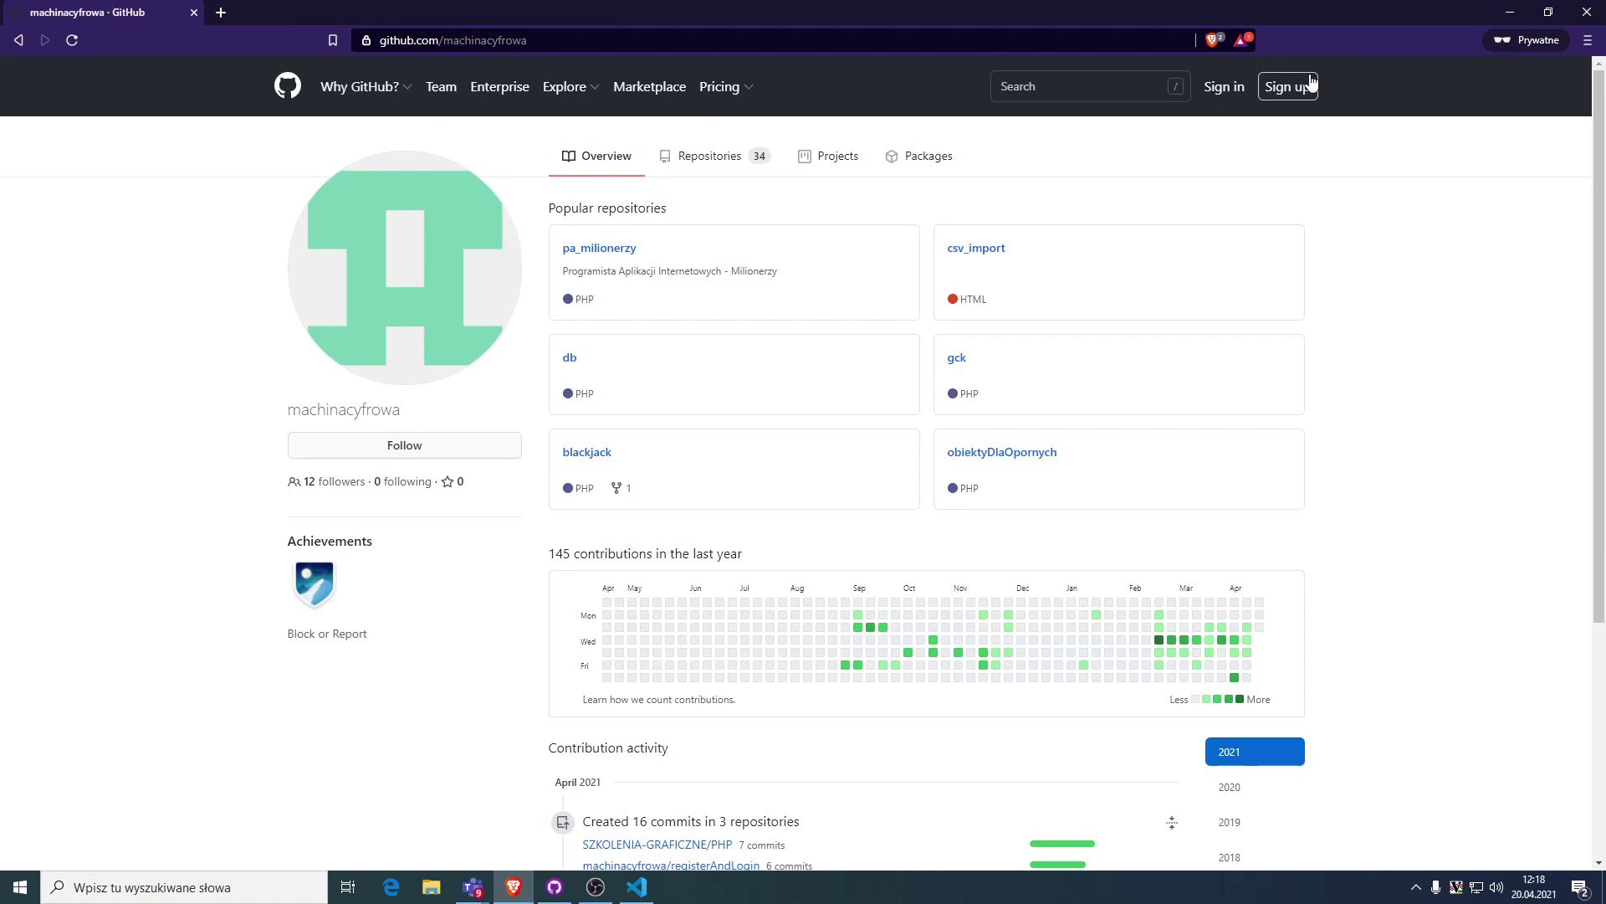
Sign in to GitHub with the account's e-mail and password and look over the profile page.
left_click(1223, 87)
left_click(823, 242)
left_click(803, 277)
left_click(756, 296)
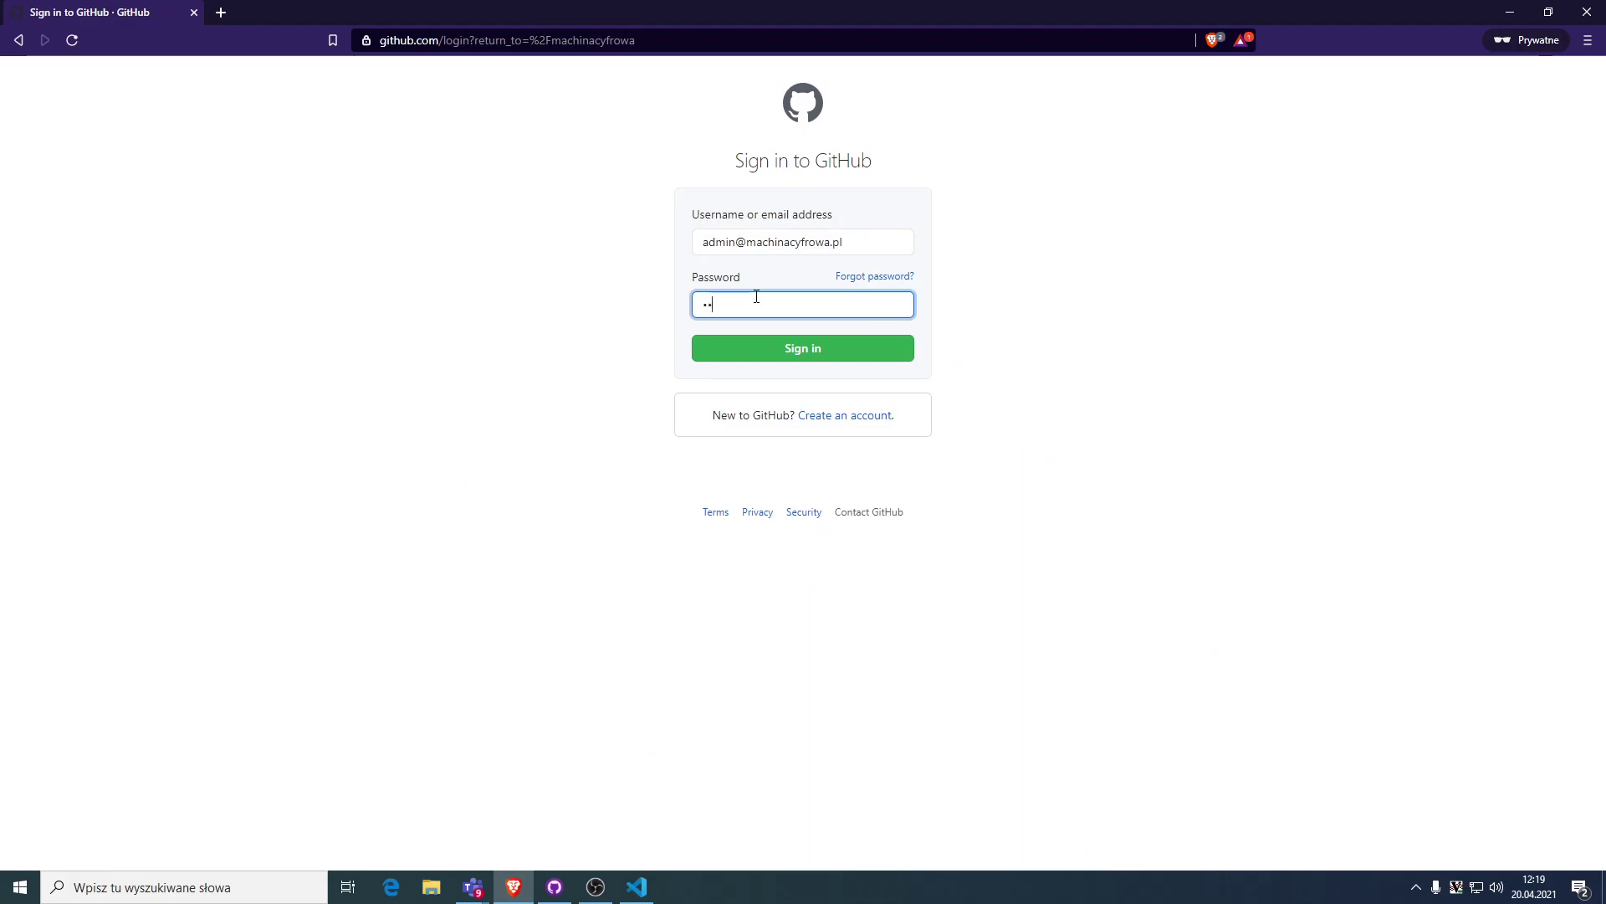
key("Return")
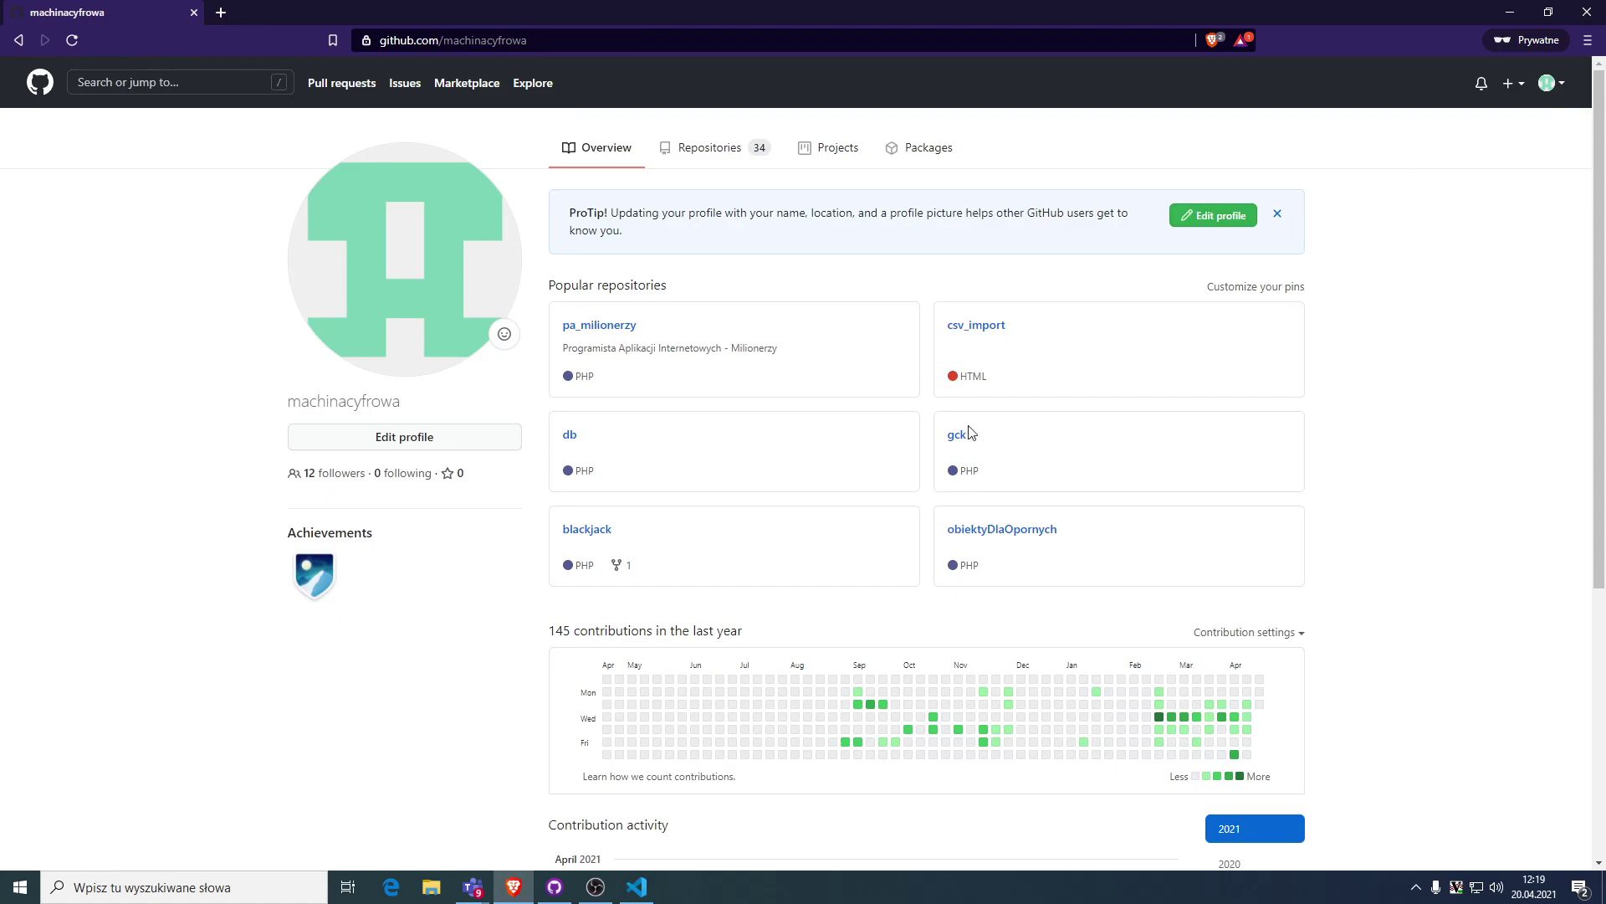
scroll(1133, 402, "down", 3)
scroll(711, 335, "up", 3)
Switch to Visual Studio Code and create a folder named nowyProjekt inside the htdocs folder.
left_click(1512, 10)
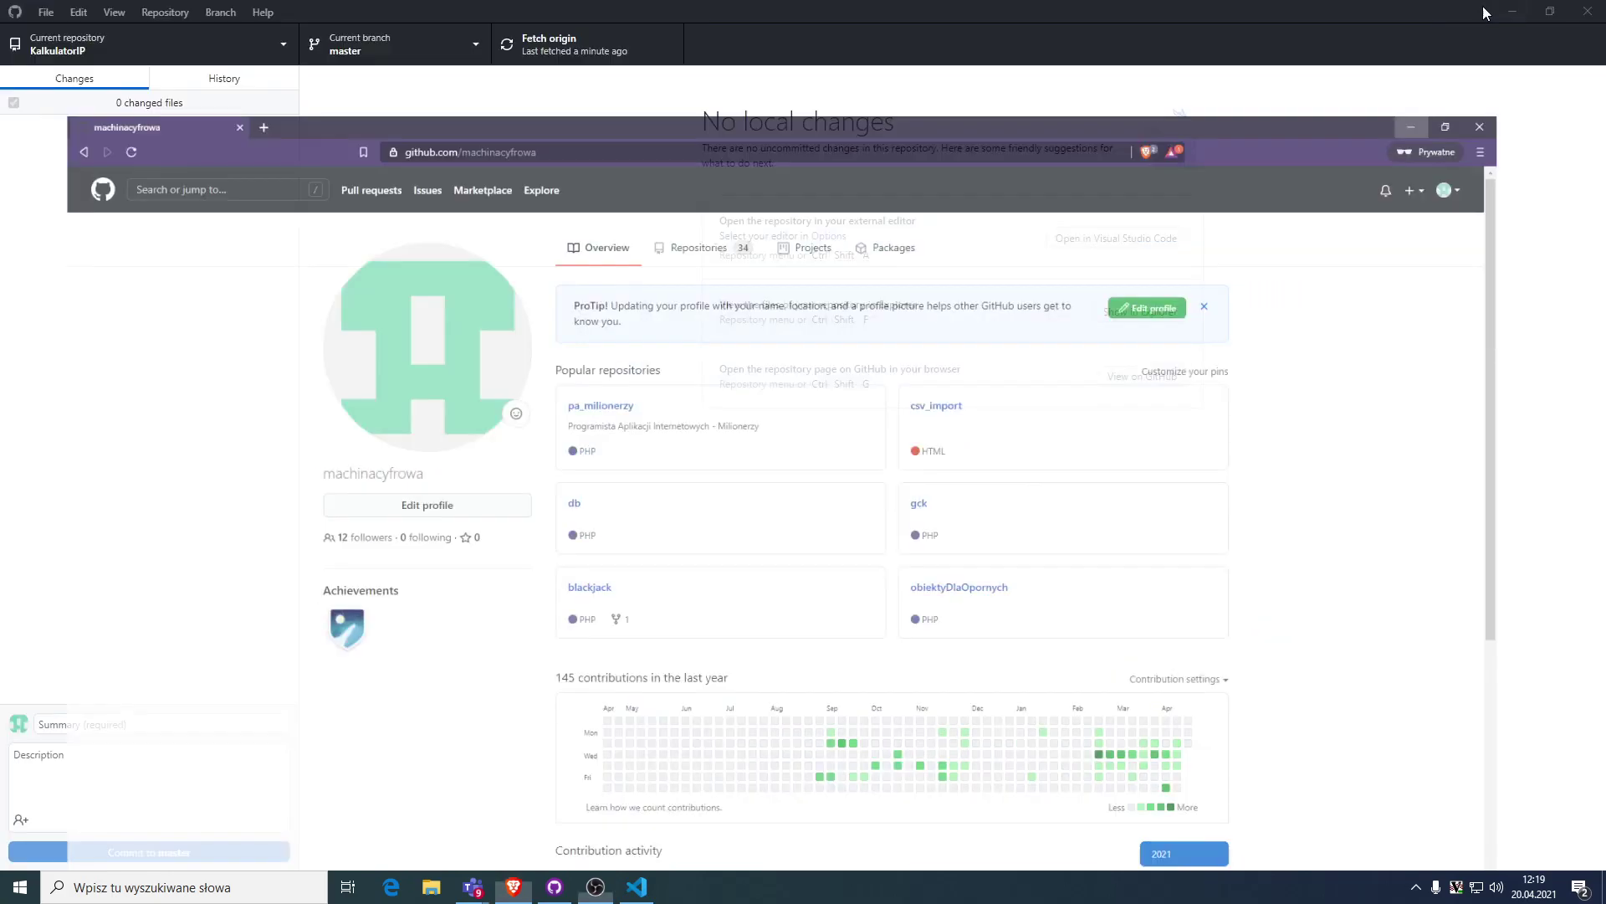
left_click(636, 889)
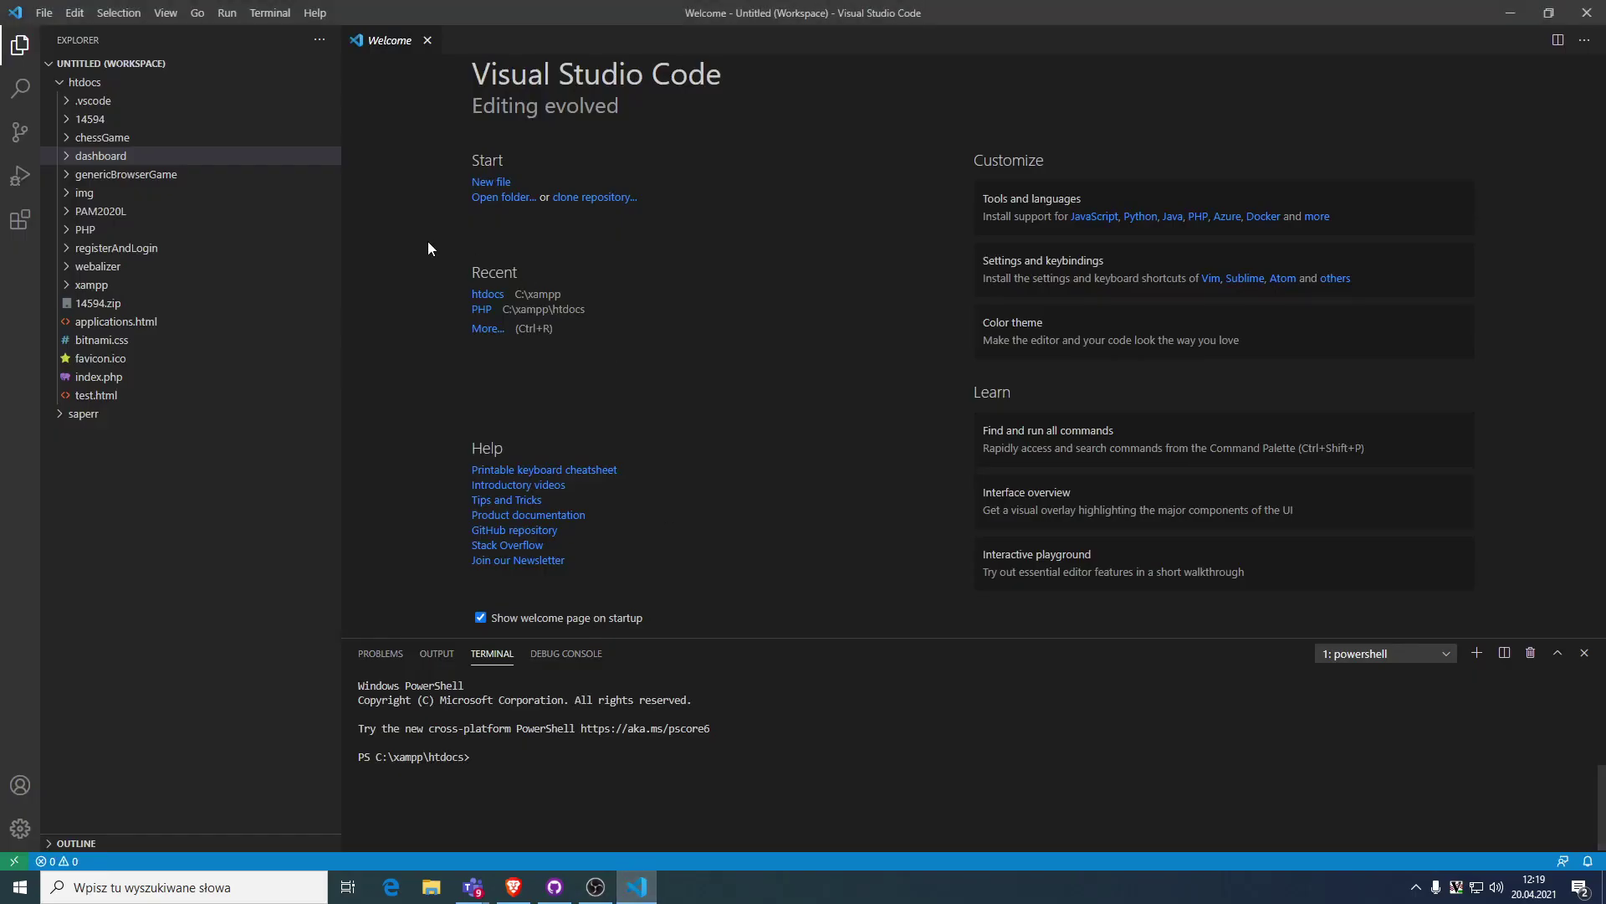
left_click(76, 81)
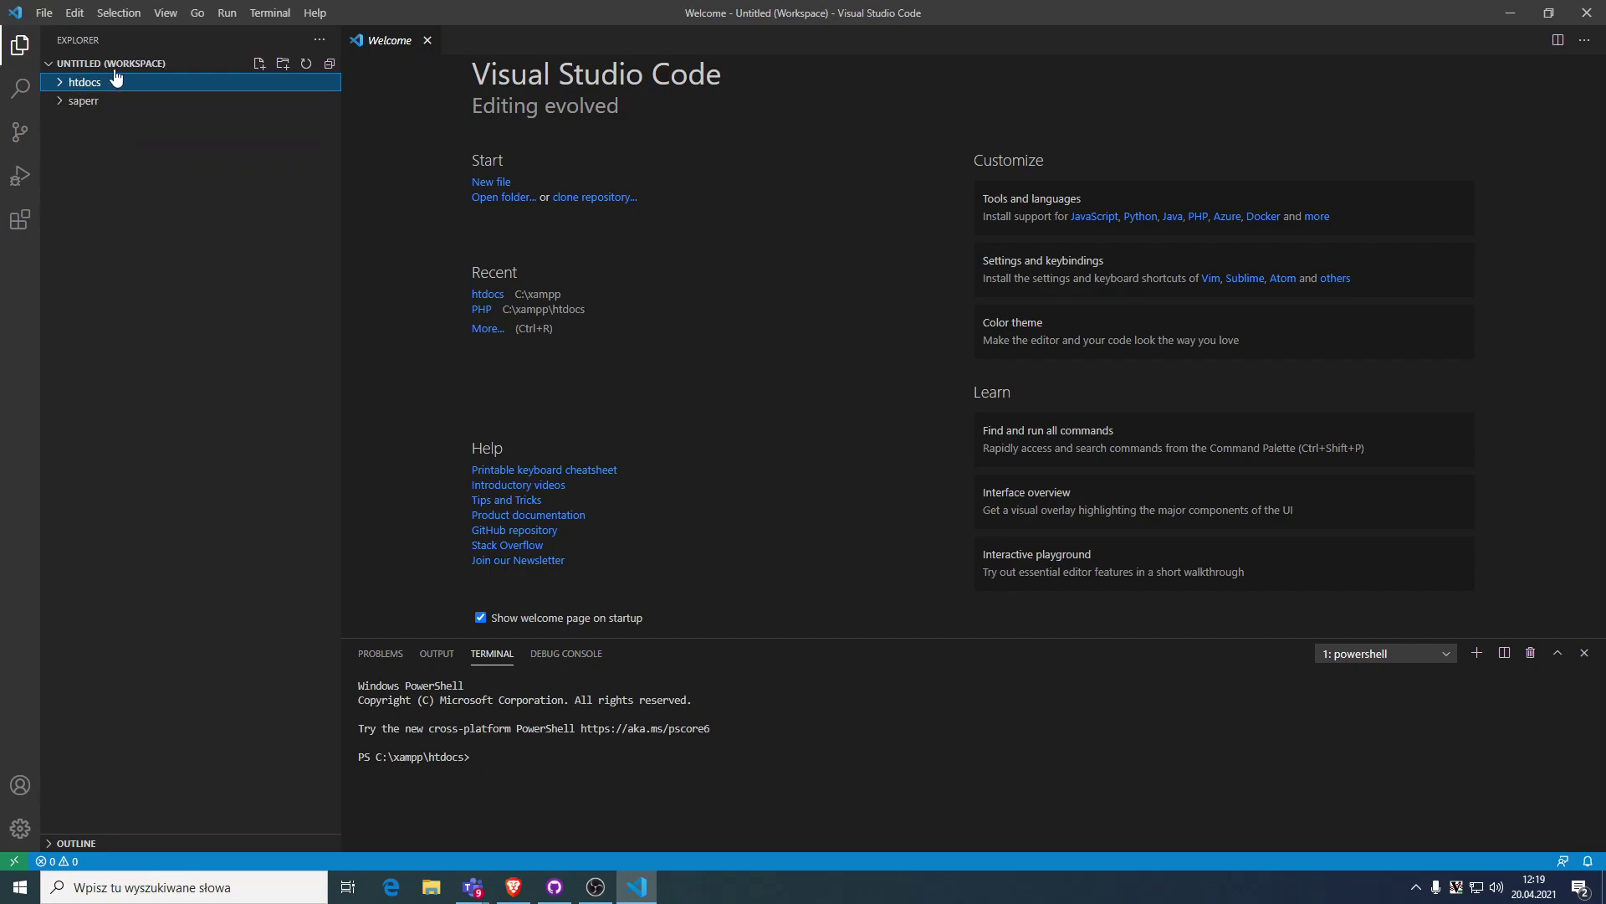
left_click(282, 63)
type("nowyProjekt")
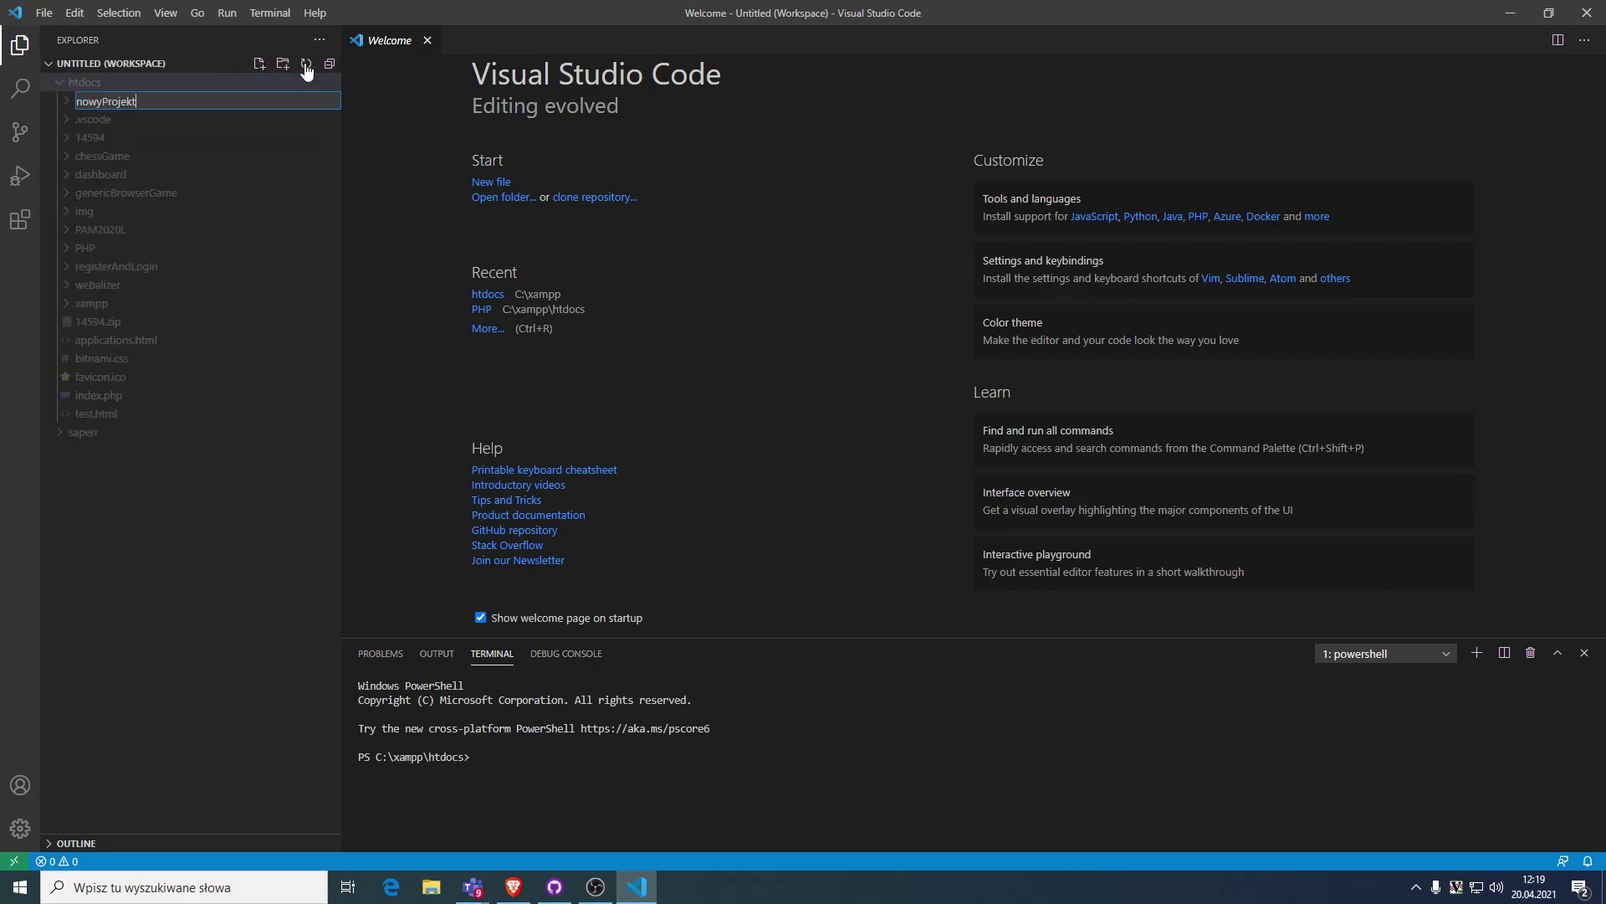
key("Return")
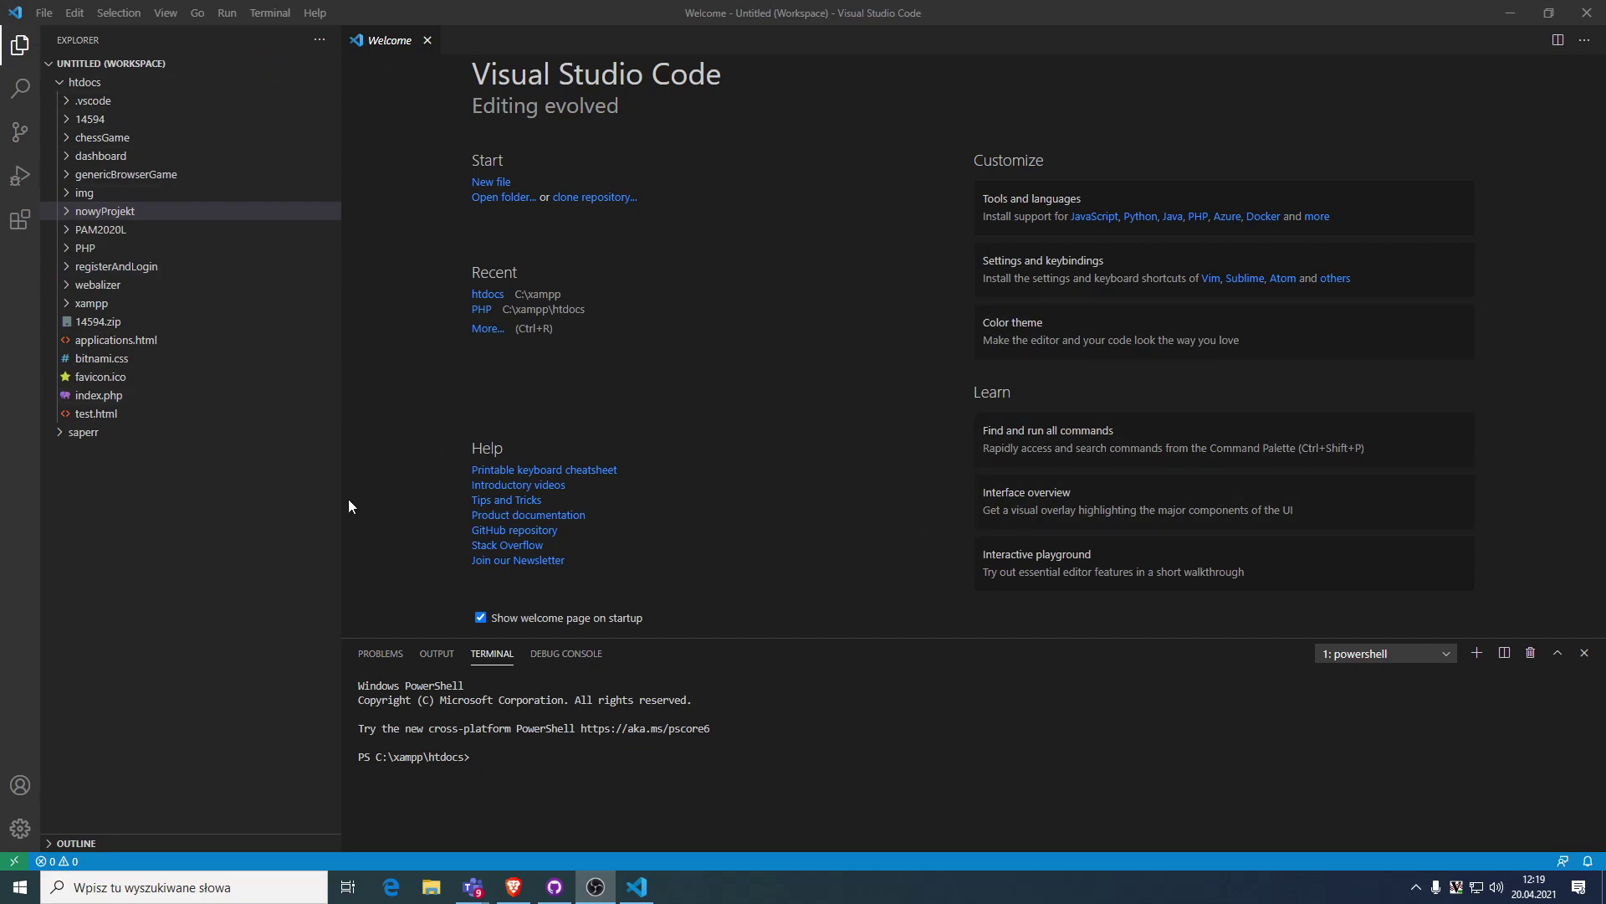
Switch to GitHub Desktop and start a new repository named nowyProjekt.
left_click(555, 887)
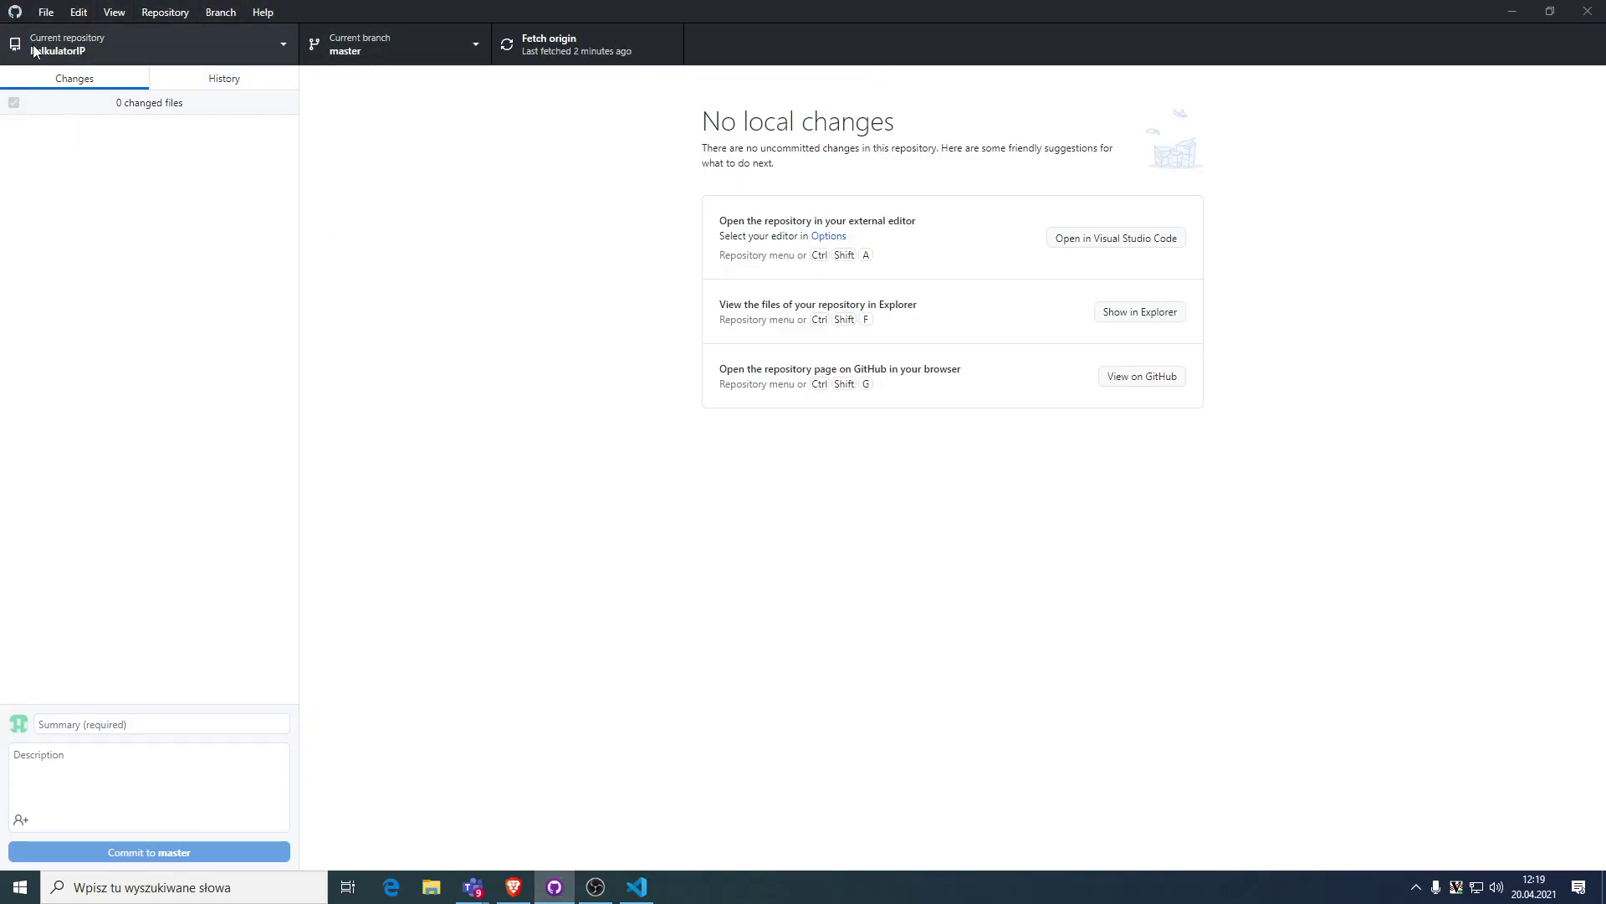
left_click(43, 14)
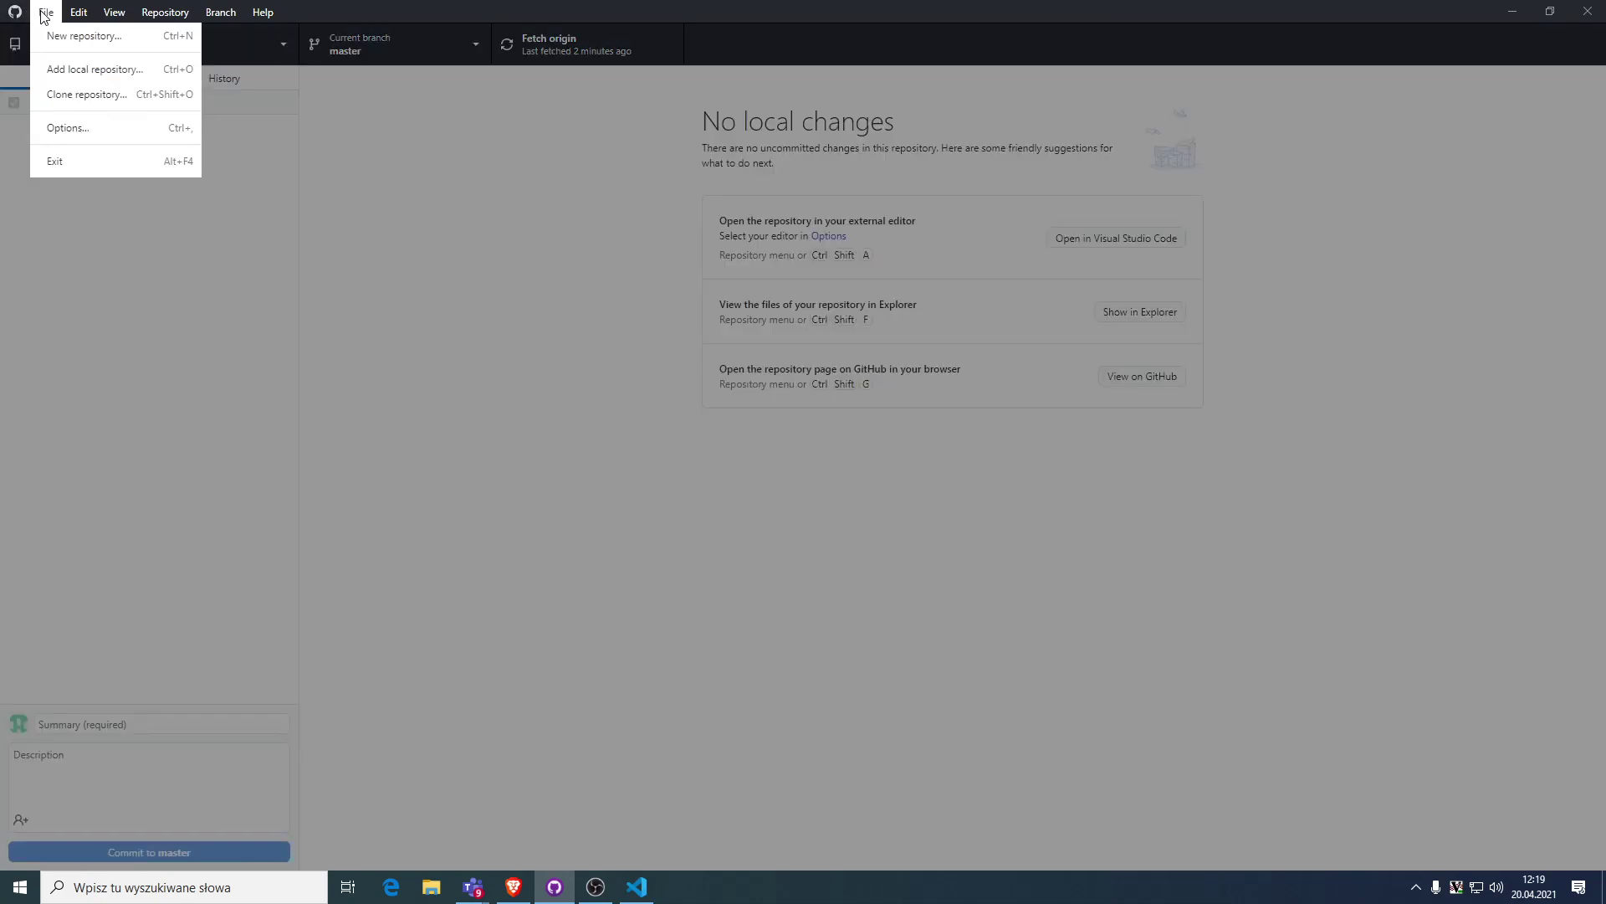
left_click(80, 37)
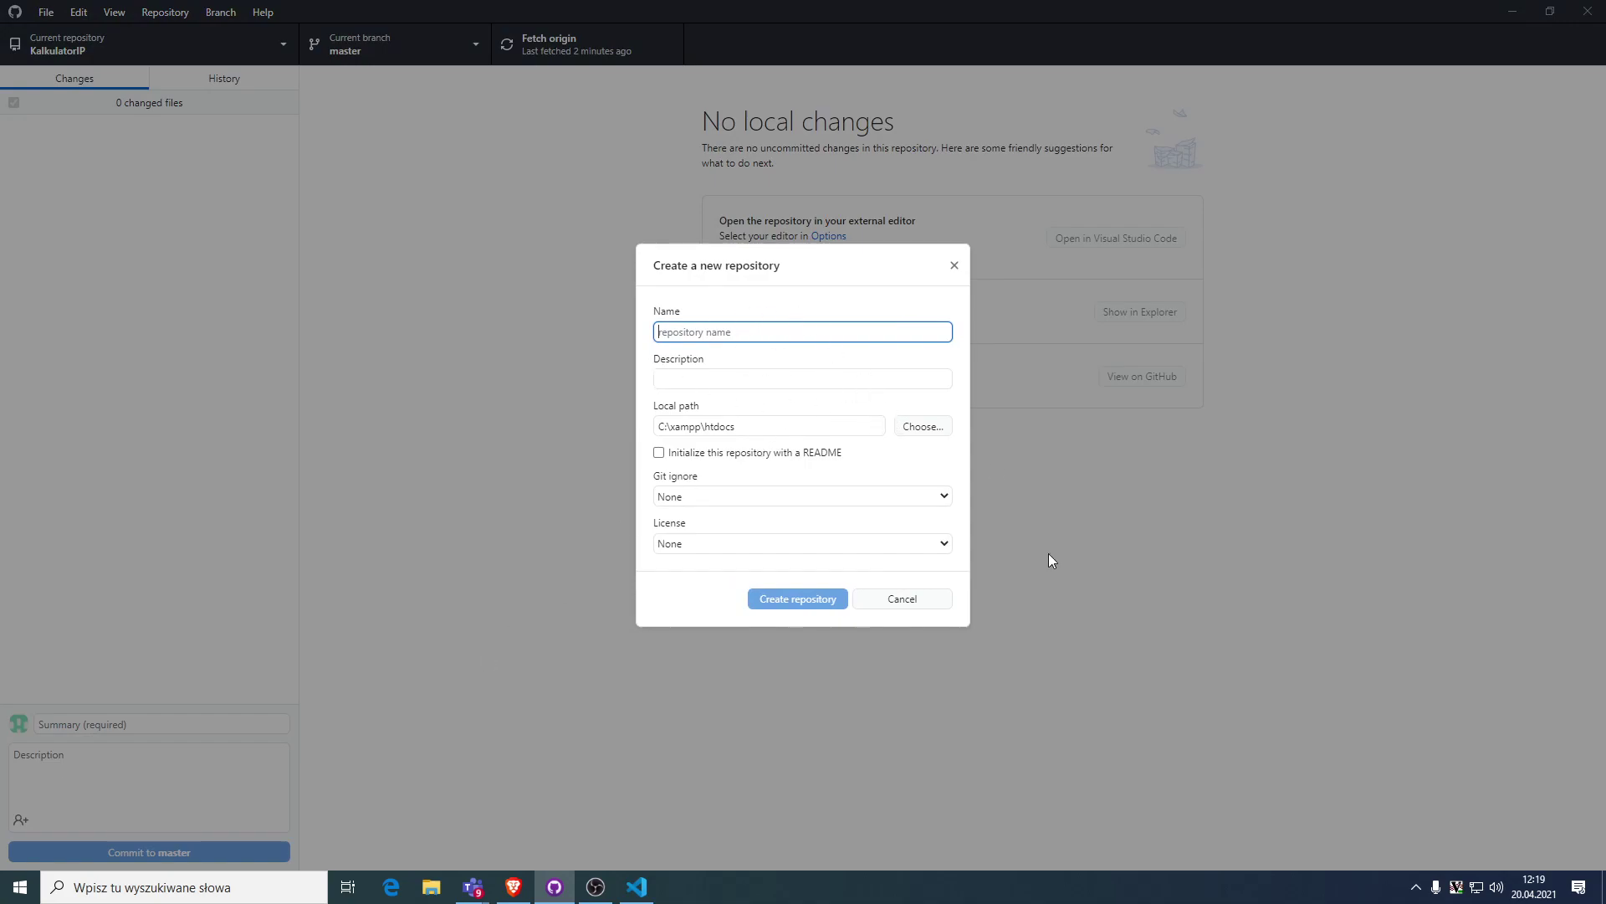
left_click(473, 887)
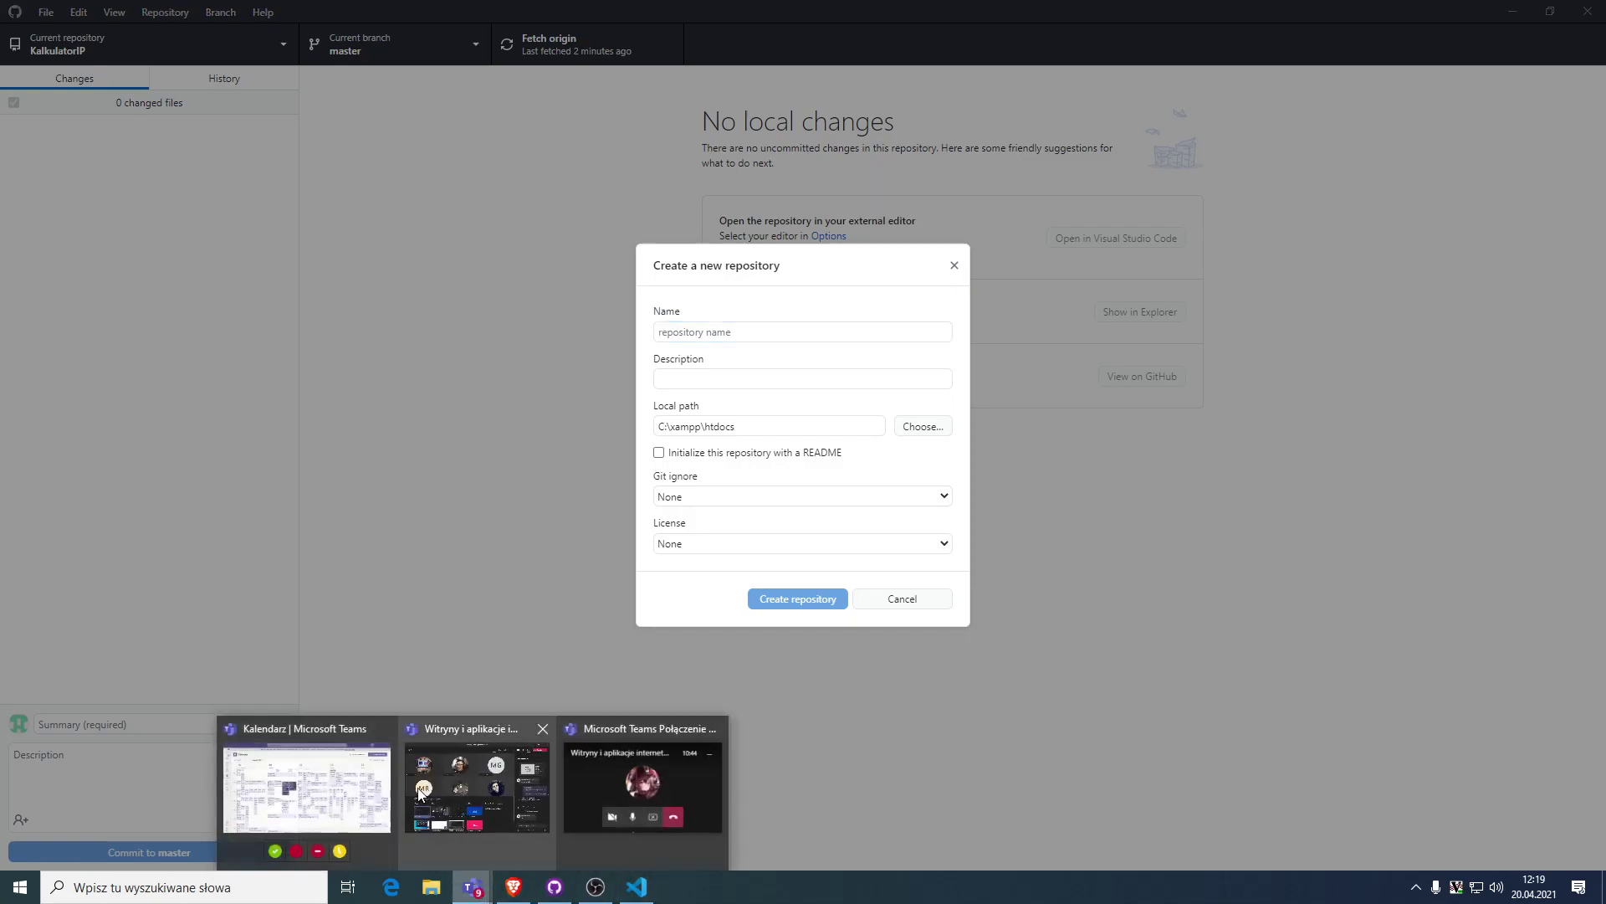
left_click(637, 887)
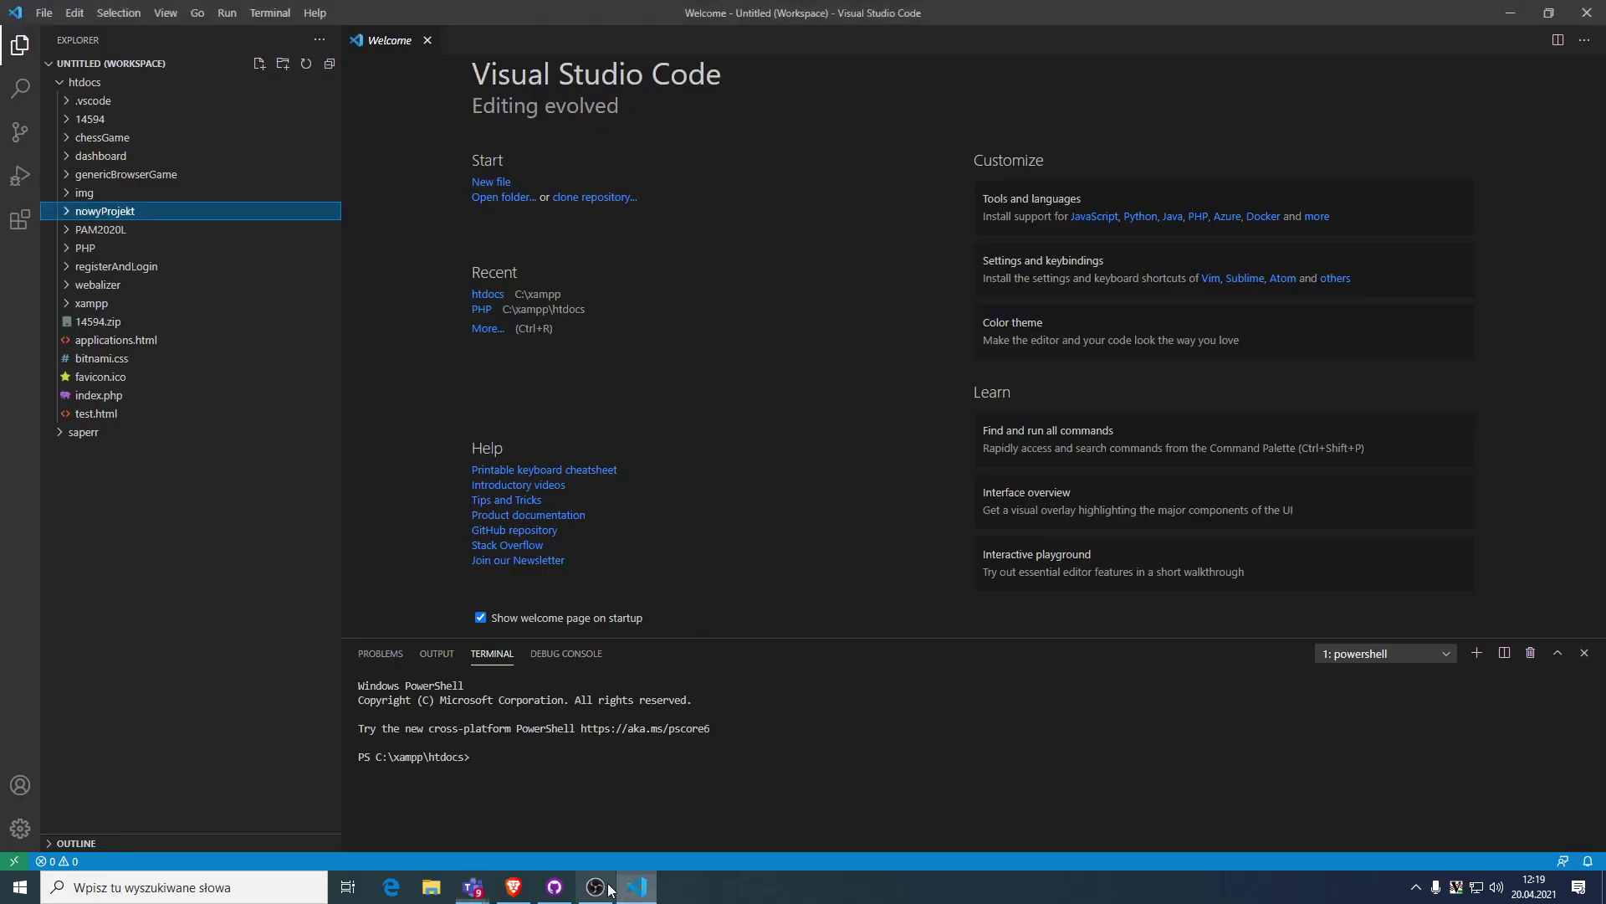
left_click(554, 889)
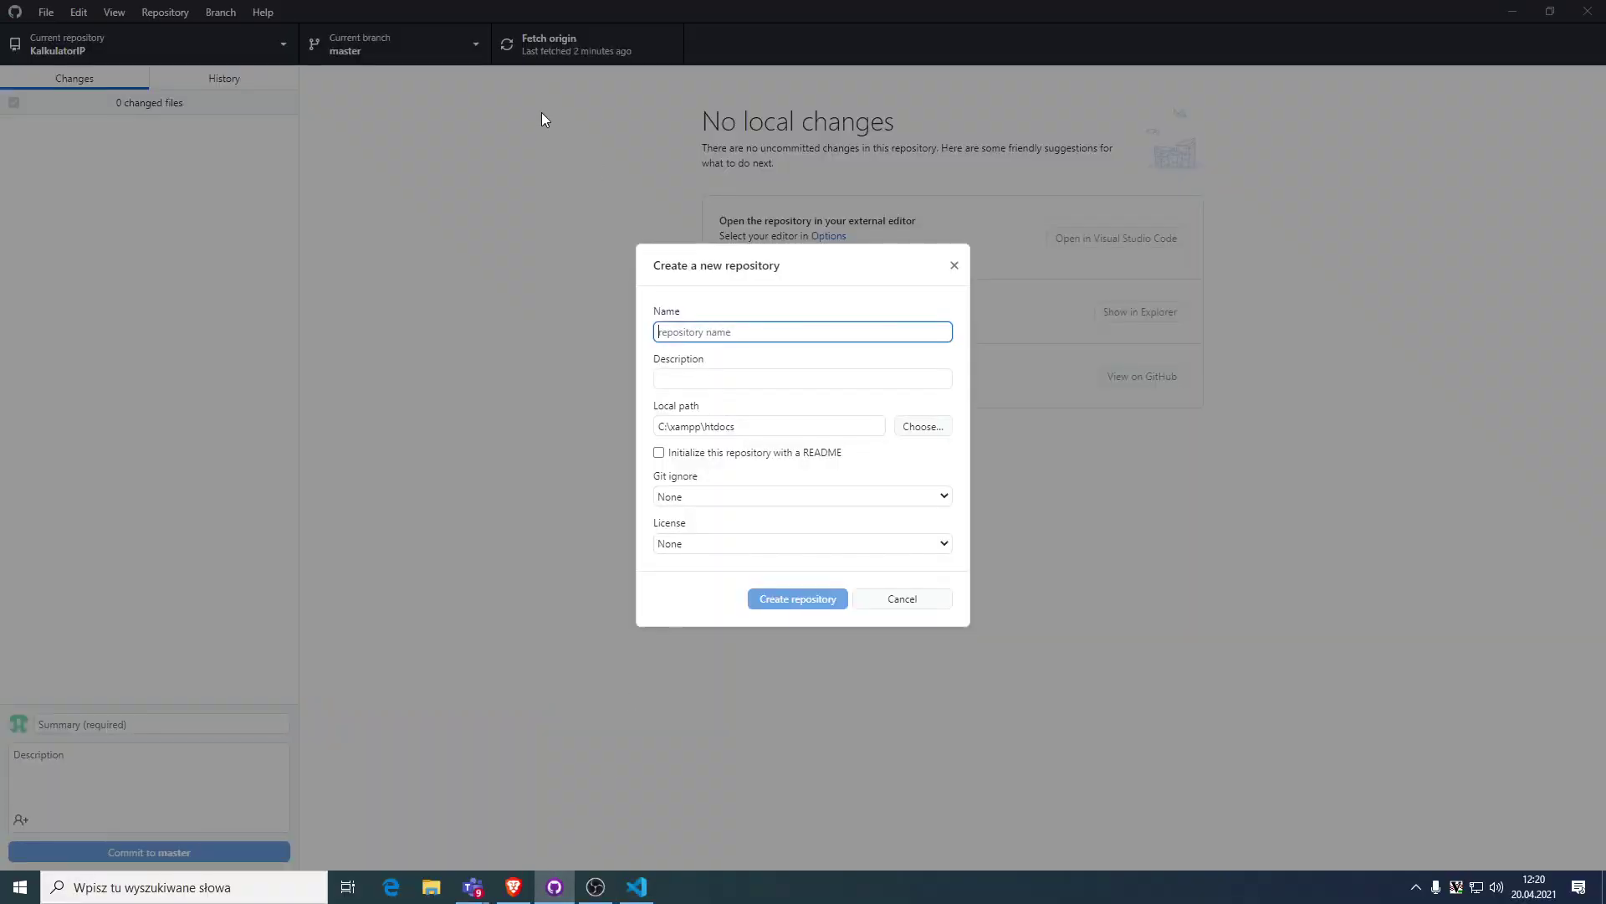
type("nowyProjekt")
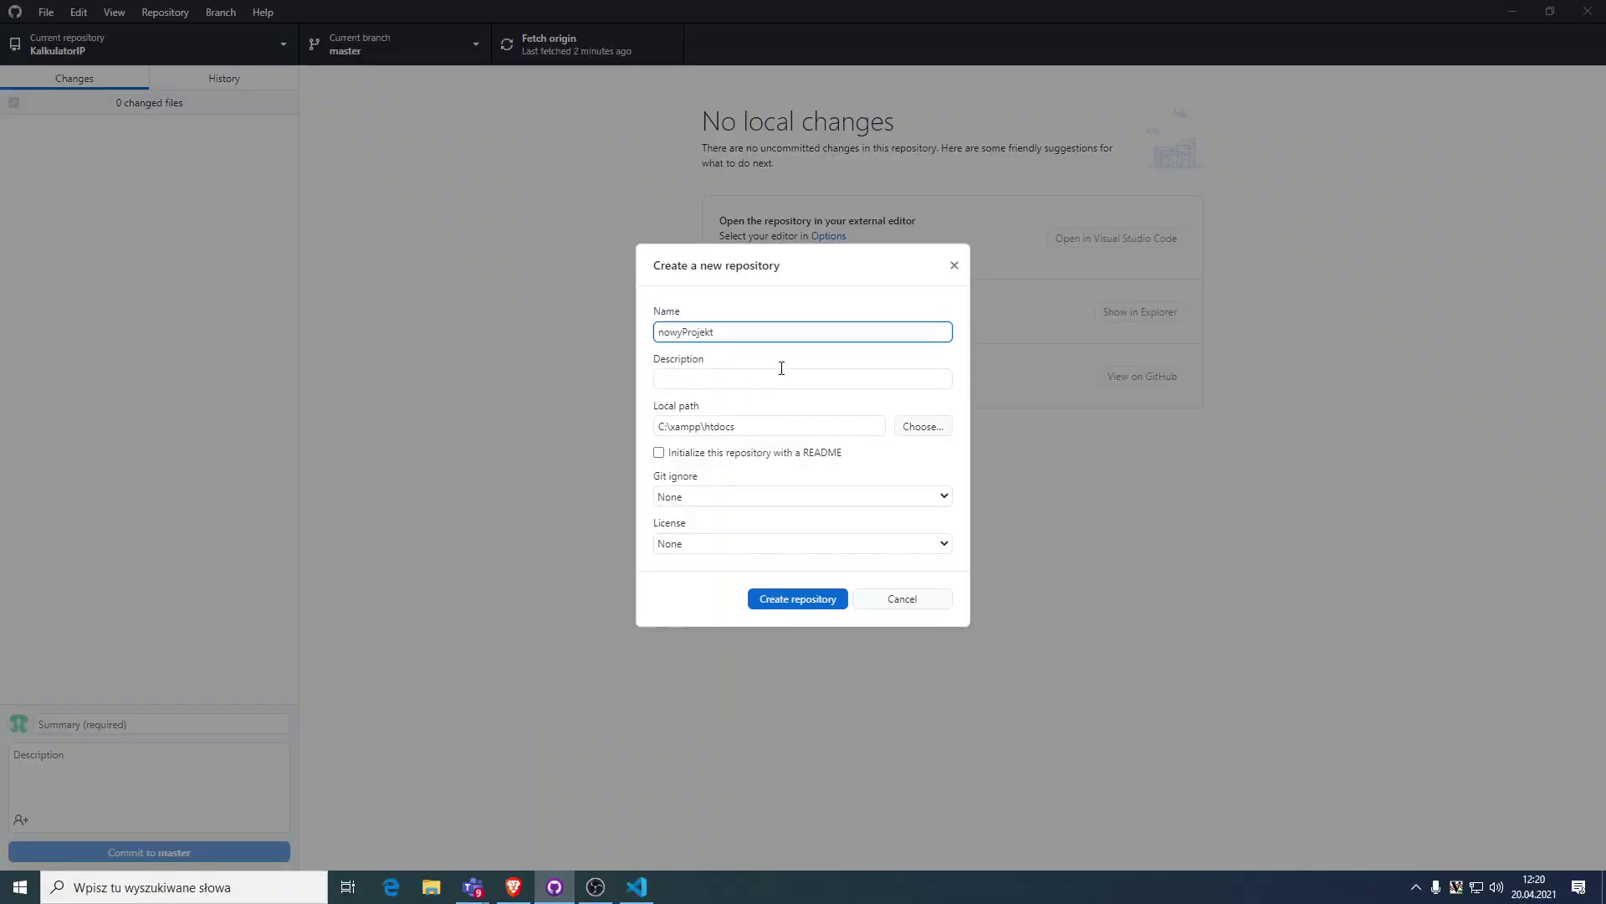
Check the new repository's name and local path, and enable initialization with a README.
left_click(789, 418)
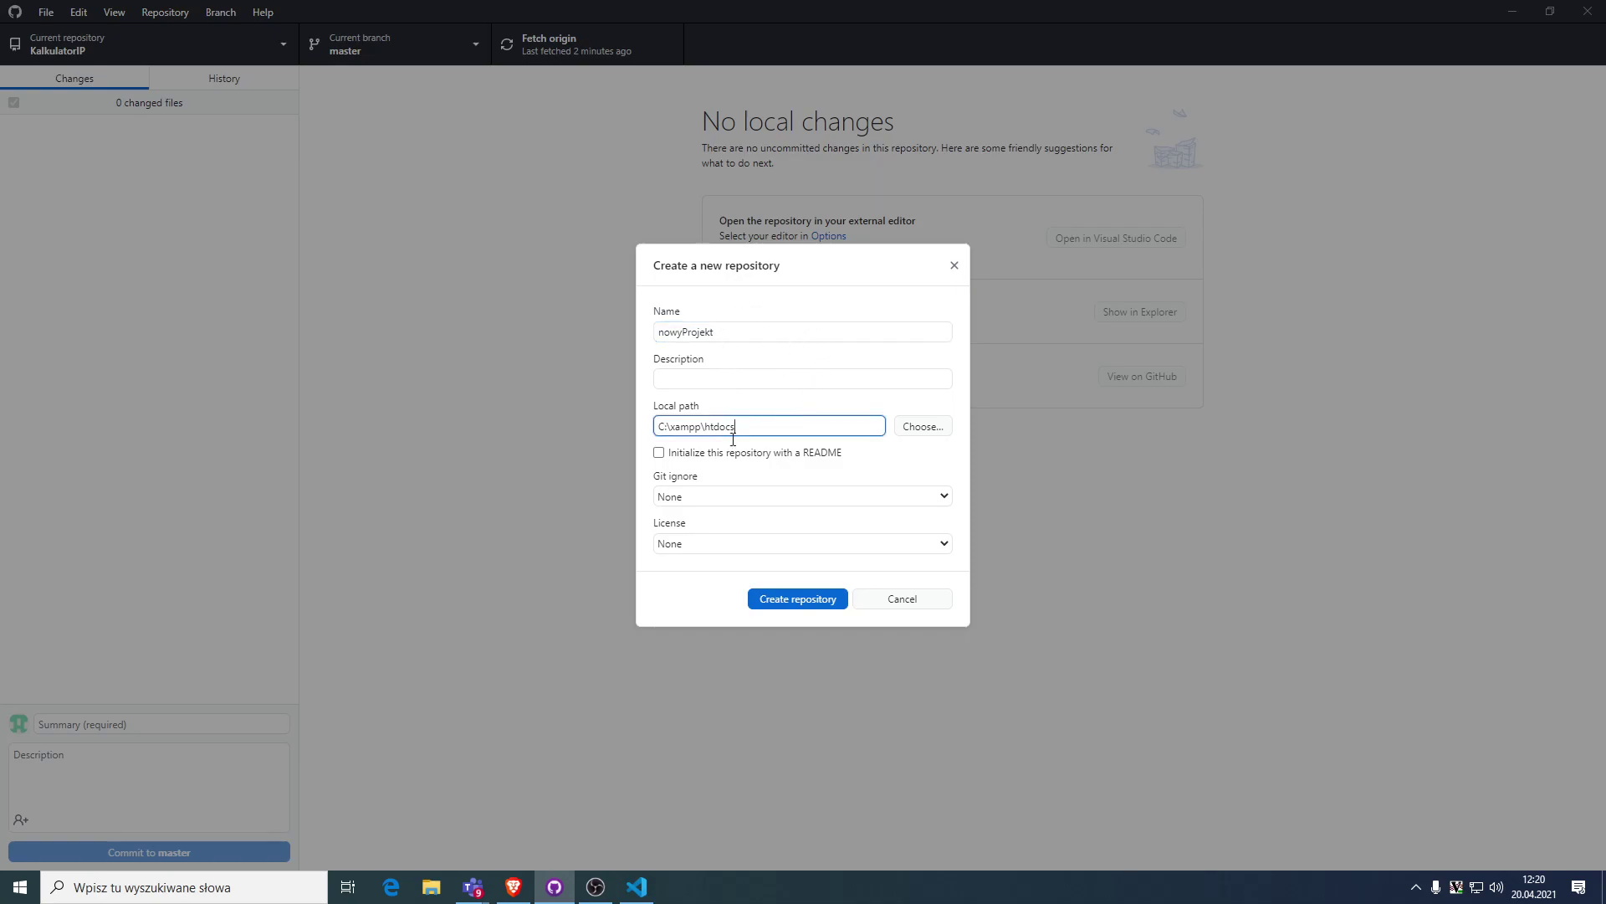
left_click_drag(744, 426, 604, 431)
left_click(757, 422)
key("ctrl+a")
left_click_drag(735, 331, 574, 336)
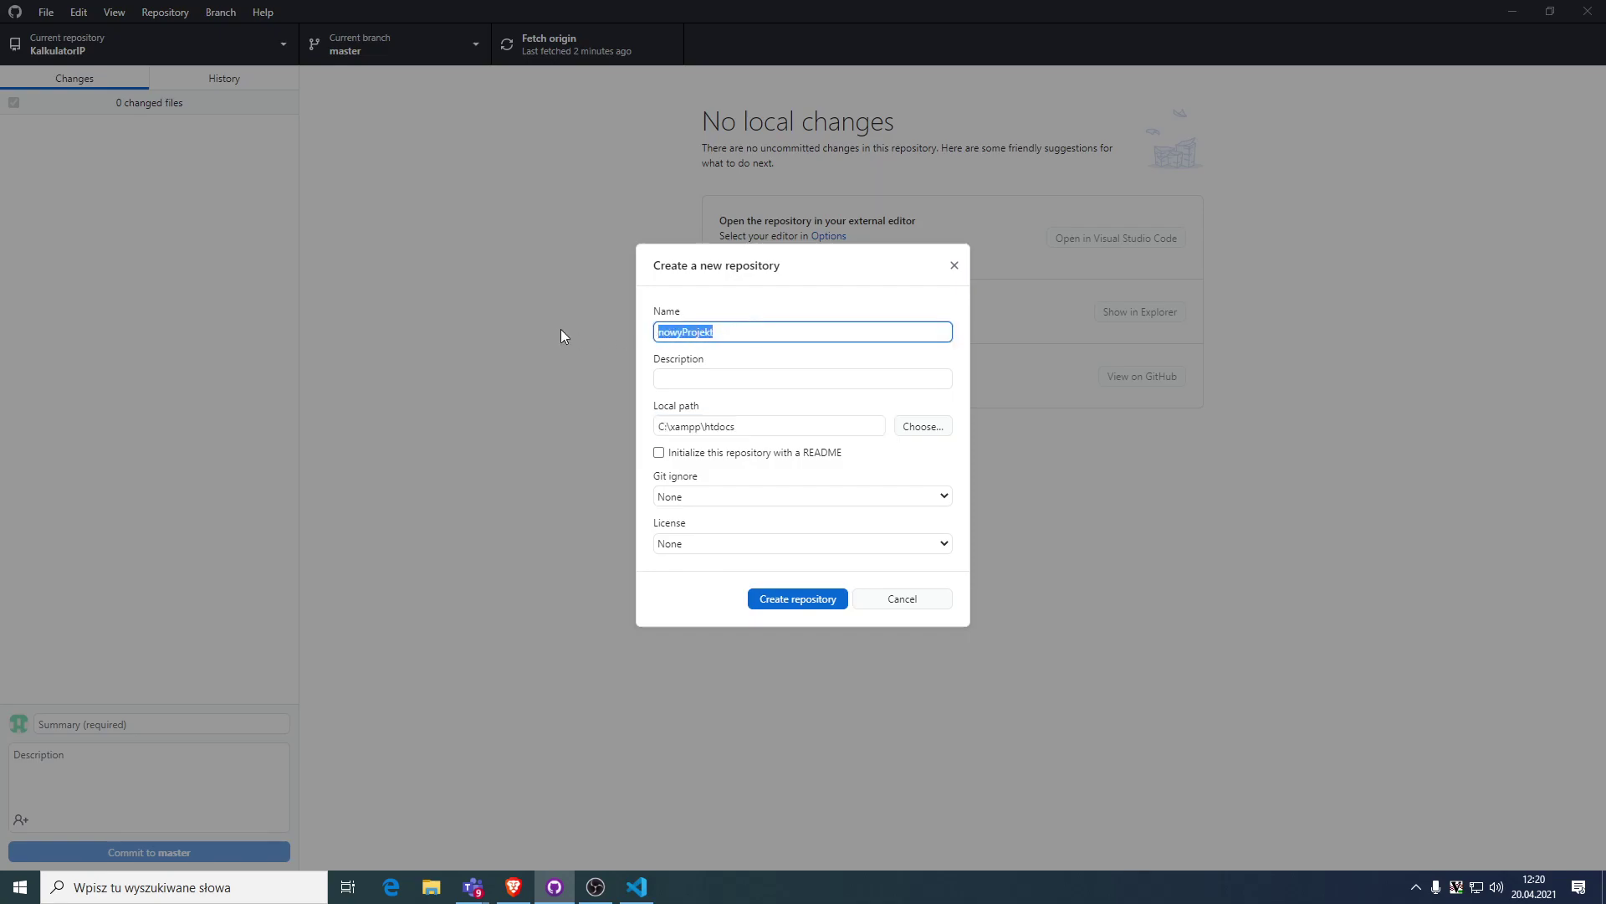
left_click(820, 454)
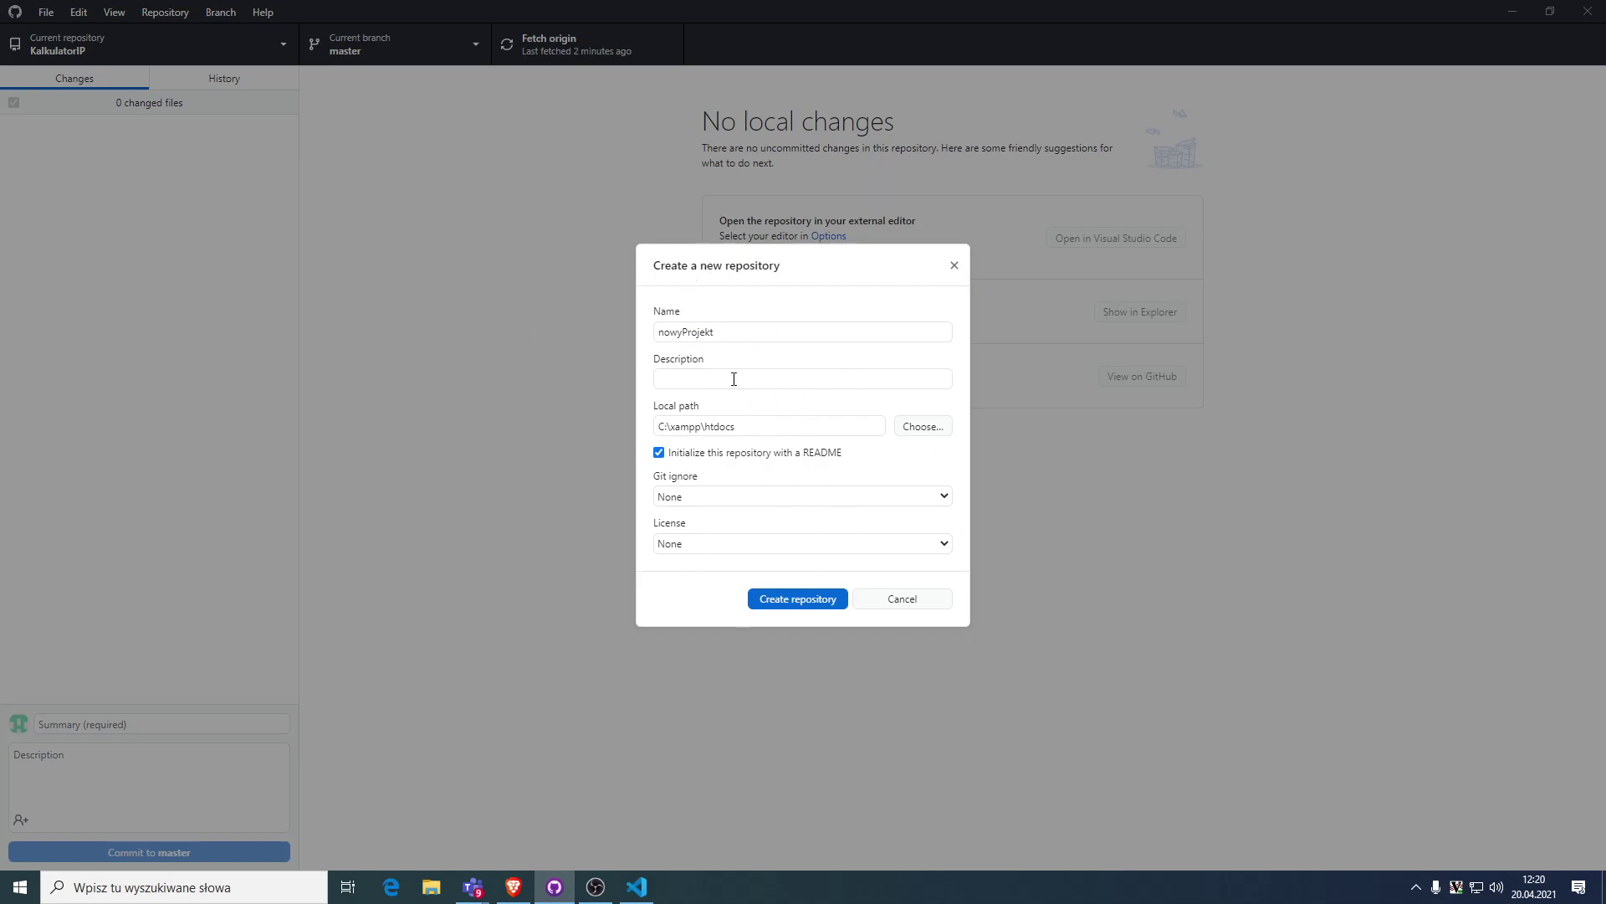
double_click(682, 332)
left_click_drag(682, 331, 636, 376)
left_click_drag(753, 426, 620, 433)
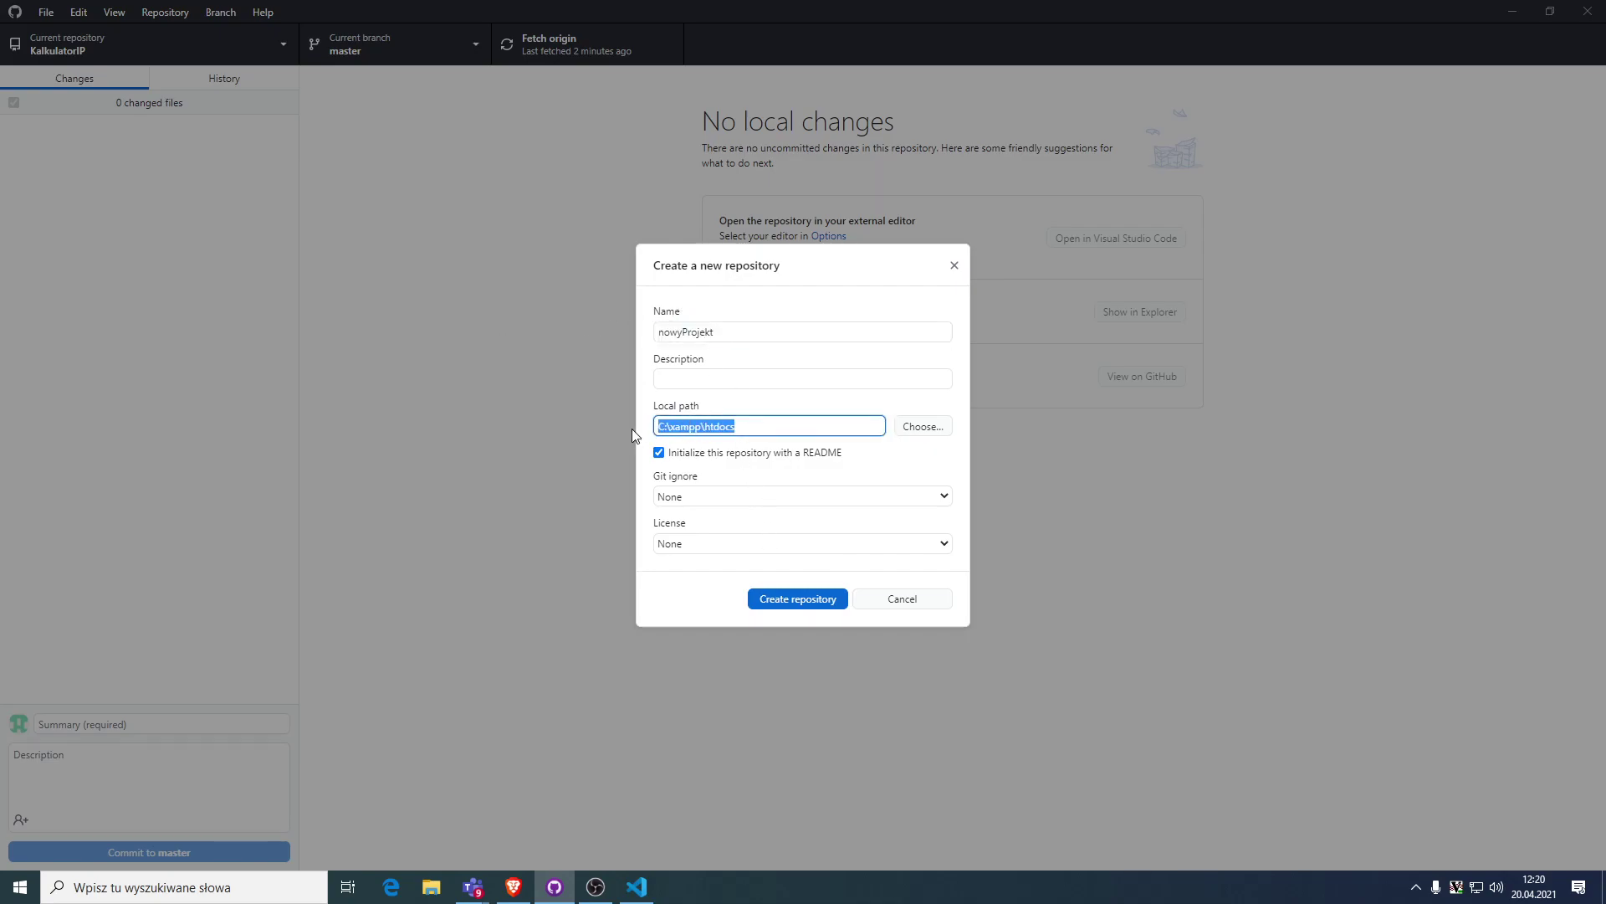
left_click(785, 456)
left_click(703, 454)
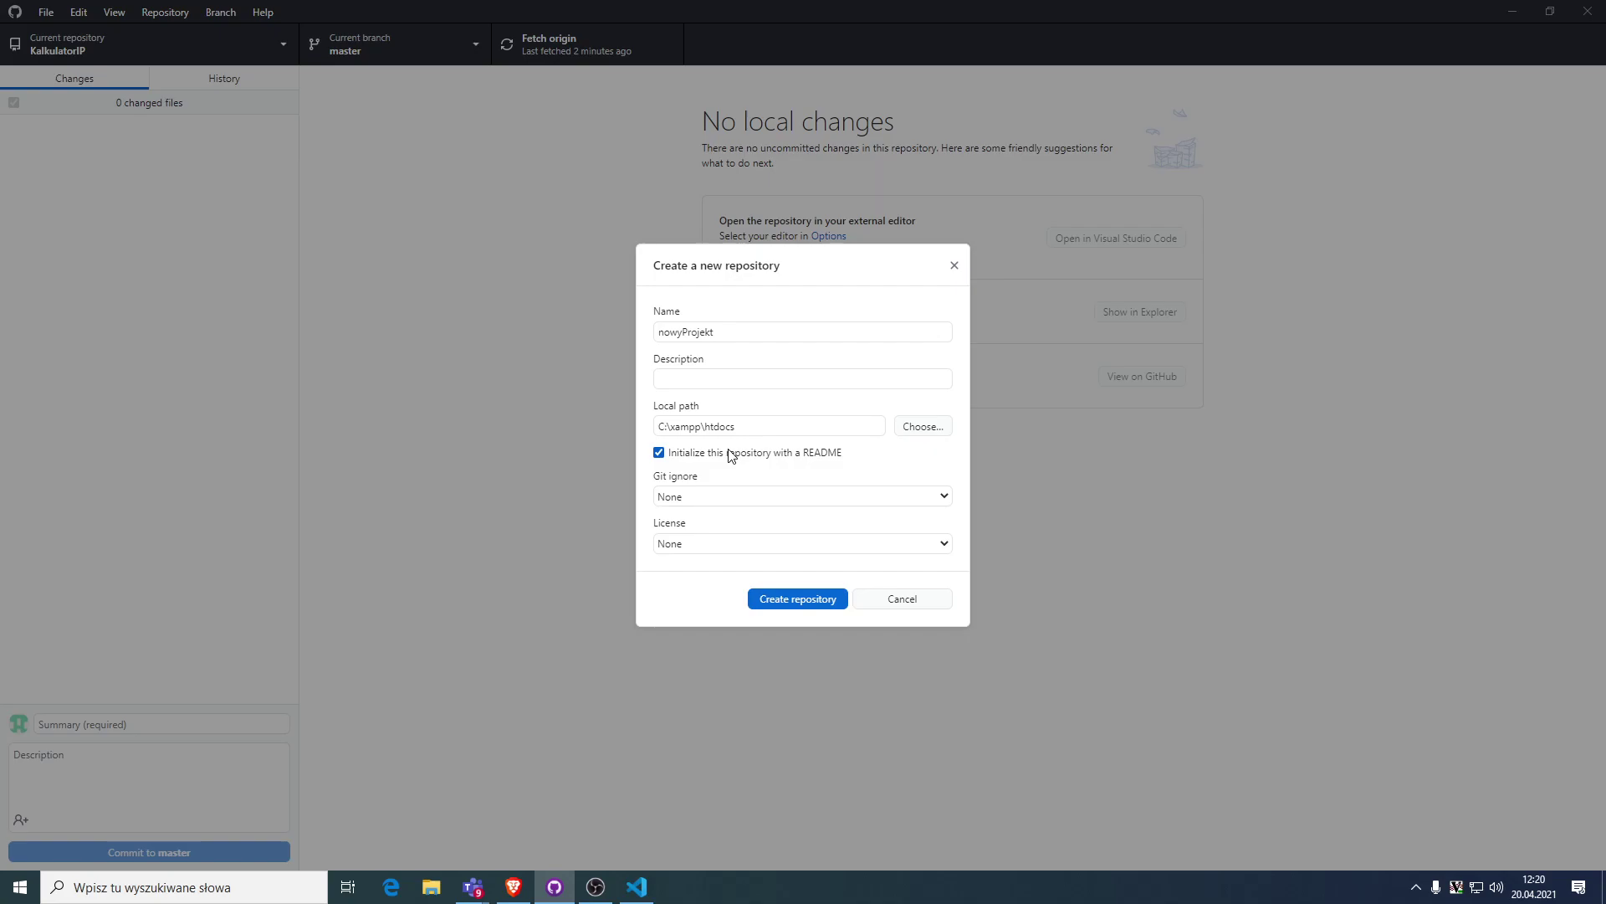
Look through the available Git ignore templates for the new repository.
left_click(728, 495)
scroll(860, 559, "down", 2)
scroll(817, 540, "down", 15)
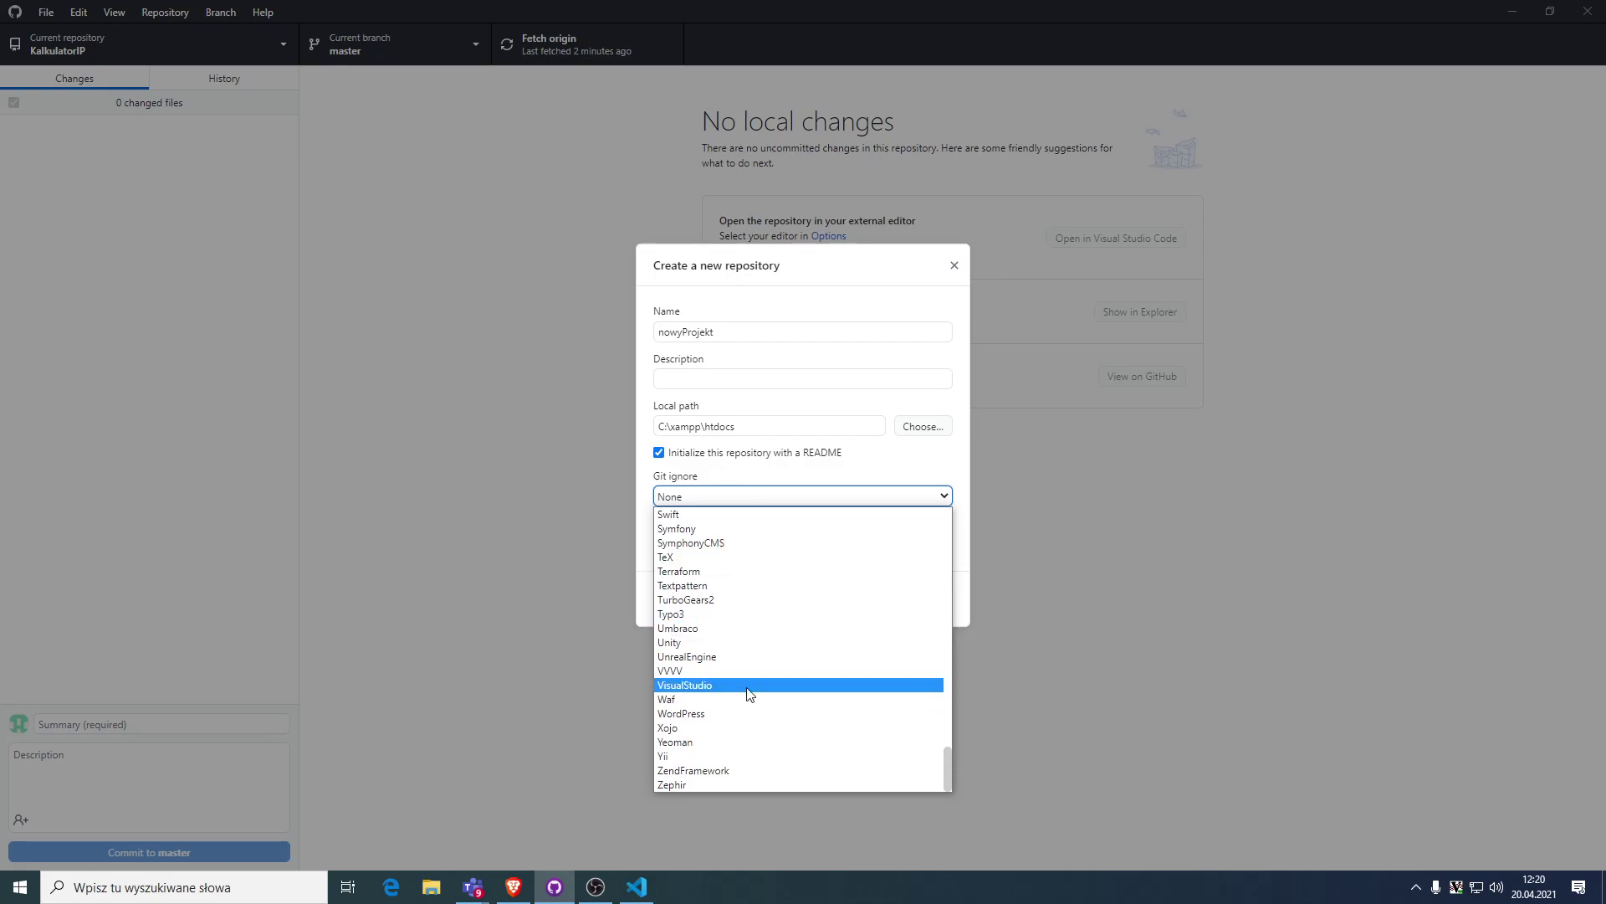
scroll(753, 728, "up", 15)
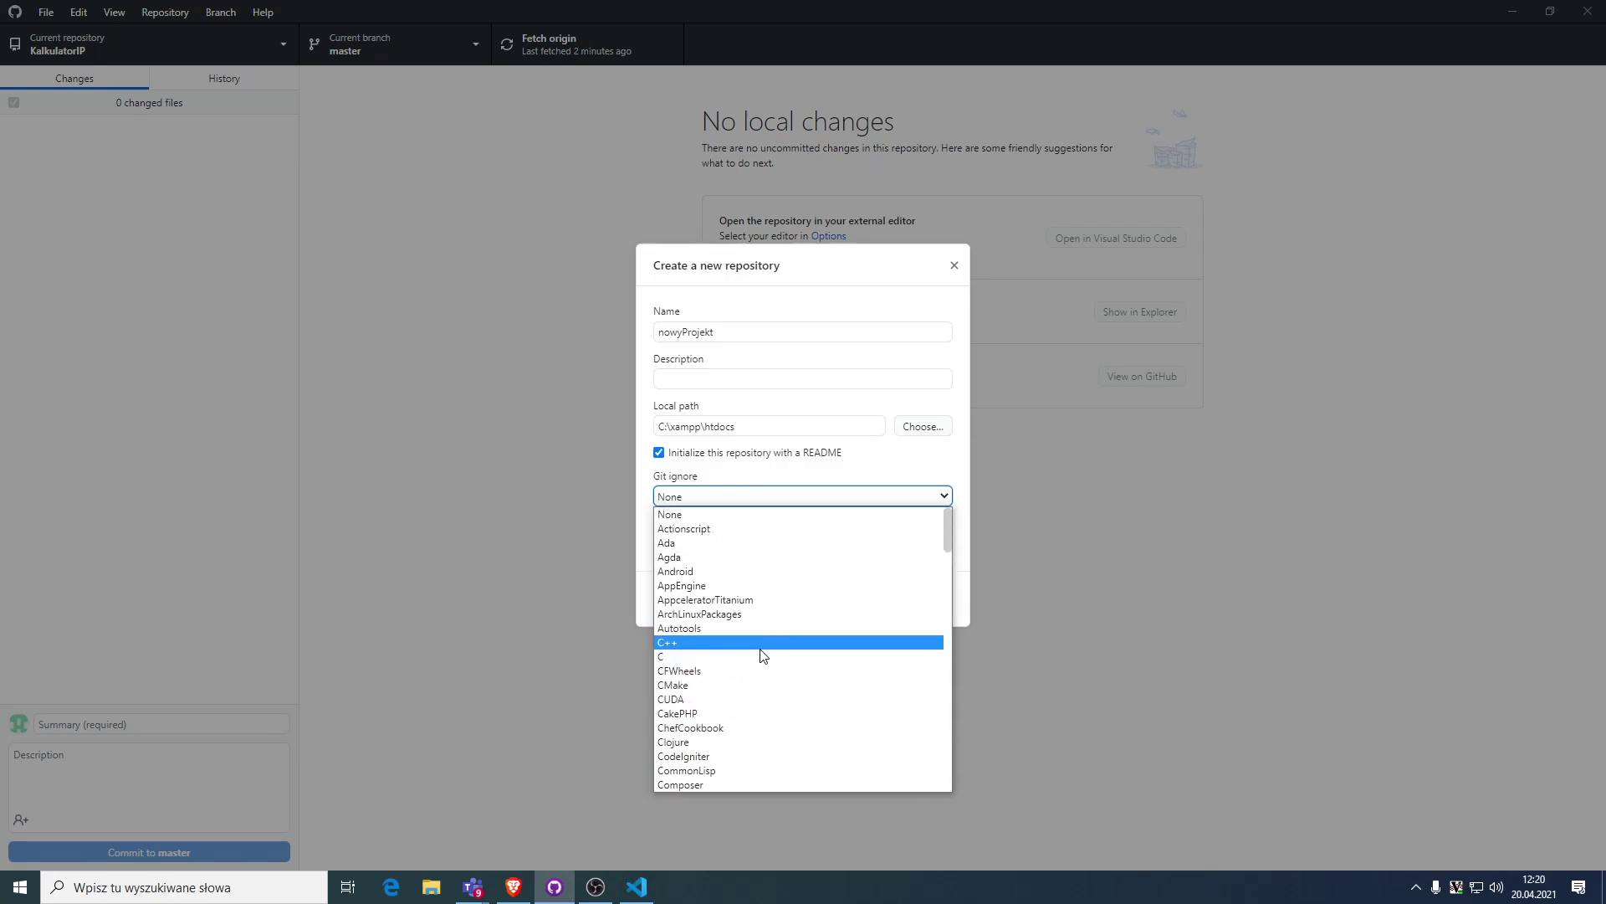
scroll(760, 523, "down", 10)
scroll(758, 524, "down", 7)
scroll(747, 541, "down", 1)
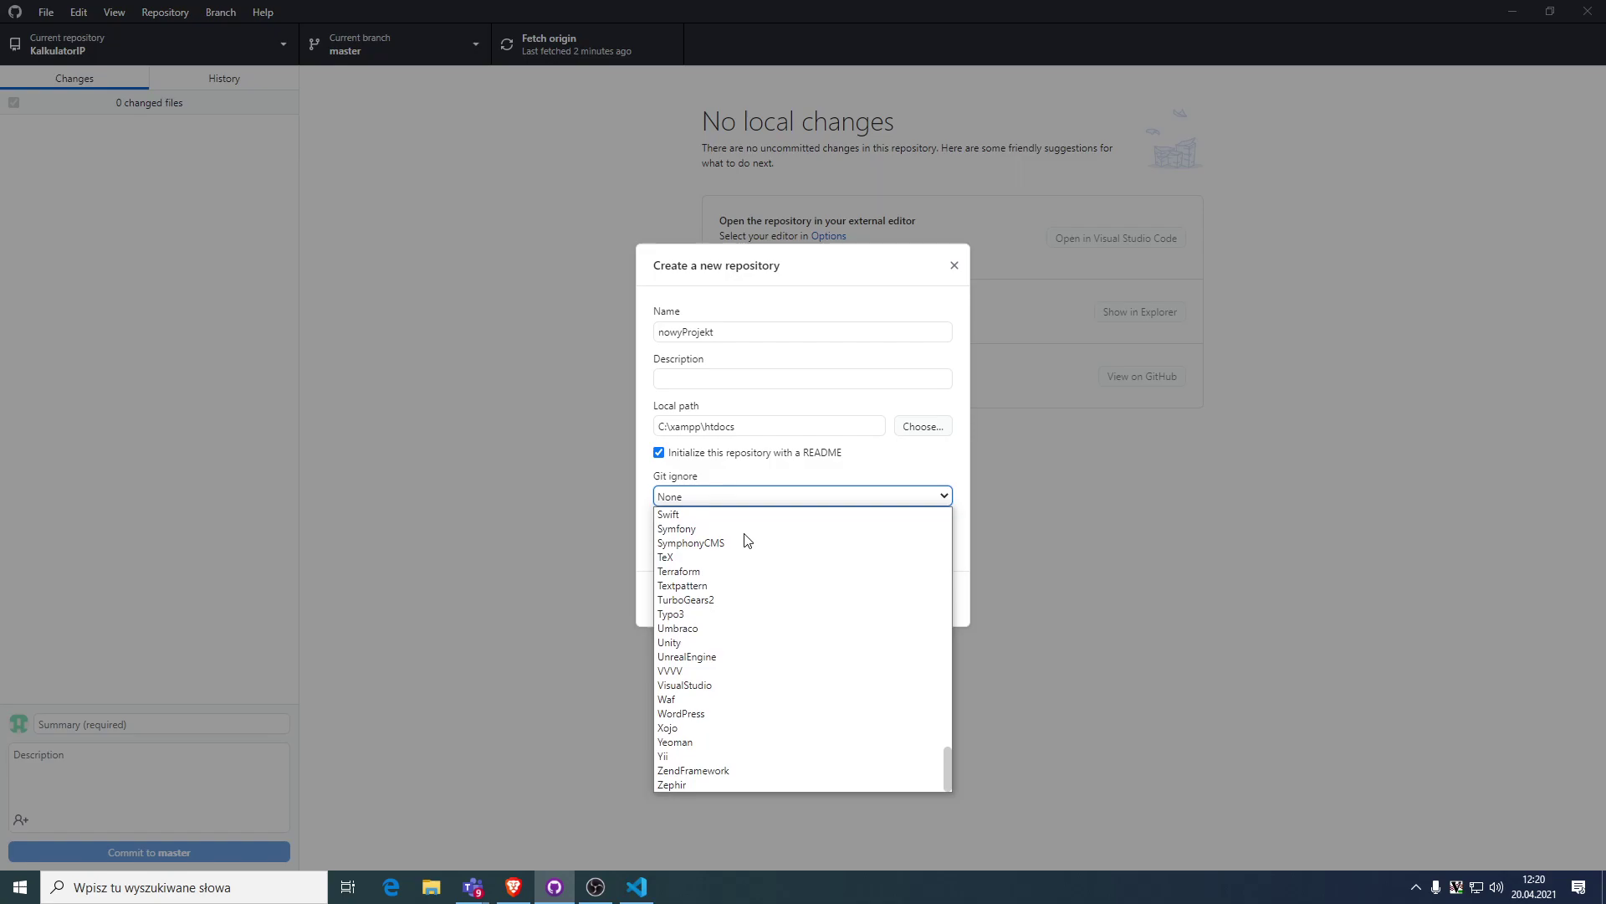
scroll(747, 541, "up", 5)
left_click(801, 500)
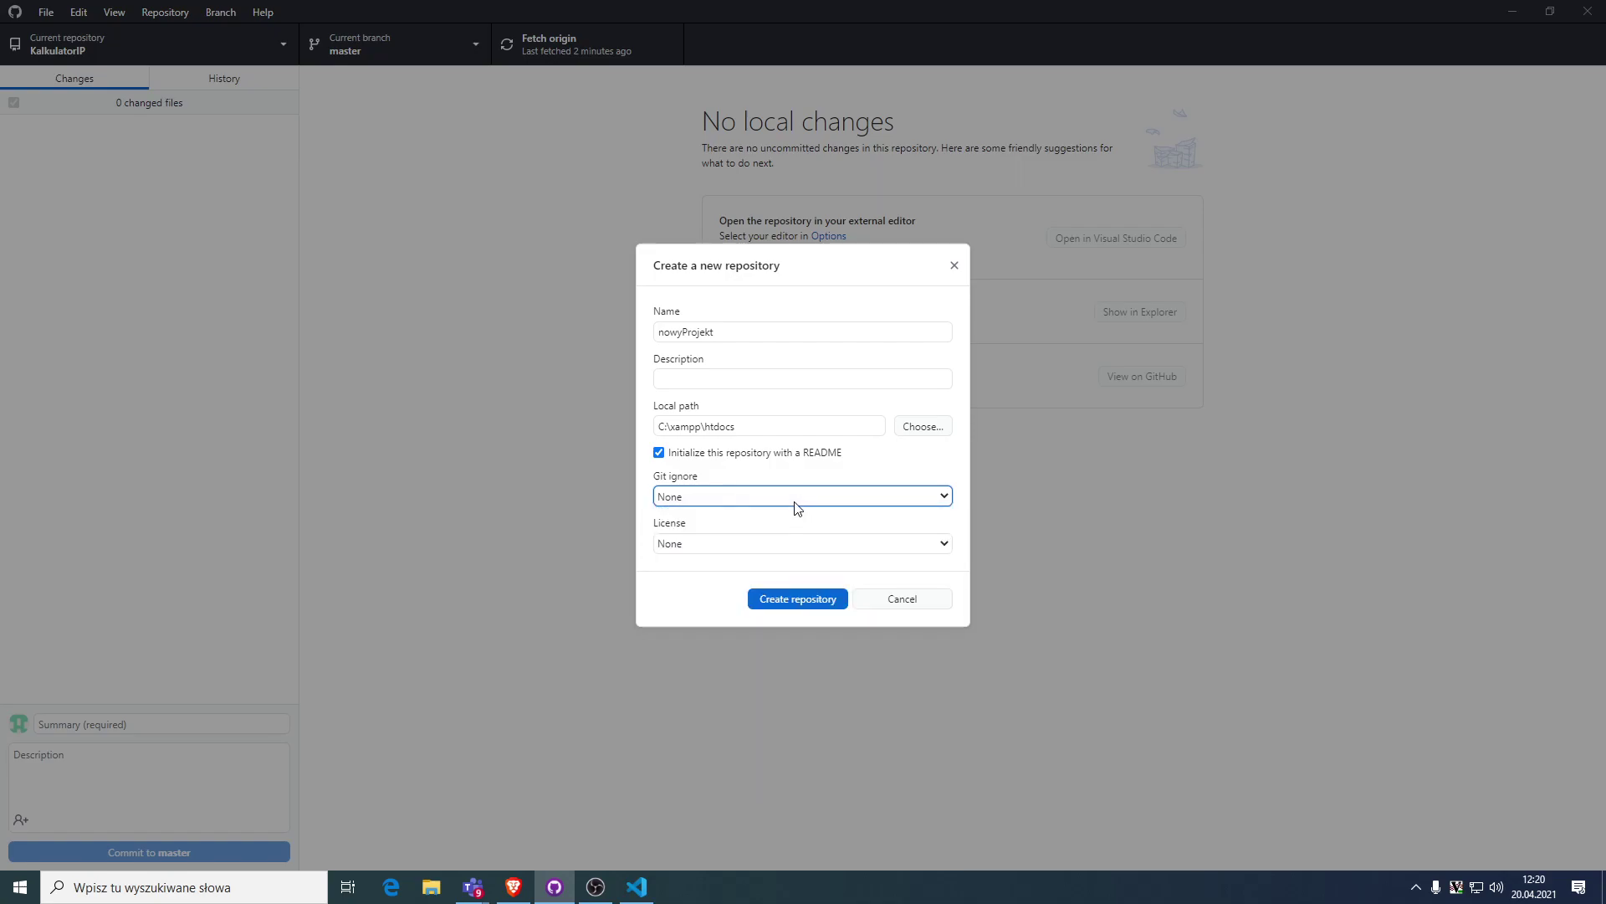
Choose None as the license and try to create the nowyProjekt repository.
left_click(765, 544)
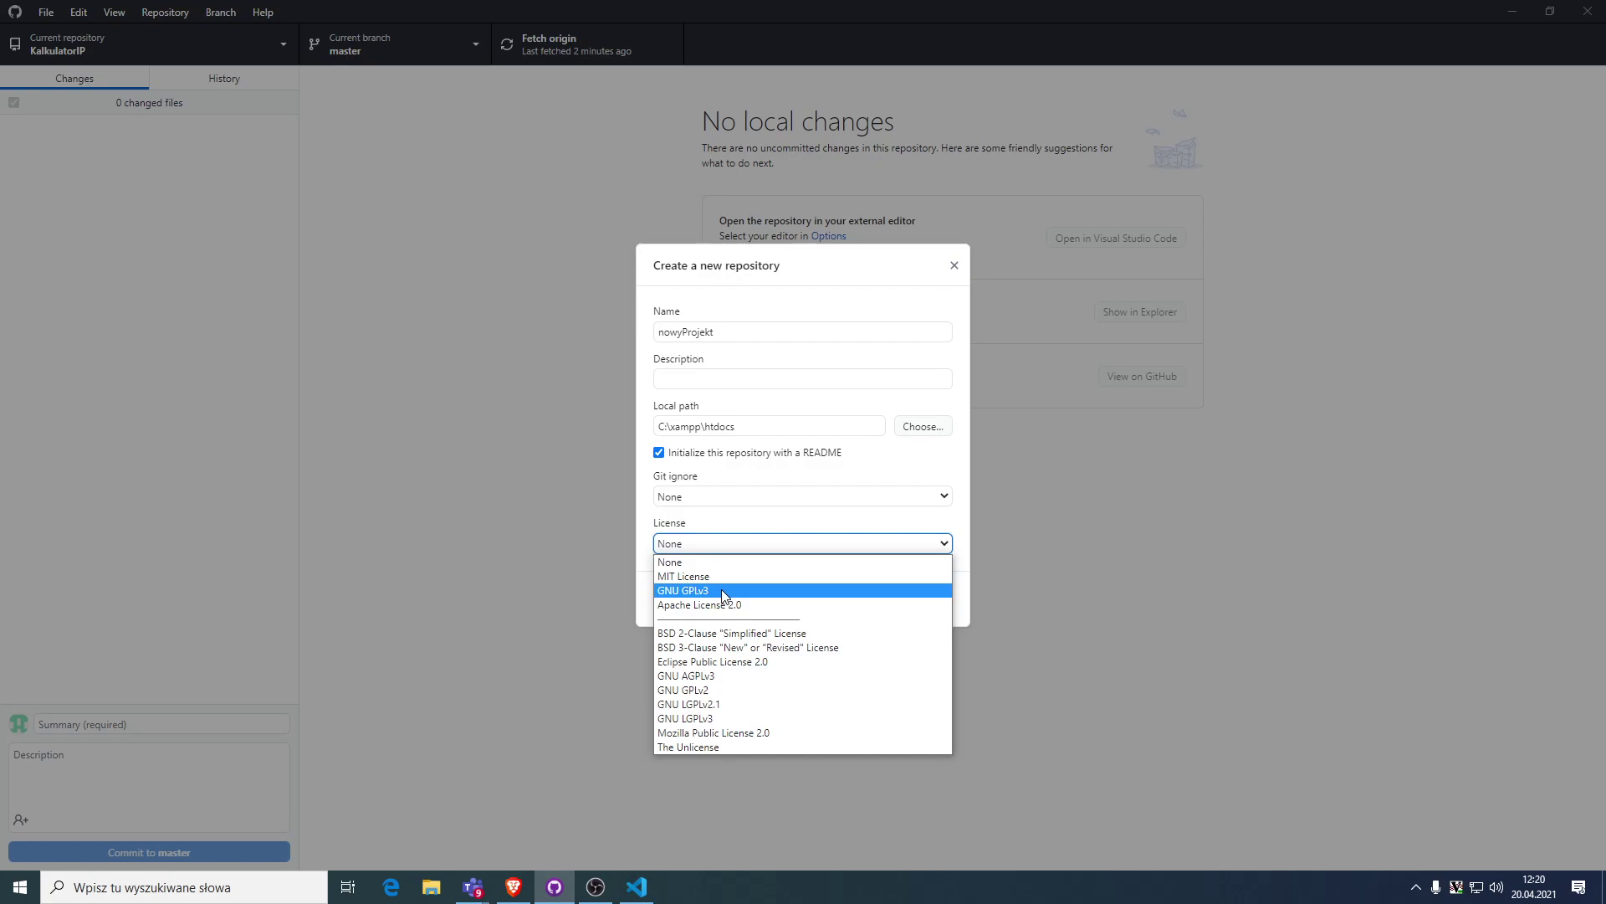
left_click(738, 562)
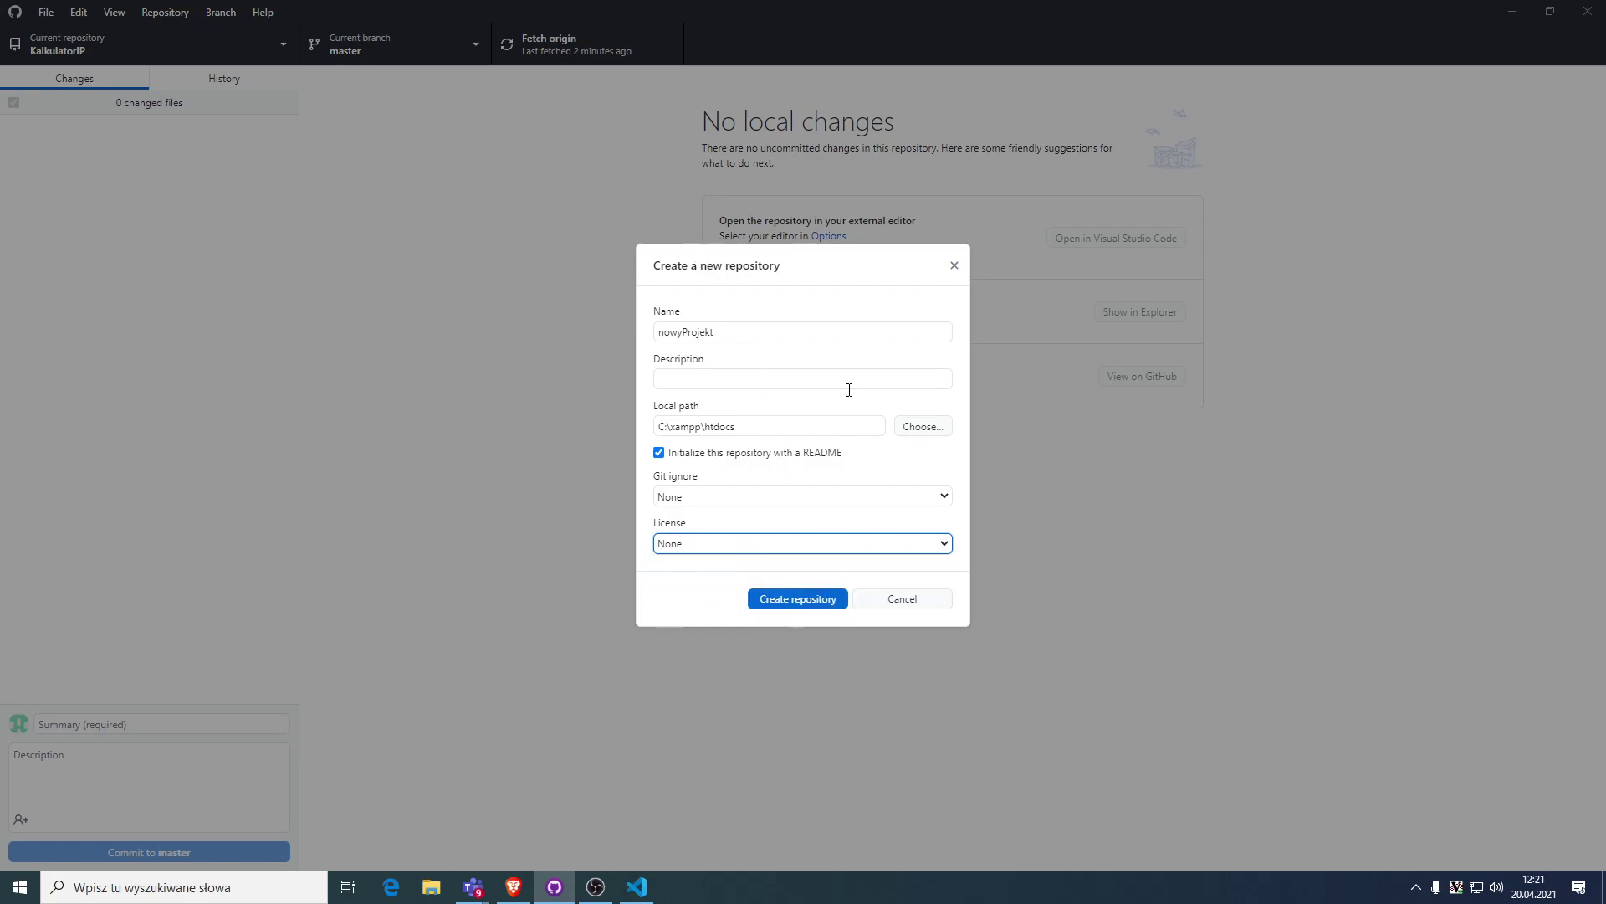
left_click(794, 594)
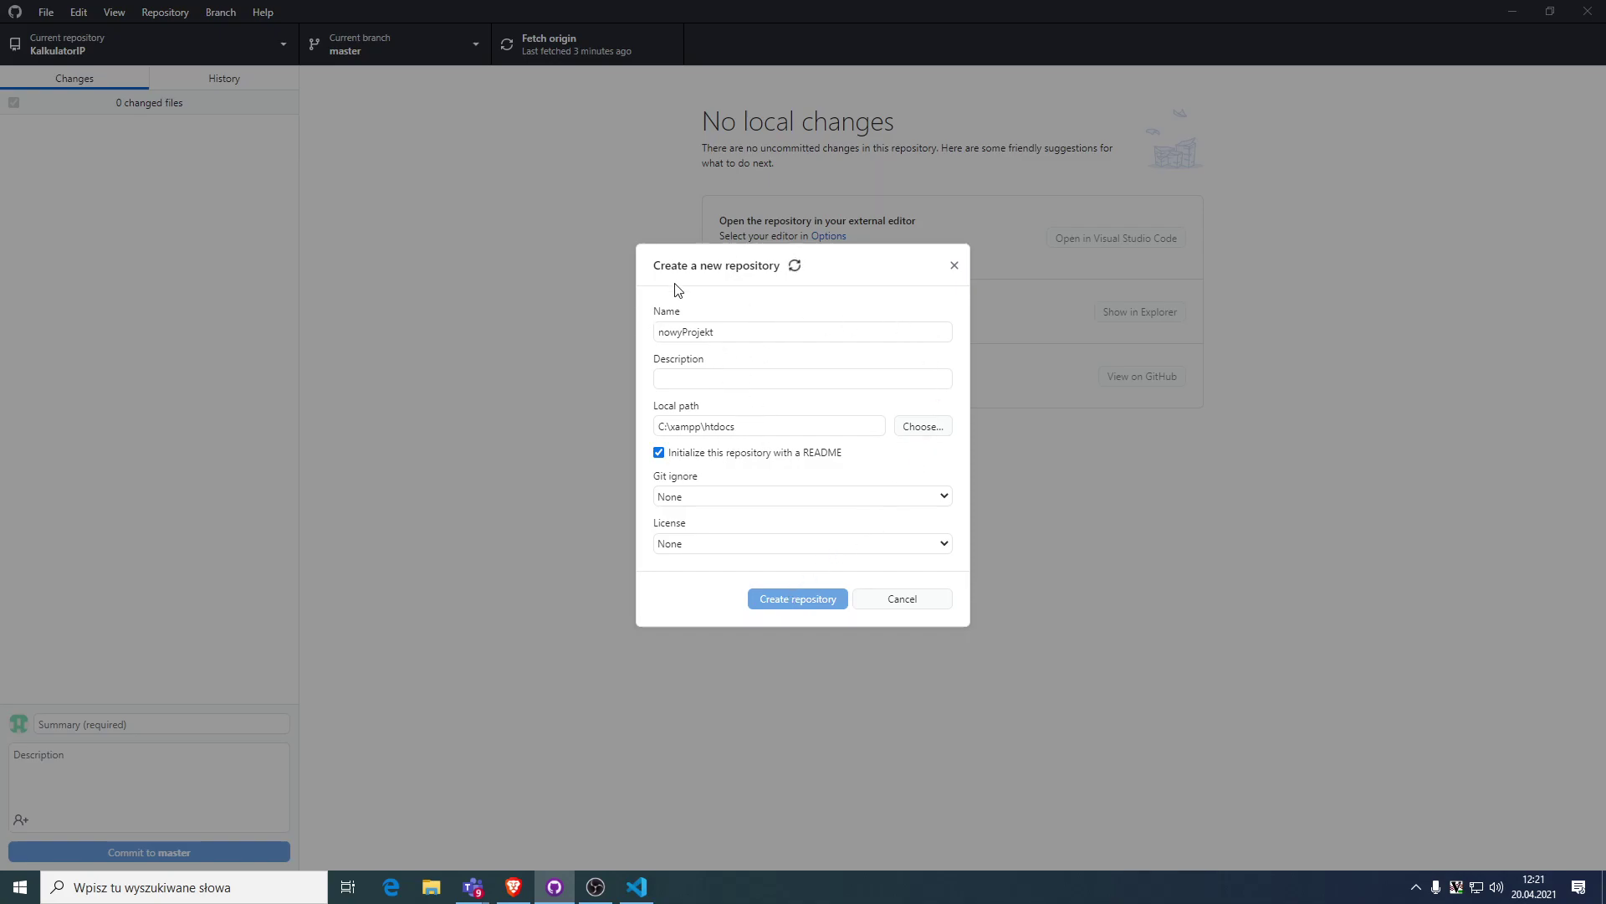
Check the nowyProjekt folder in Visual Studio Code, and close the repository creation dialog in GitHub Desktop.
left_click(637, 887)
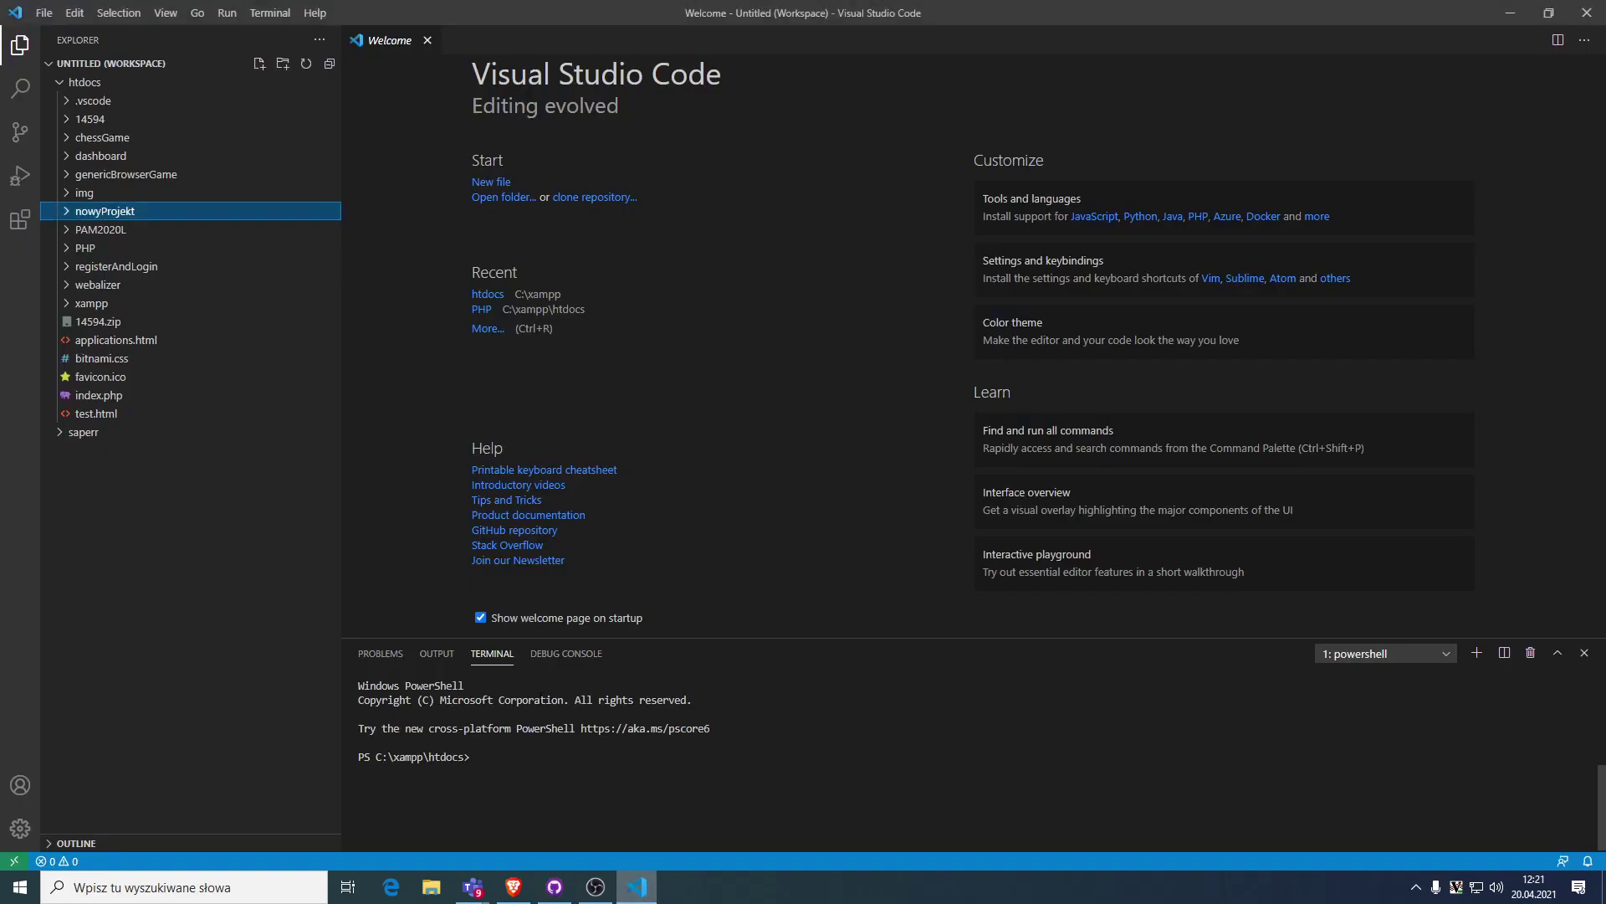
left_click(78, 216)
left_click(555, 887)
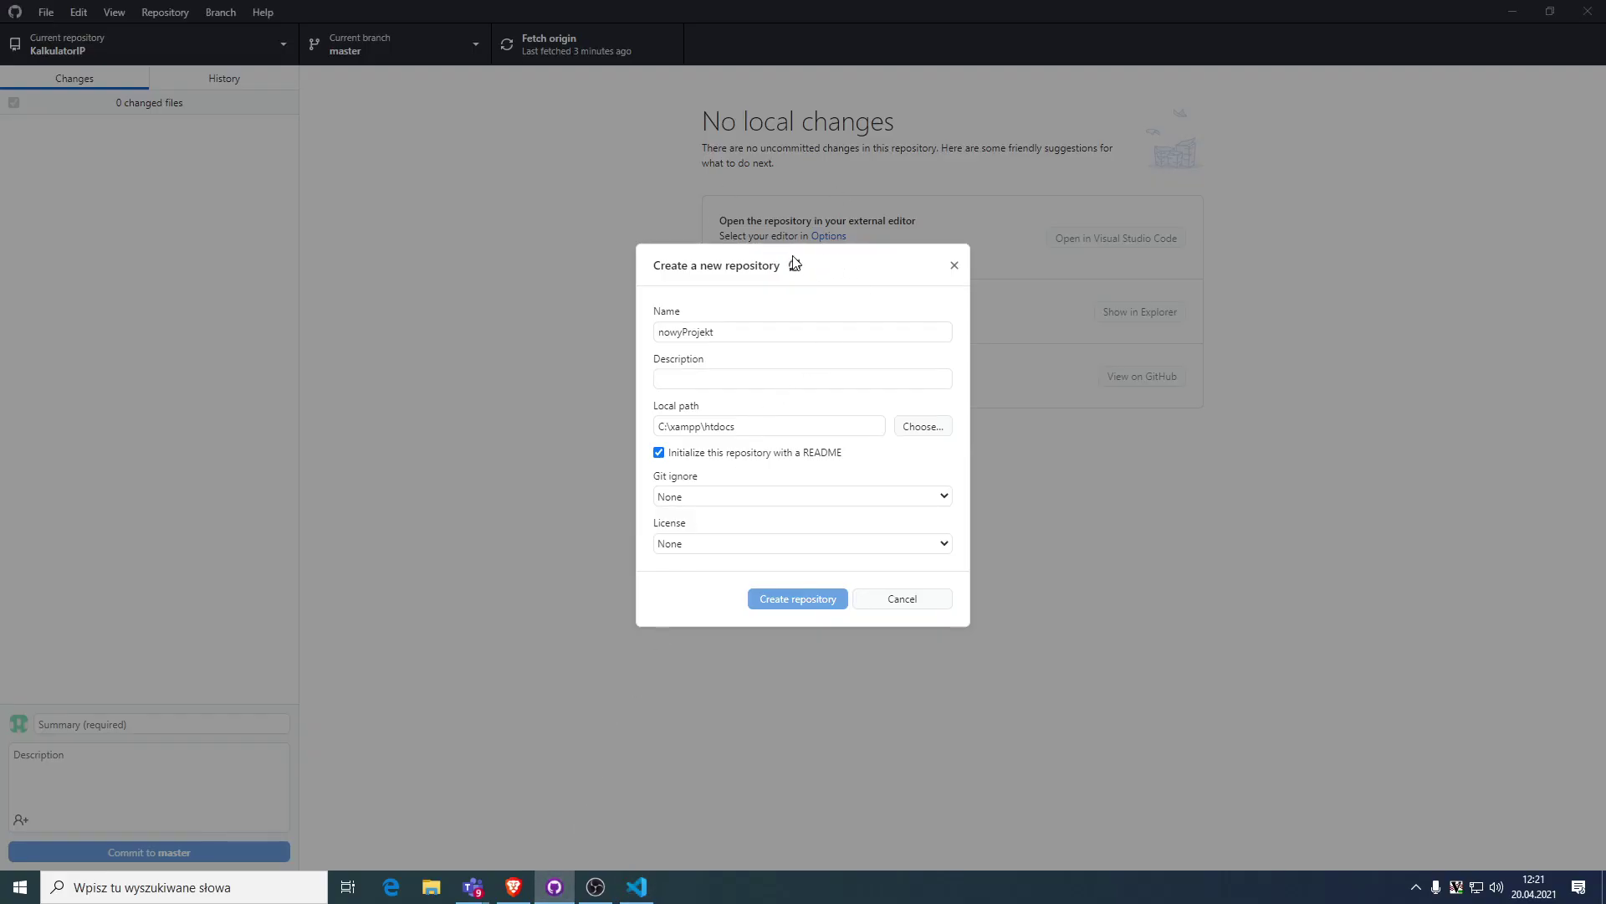
triple_click(761, 425)
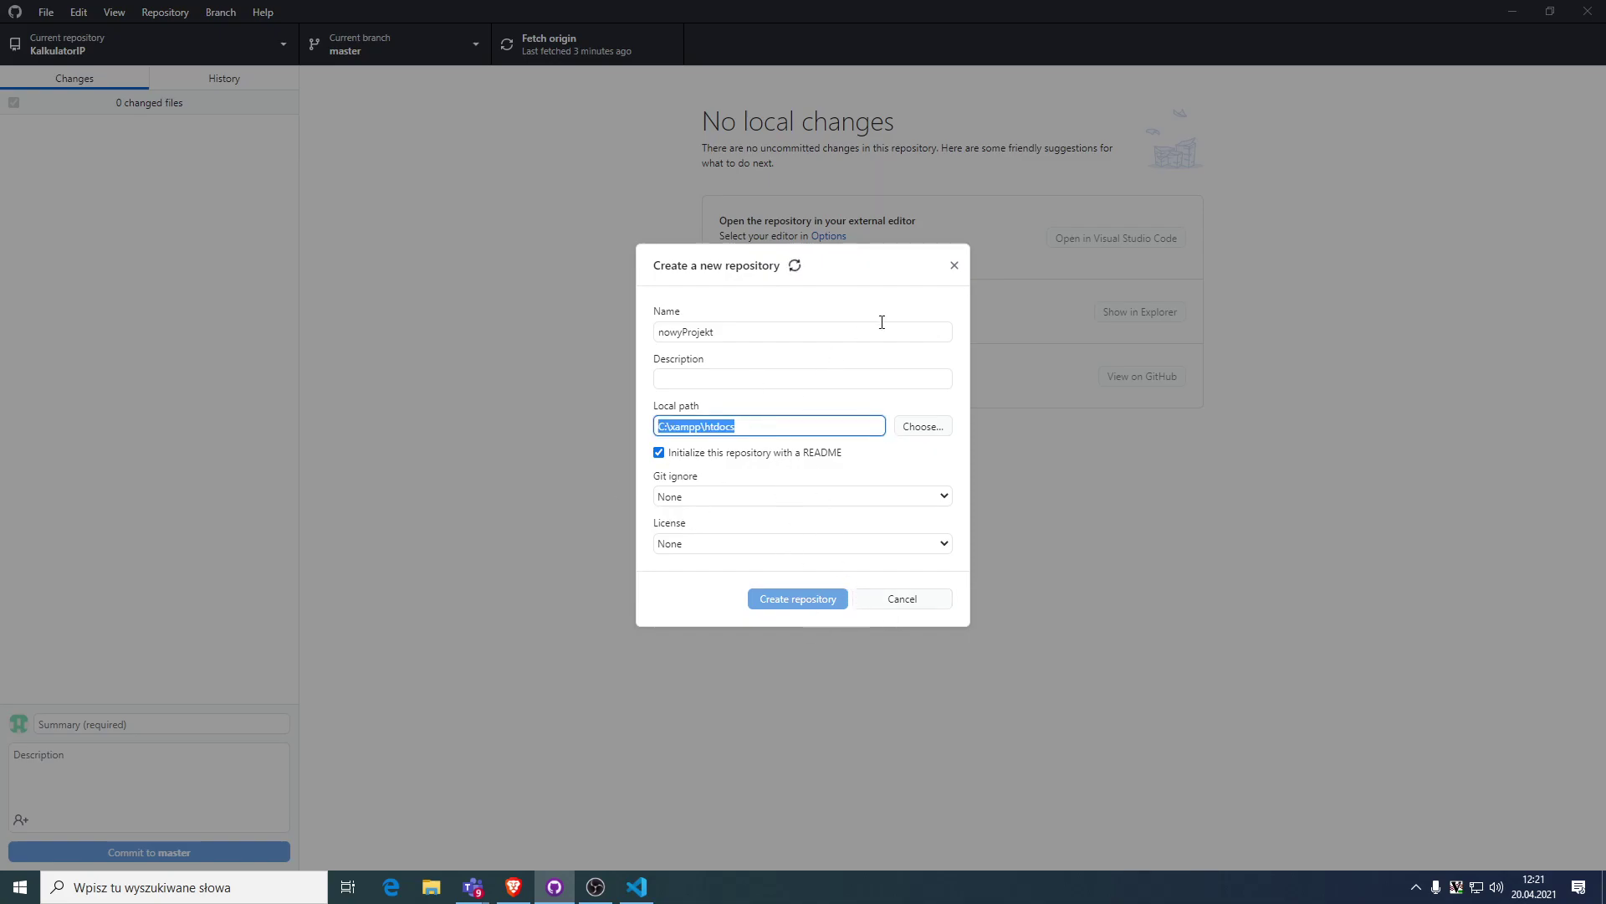
left_click(962, 262)
Open the C:\xampp\htdocs\nowyProjekt folder in File Explorer to inspect its contents.
key("ctrl+shift+f")
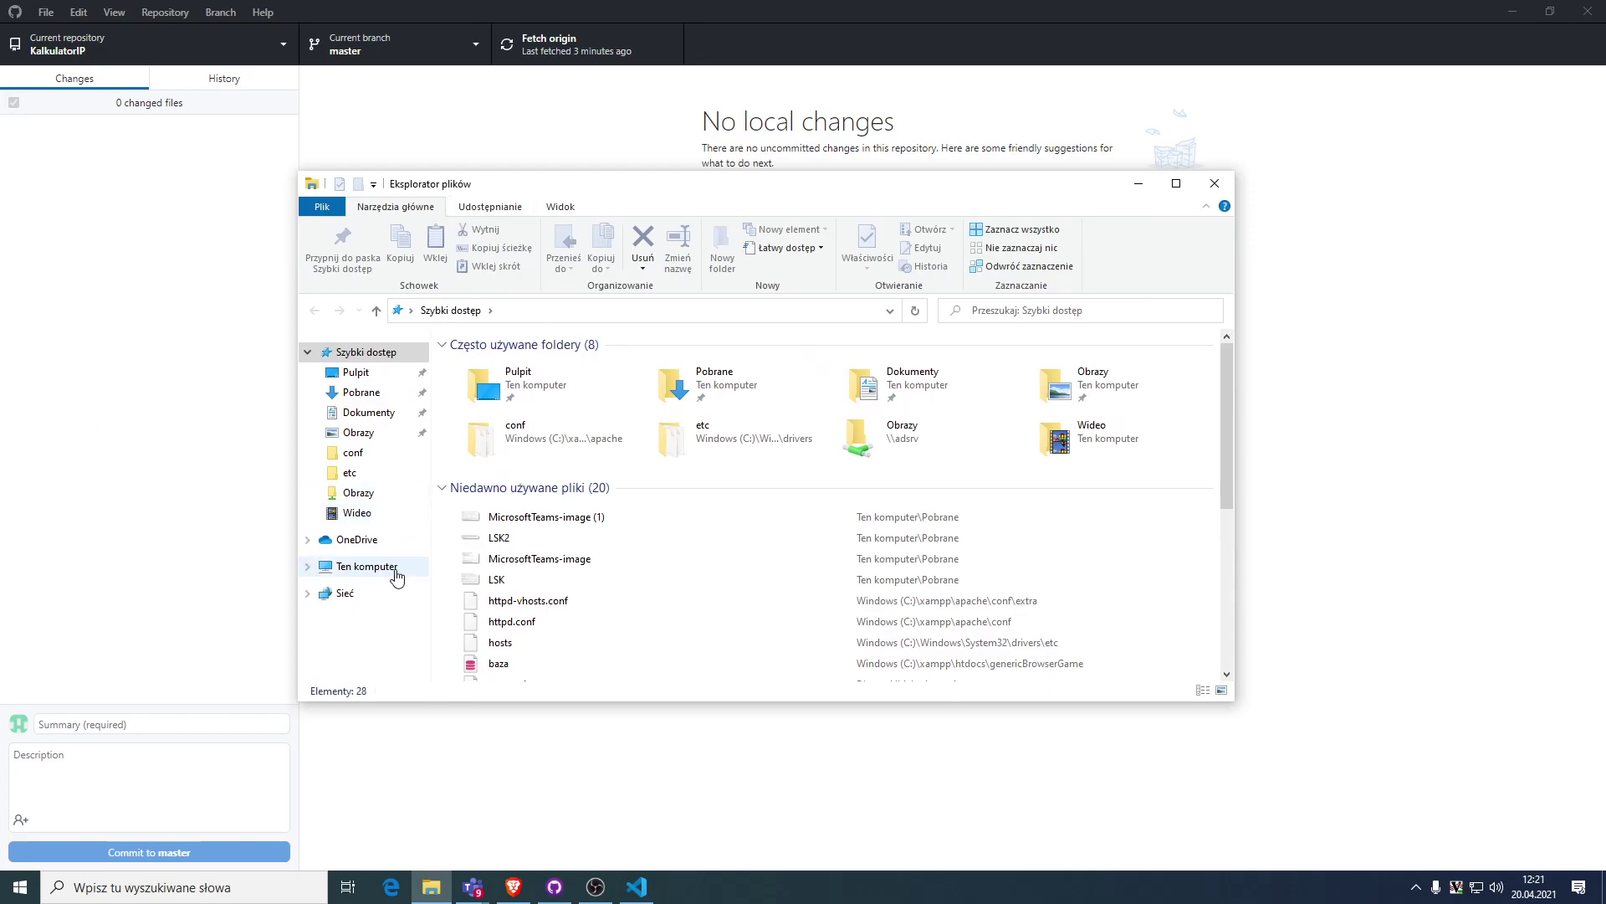
left_click(375, 566)
double_click(506, 529)
double_click(485, 451)
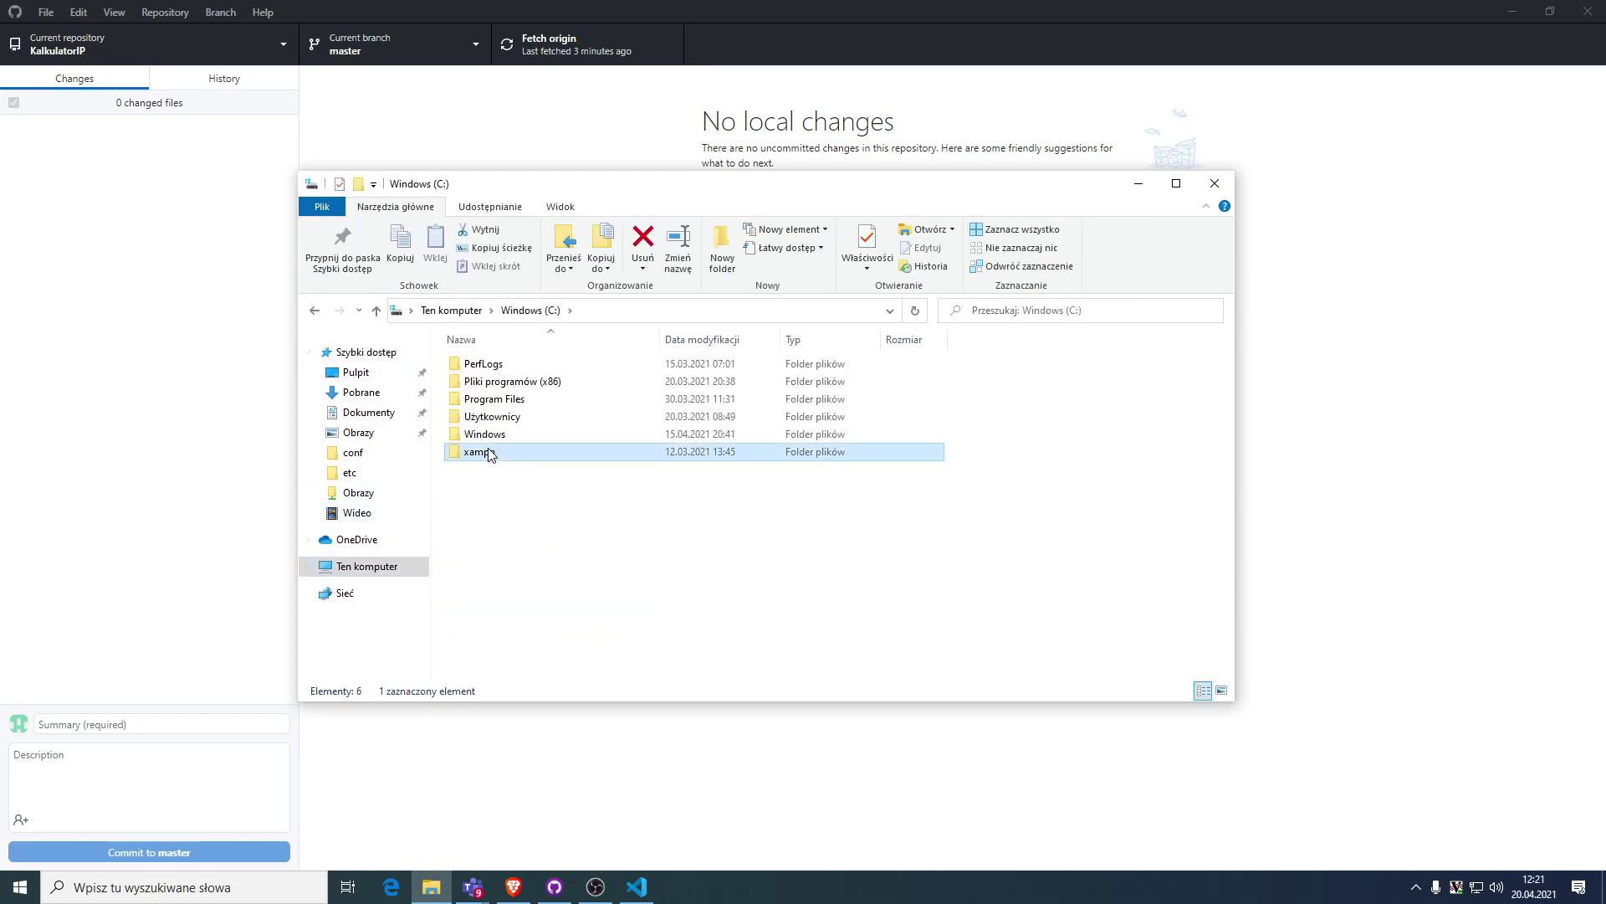
double_click(491, 453)
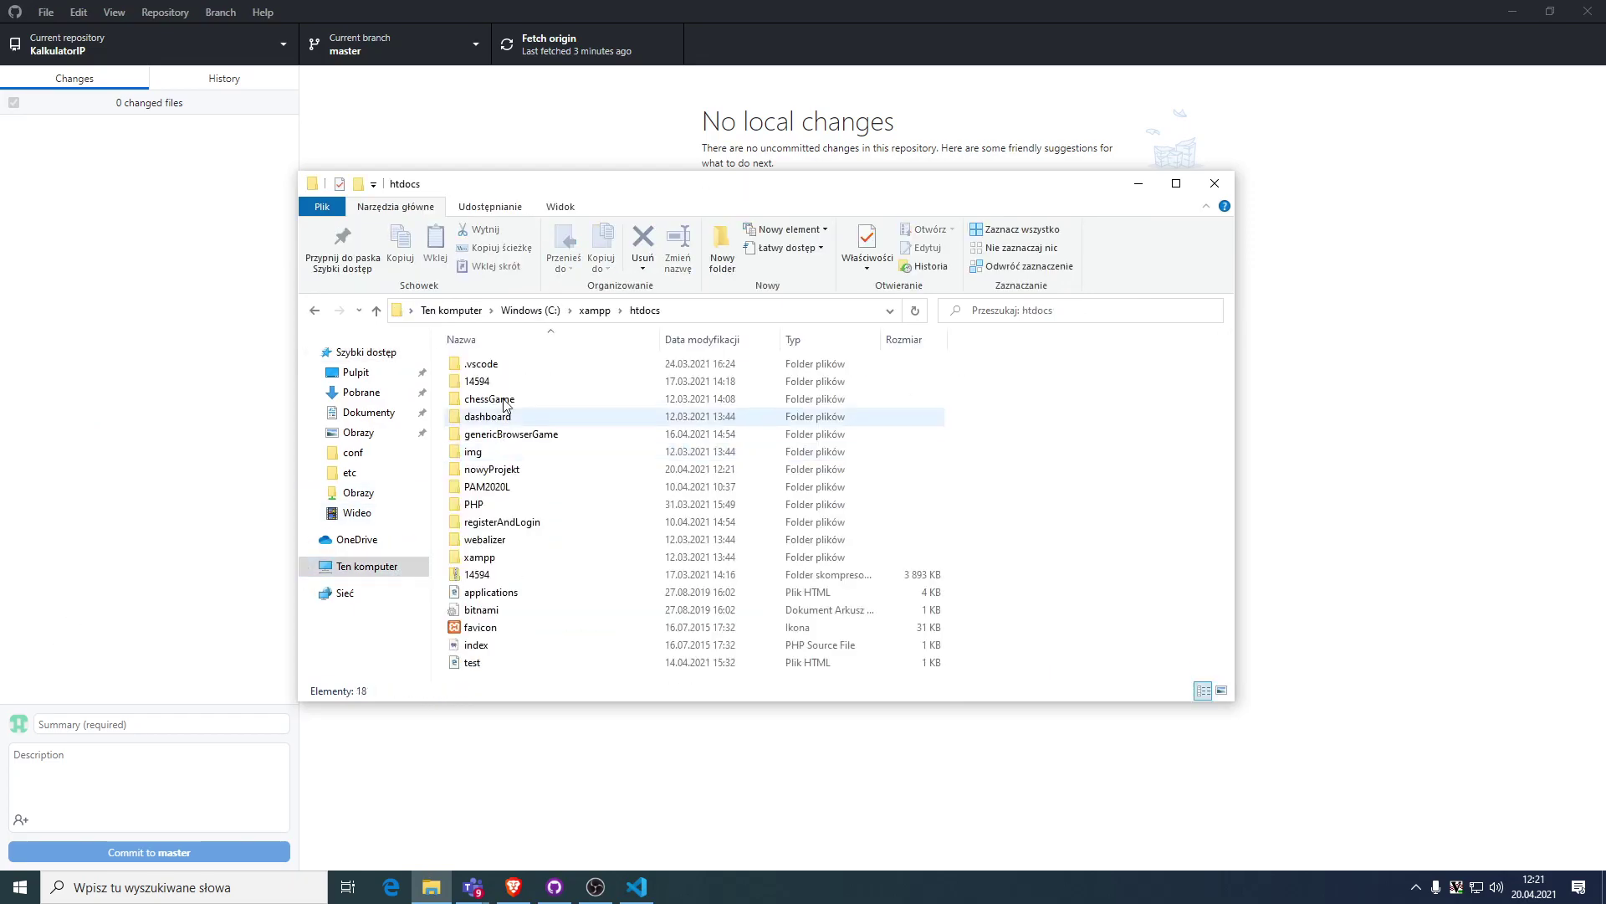
double_click(492, 470)
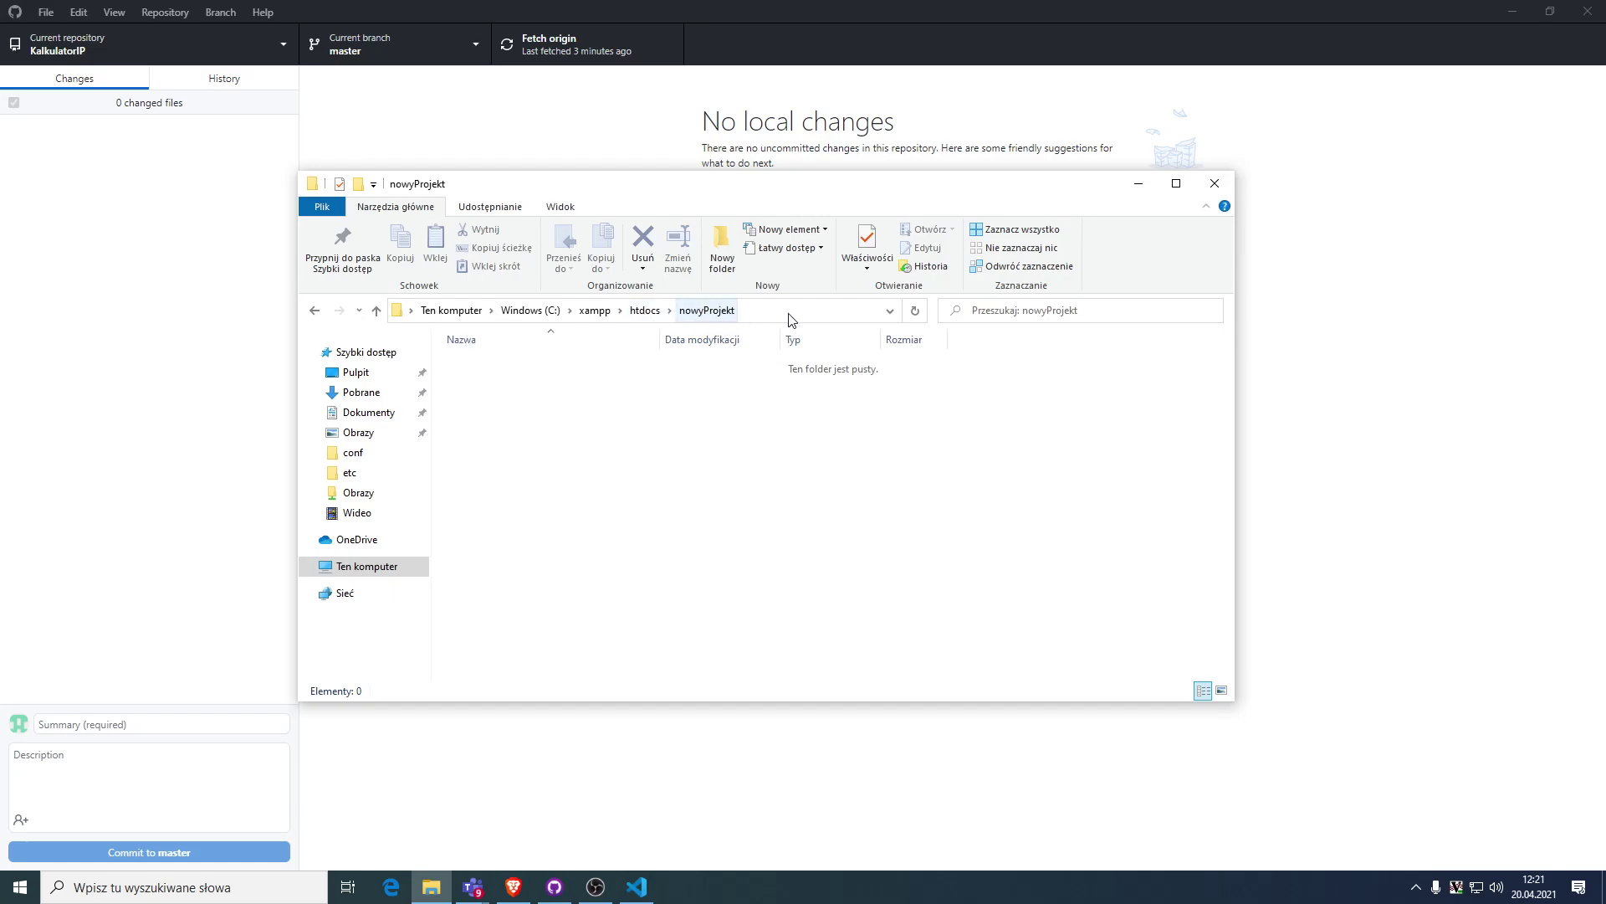
Switch to the Brave browser, start a new GitHub repository from the account's repositories page, and name it nowyProjekt.
left_click(514, 887)
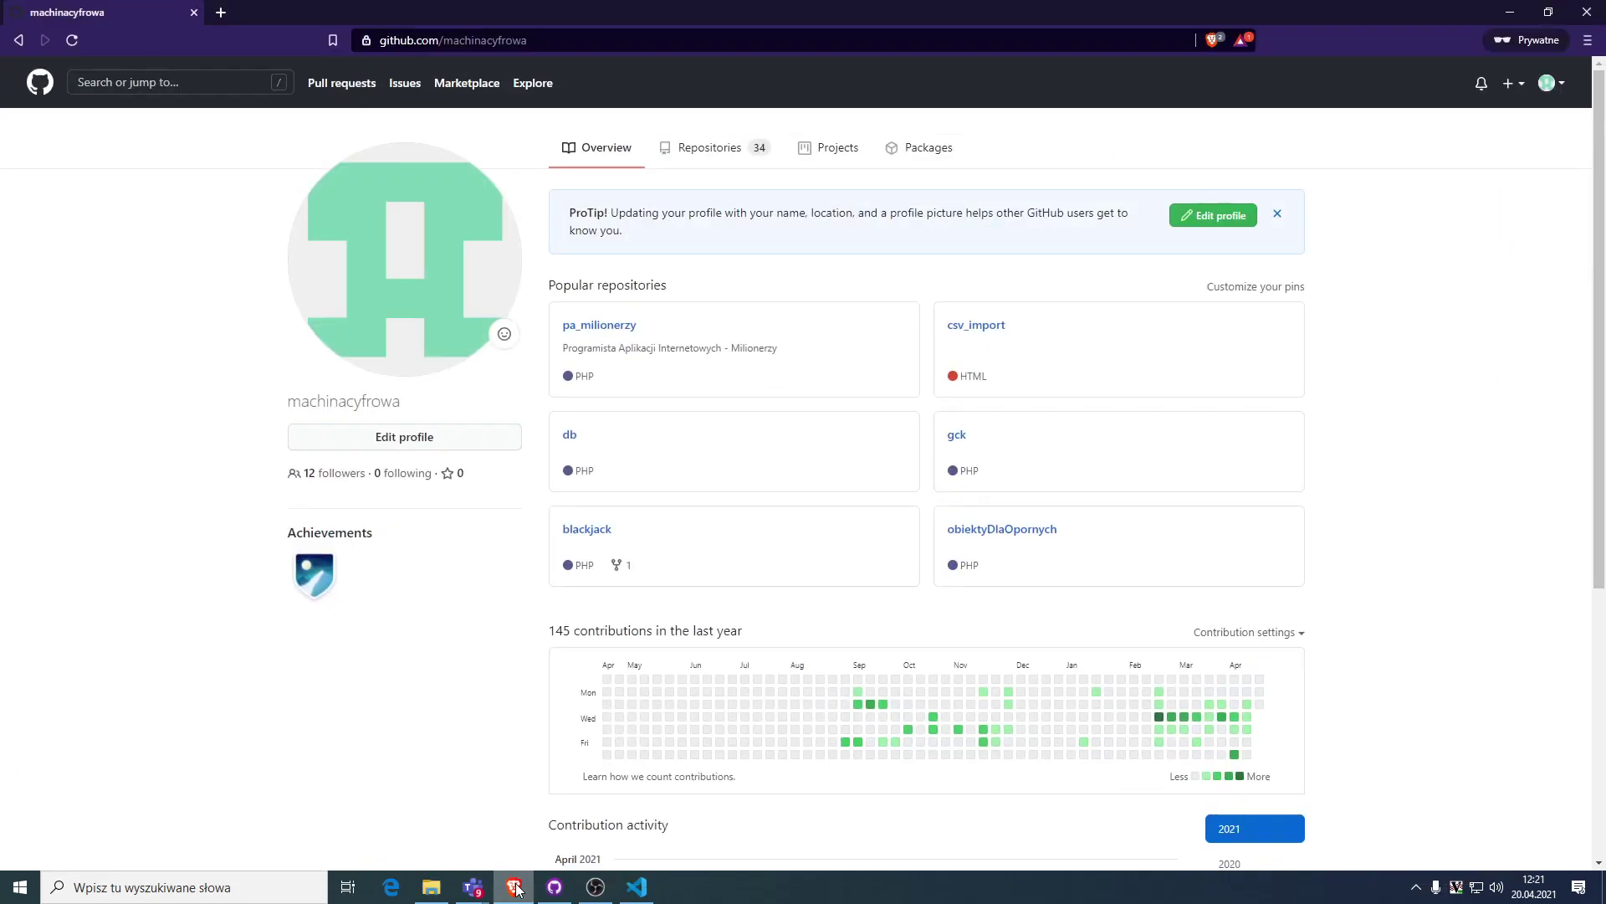
left_click(717, 147)
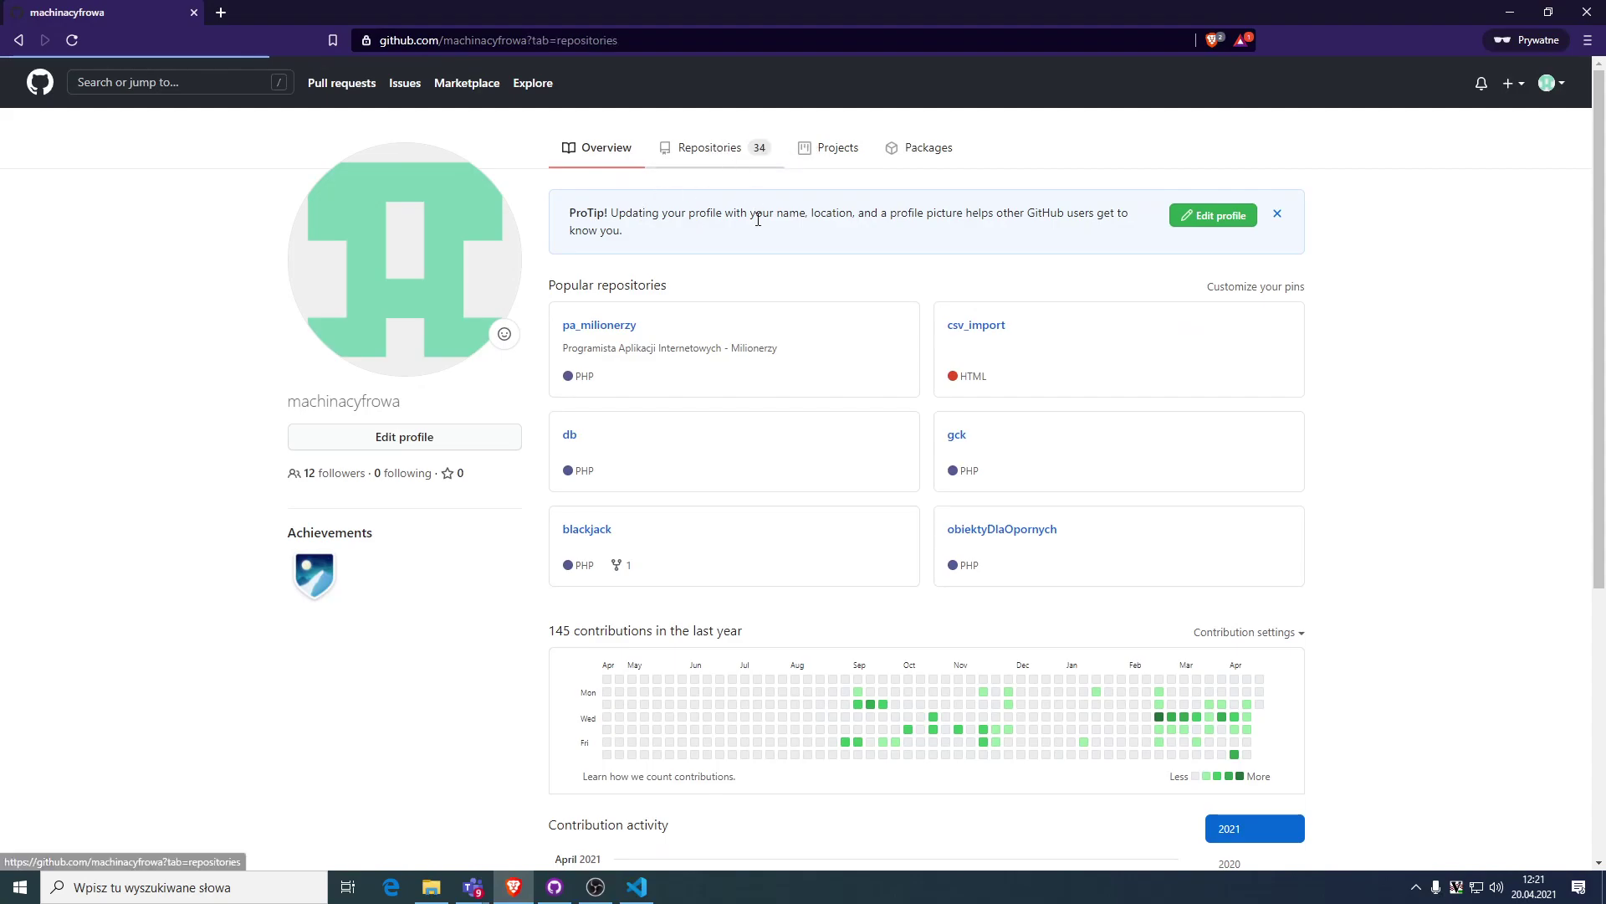
left_click(1267, 281)
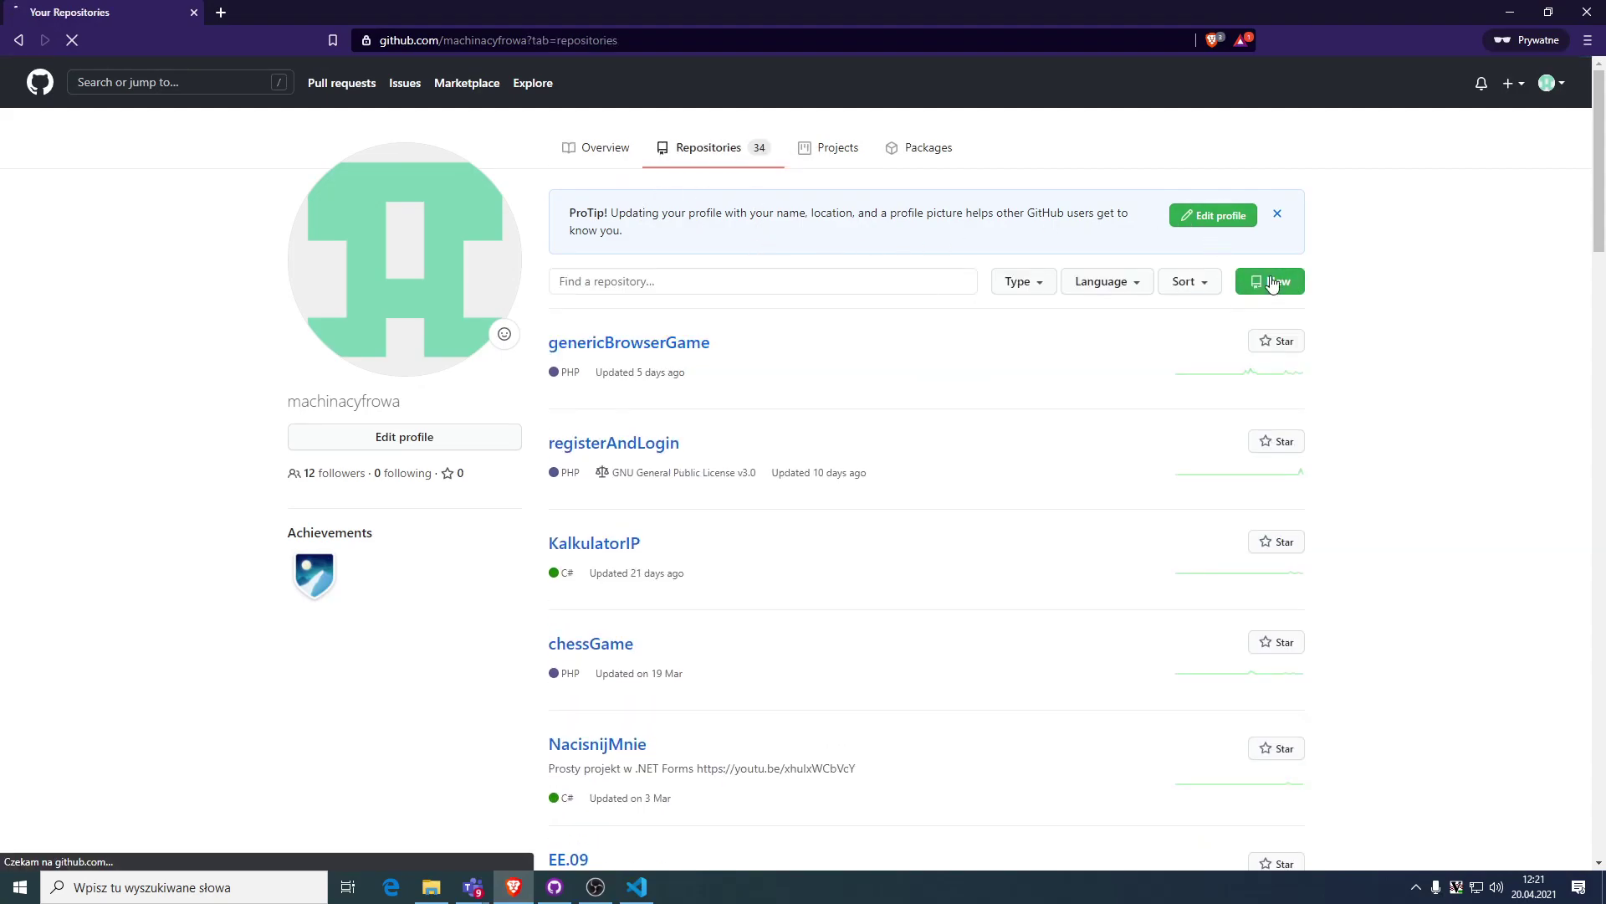
left_click(774, 280)
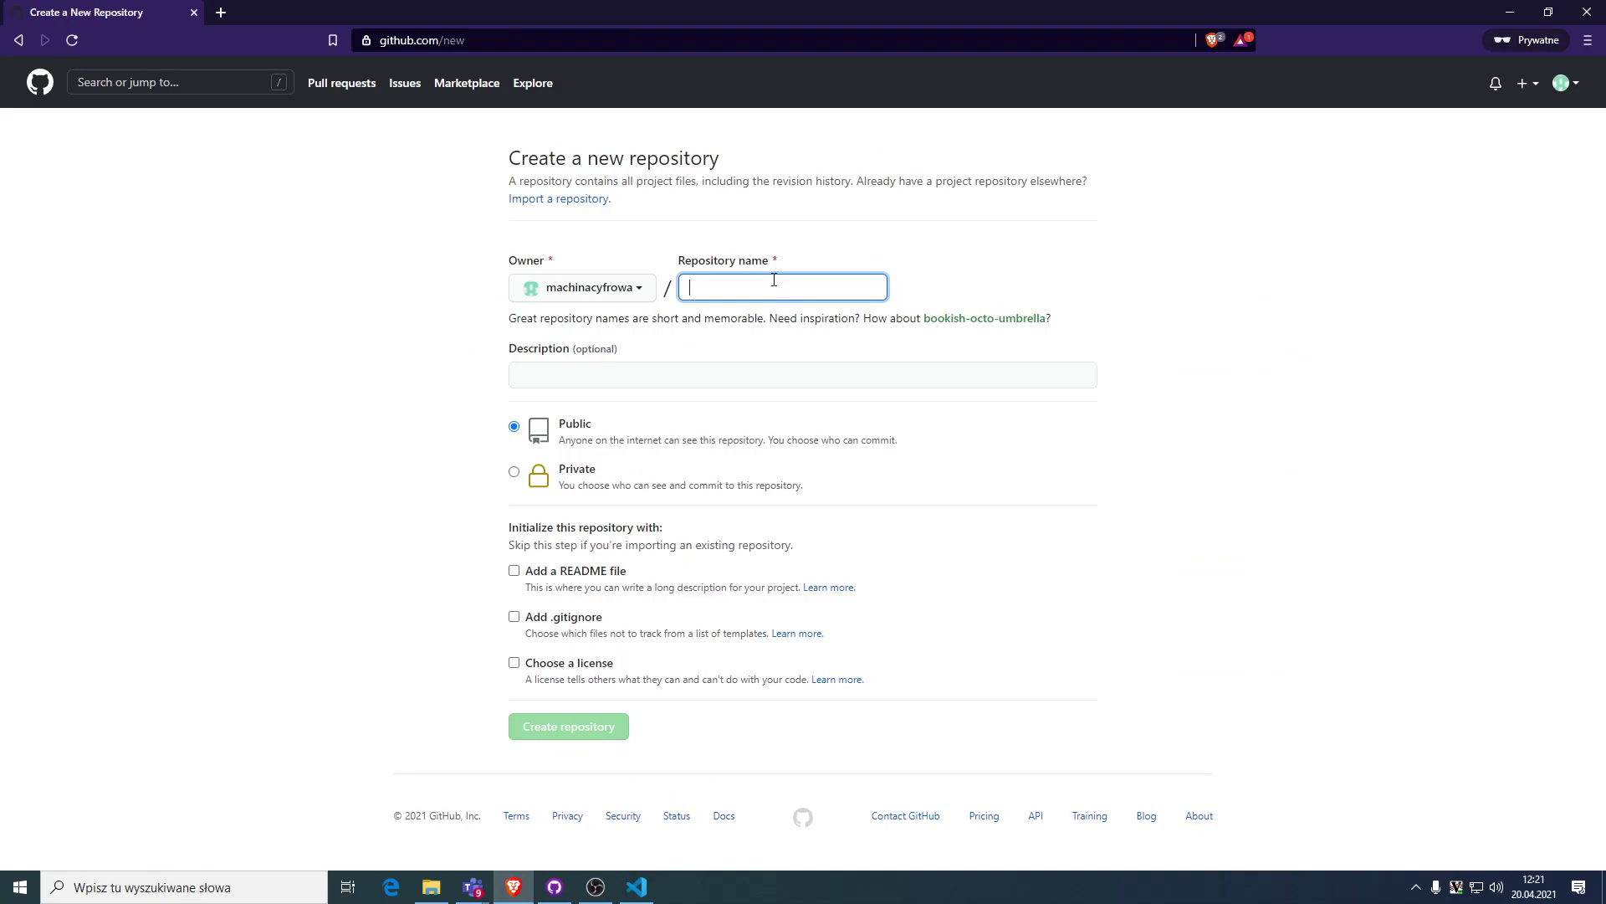
type("nowyprojekt")
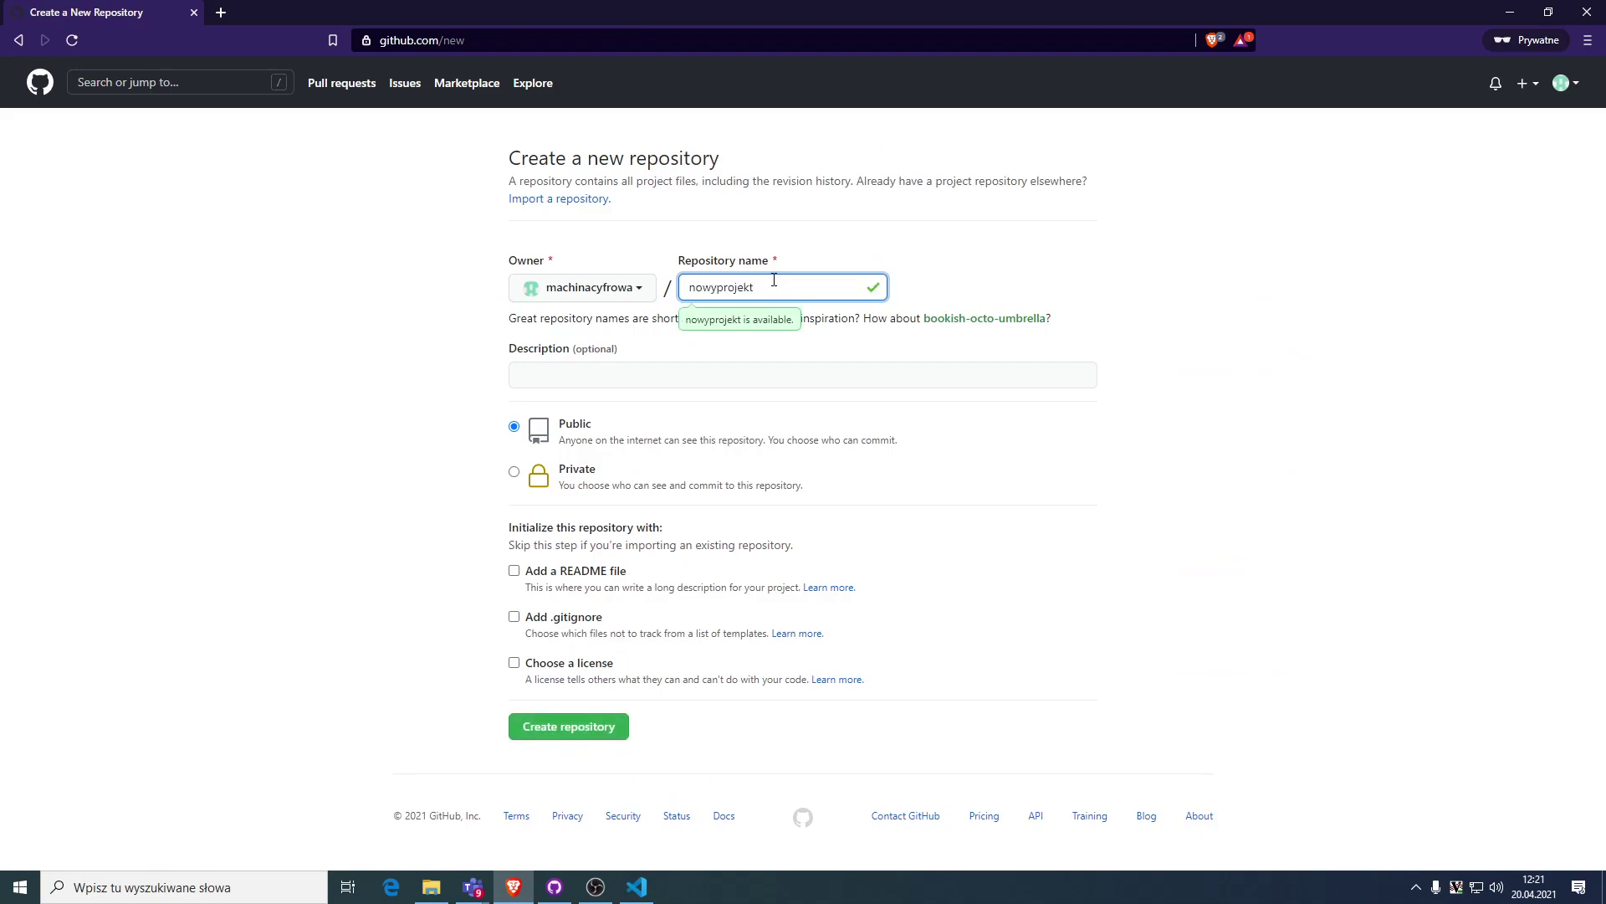
key("BackSpace")
type("P")
Include a README file, leave out .gitignore and a license, and create the public repository.
left_click(576, 572)
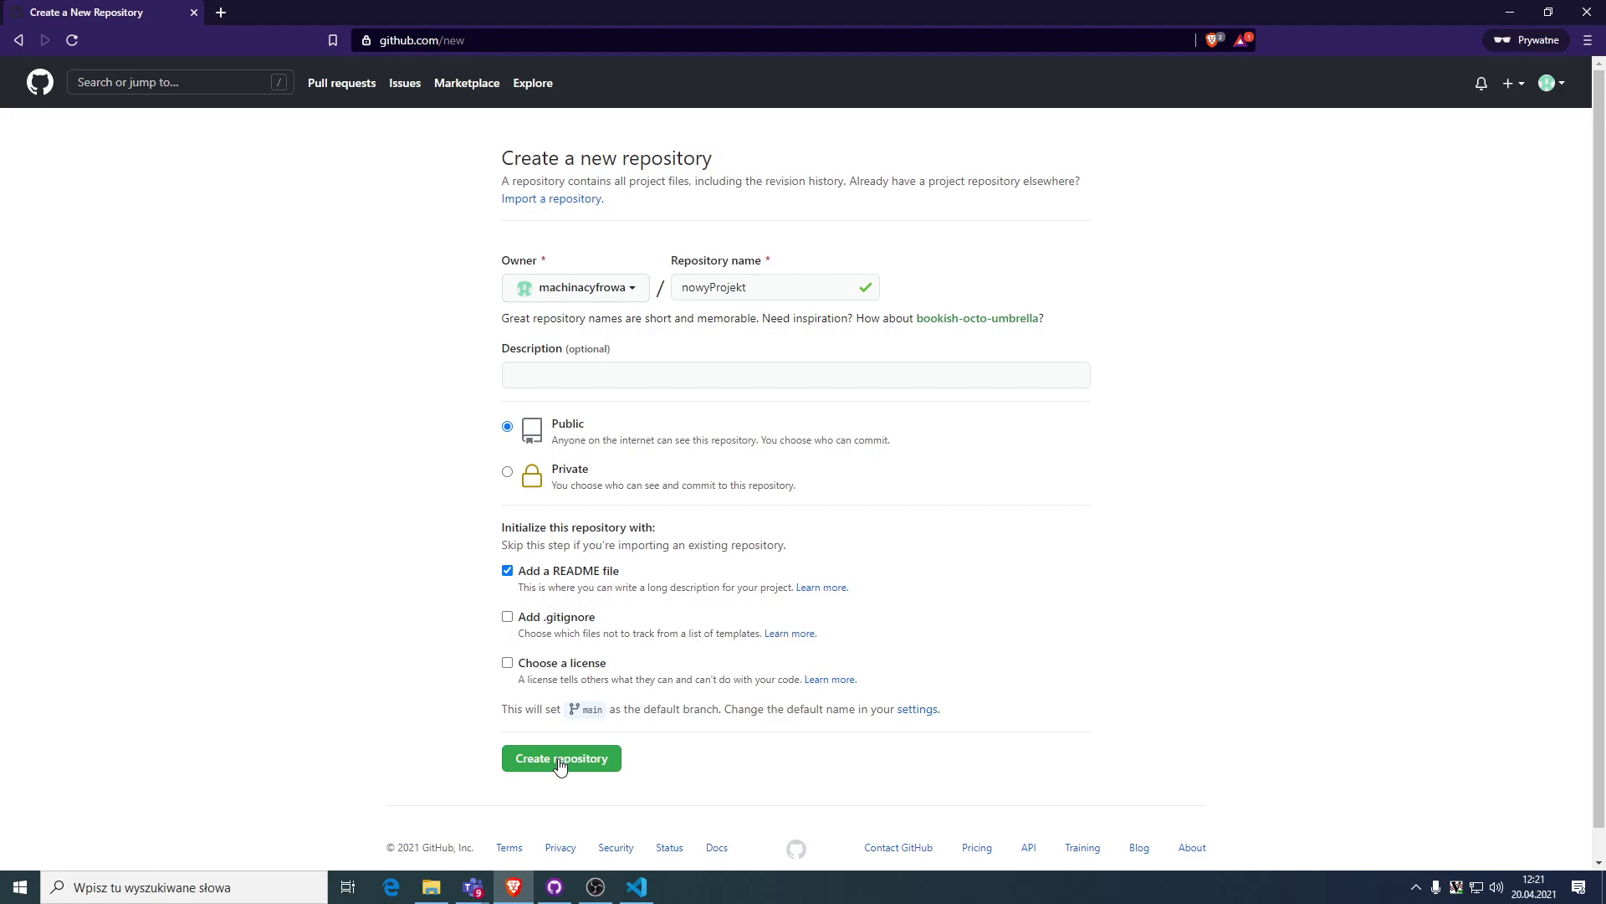
left_click(506, 618)
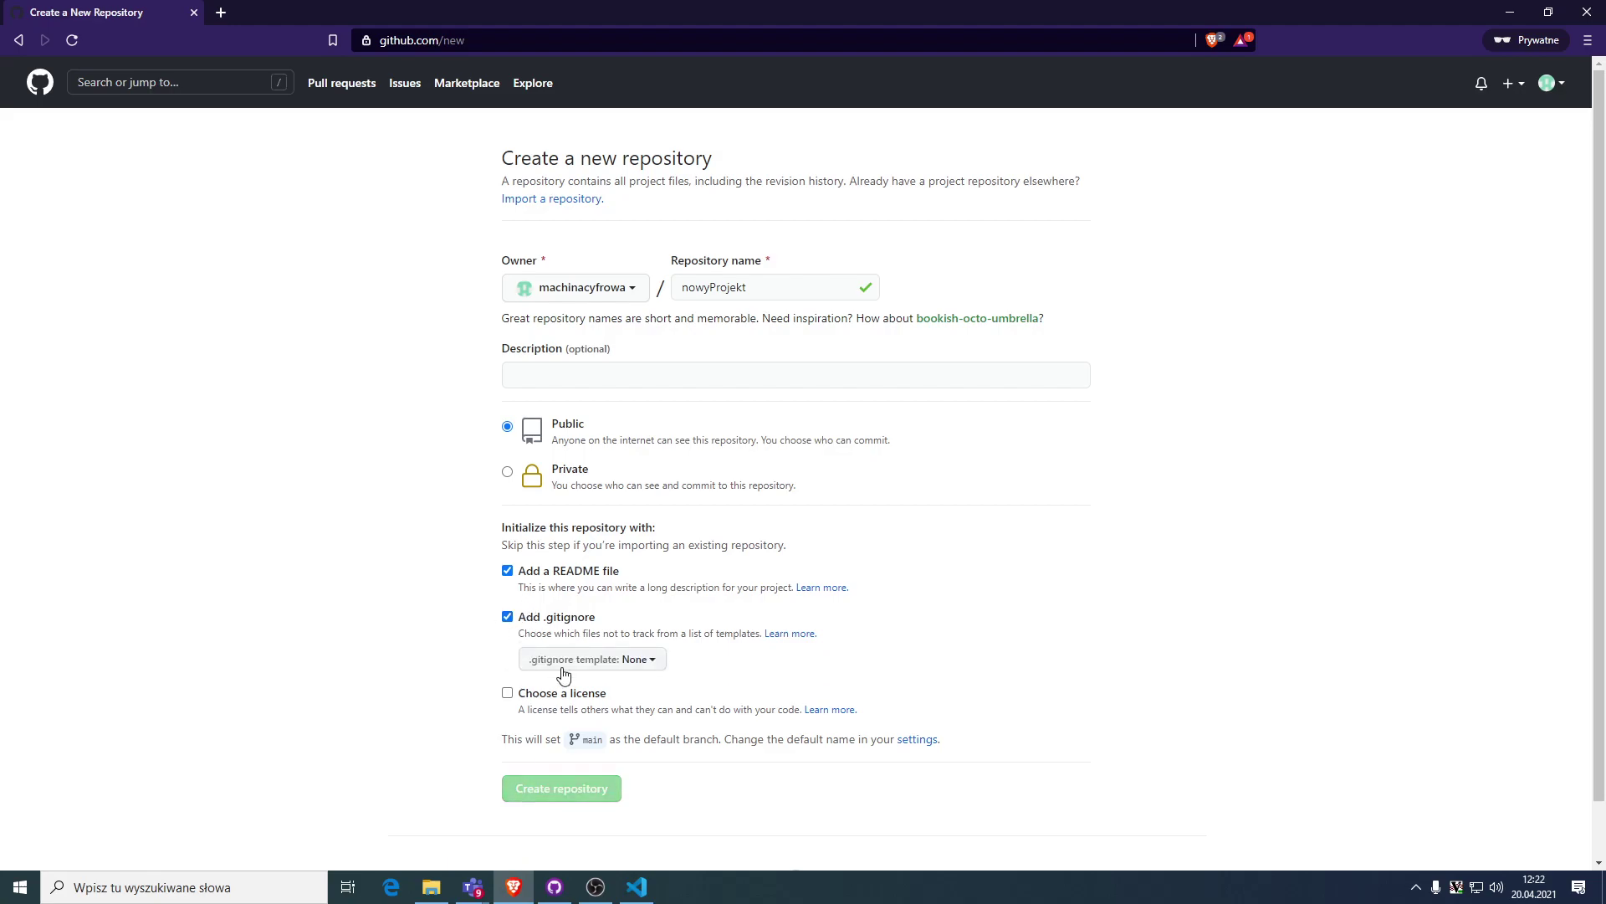
left_click(528, 621)
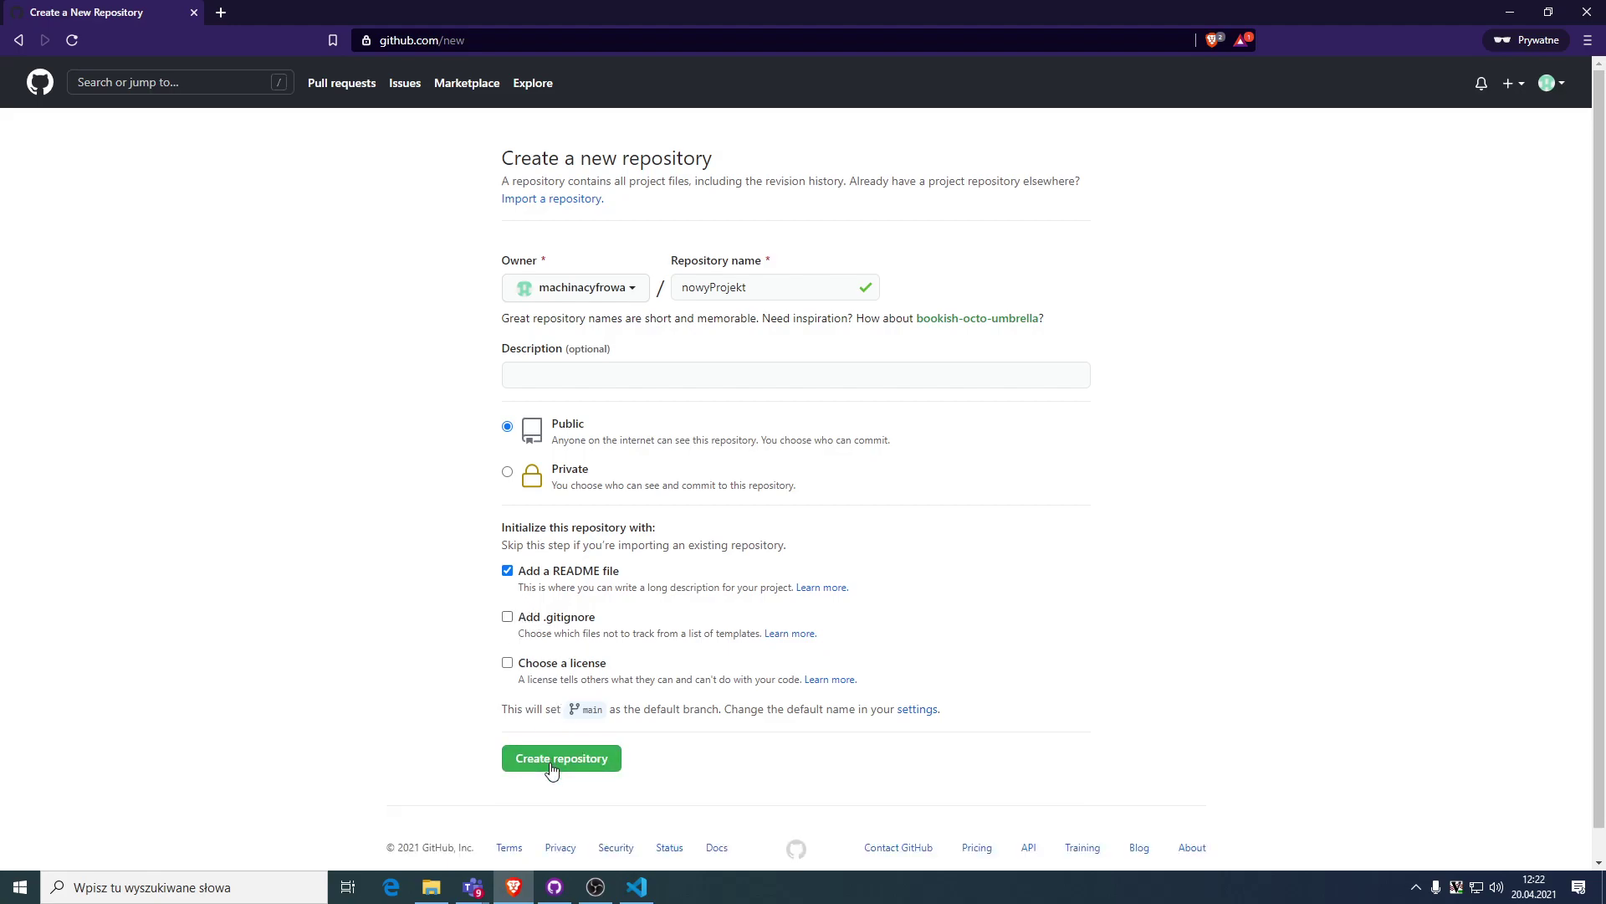
left_click(565, 746)
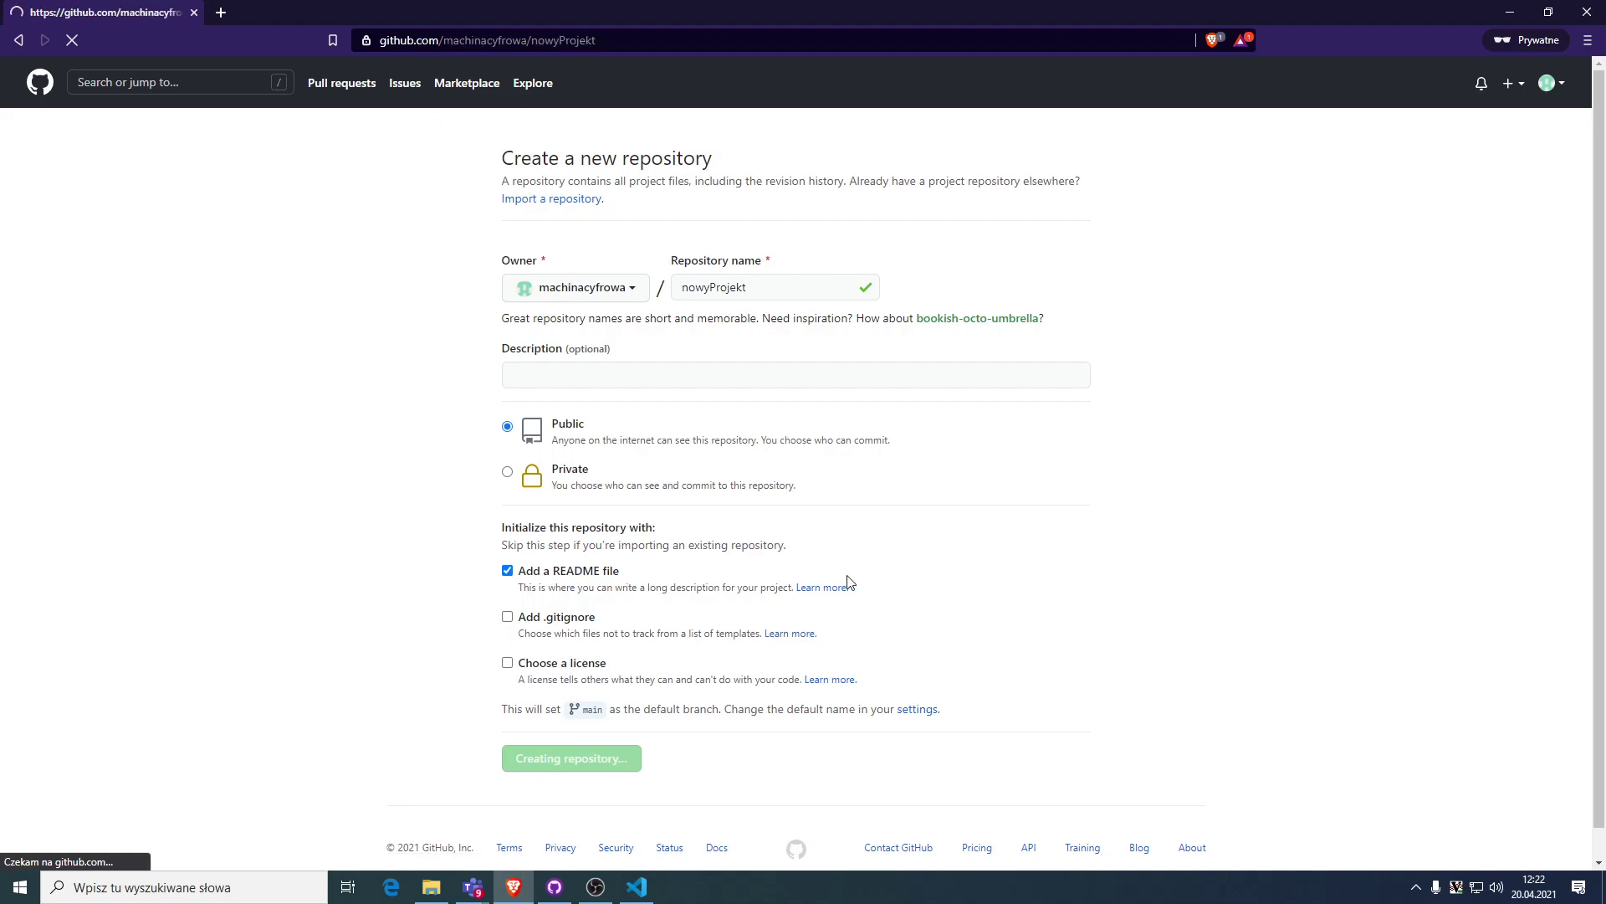
Switch to Visual Studio Code and try to permanently delete the nowyProjekt folder from htdocs.
left_click(569, 875)
left_click(653, 897)
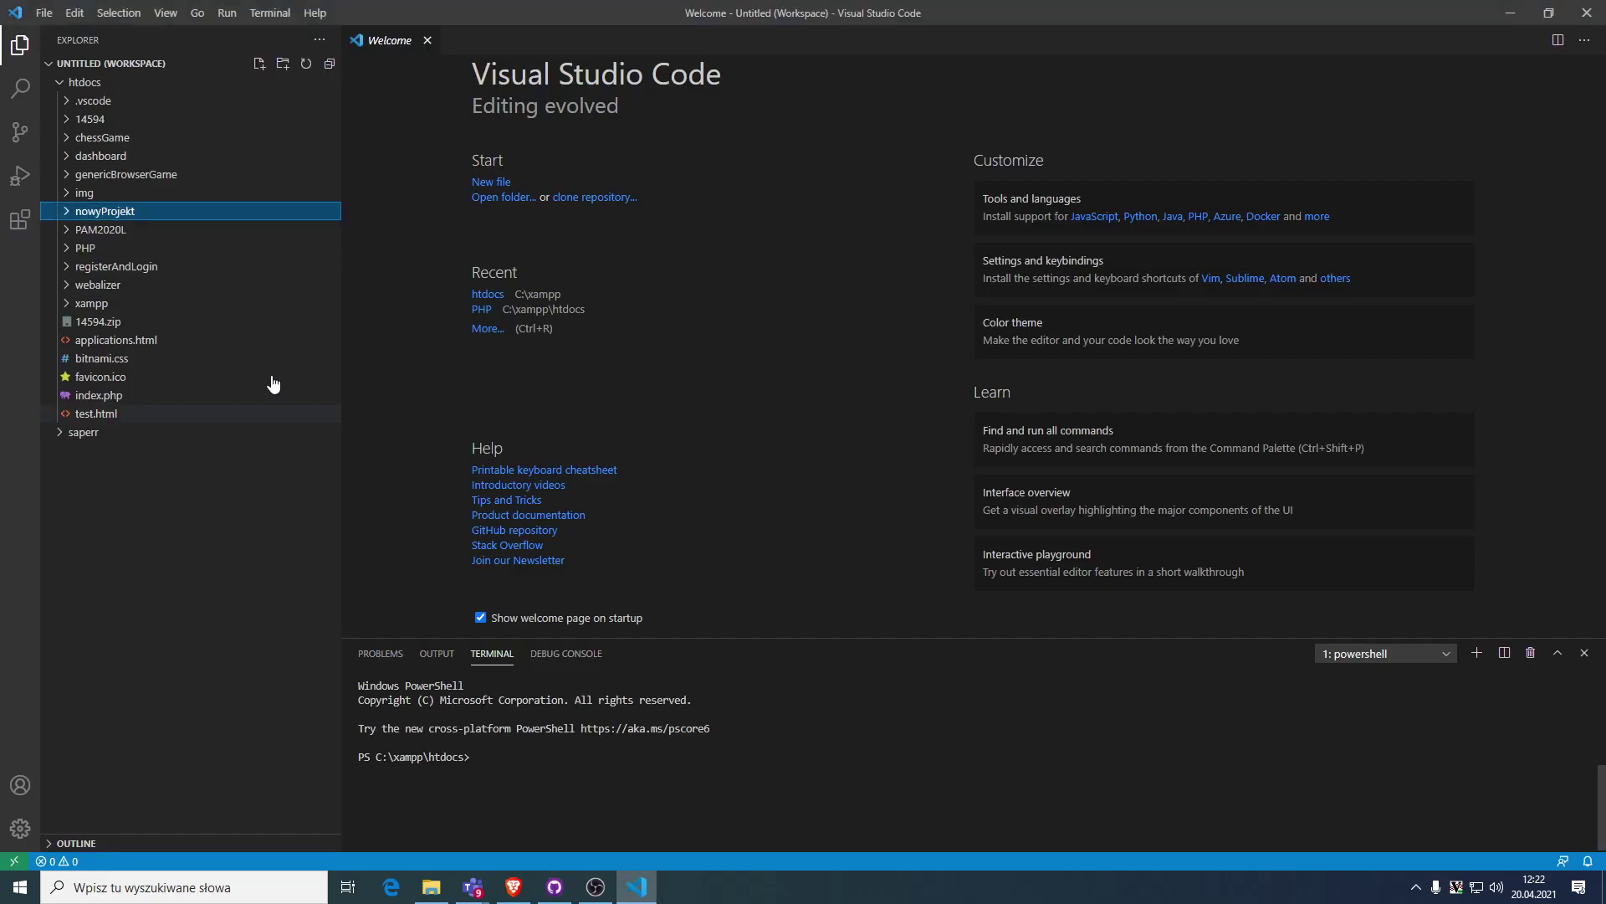
right_click(124, 214)
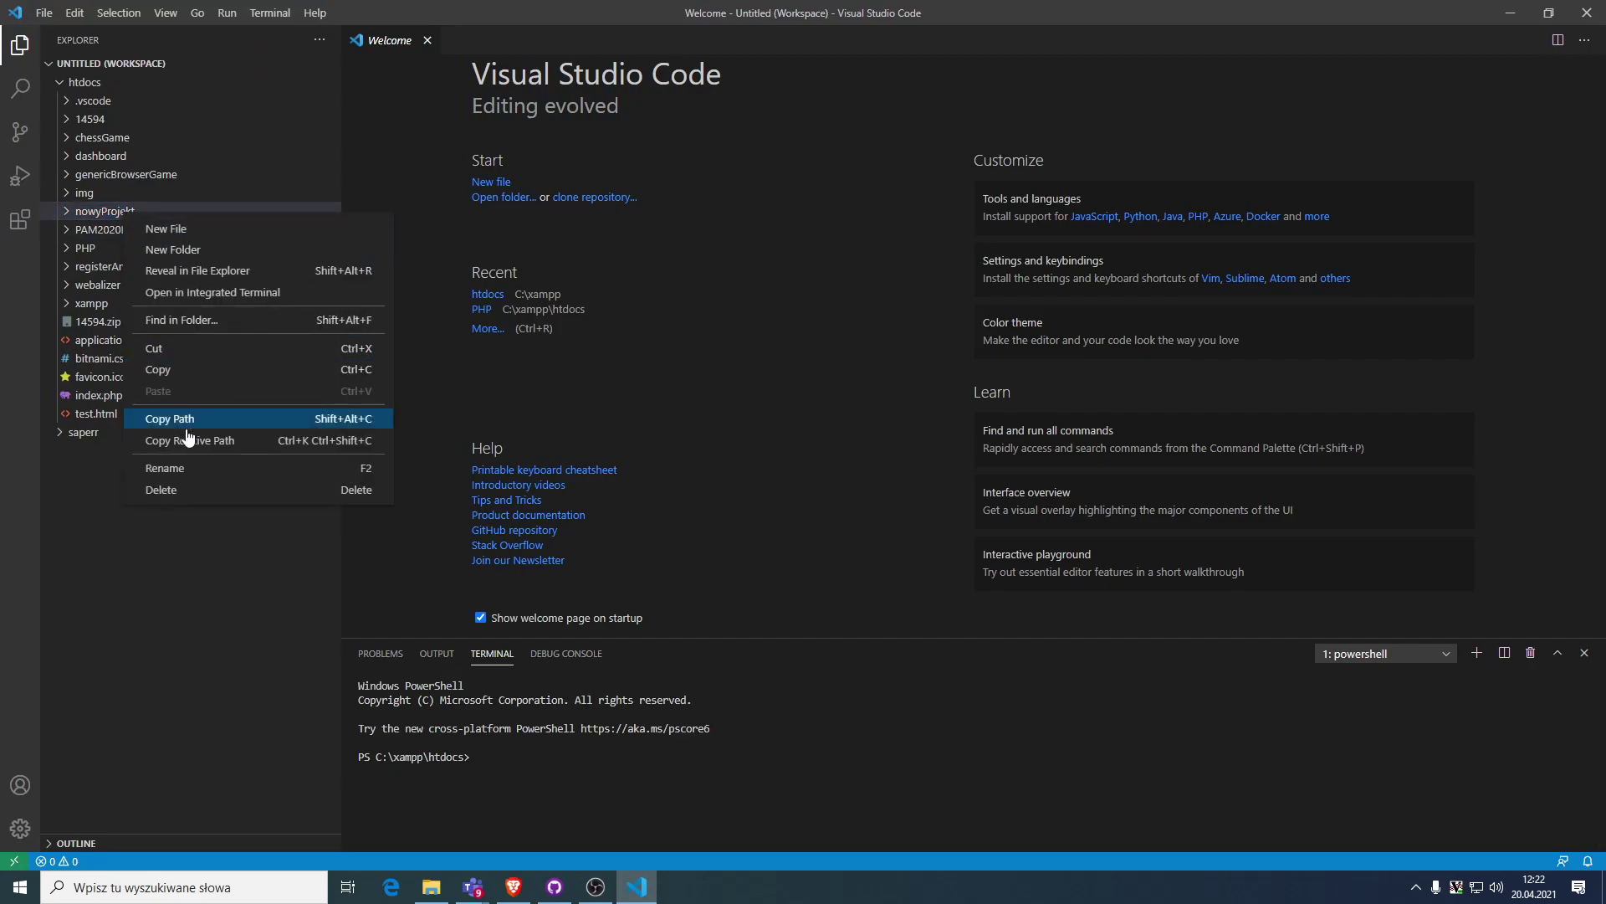
left_click(209, 490)
left_click(878, 463)
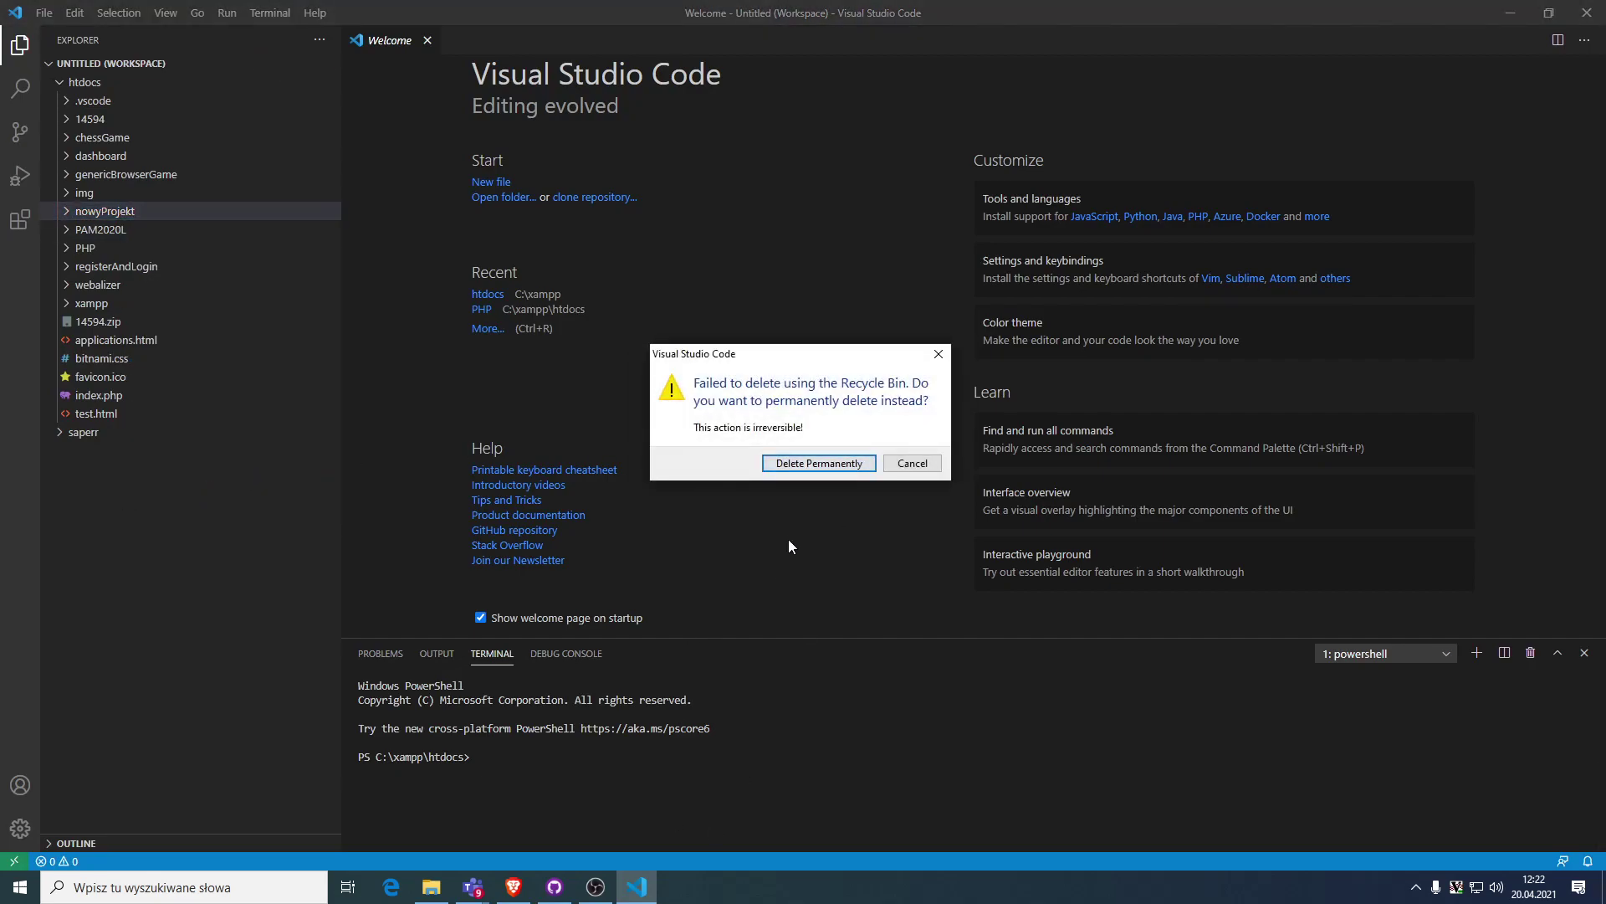
left_click(823, 464)
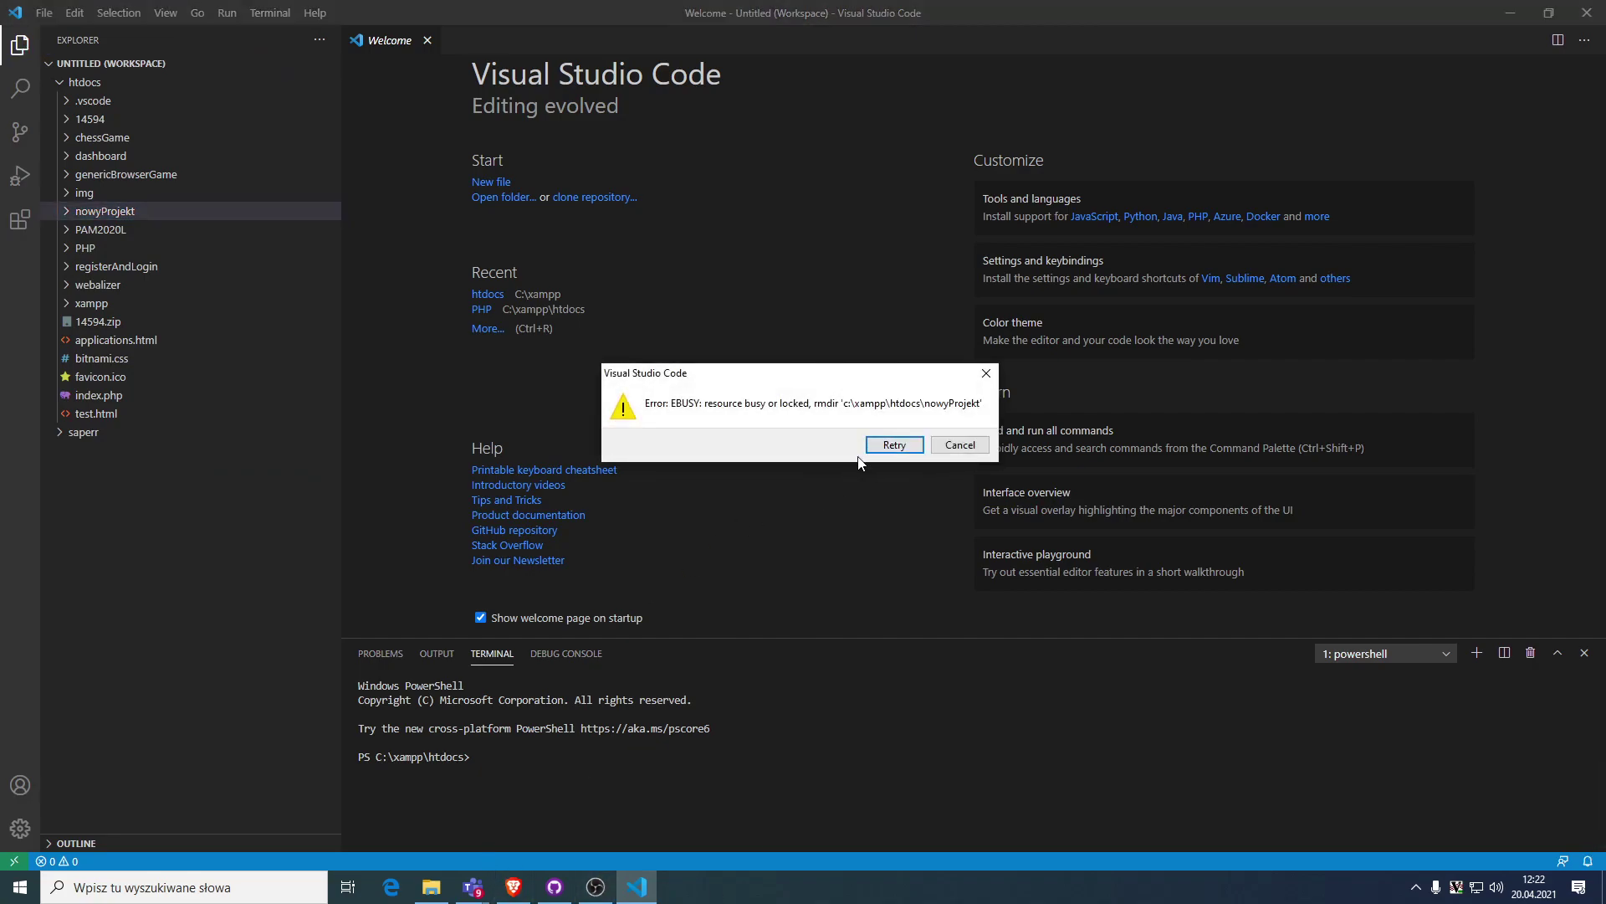
left_click(882, 448)
left_click(960, 445)
Close Visual Studio Code and GitHub Desktop, and check the background programs still running.
key("alt+Tab")
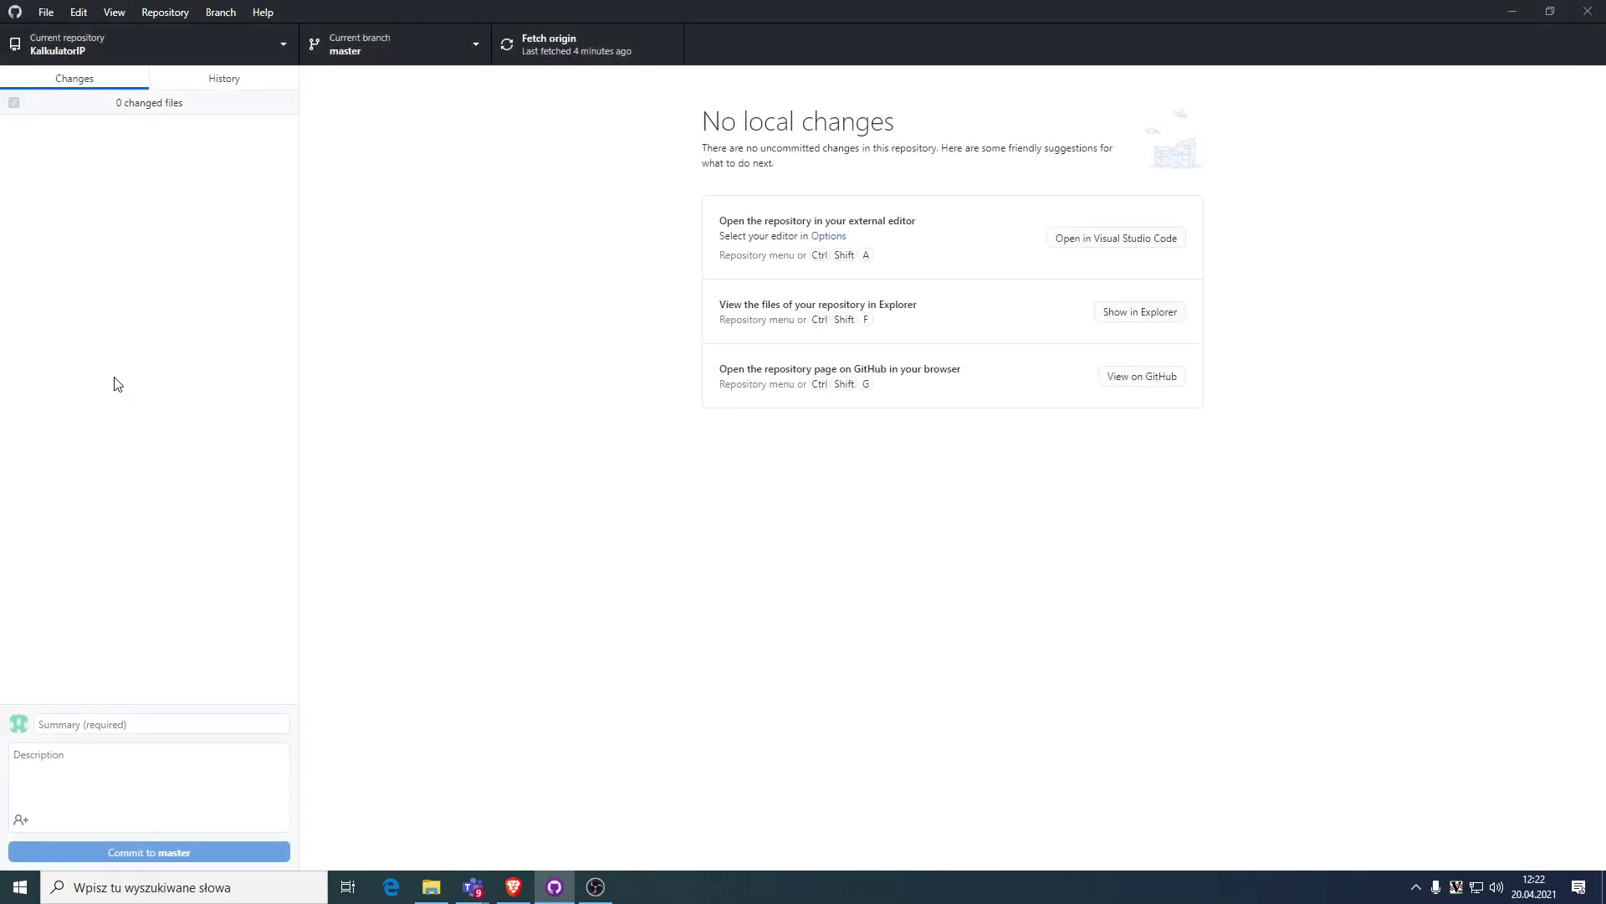
left_click(1587, 11)
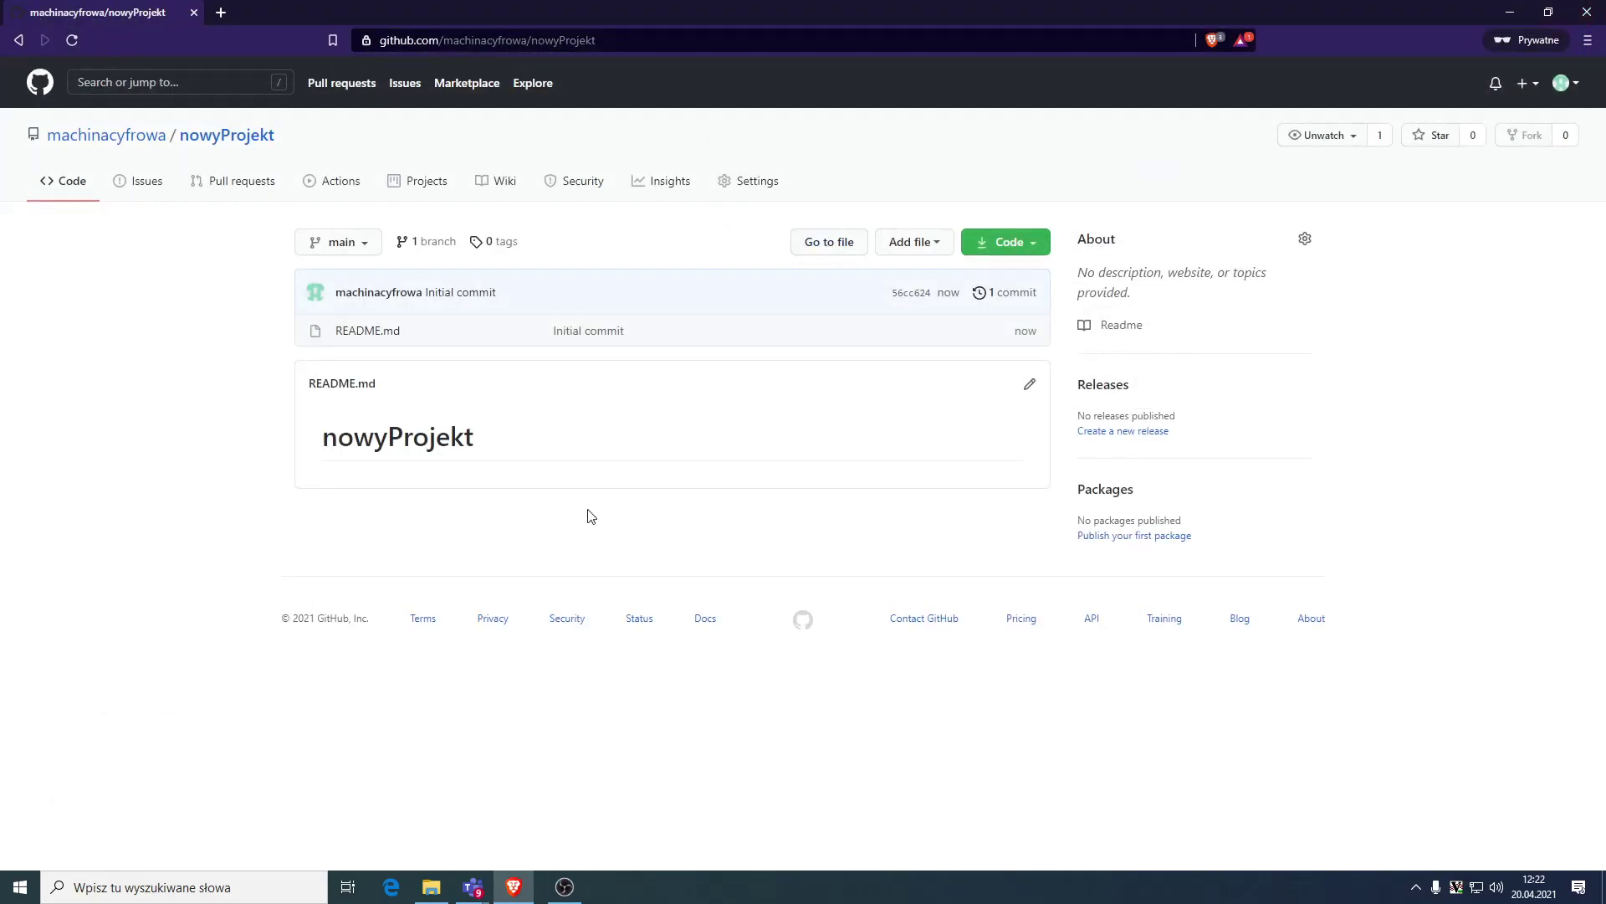
left_click(1415, 887)
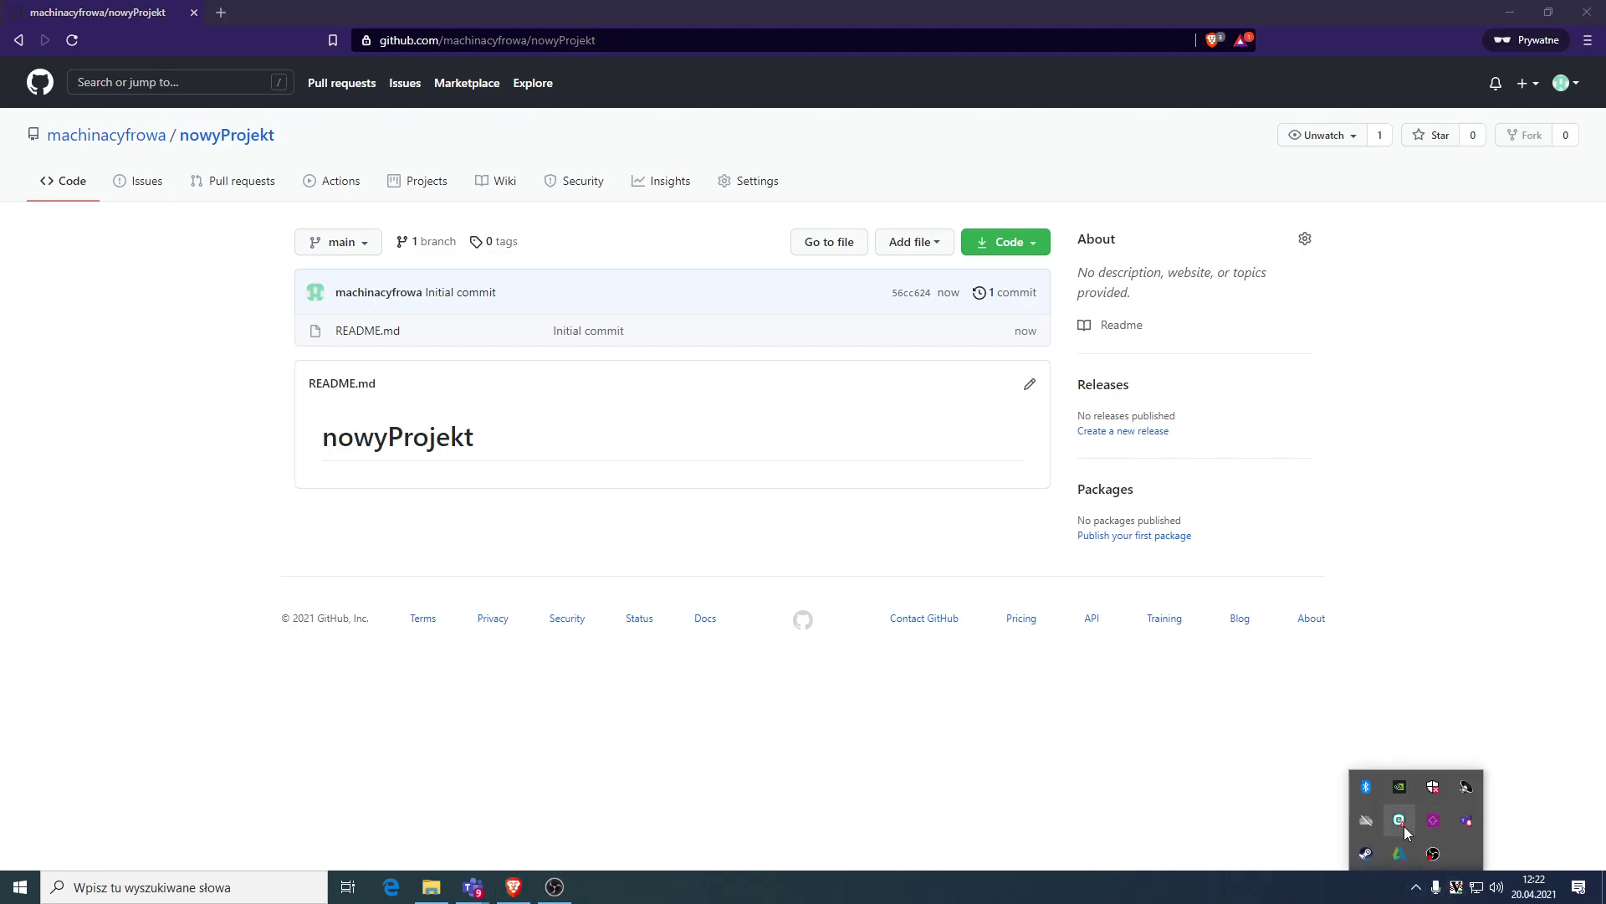
Permanently delete the nowyProjekt folder from htdocs in File Explorer, and close the Explorer window.
left_click(431, 887)
left_click(645, 311)
key("Delete")
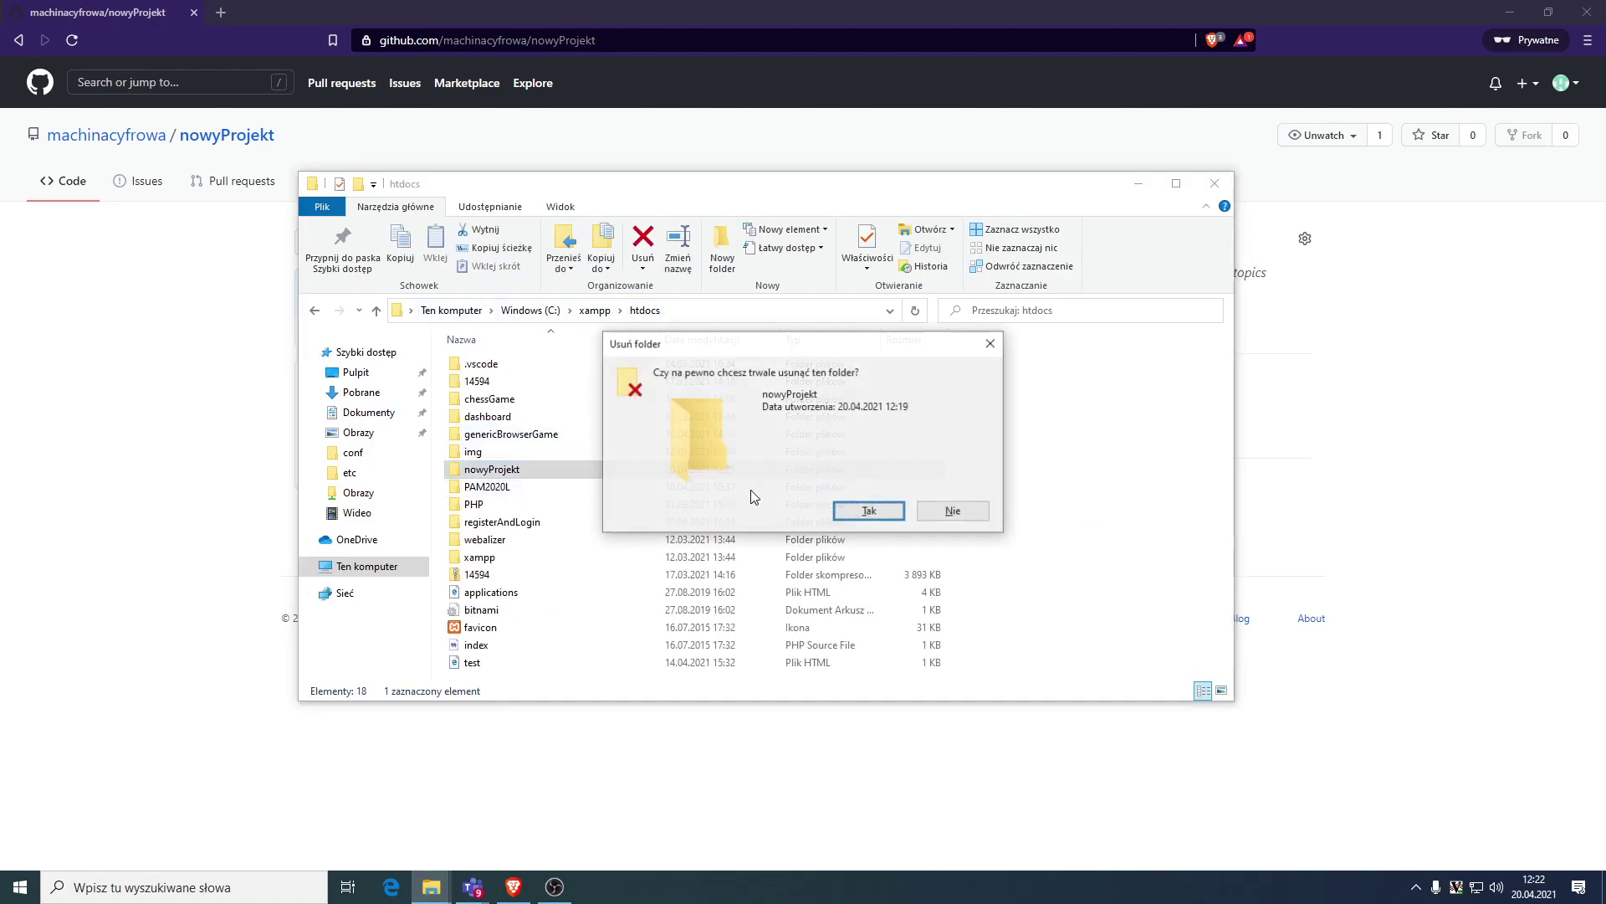
key("Return")
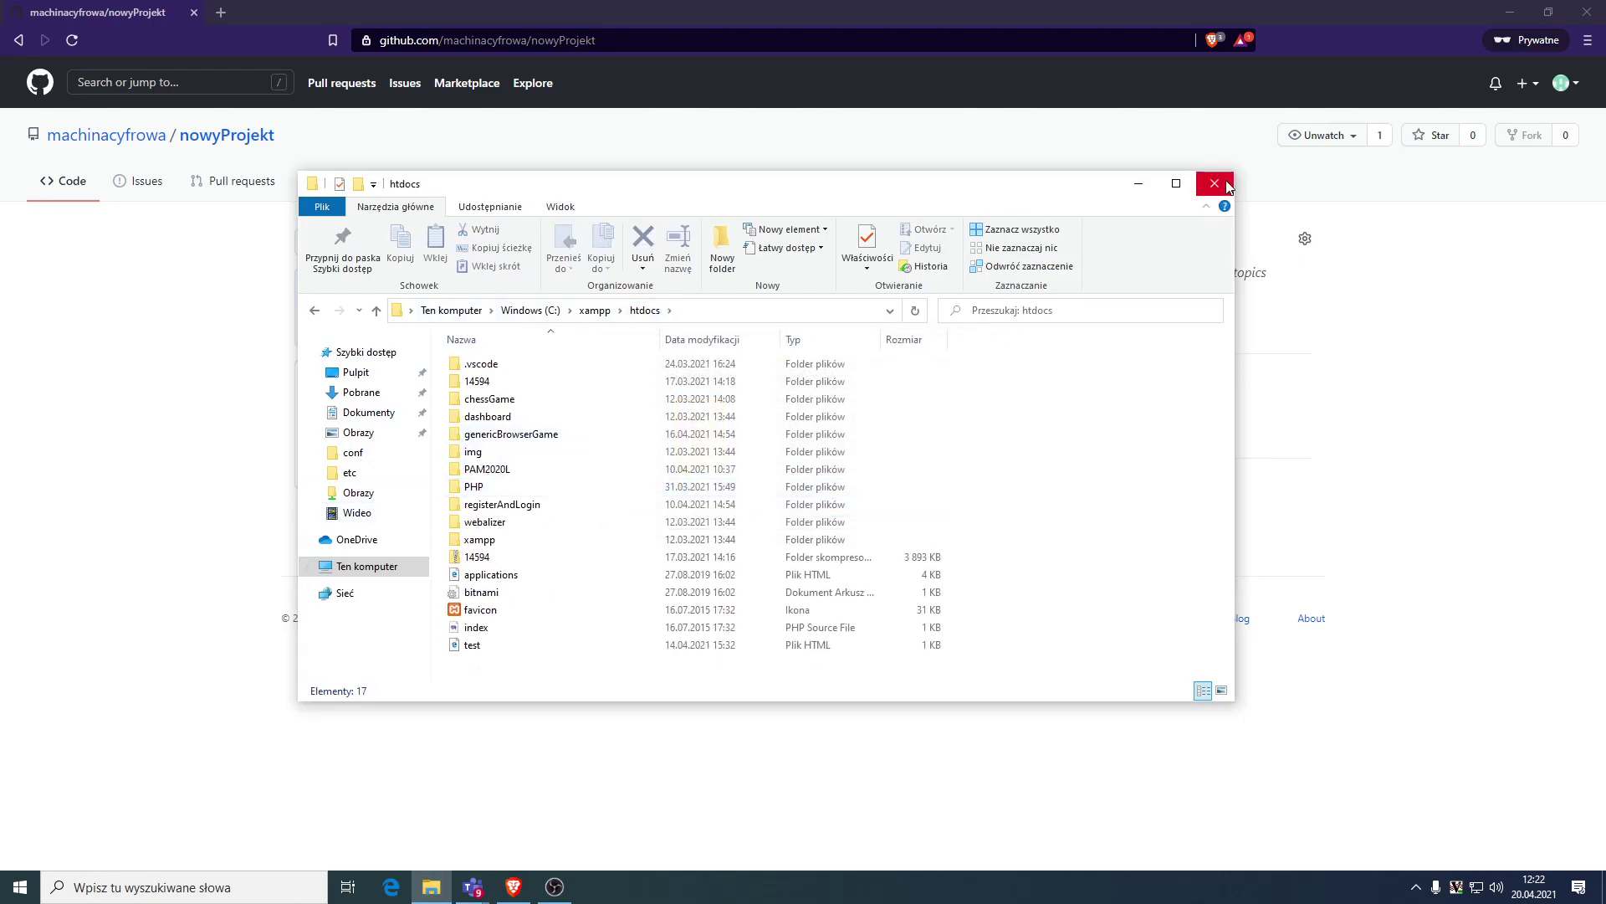
left_click(1226, 184)
Launch GitHub Desktop again and start cloning a repository from GitHub.com.
key("super")
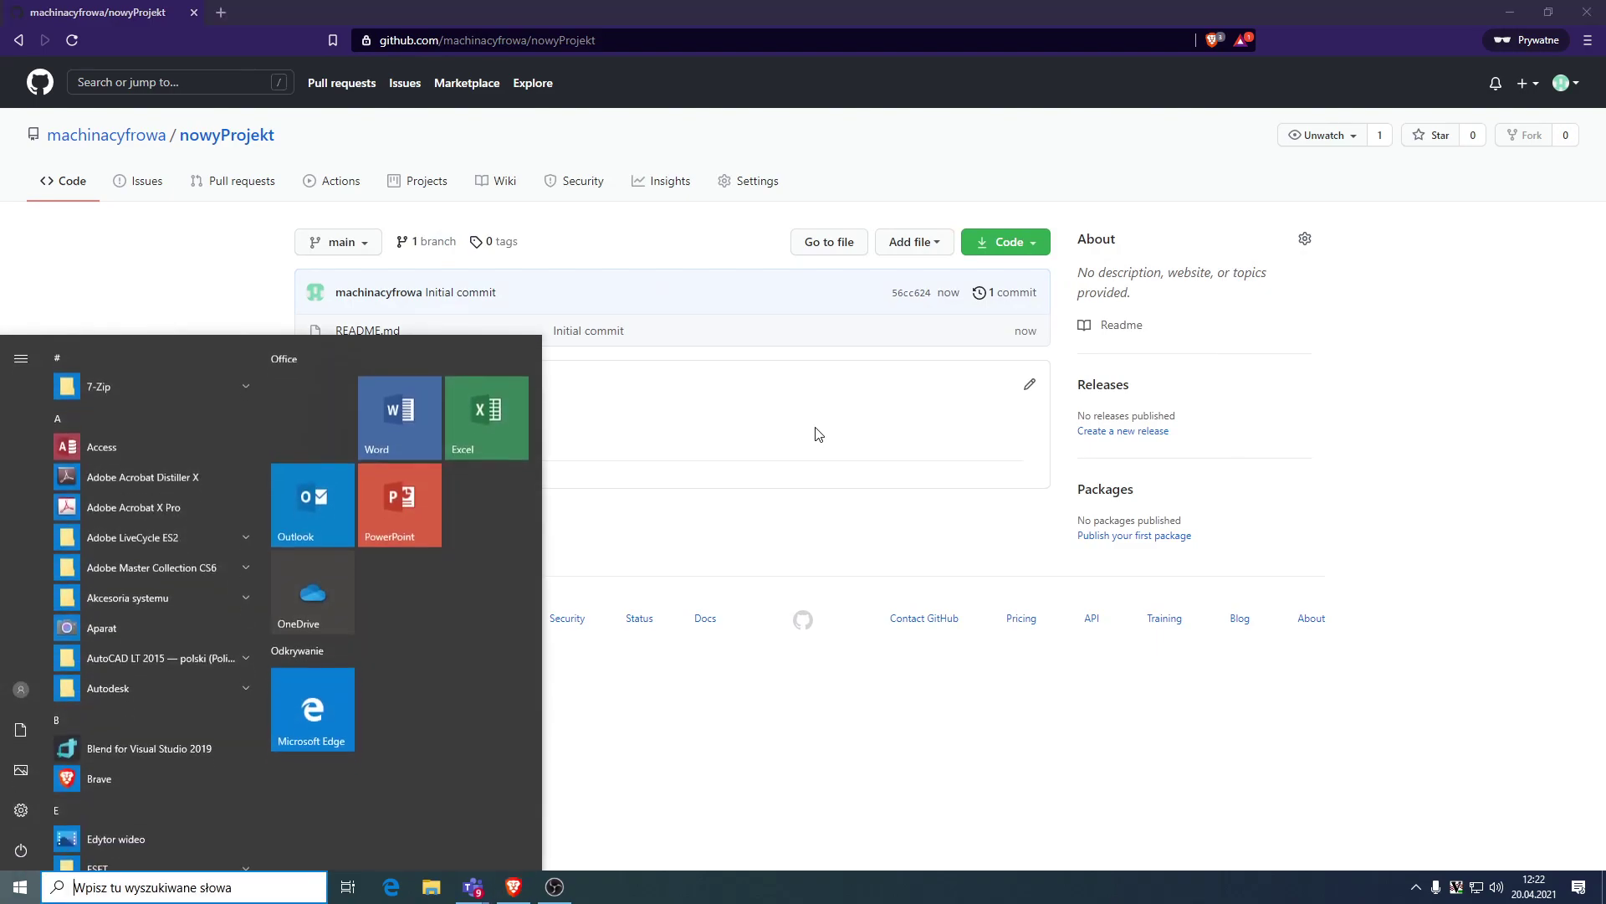
type("des")
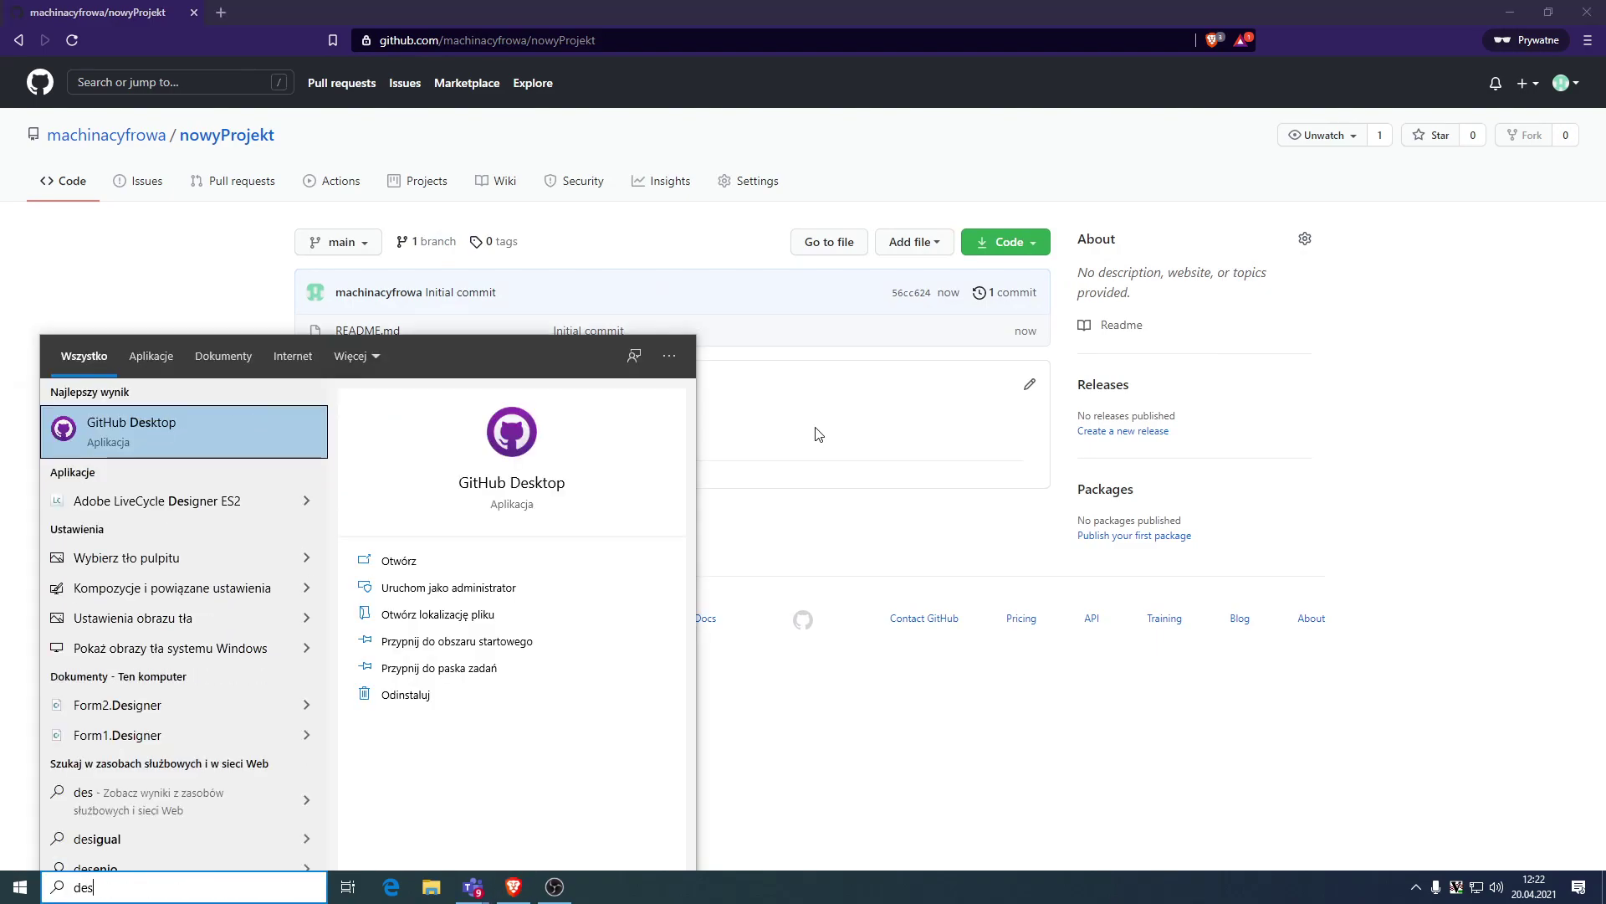
key("Return")
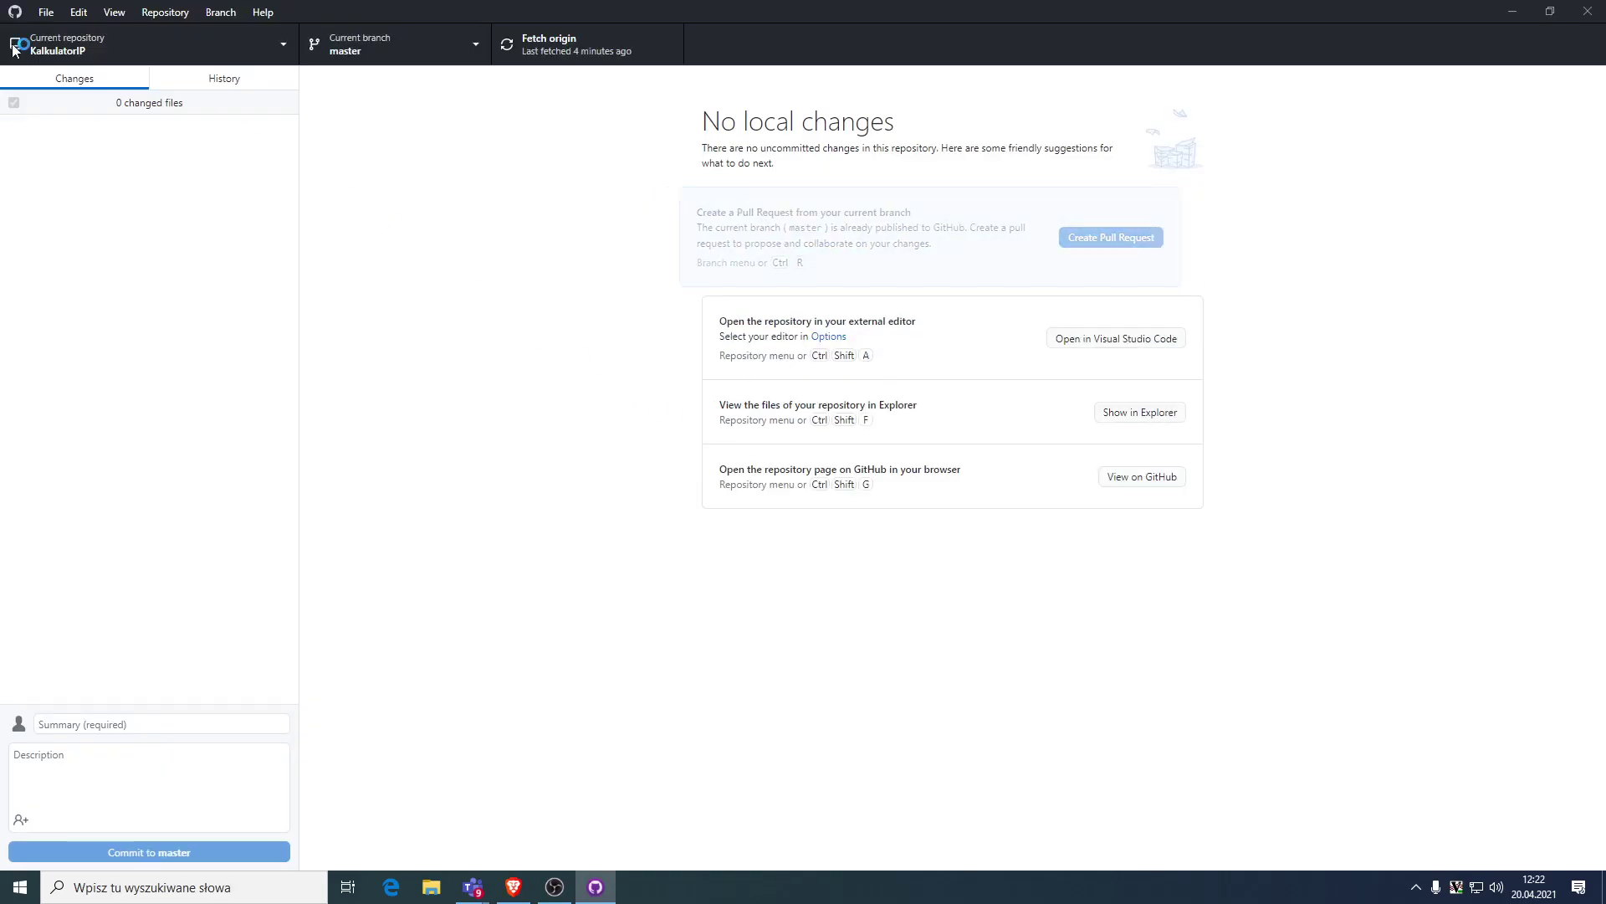
left_click(52, 14)
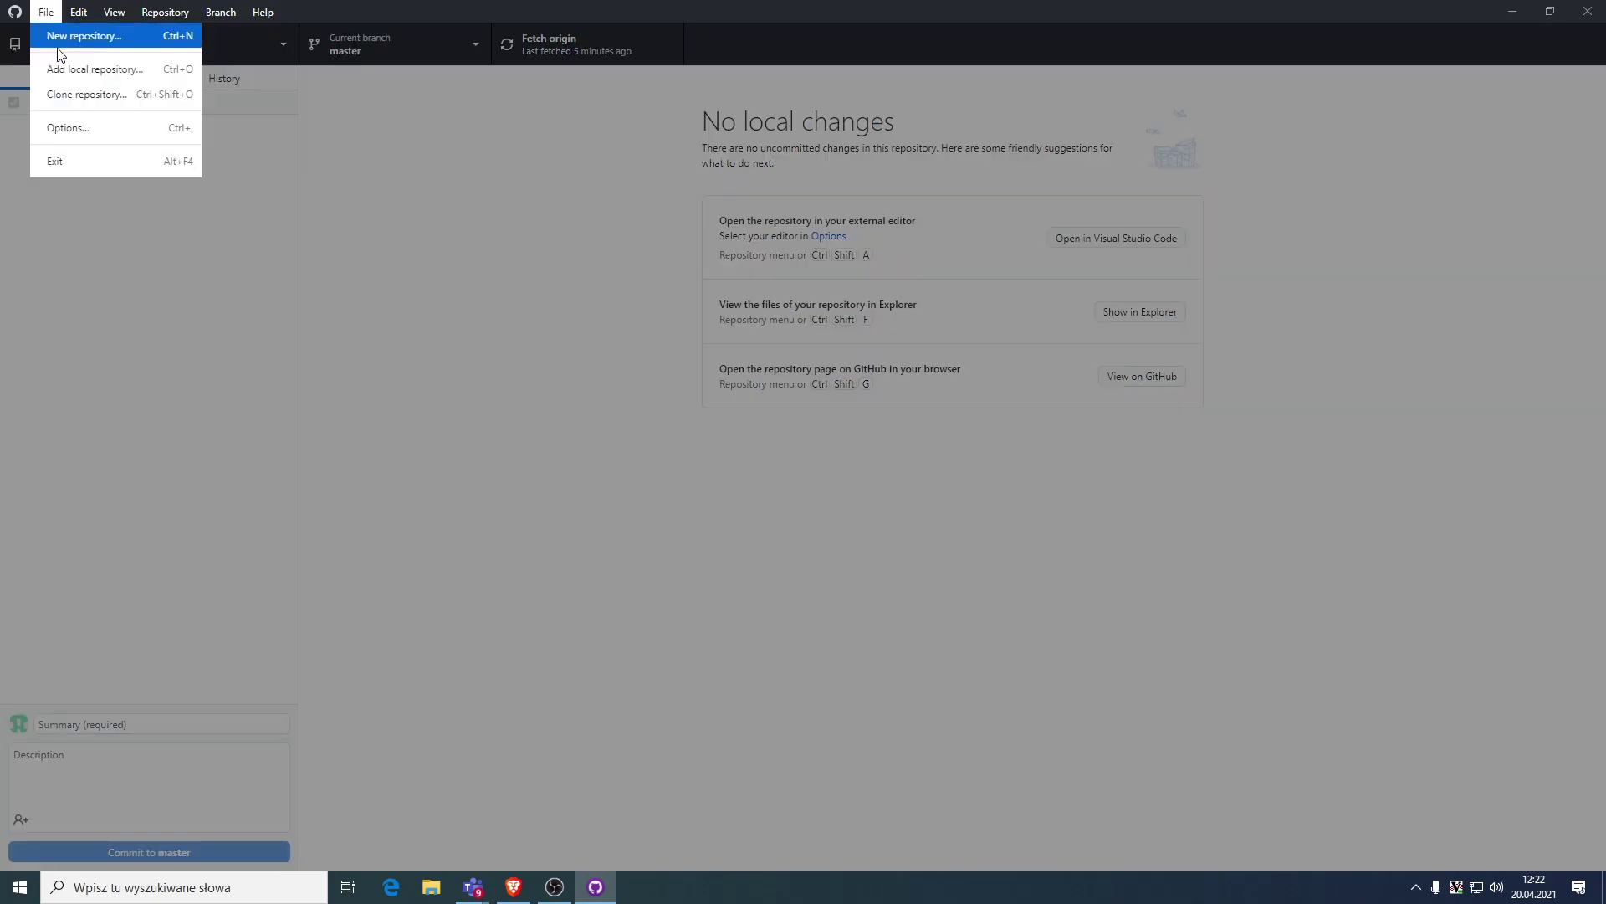
left_click(122, 98)
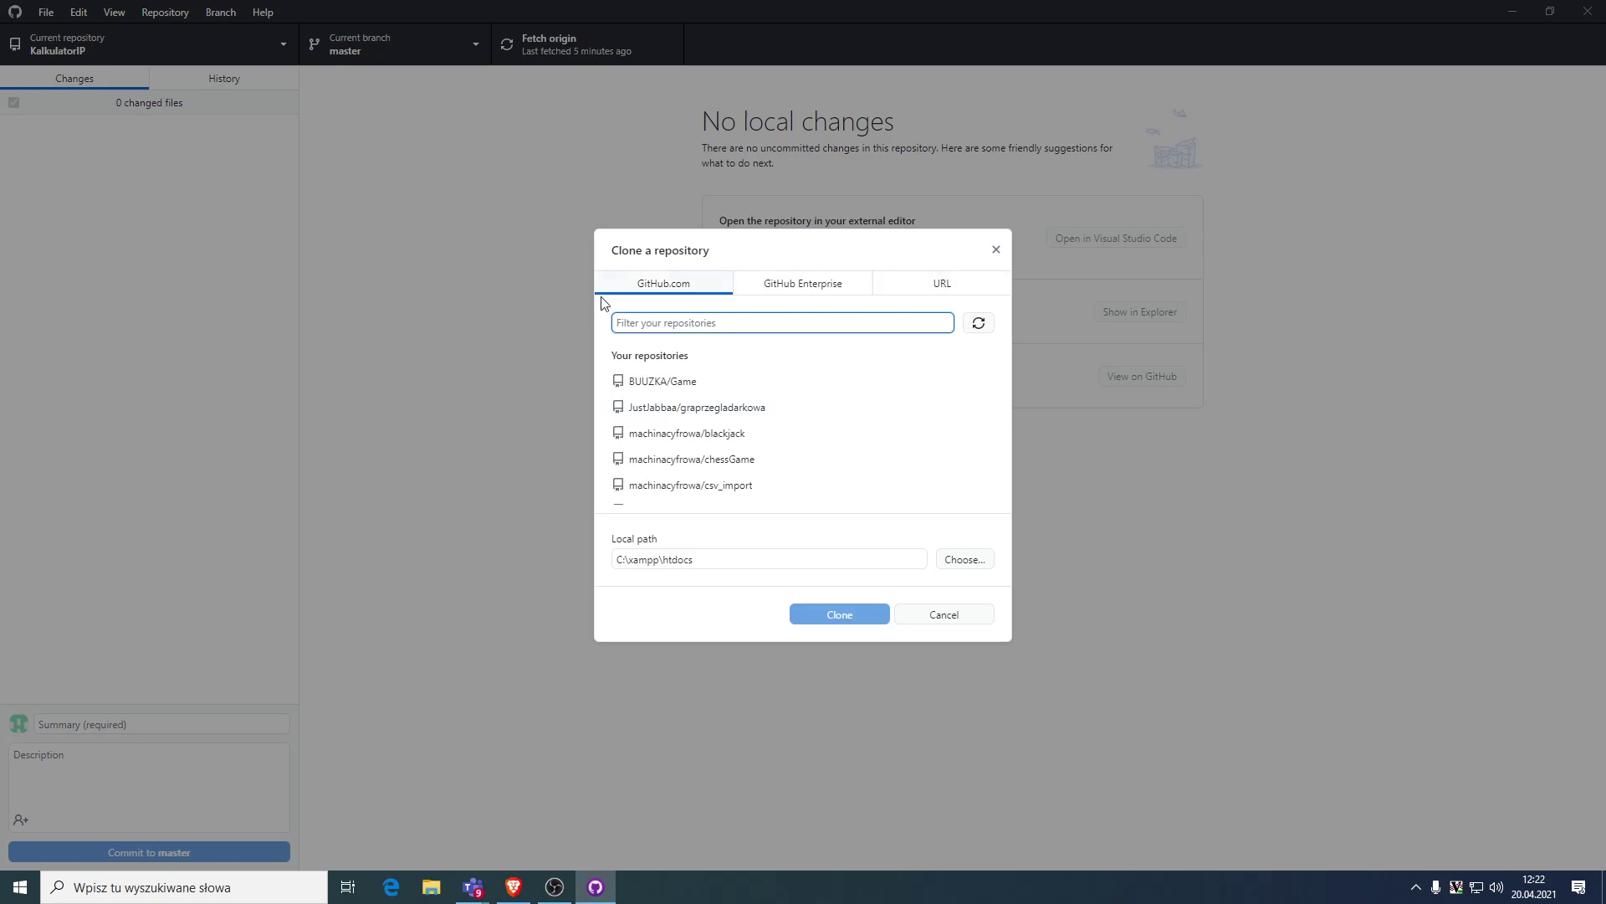
Filter the repositories by "nowy" and clone nowyProjekt to C:\xampp\htdocs\nowyProjekt.
scroll(695, 477, "down", 2)
scroll(696, 471, "up", 2)
scroll(692, 479, "down", 3)
type("nowy")
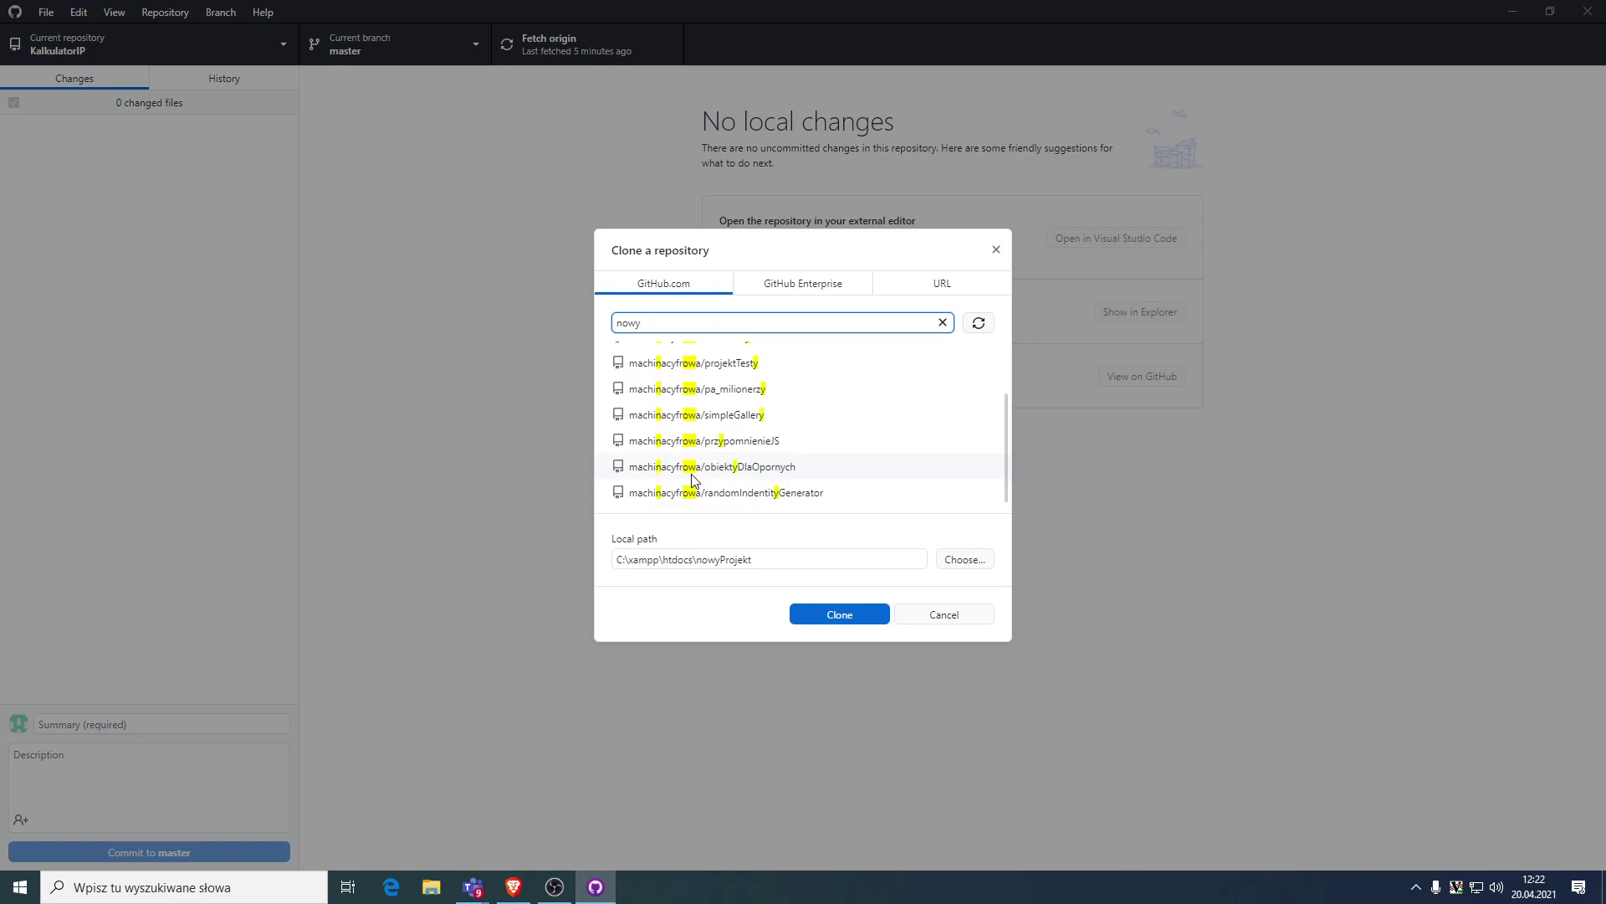
scroll(807, 454, "up", 3)
scroll(808, 457, "down", 3)
scroll(802, 410, "up", 3)
left_click(739, 385)
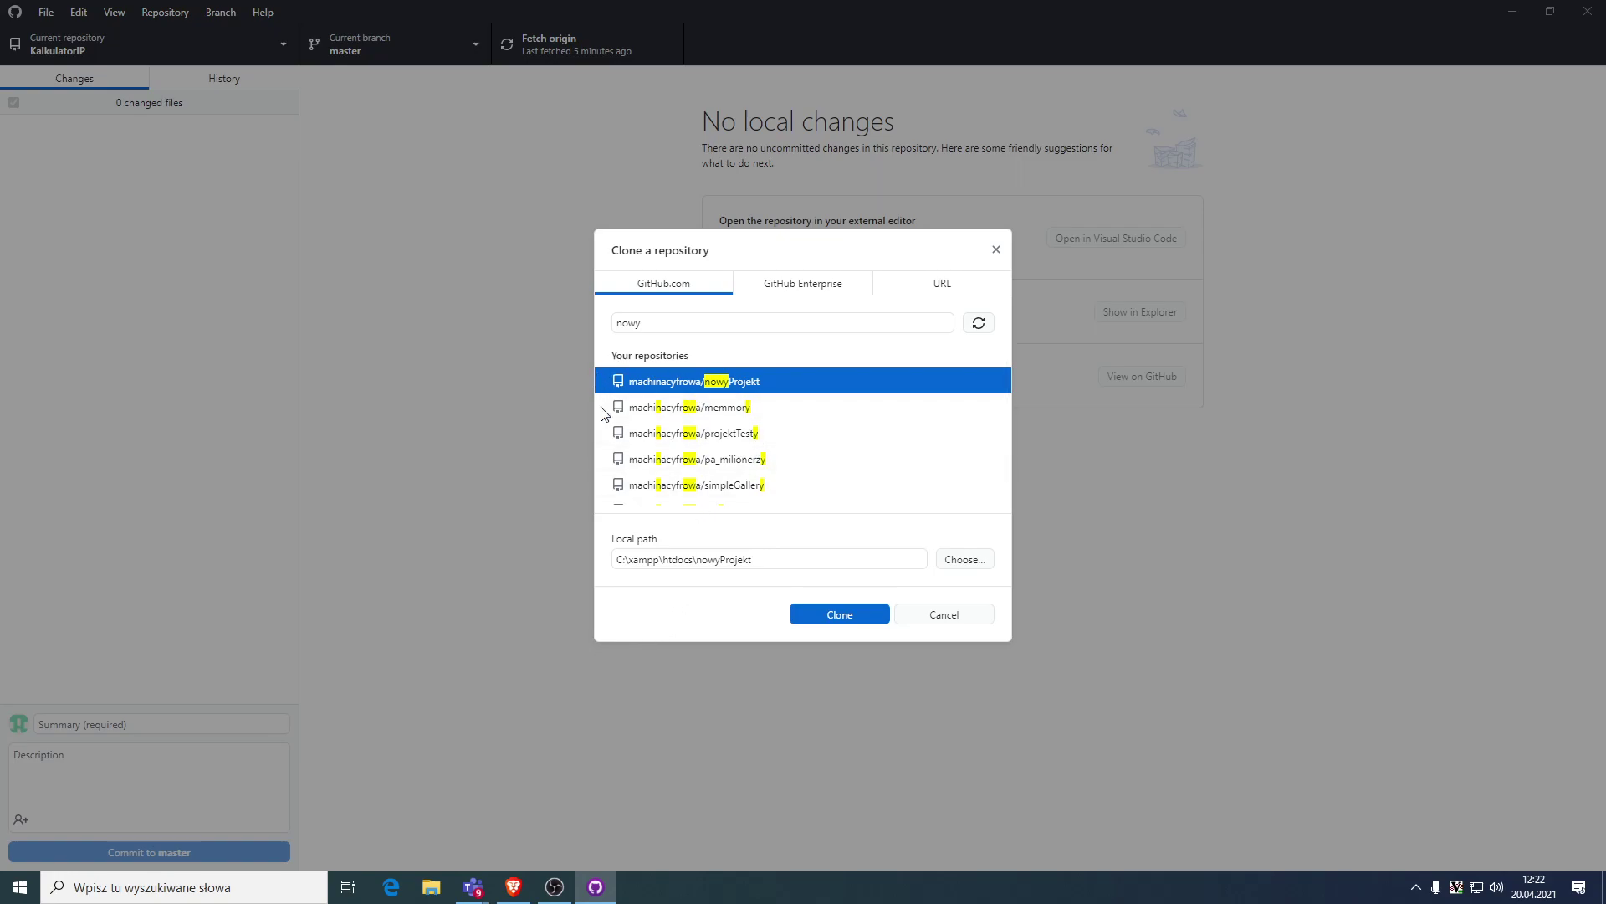
left_click(855, 610)
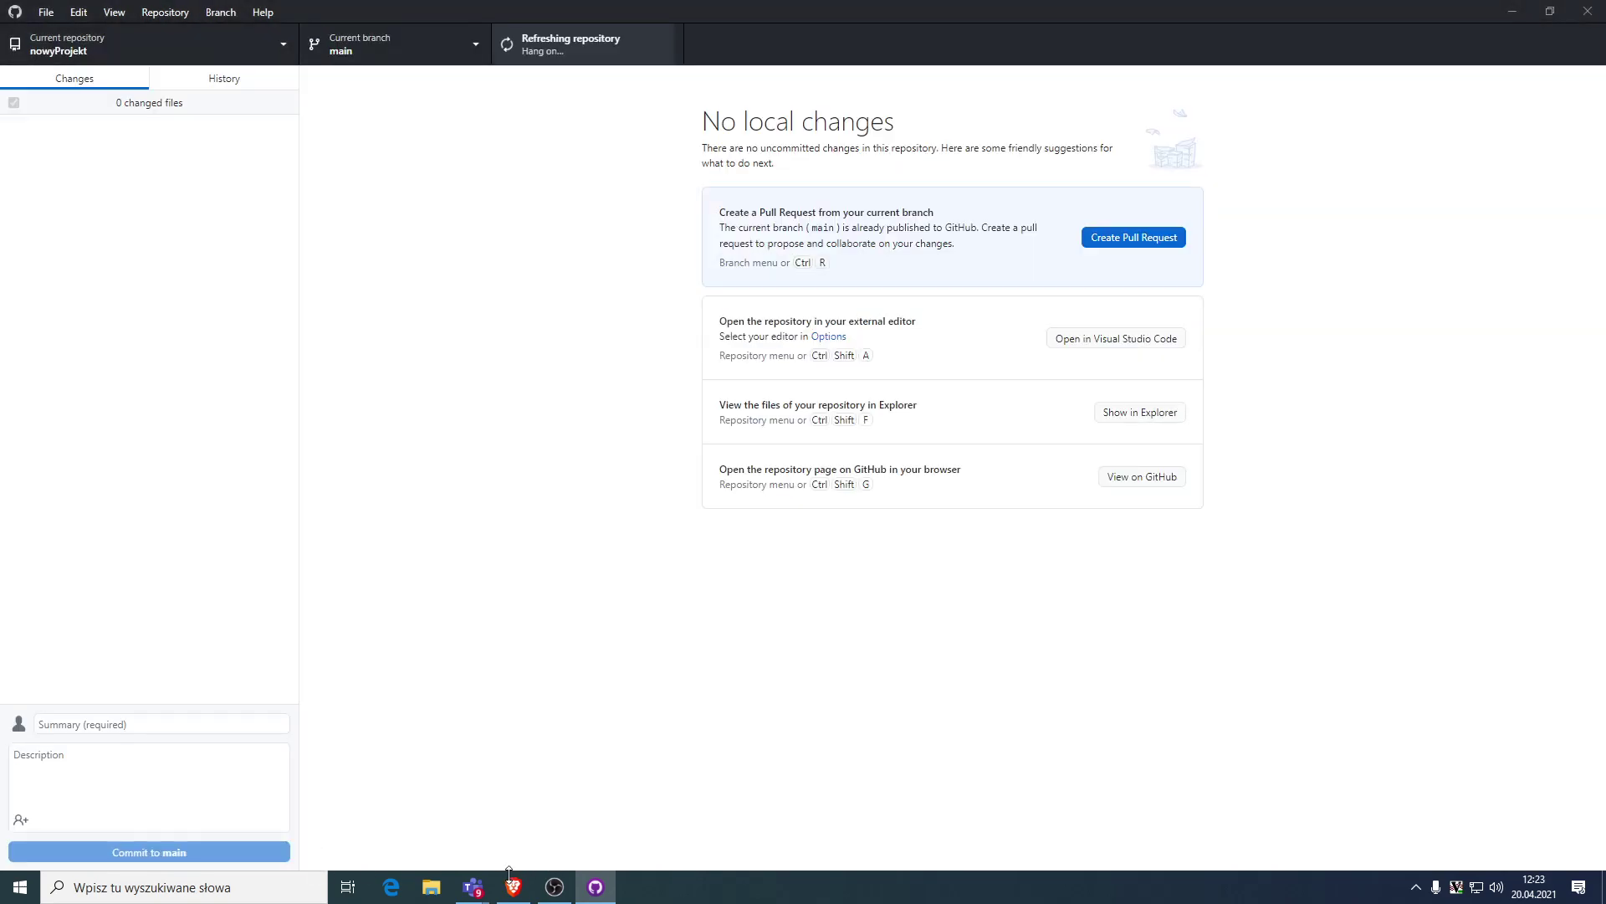
Launch Visual Studio Code, expand the cloned nowyProjekt folder in htdocs, and view its README.md.
key("super")
type("code")
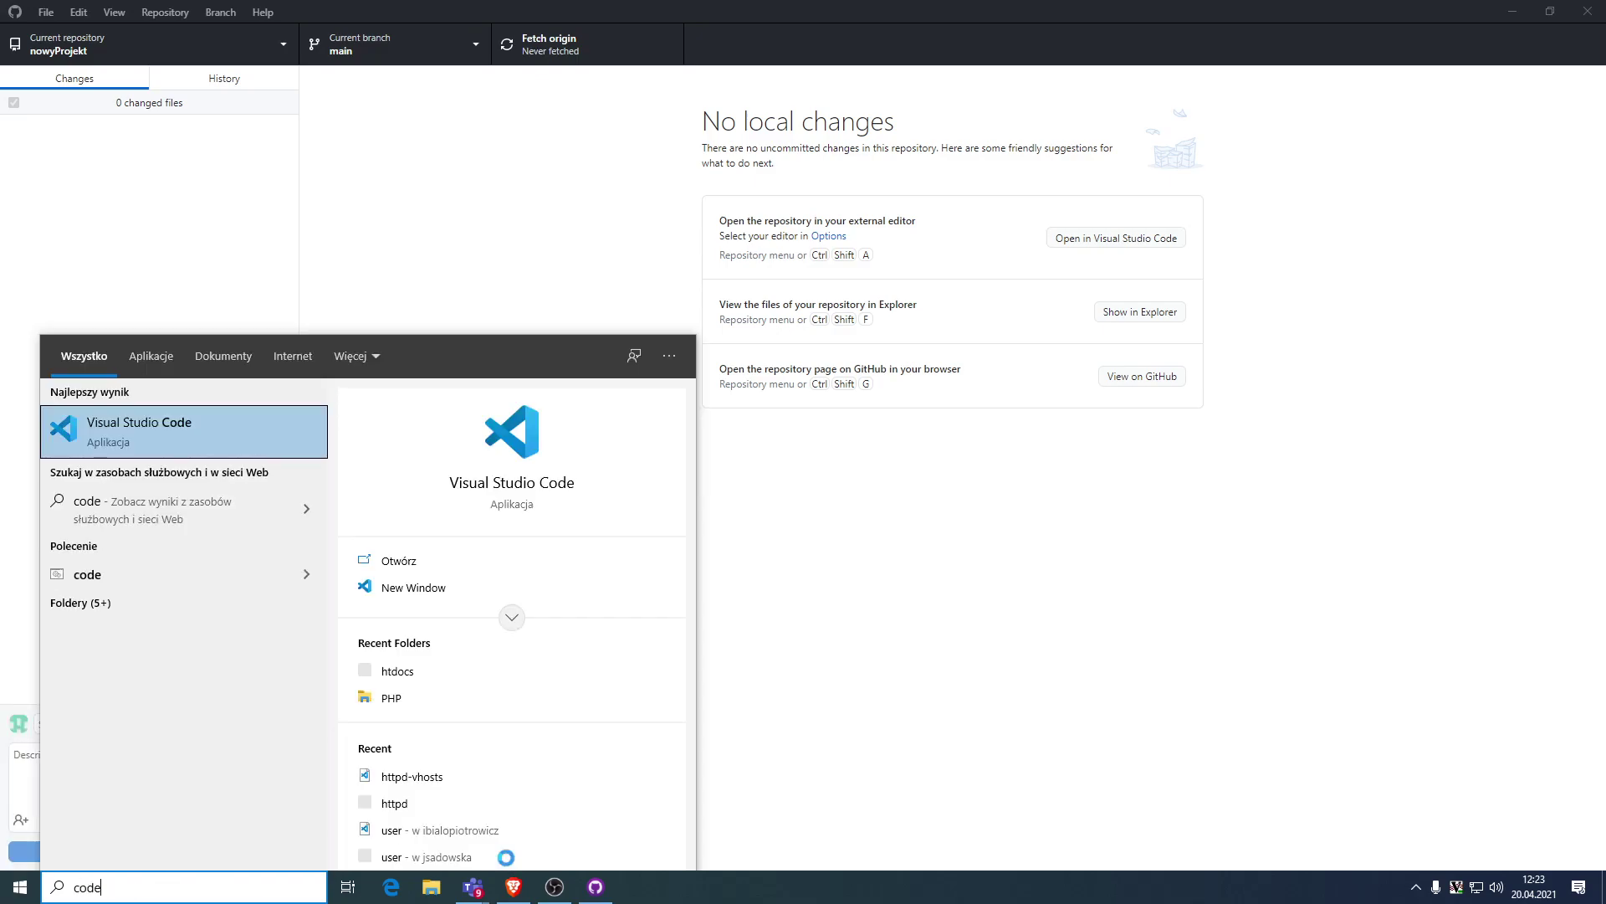
key("Return")
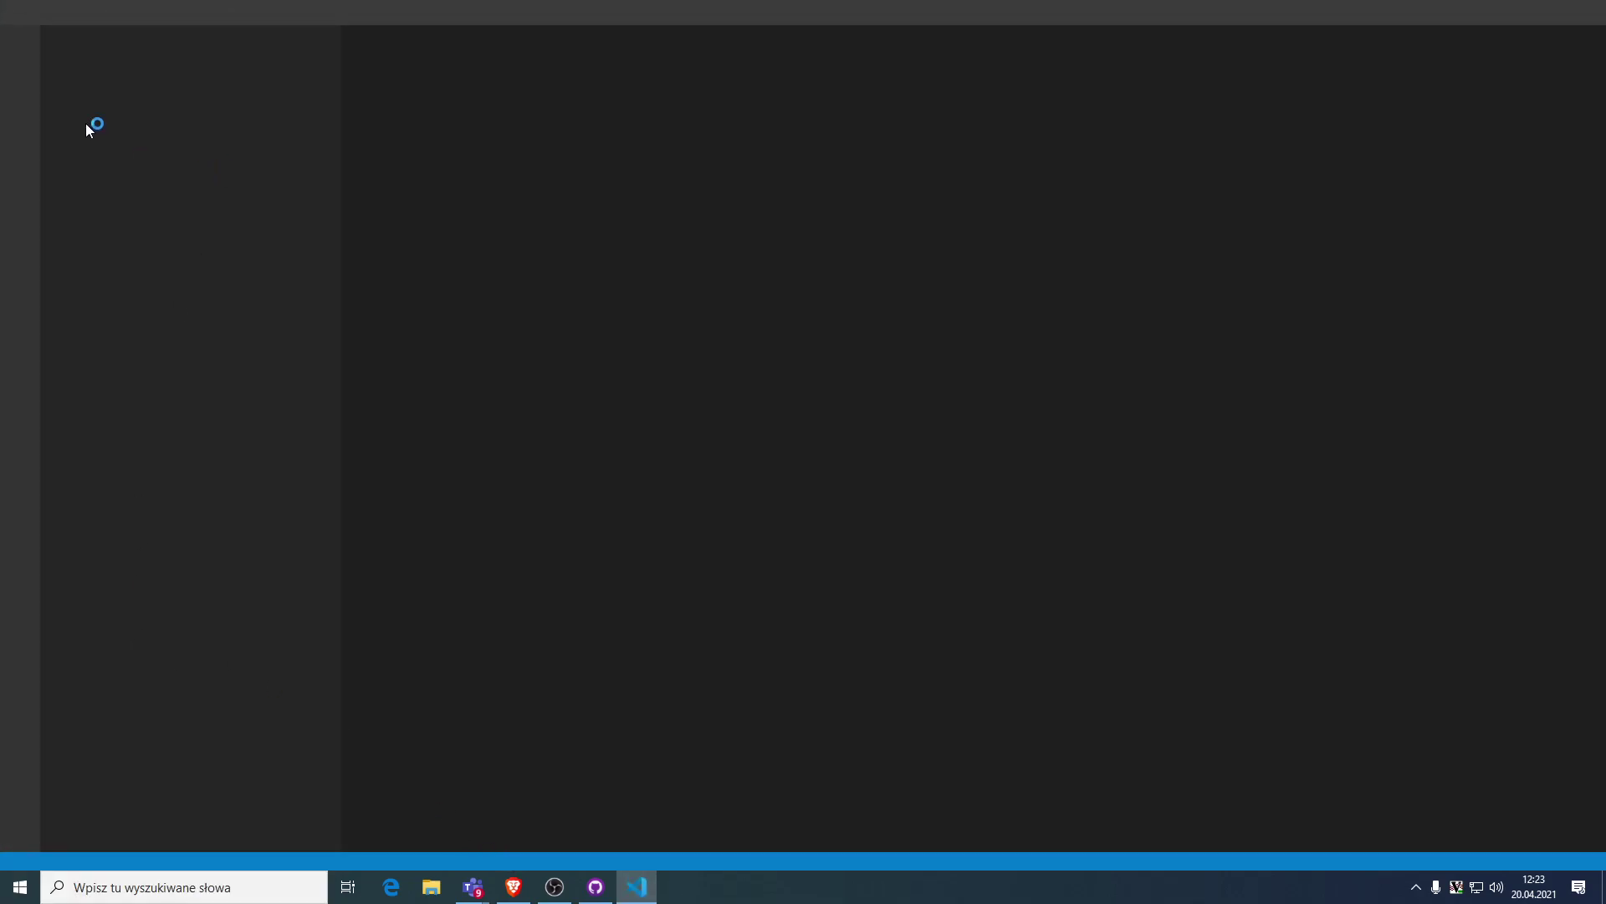
left_click(76, 213)
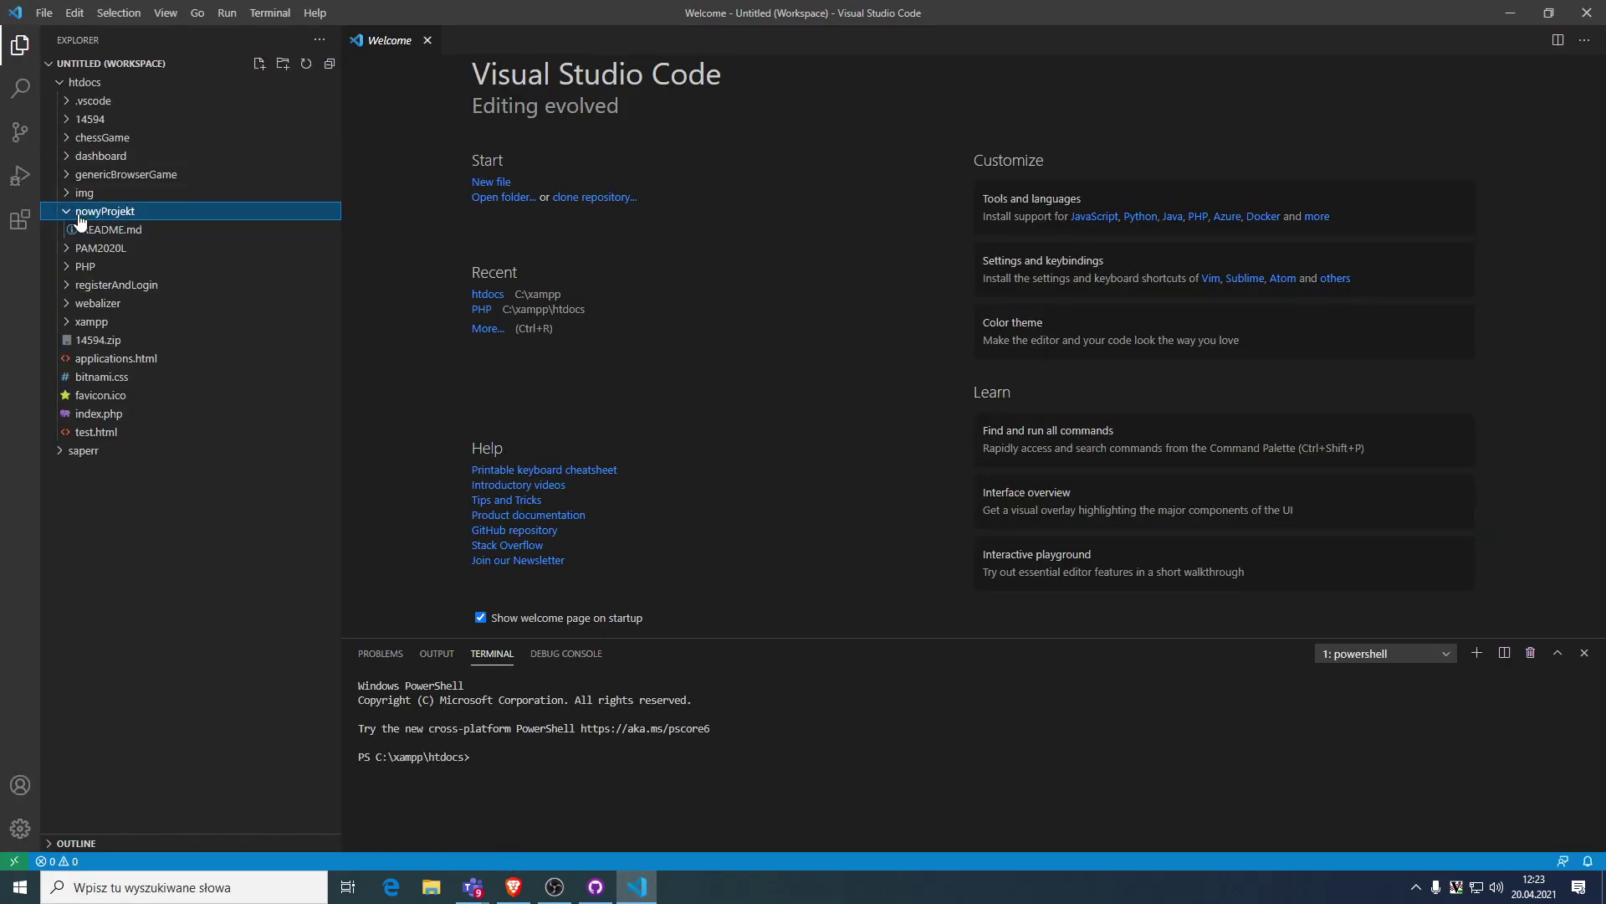
left_click(128, 231)
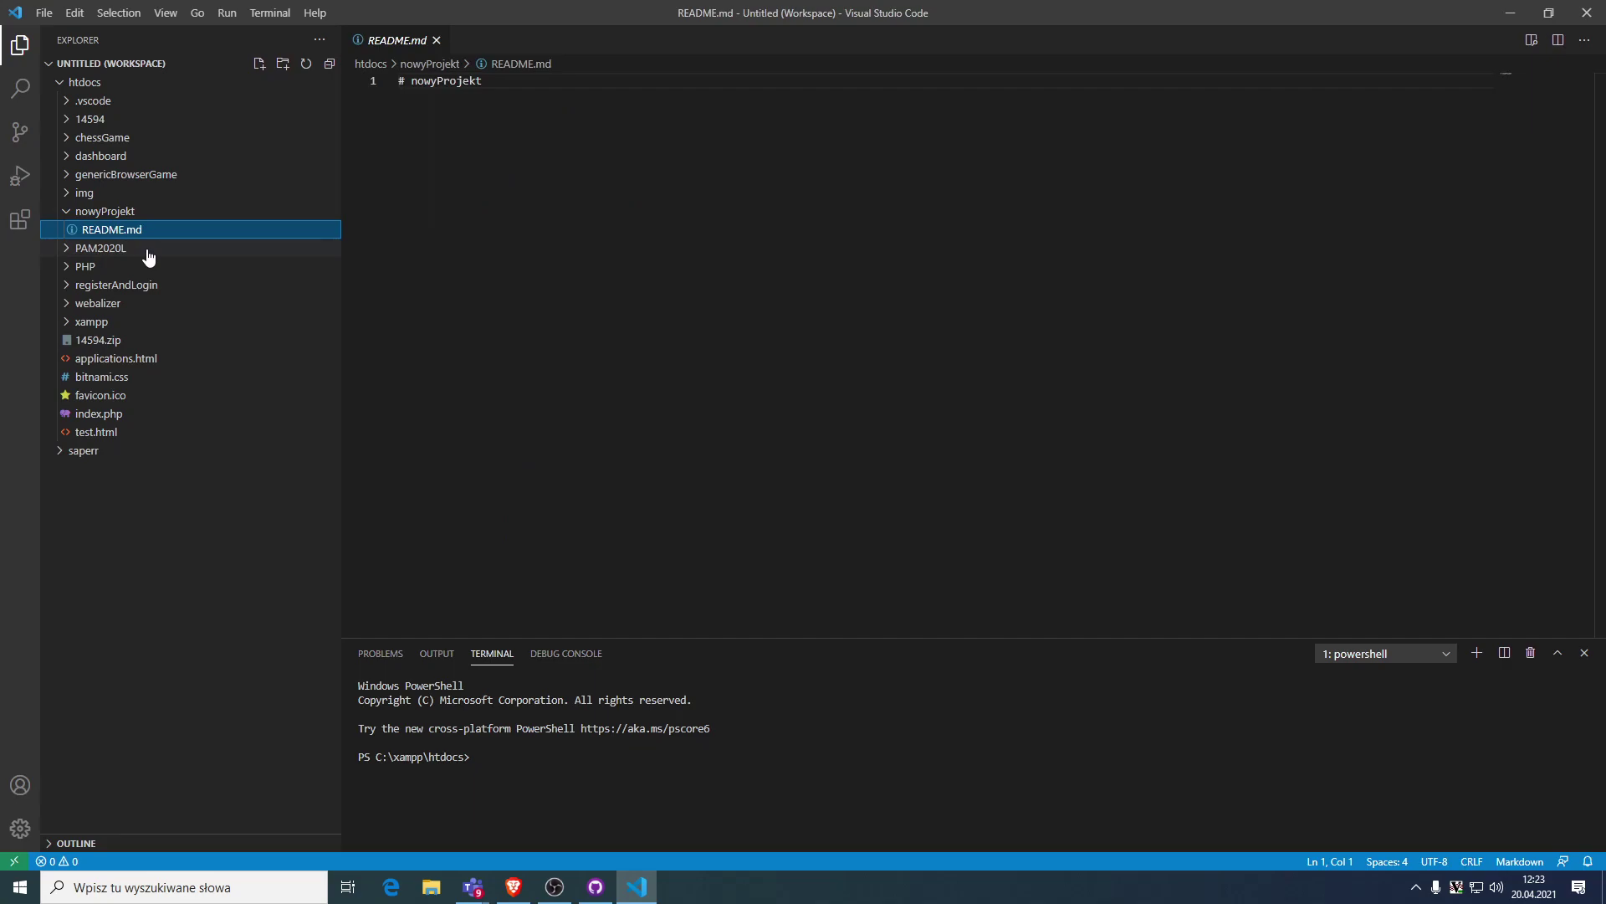
left_click(116, 213)
left_click(112, 214)
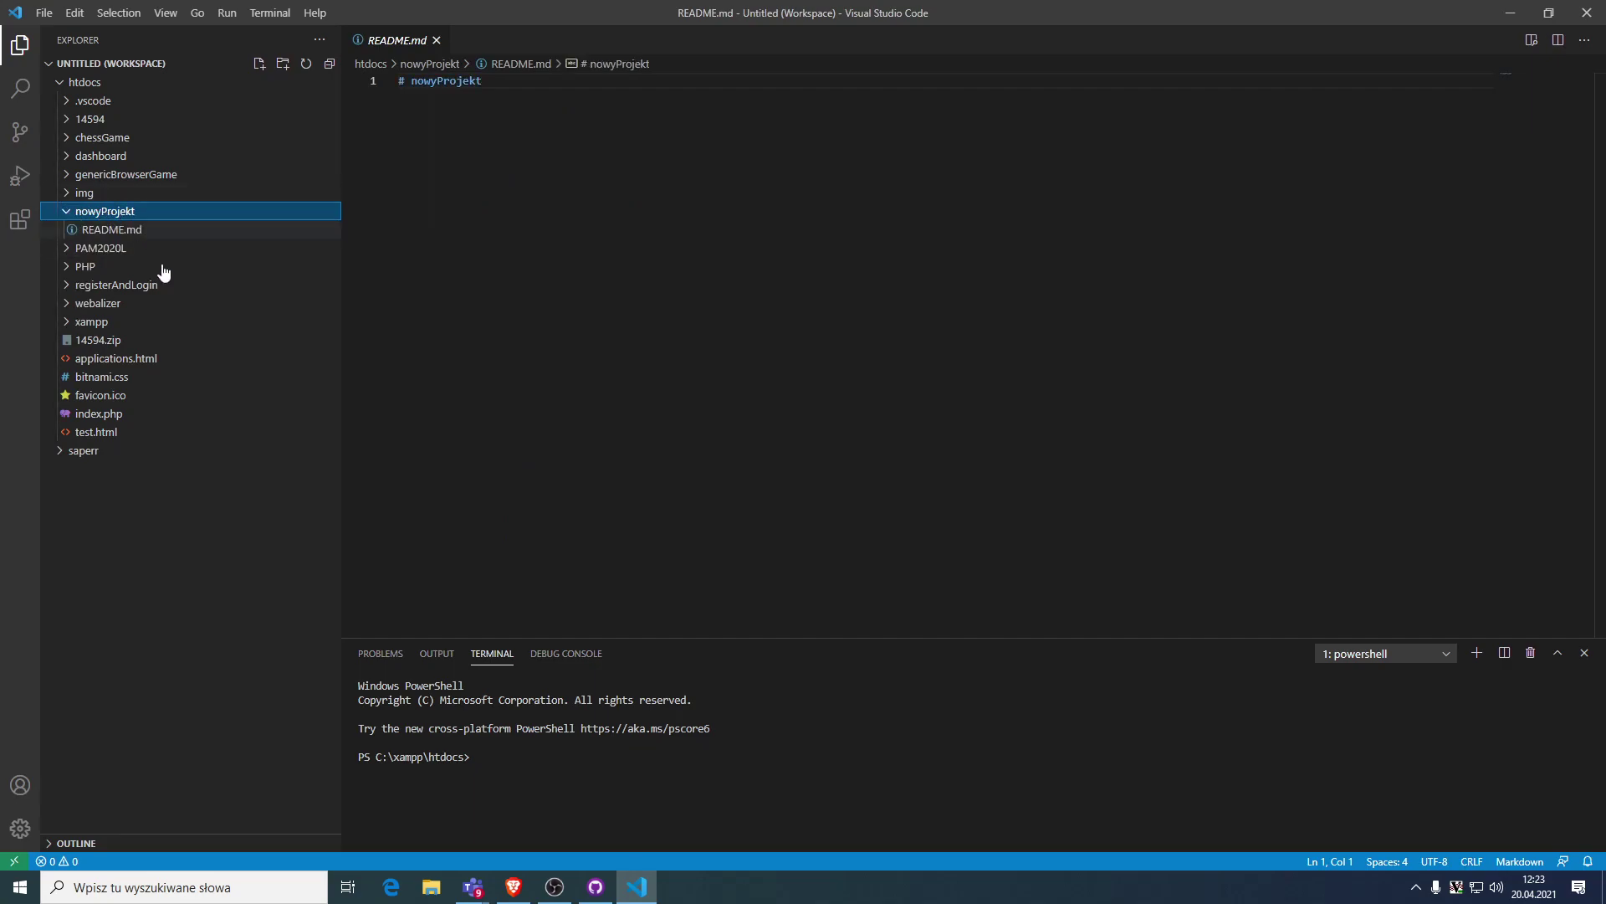
Open the C:\xampp\htdocs\nowyProjekt folder in File Explorer to check the cloned files.
left_click(445, 893)
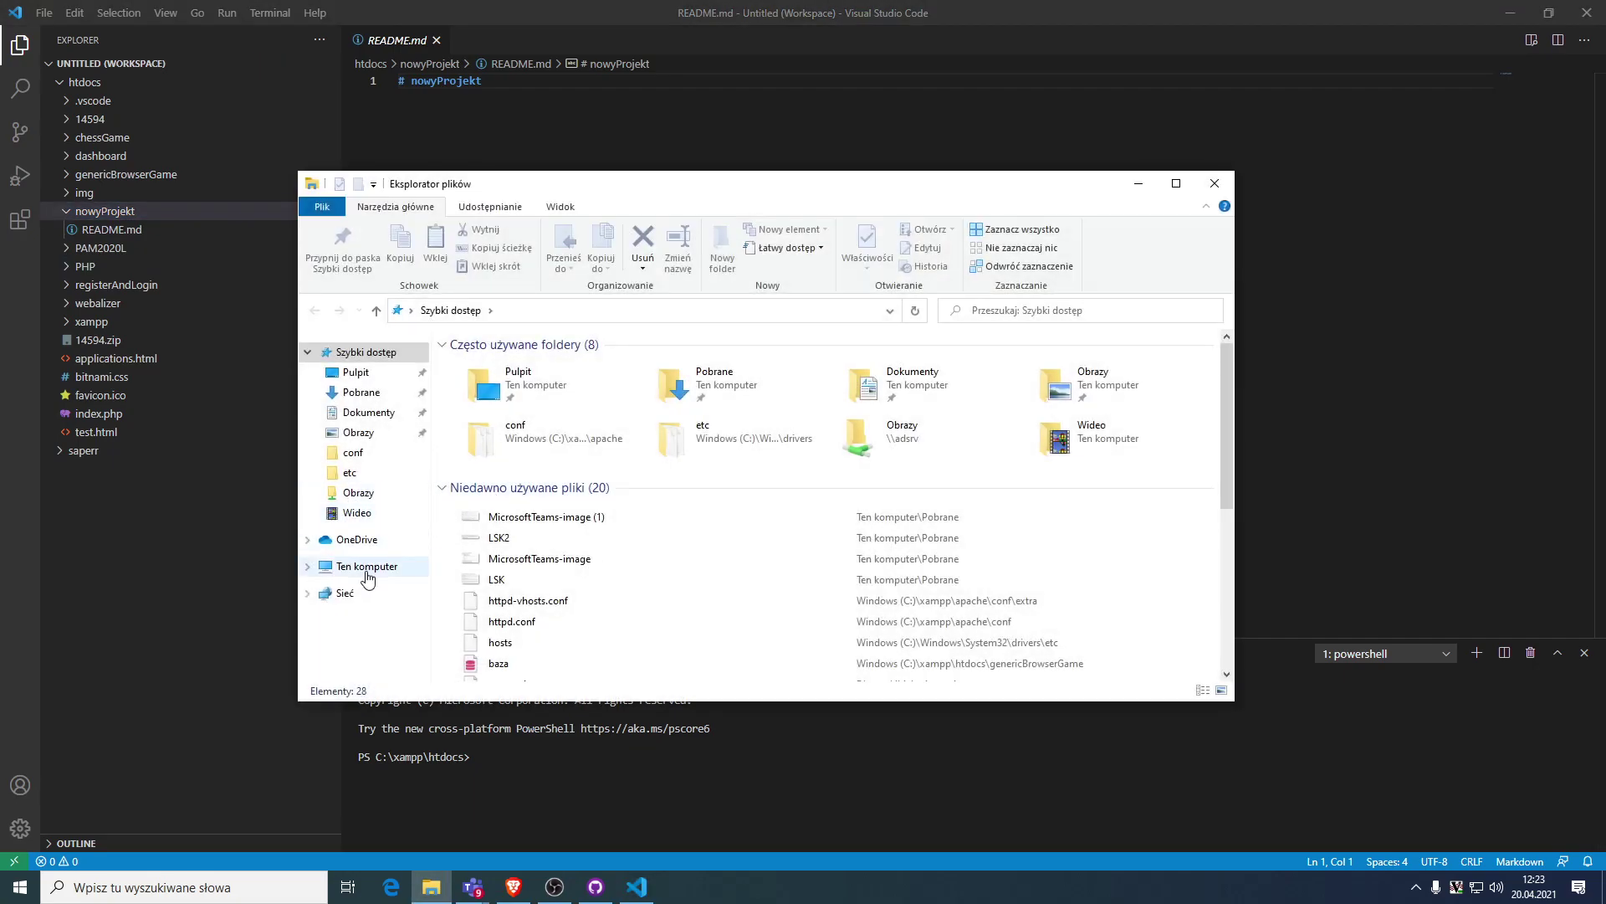
left_click(367, 566)
double_click(556, 543)
double_click(491, 451)
left_click(502, 458)
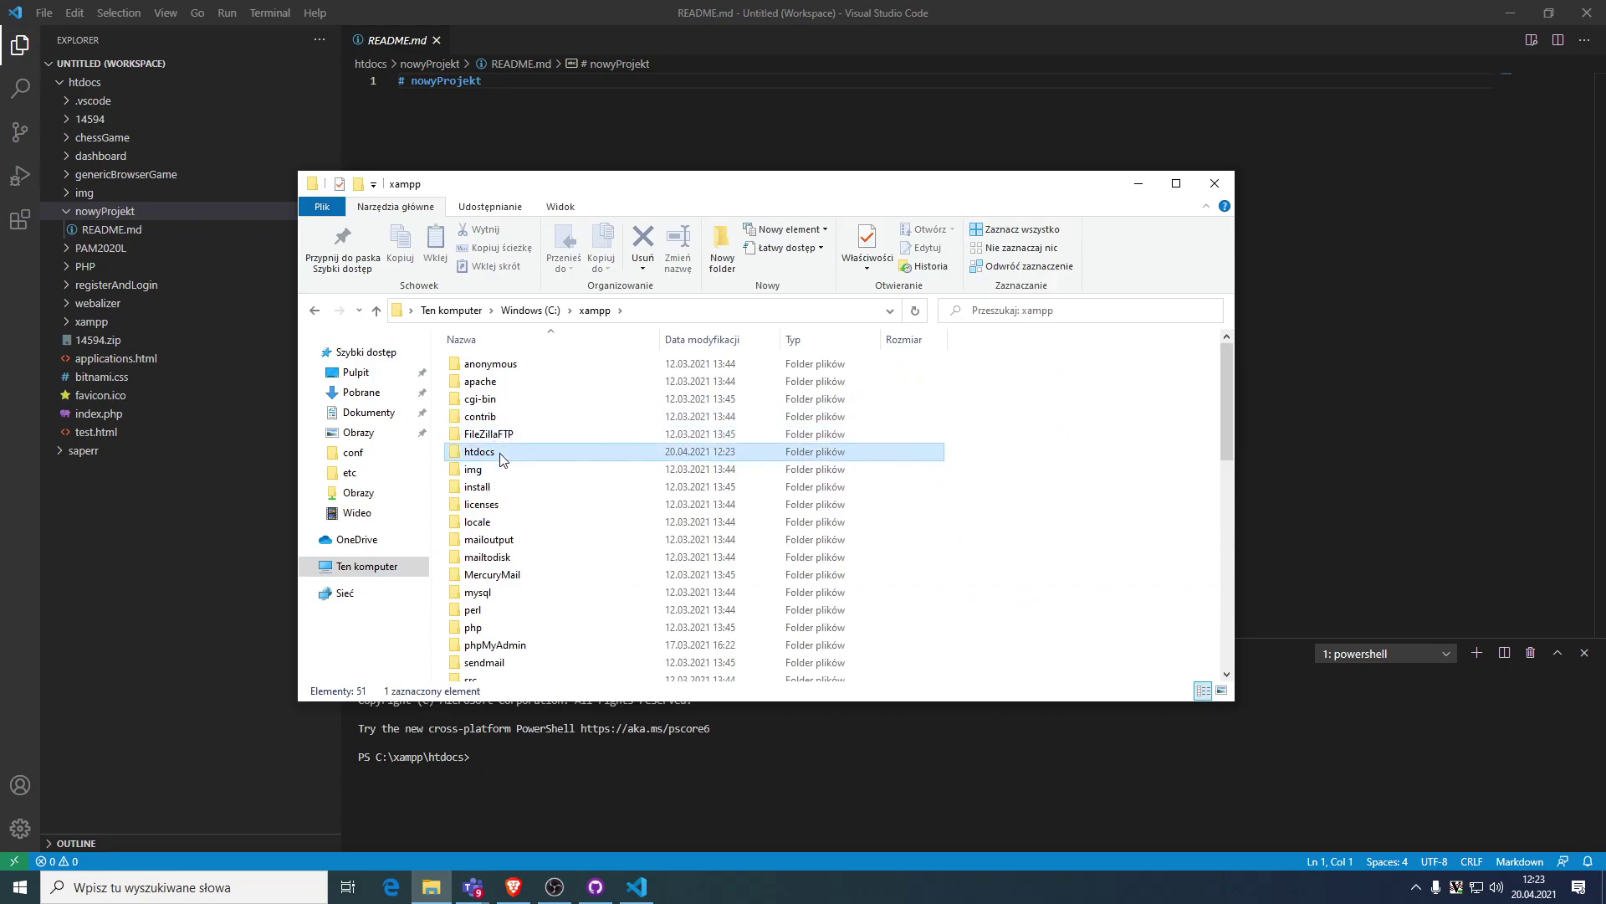
double_click(501, 456)
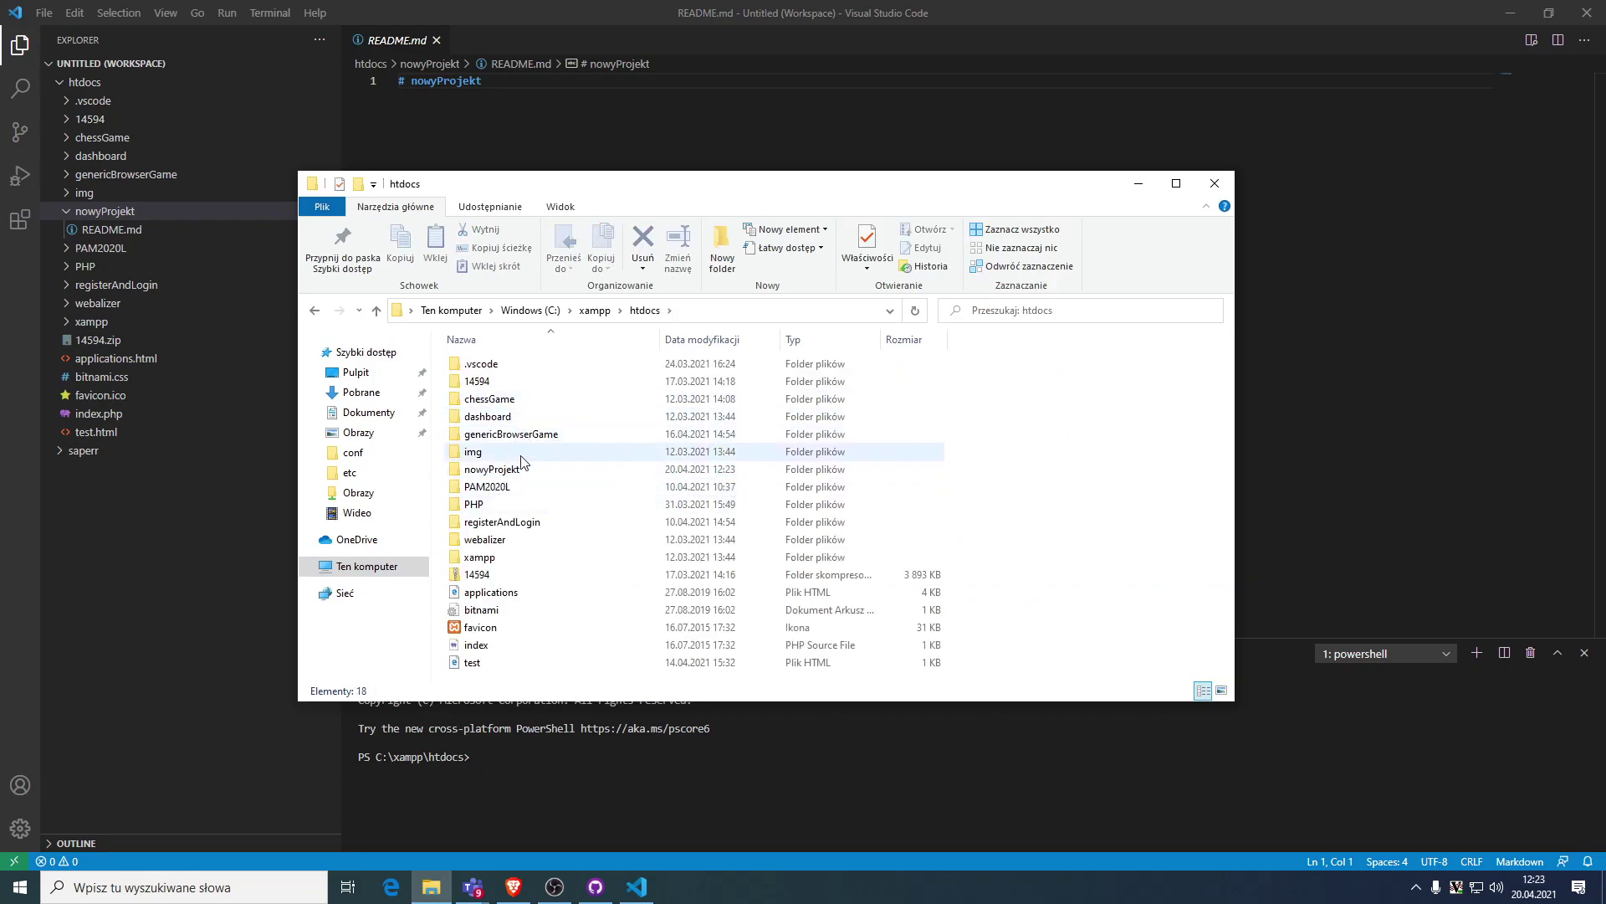
double_click(512, 468)
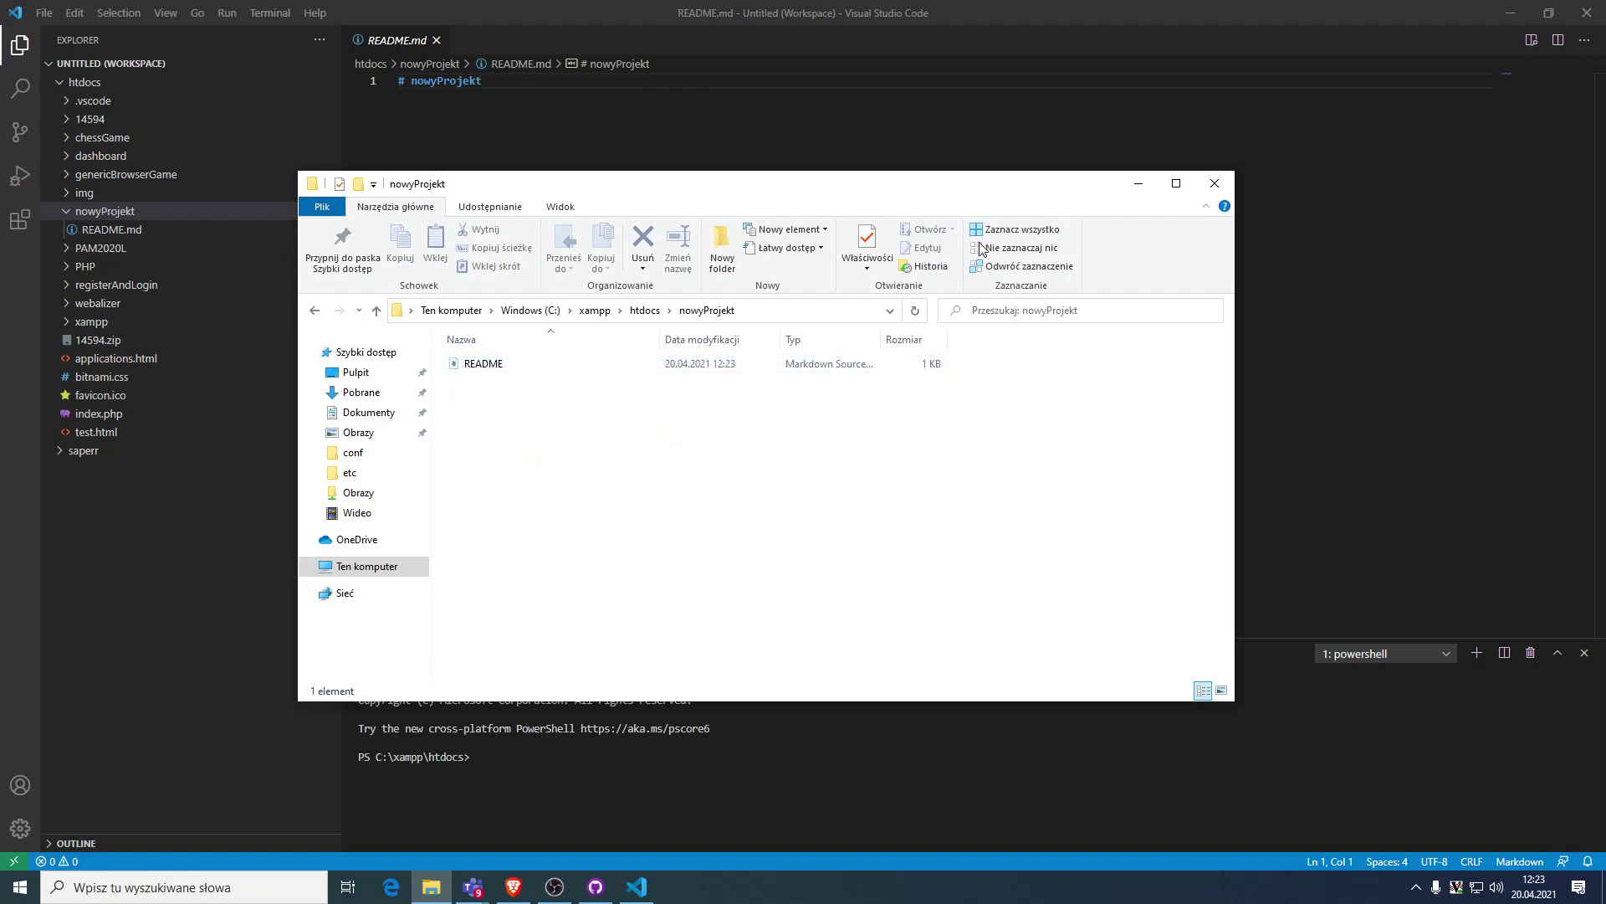
Close the File Explorer window, collapse the htdocs folder in Visual Studio Code, and close README.md.
left_click(1215, 184)
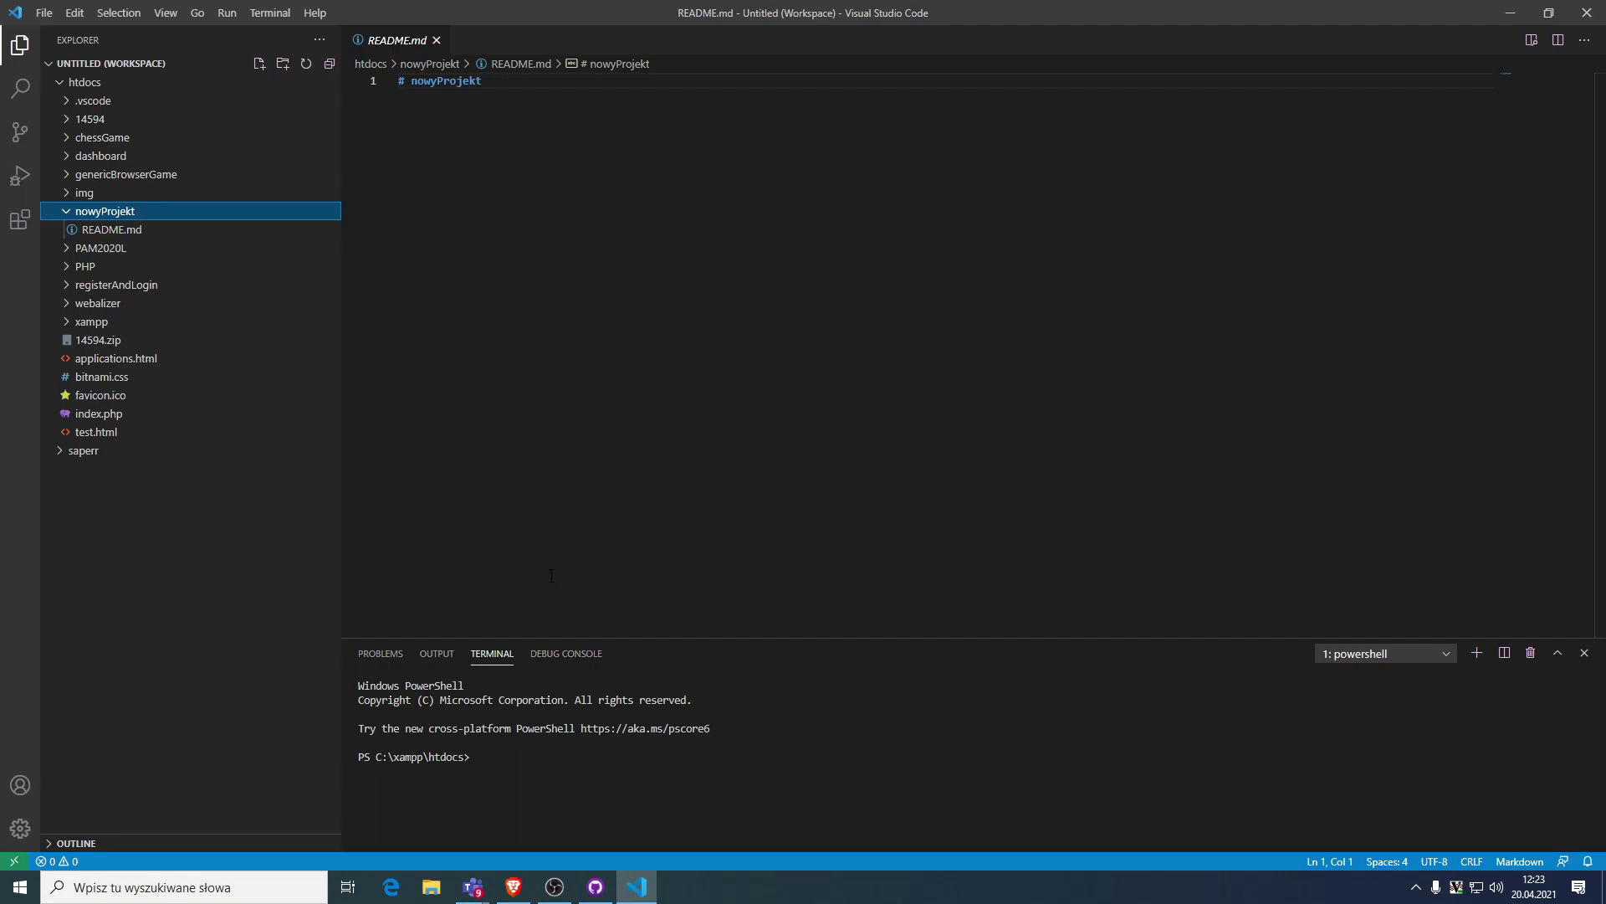
left_click(595, 885)
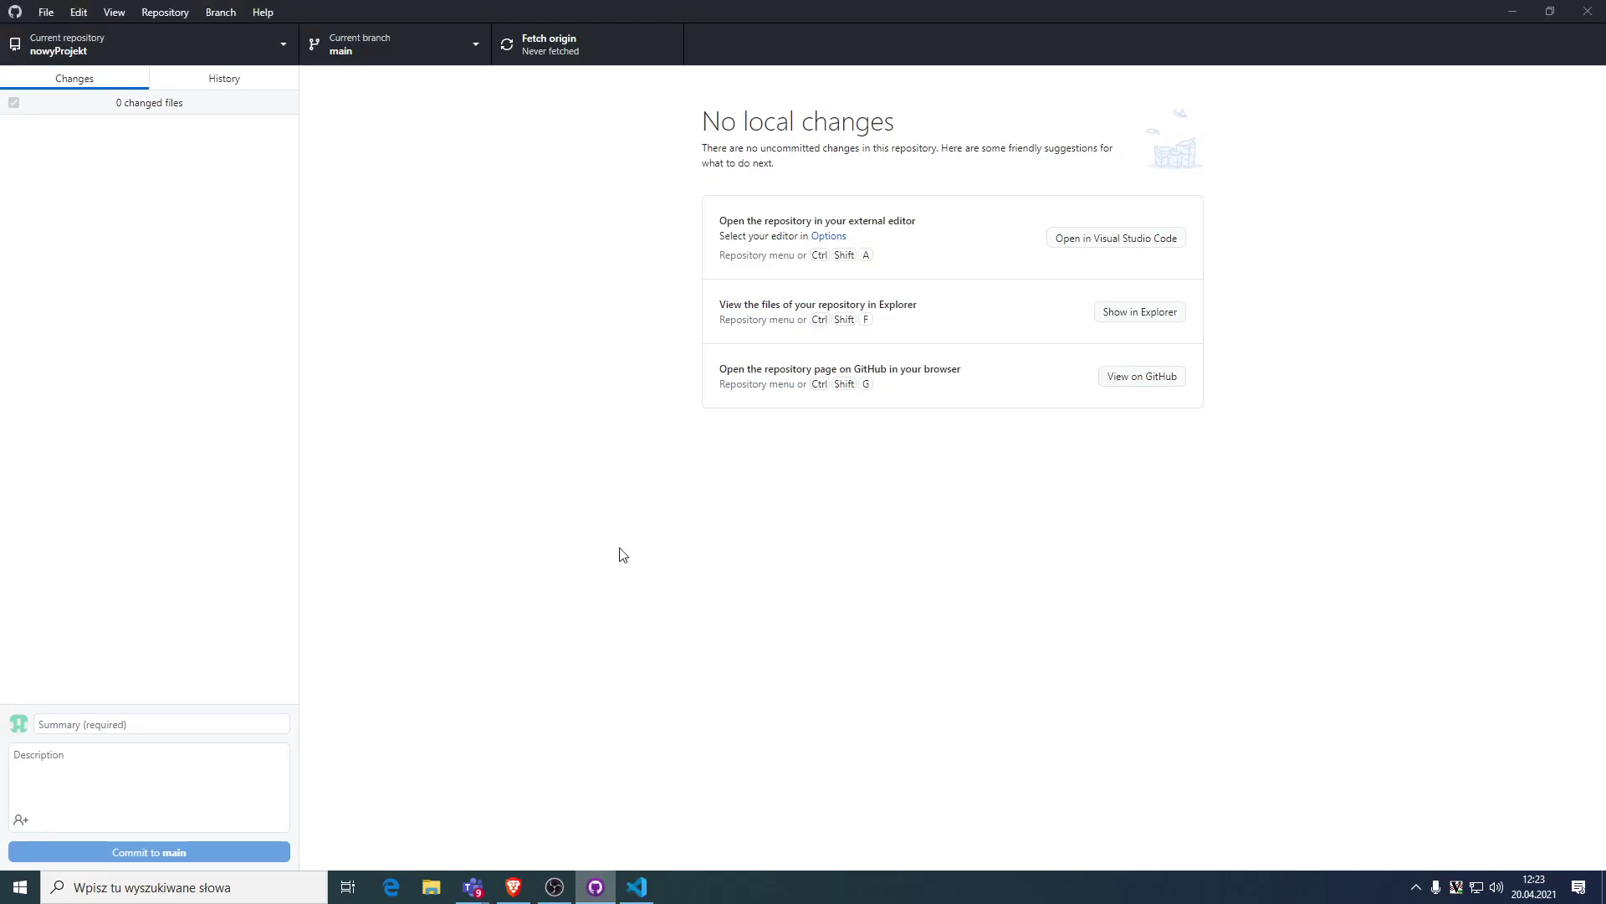
left_click(590, 887)
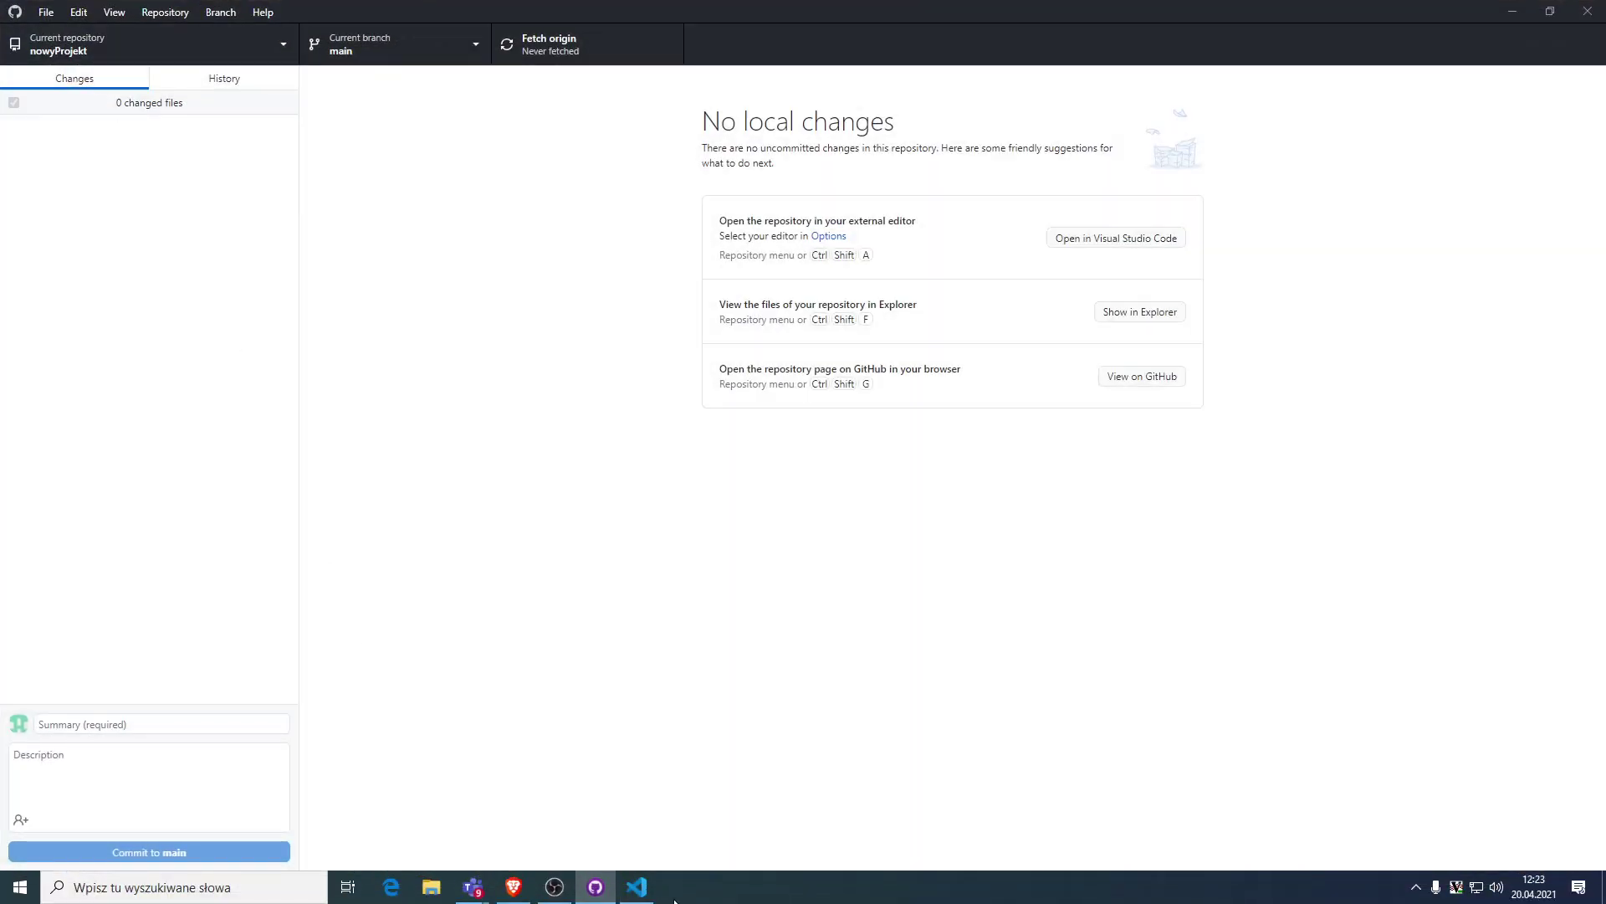
left_click(637, 887)
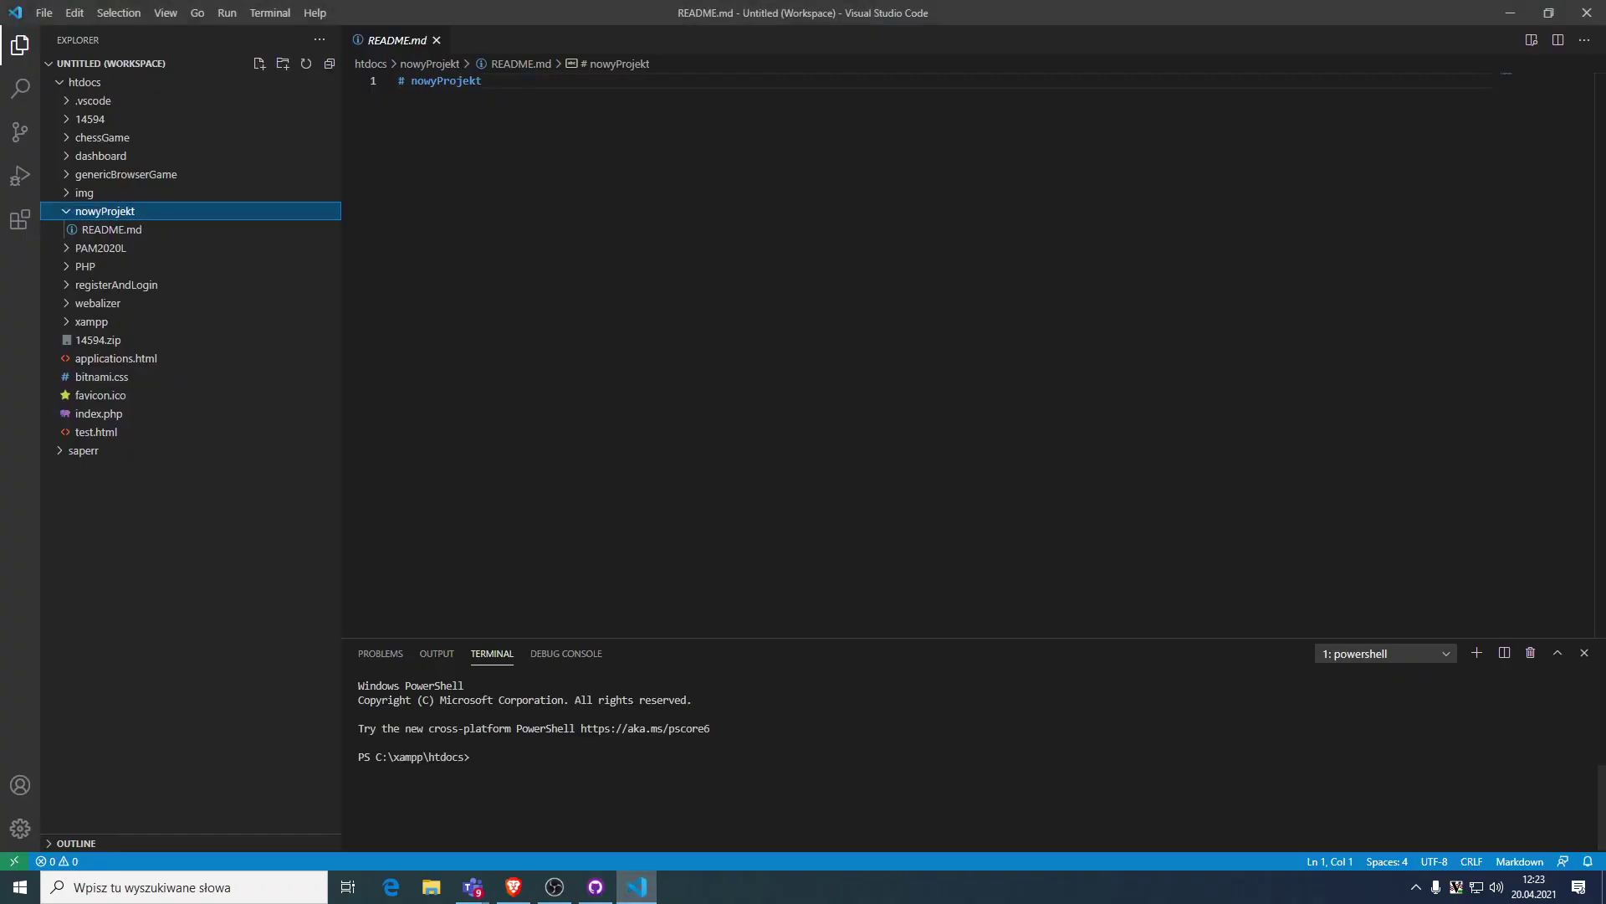
left_click(83, 83)
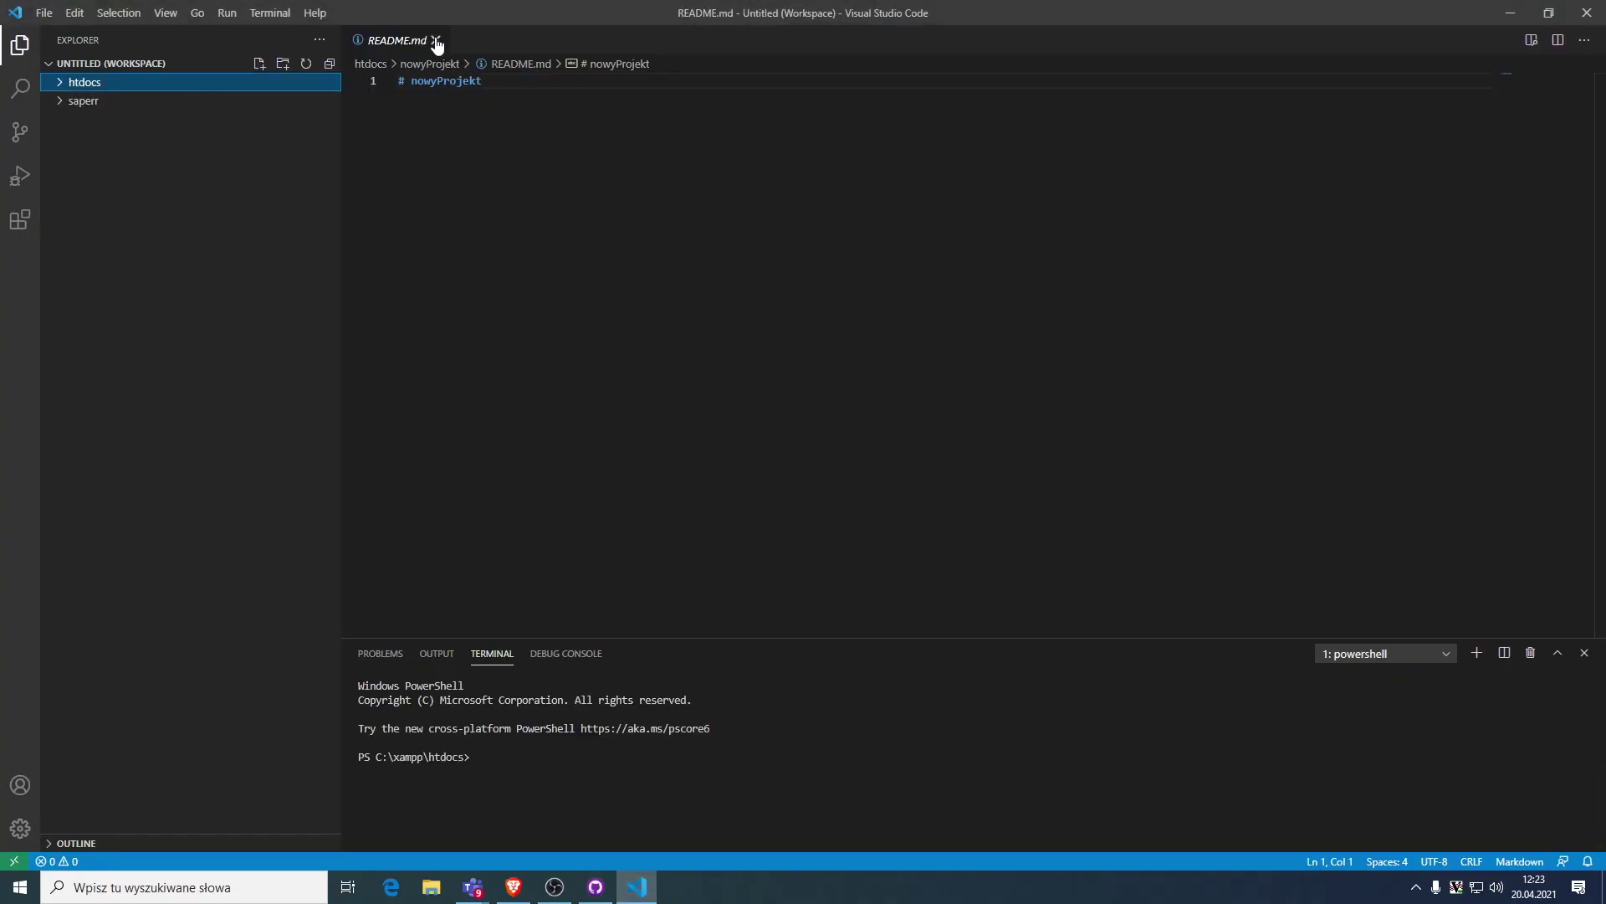
left_click(435, 40)
Remove the nowyProjekt repository from GitHub Desktop and also move its files to the Recycle Bin.
left_click(596, 887)
left_click(199, 60)
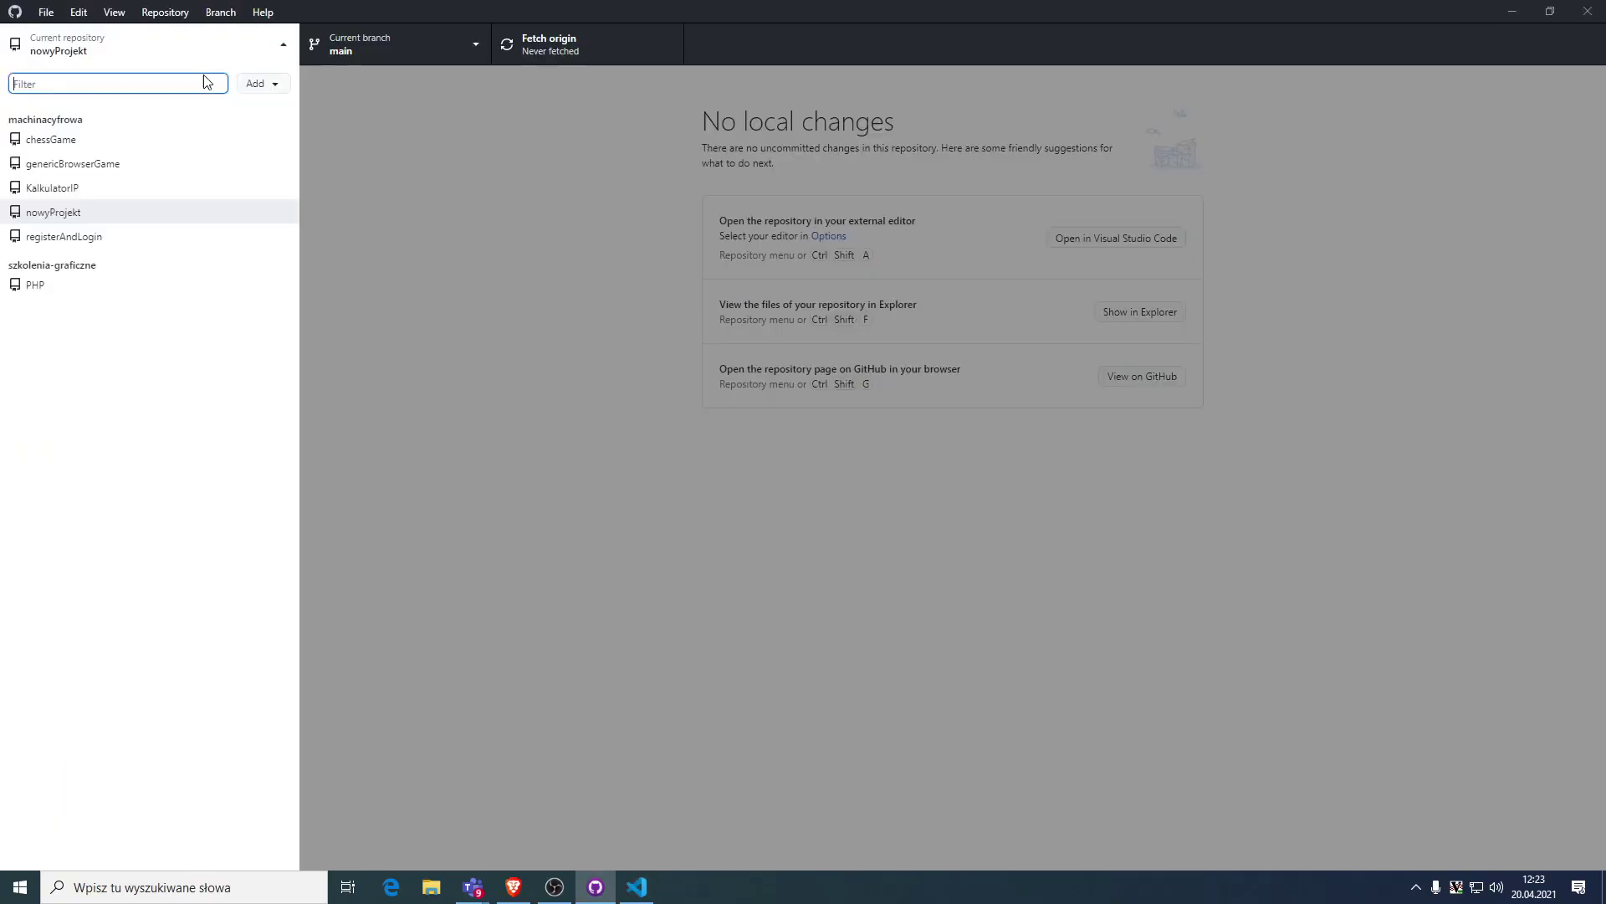
left_click(57, 210)
right_click(98, 214)
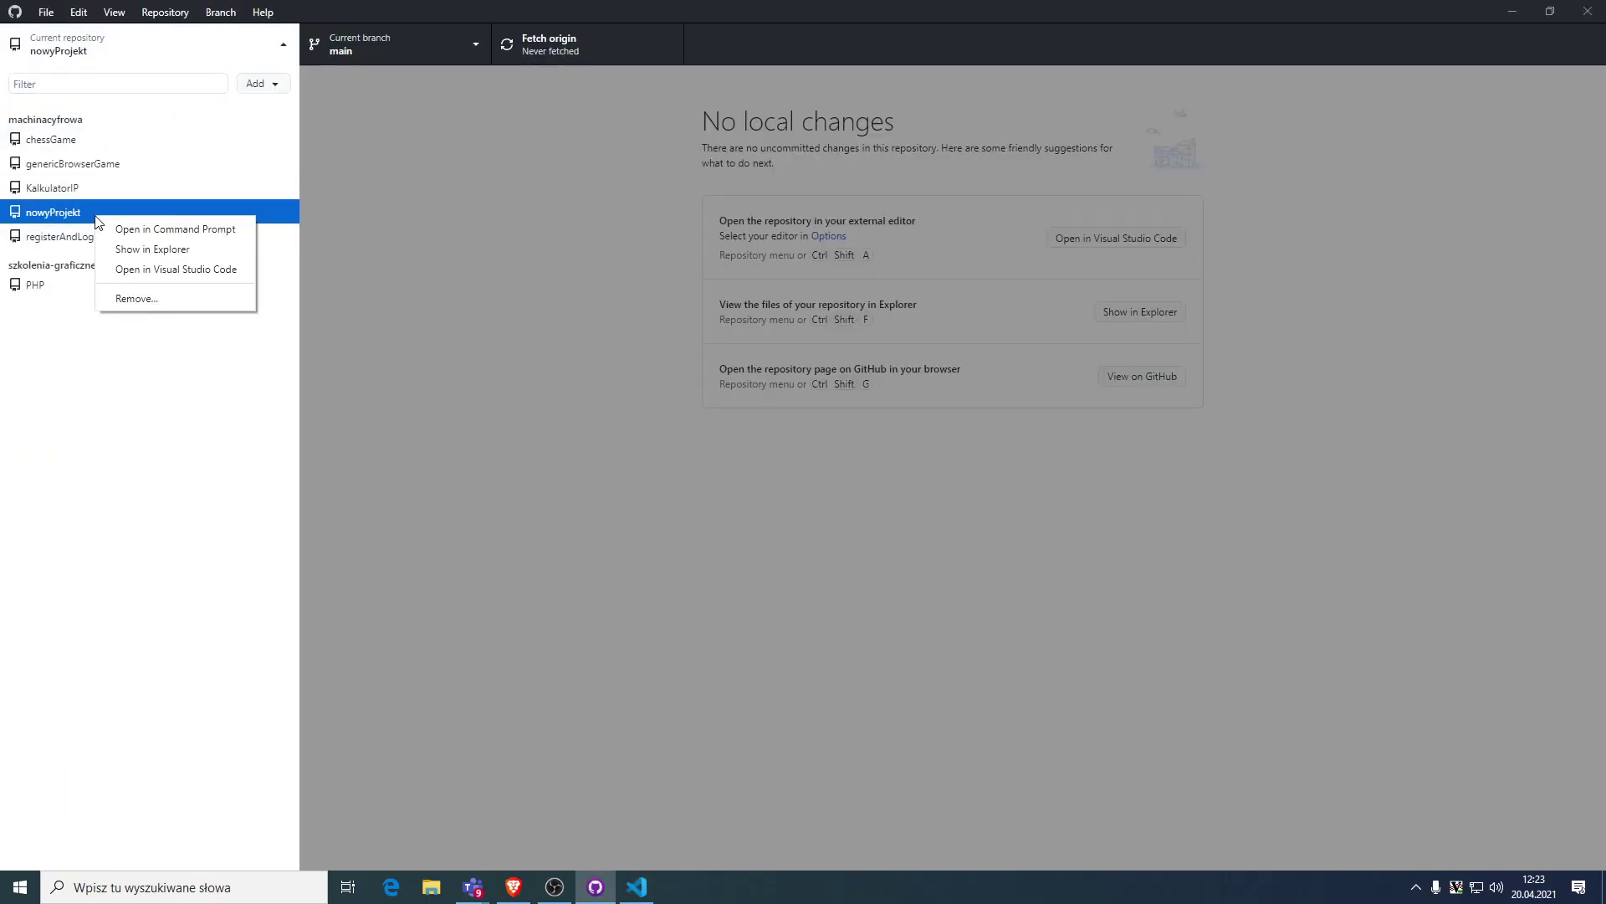
left_click(155, 298)
left_click(739, 459)
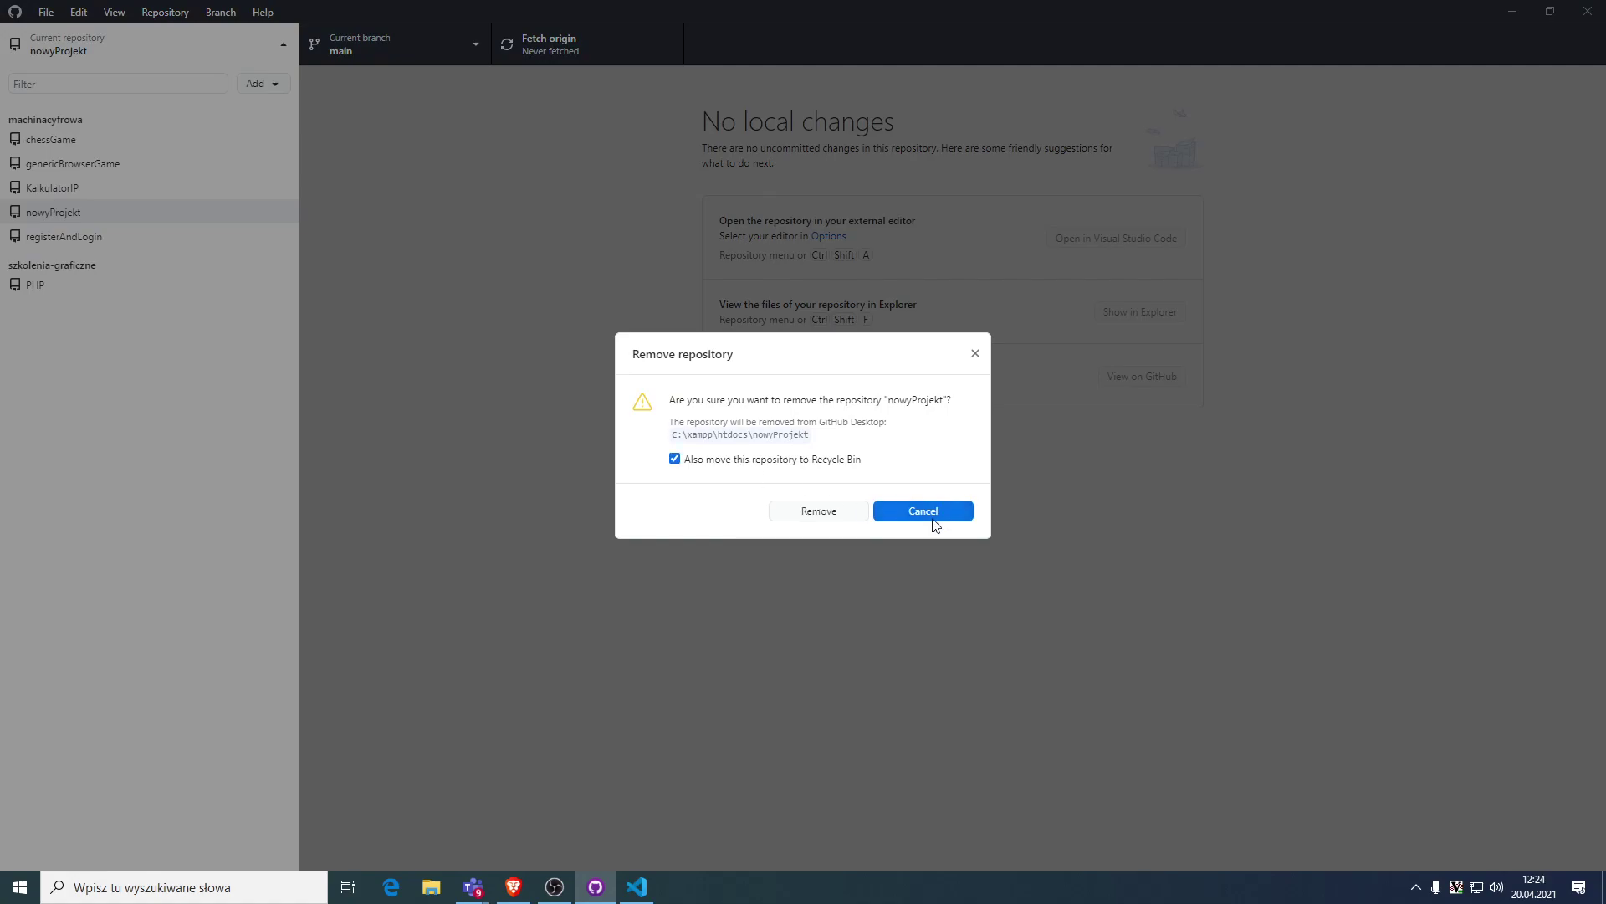
left_click(817, 512)
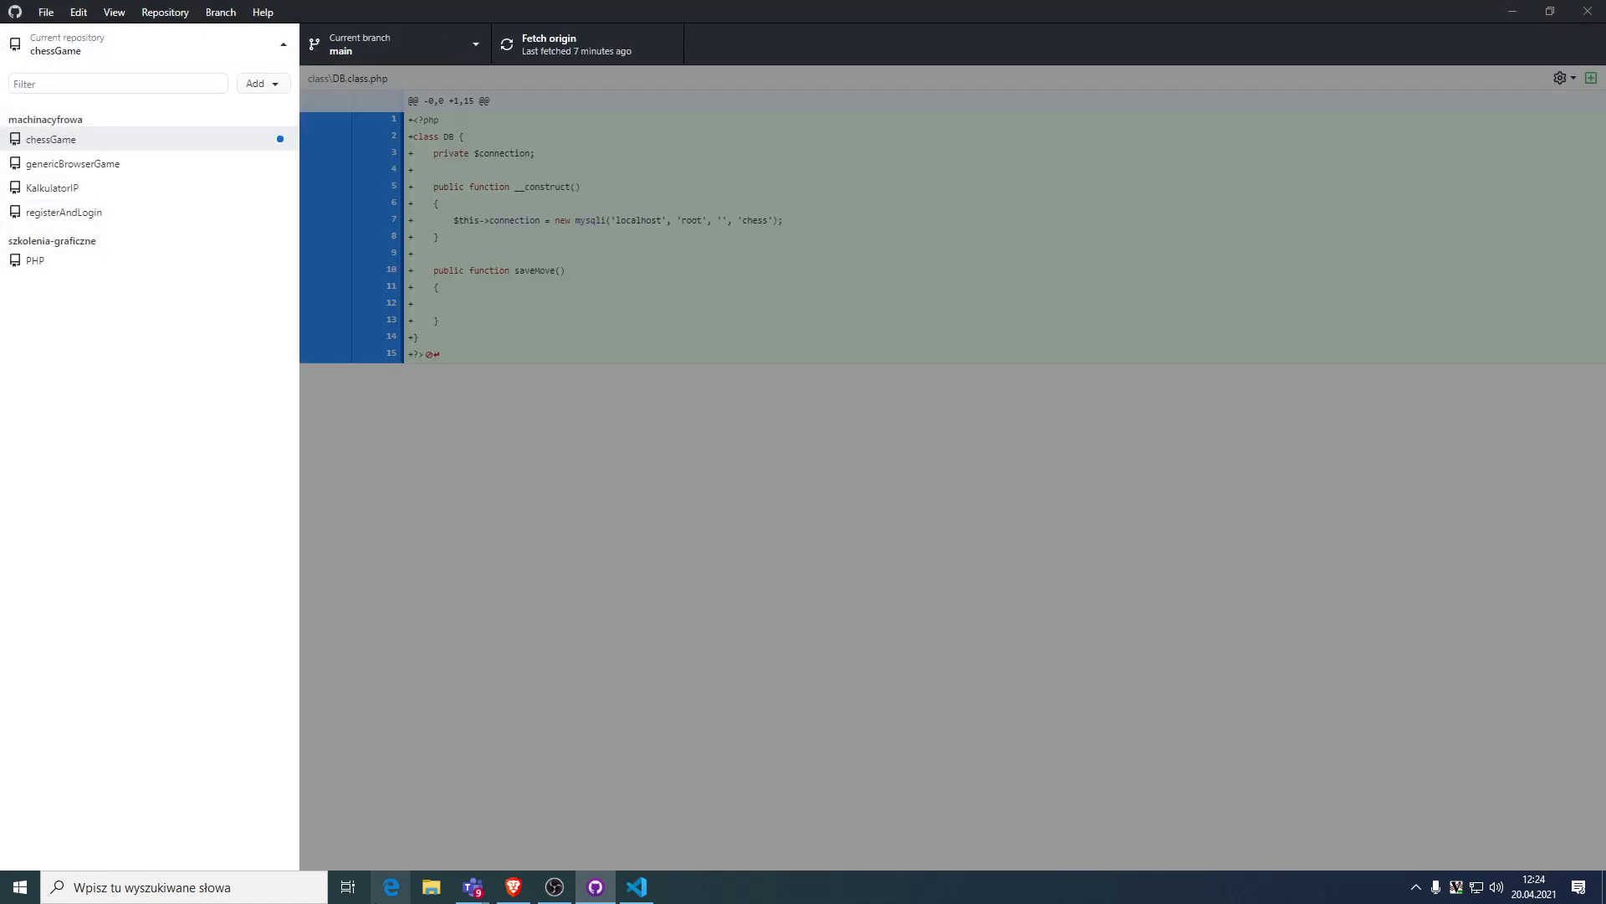
Check the contents of C:\xampp\htdocs in File Explorer for the nowyProjekt folder, and close the window.
left_click(431, 887)
left_click(368, 566)
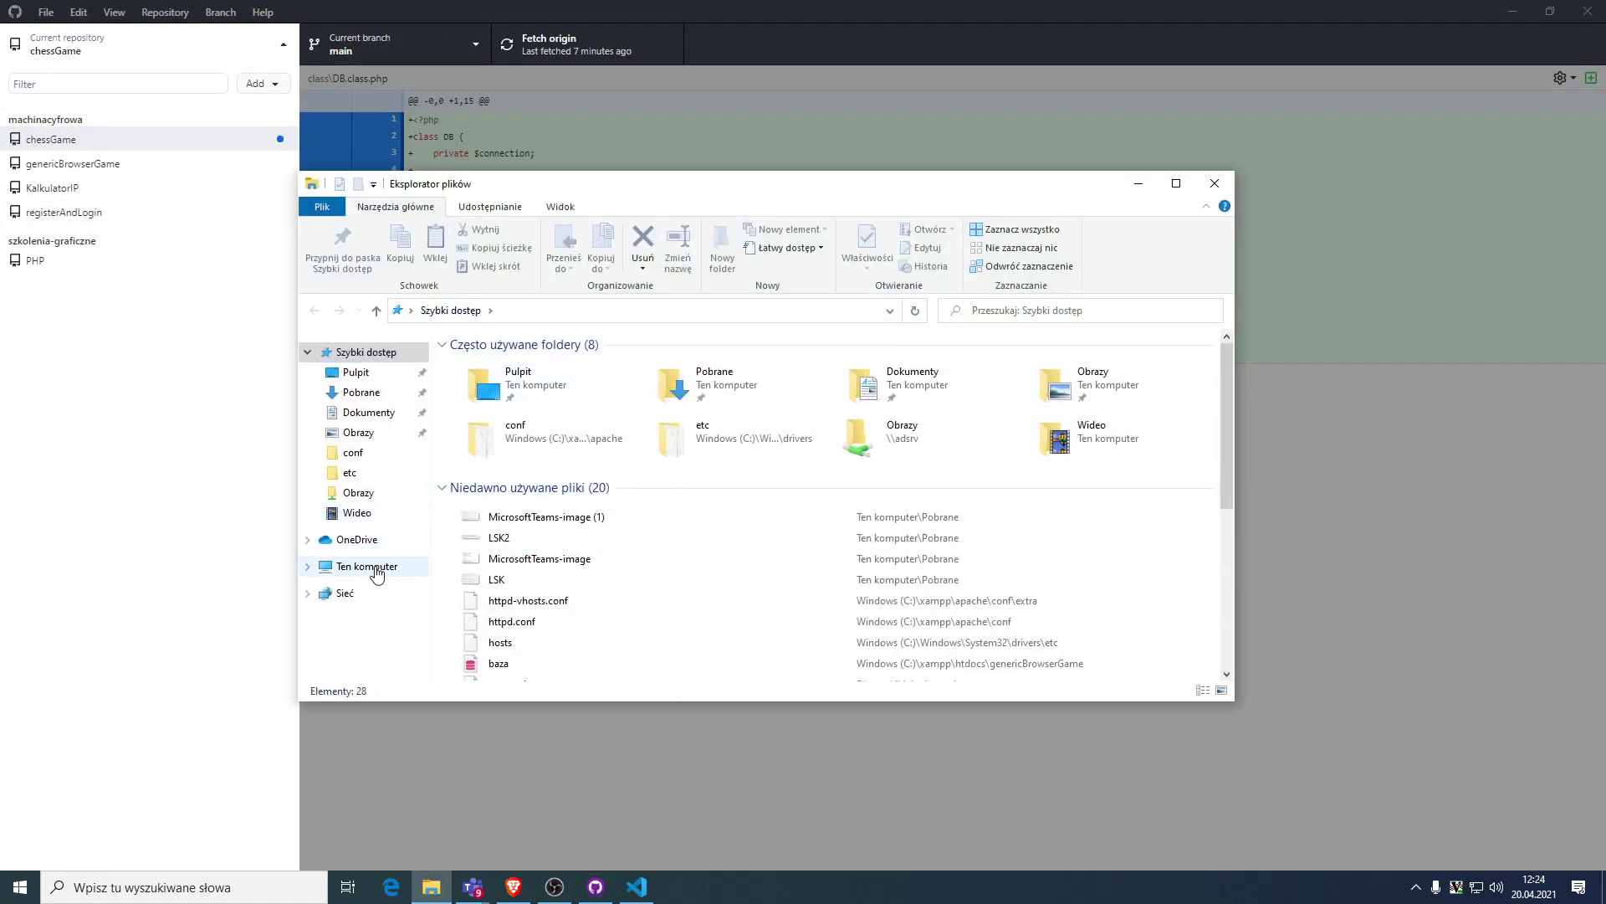
double_click(519, 536)
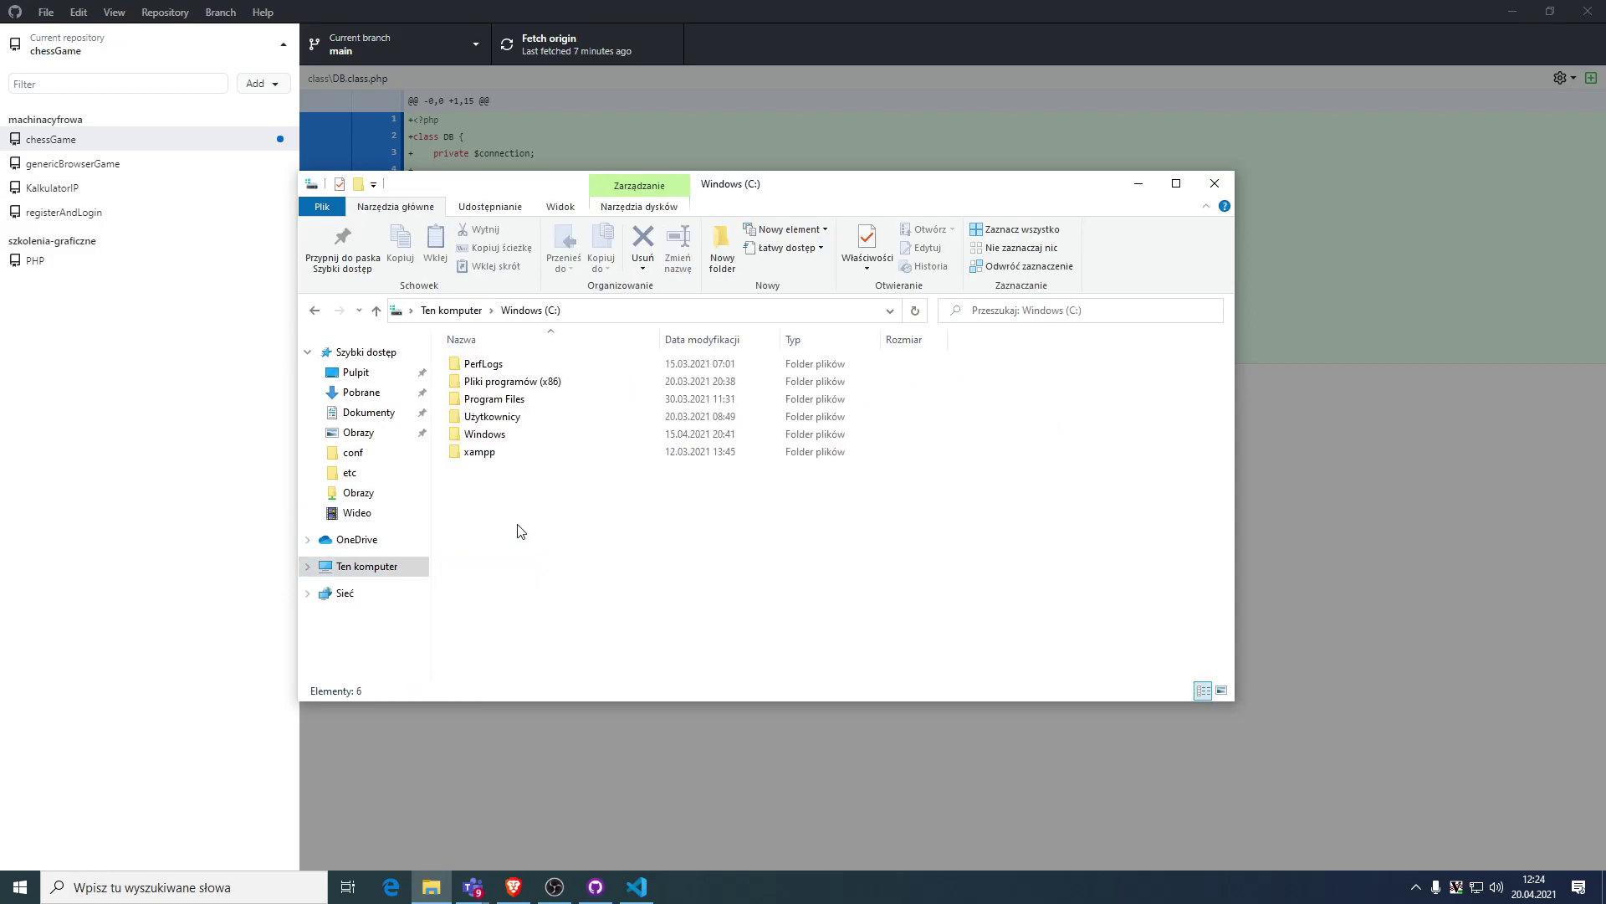
double_click(469, 450)
double_click(477, 452)
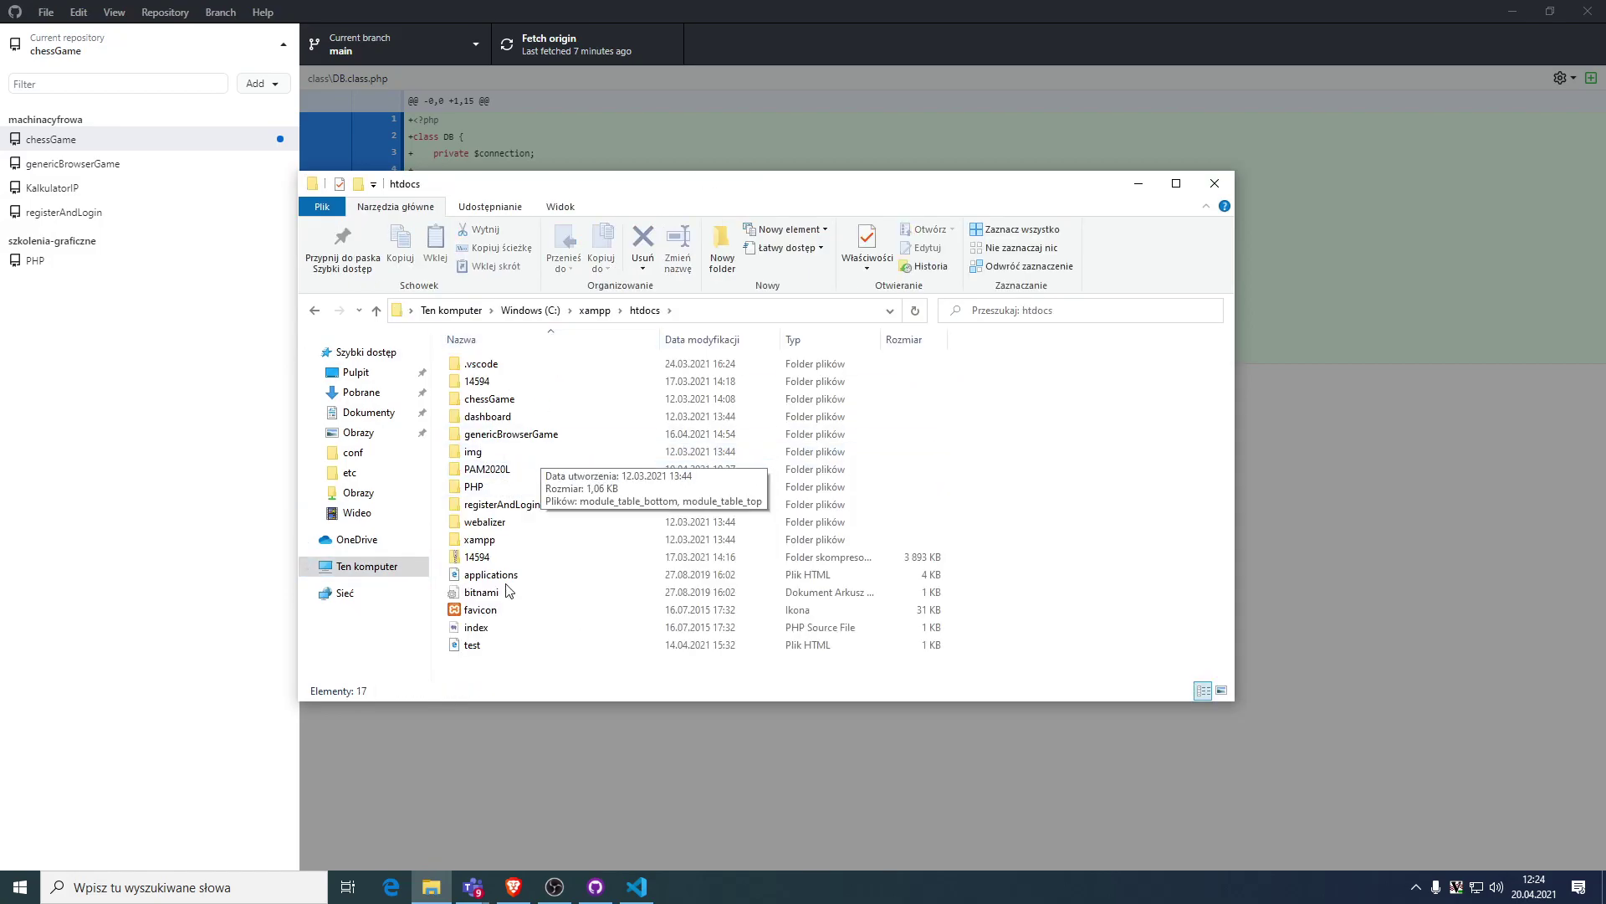
left_click(1252, 278)
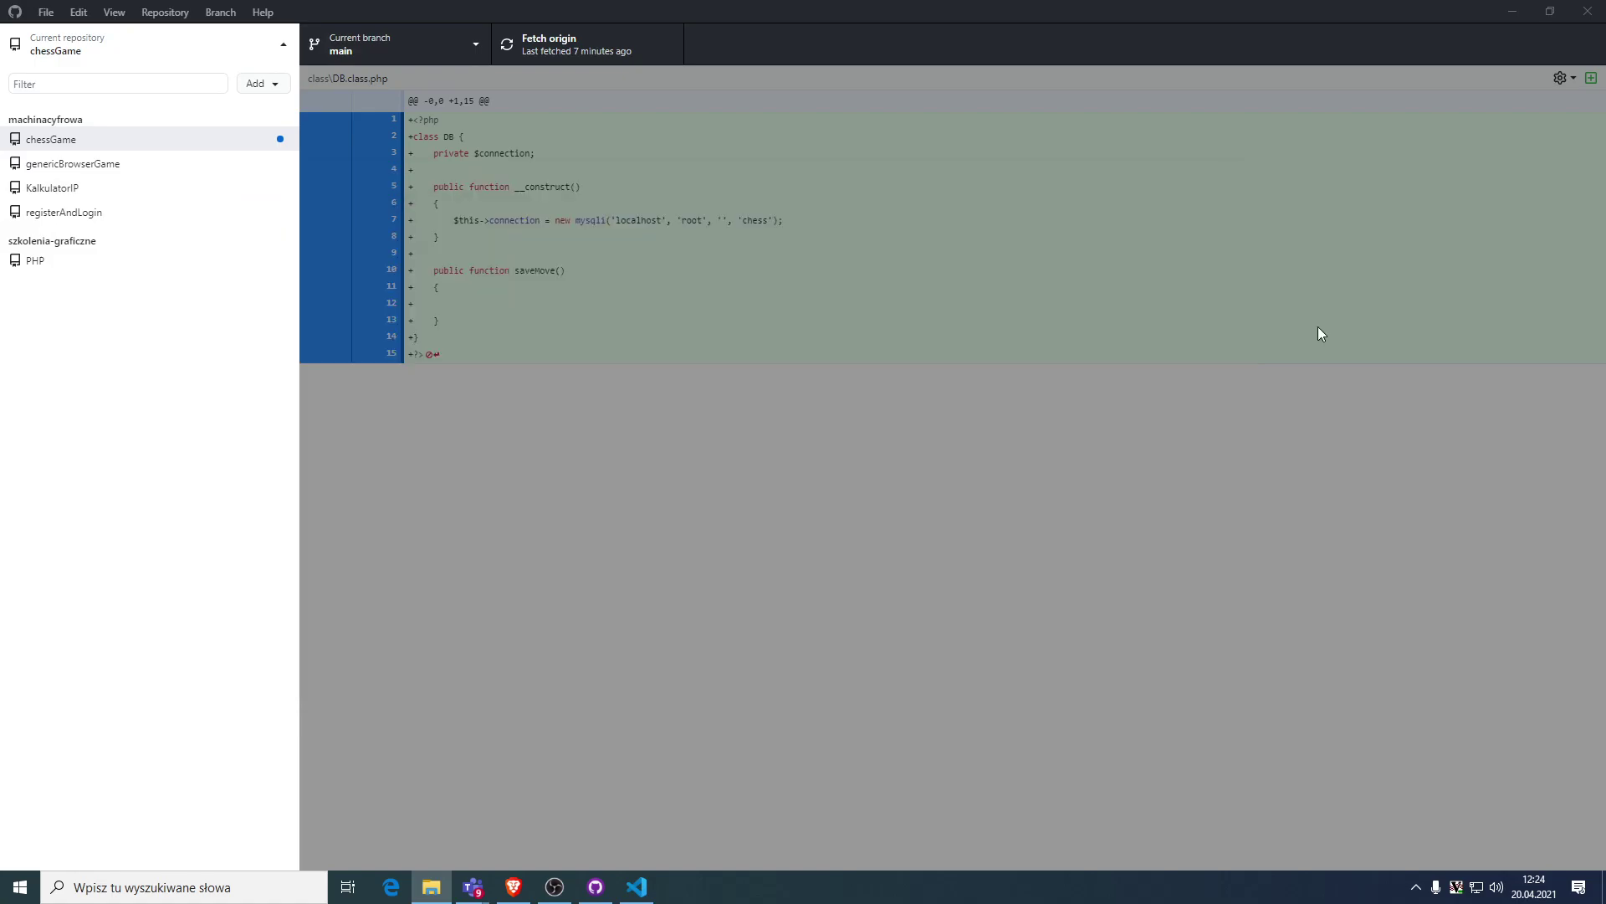
Switch to Visual Studio Code, search the extension marketplace for "inteliph", and open the PHP Essentials details.
left_click(637, 887)
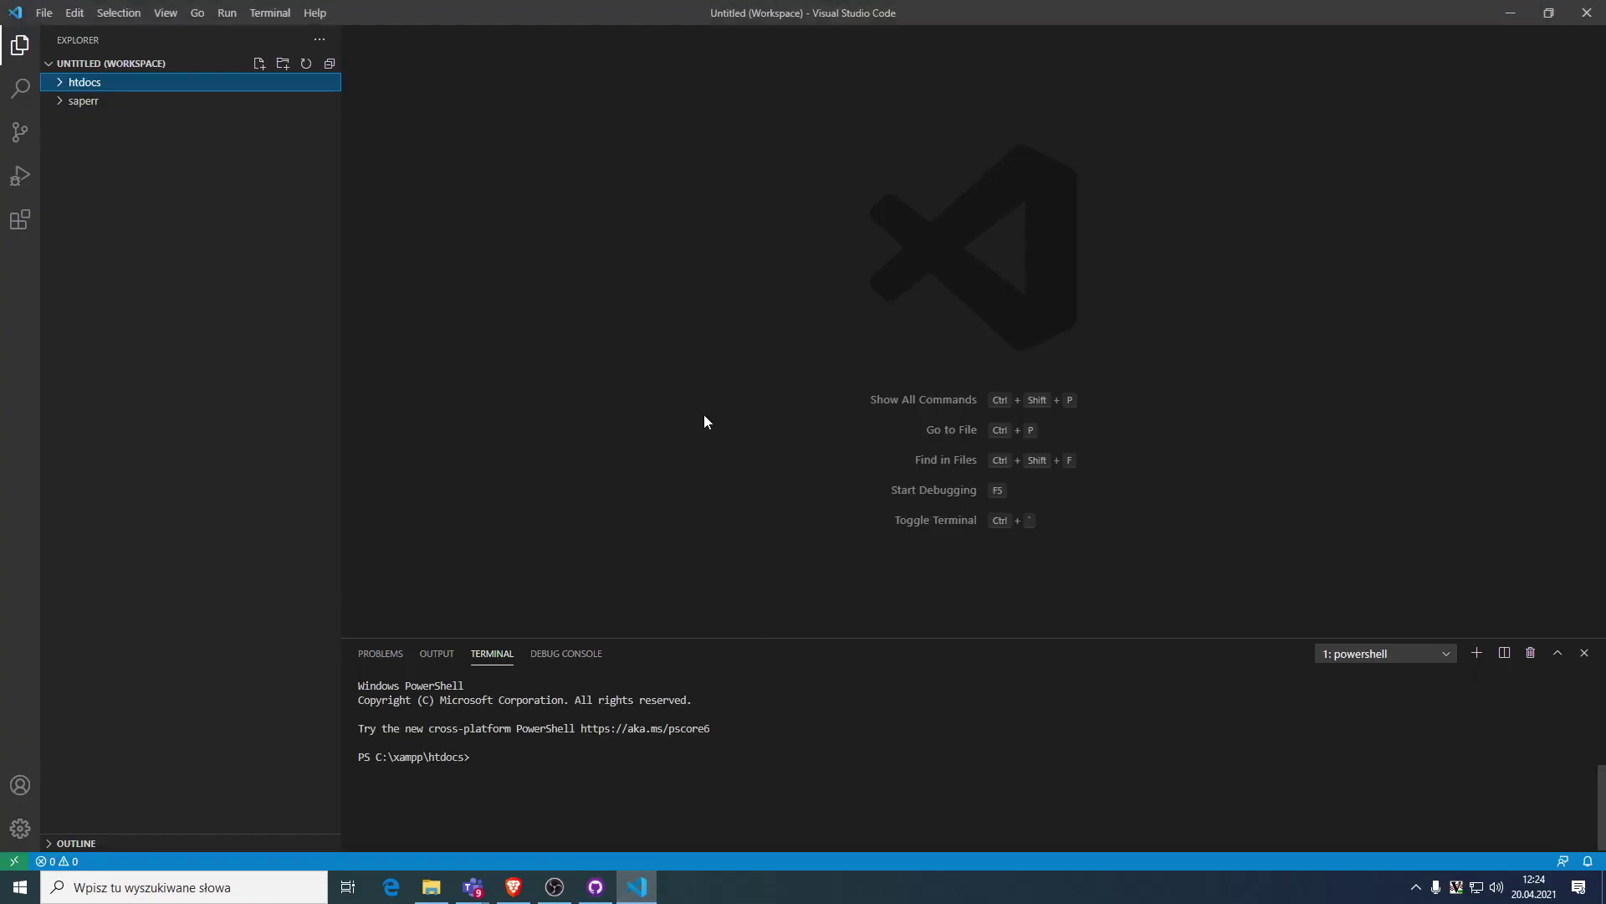
left_click(20, 220)
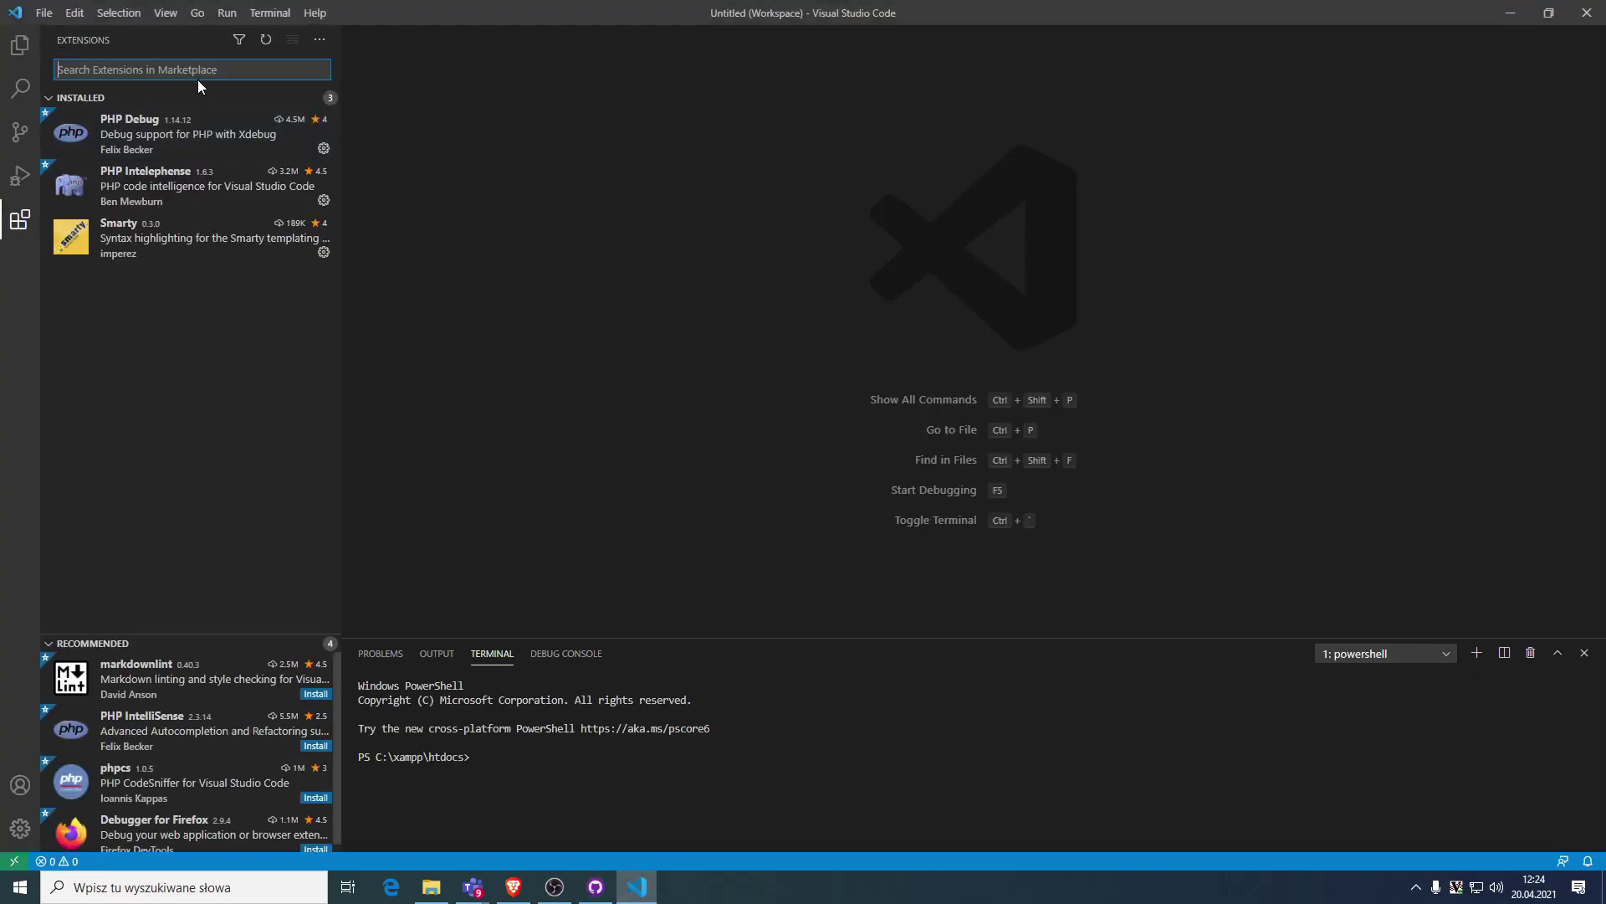
type("git")
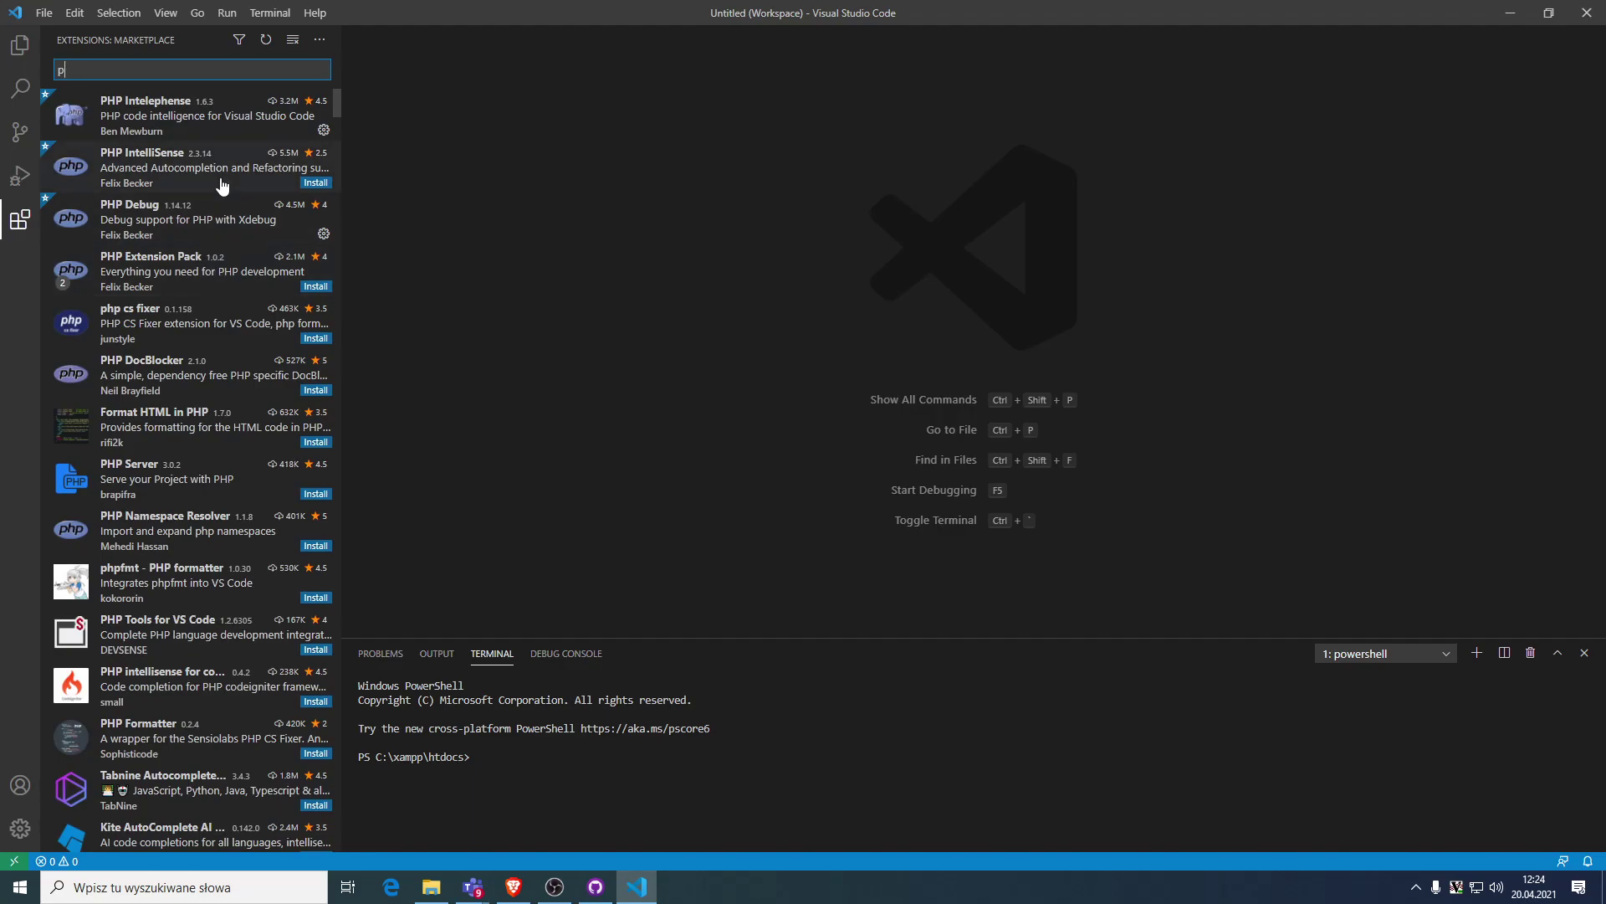
key("BackSpace")
type("inteliphj")
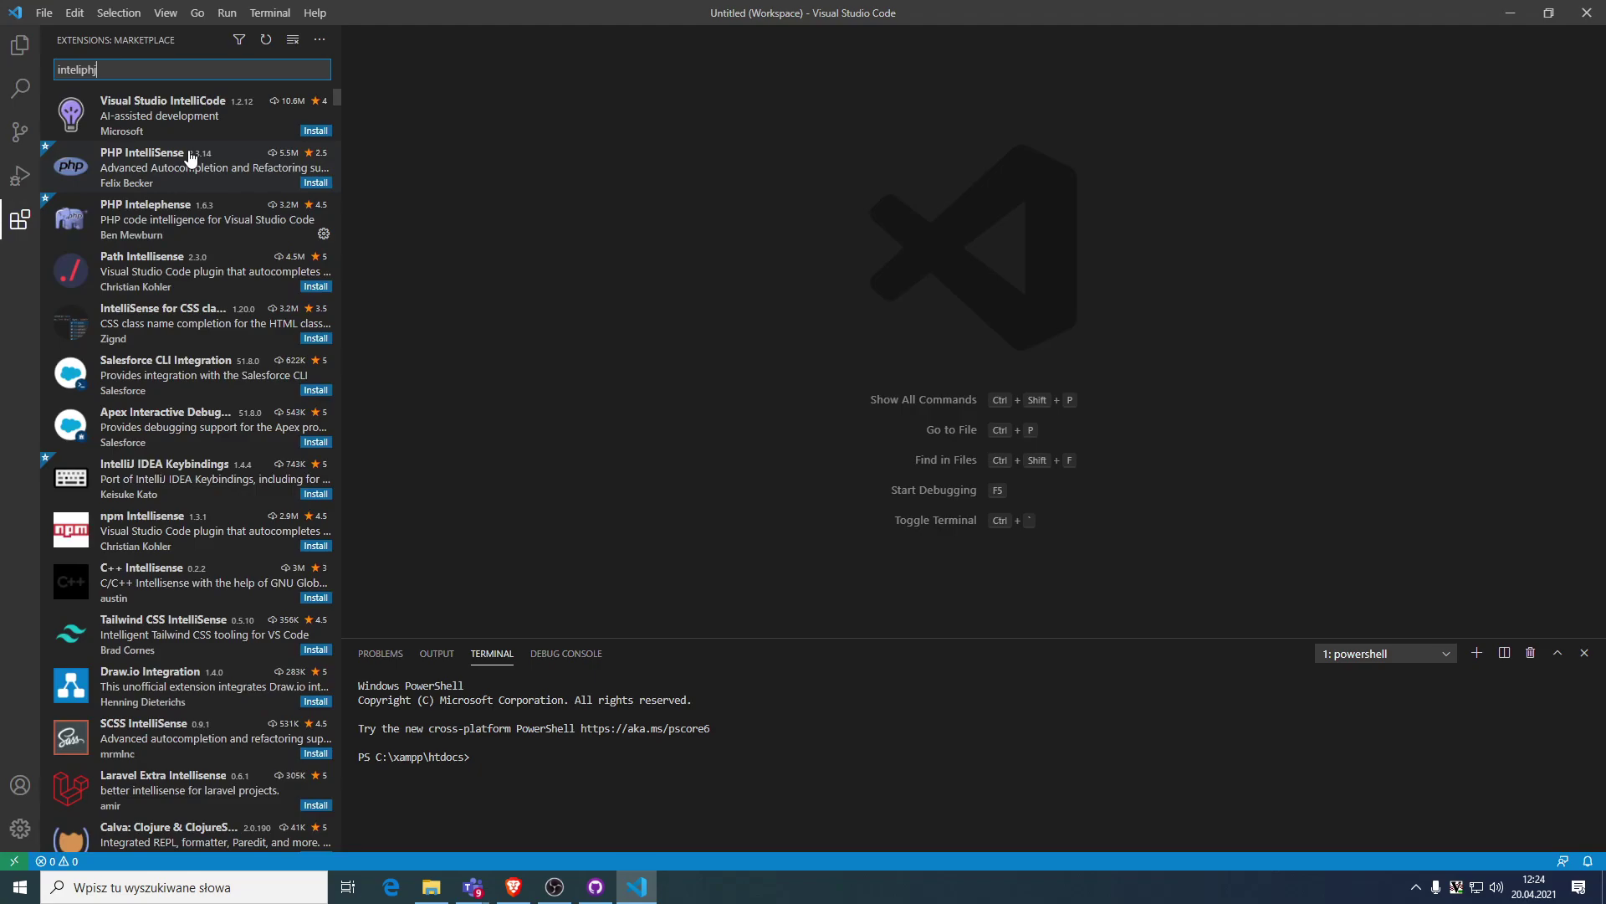
key("BackSpace")
left_click(186, 115)
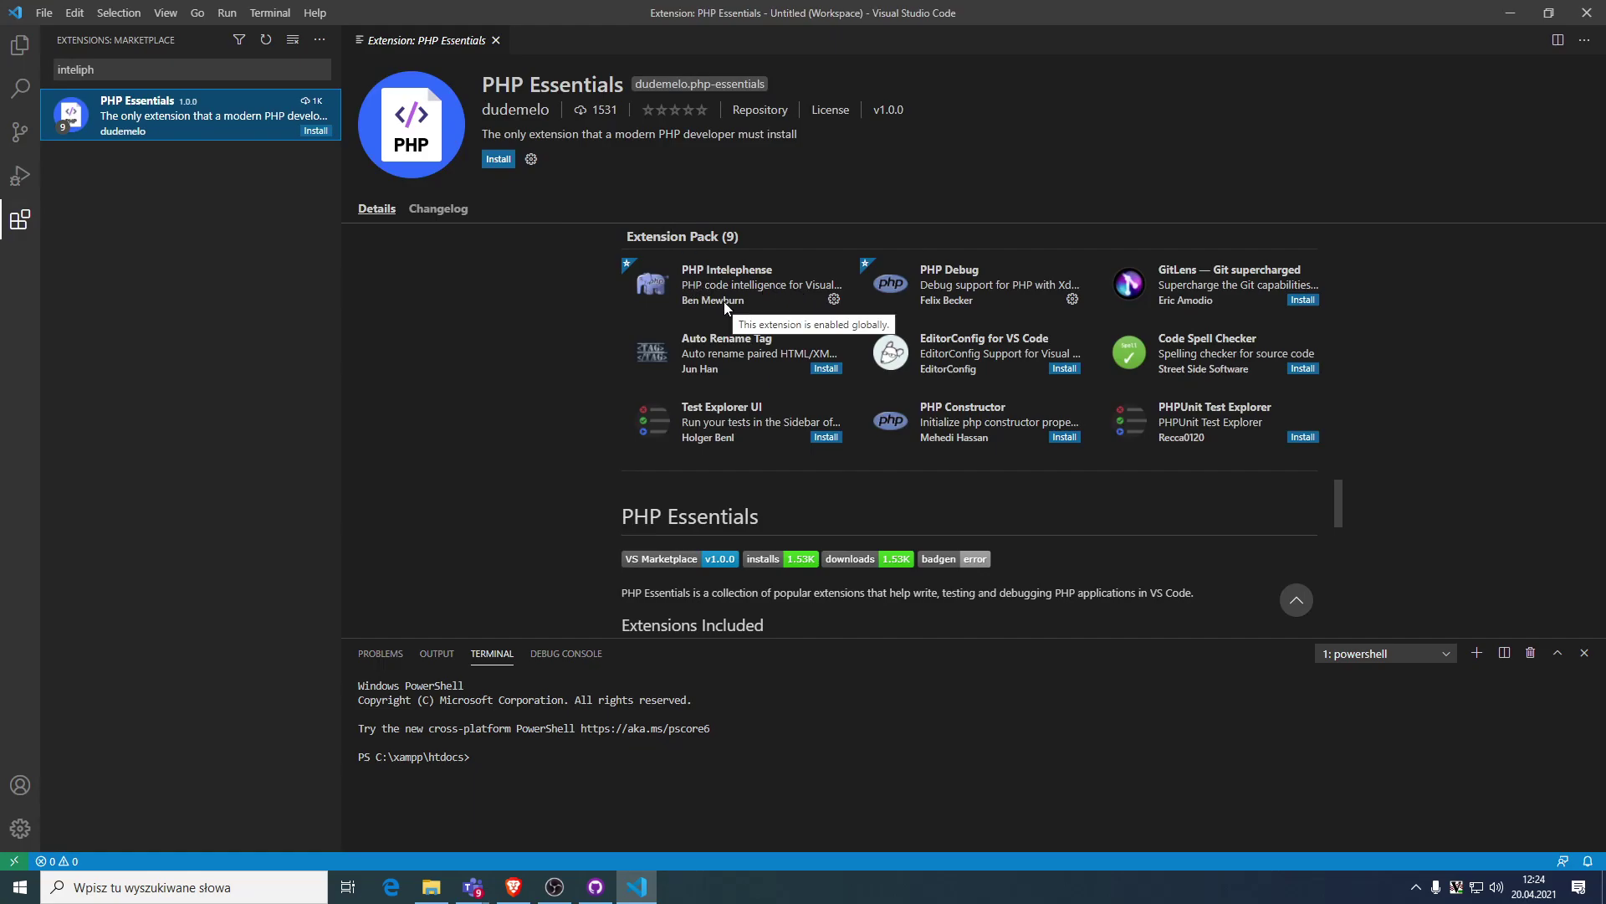
Review the details of the GitLens — Git supercharged extension from the PHP Essentials pack and install it.
left_click(1237, 274)
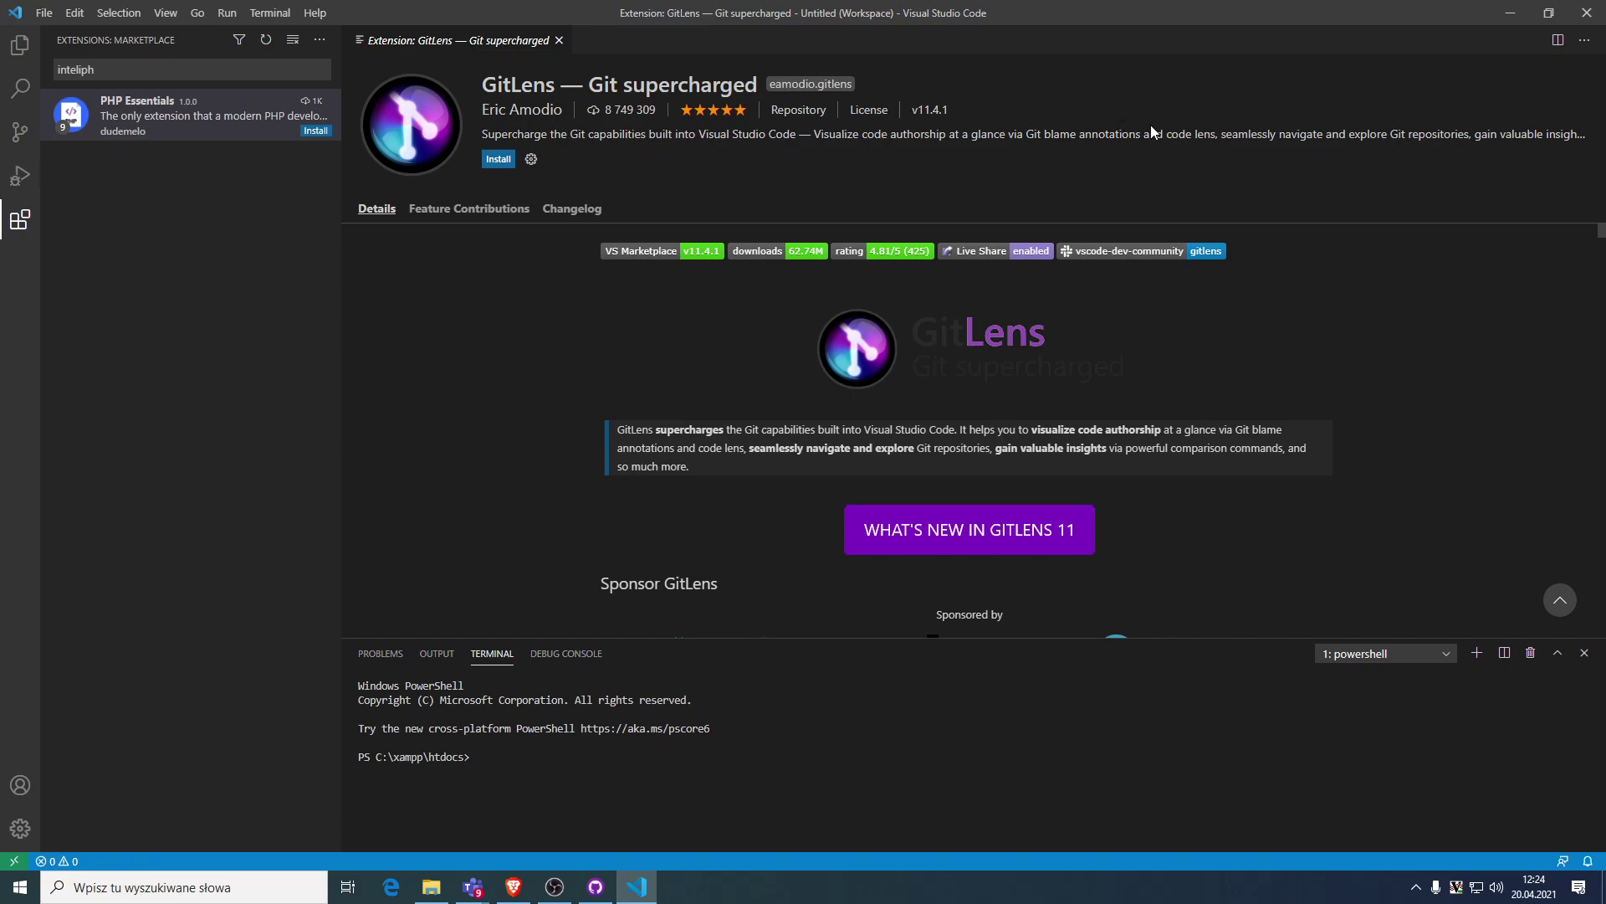
scroll(977, 332, "down", 5)
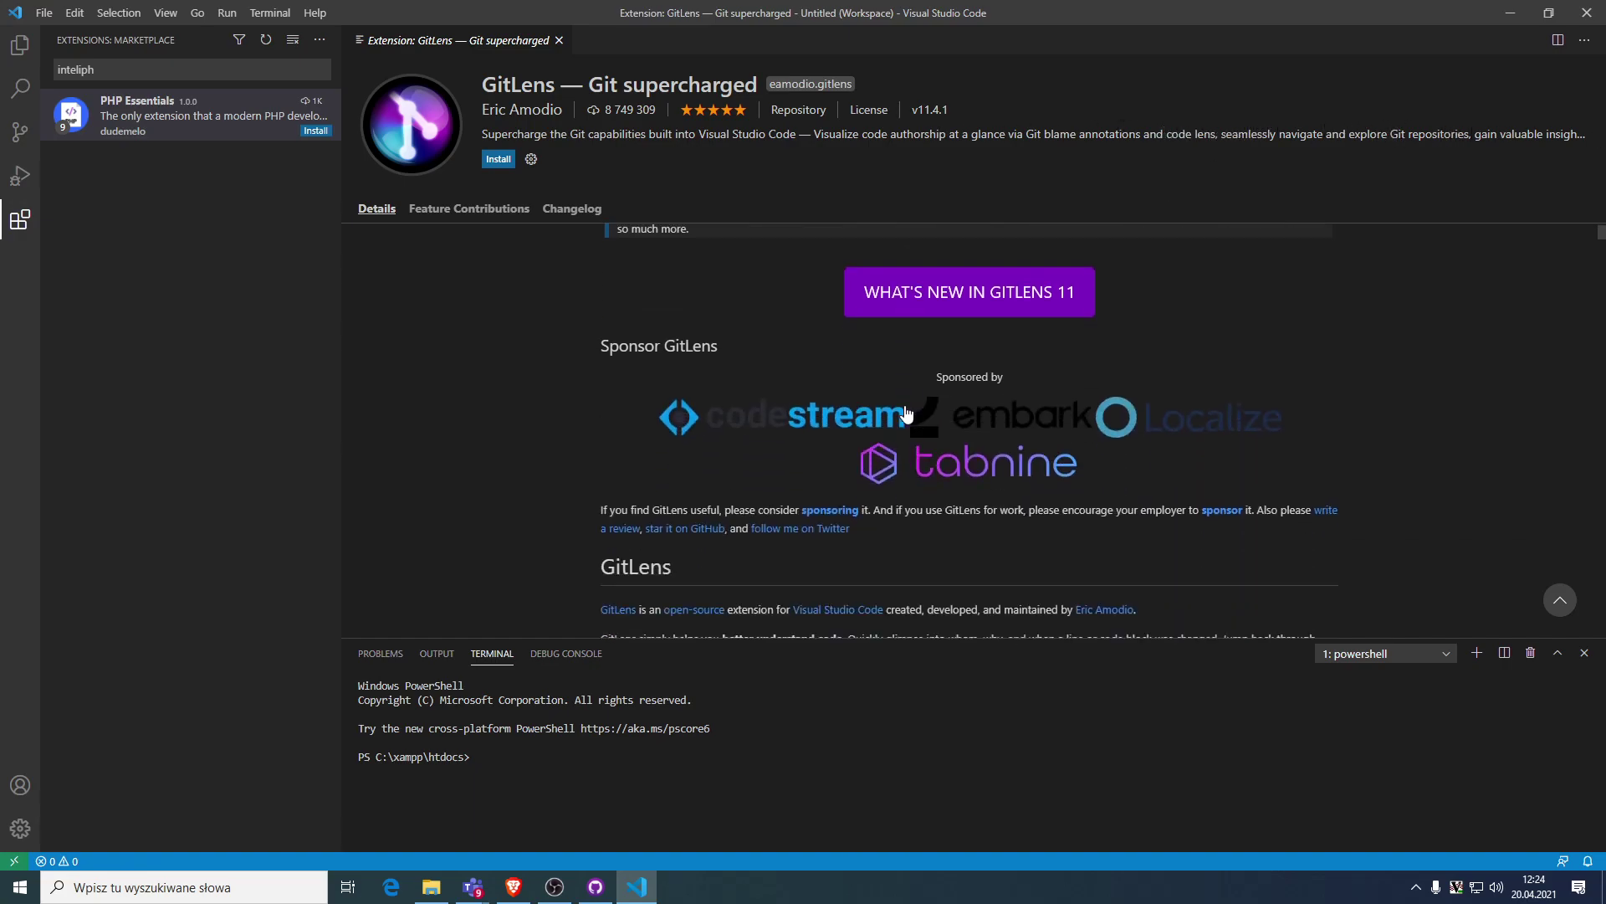
scroll(869, 419, "down", 5)
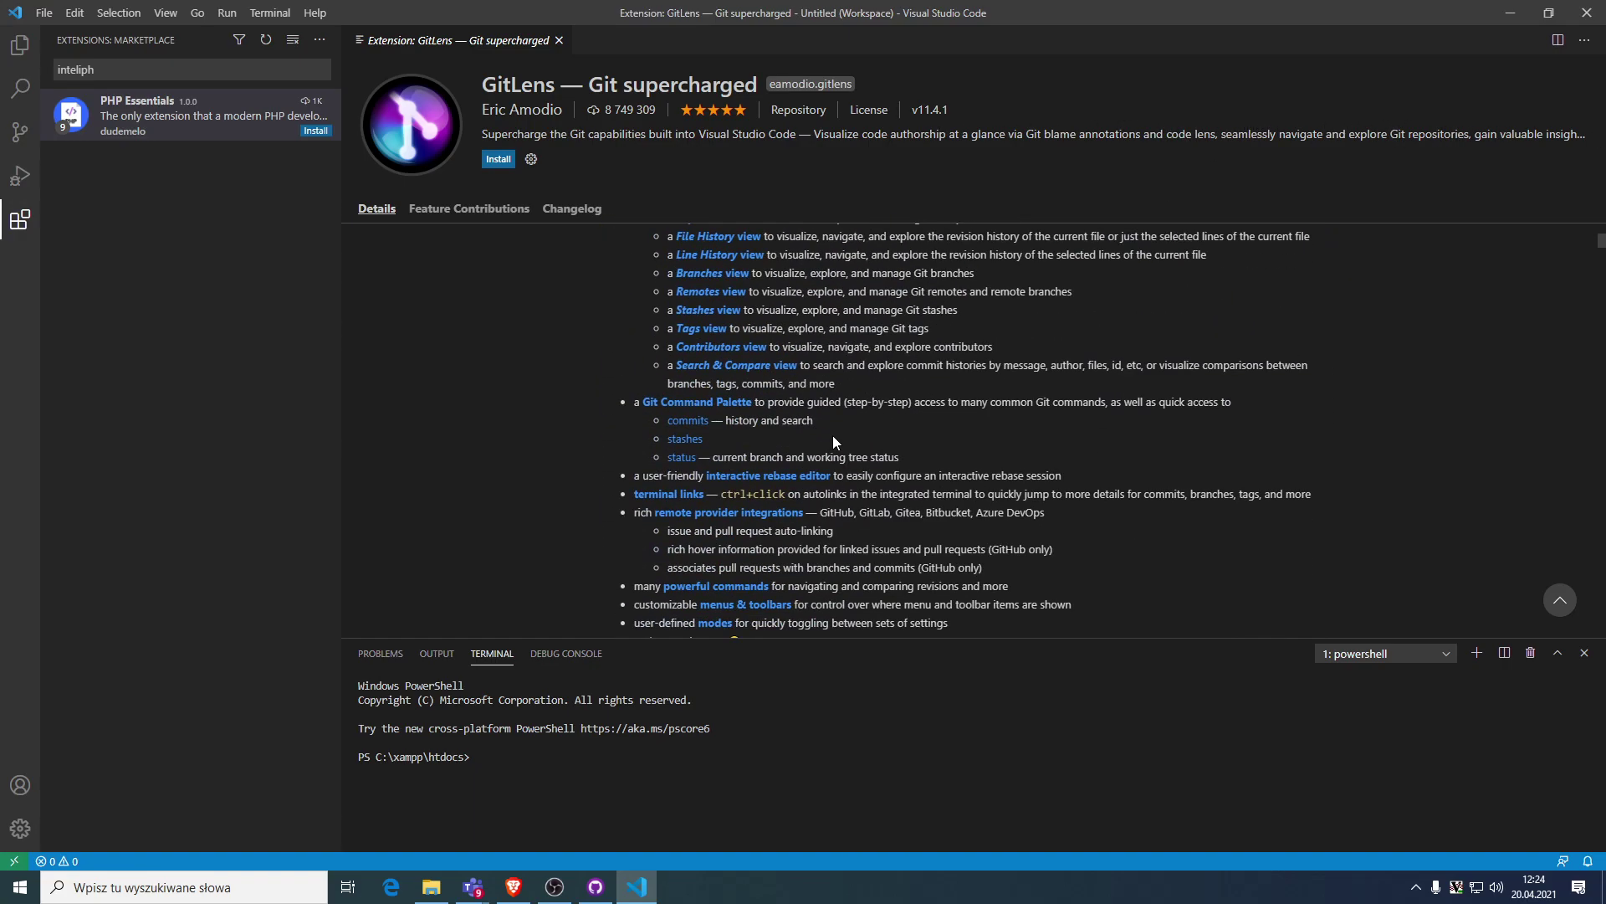
scroll(814, 435, "down", 8)
scroll(812, 434, "up", 2)
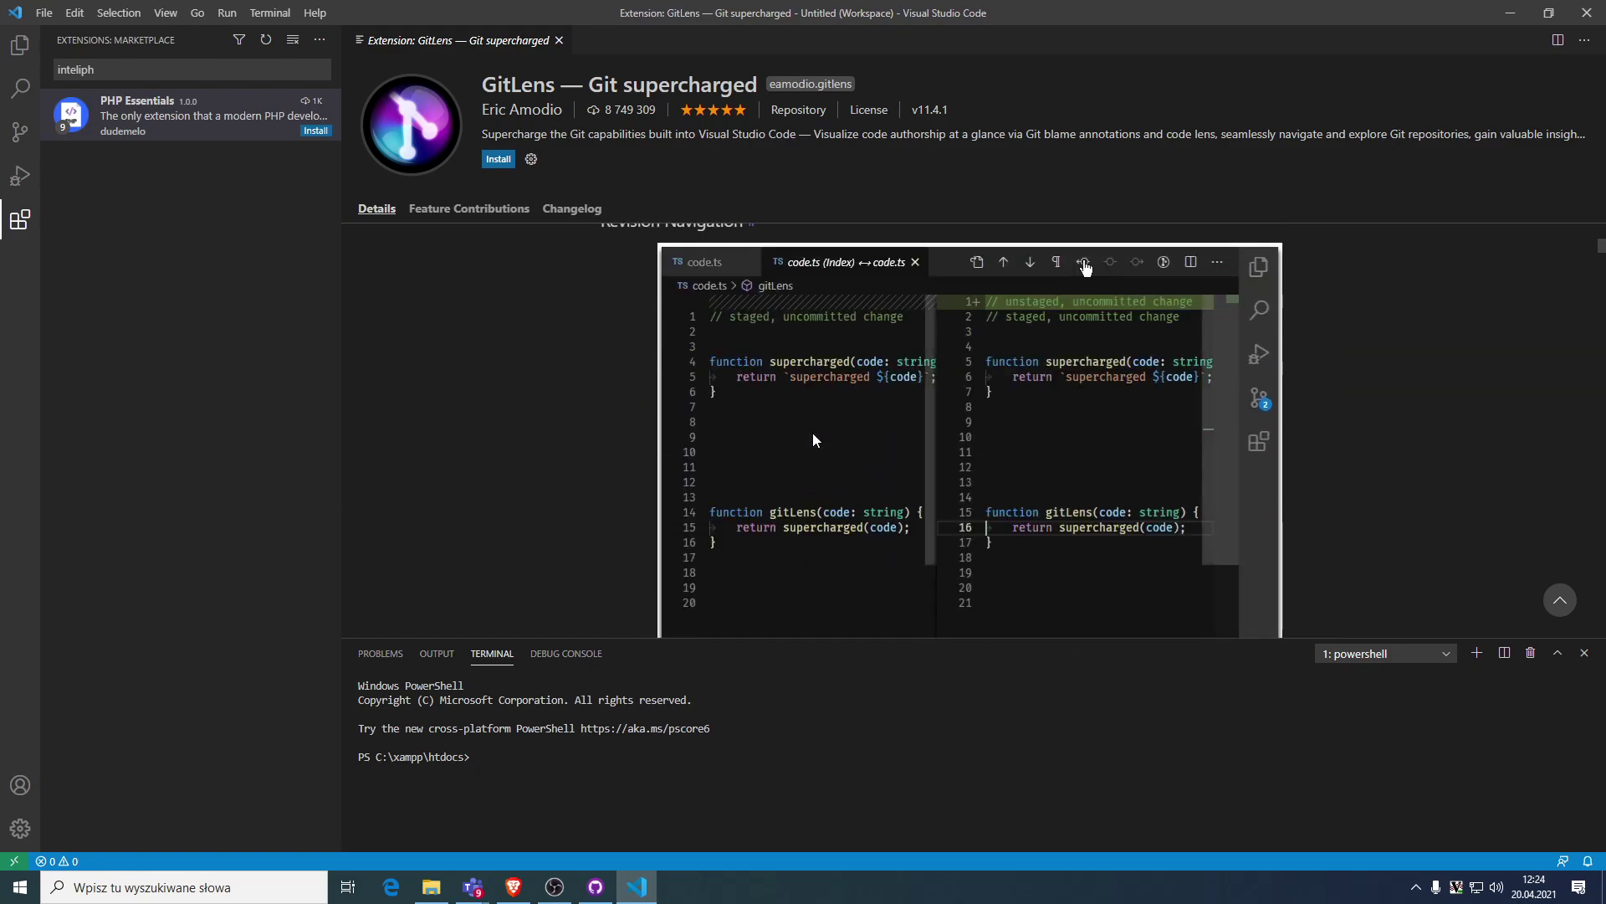
scroll(814, 428, "down", 7)
scroll(733, 418, "up", 4)
scroll(735, 384, "up", 5)
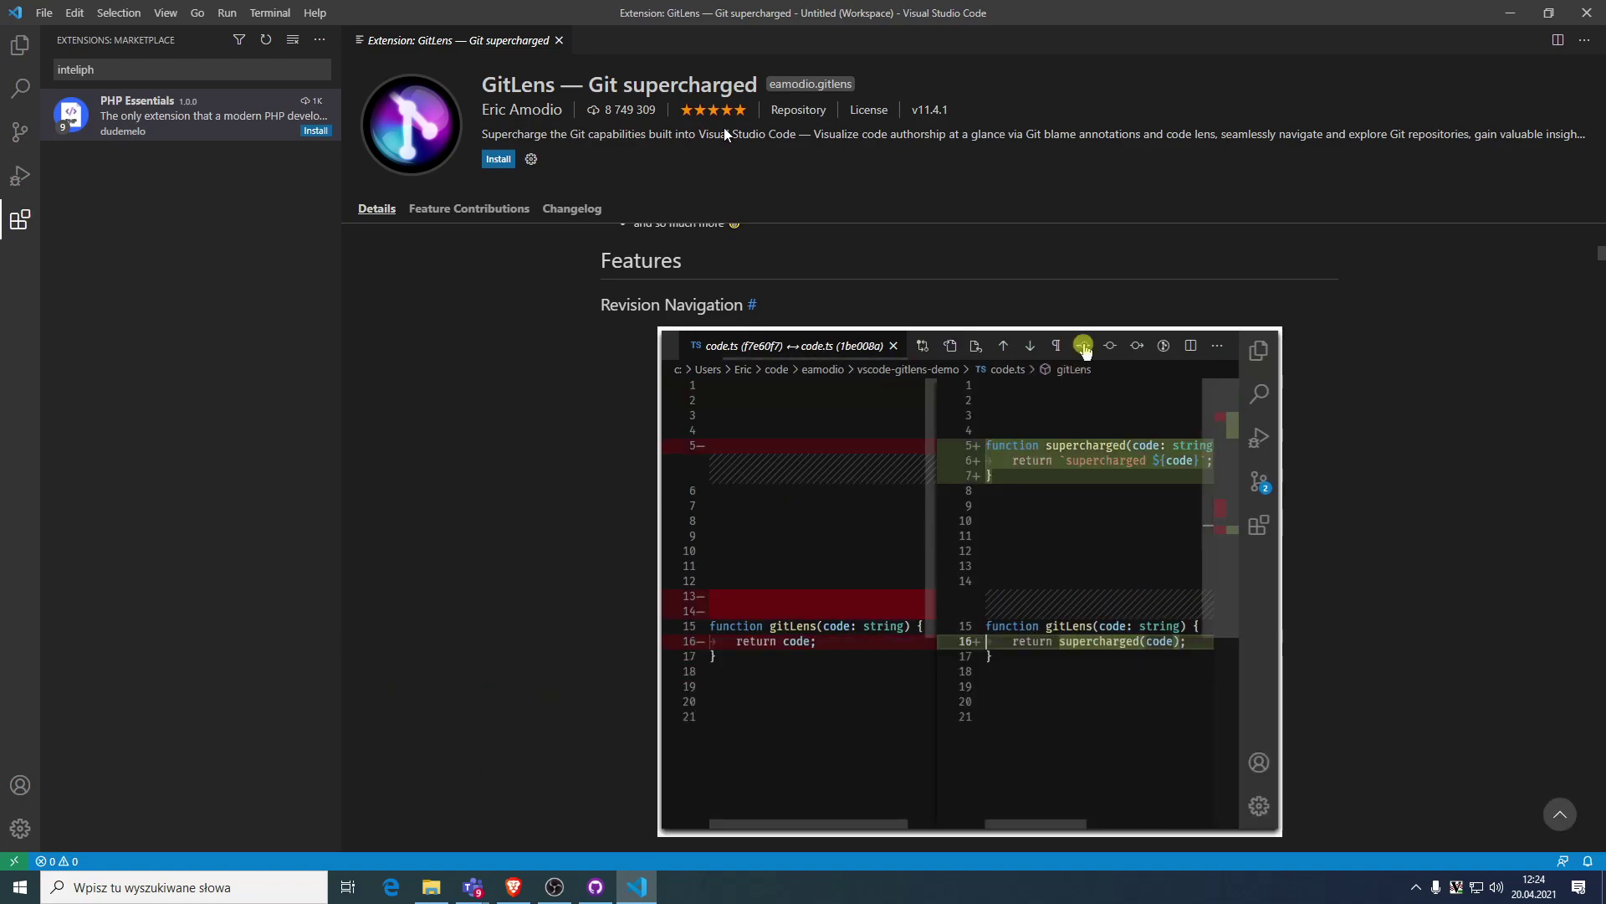
left_click(498, 159)
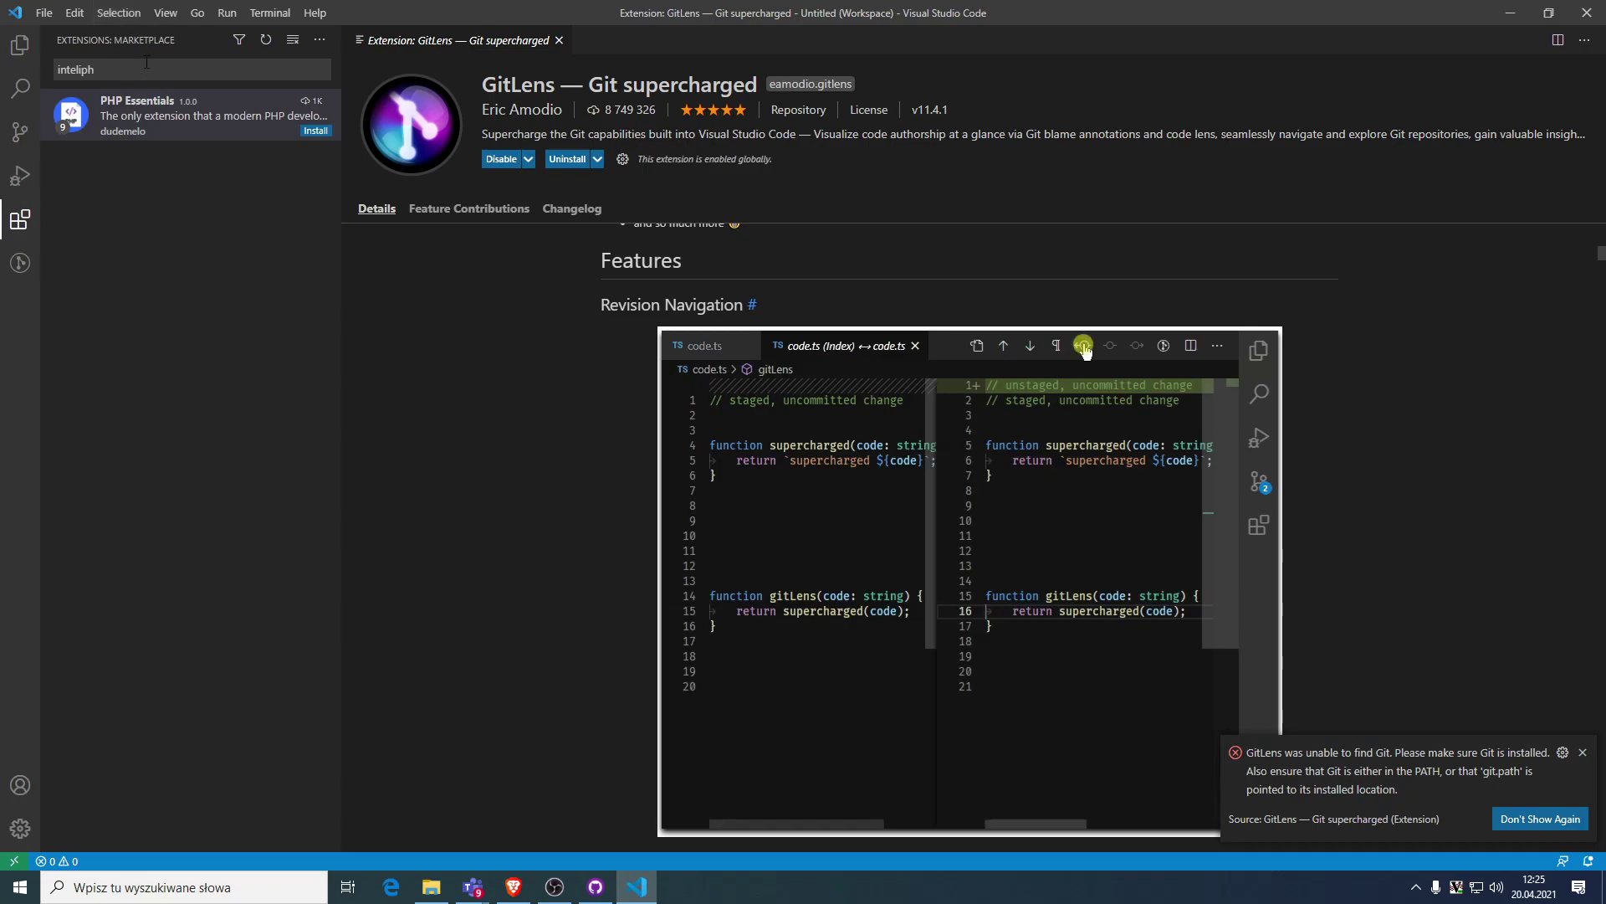
Search the extension marketplace for "git" and dismiss the GitLens error notification.
triple_click(112, 68)
type("git")
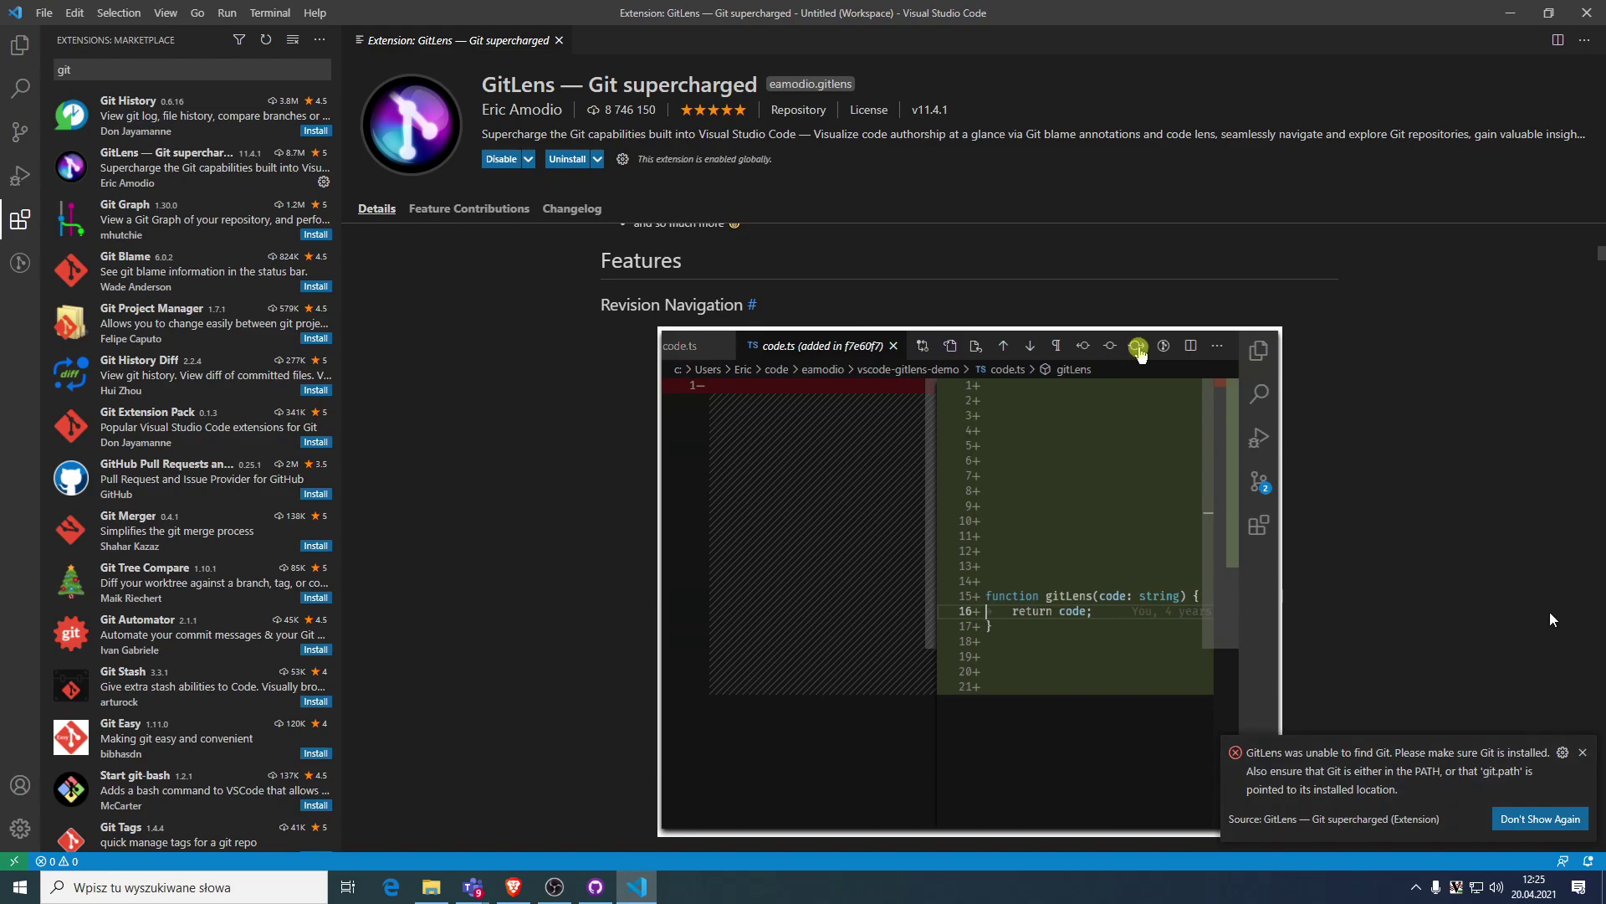
left_click(1583, 753)
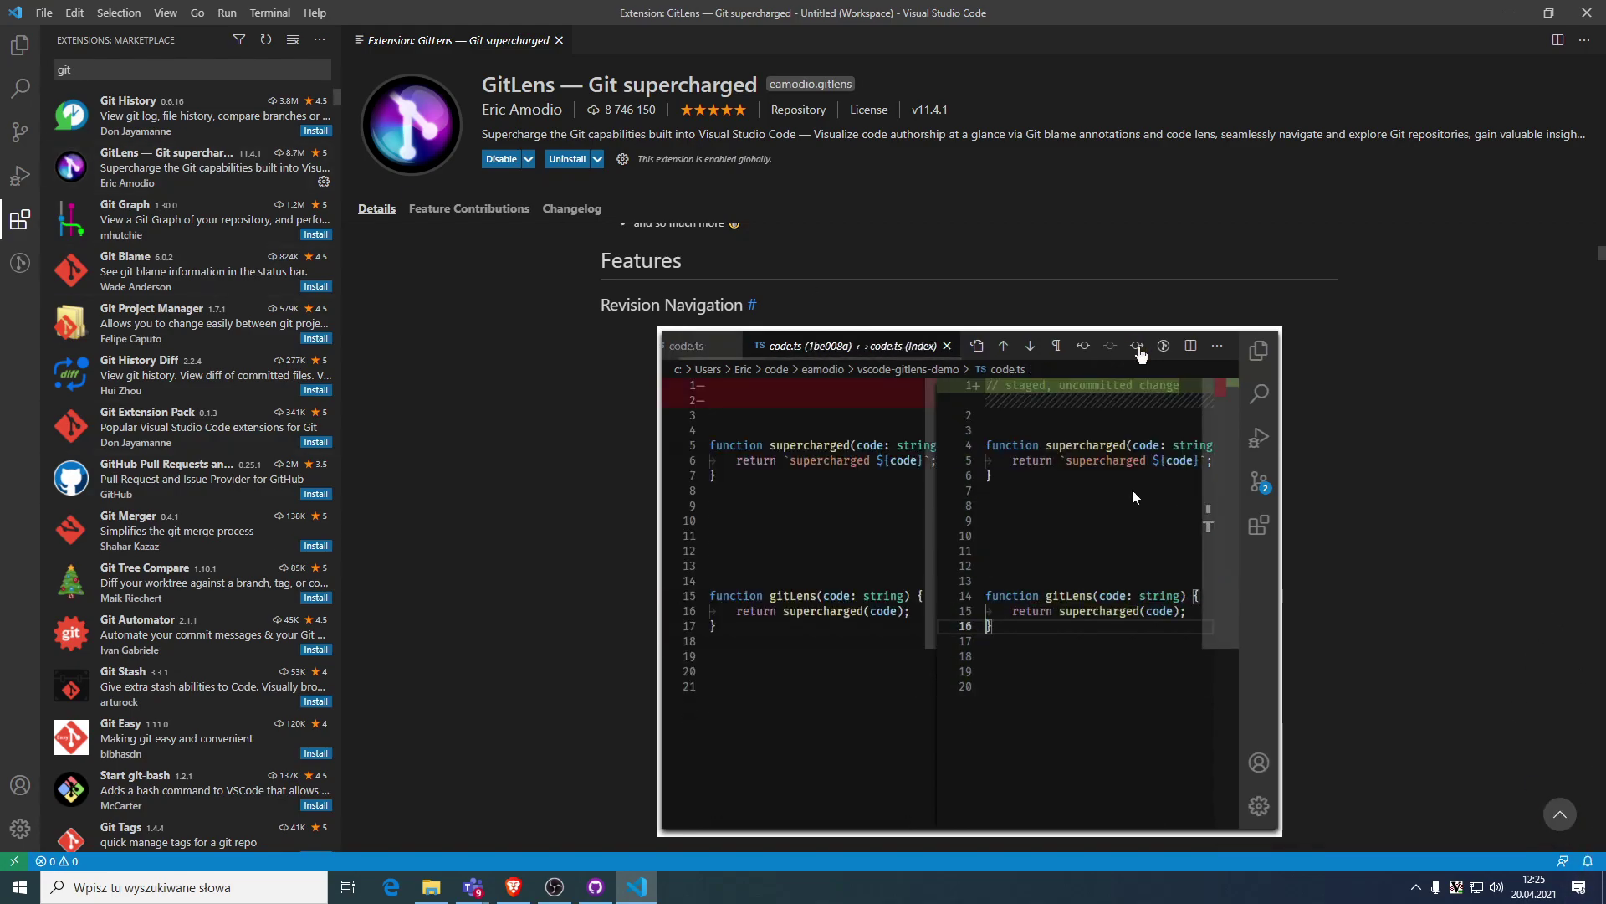
Find GitHub Desktop through a Windows search for "desk" and open its installation folder in File Explorer.
left_click(596, 887)
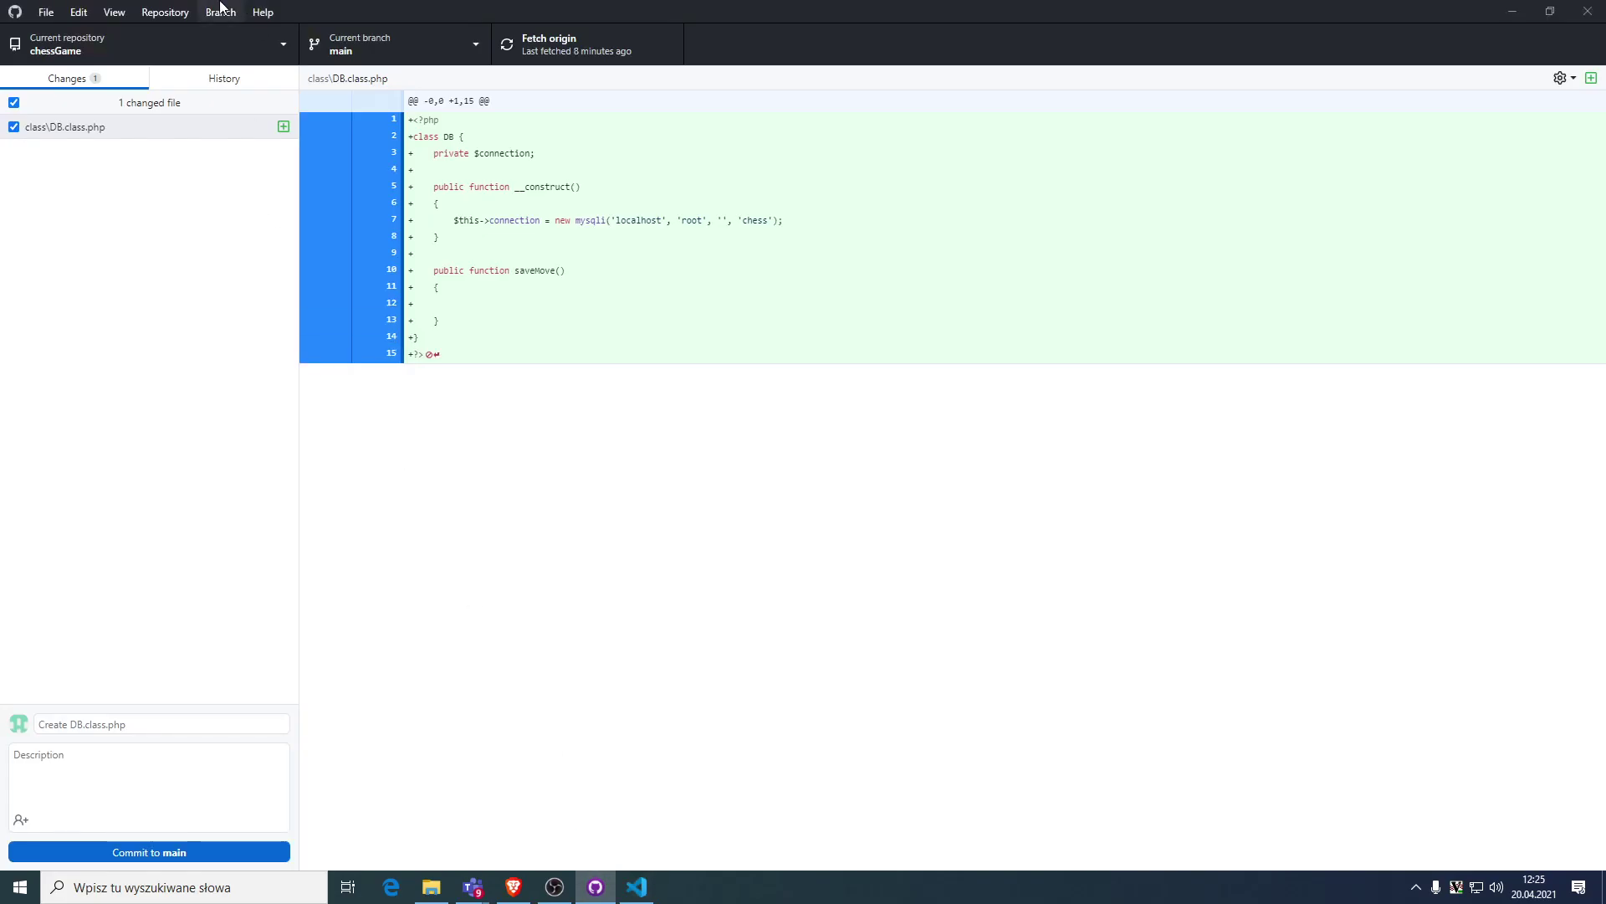
left_click(13, 898)
type("desk")
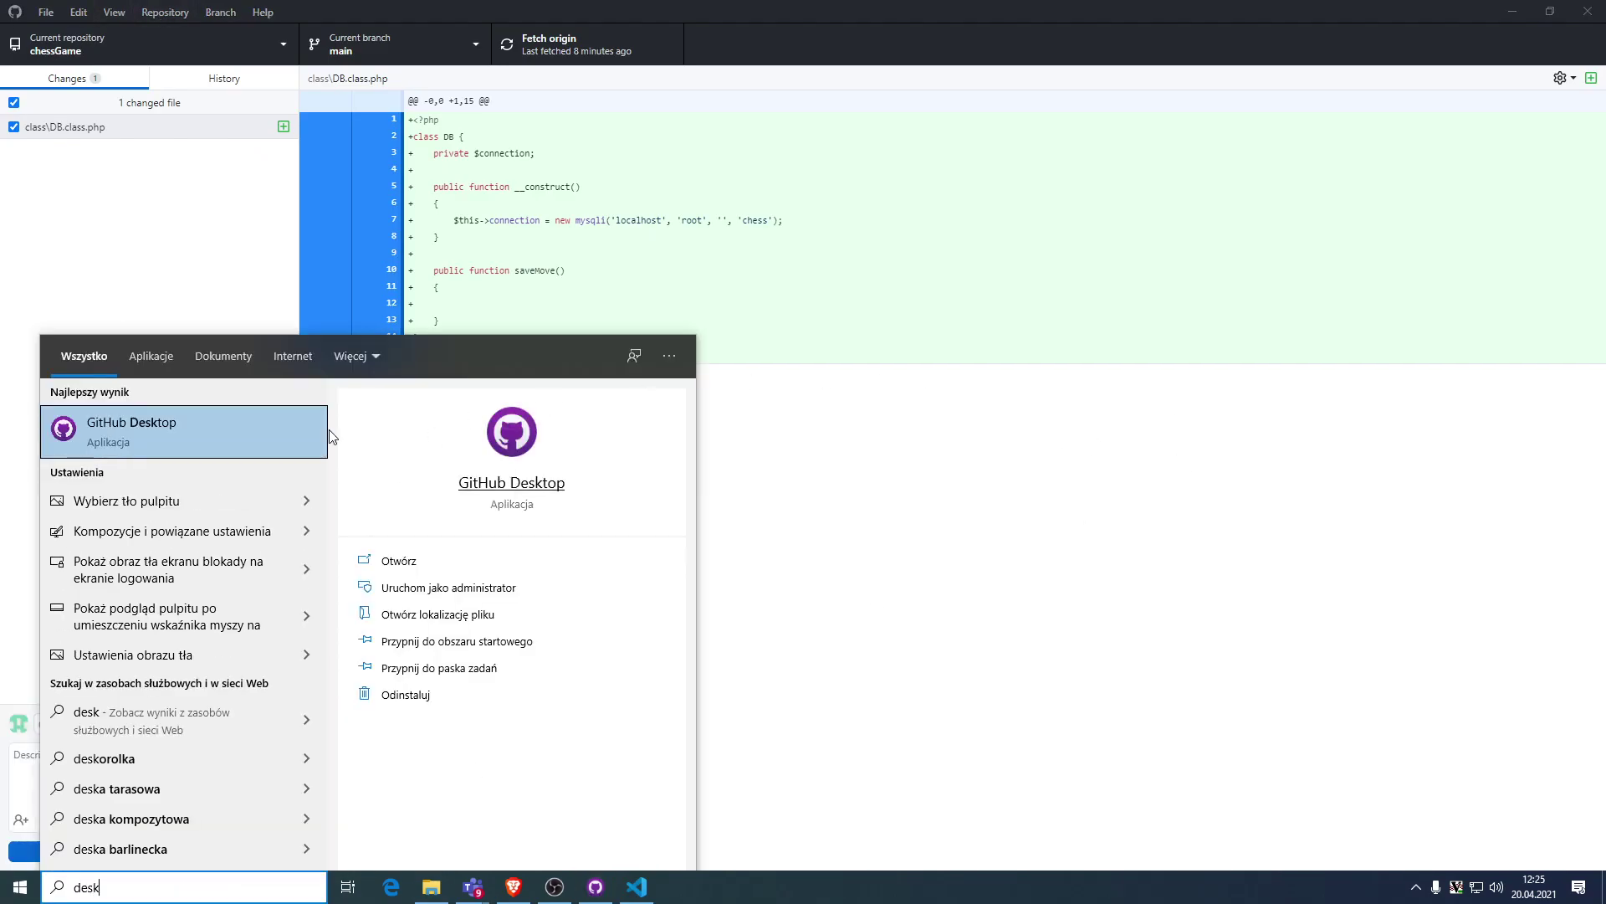
left_click(446, 612)
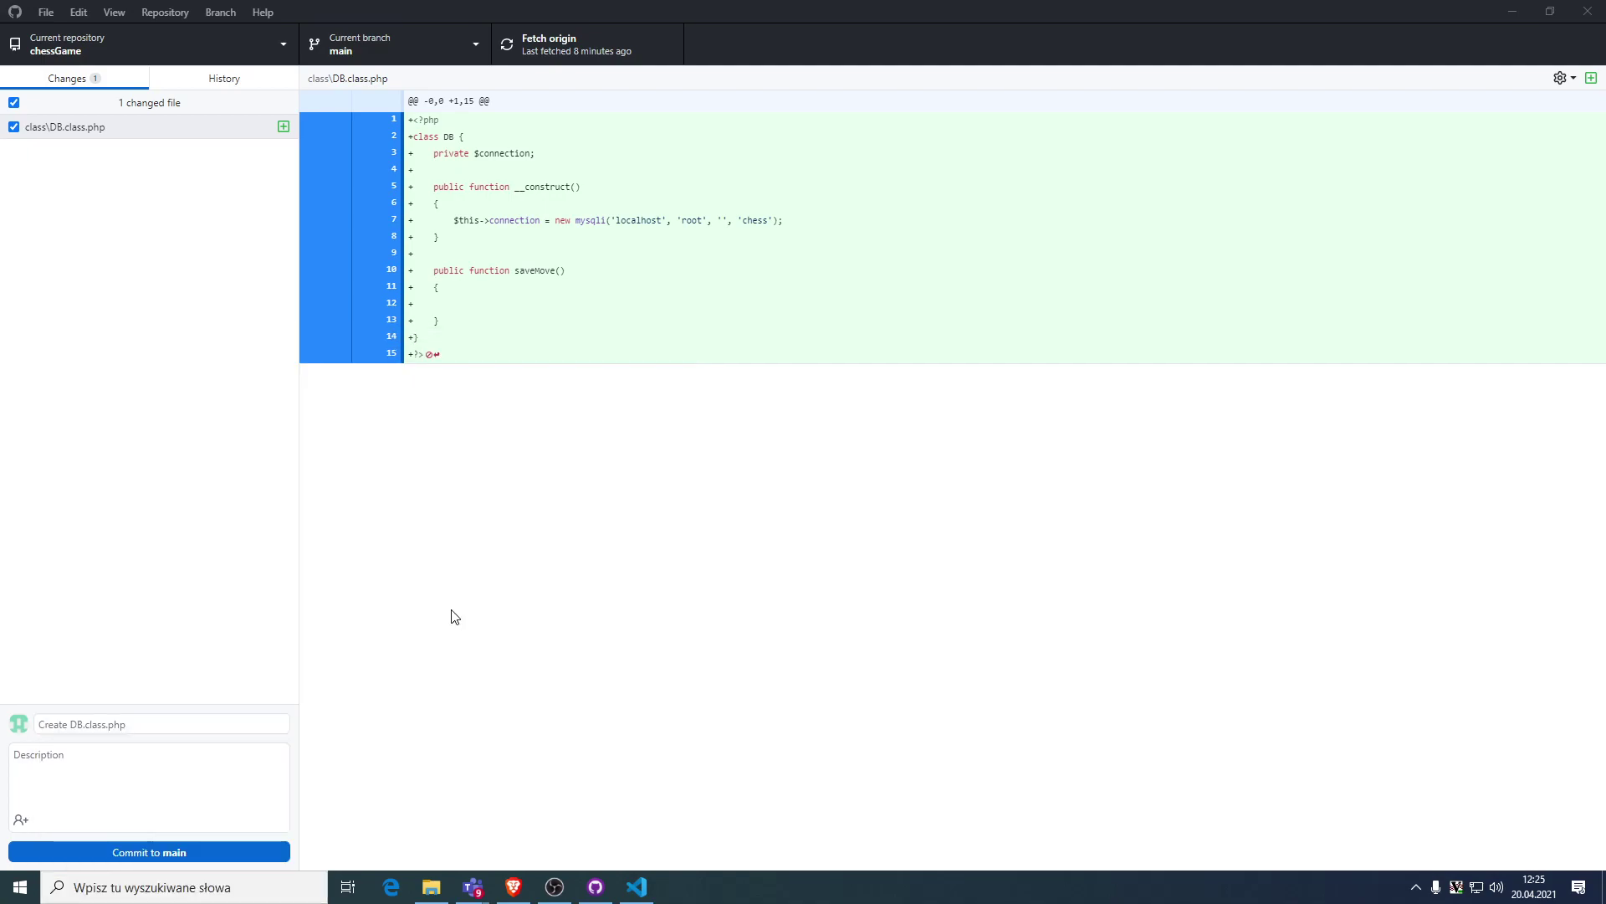
right_click(538, 387)
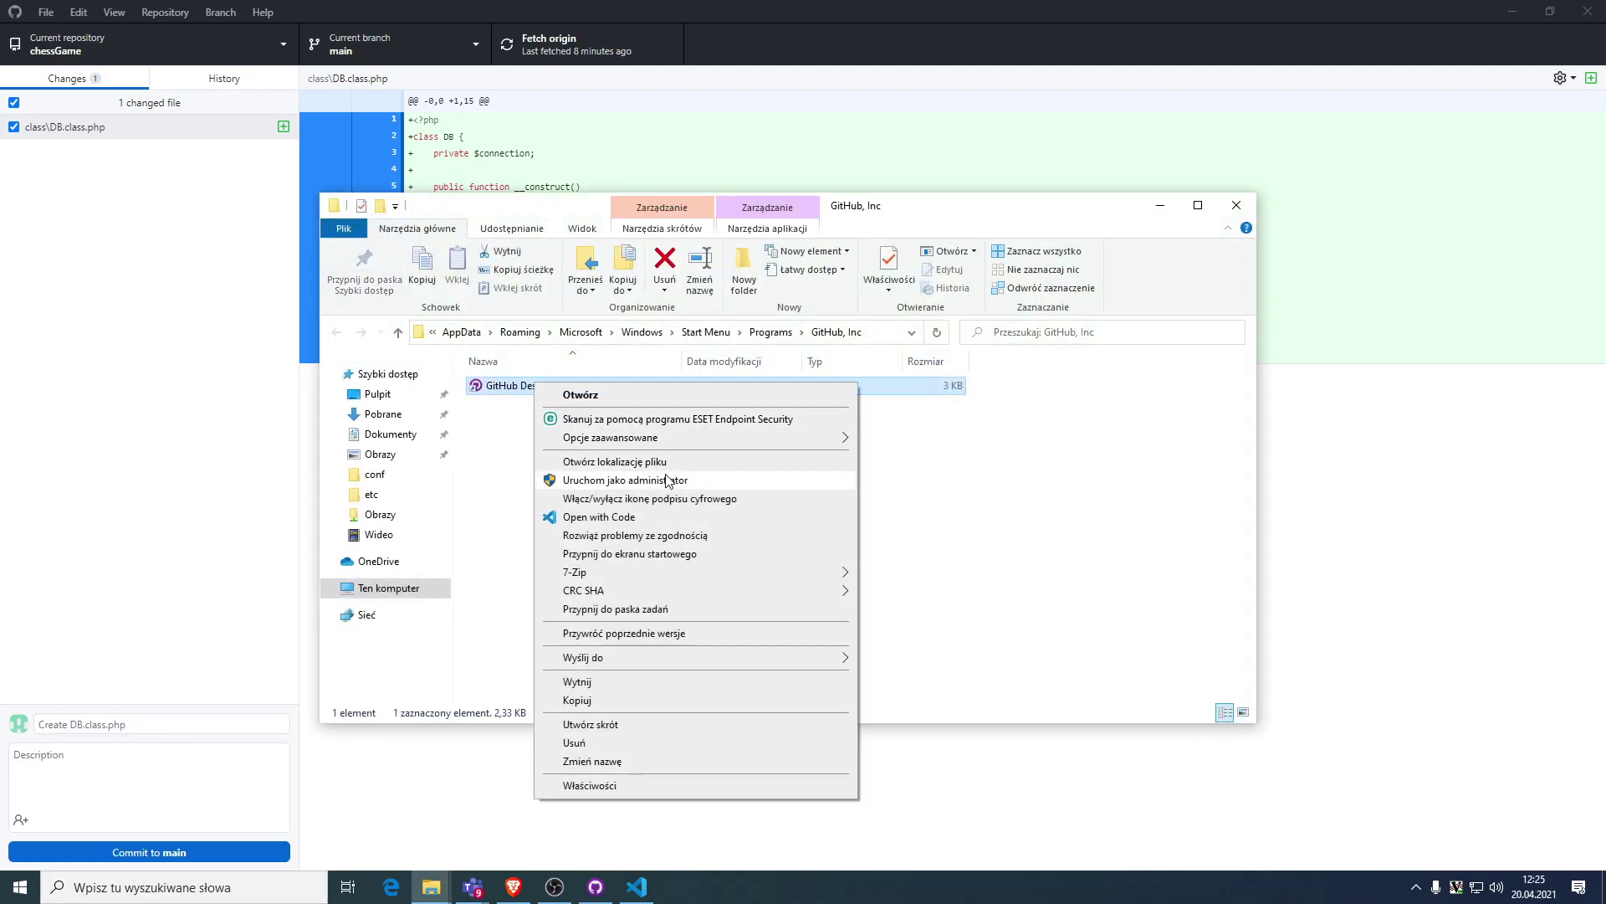
left_click(669, 461)
Examine the bin, app-2.7.2 and app-2.7.1 folders of GitHubDesktop, close File Explorer, and return to Visual Studio Code.
double_click(582, 420)
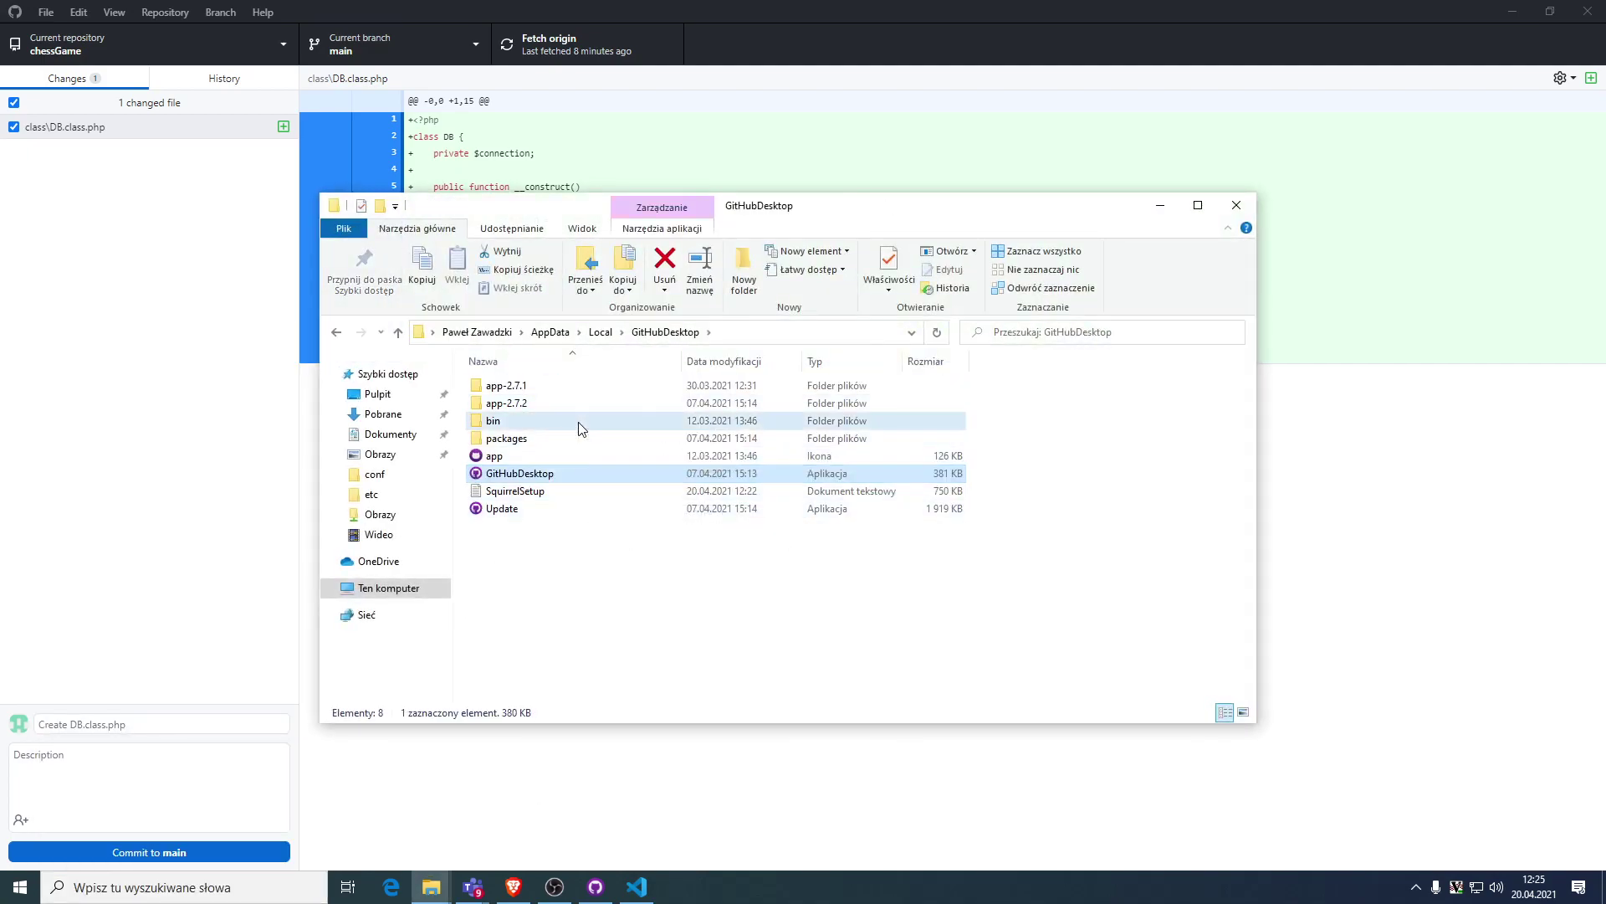
left_click(665, 331)
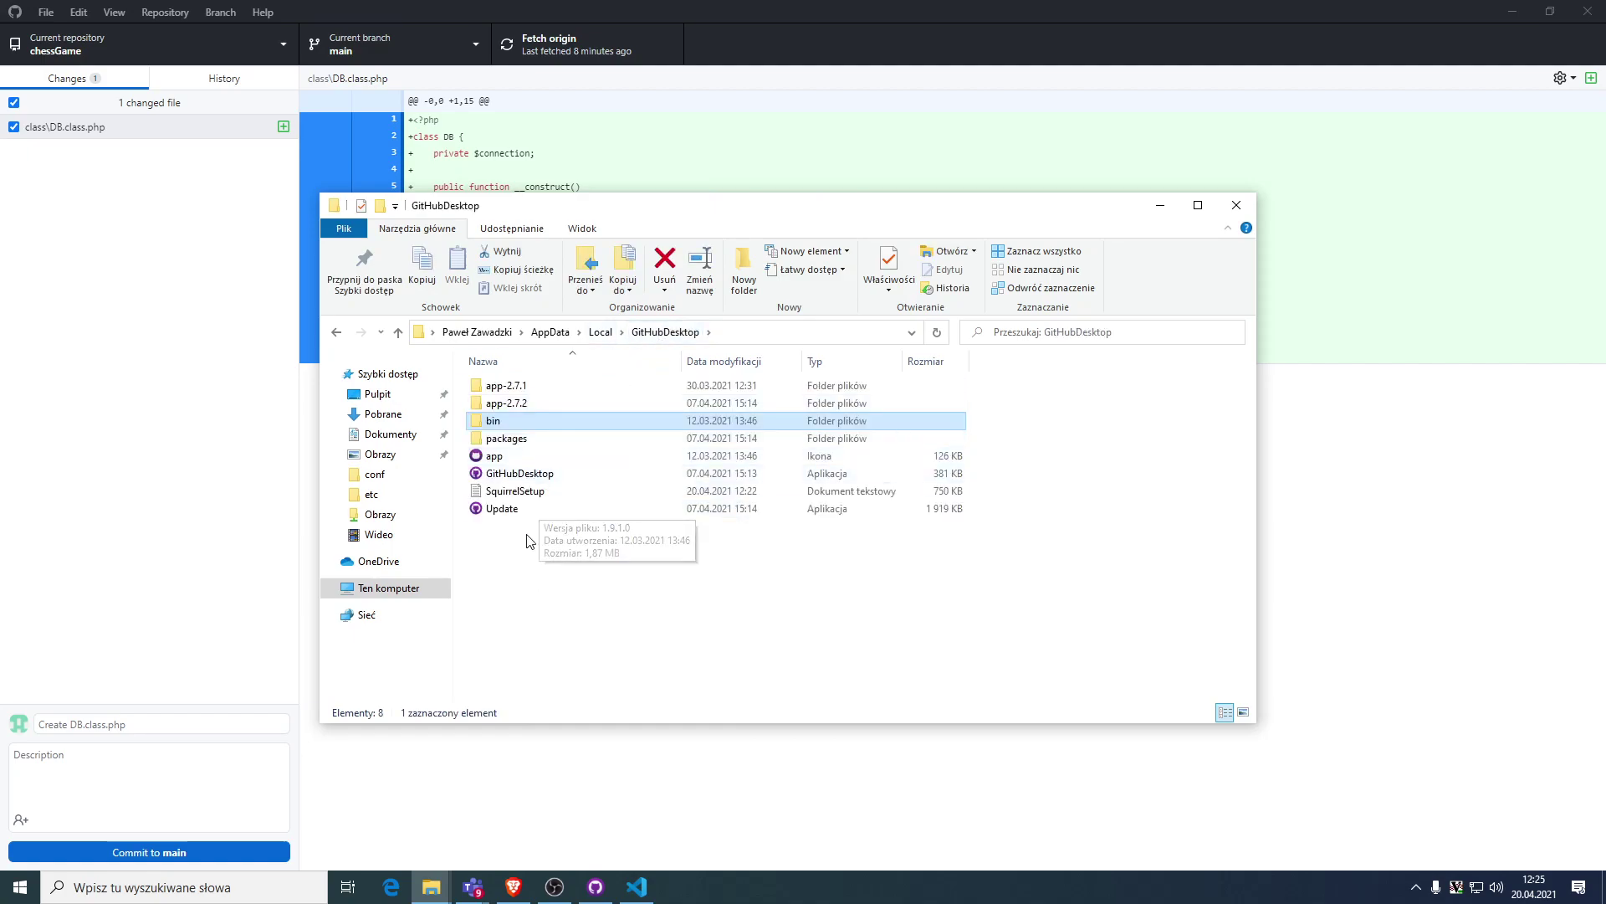
double_click(536, 402)
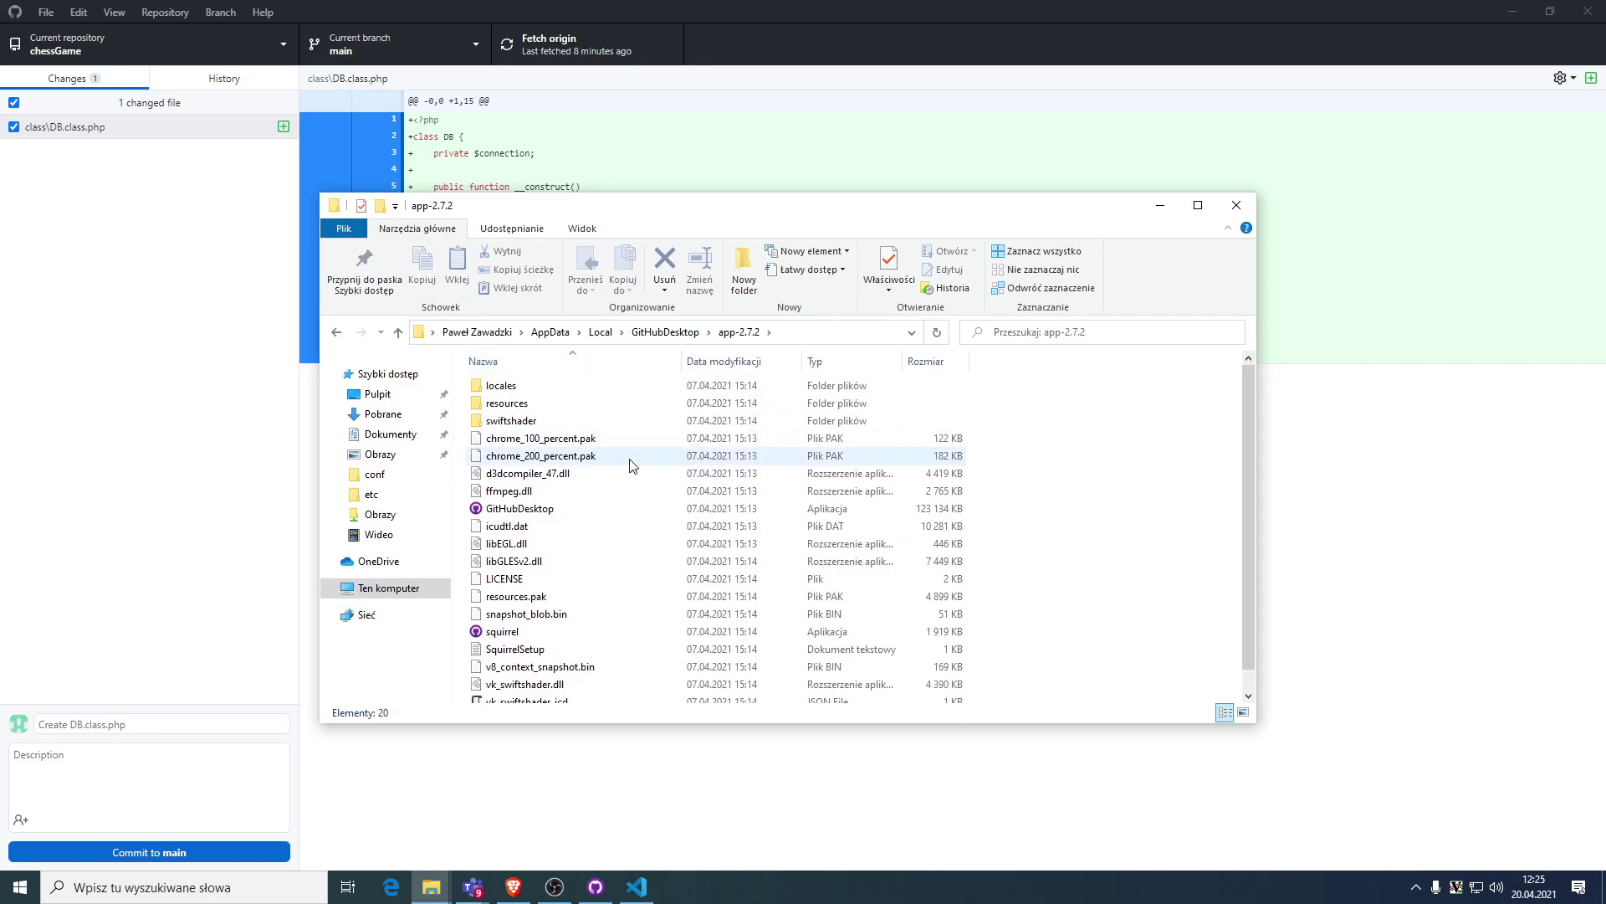
left_click(665, 331)
left_click(519, 386)
double_click(519, 386)
left_click(661, 331)
left_click(601, 332)
left_click(1271, 172)
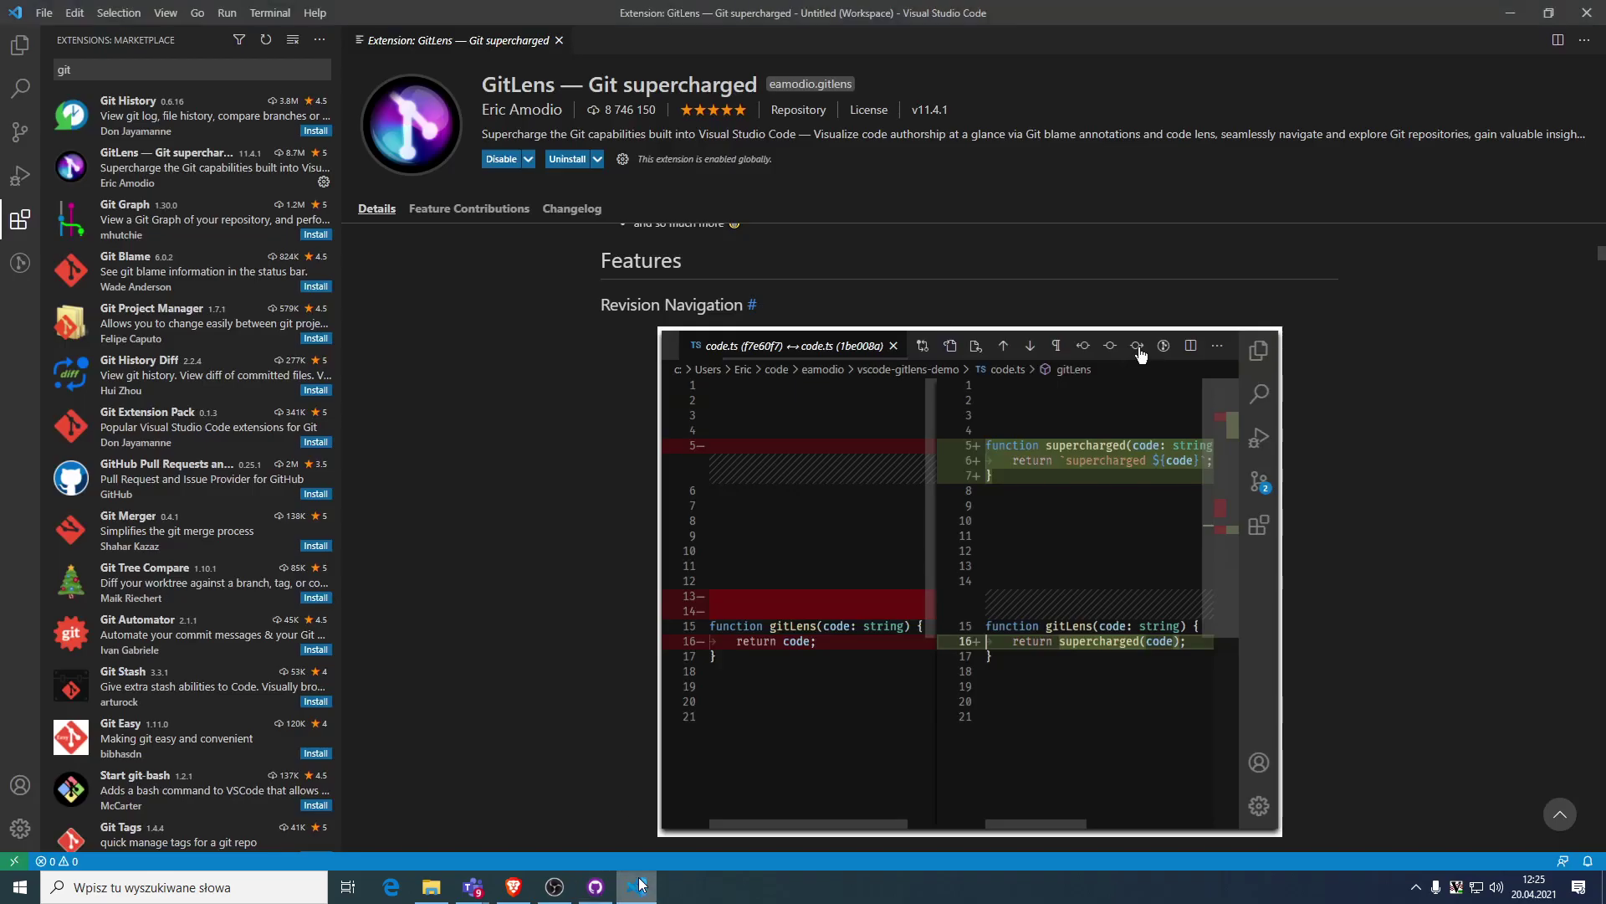
left_click(636, 886)
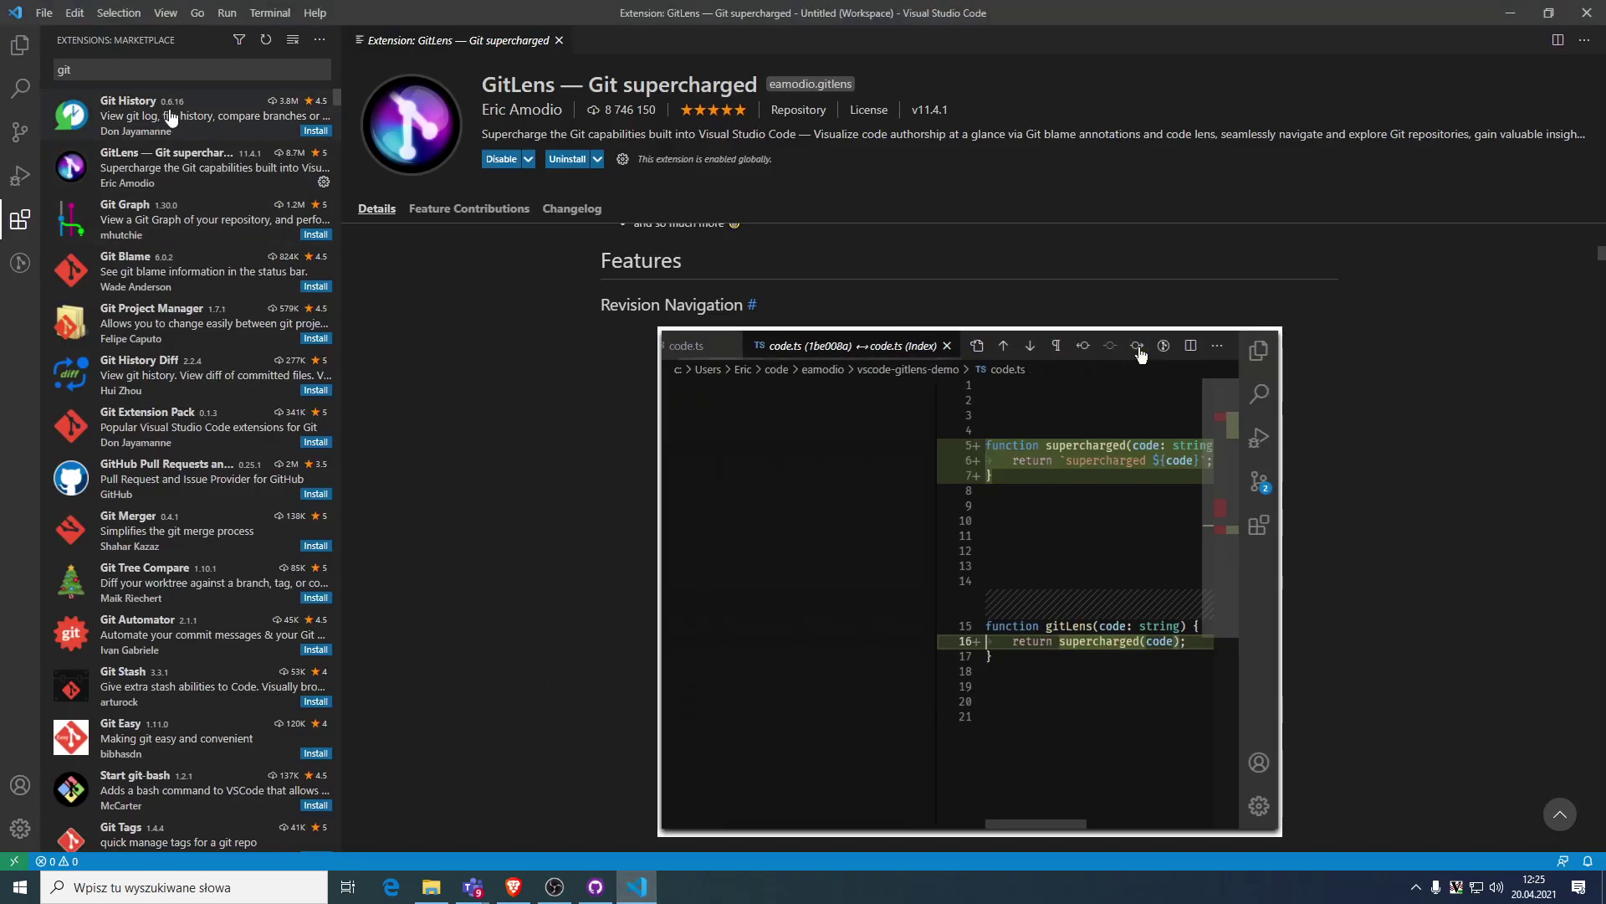
Review the introduction of the GitLens details, then find commands matching "git" and run View: Show GitLens.
left_click(159, 177)
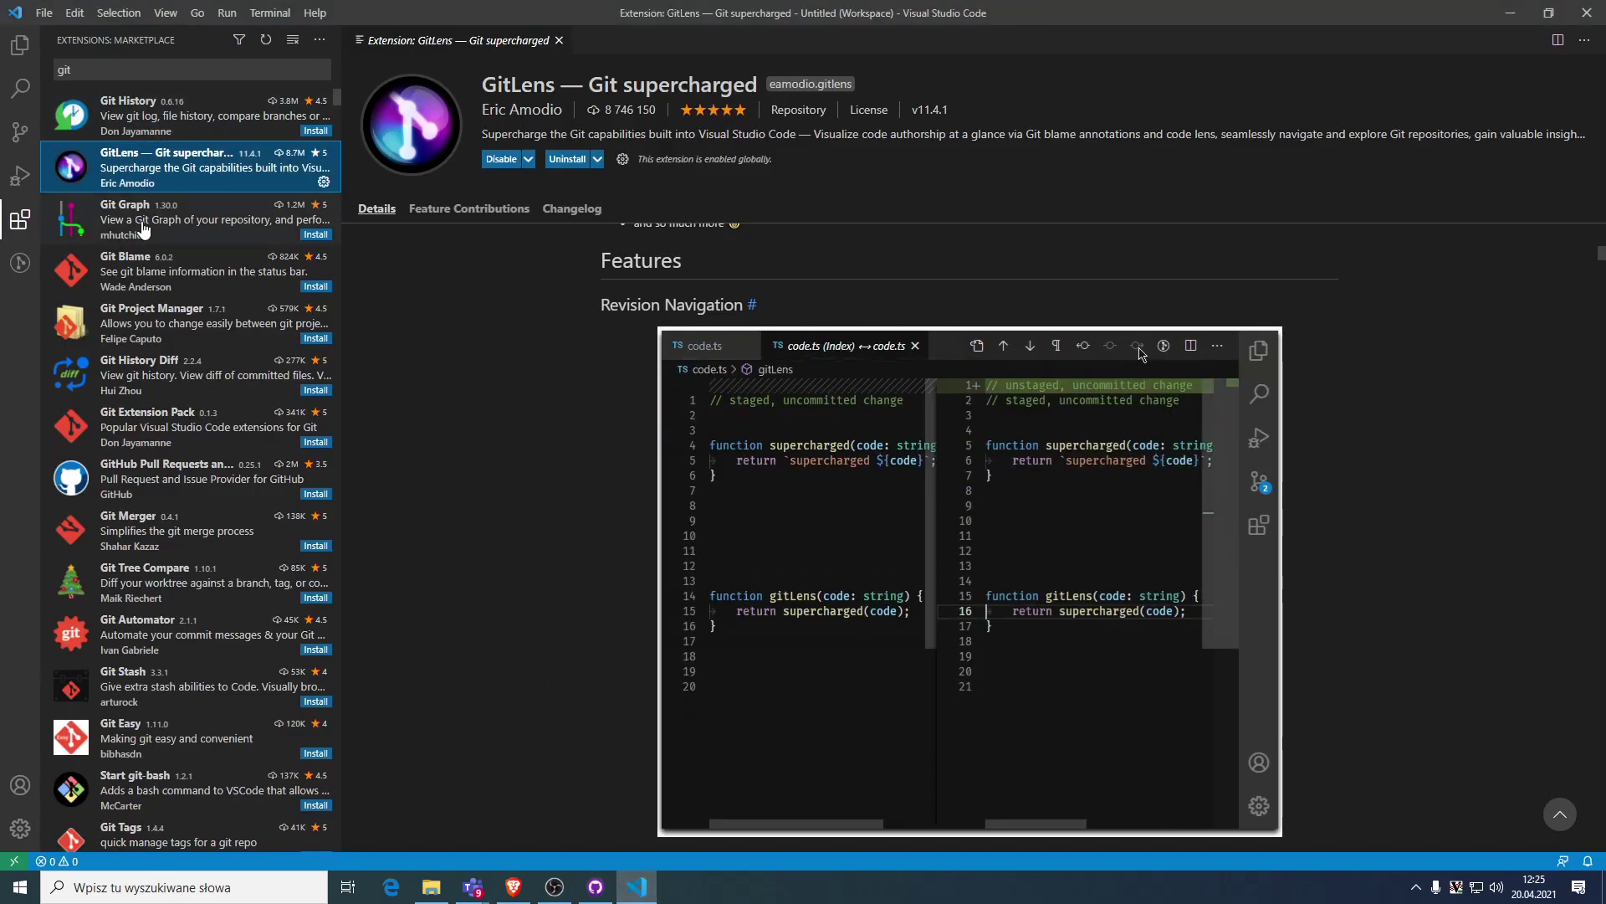
scroll(623, 548, "up", 10)
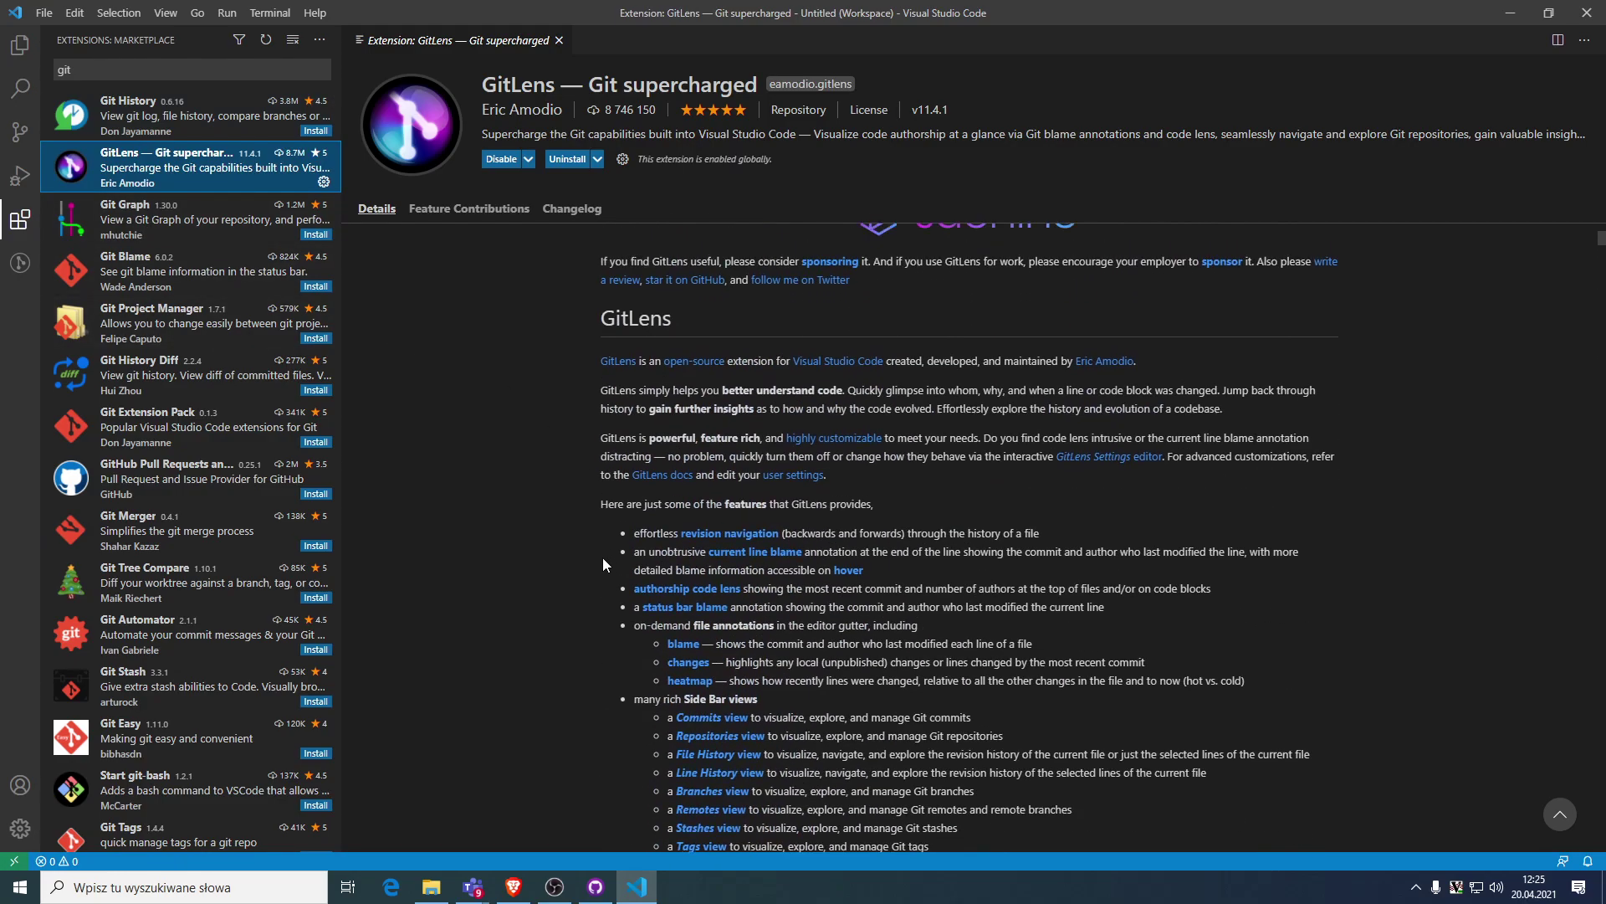
scroll(570, 530, "up", 2)
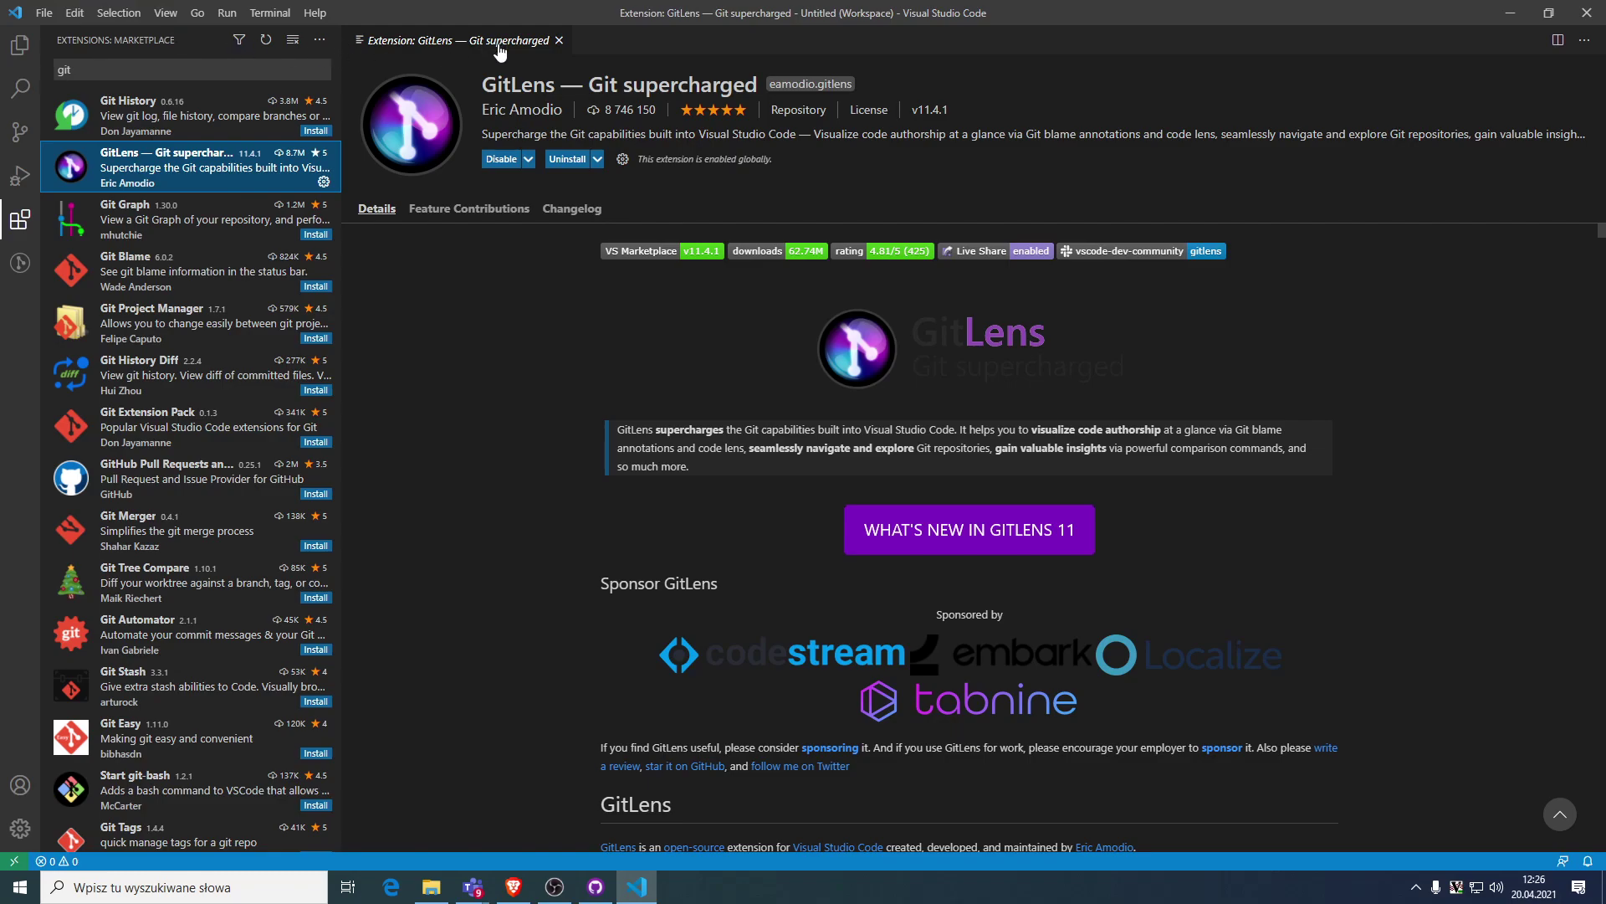
key("ctrl+shift+p")
type("git")
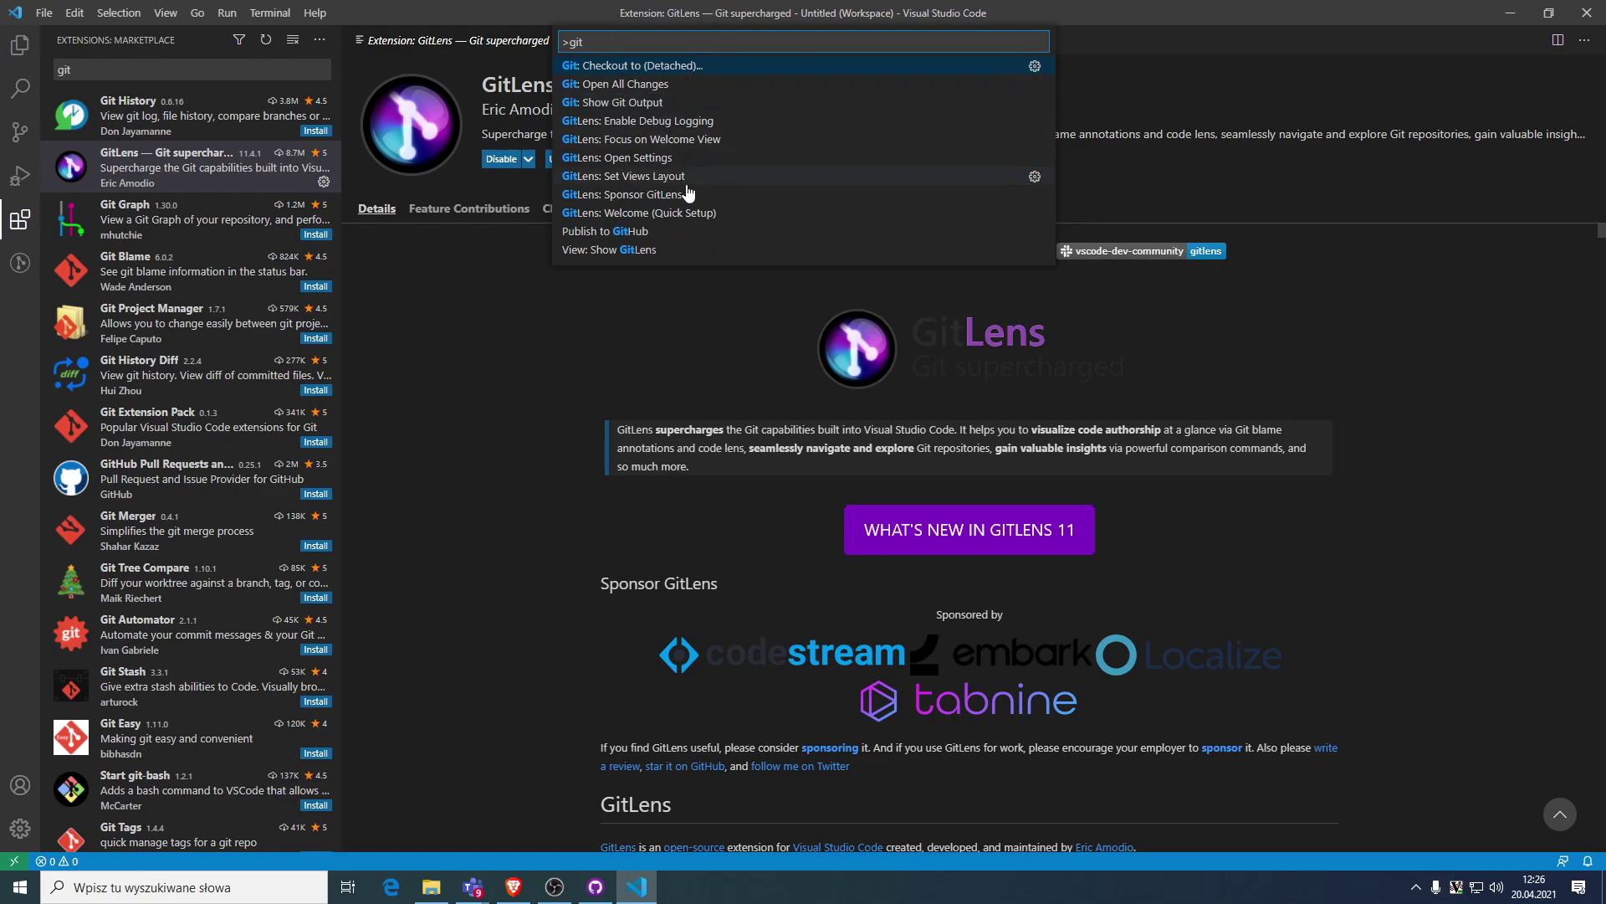
left_click(661, 251)
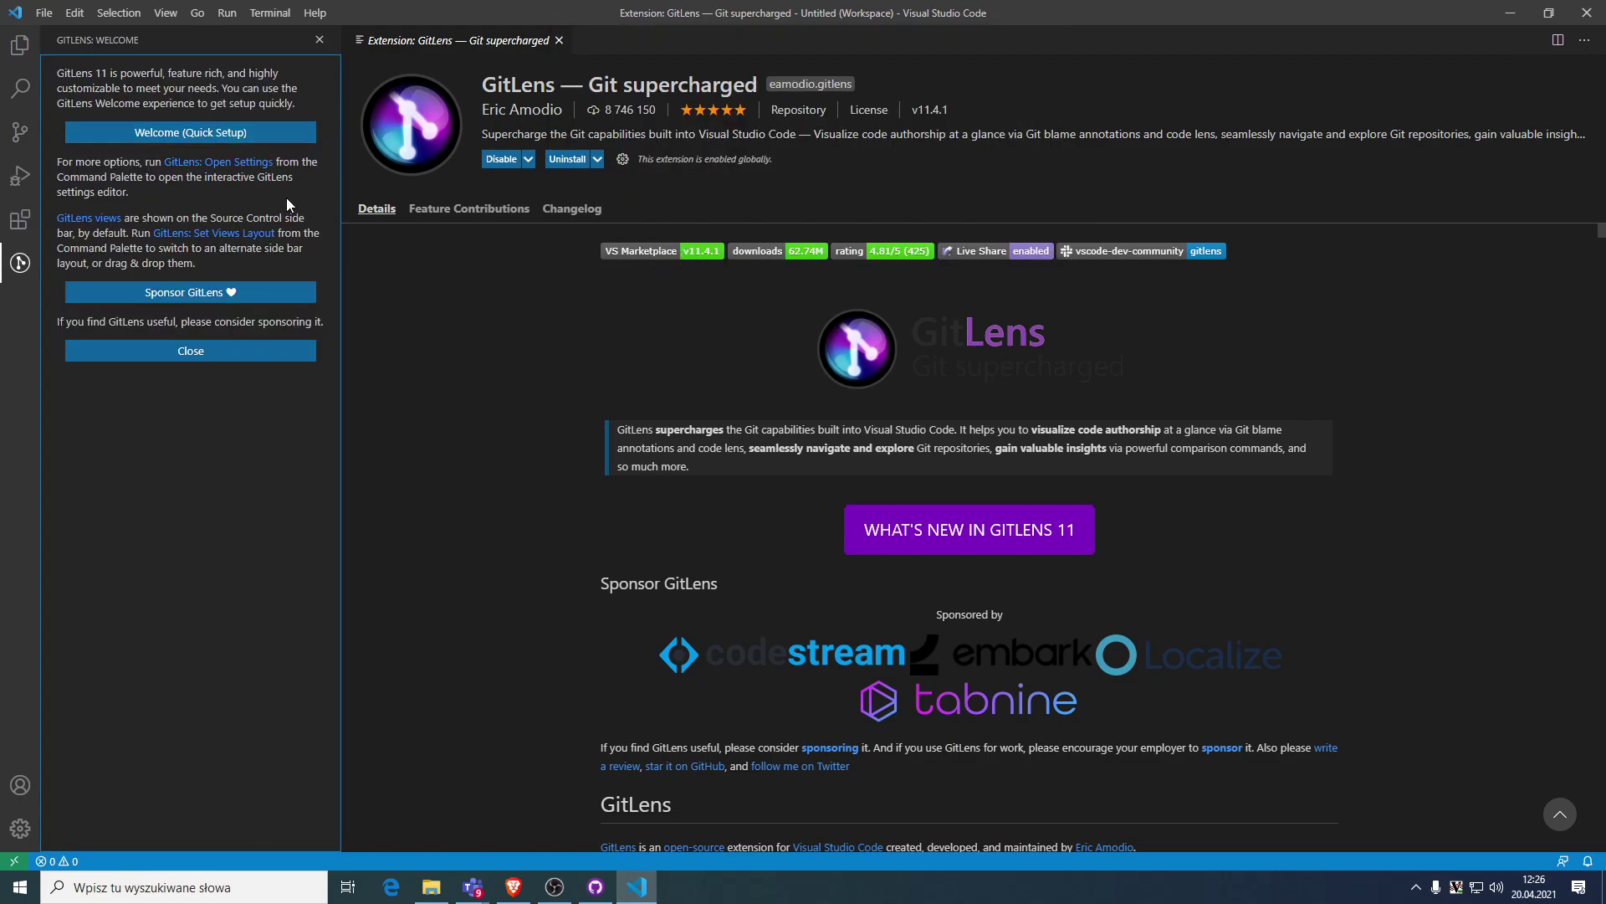
Try to open GitLens Welcome (Quick Setup) and GitLens: Open Settings, then close the extension details and try closing the welcome view.
left_click(185, 132)
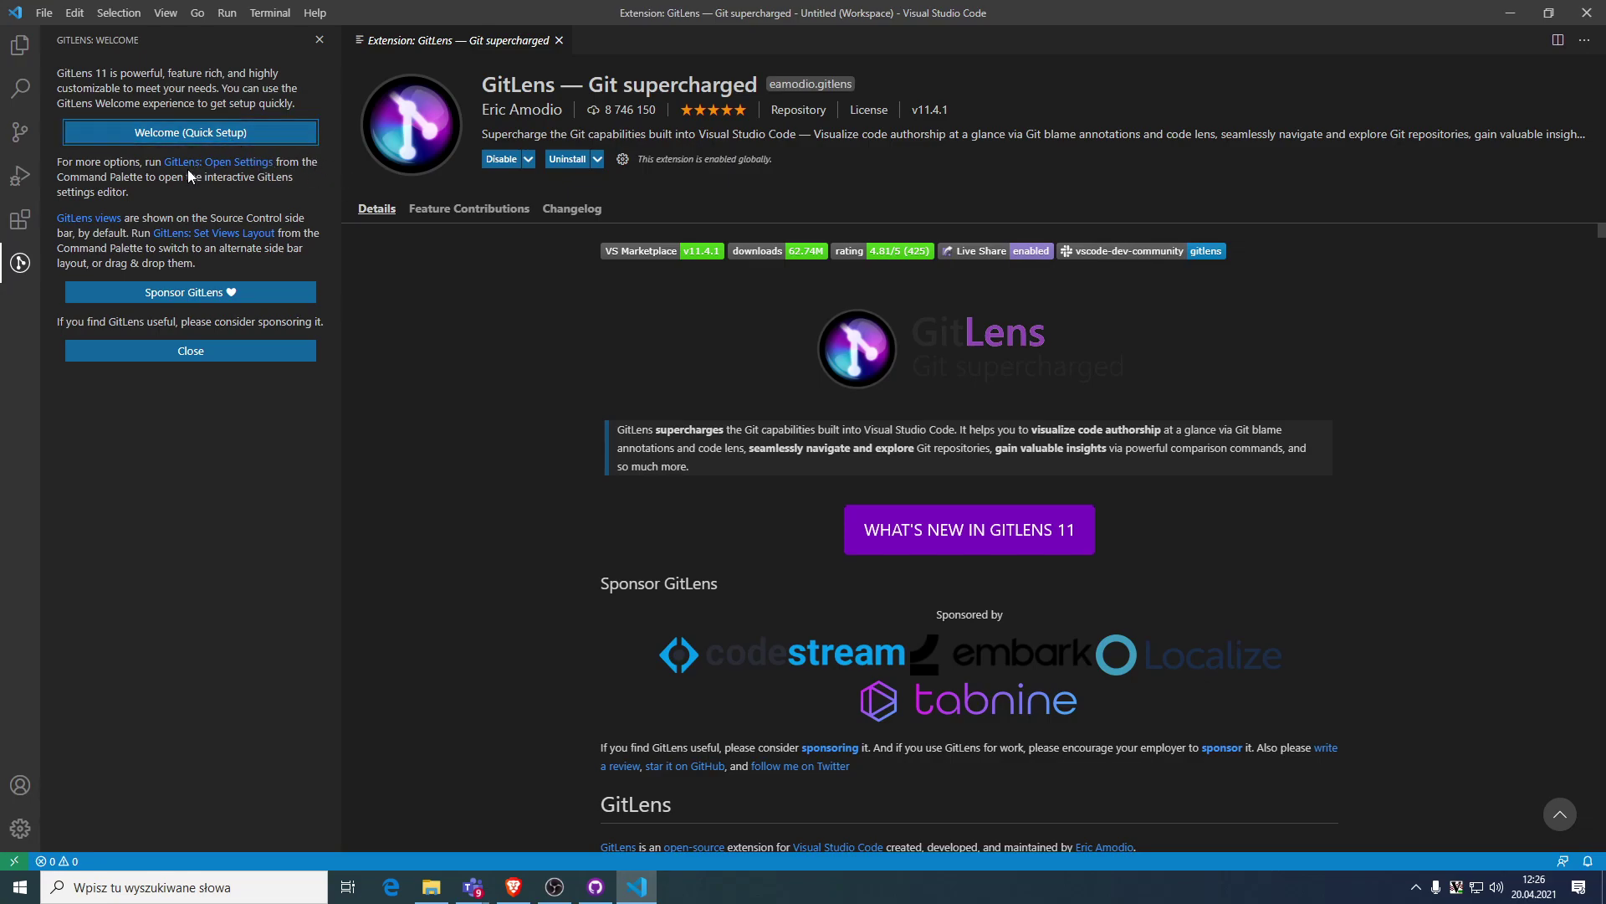
left_click(263, 164)
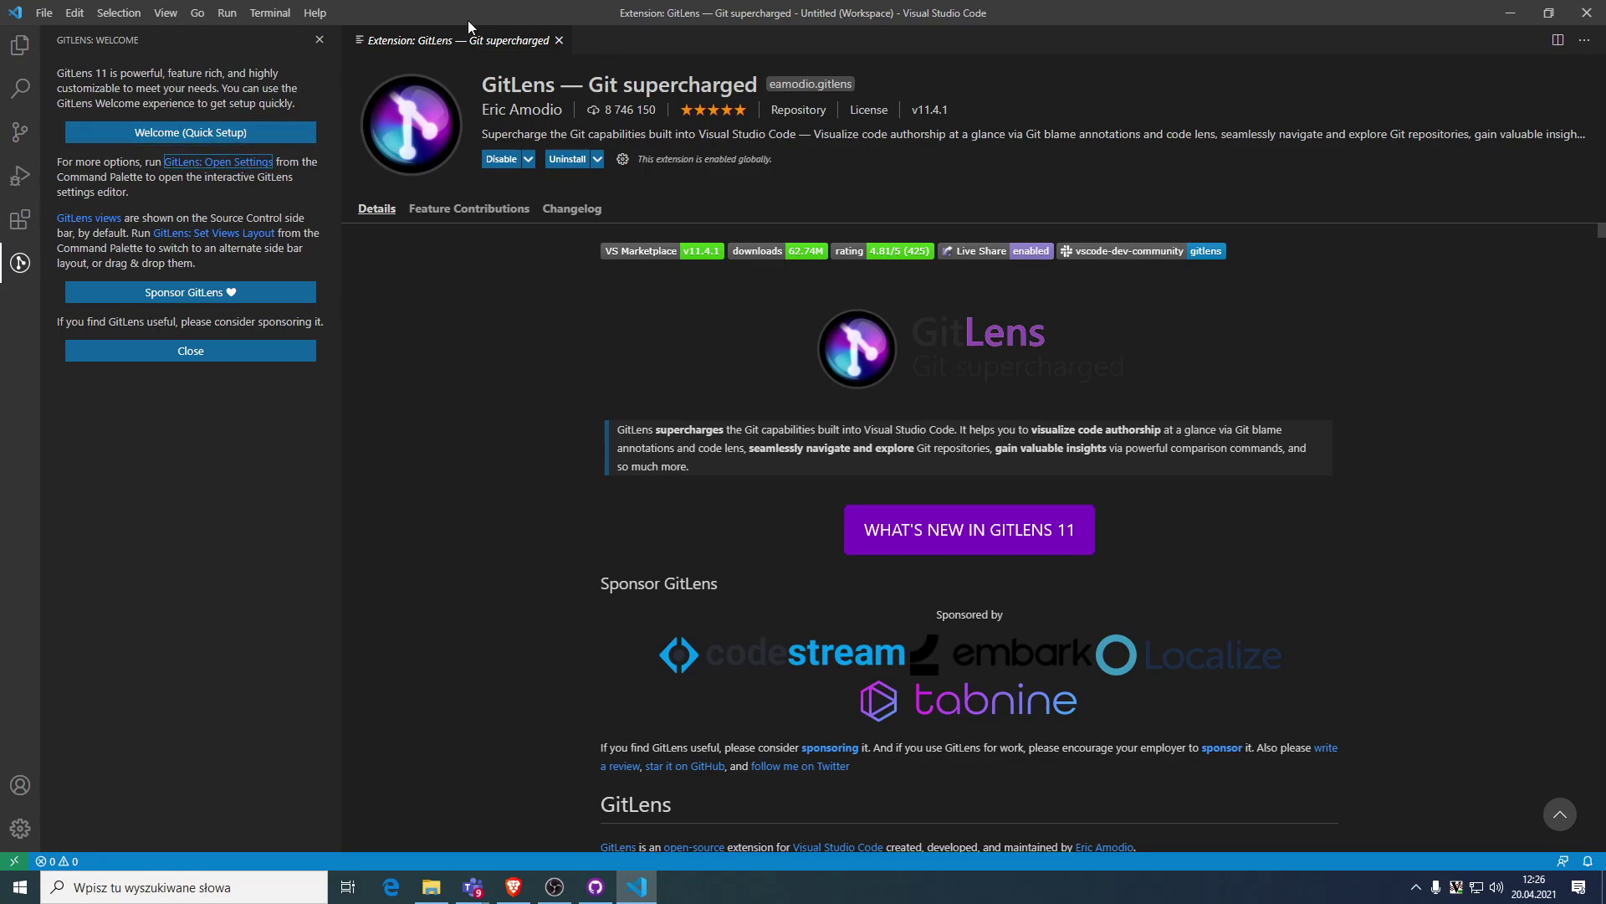
left_click(196, 173)
left_click(197, 164)
left_click(559, 40)
left_click(319, 41)
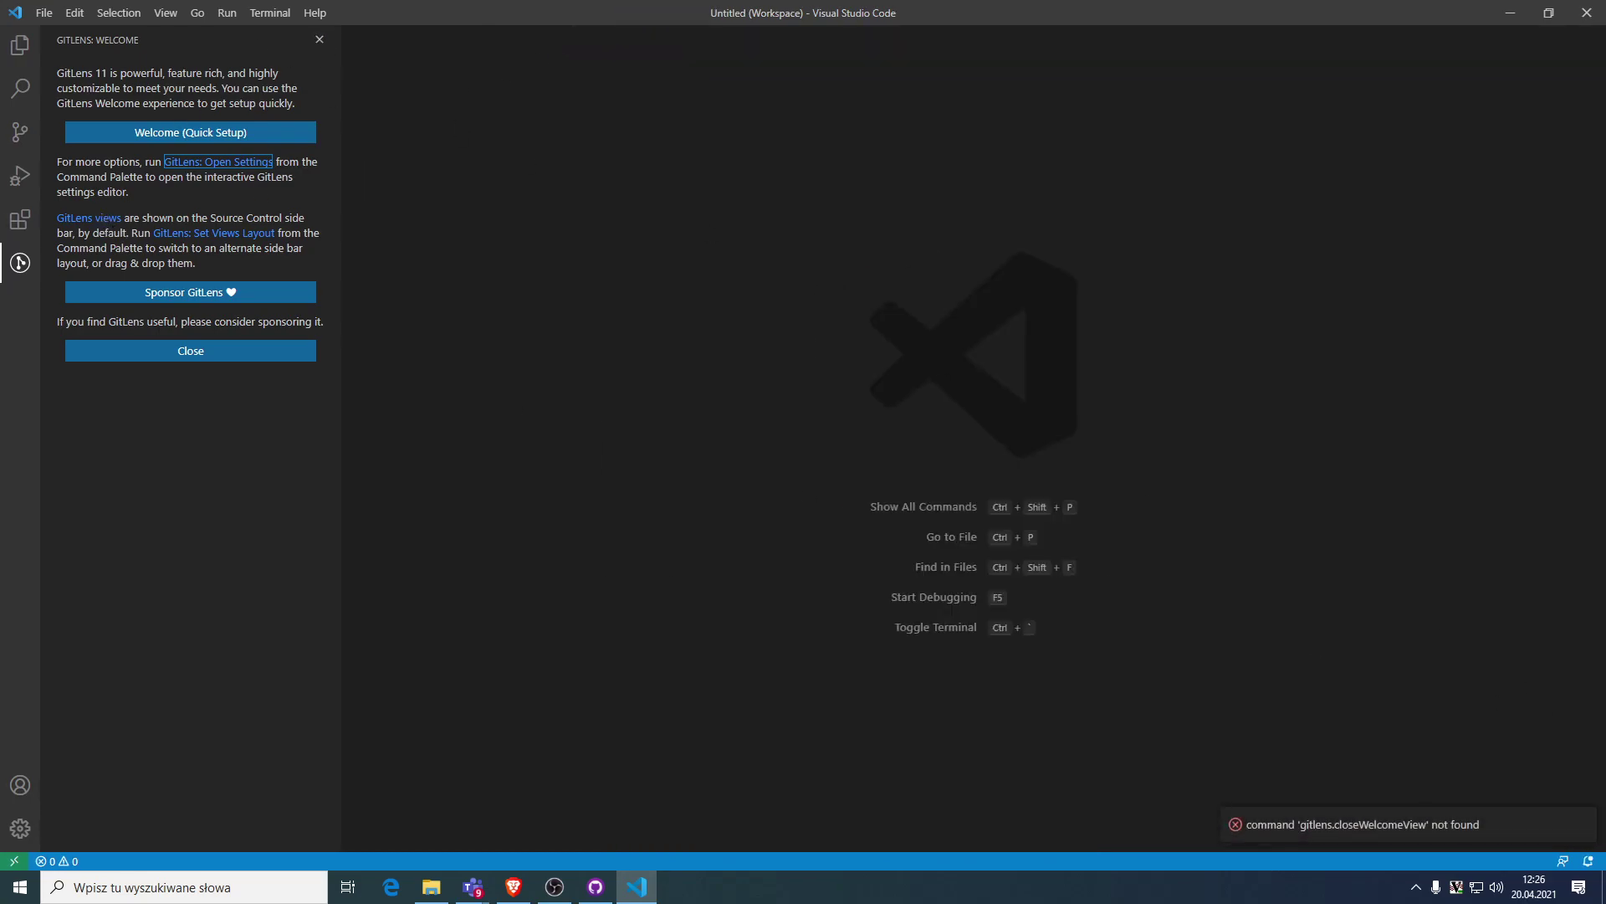
Show the workspace folders in the Explorer, look through the commands matching "git" and try Publish to GitHub.
left_click(20, 45)
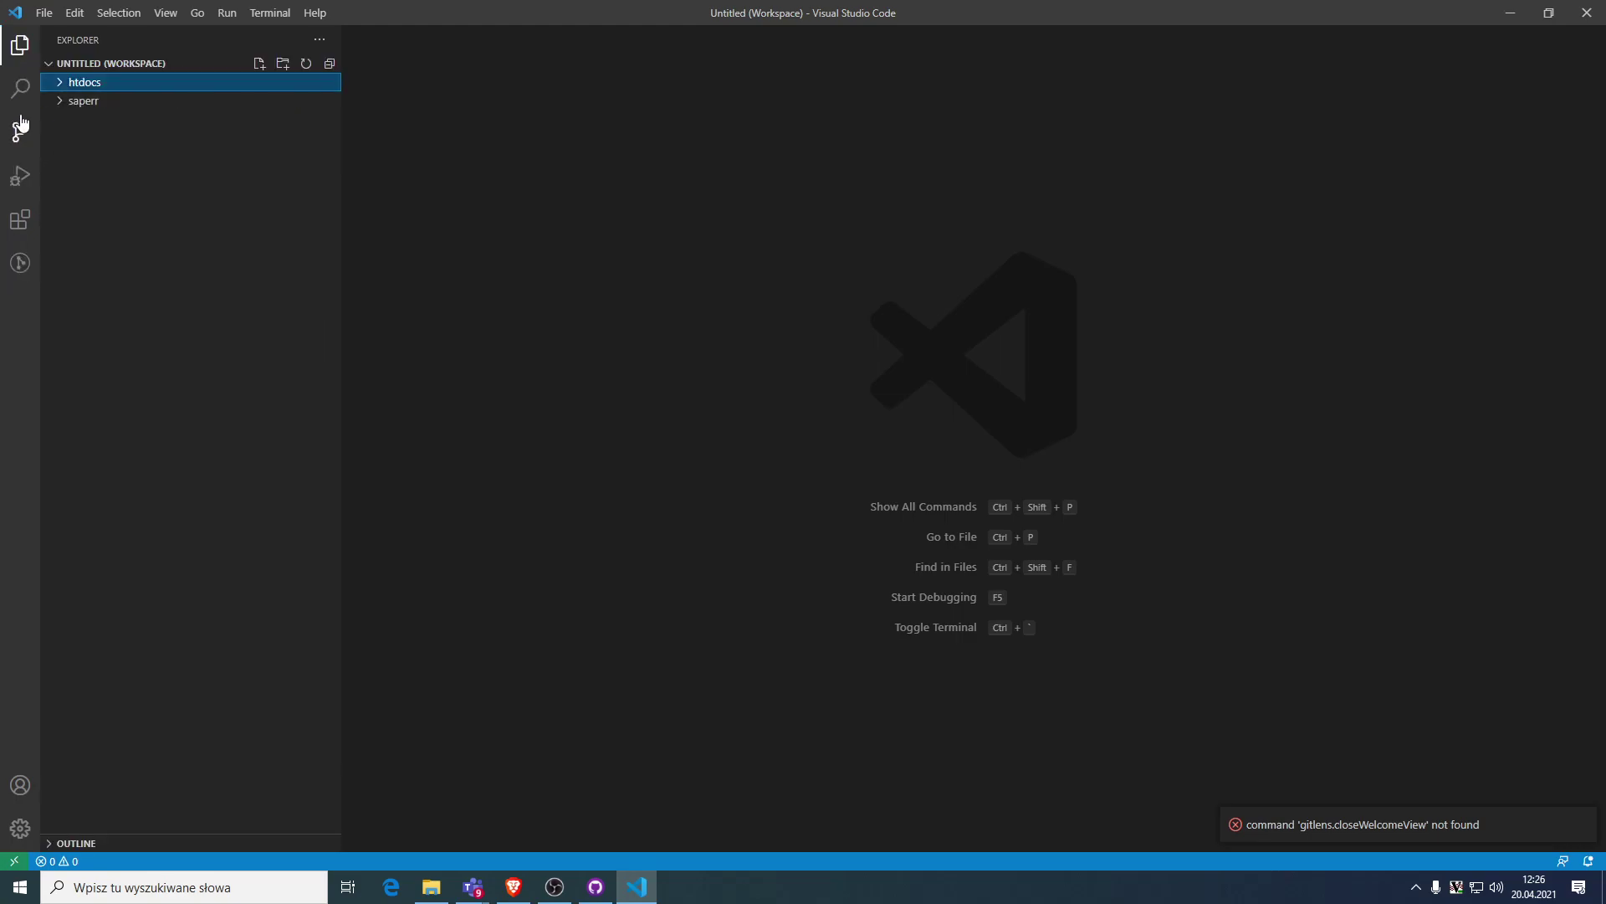
key("ctrl+shift+p")
type("git")
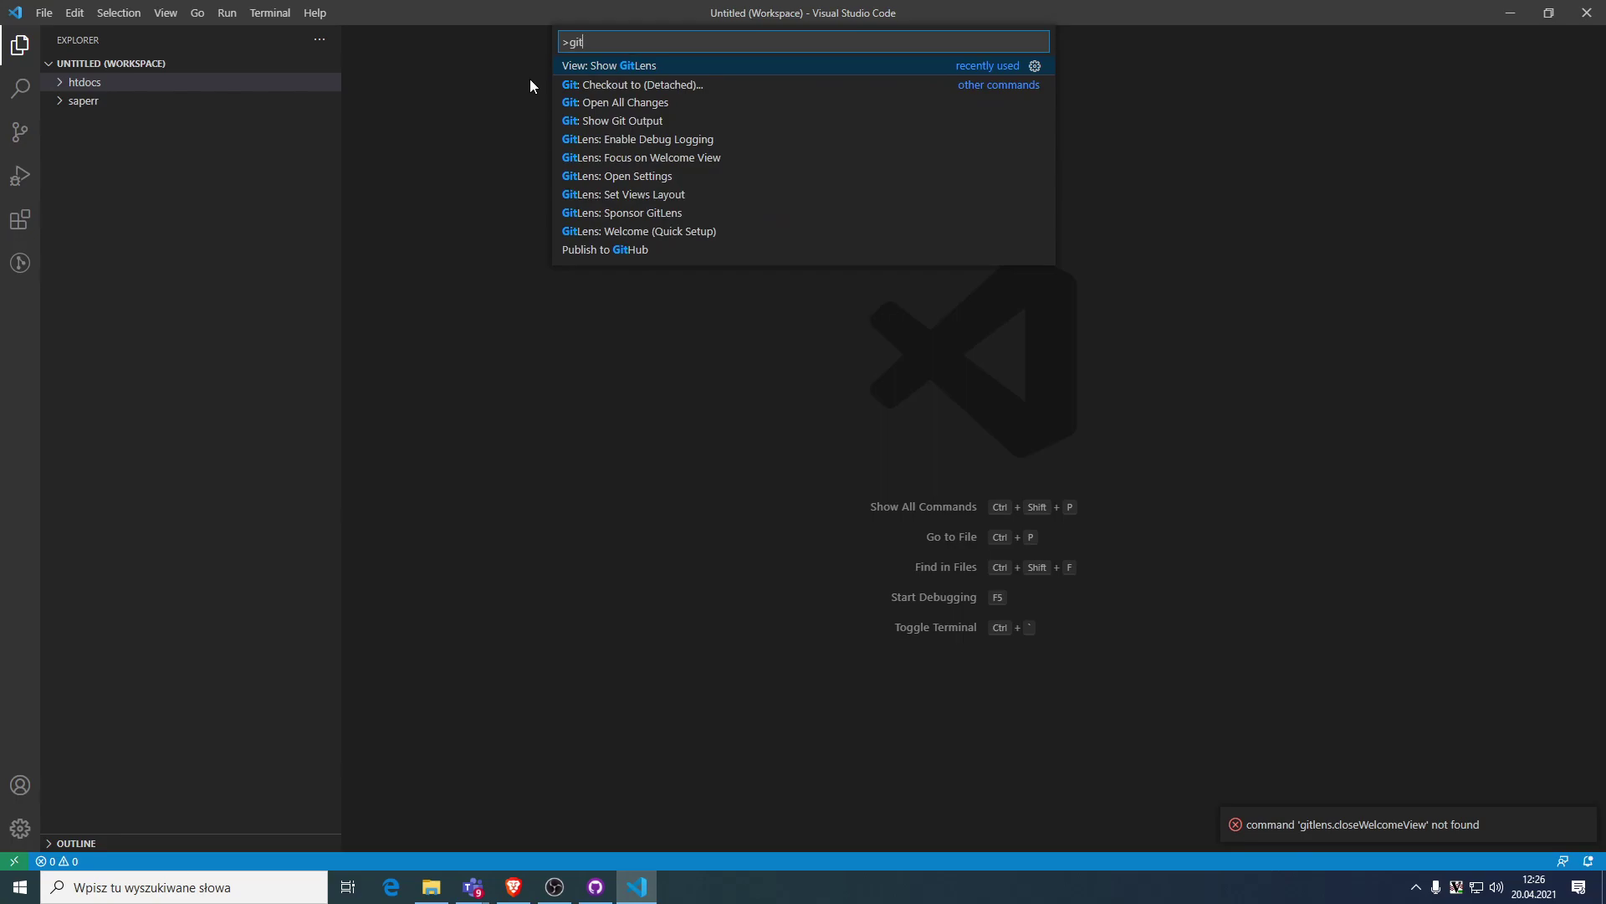
key("Down")
key("Down")
key("Down")
key("Down")
key("Down")
key("Down")
key("Down")
key("Down")
key("Down")
key("Down")
key("Escape")
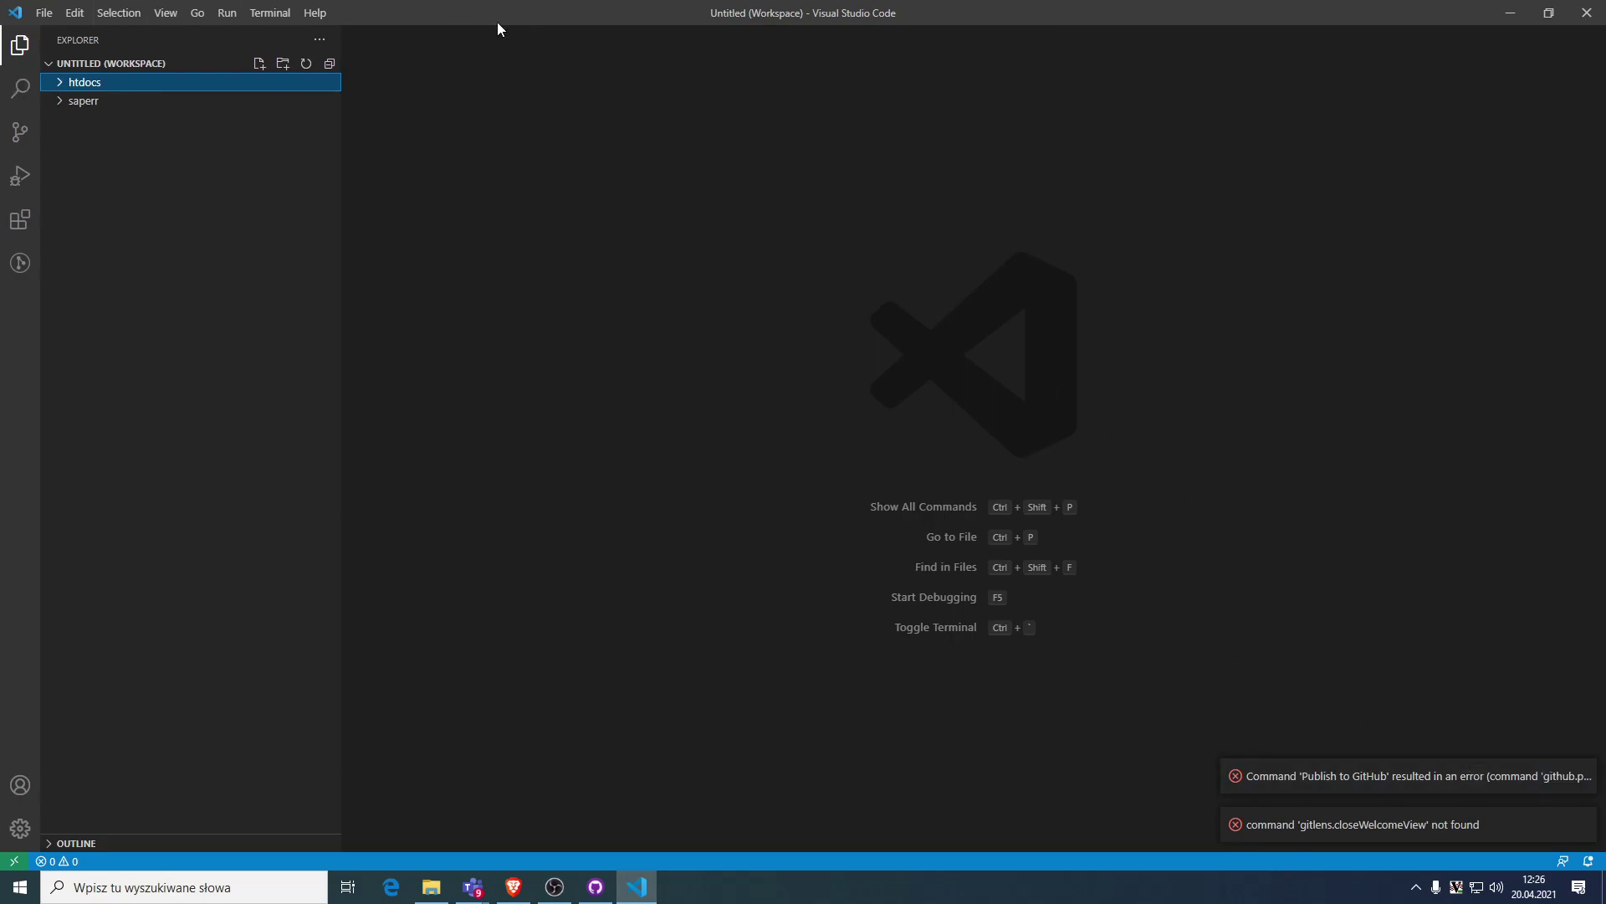
Search the extension marketplace for "github", compare GitHub Pull Requests and Issues with the GitHub 0.30.5 extension, and install the latter.
left_click(20, 220)
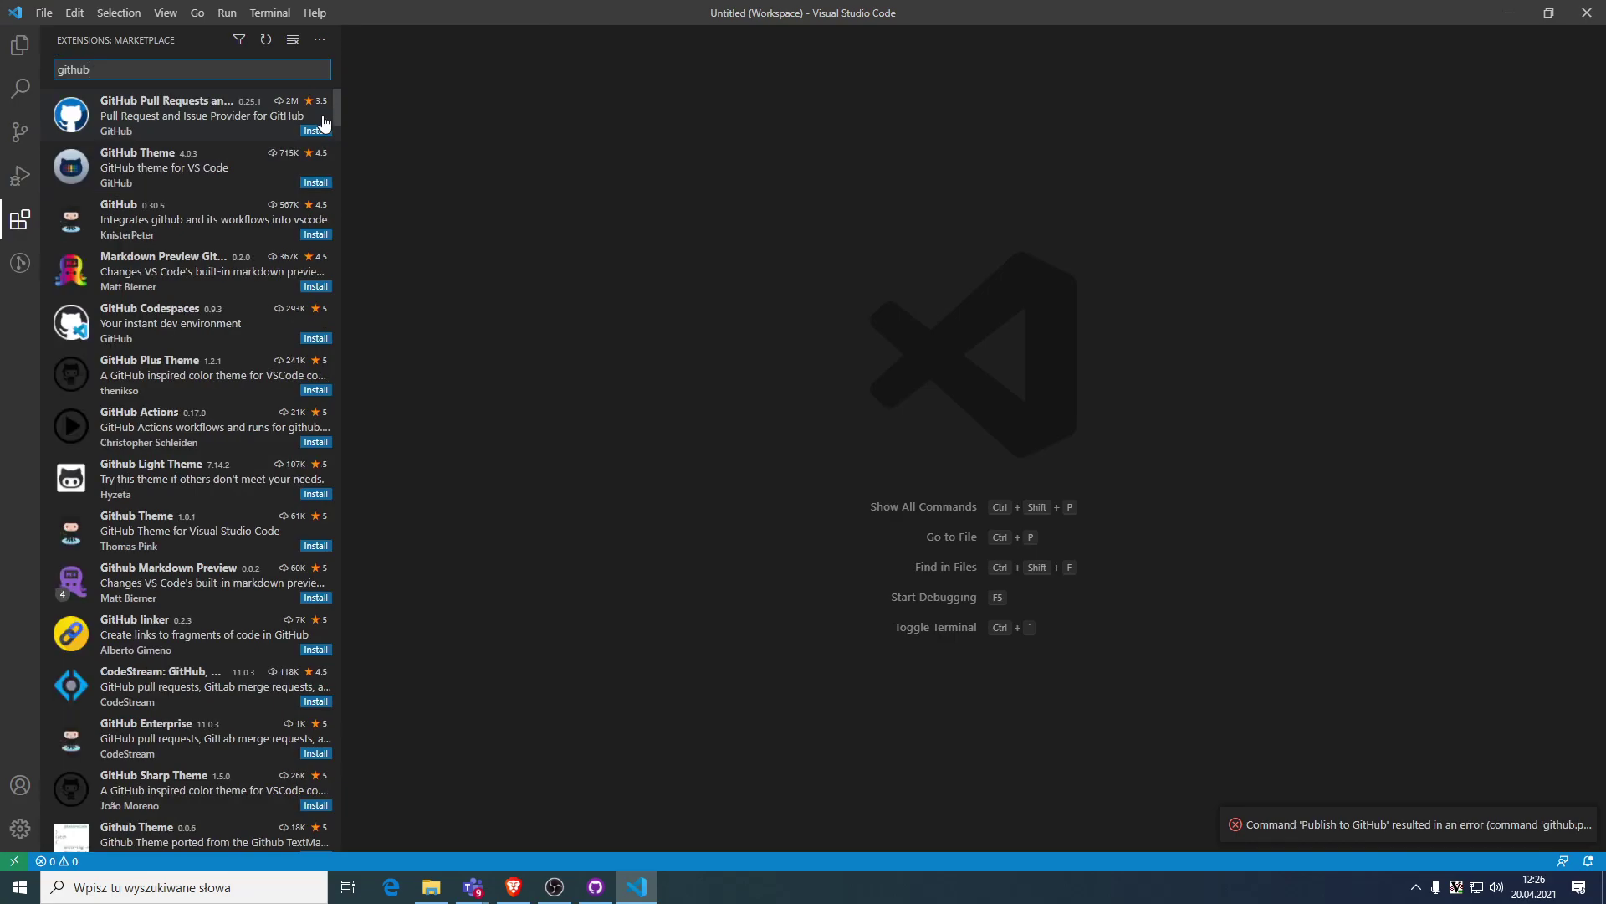
left_click(154, 115)
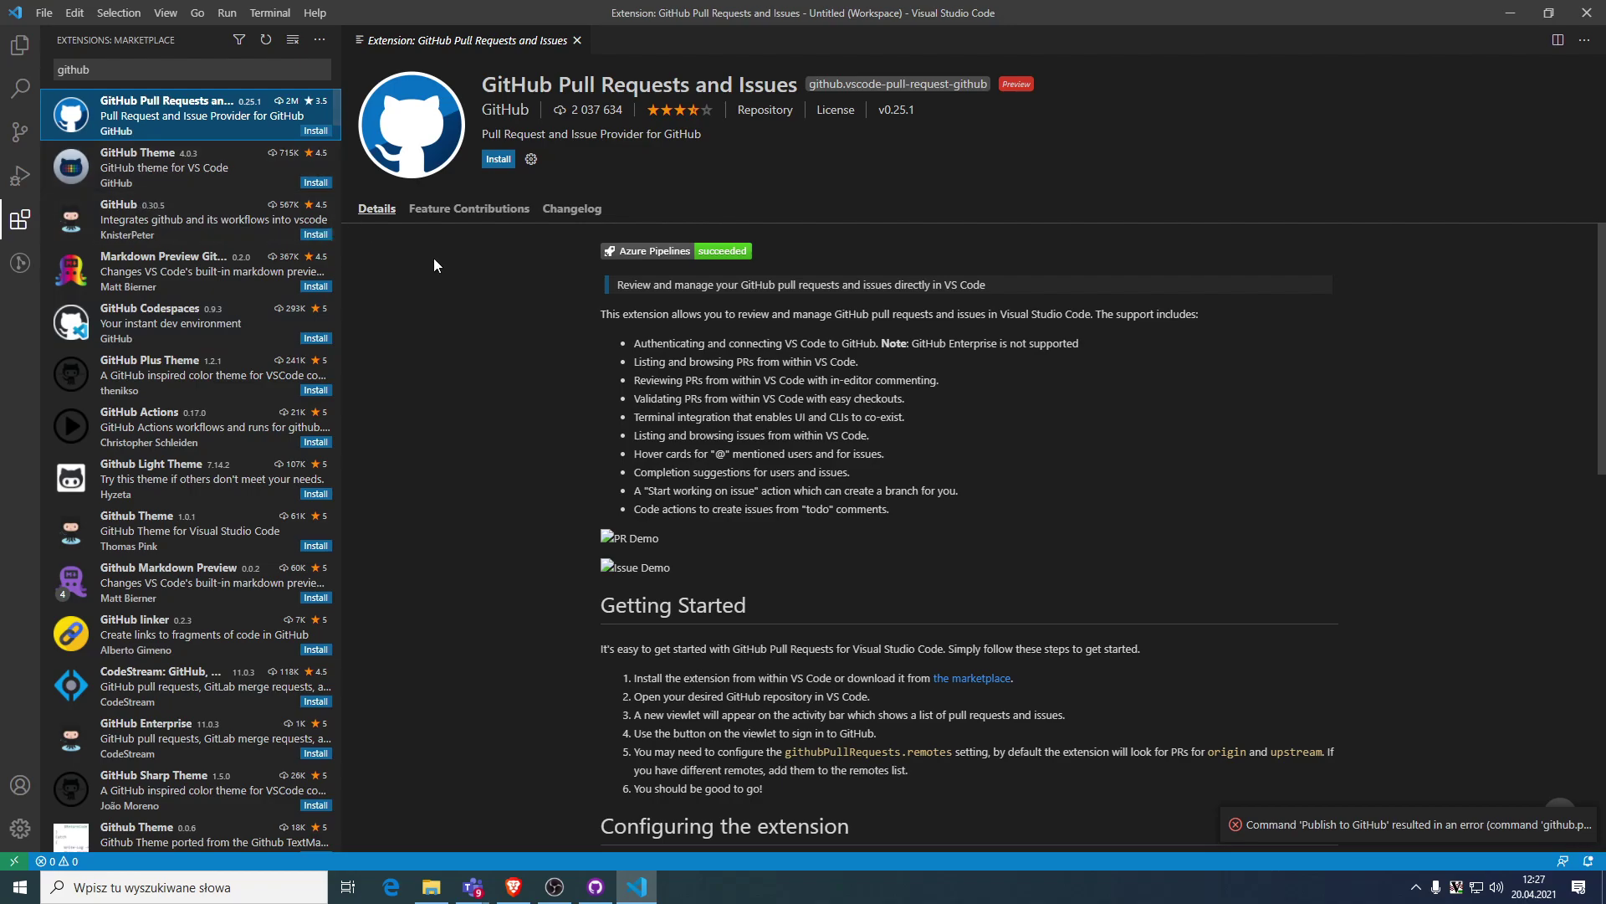
left_click(206, 234)
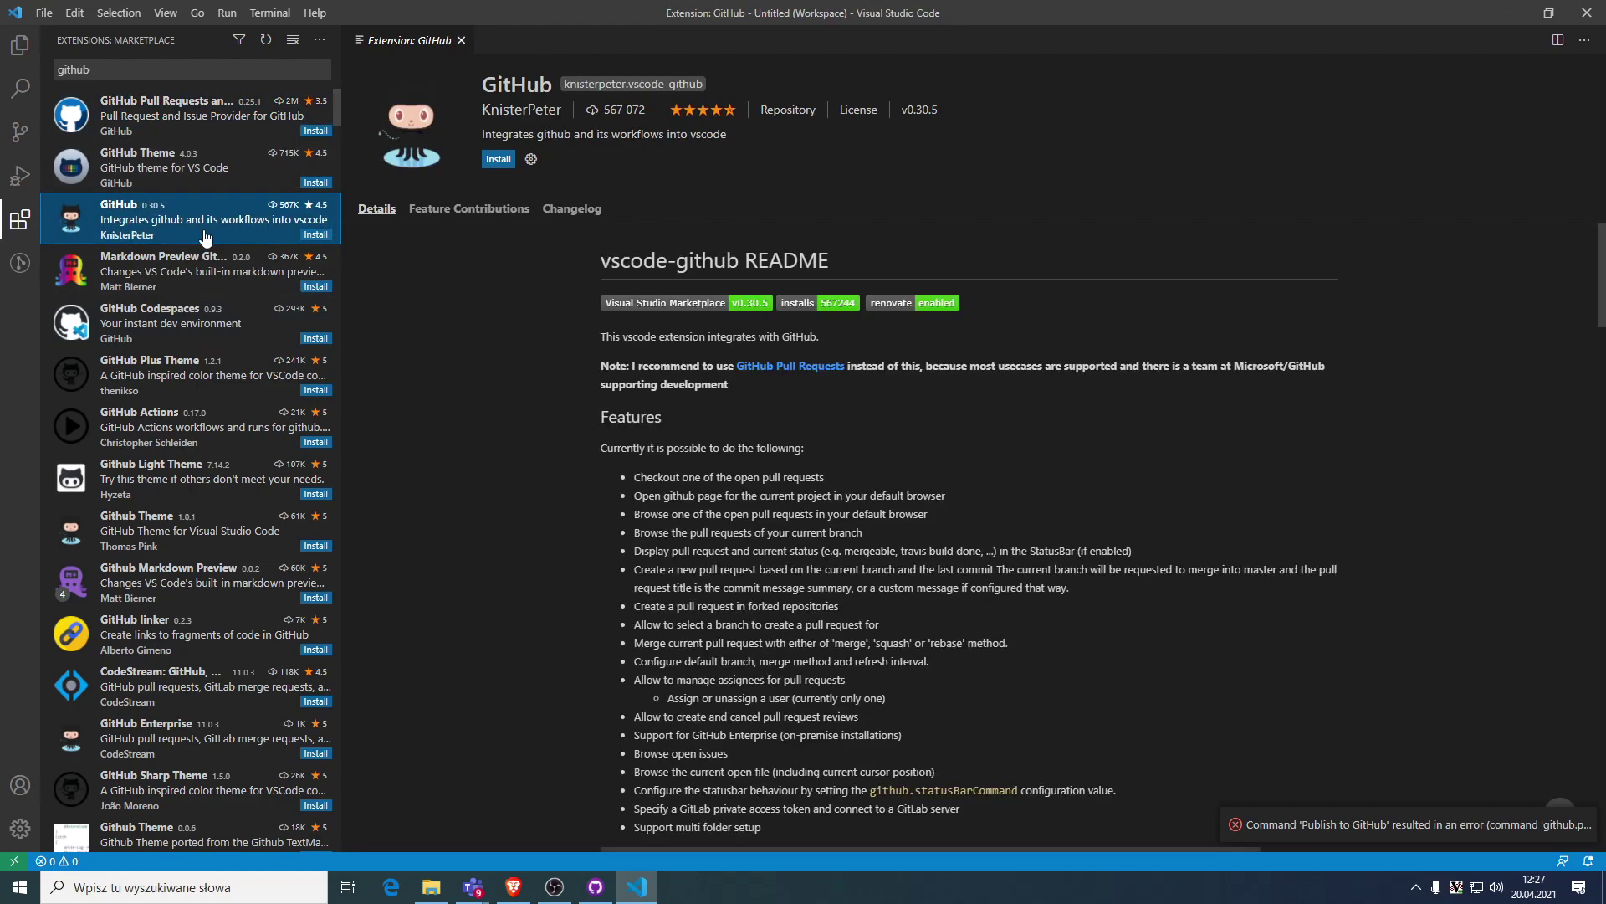
left_click(500, 159)
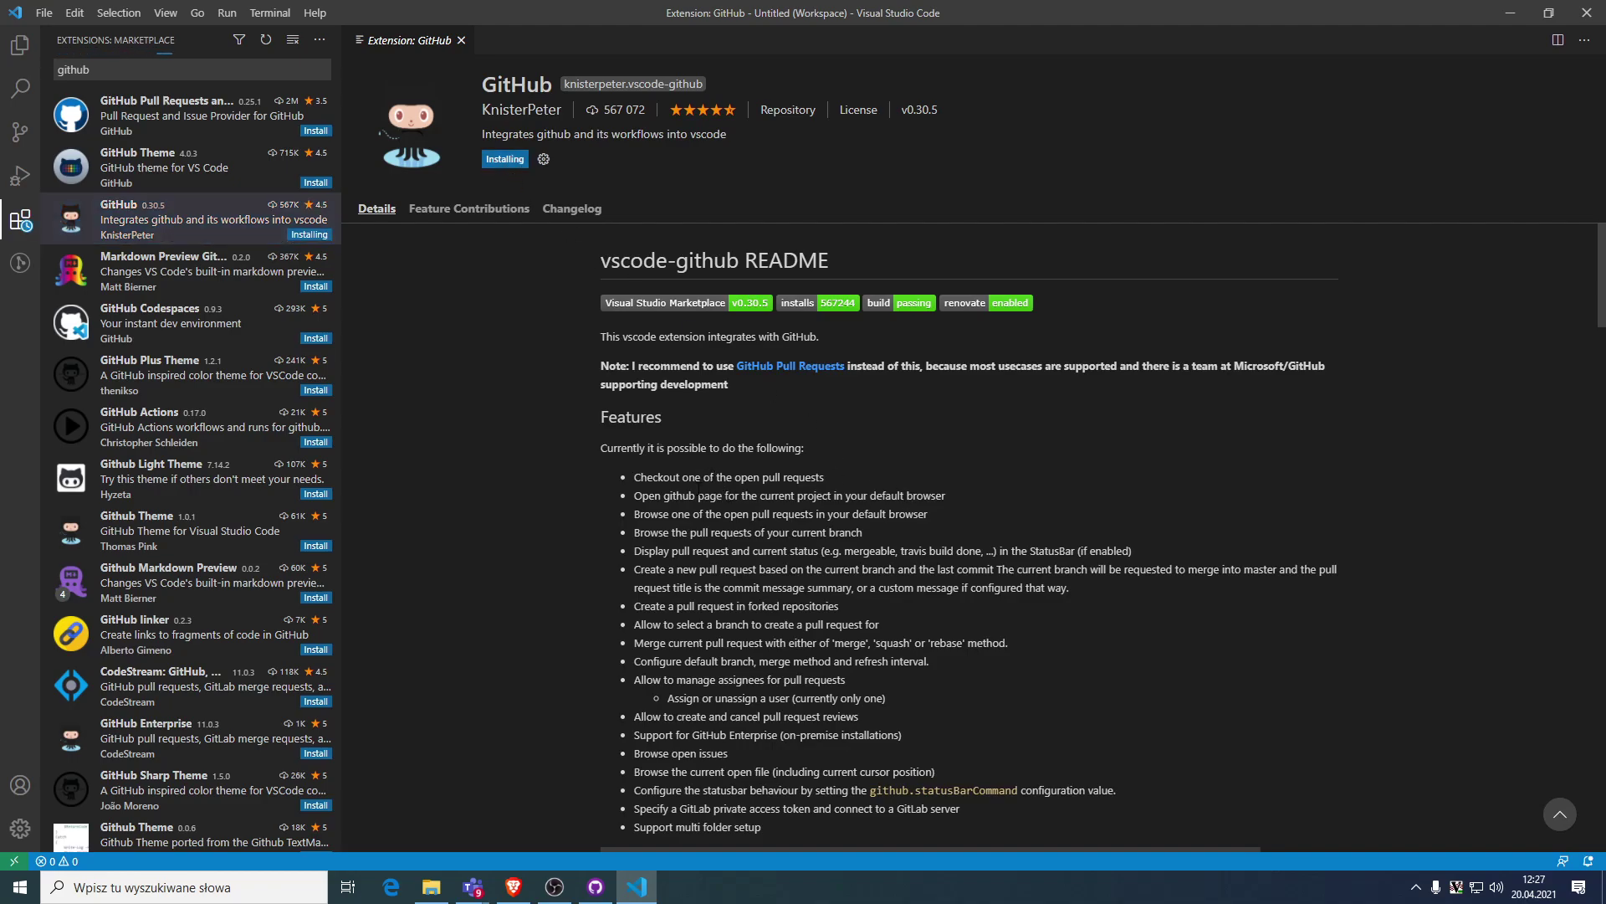
scroll(707, 364, "down", 1)
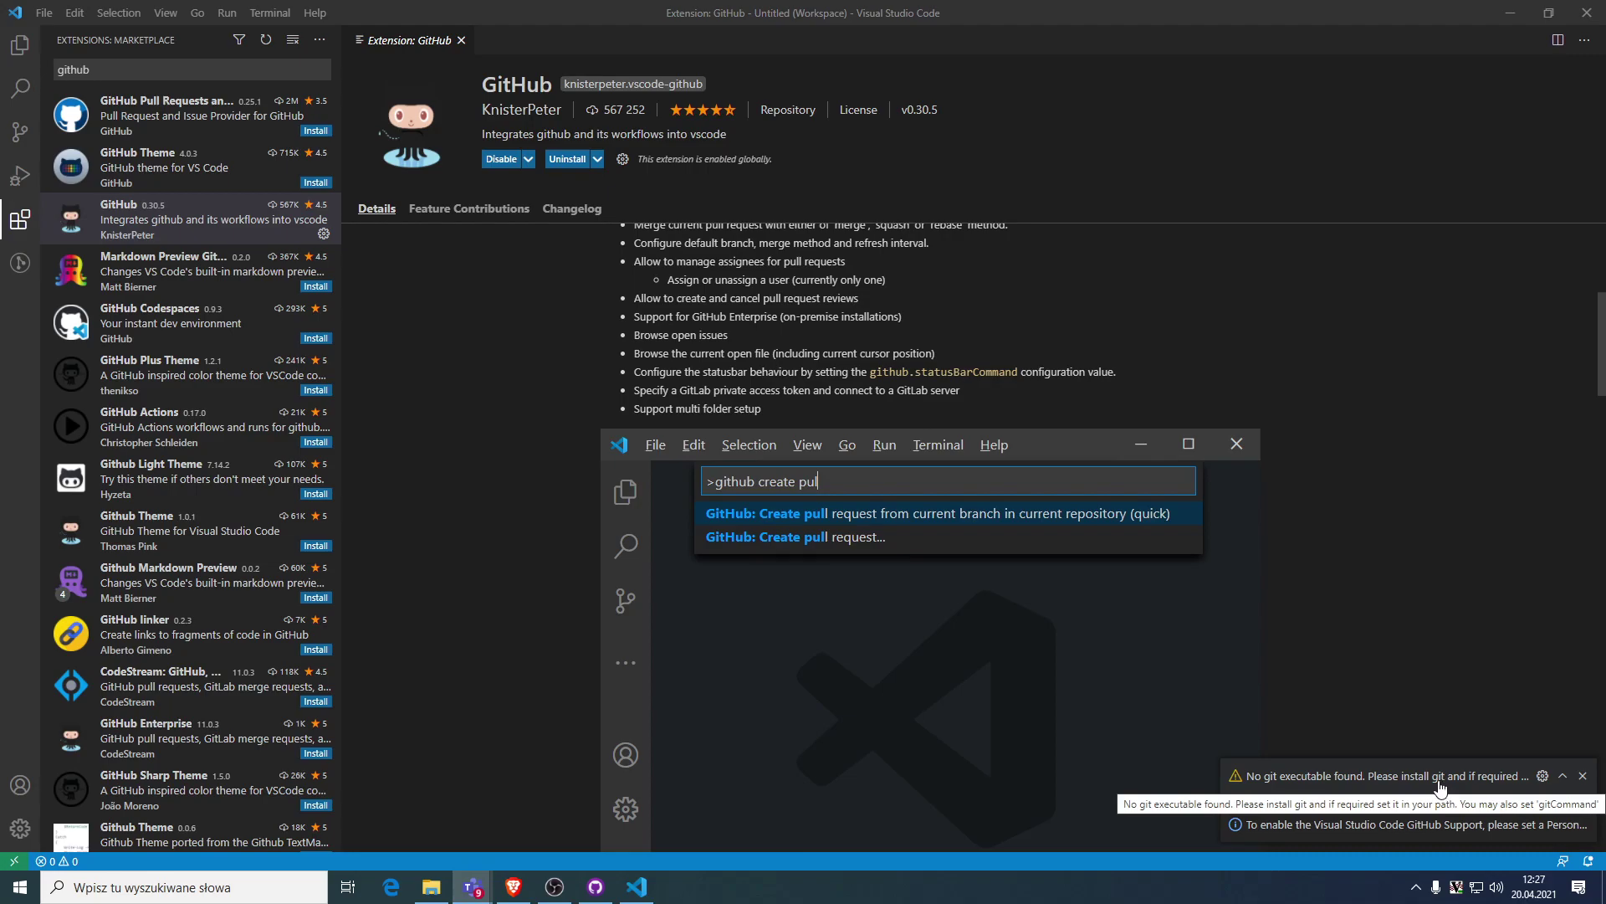
Read the GitHub extension's notification about setting a Personal Access Token and uninstall the extension.
left_click(1562, 826)
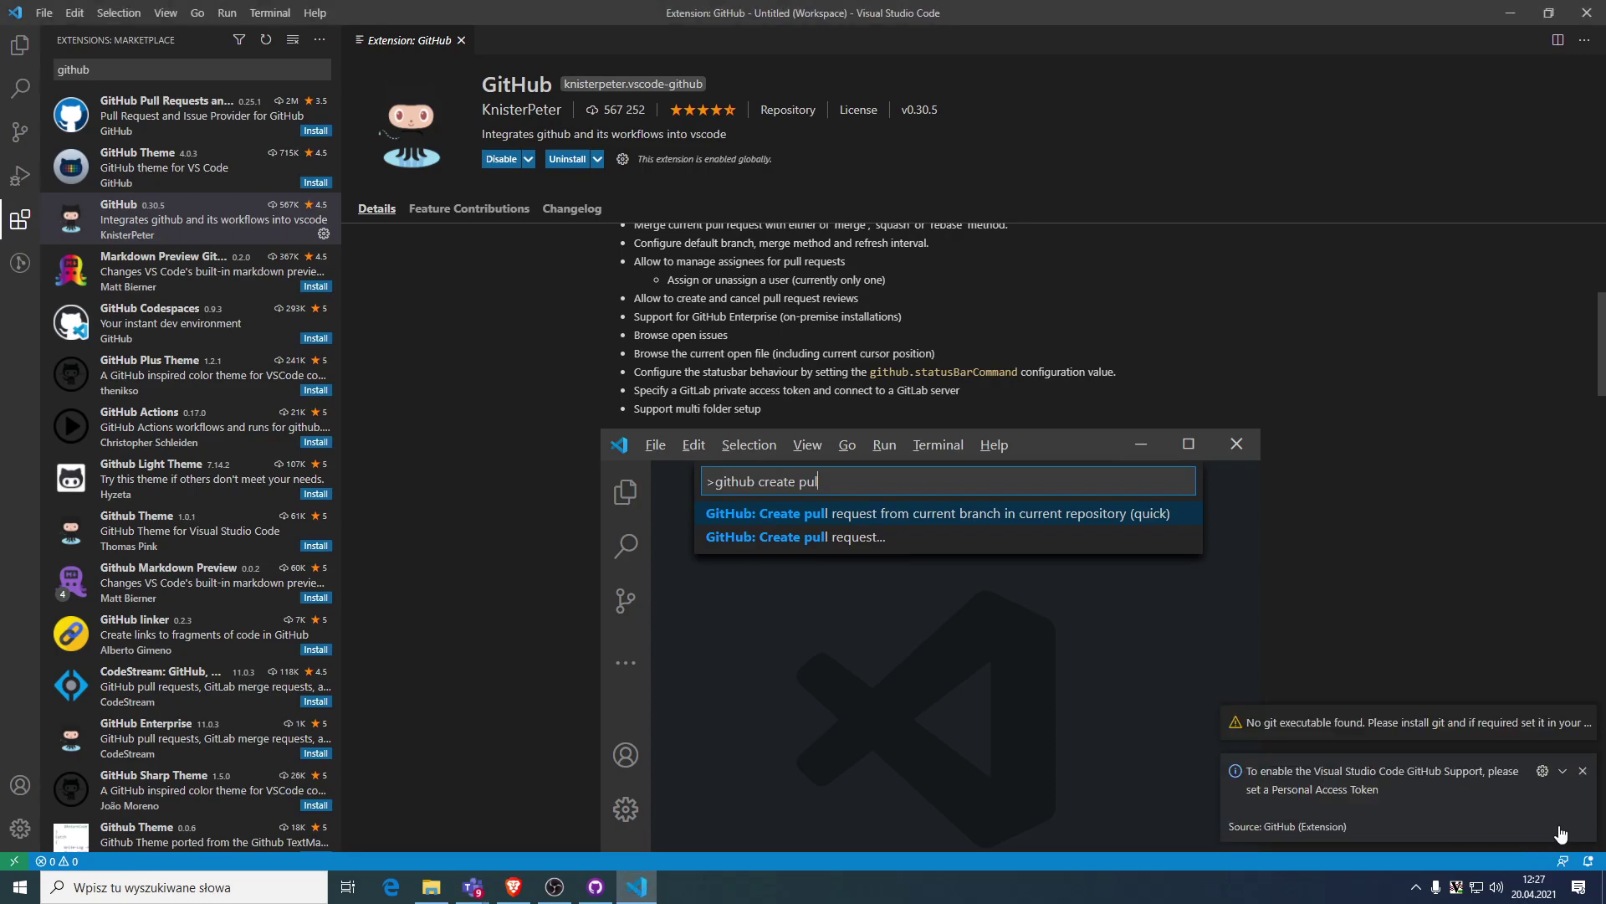
left_click(1323, 799)
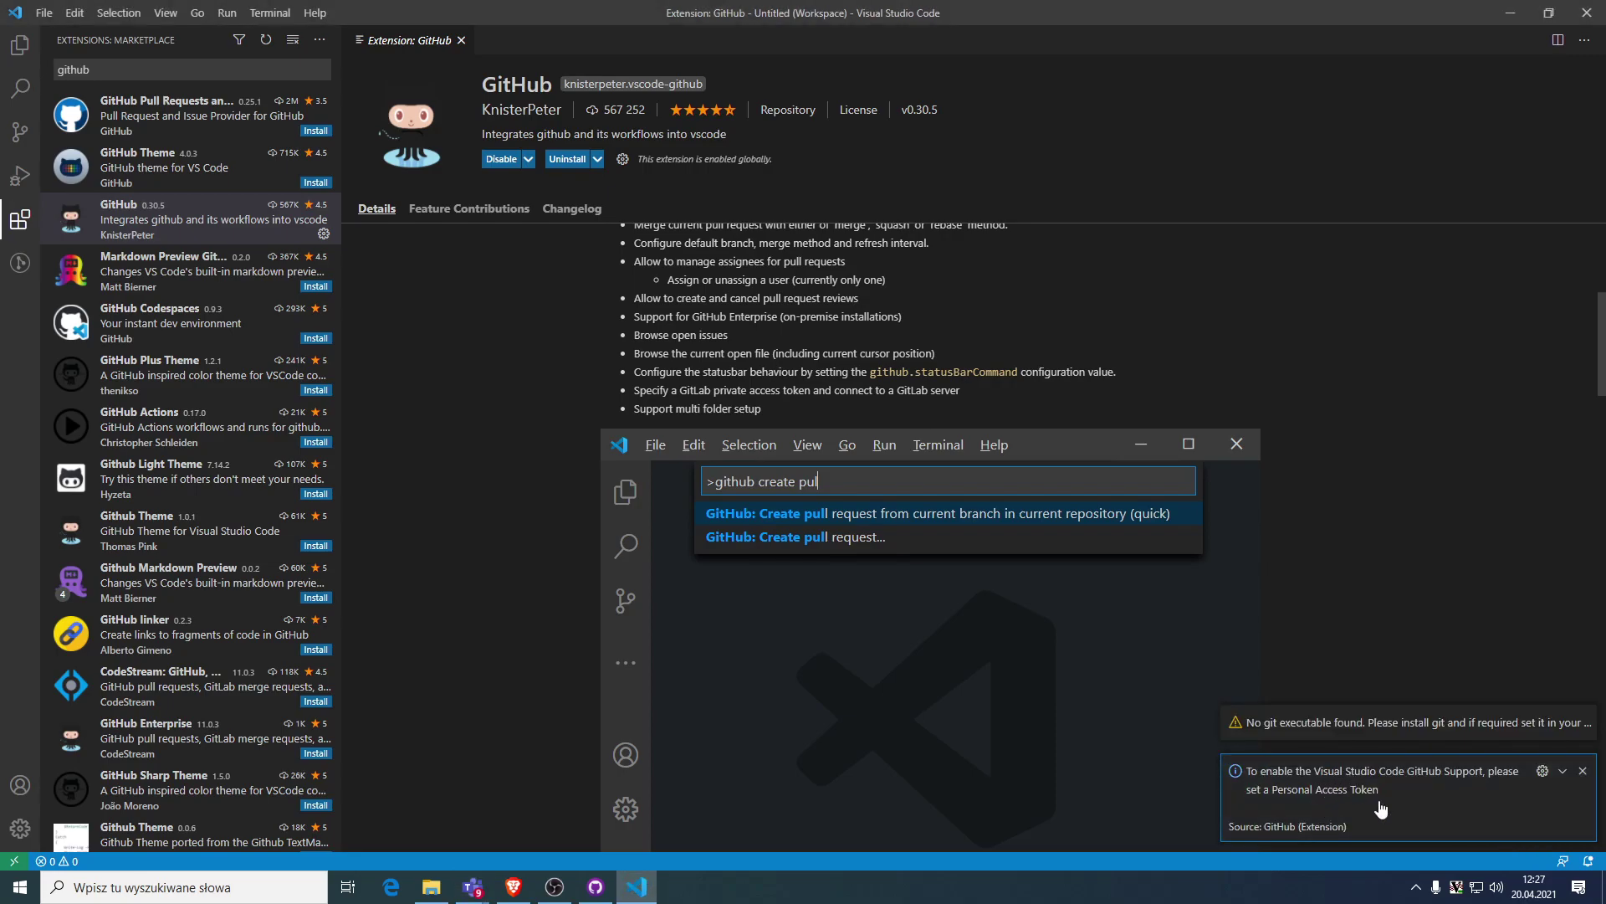
left_click(1562, 771)
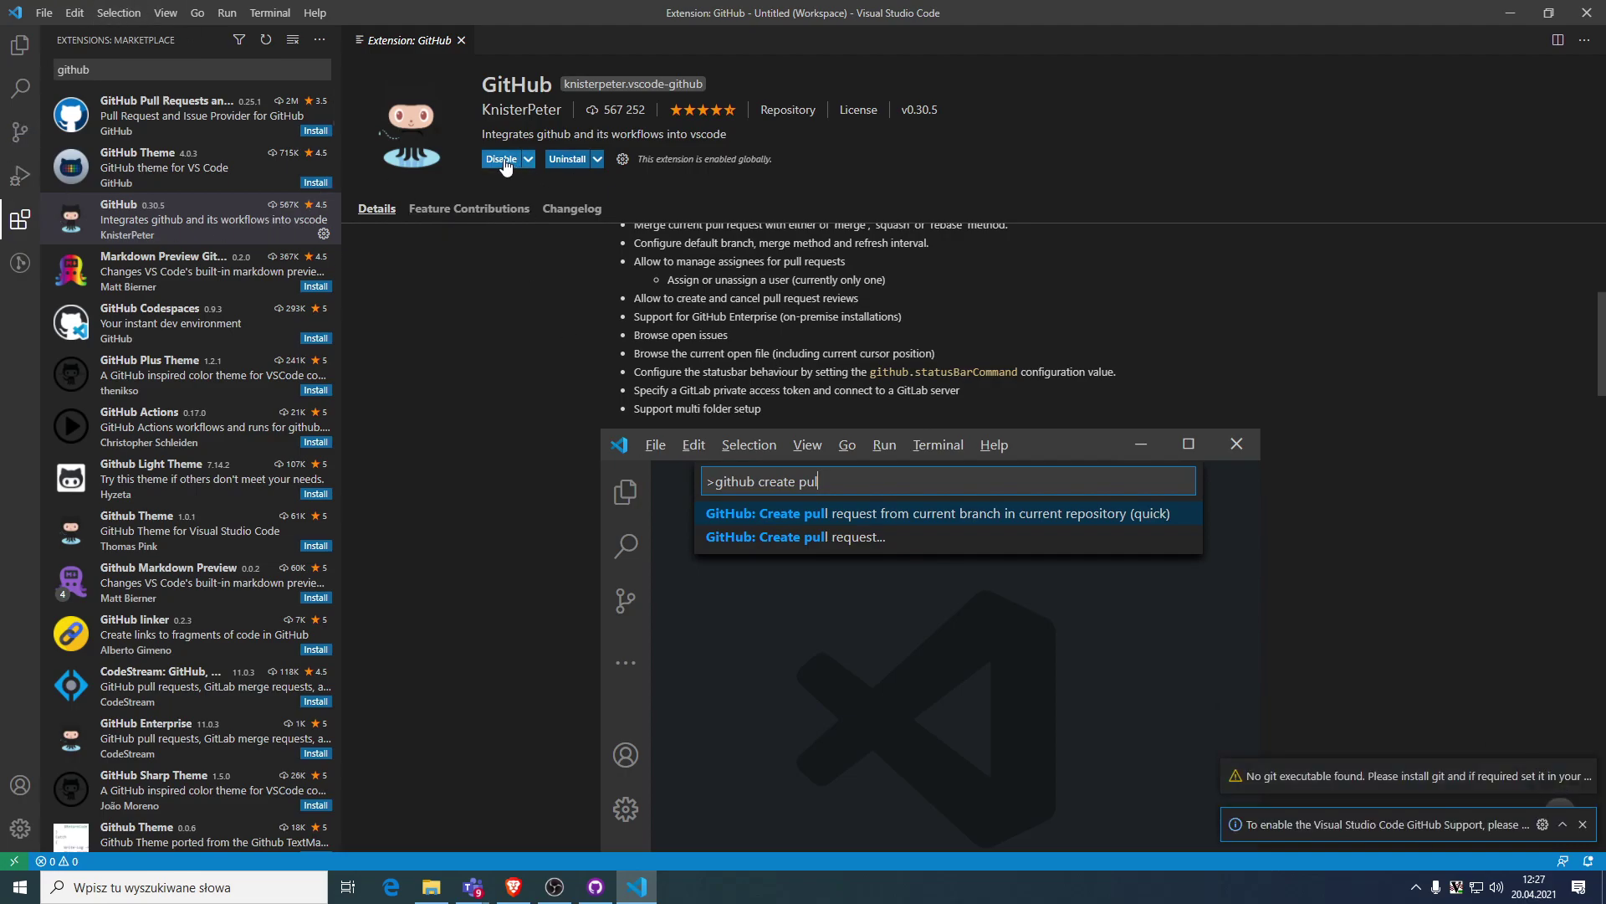
left_click(567, 159)
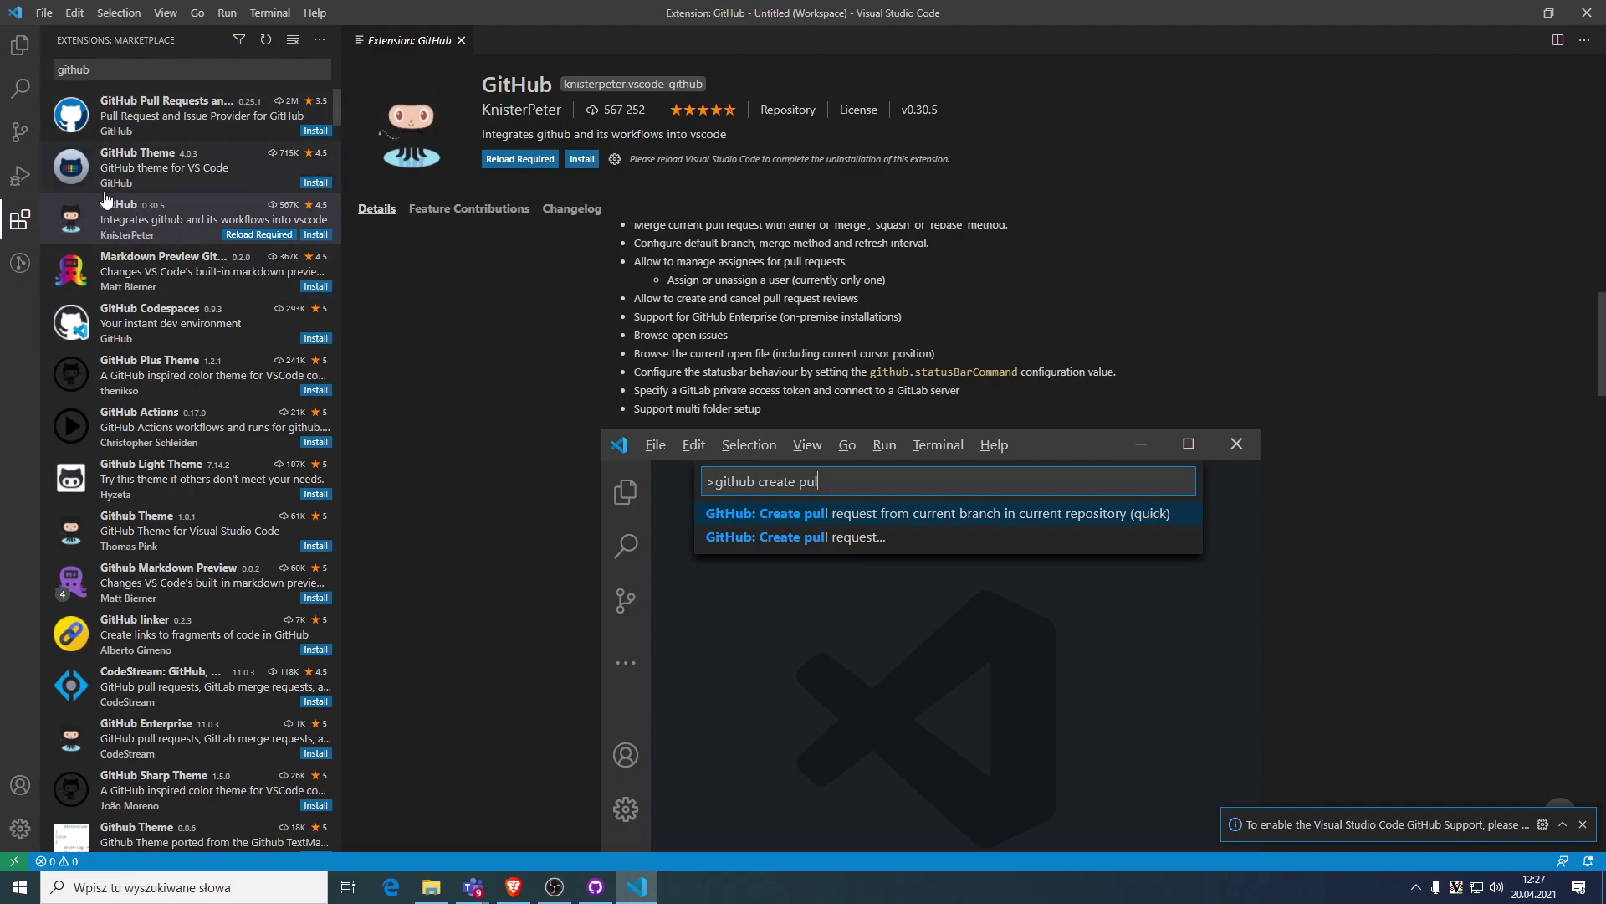
Open Windows PowerShell as administrator, run "choco install git", and get its window out of the way.
left_click(57, 63)
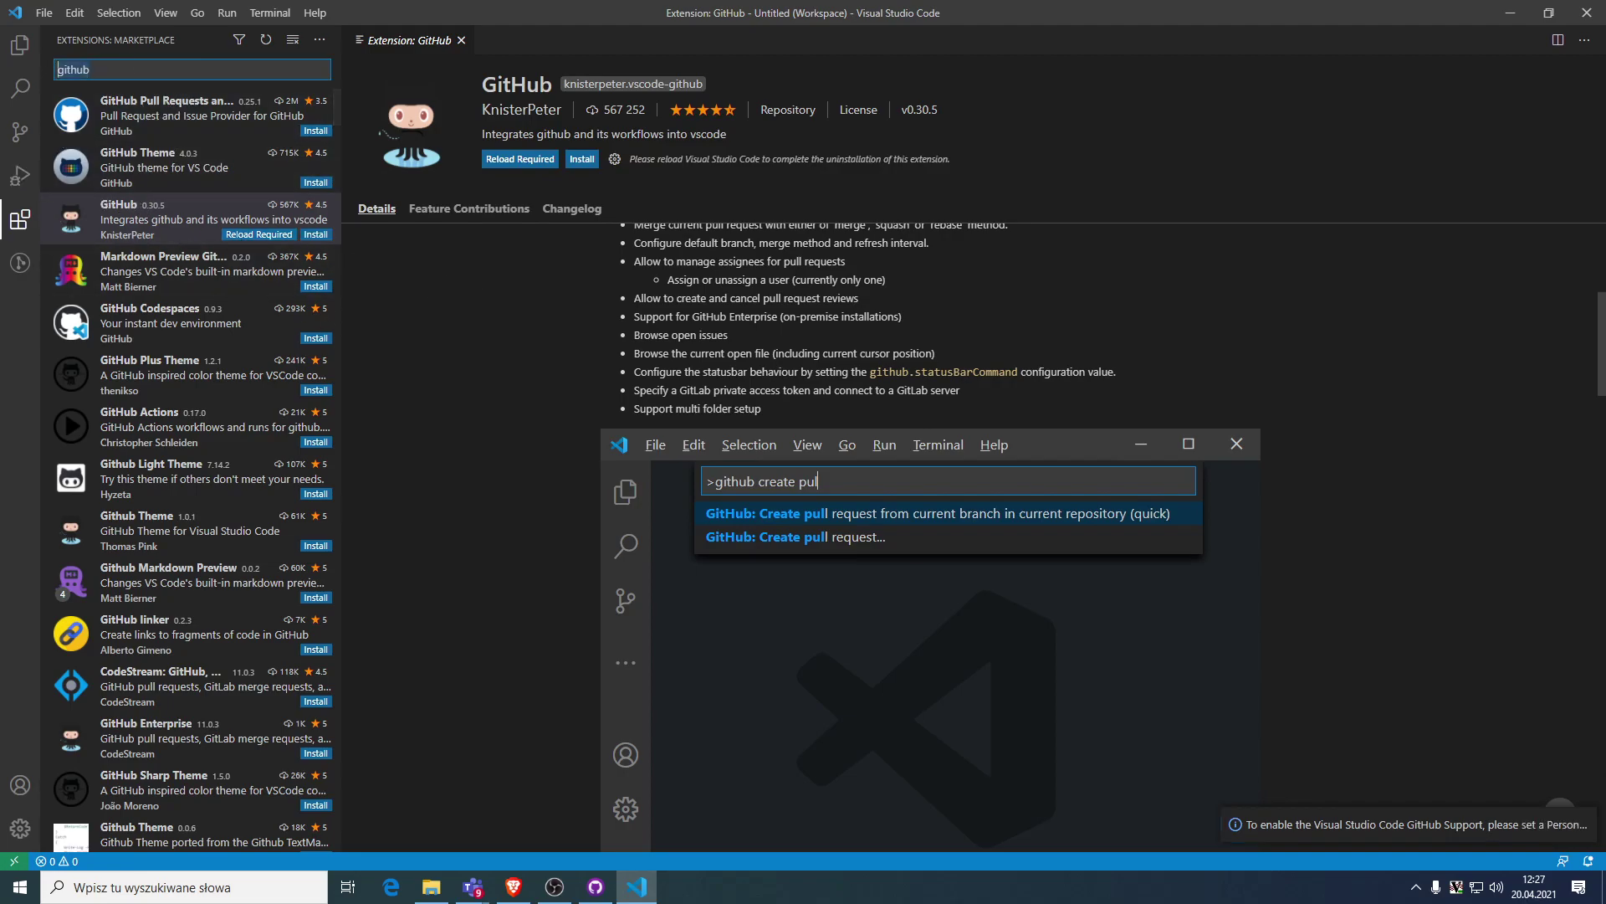
left_click(525, 889)
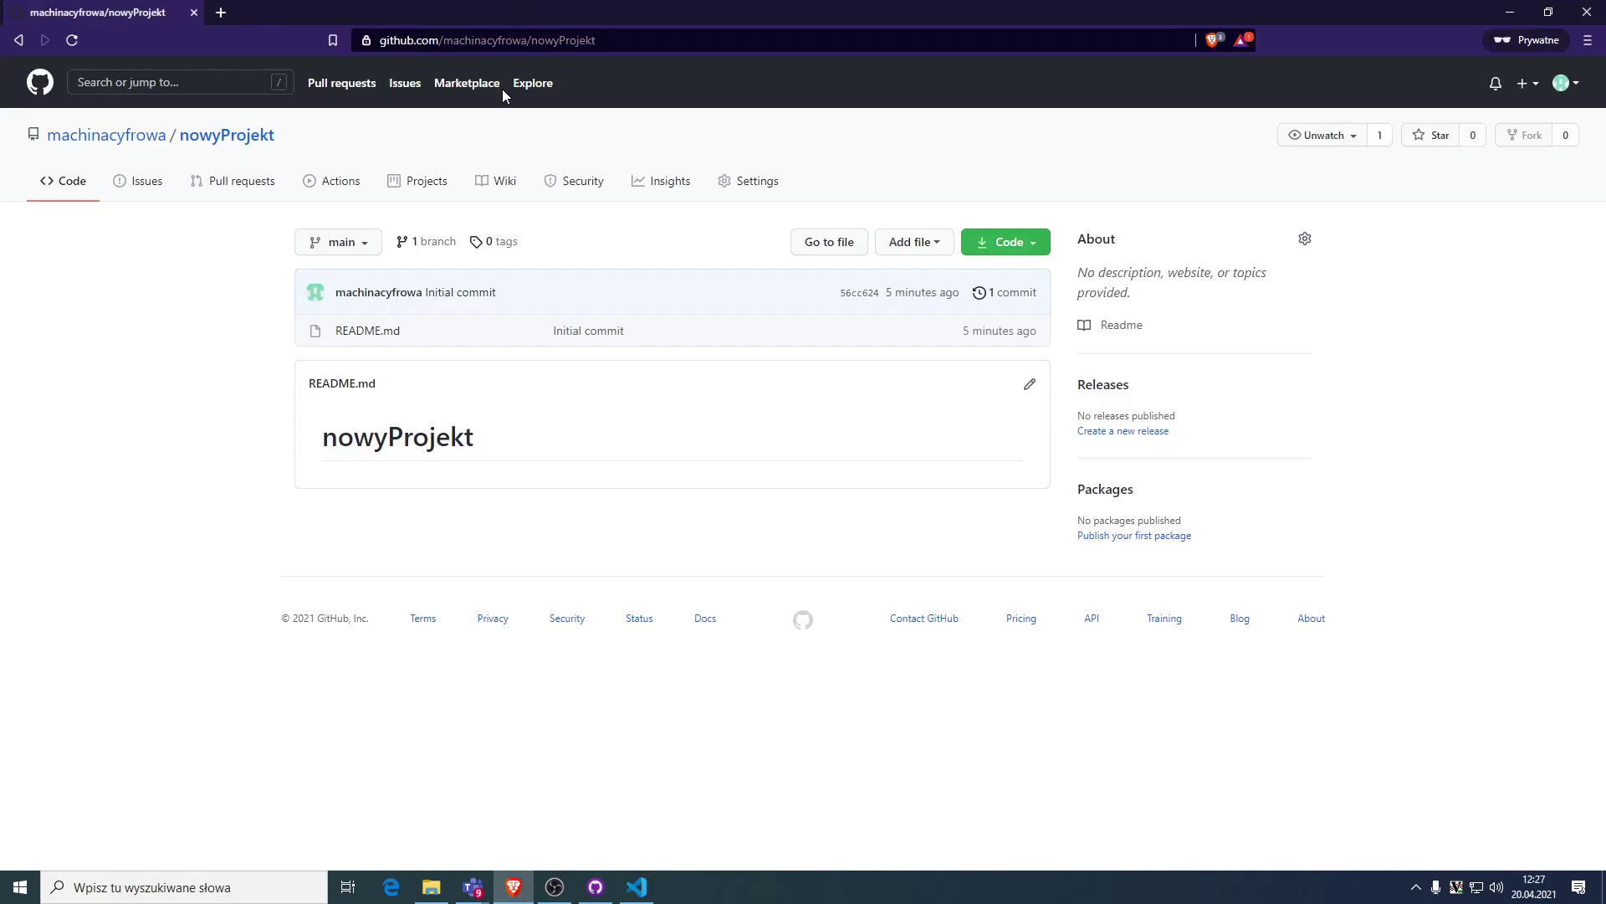
left_click(533, 892)
key("super+x")
left_click(99, 674)
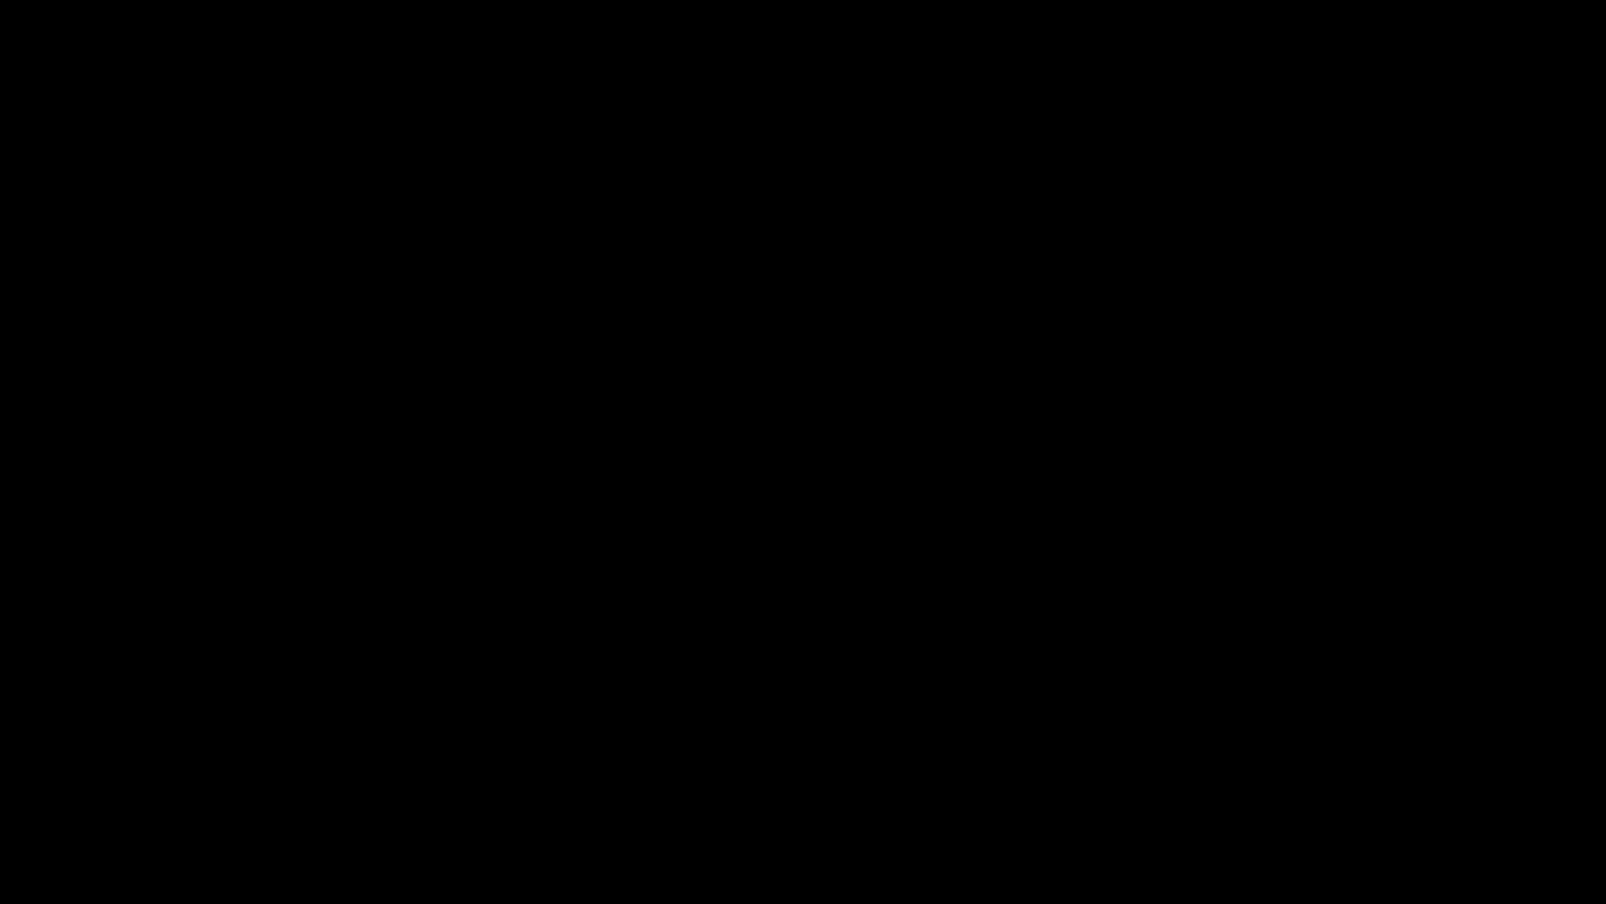
type("choco install git")
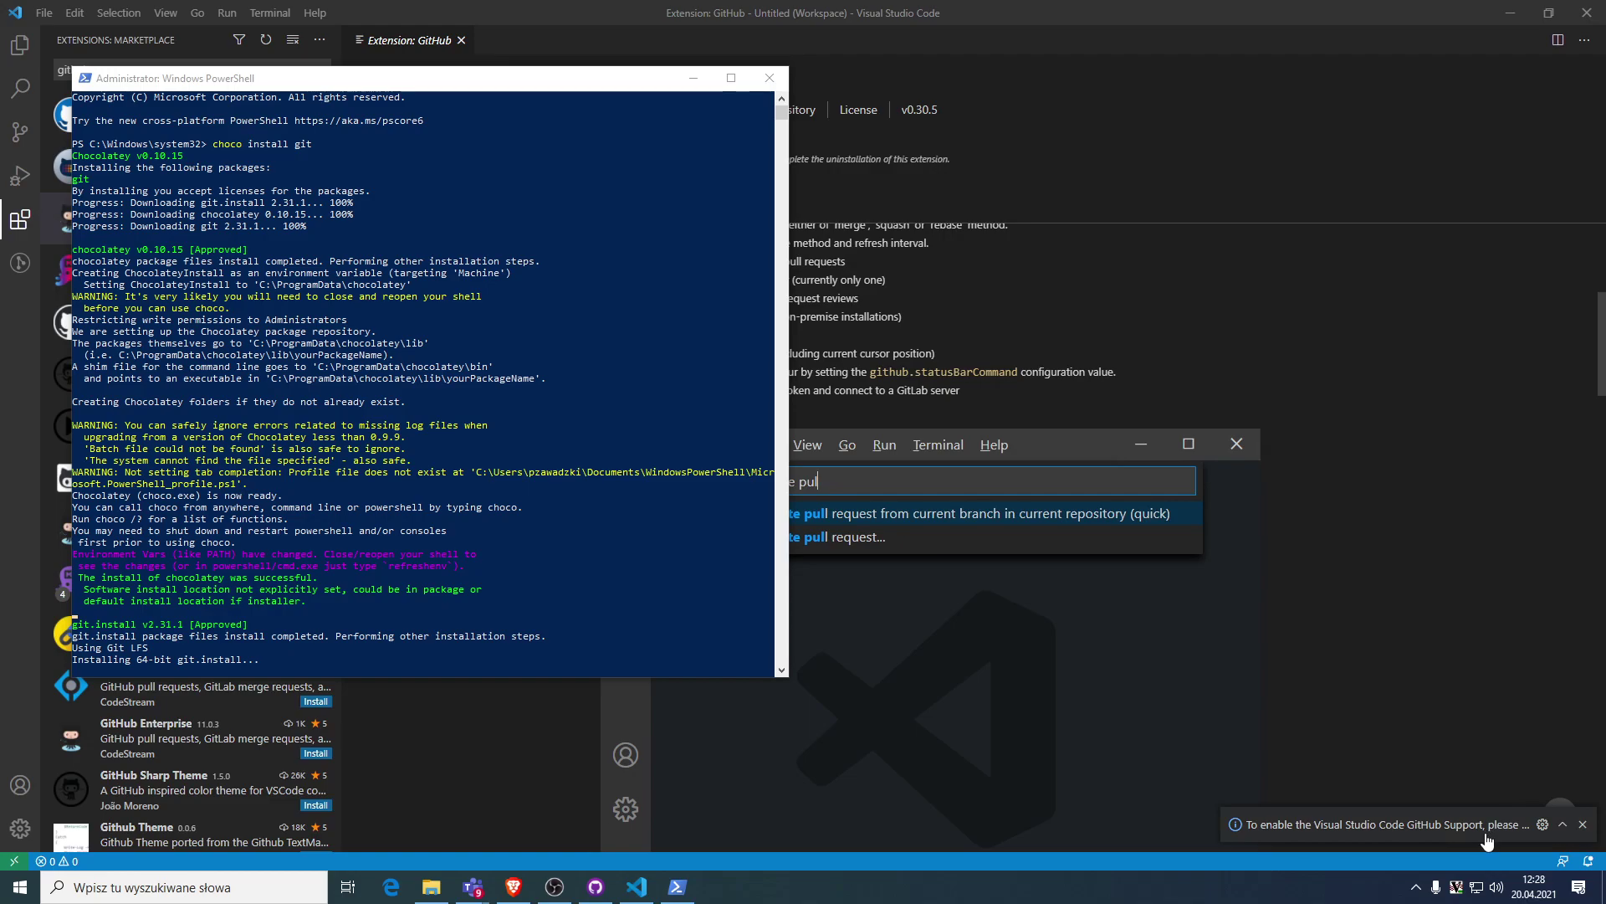
left_click(770, 81)
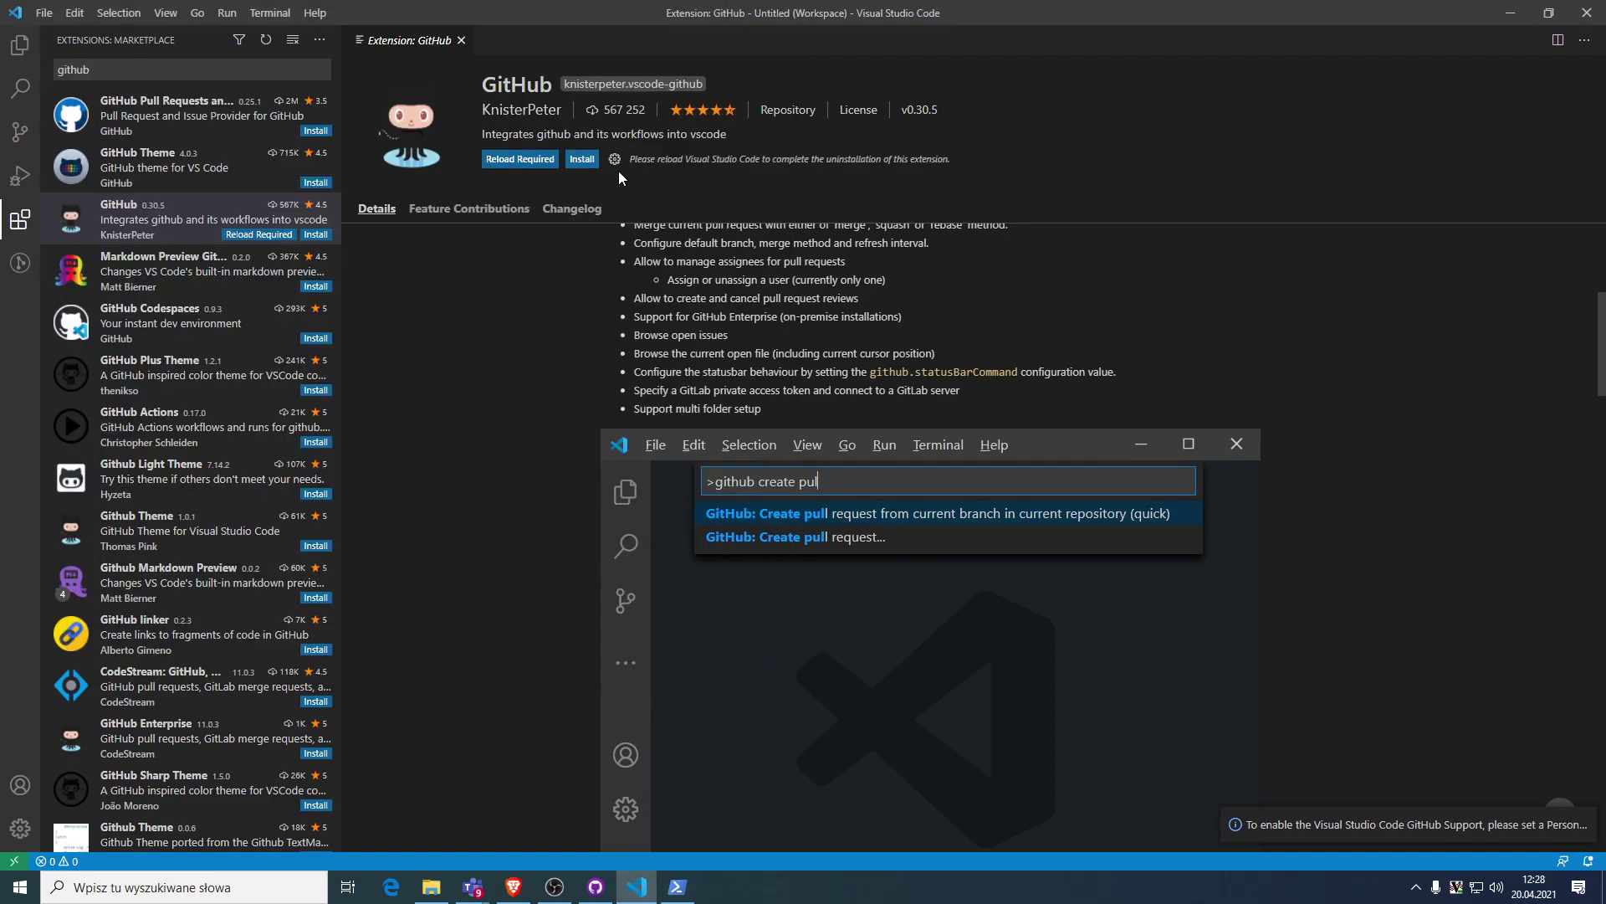
Reload Visual Studio Code to complete the GitHub extension's uninstallation and open the GitLens Welcome (Quick Setup) page.
left_click(535, 167)
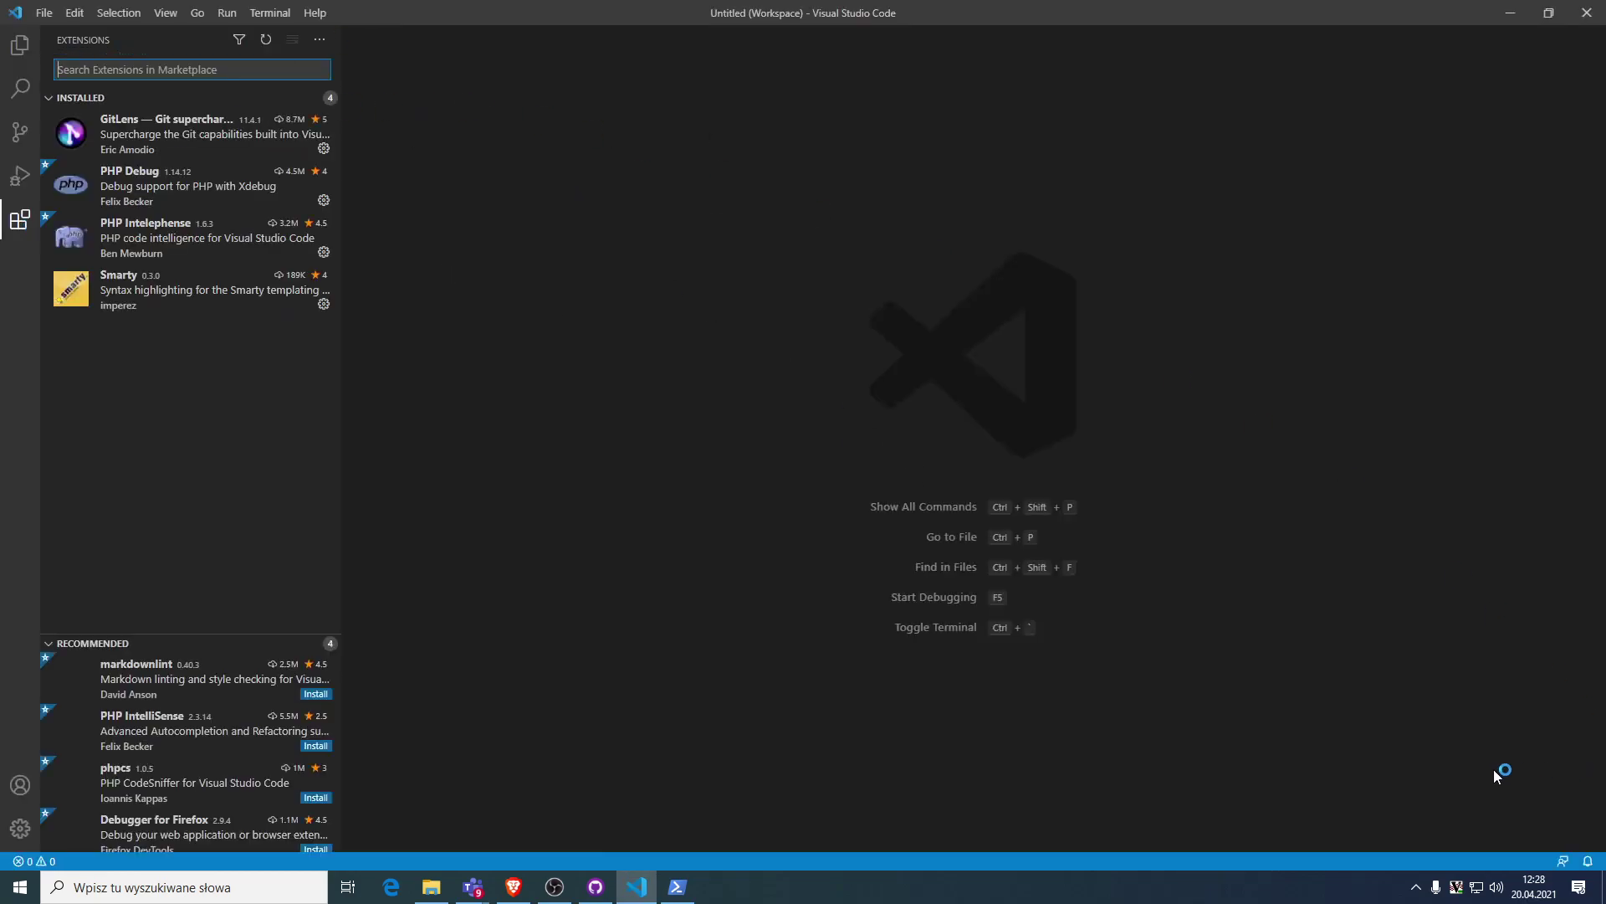
left_click(229, 152)
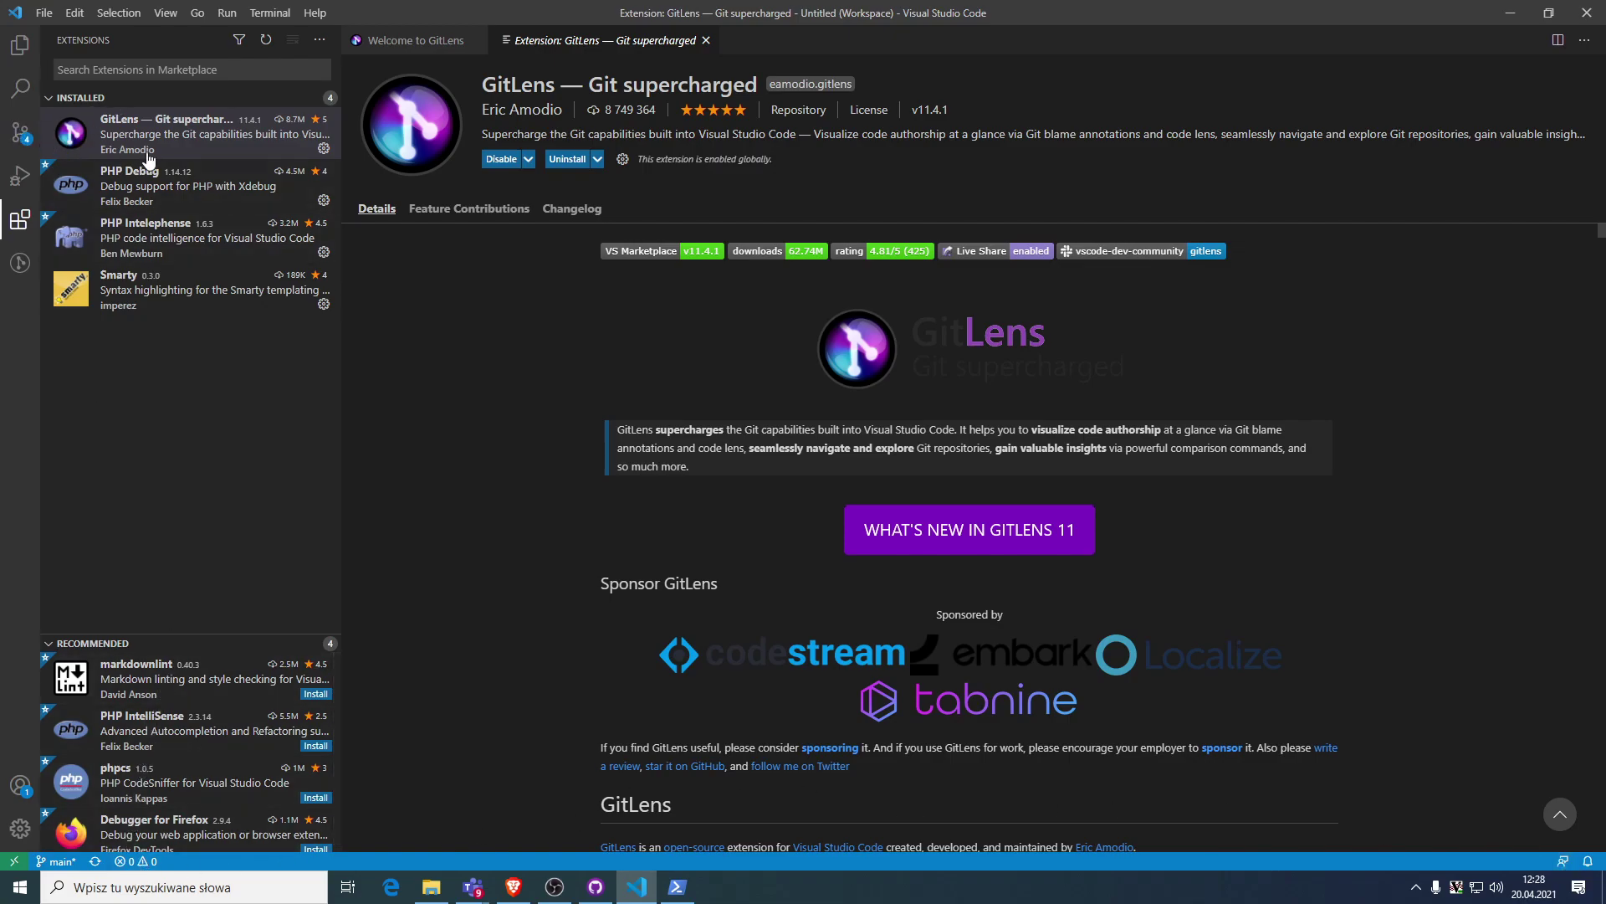
left_click(23, 264)
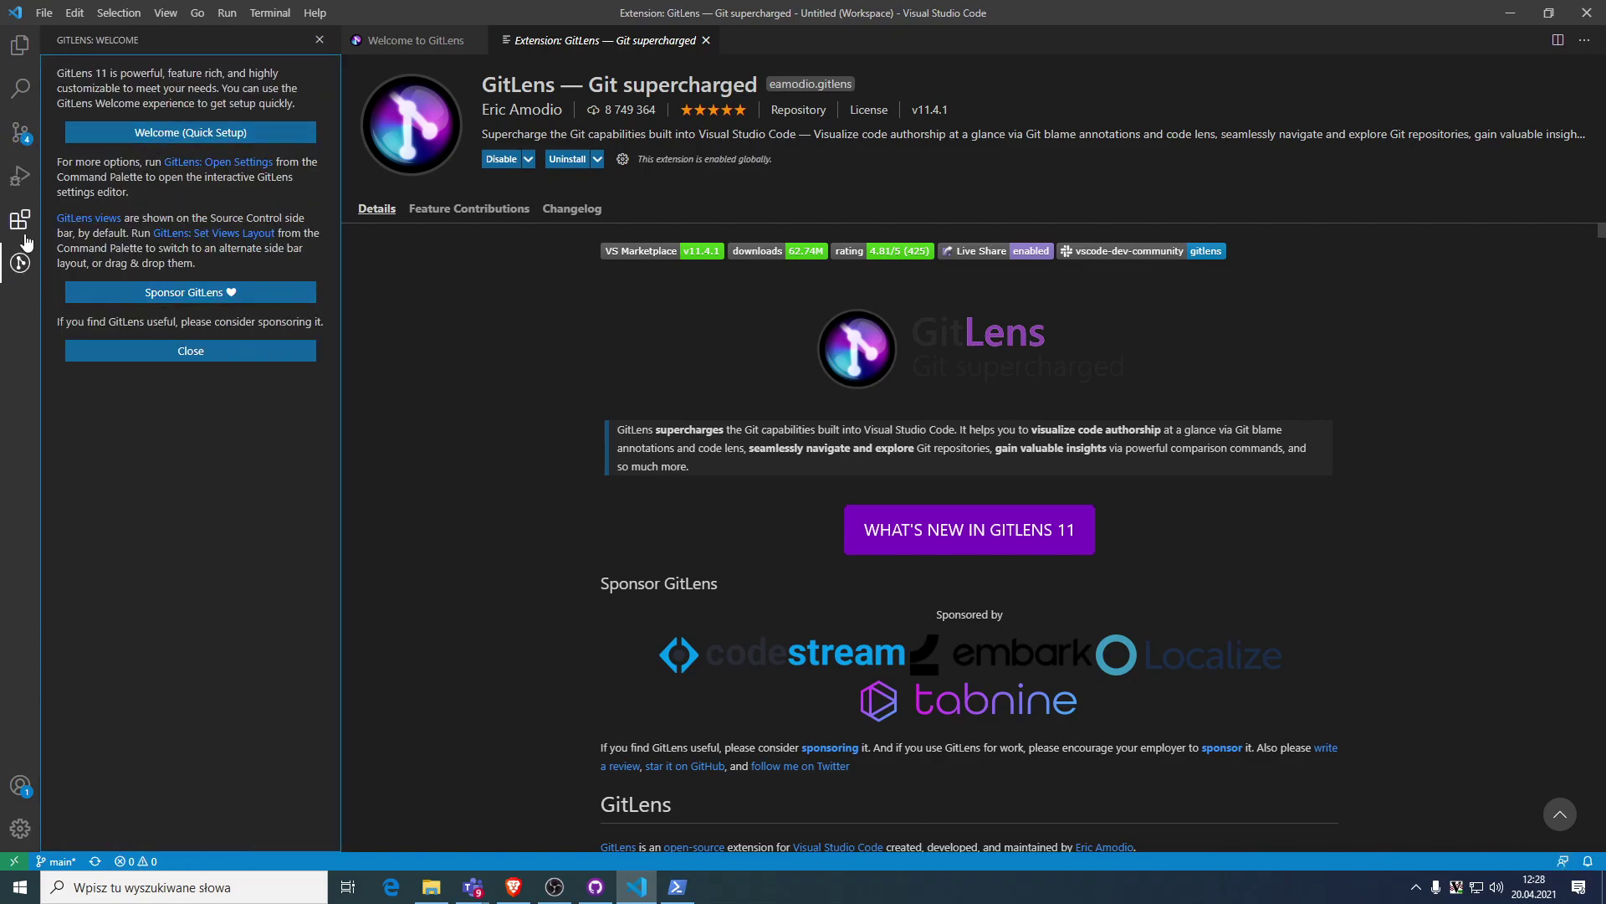
left_click(155, 133)
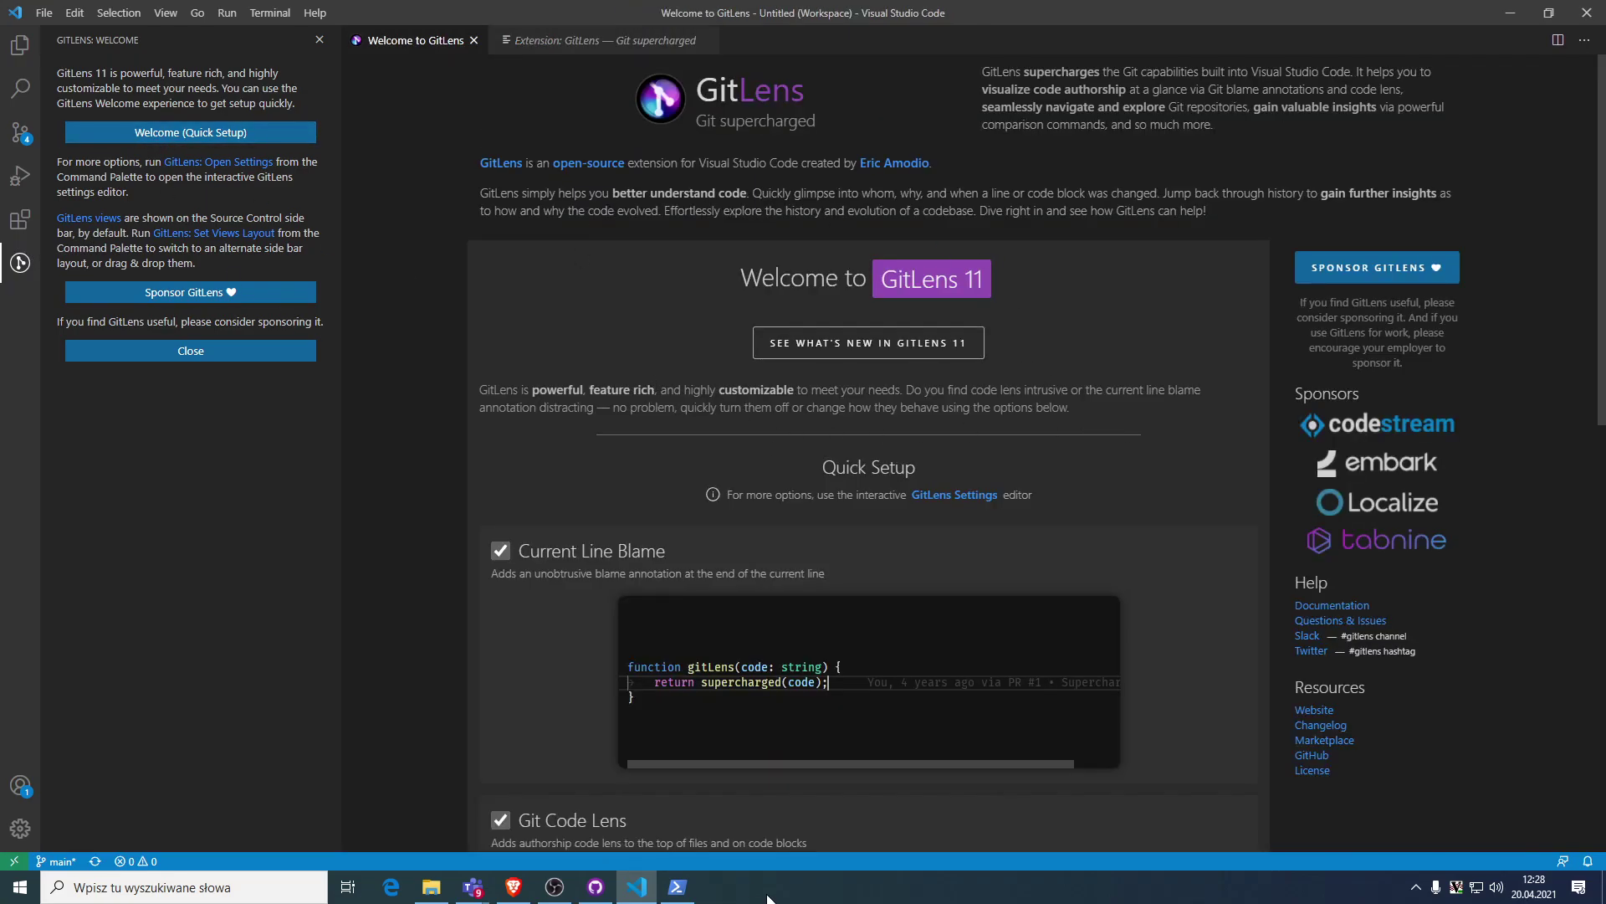
Check the progress of the Git installation in PowerShell and review the GitLens quick setup options.
left_click(678, 887)
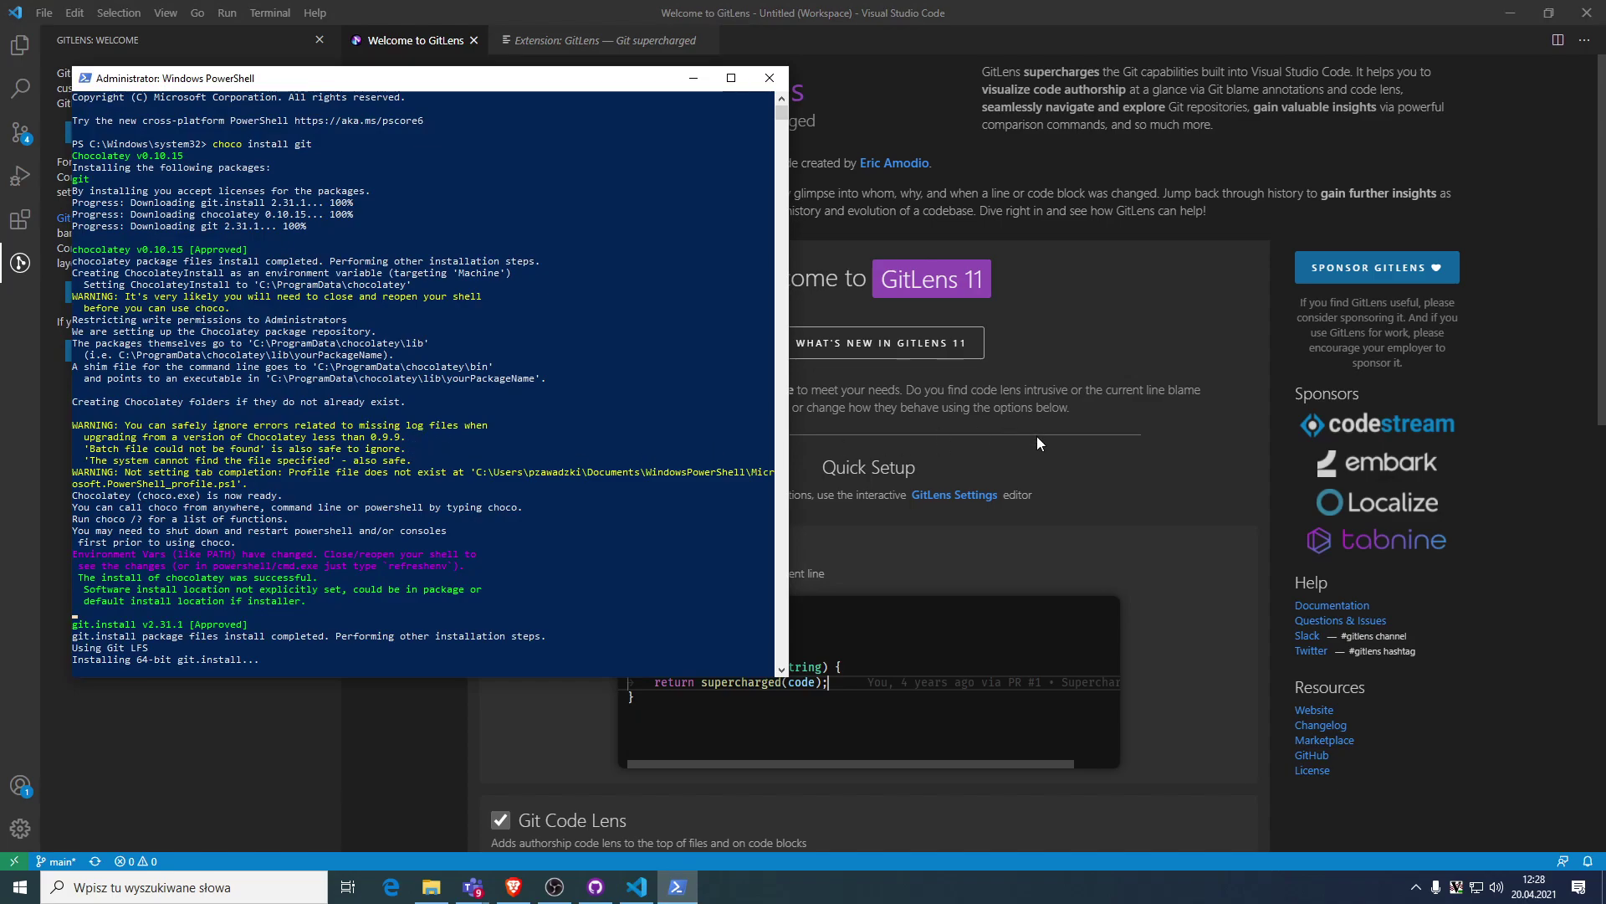
left_click(1095, 410)
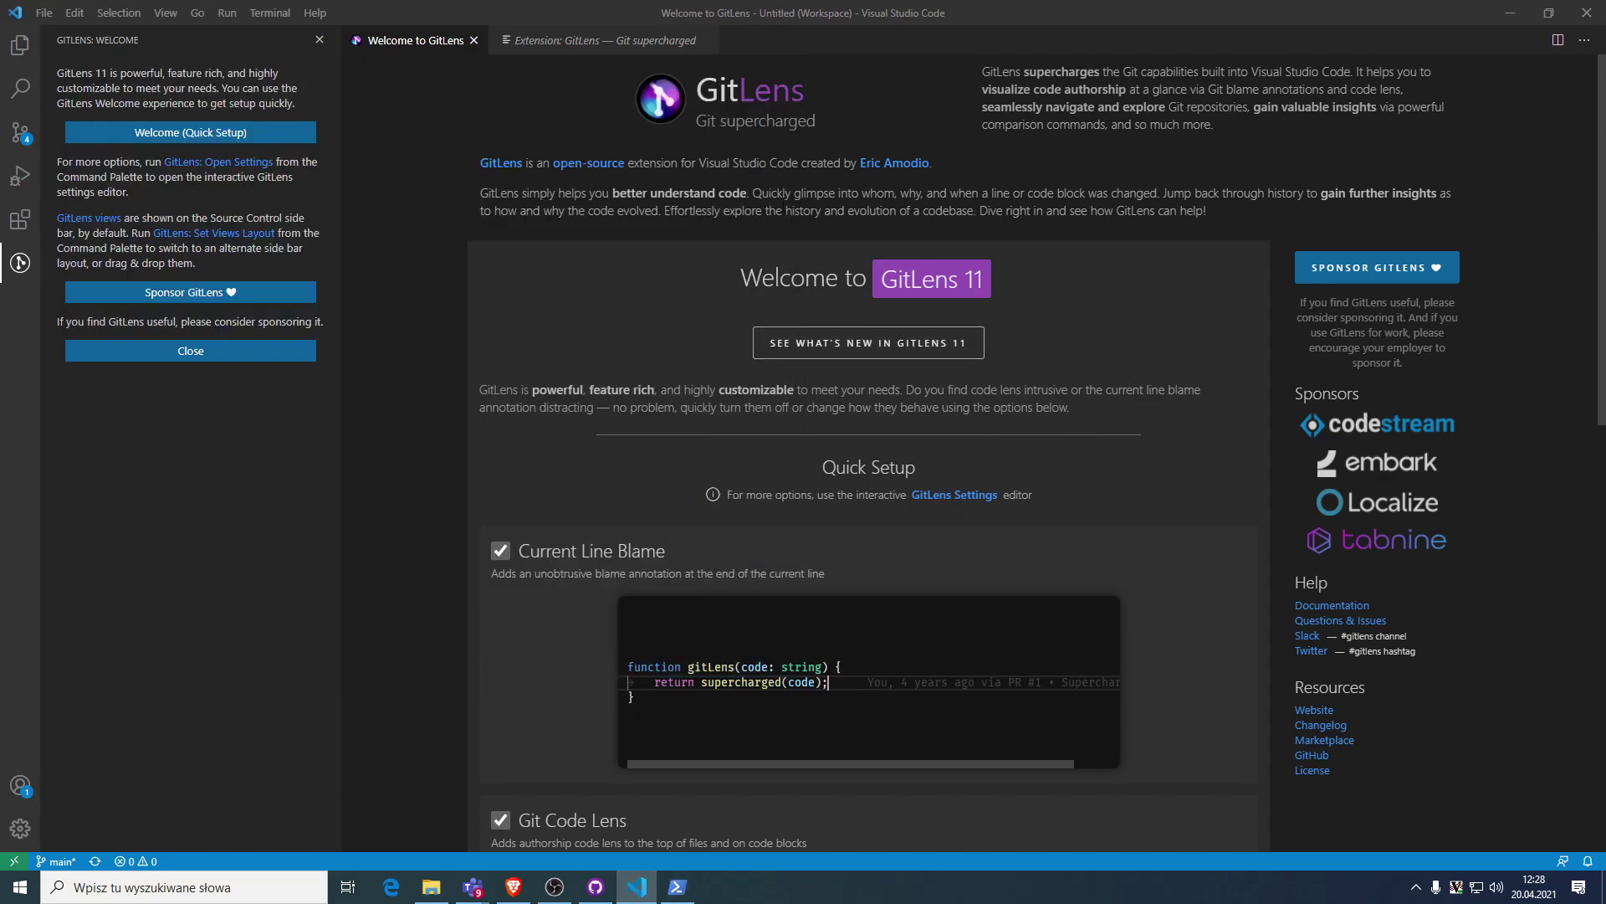
scroll(1163, 318, "down", 12)
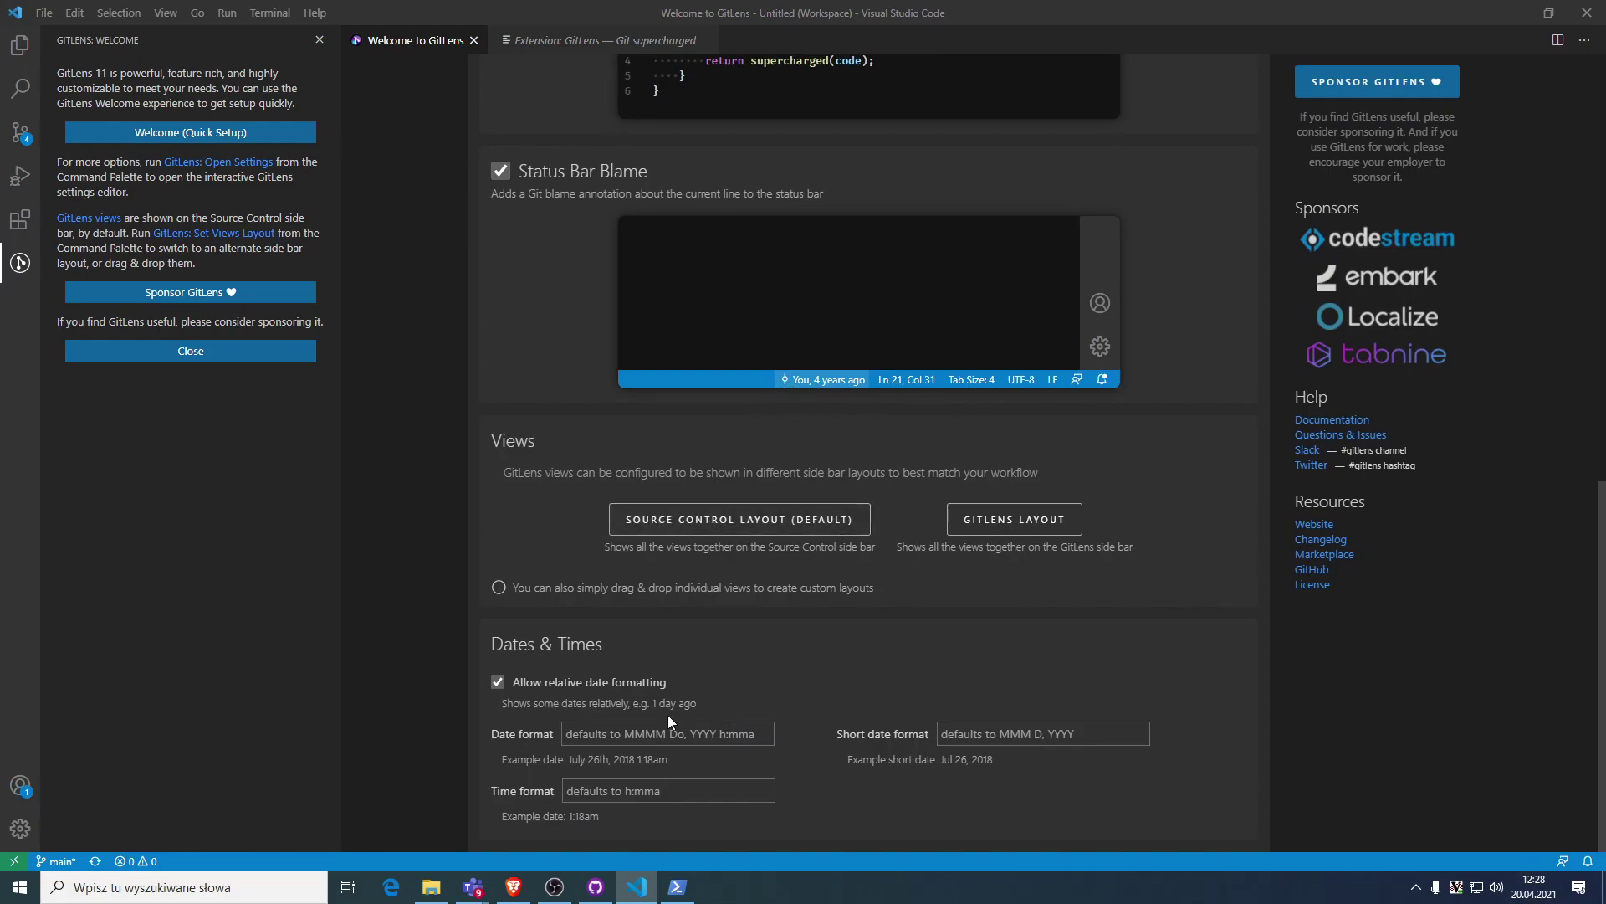
scroll(667, 715, "up", 15)
Close the GitLens extension details and return to the GitLens welcome page.
left_click(651, 45)
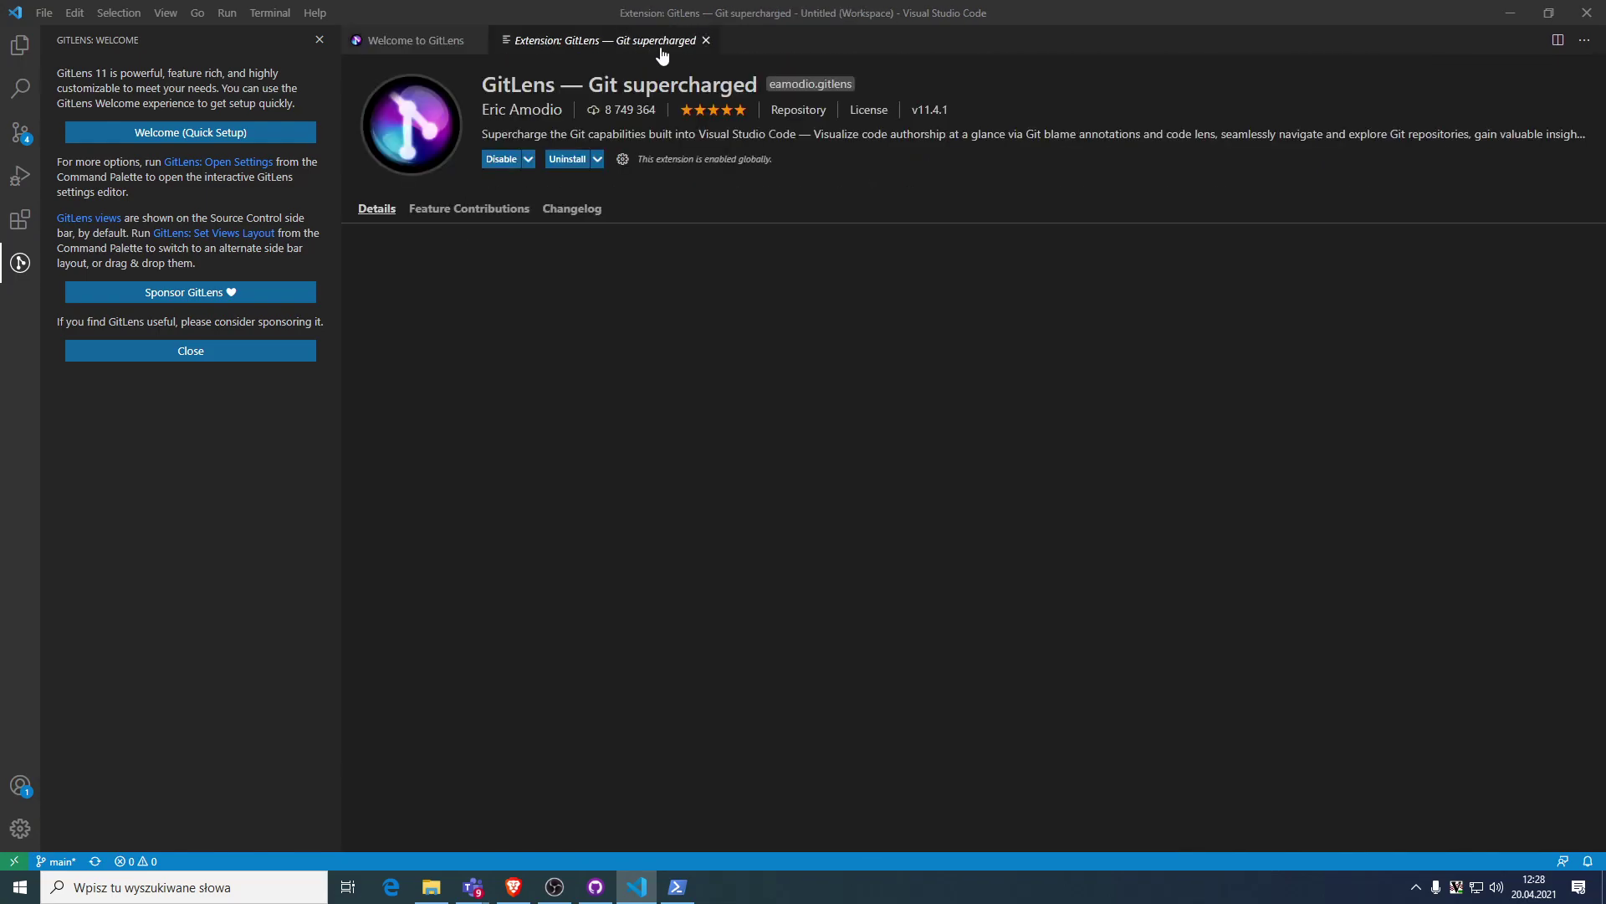
left_click(706, 40)
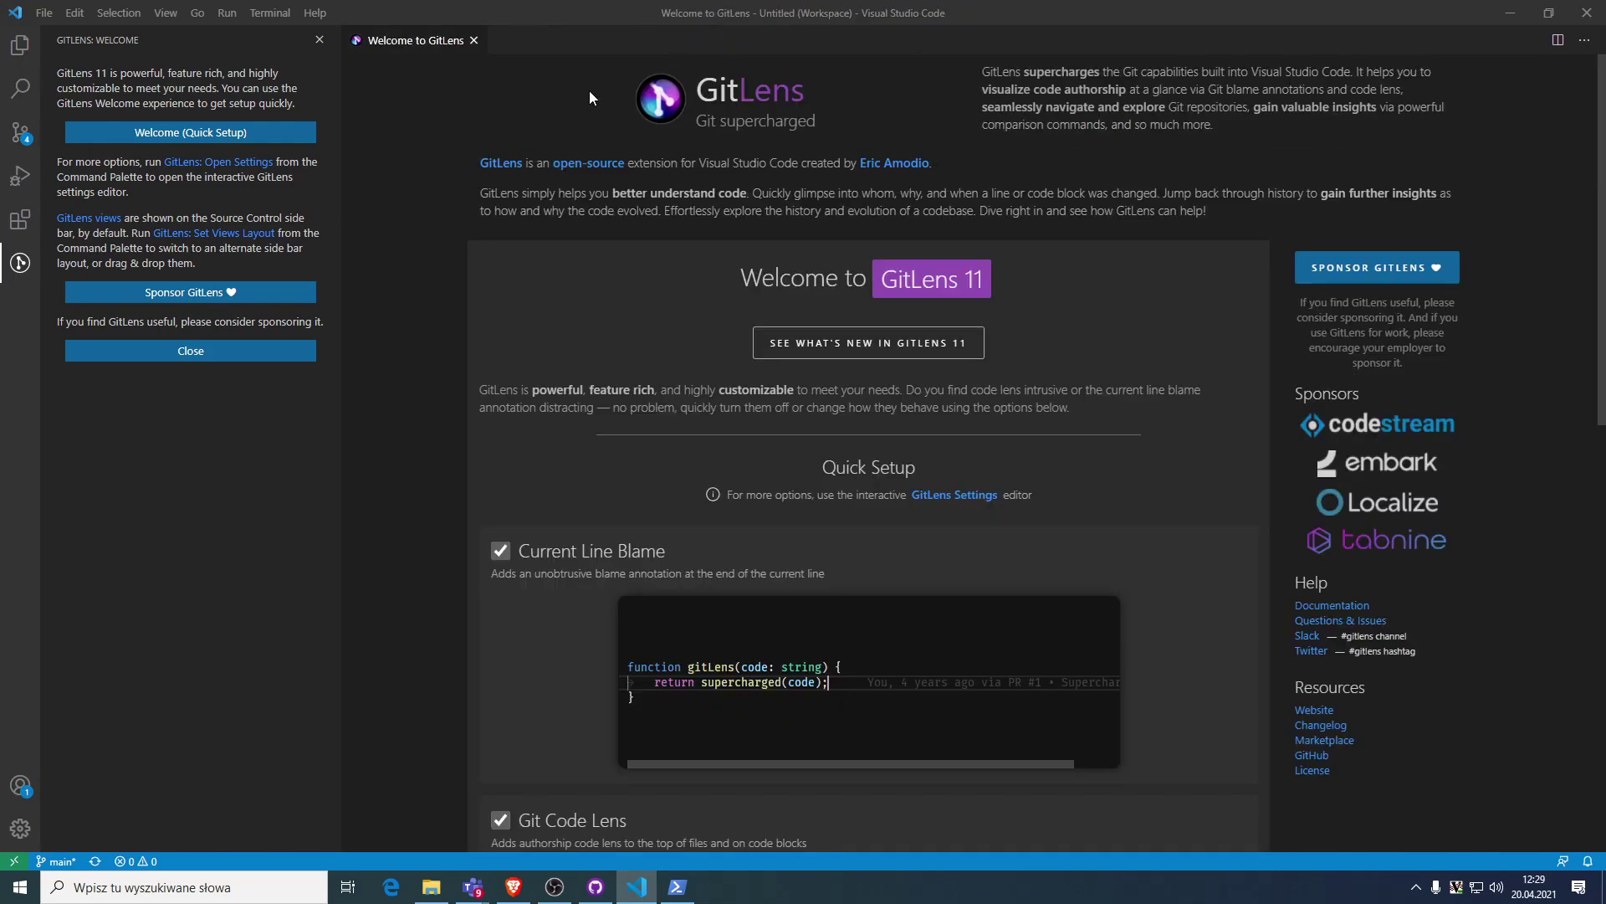
left_click(169, 146)
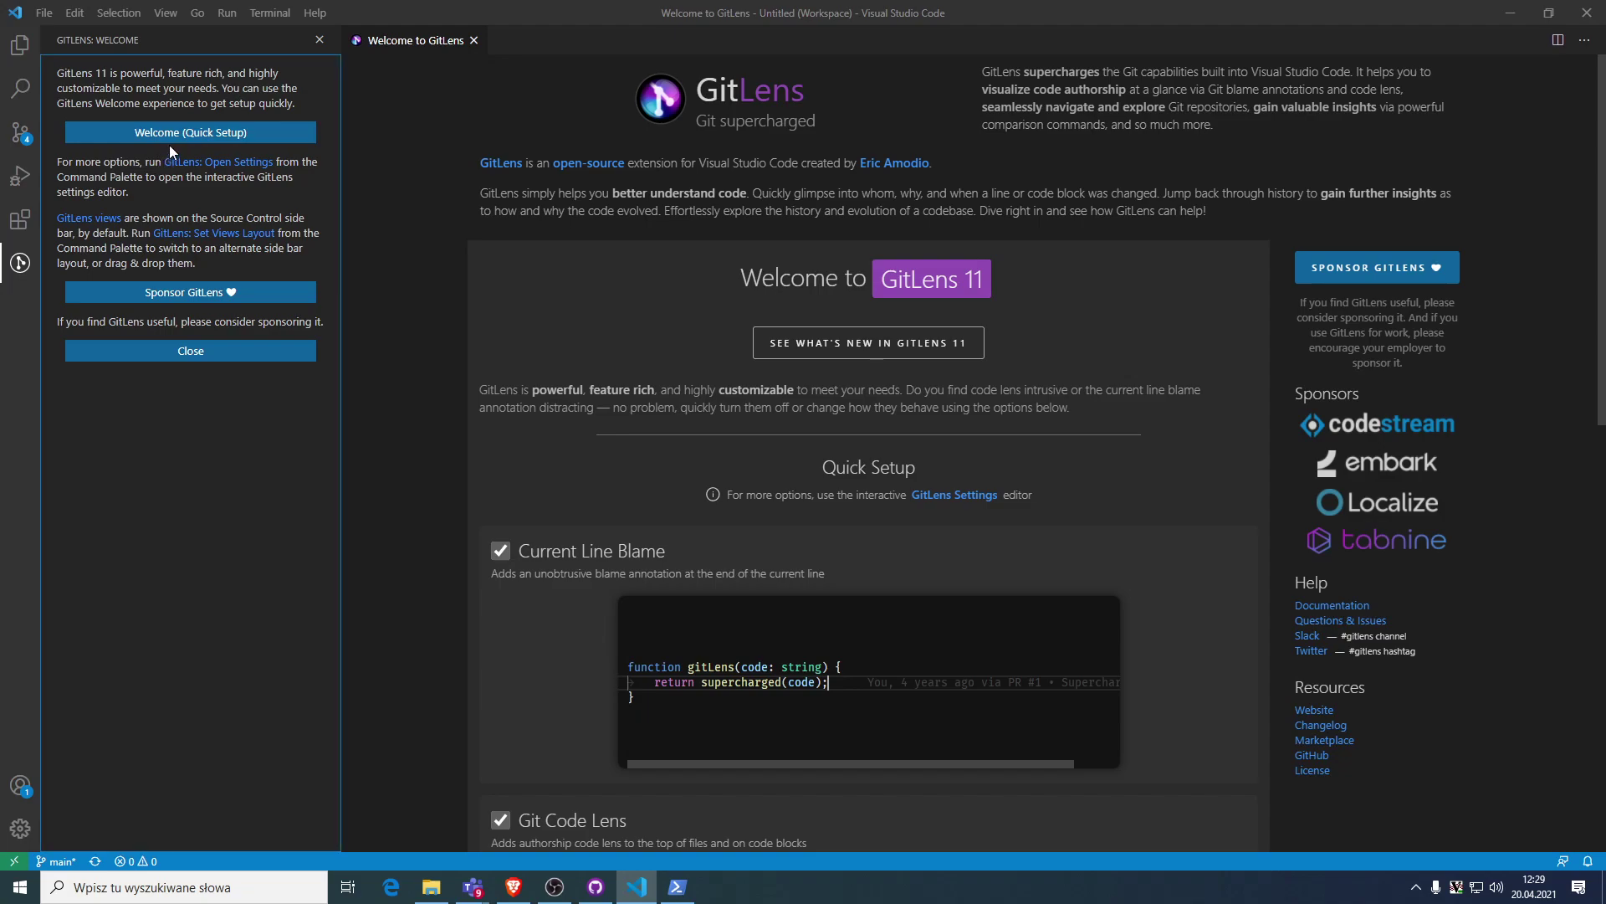
Close the GitLens welcome page and show the workspace's file explorer.
left_click(474, 40)
key("ctrl+shift+e")
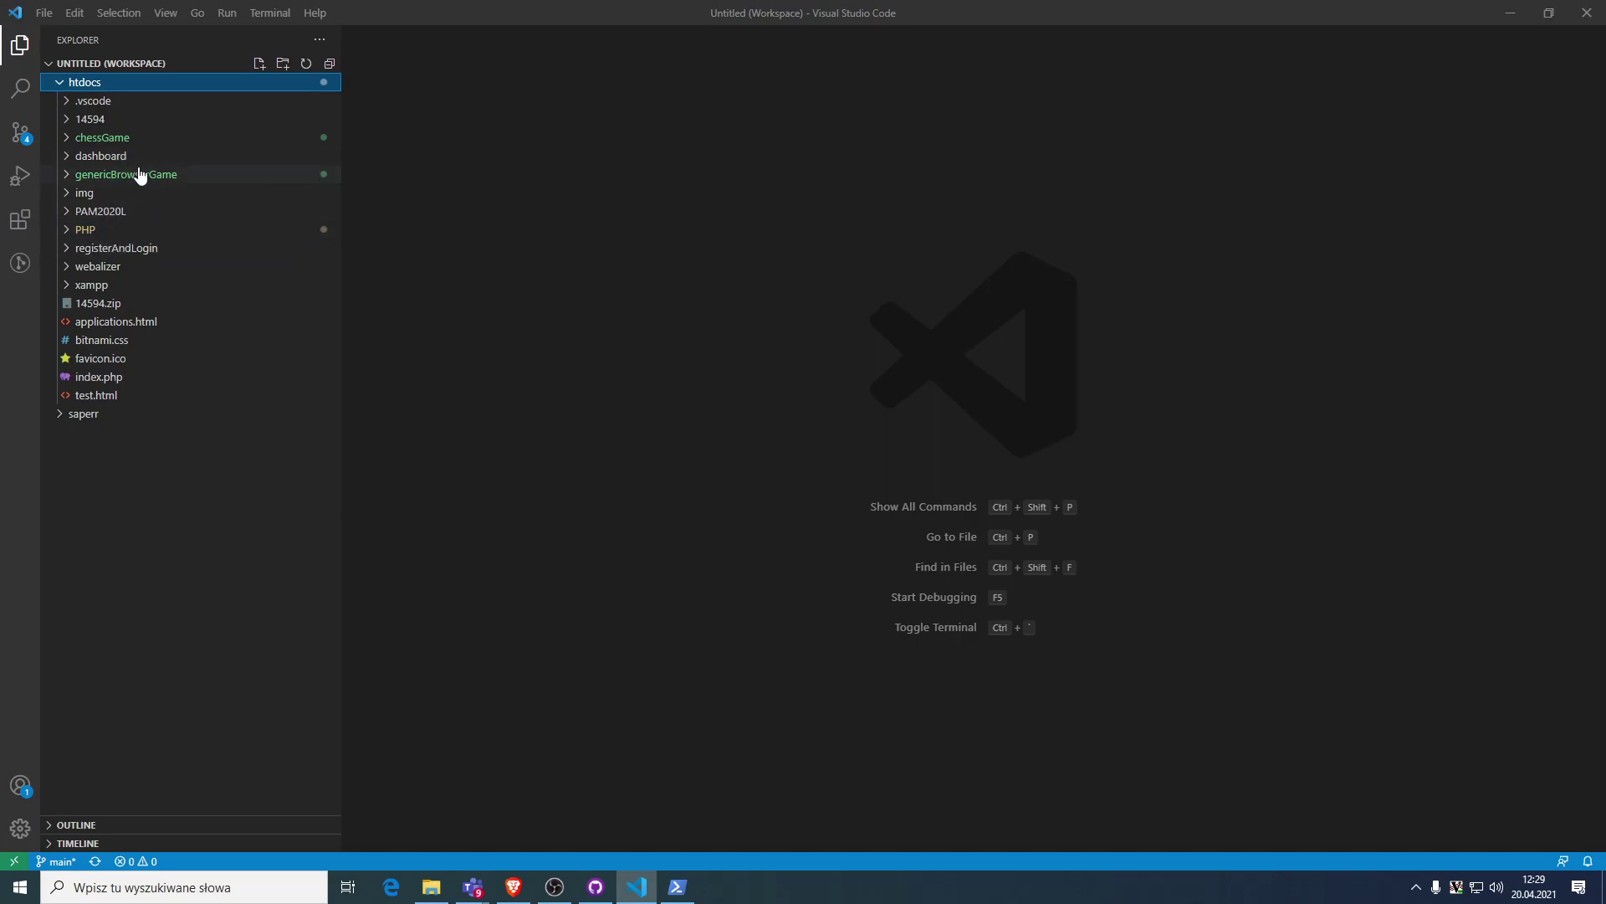
right_click(197, 560)
left_click(157, 20)
left_click(158, 17)
mouse_move(100, 15)
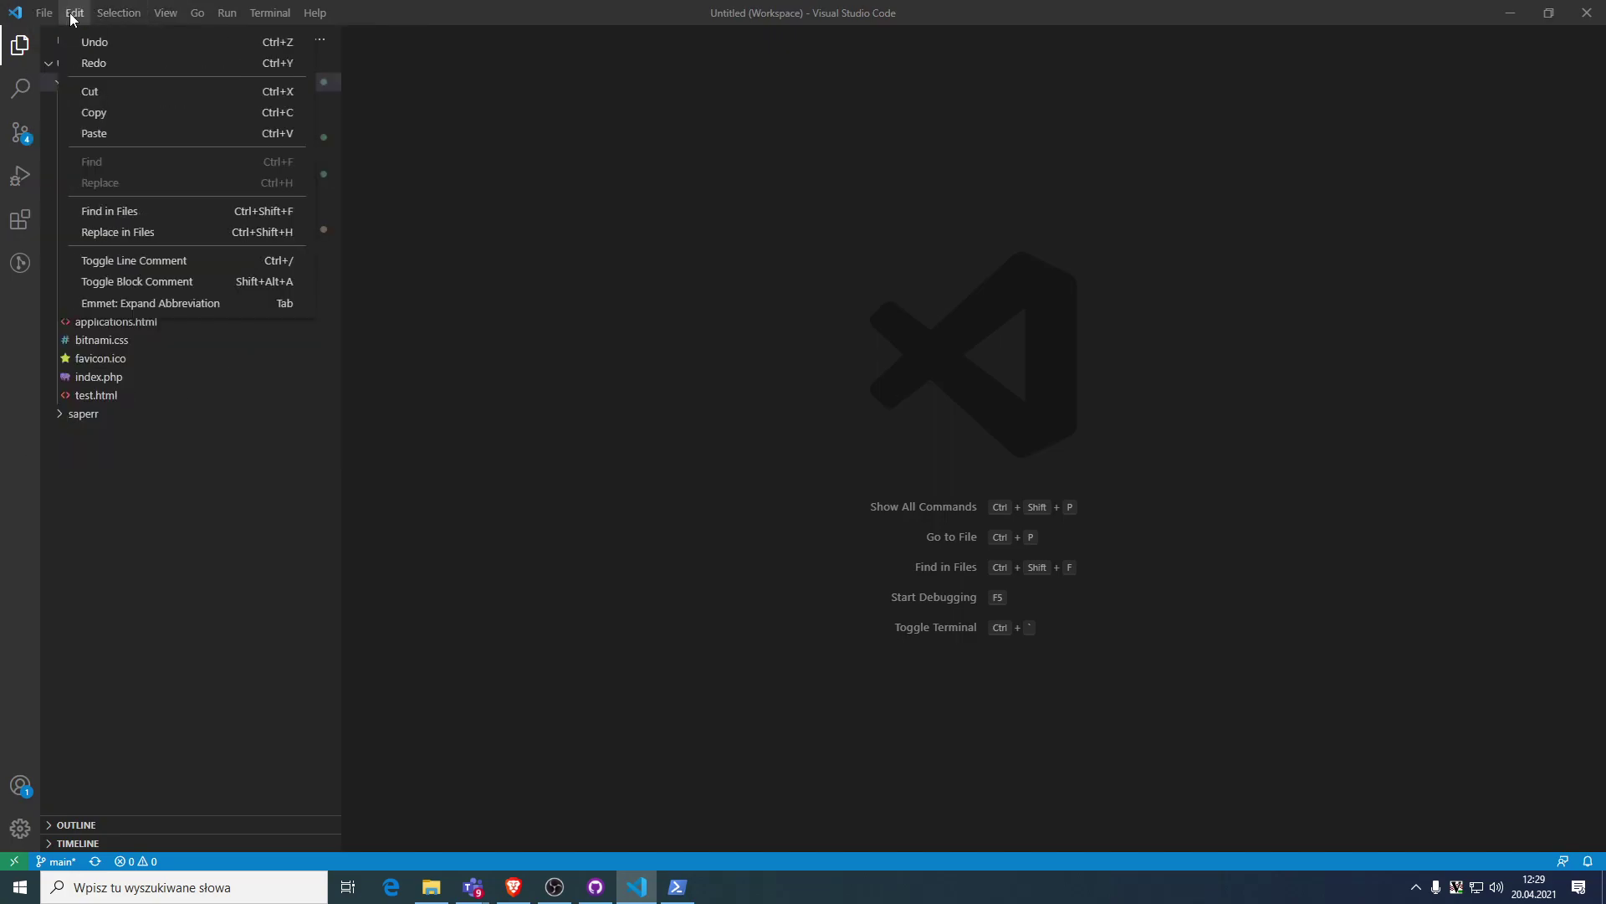
mouse_move(176, 15)
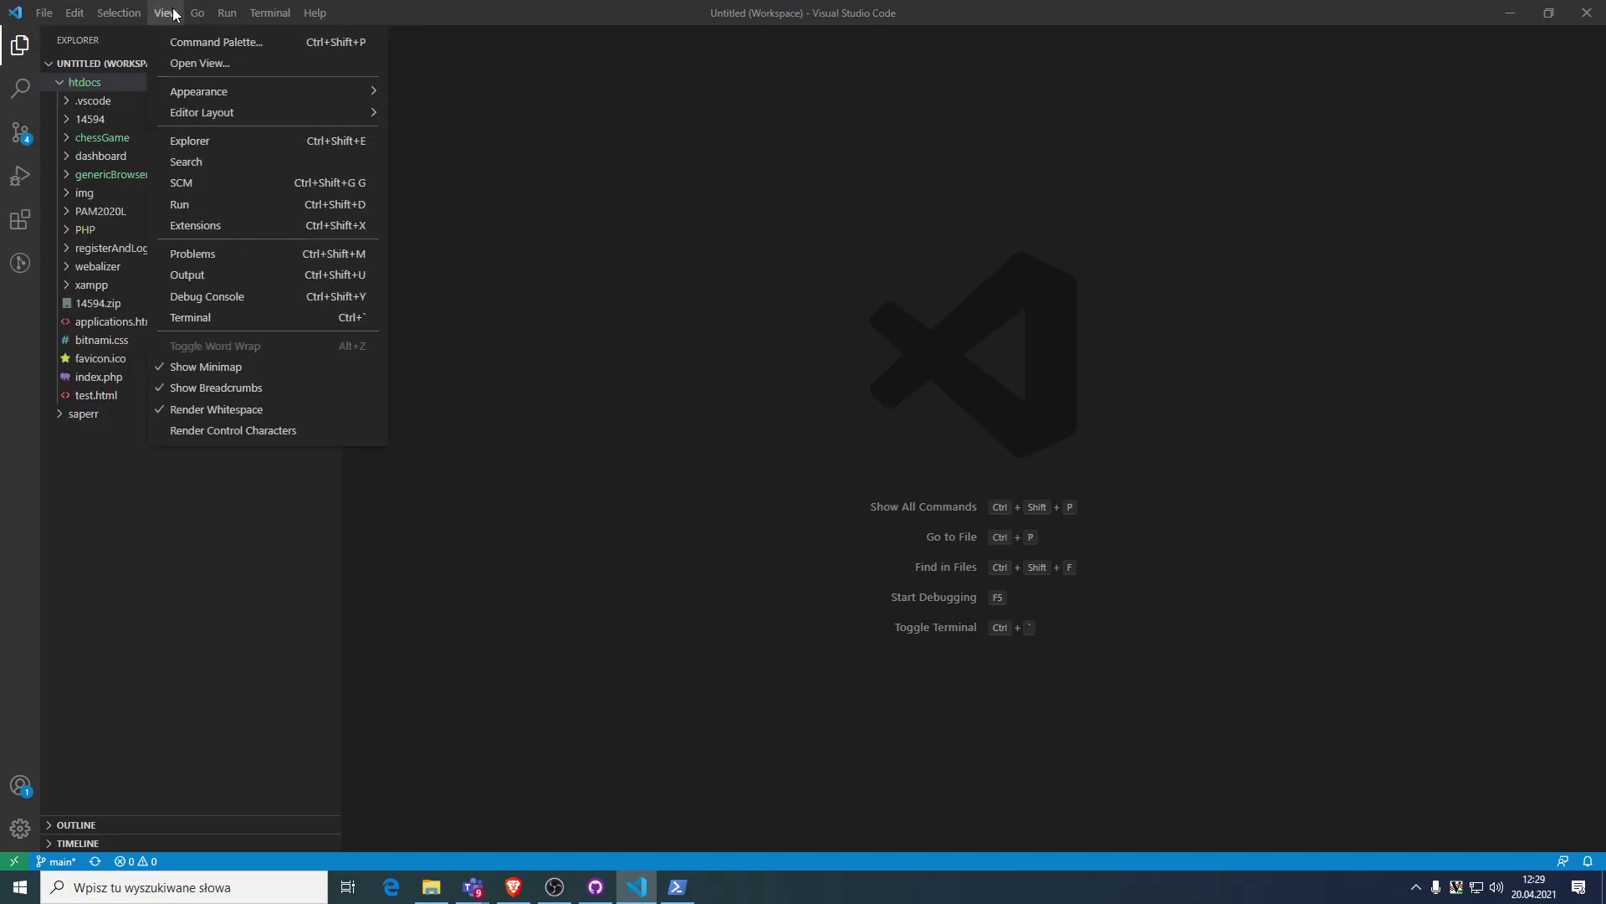
left_click(700, 137)
Find the Git: Clone command in the command palette, run it, and choose to clone from GitHub.
key("ctrl+shift+p")
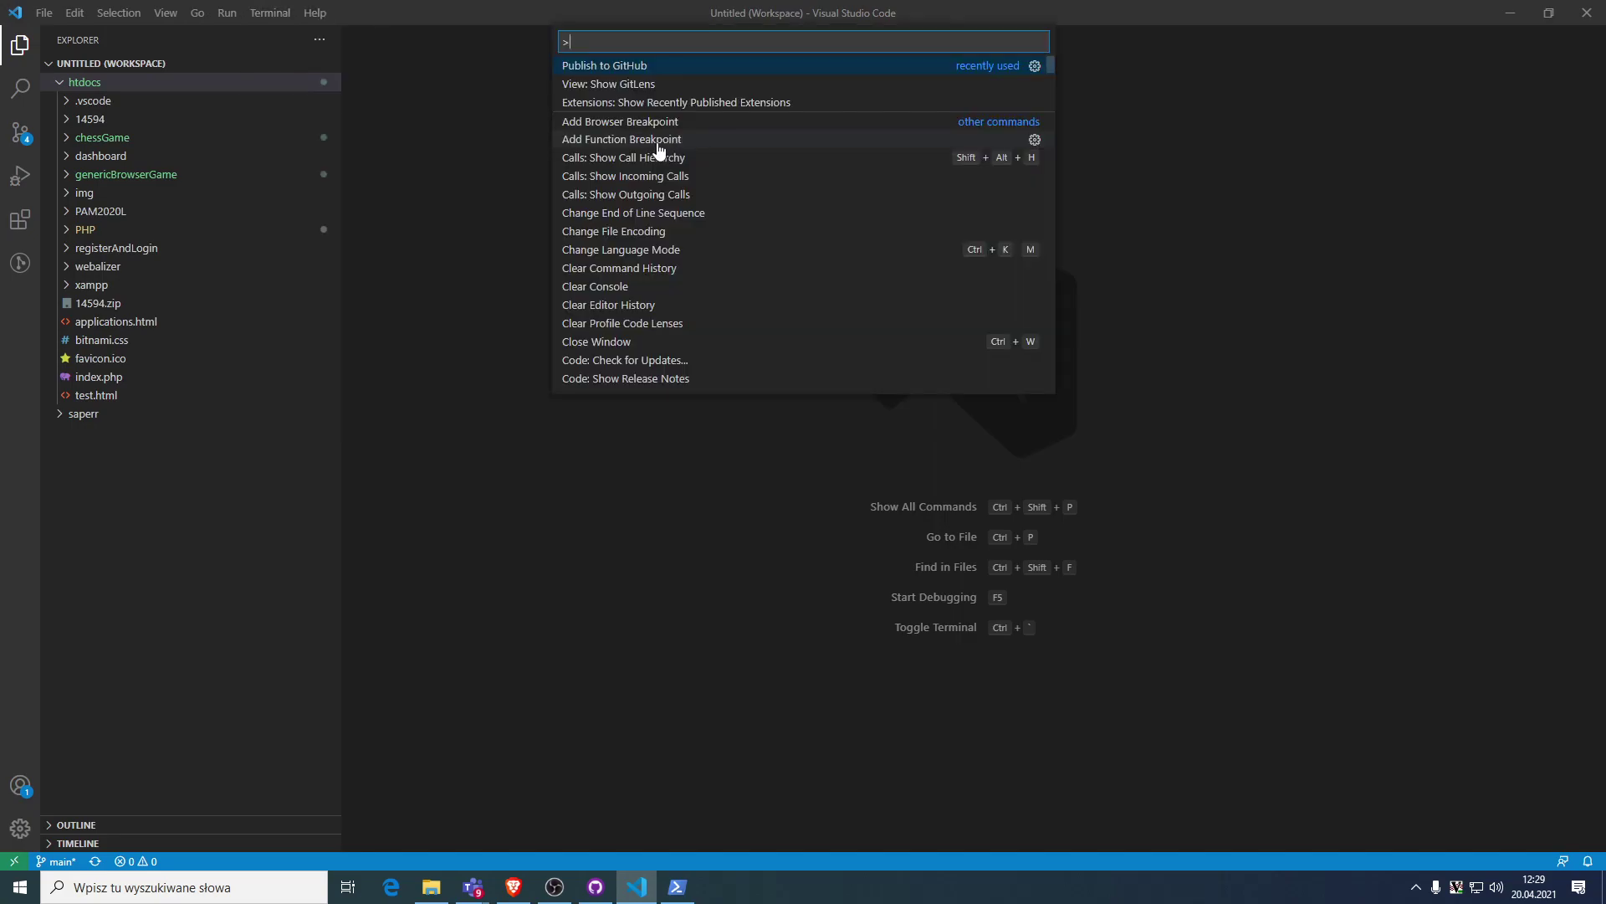
type("git")
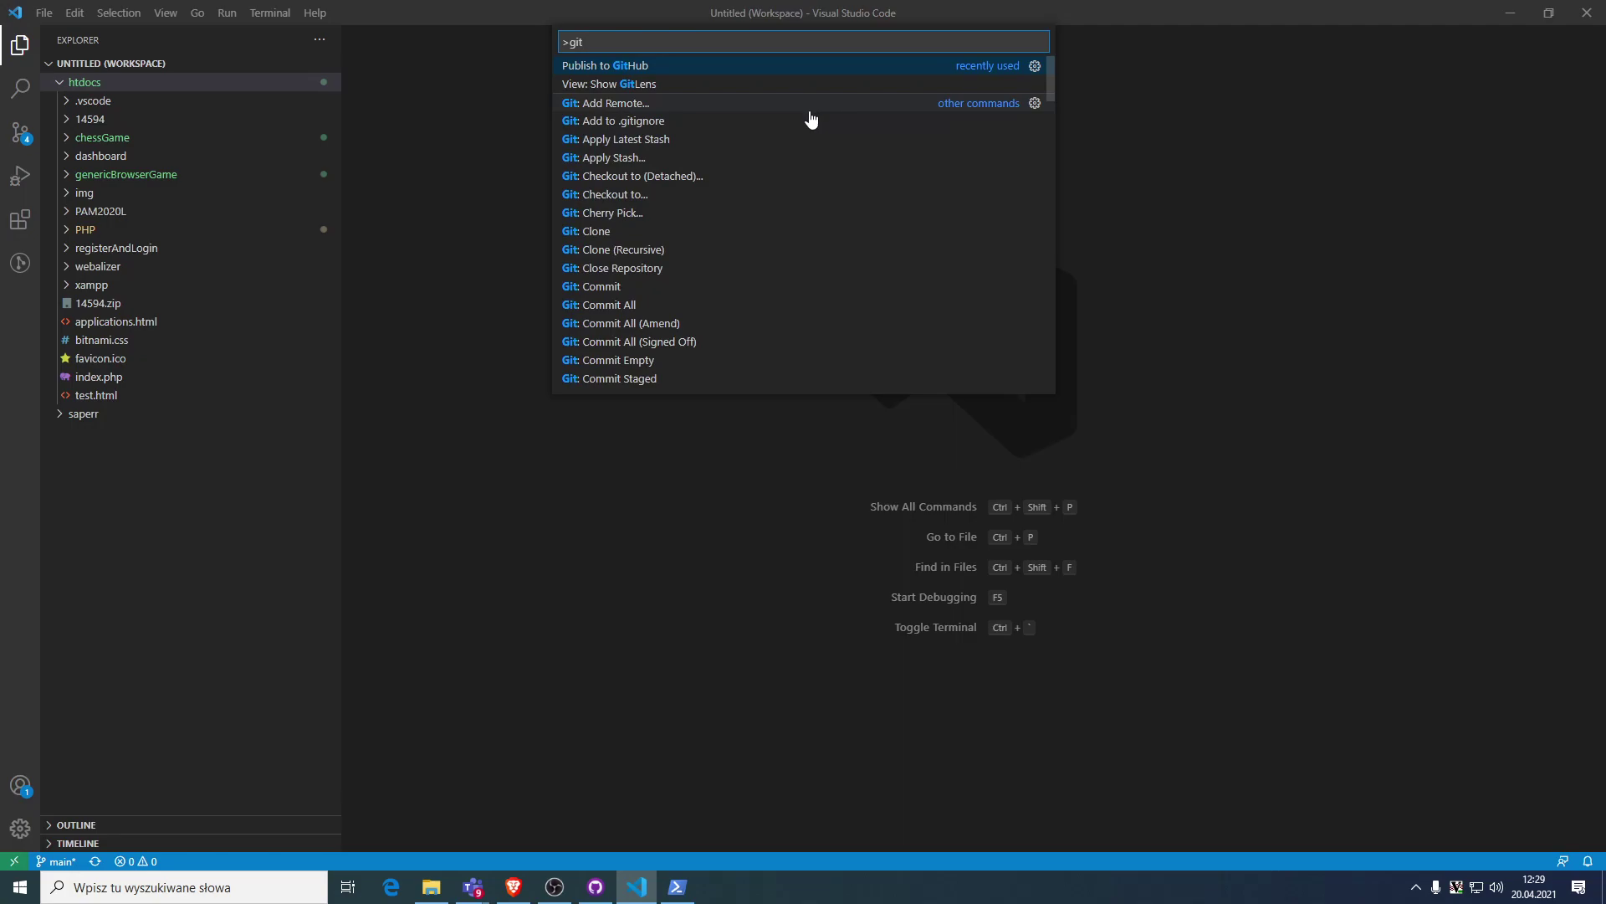
left_click(787, 240)
left_click(623, 67)
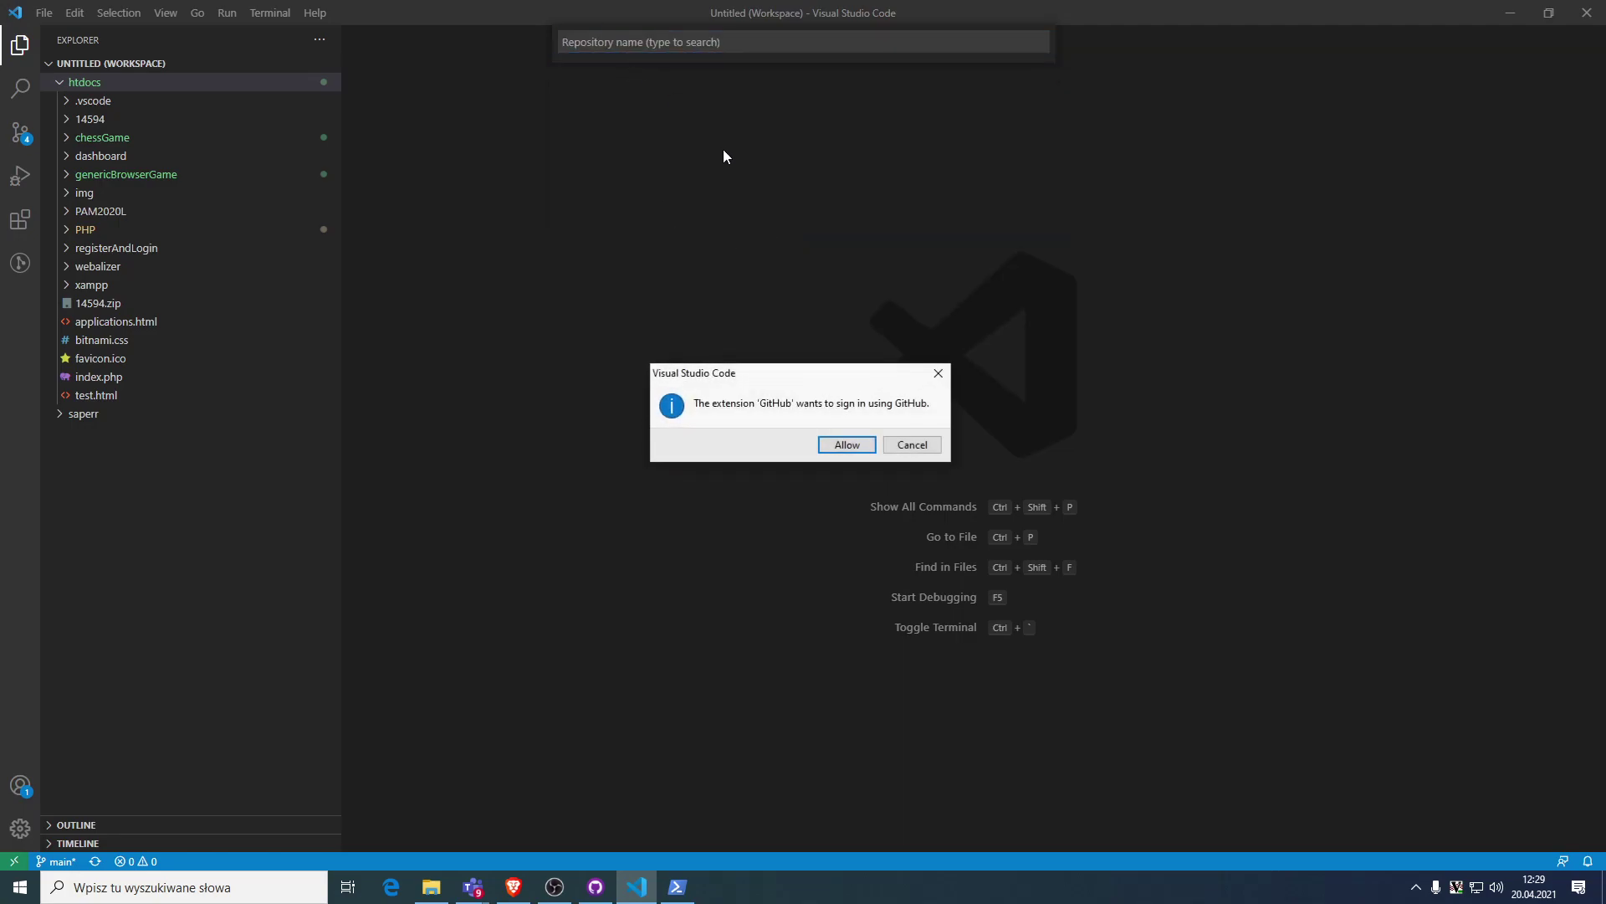
Allow the GitHub extension to sign in, authorize GitHub for VSCode in the browser, and confirm access with the account password.
left_click(853, 448)
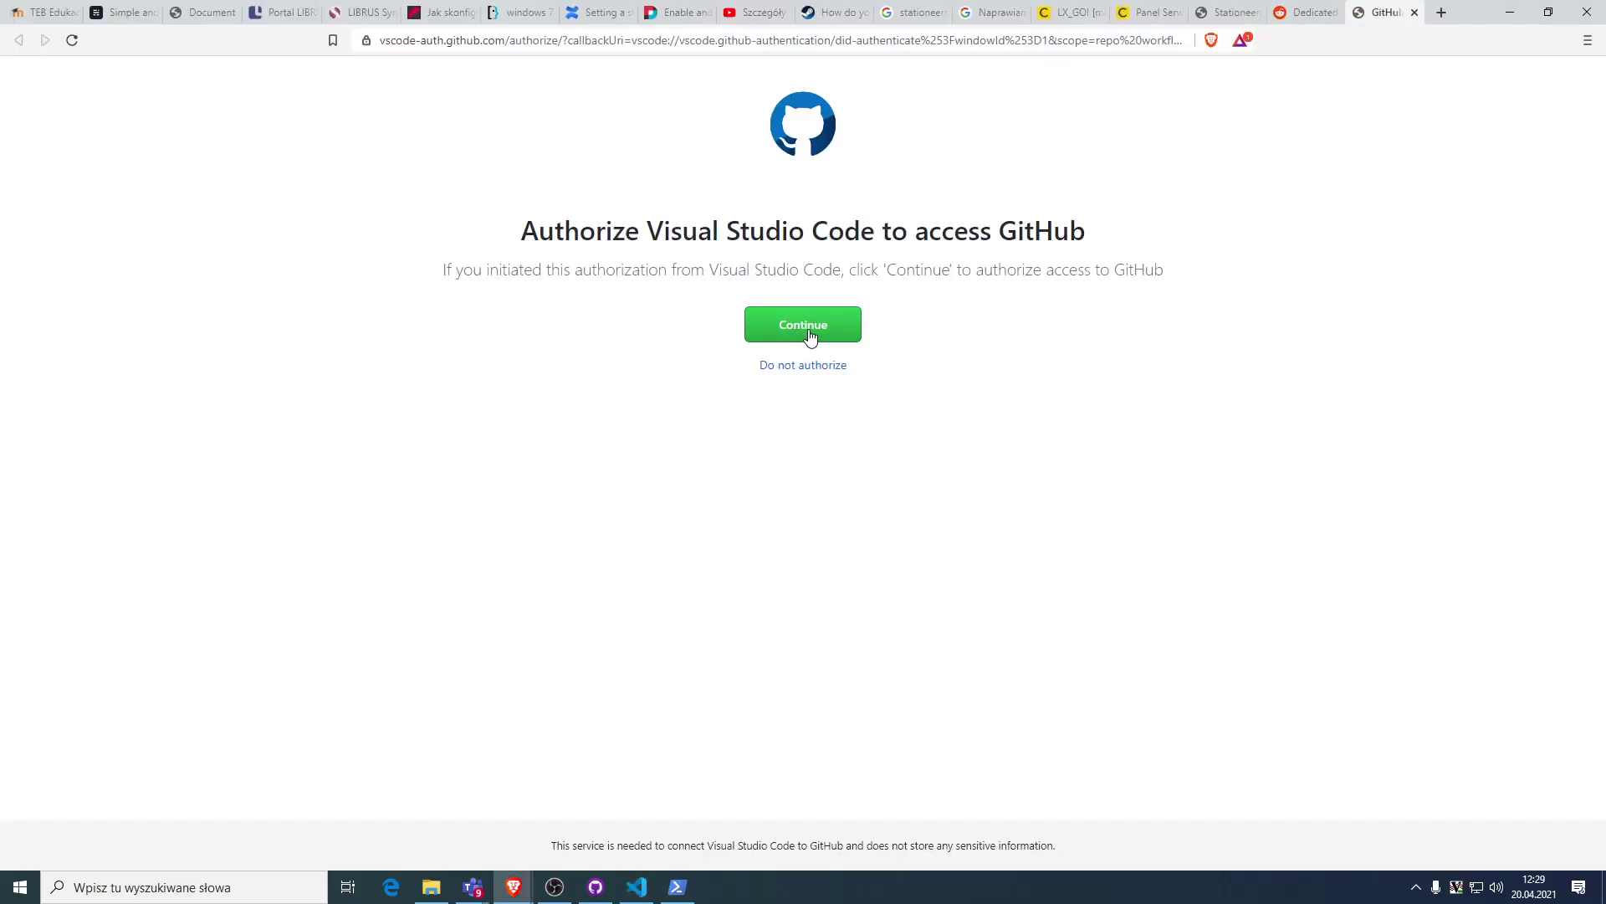
left_click(806, 335)
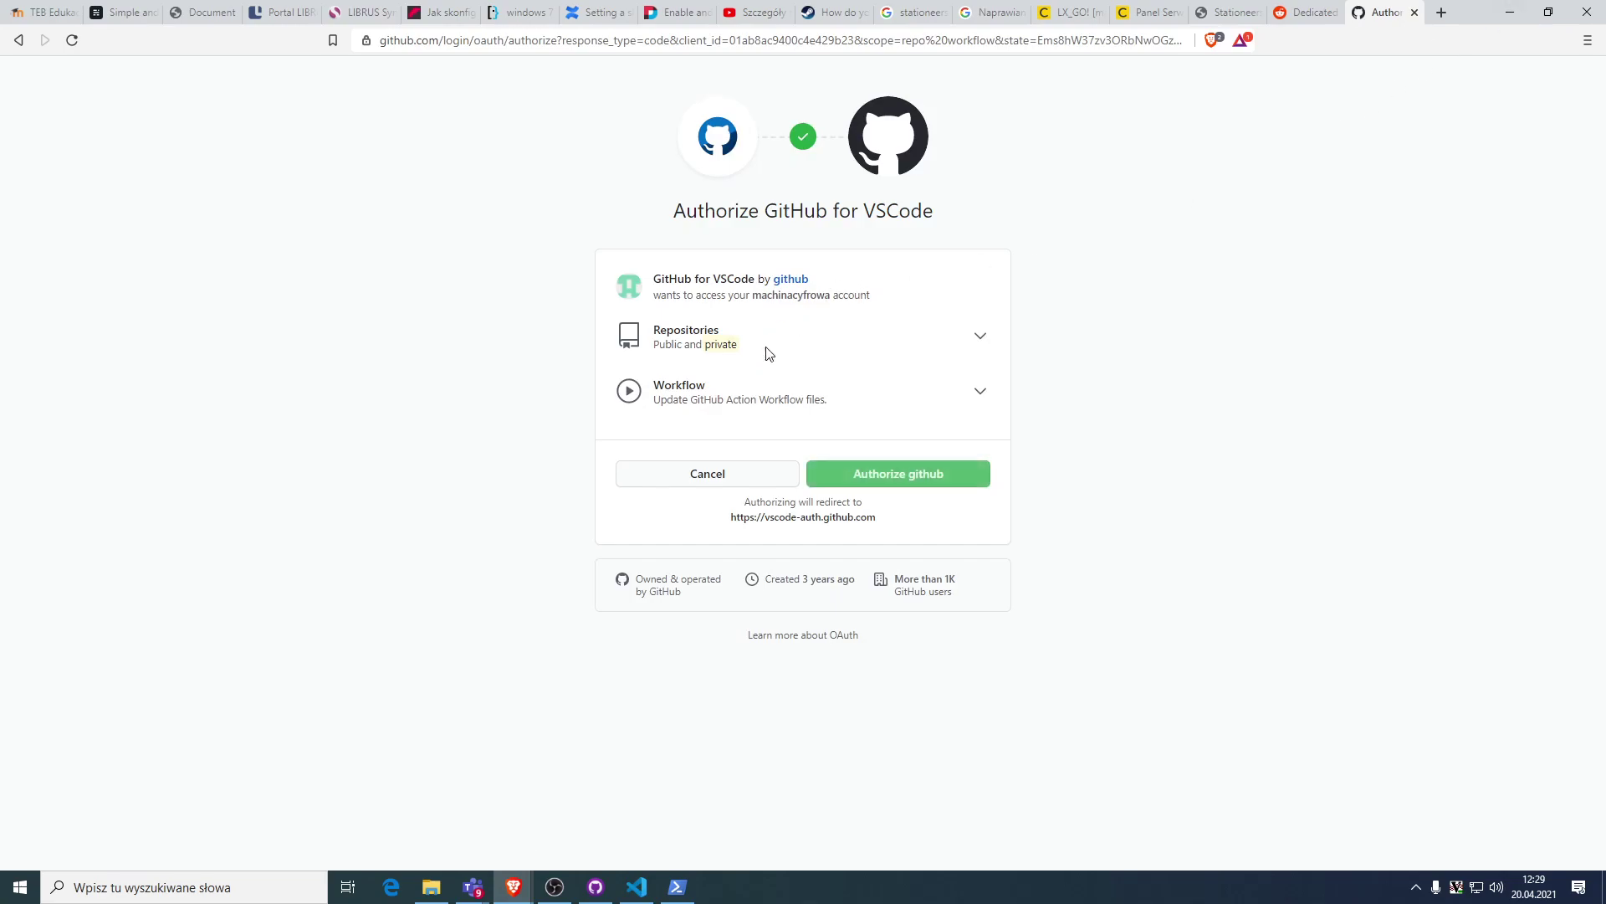
left_click(893, 485)
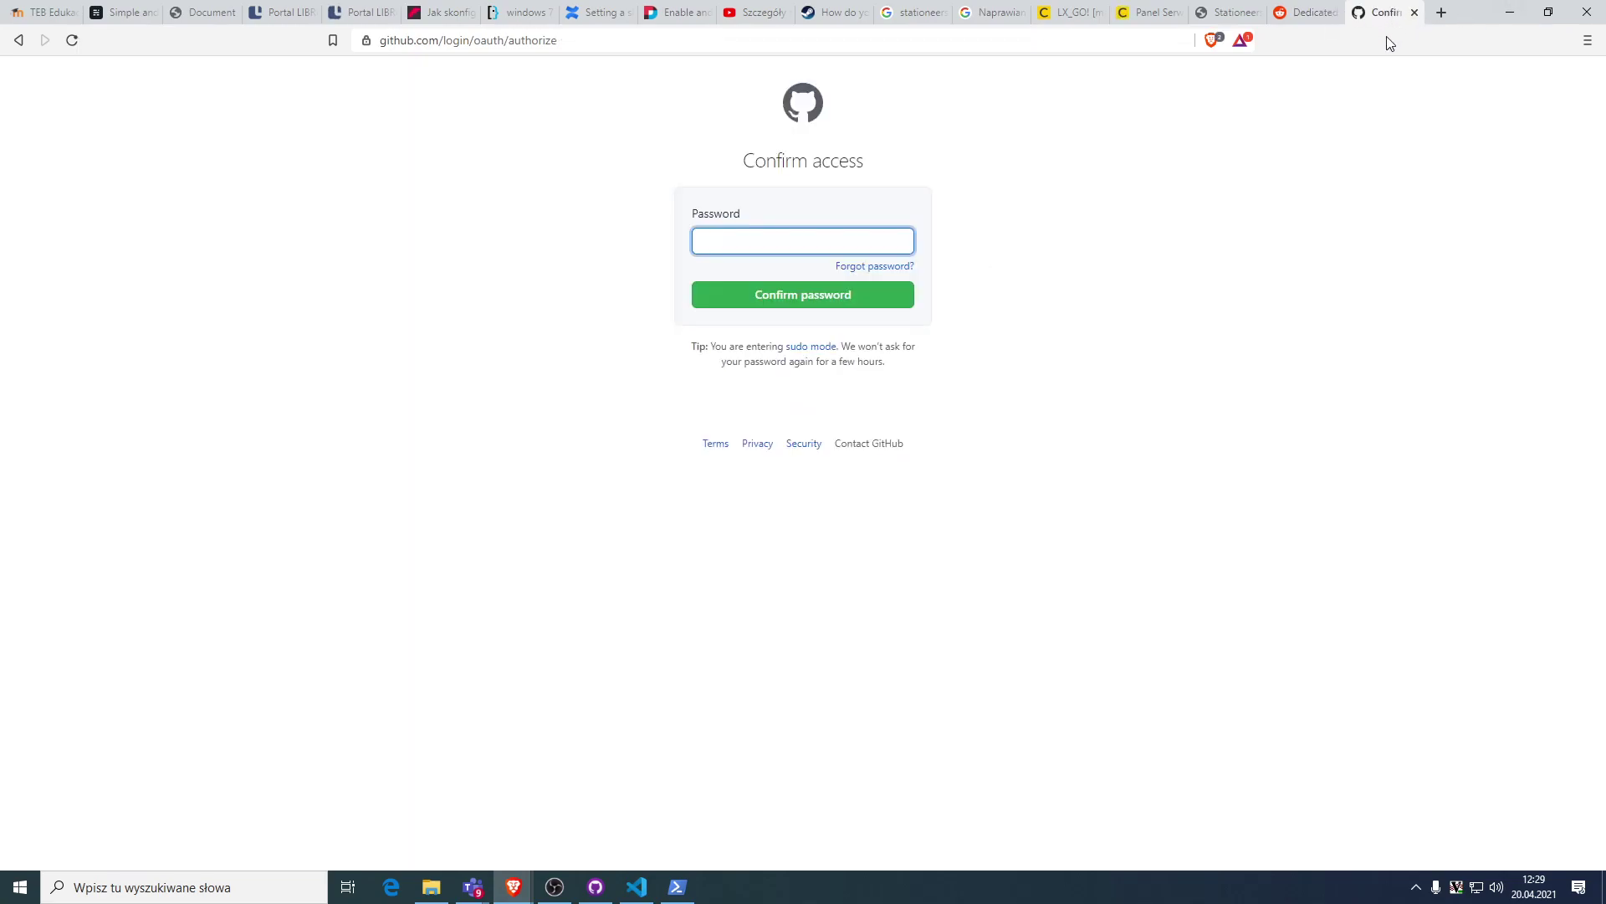
type("•••")
key("Return")
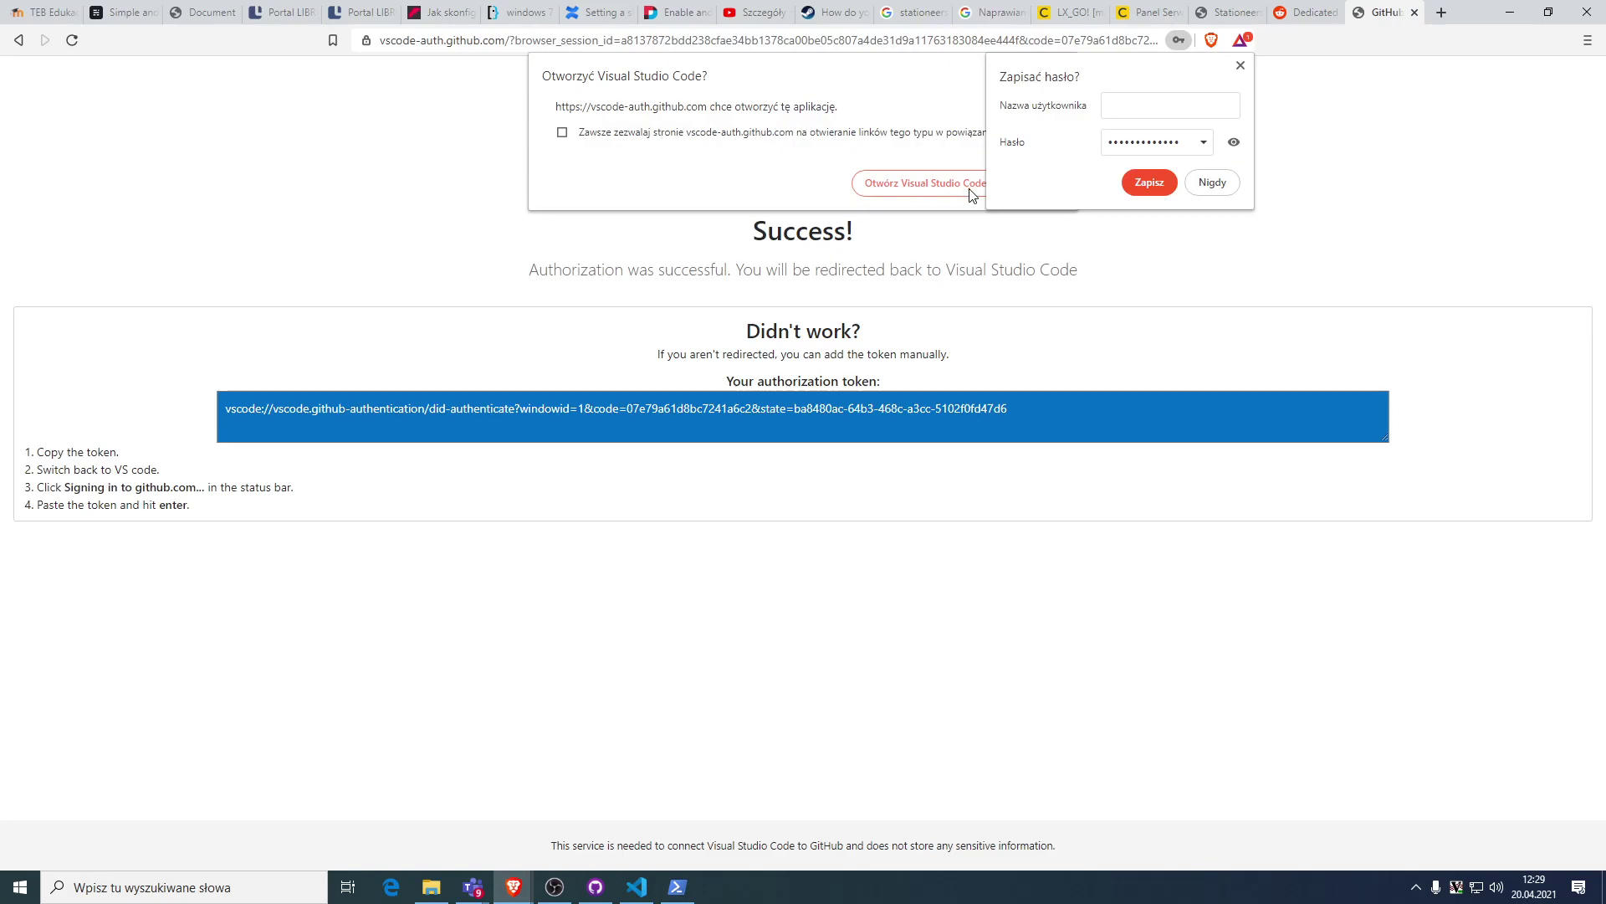
Return the authorization to Visual Studio Code, allow the GitHub Authentication extension to open the URI, and close the browser's authorization window.
left_click(887, 182)
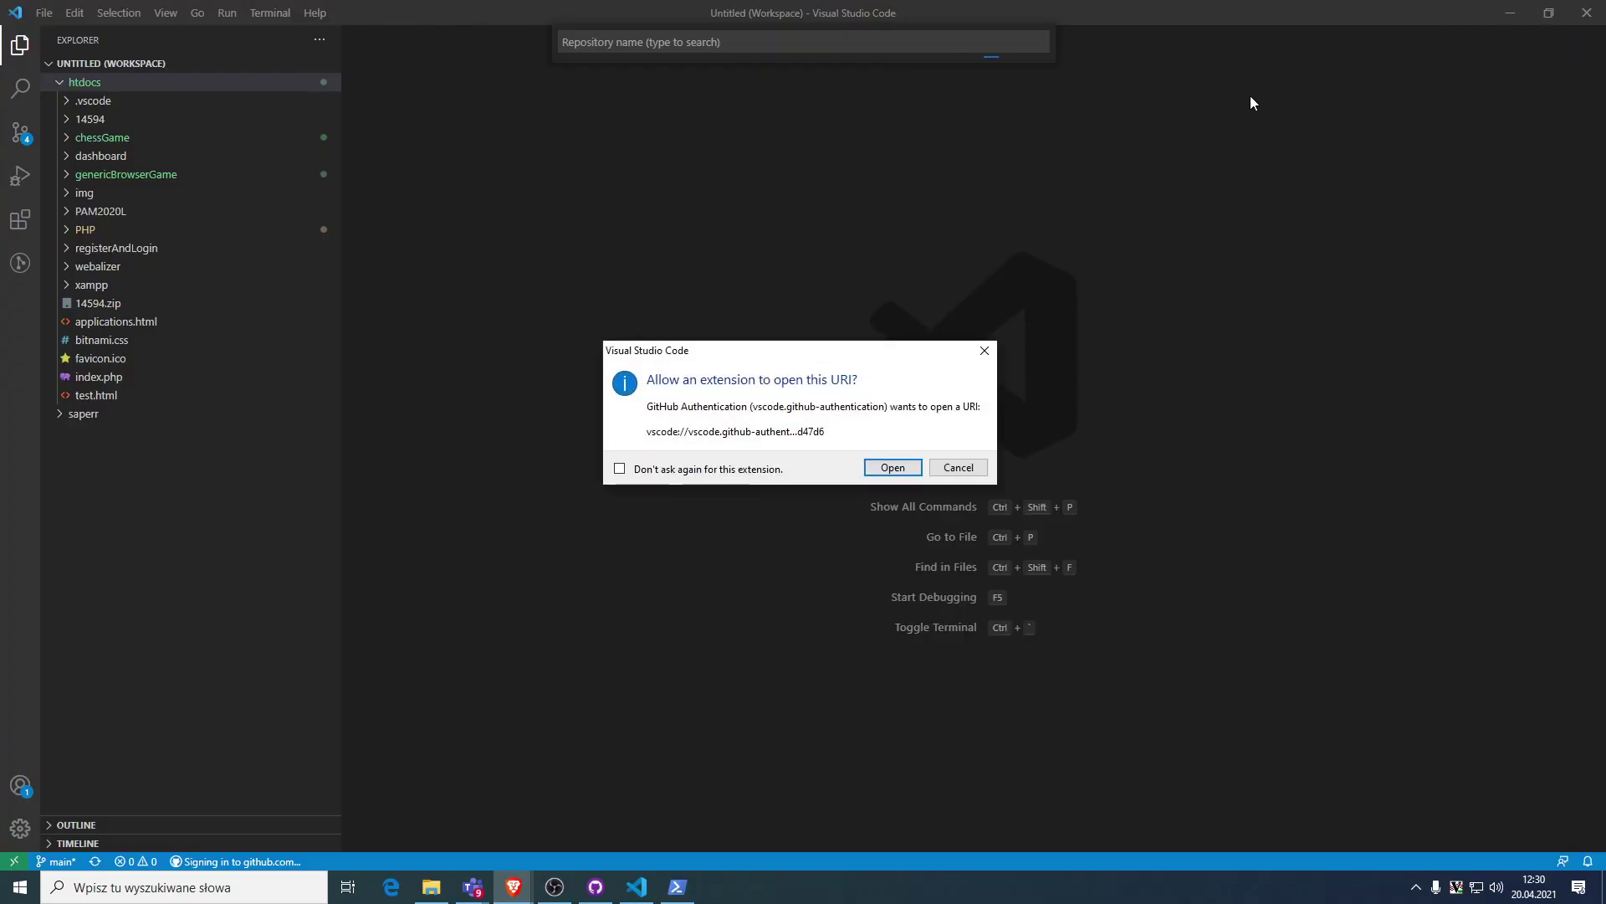
left_click(884, 472)
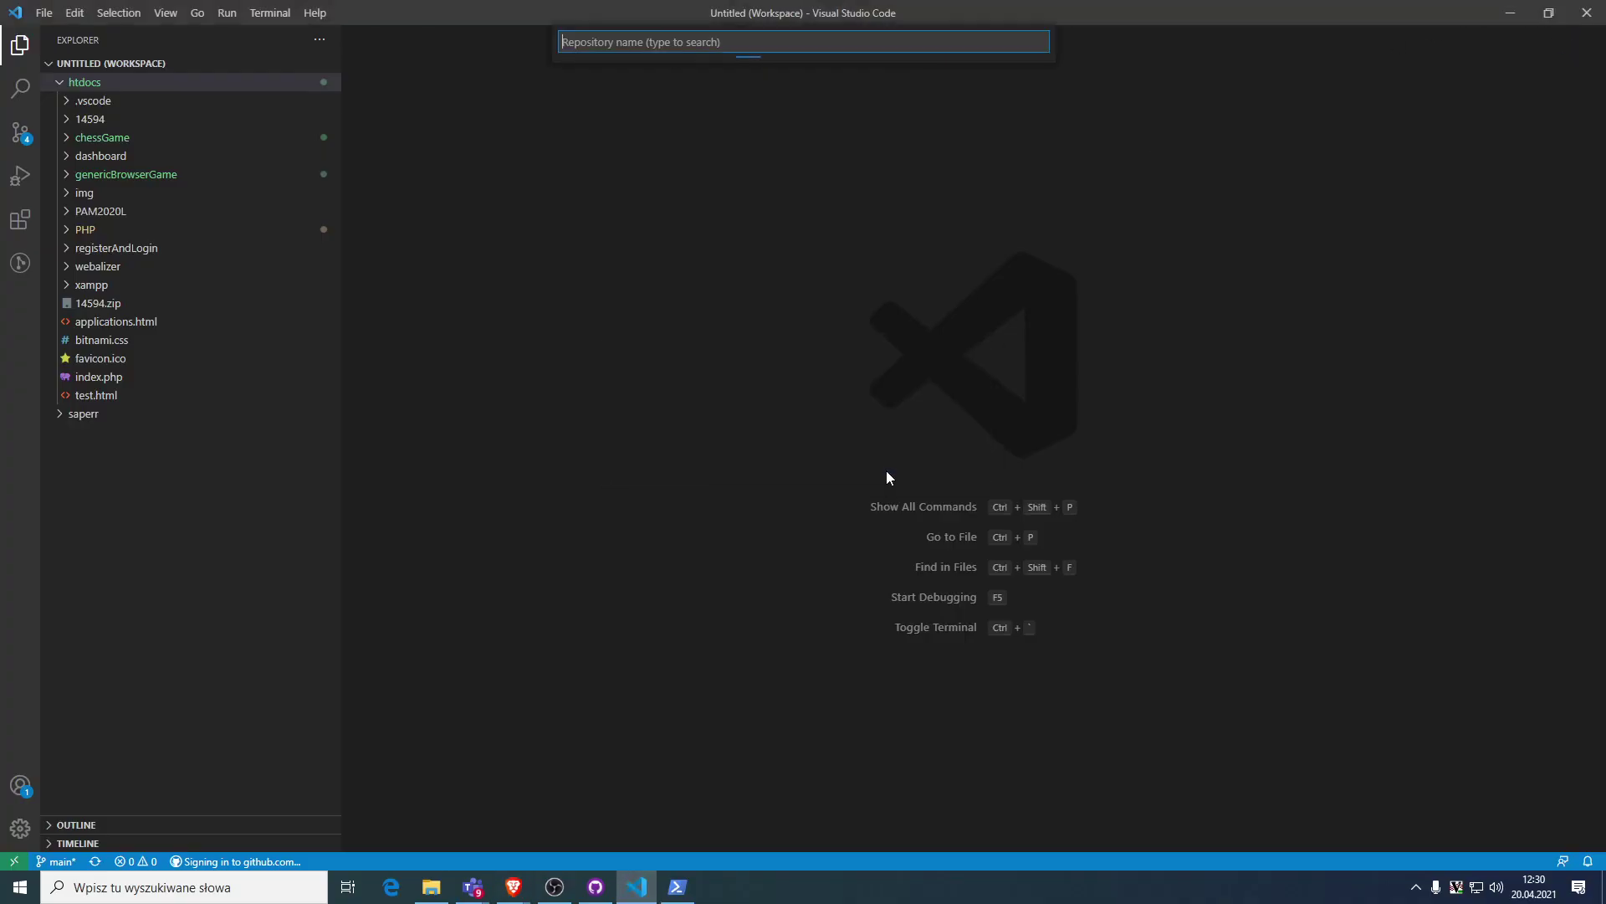
left_click(514, 884)
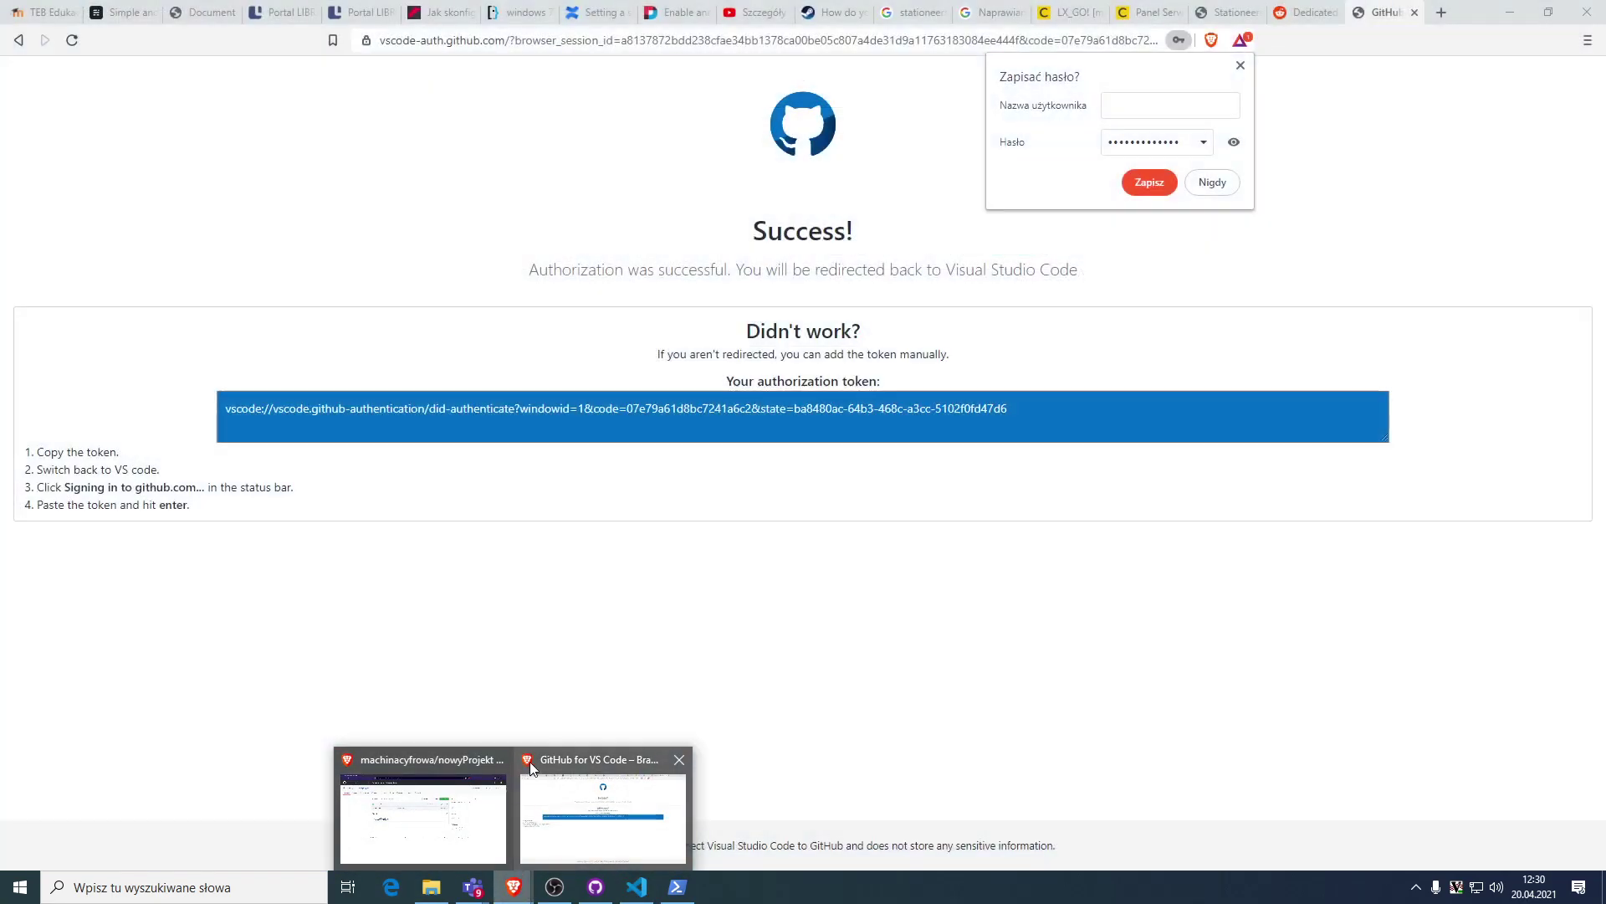
left_click(672, 756)
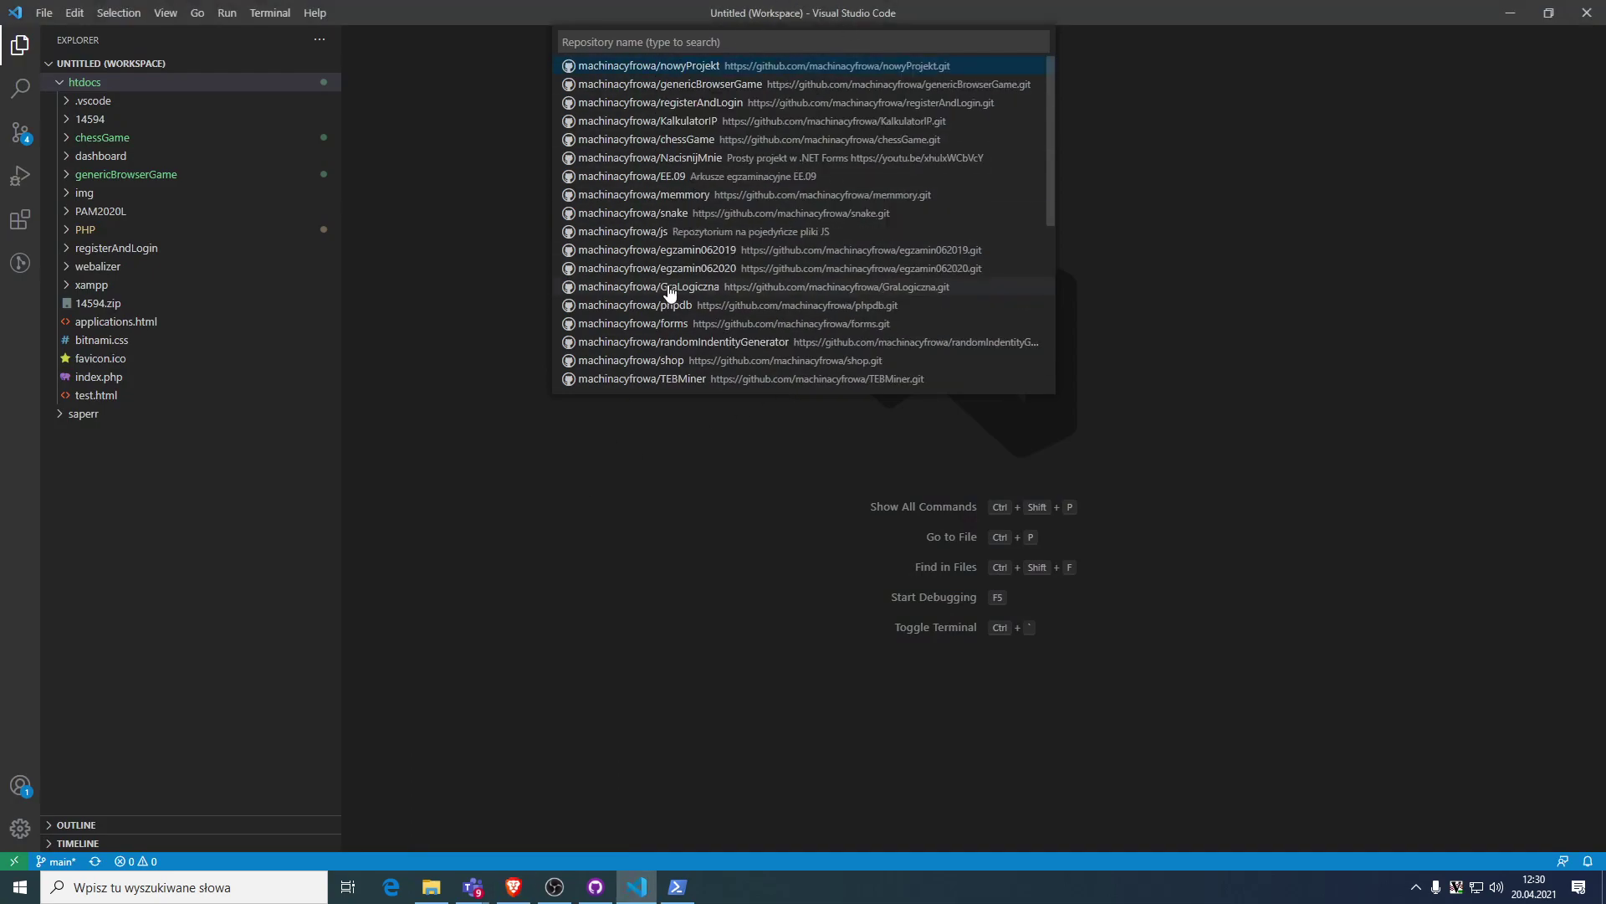
Clone the nowyProjekt repository into C:\xampp\htdocs and expand its folder in the explorer.
scroll(719, 326, "down", 2)
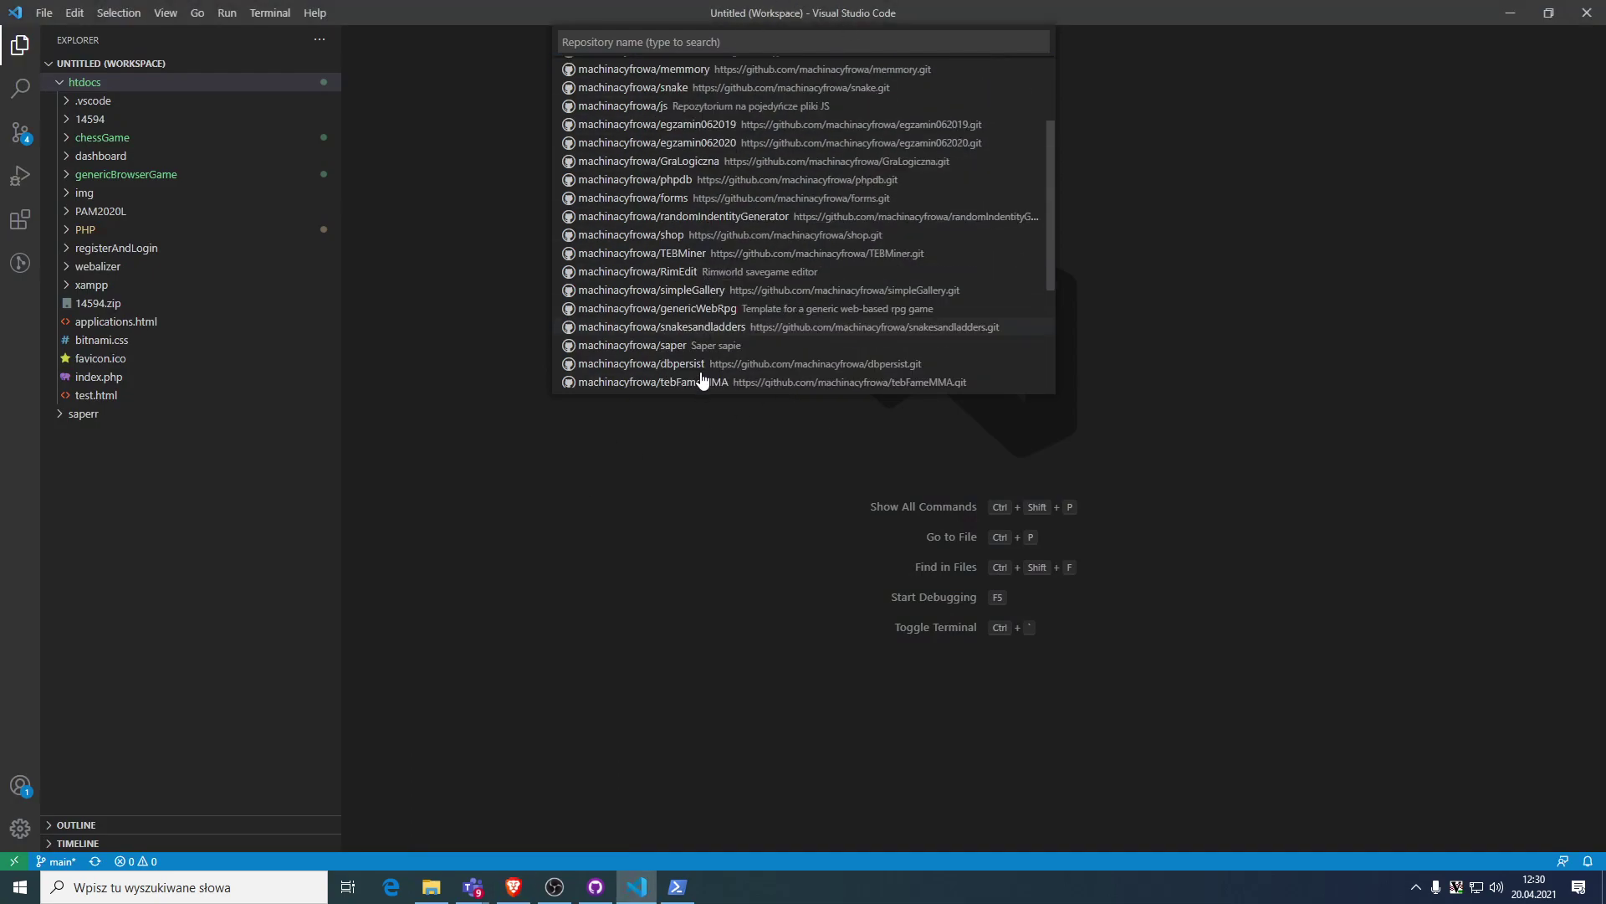
scroll(707, 372, "up", 2)
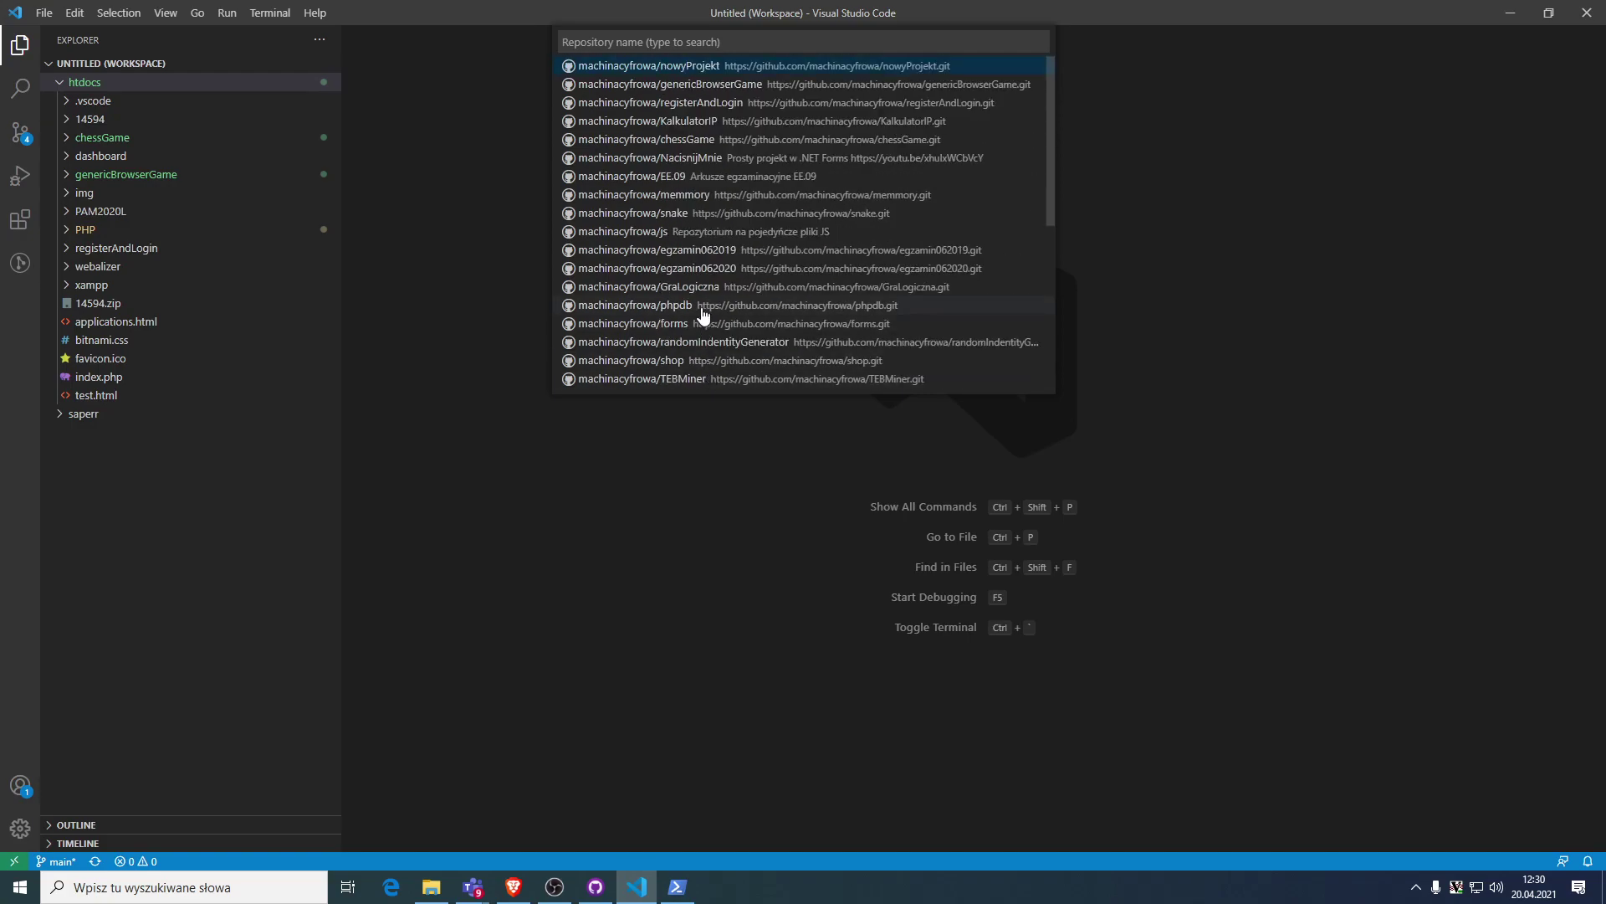
left_click(745, 67)
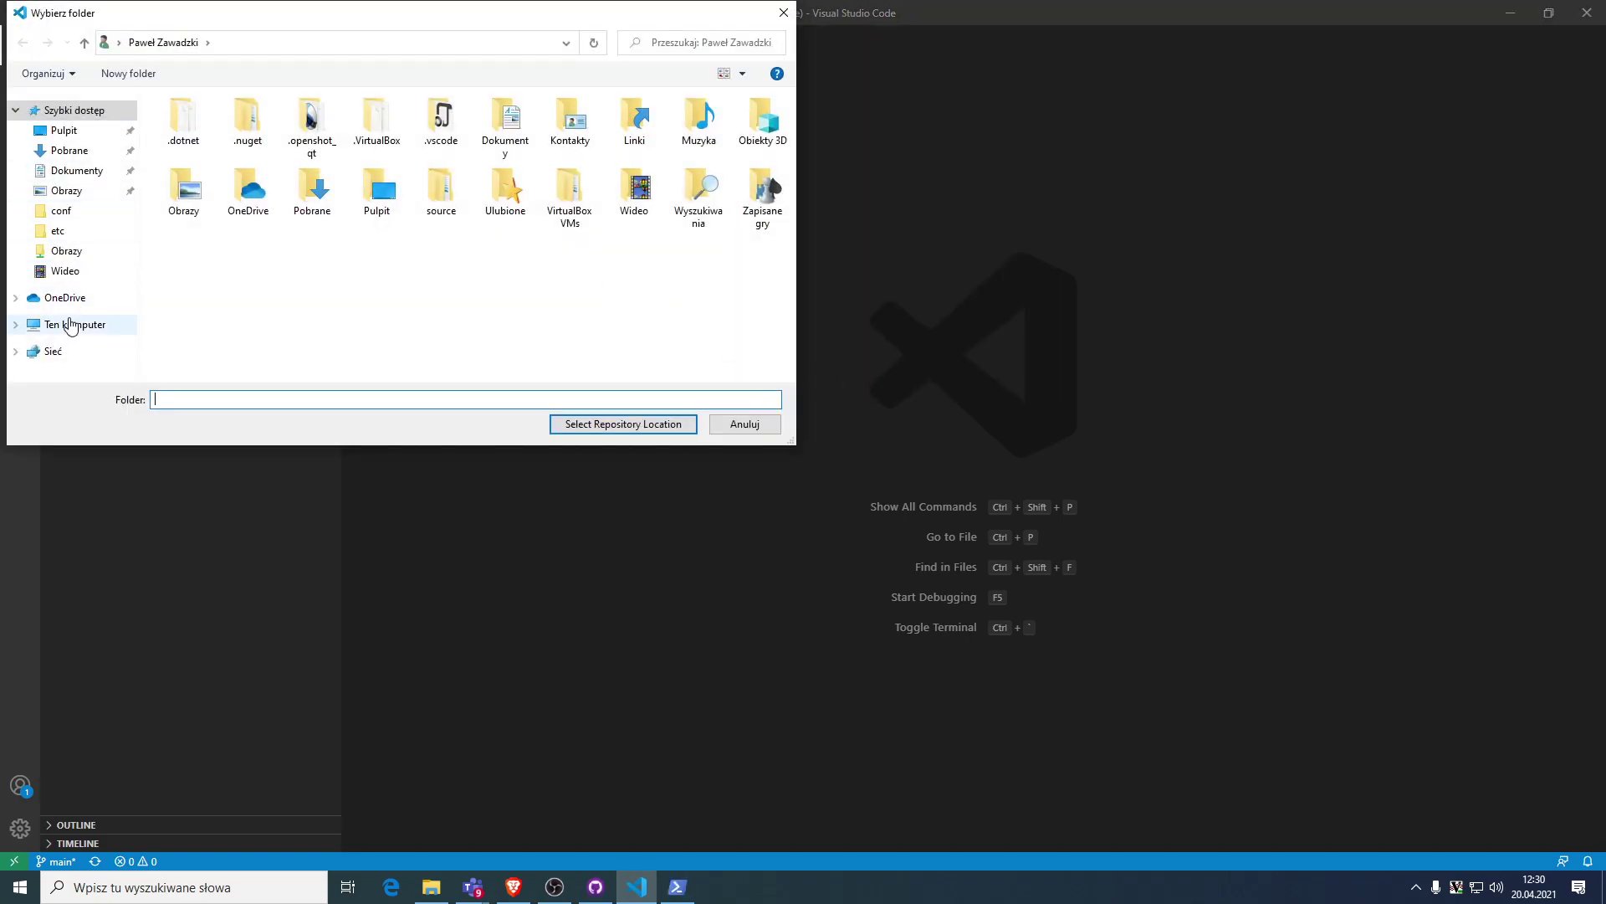
left_click(74, 324)
double_click(313, 353)
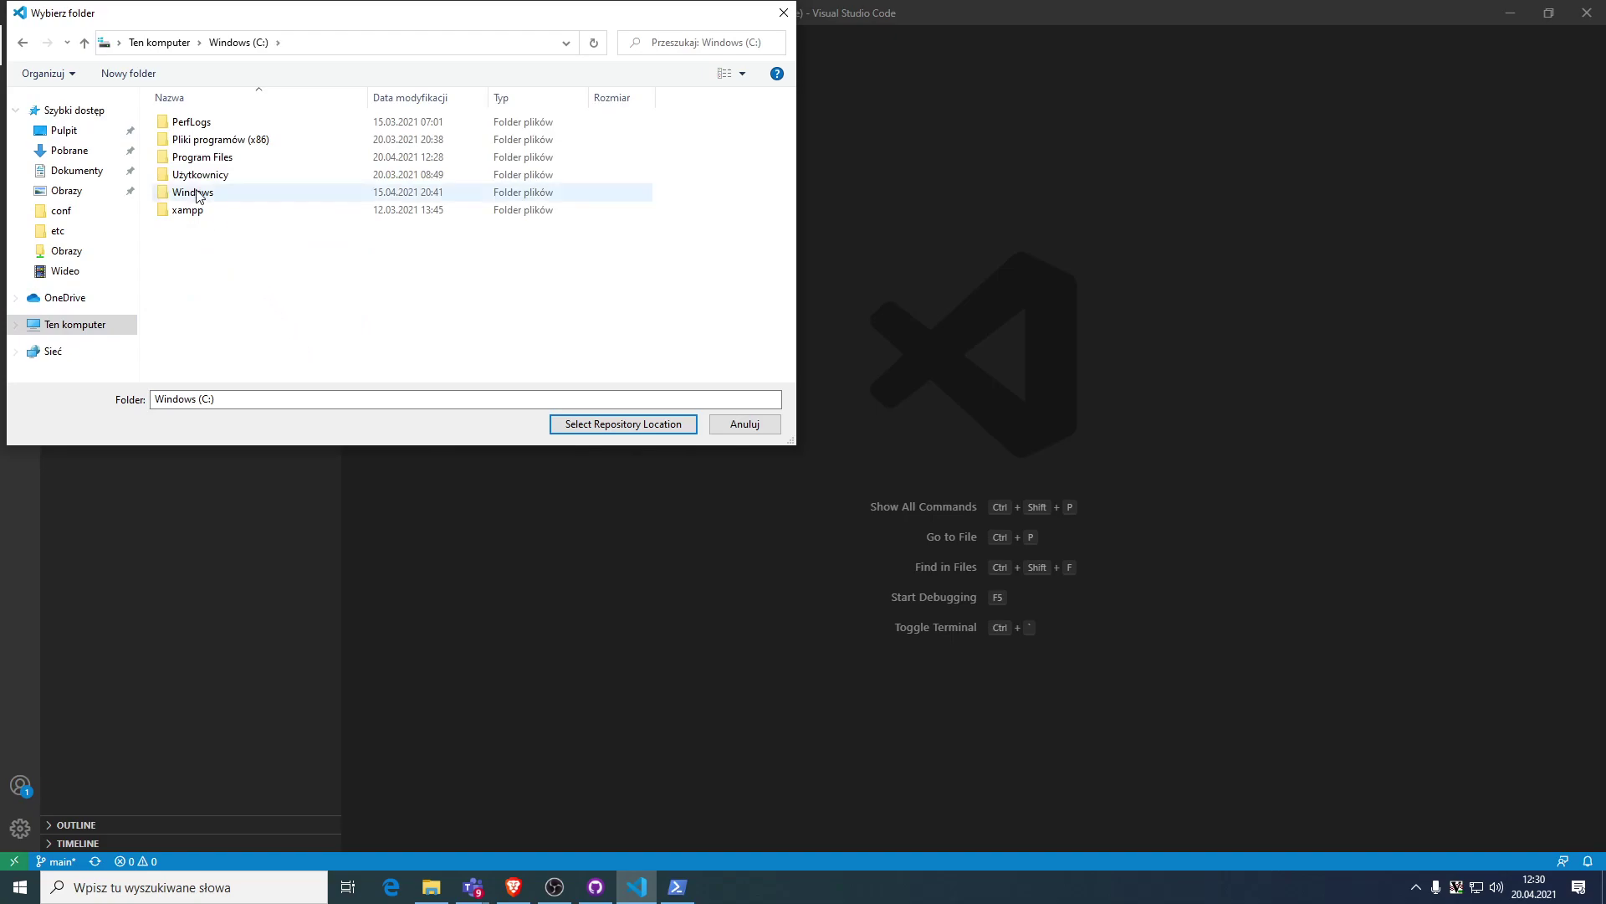
double_click(222, 209)
double_click(219, 211)
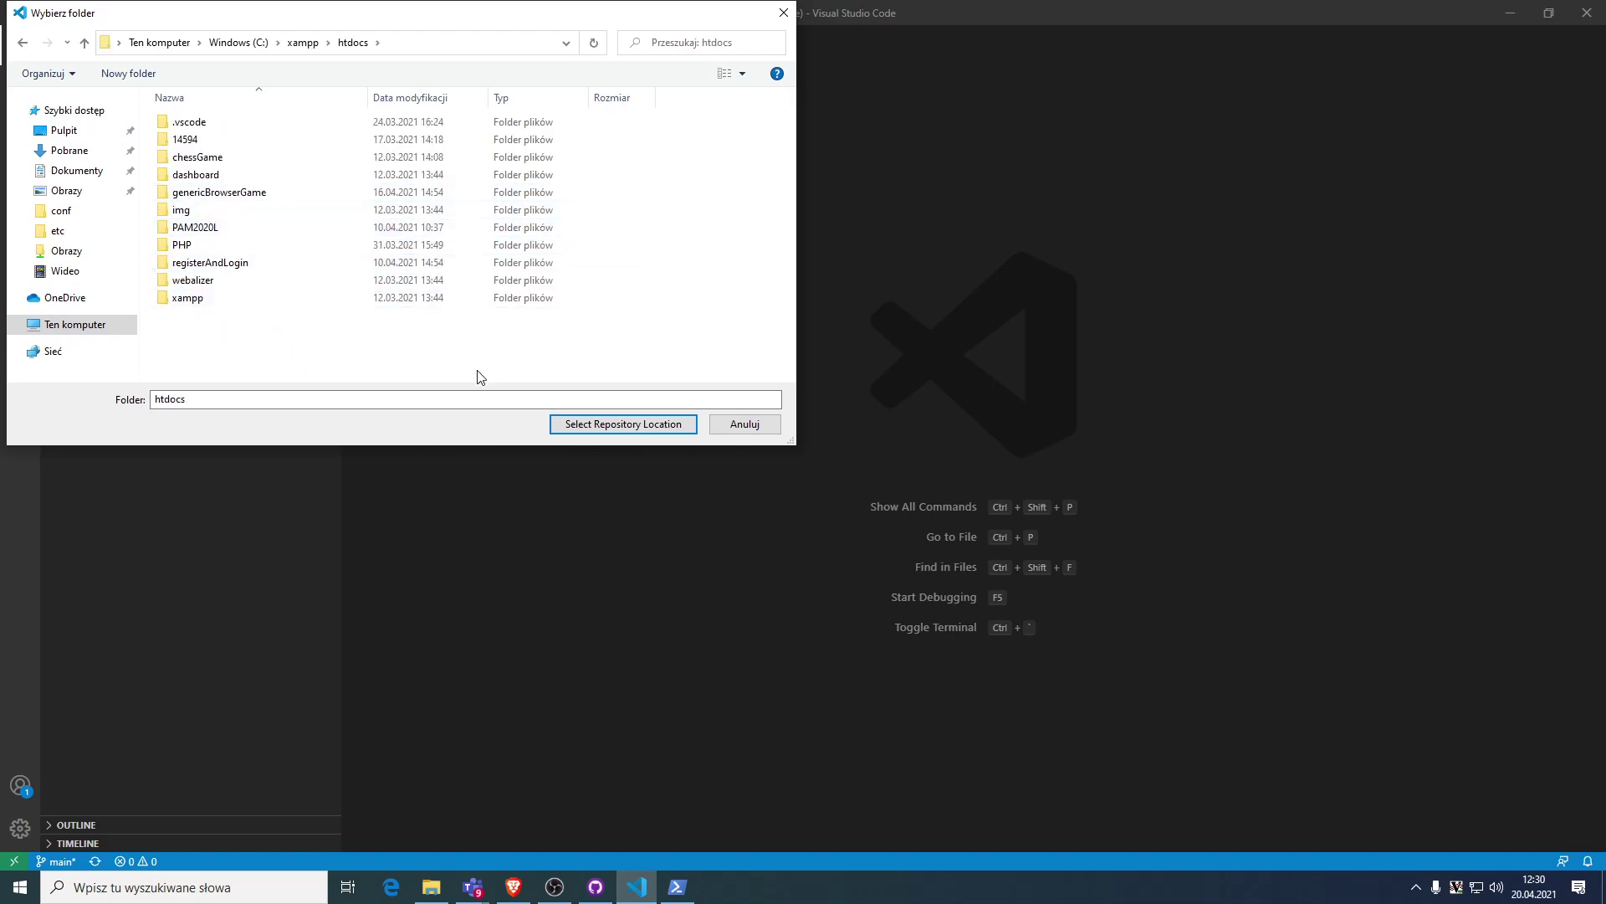
left_click(600, 427)
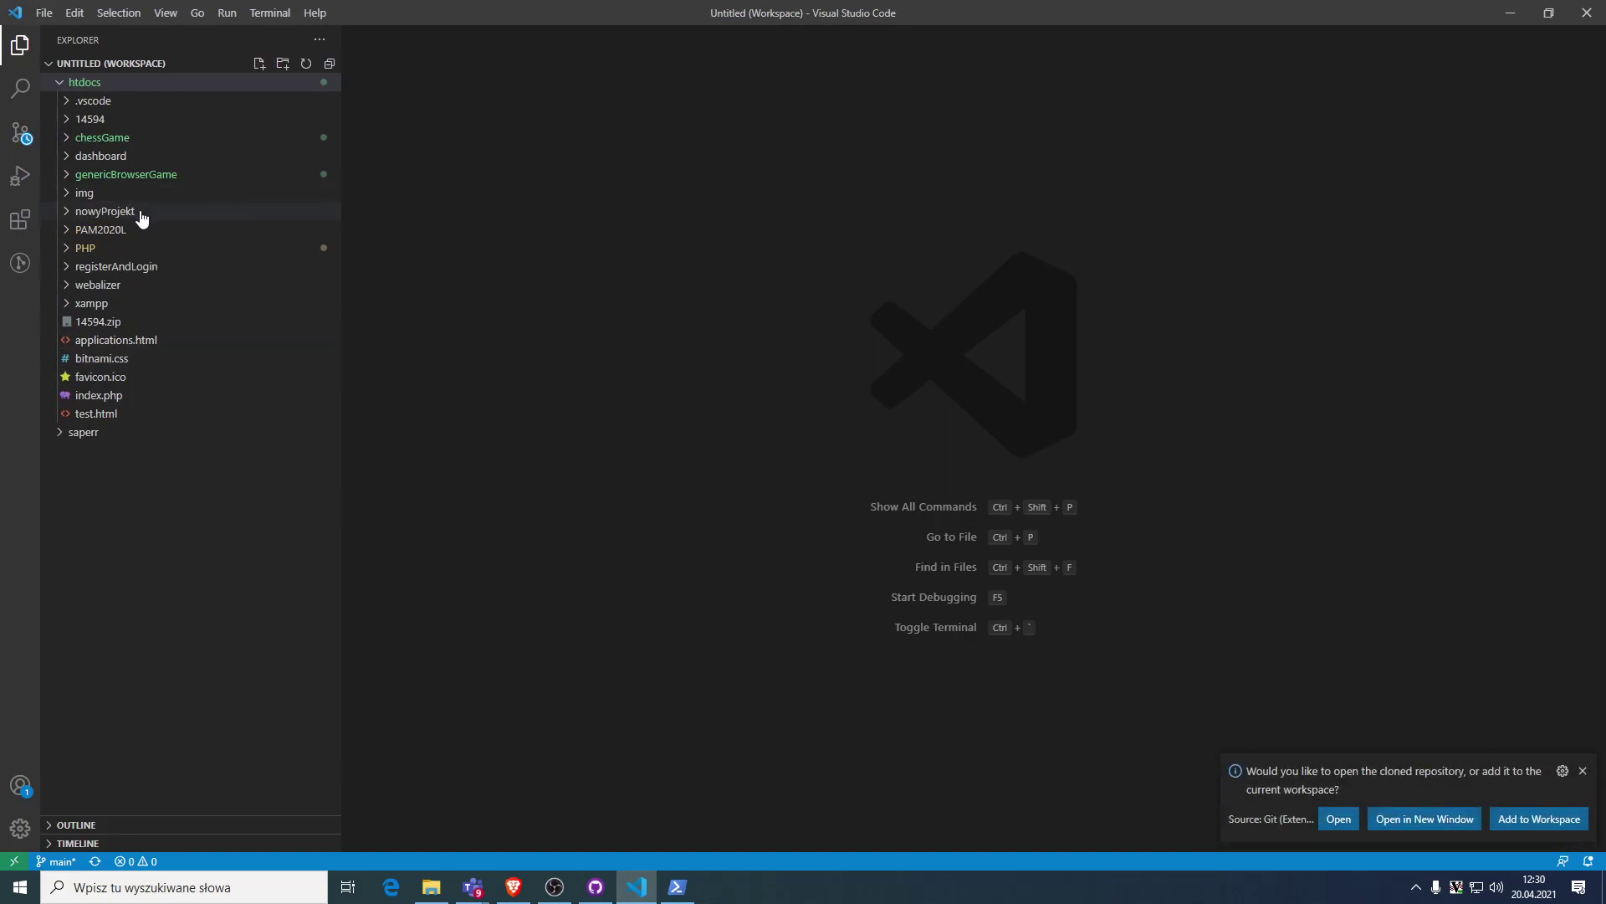
left_click(143, 214)
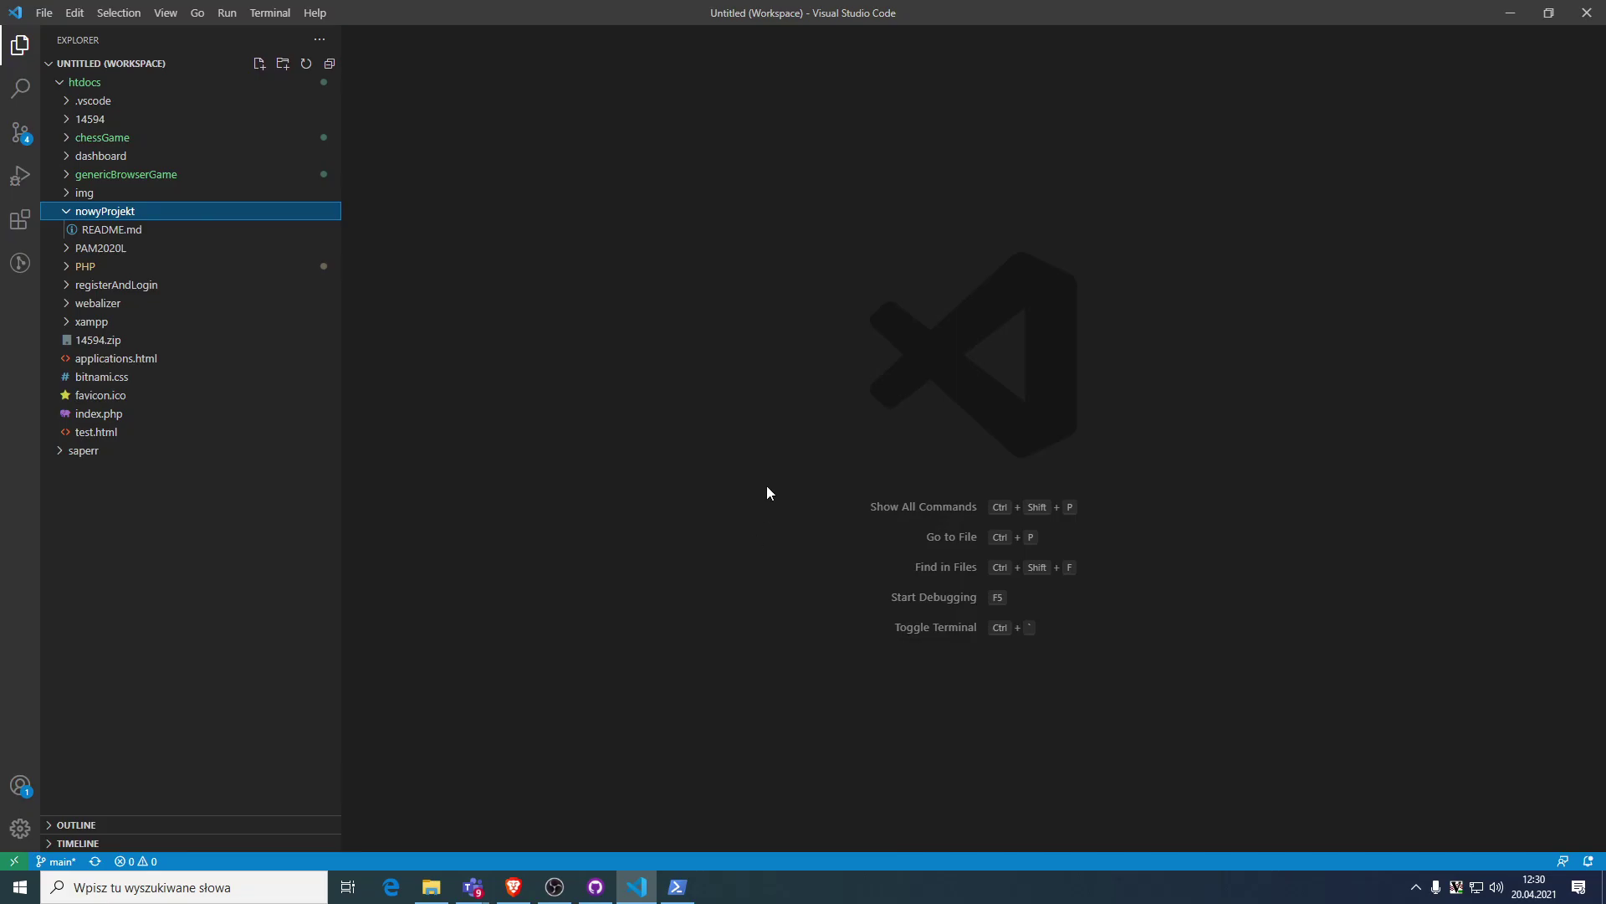
Switch to GitHub Desktop, start adding a local repository, and open the folder chooser for its path.
left_click(595, 887)
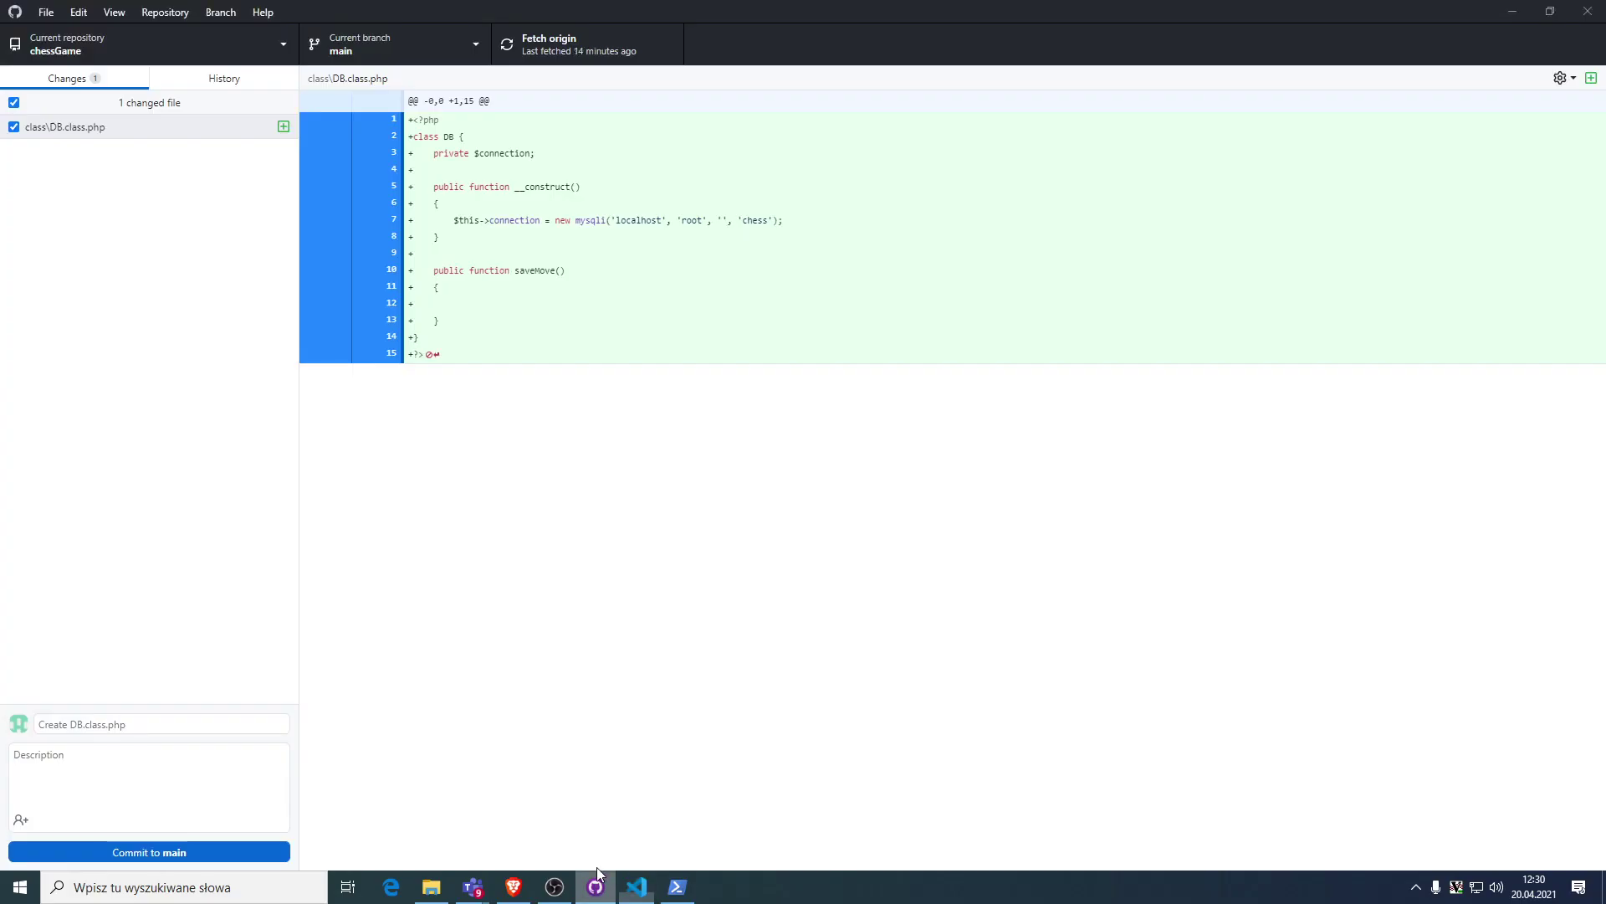
left_click(86, 53)
left_click(59, 16)
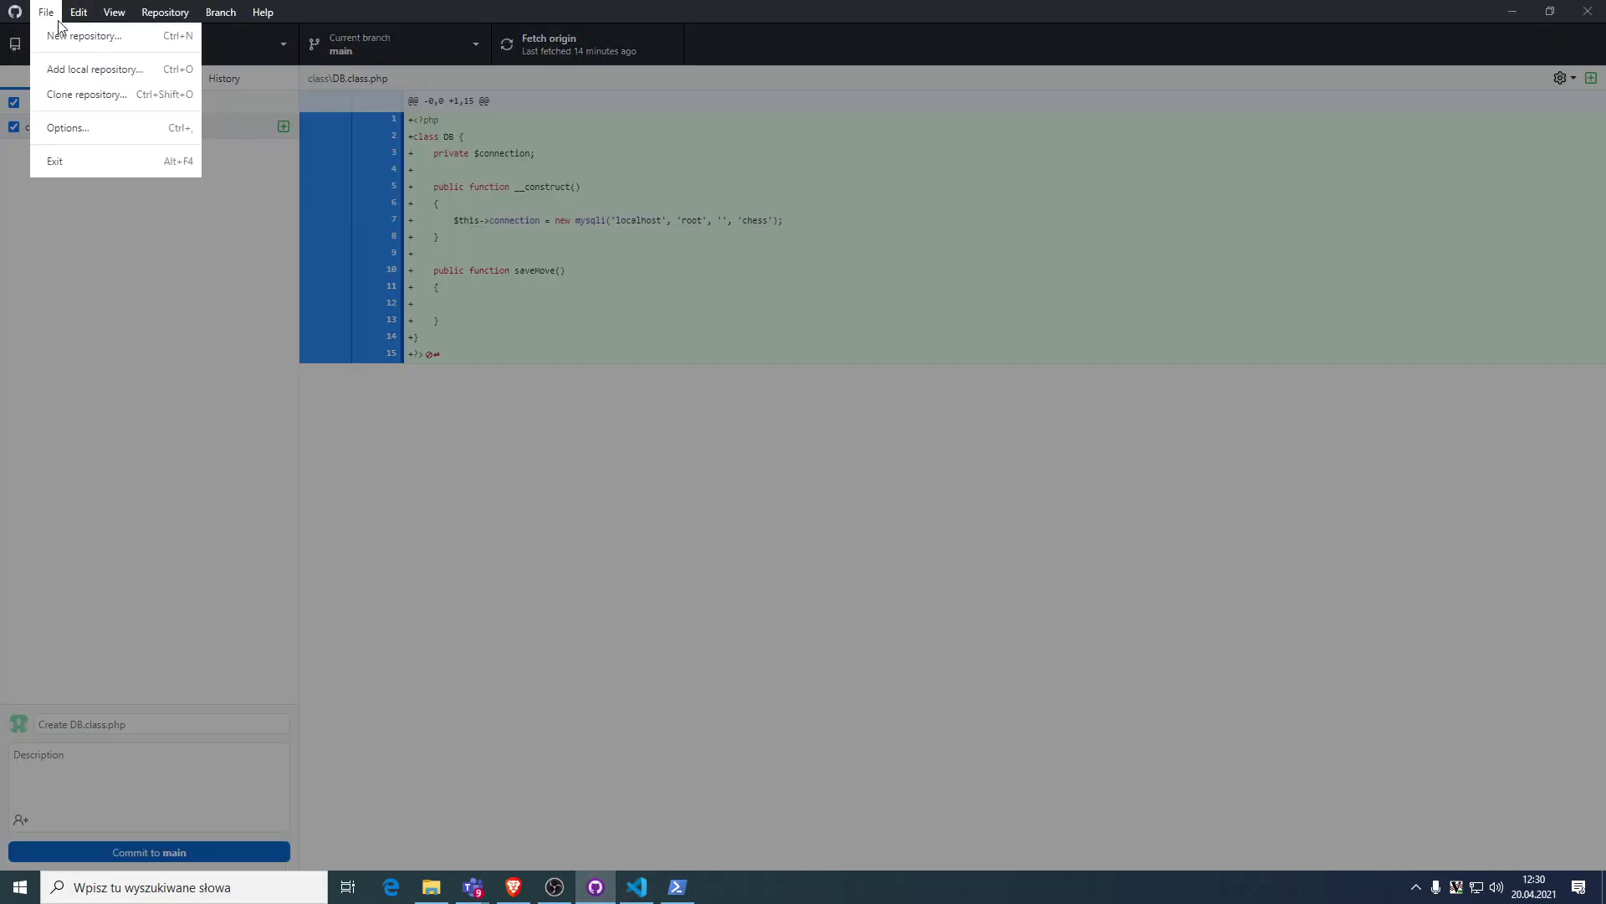
left_click(134, 70)
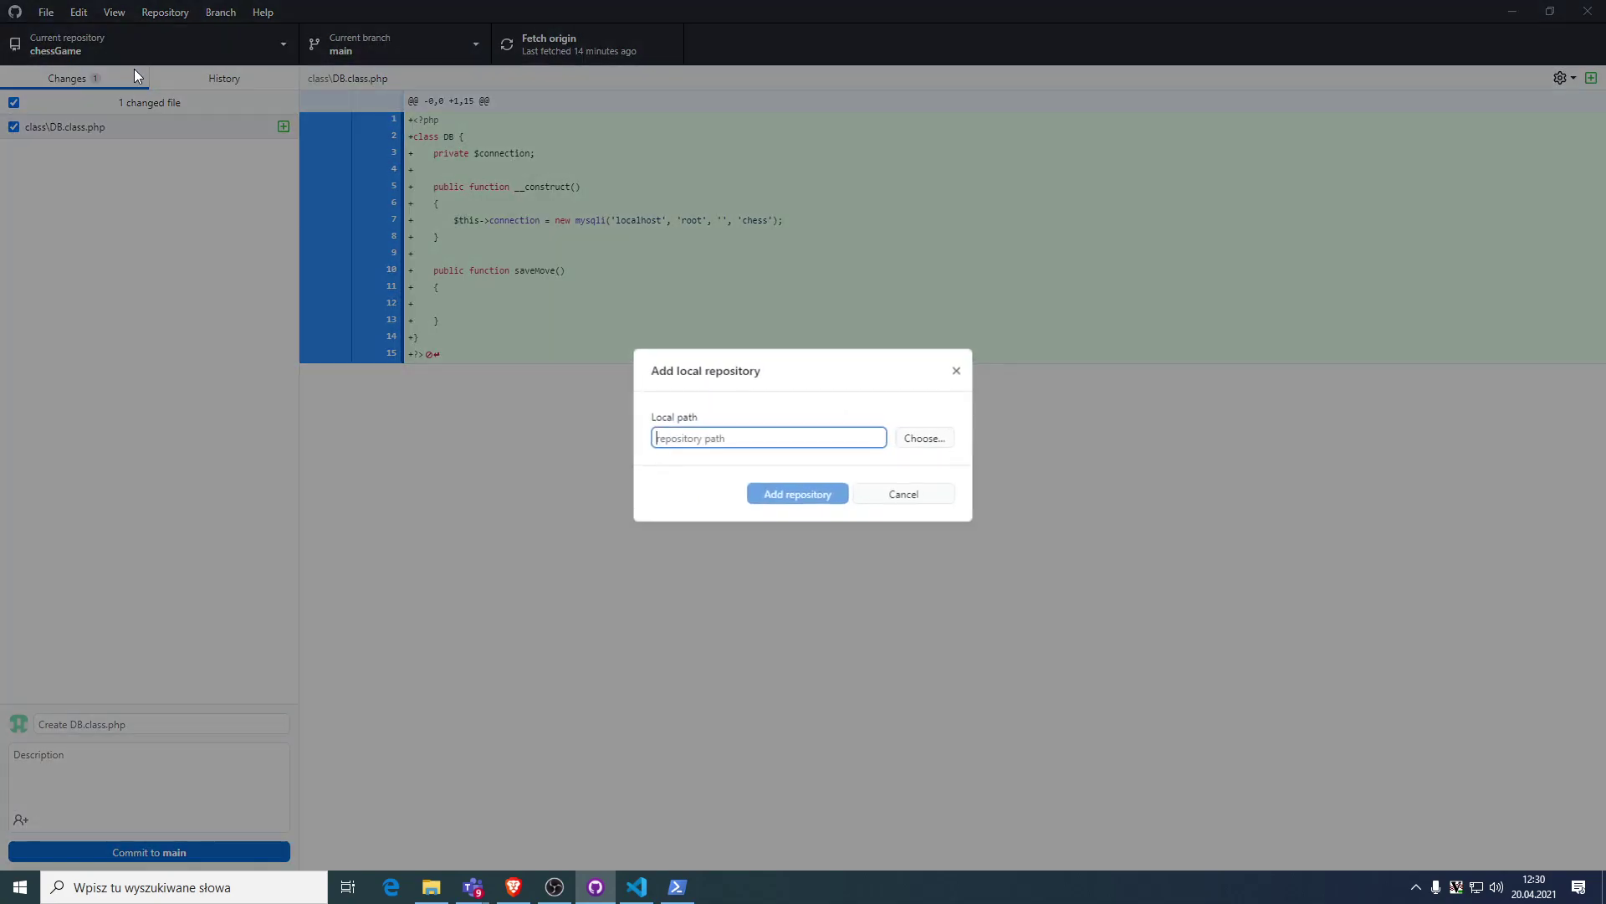
left_click(924, 439)
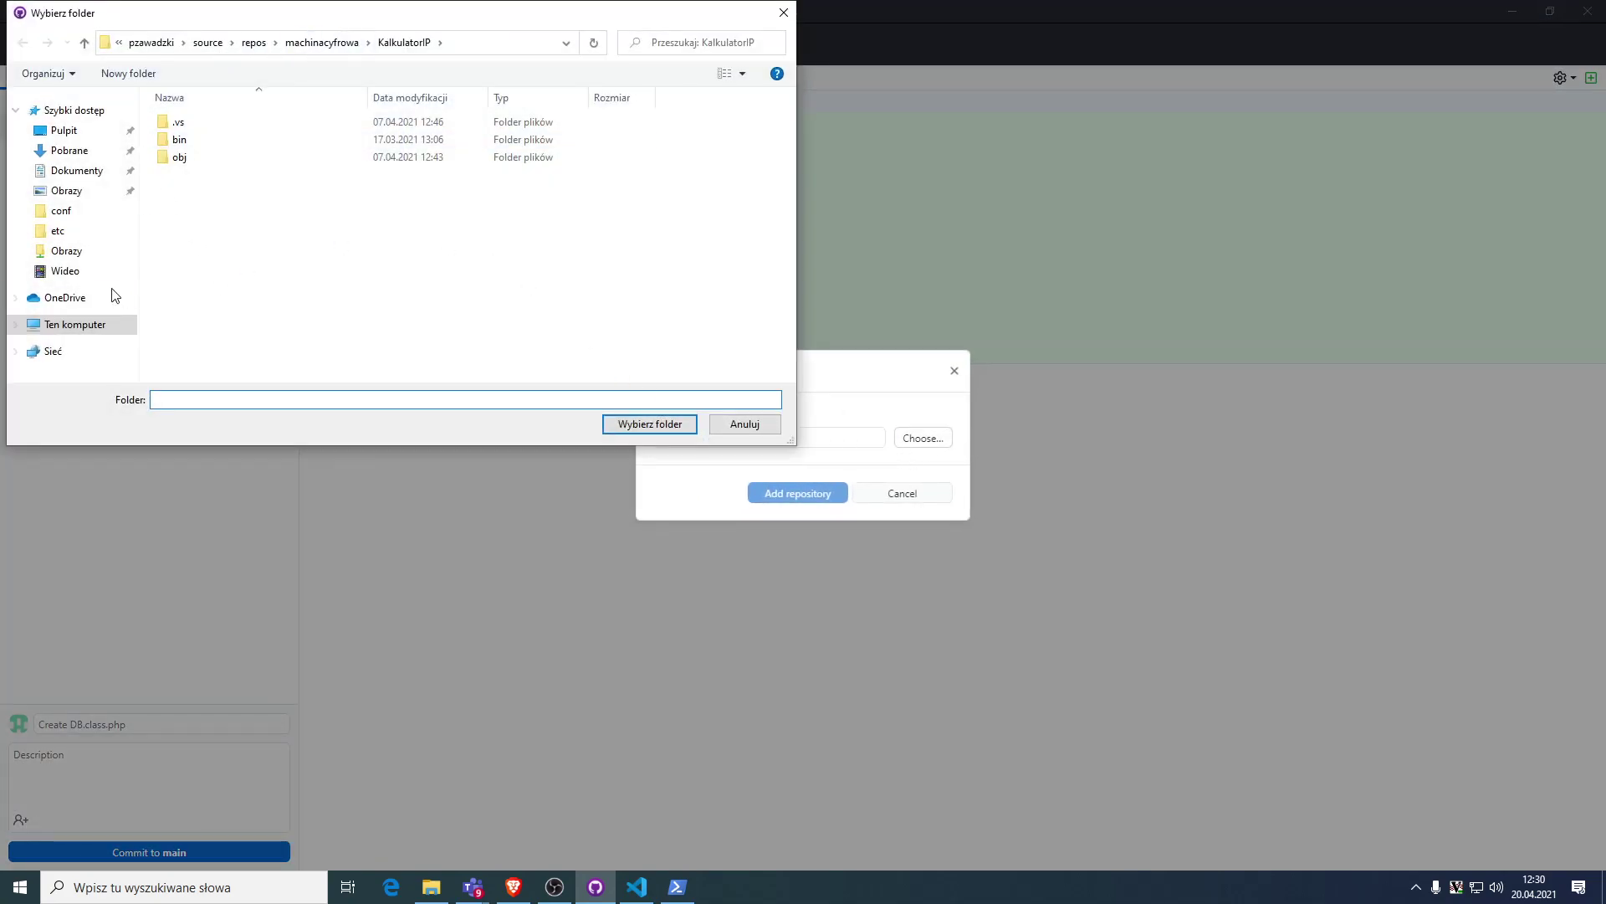
Add C:\xampp\htdocs\nowyProjekt as a local repository and make it the current repository.
left_click(94, 323)
double_click(265, 367)
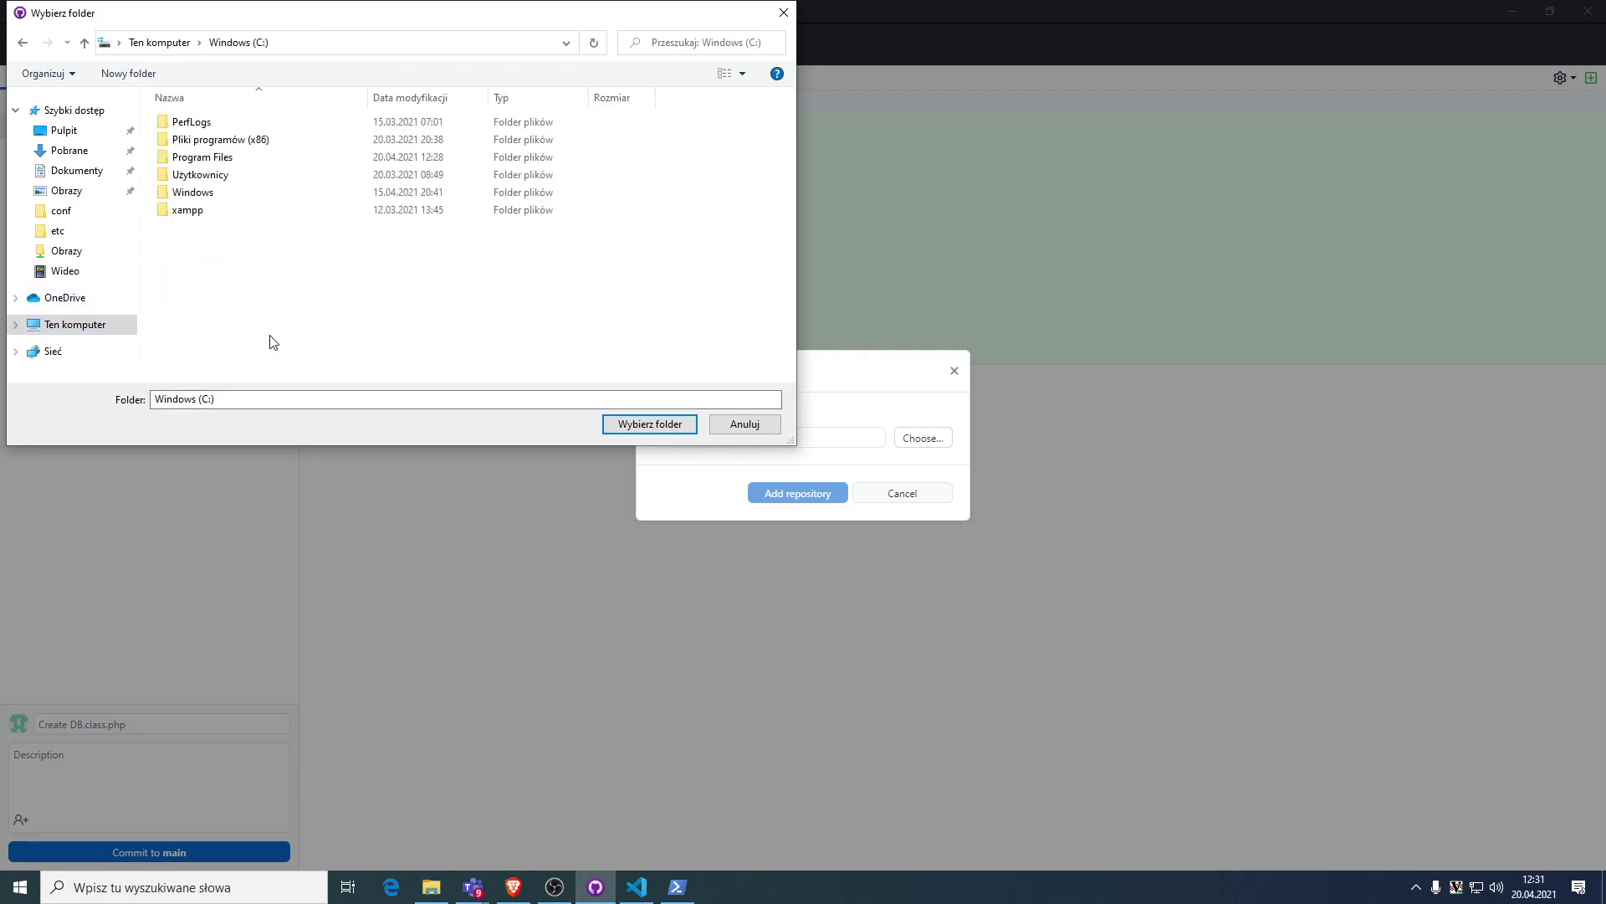
double_click(226, 211)
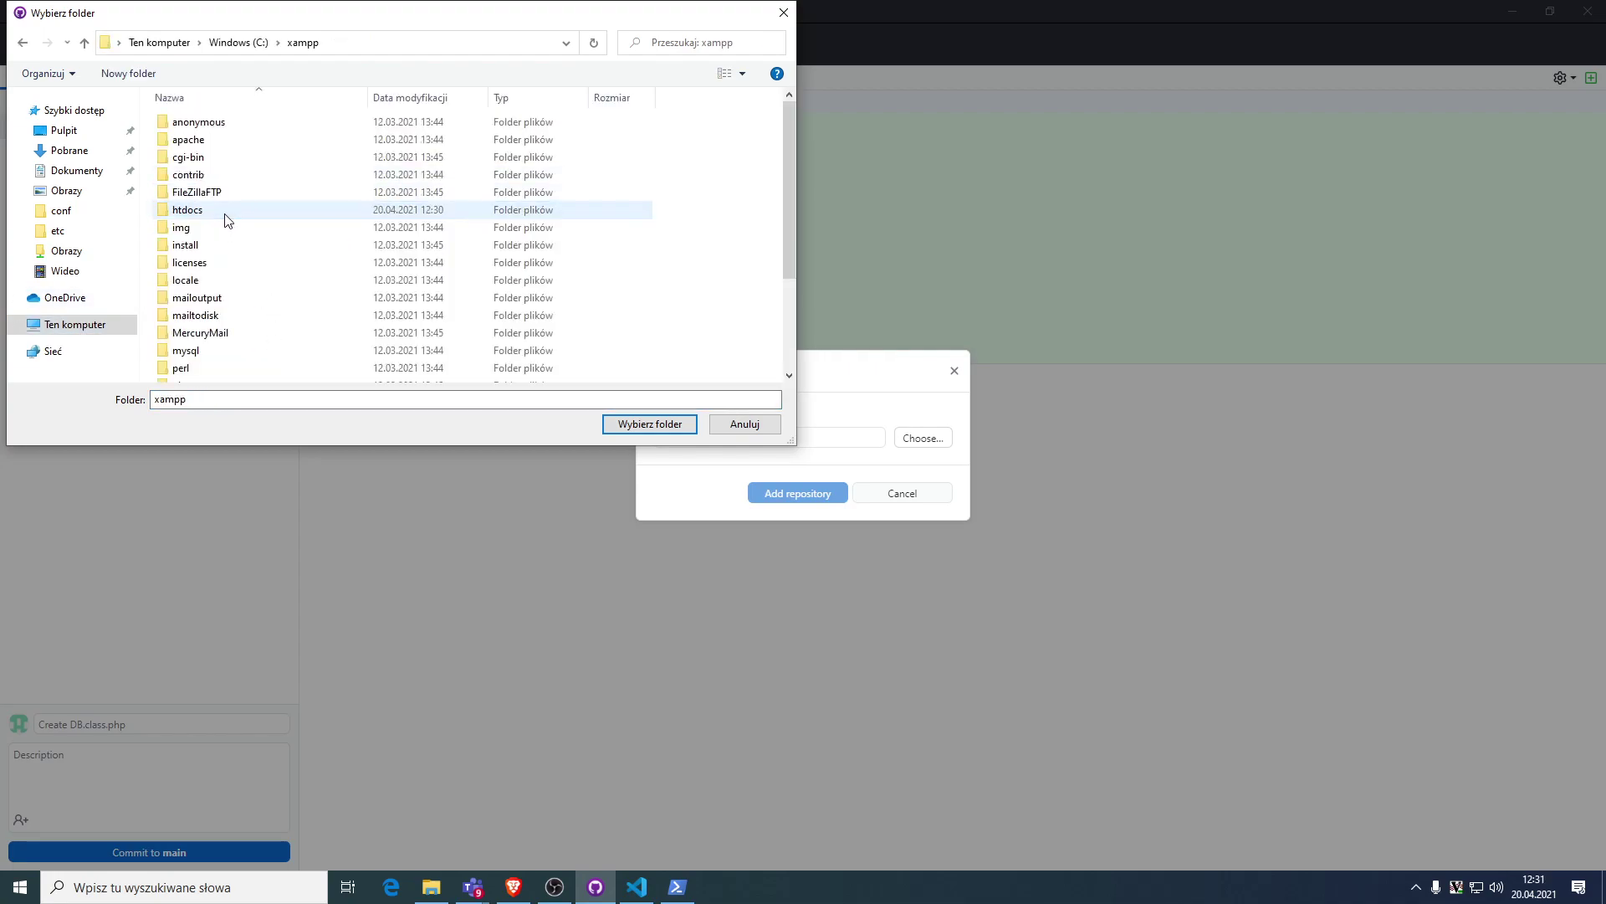
left_click(230, 216)
double_click(229, 216)
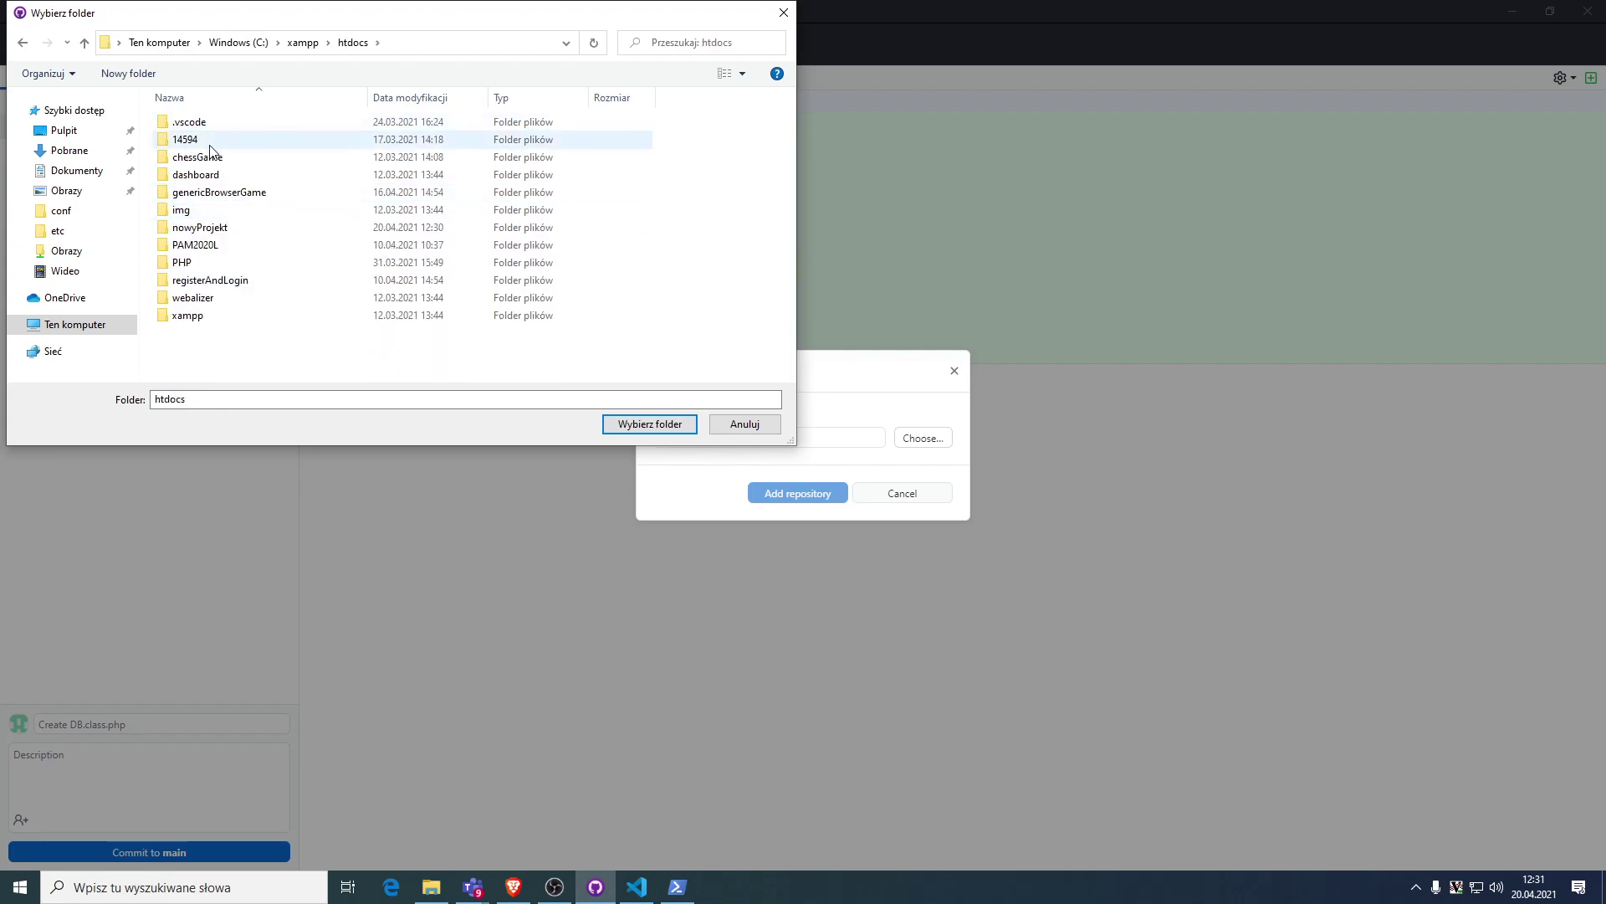
double_click(320, 231)
left_click(624, 420)
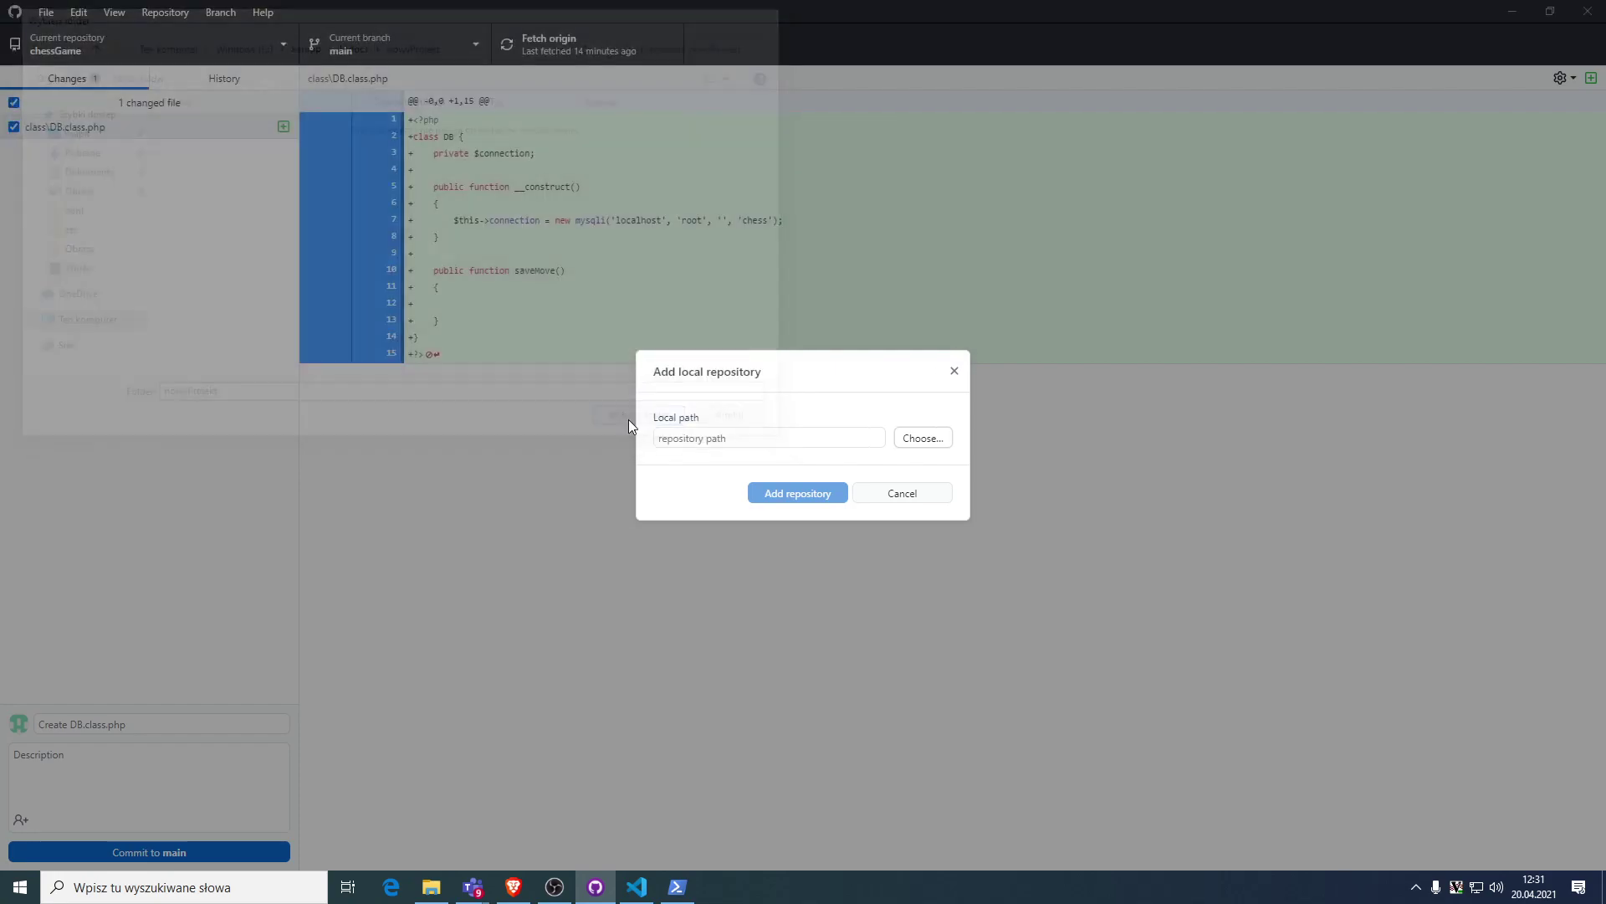
left_click(810, 493)
left_click(129, 49)
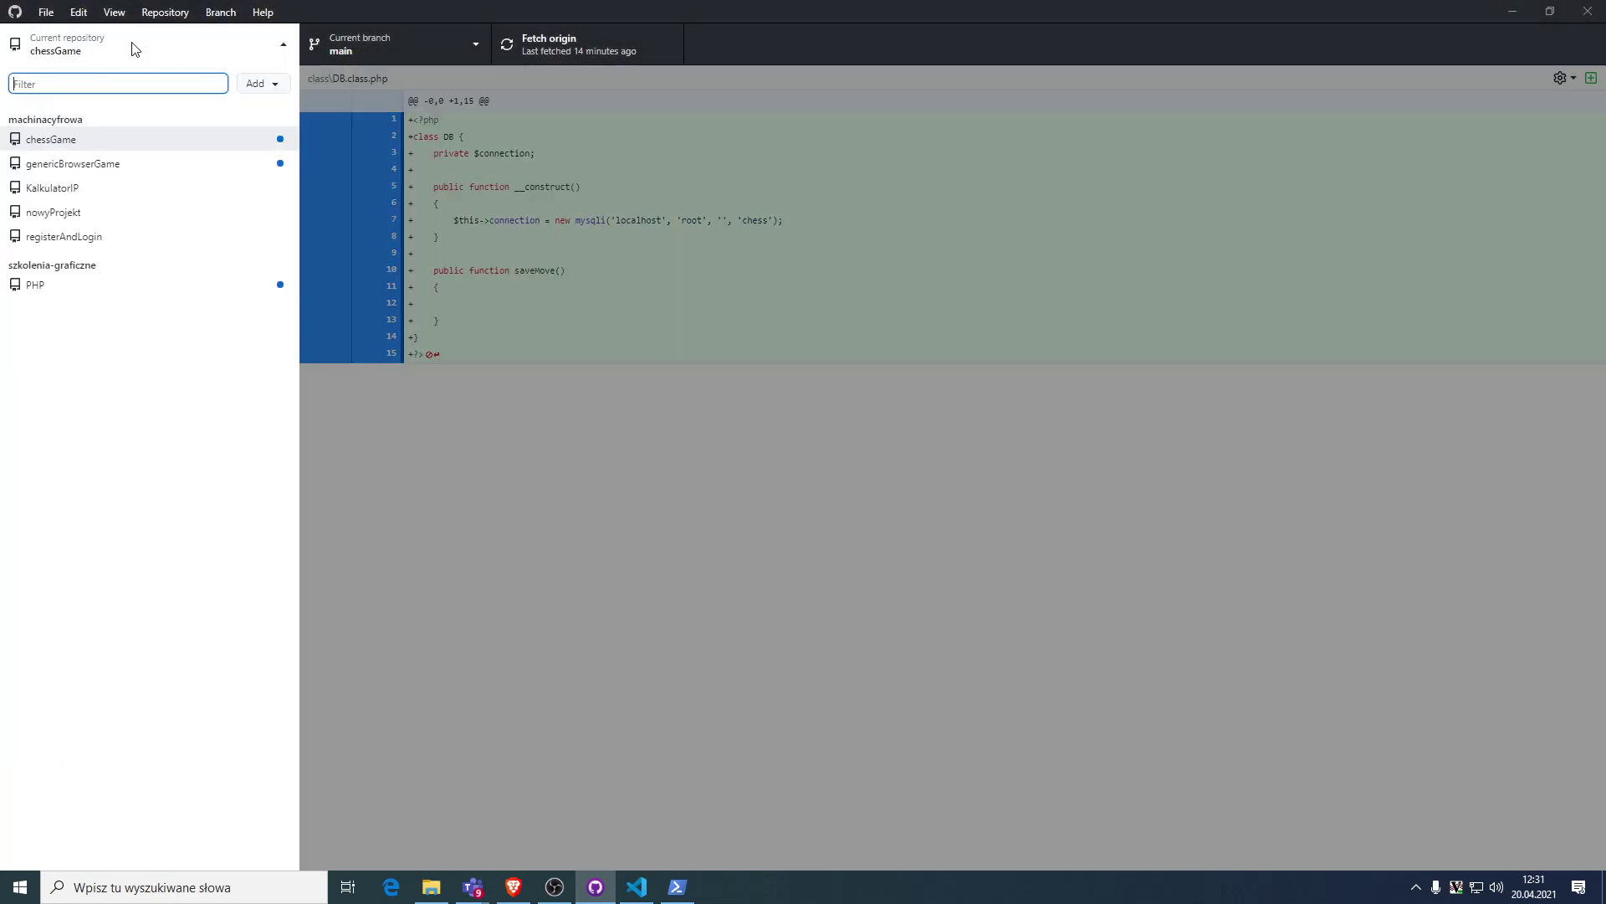
left_click(118, 216)
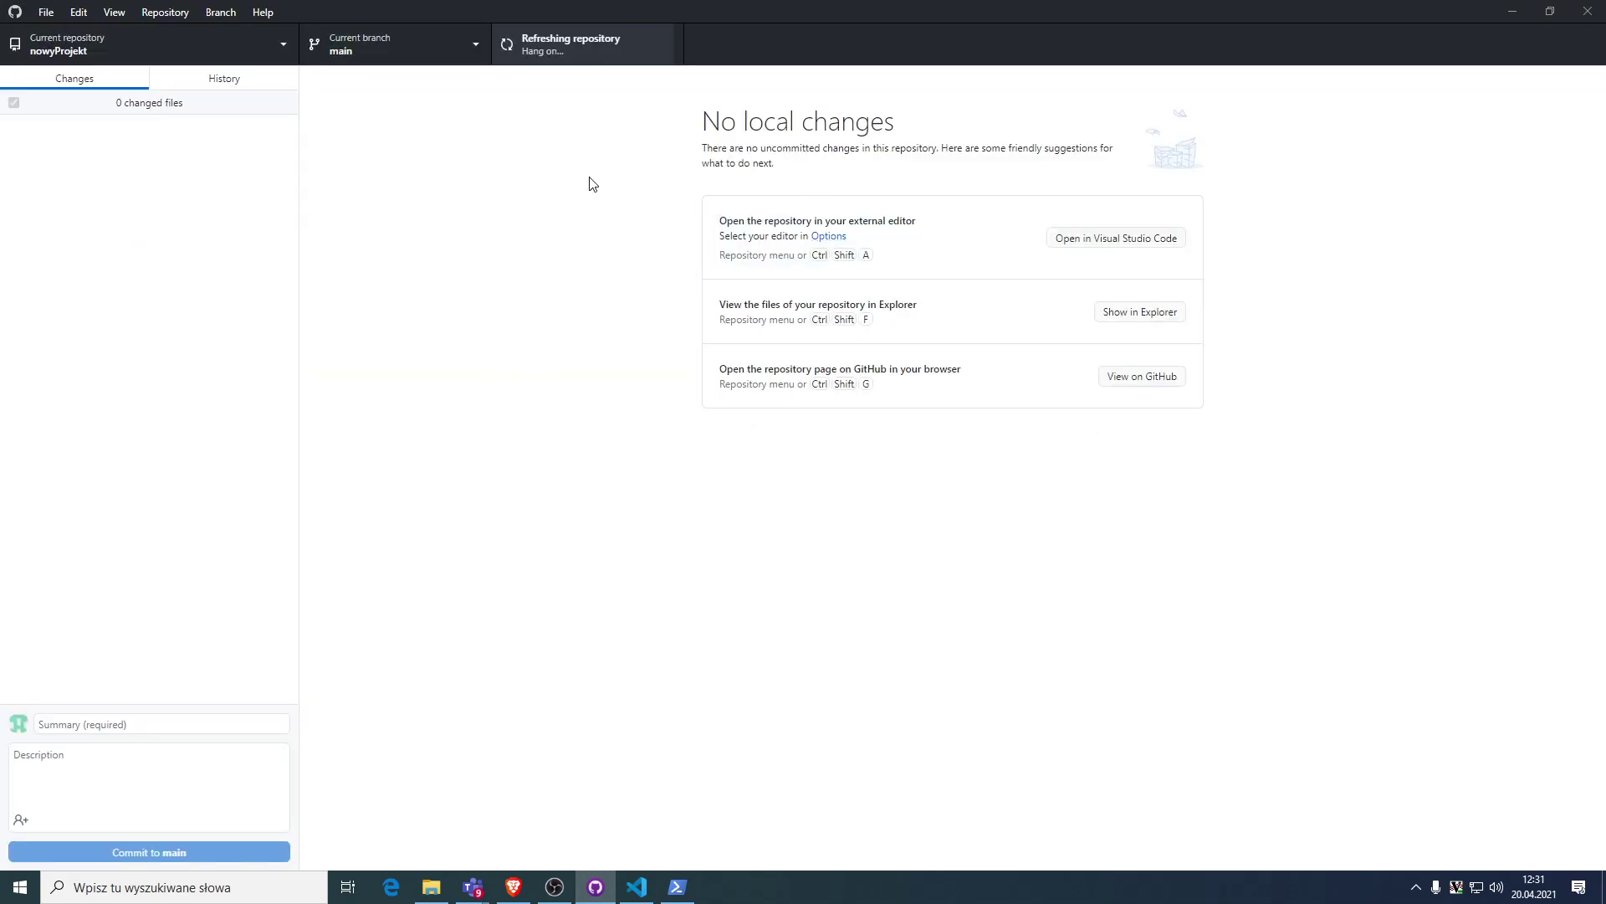
Switch to Visual Studio Code, create index.html in the nowyProjekt folder, and insert the HTML5 boilerplate into it.
left_click(636, 887)
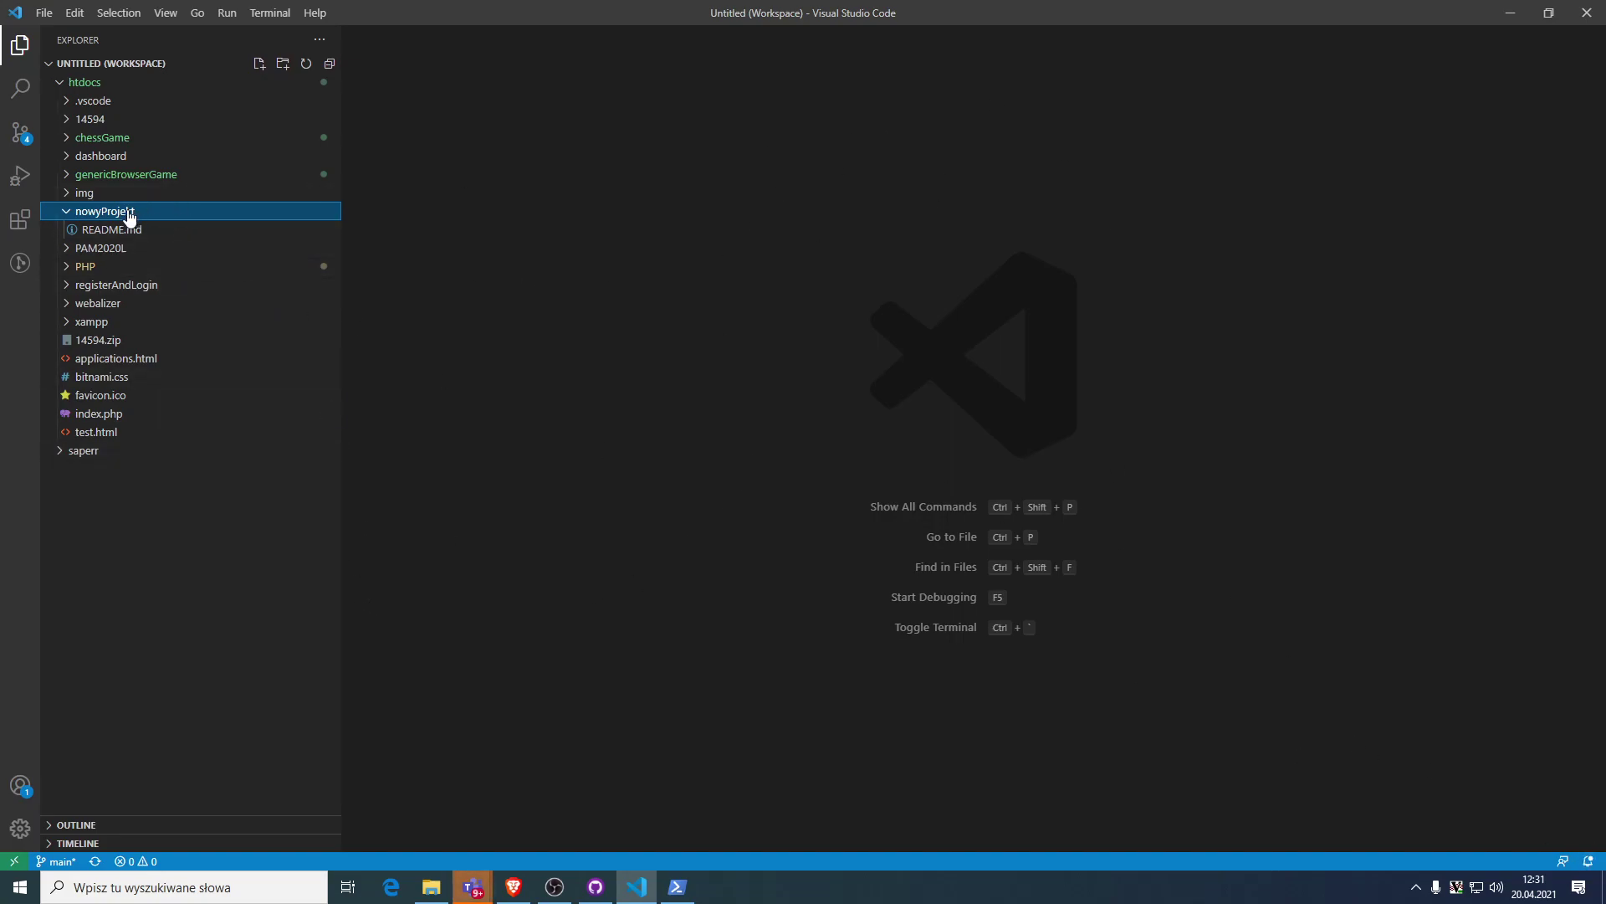
left_click(262, 66)
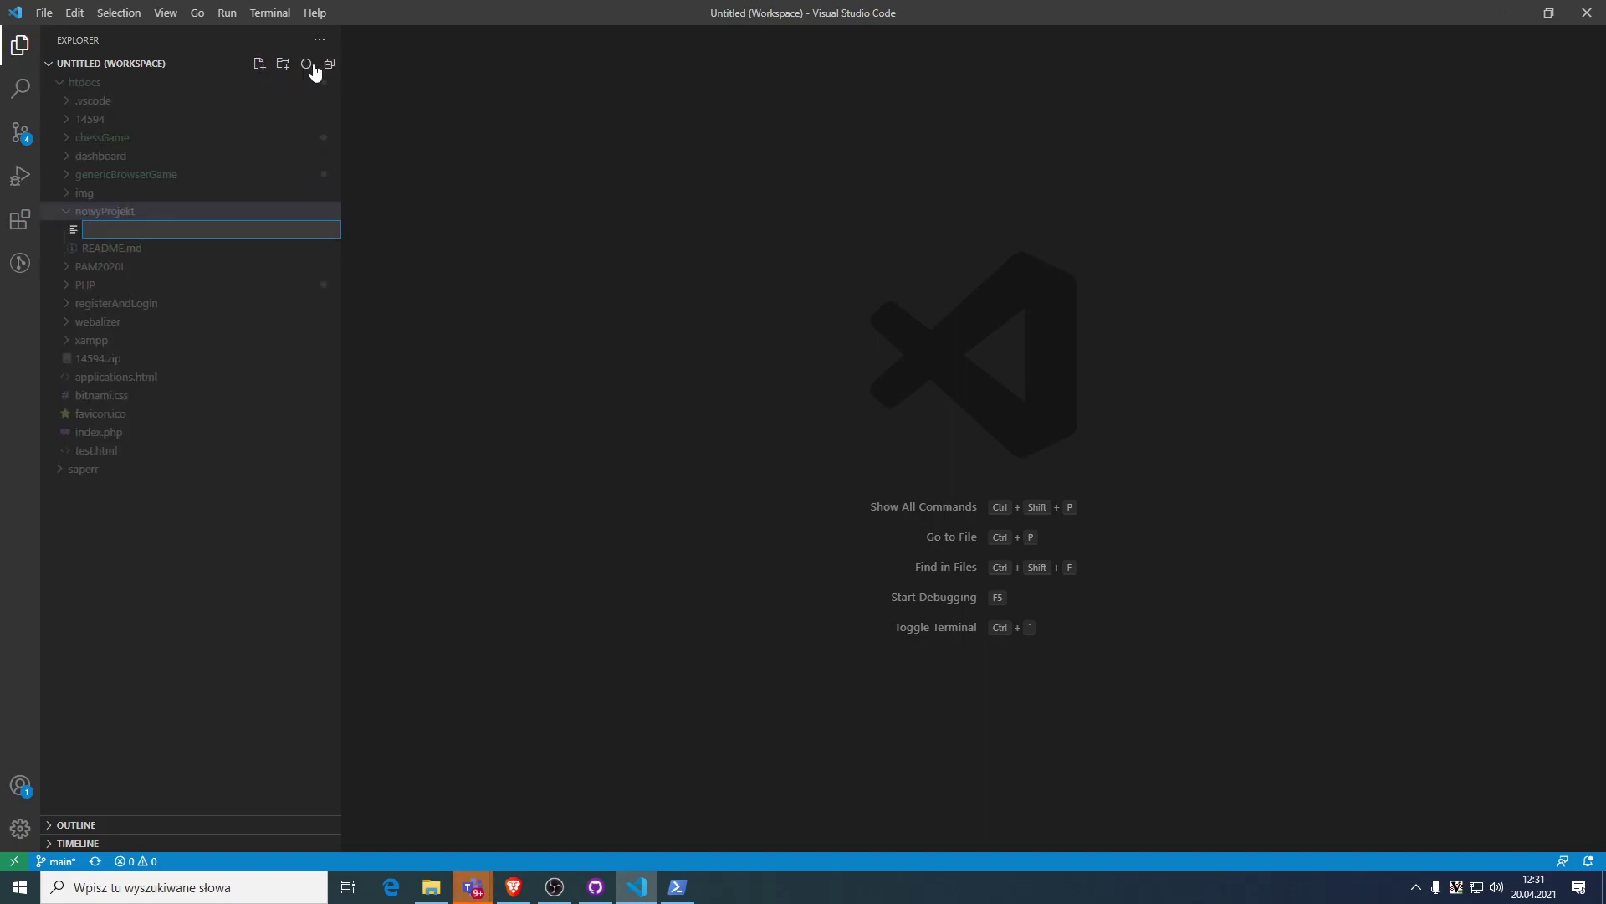
type("index.html")
key("Return")
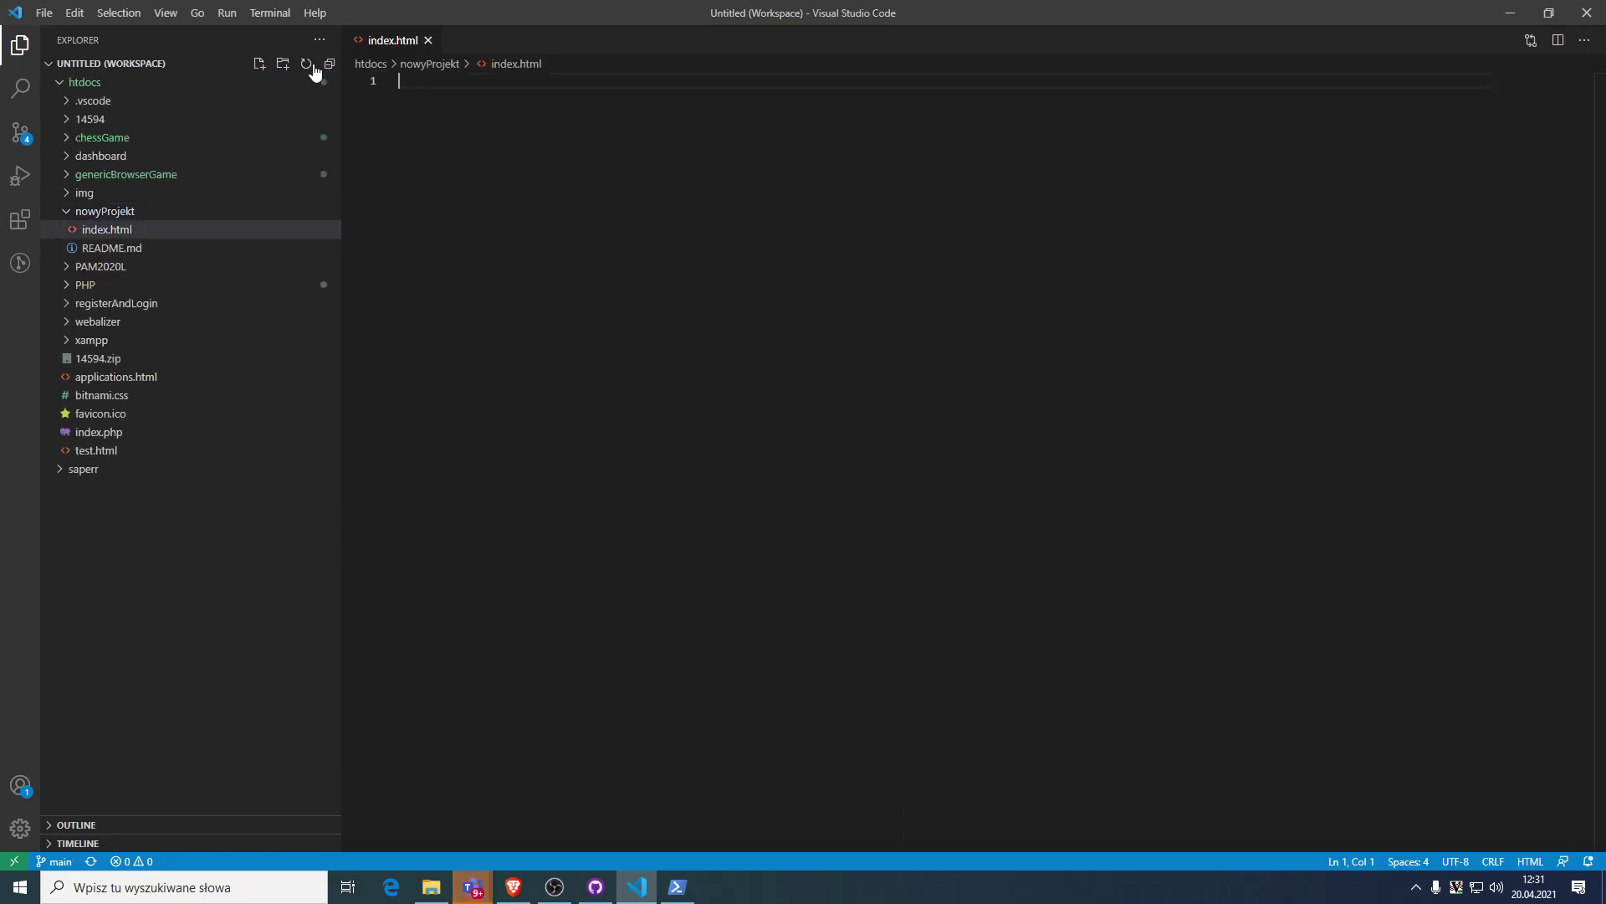
type("htm")
key("Return")
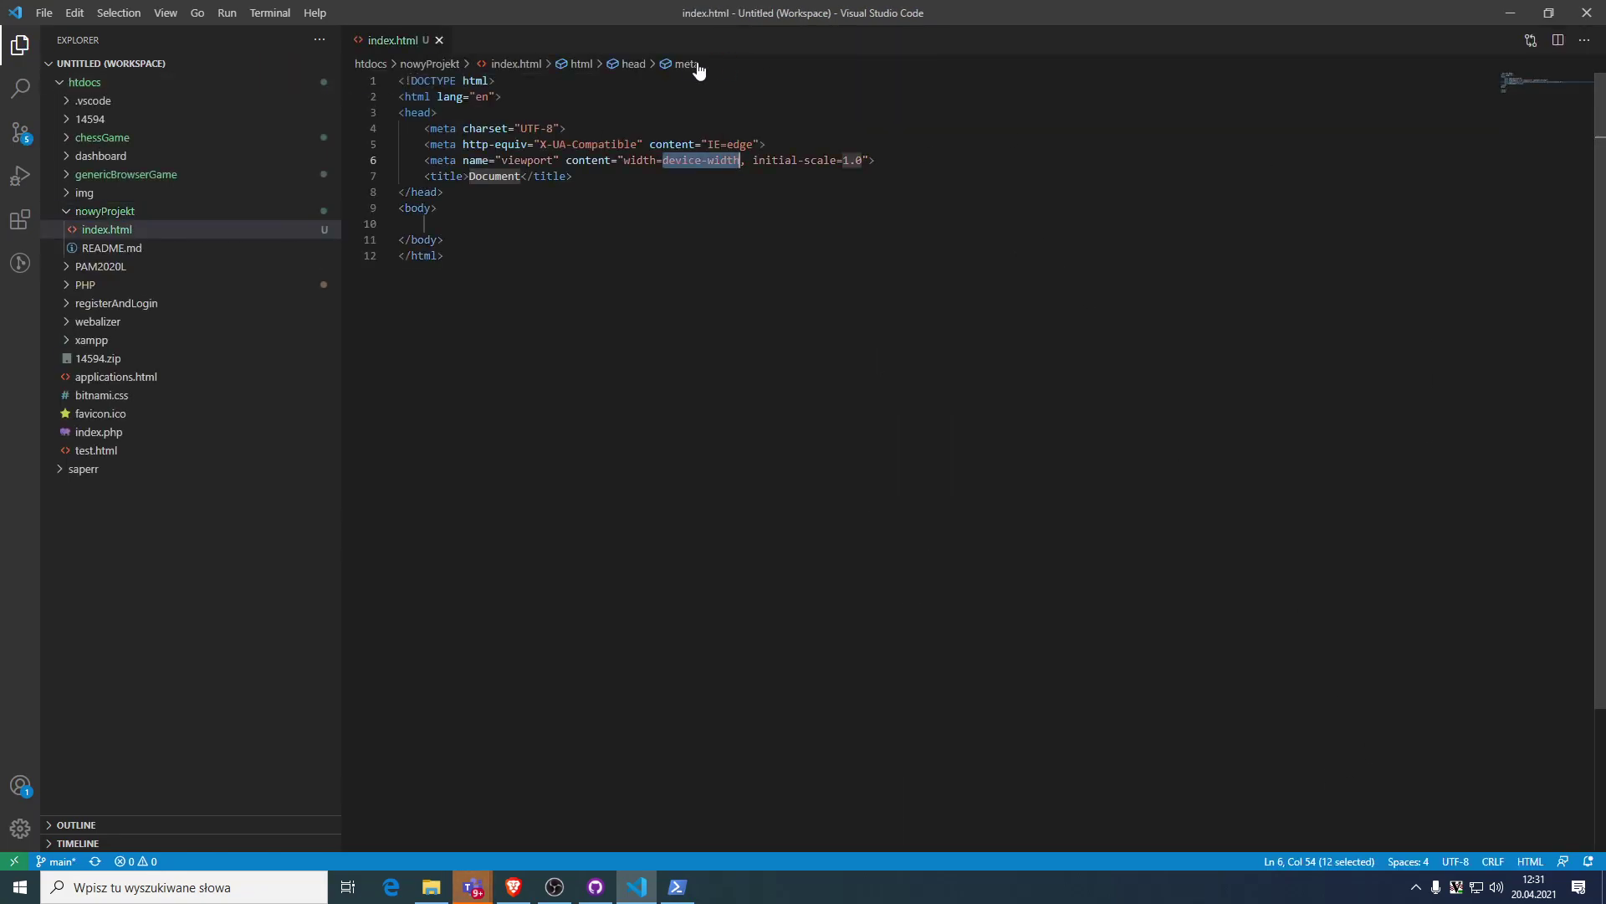
Examine the uncommitted changes in index.html in a comparison view, close it, and look at the GitLens welcome page.
left_click(1533, 43)
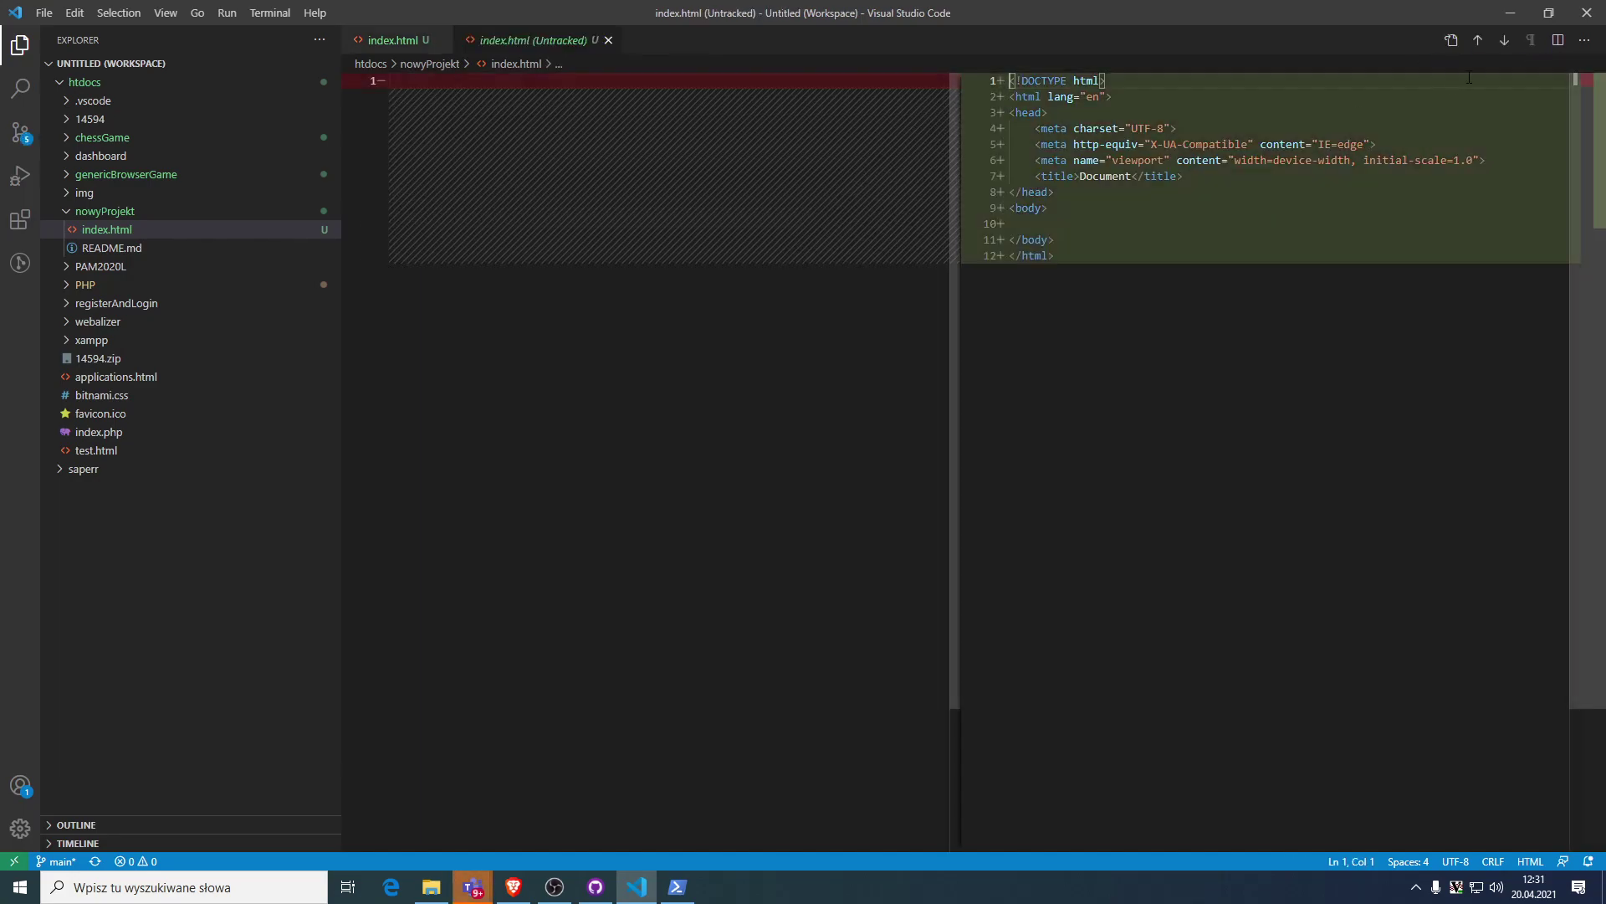
left_click(608, 40)
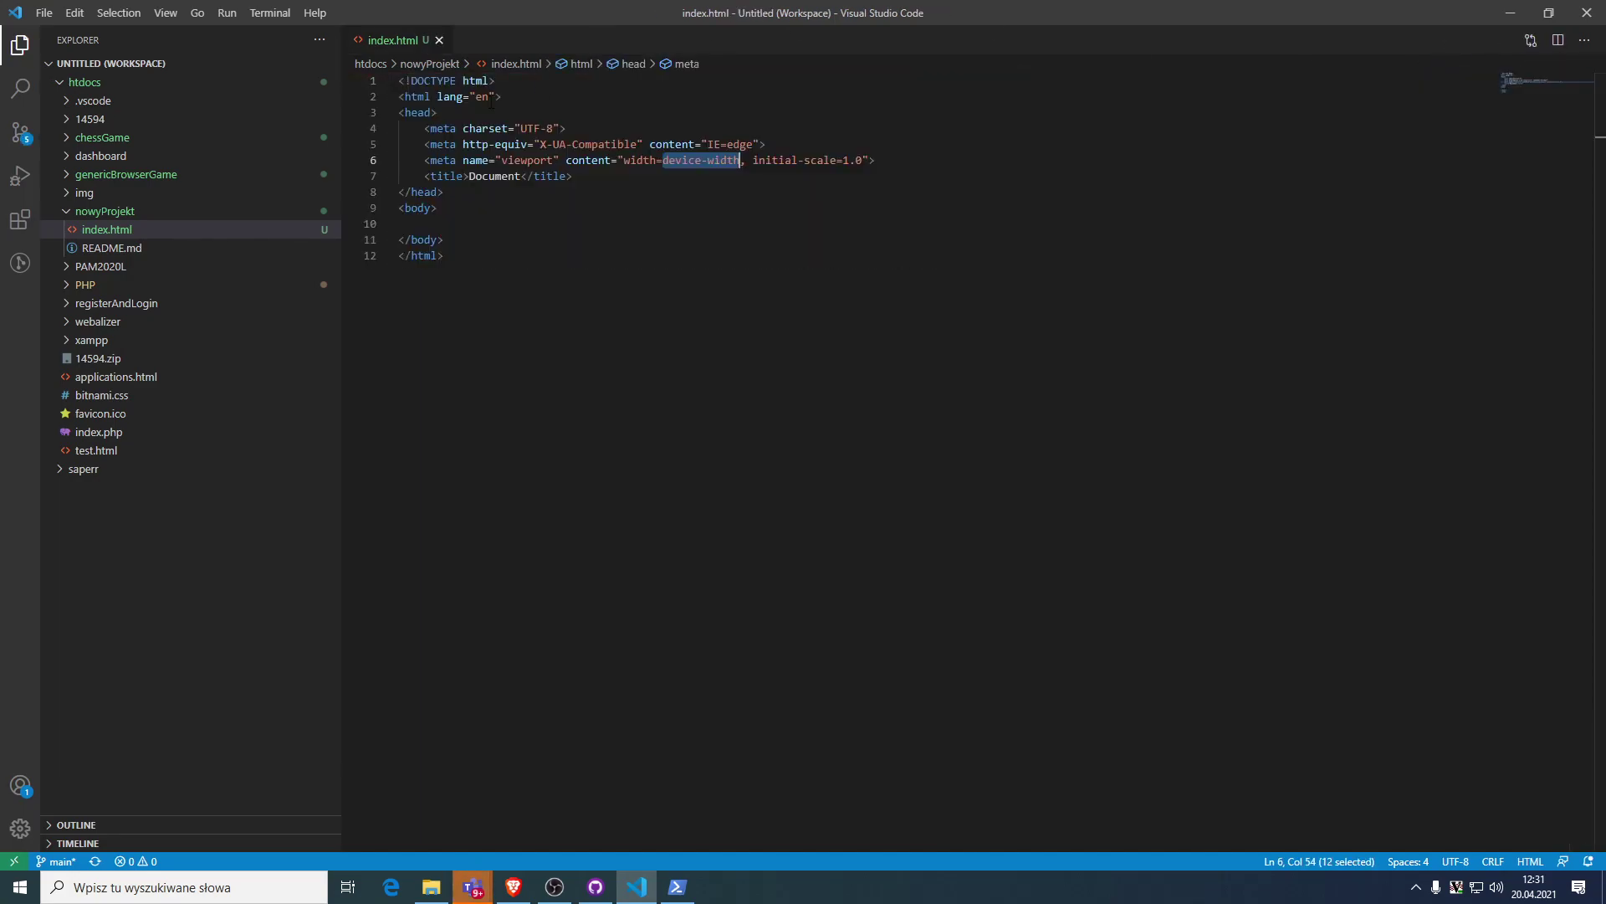
left_click(20, 263)
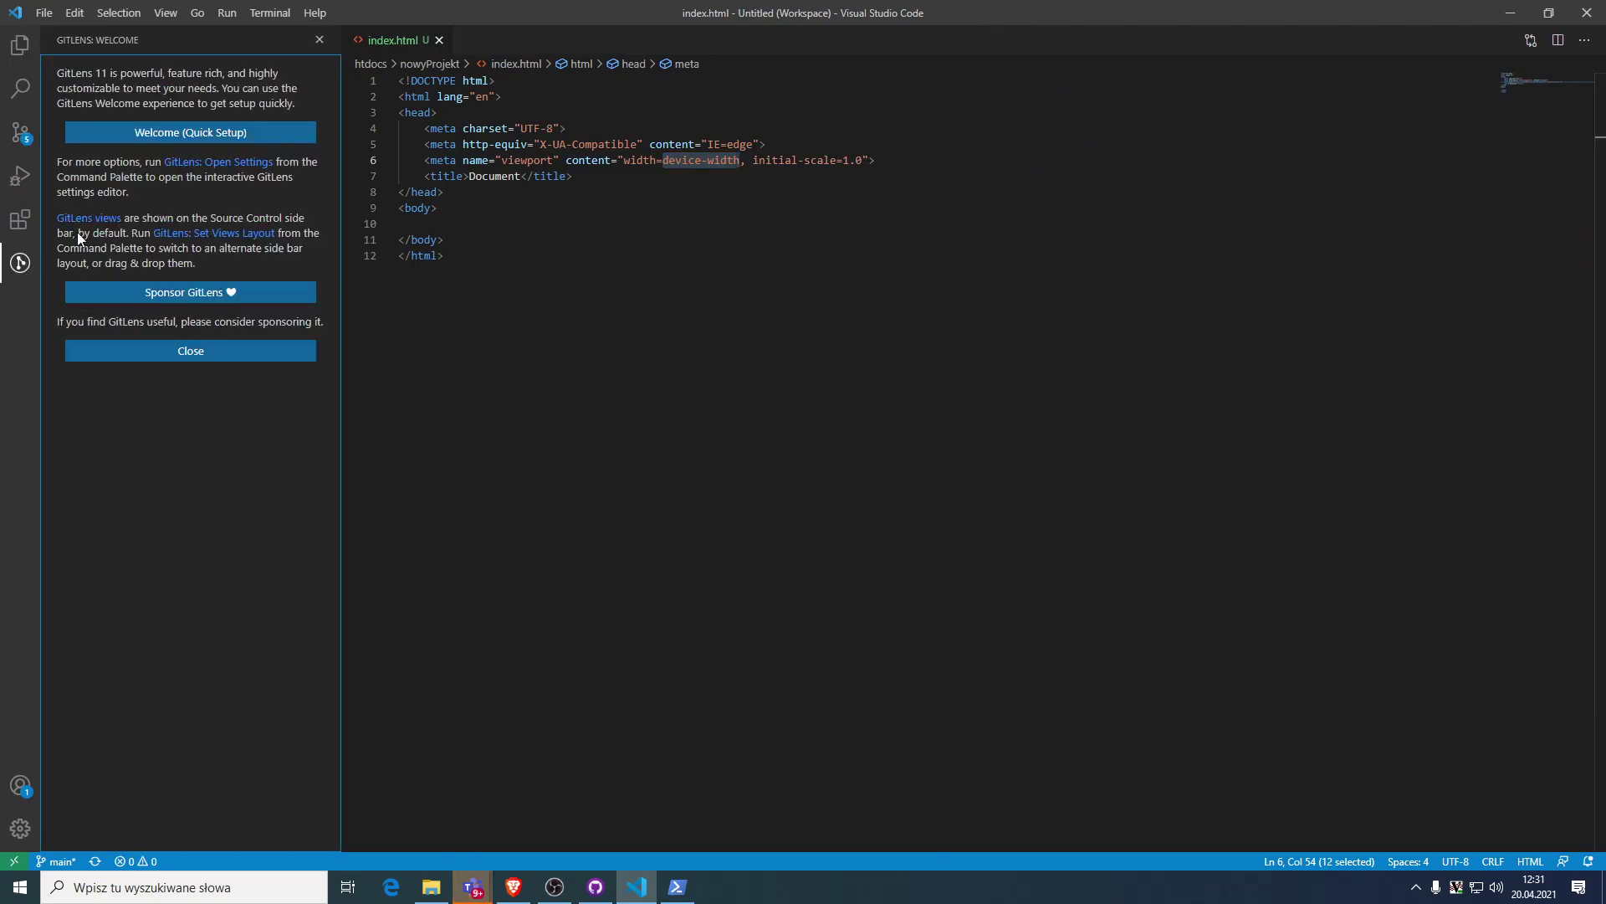
left_click(20, 87)
Show source control and collapse the chessGame, genericBrowserGame, PHP and registerAndLogin repositories, leaving nowyProjekt expanded.
left_click(21, 131)
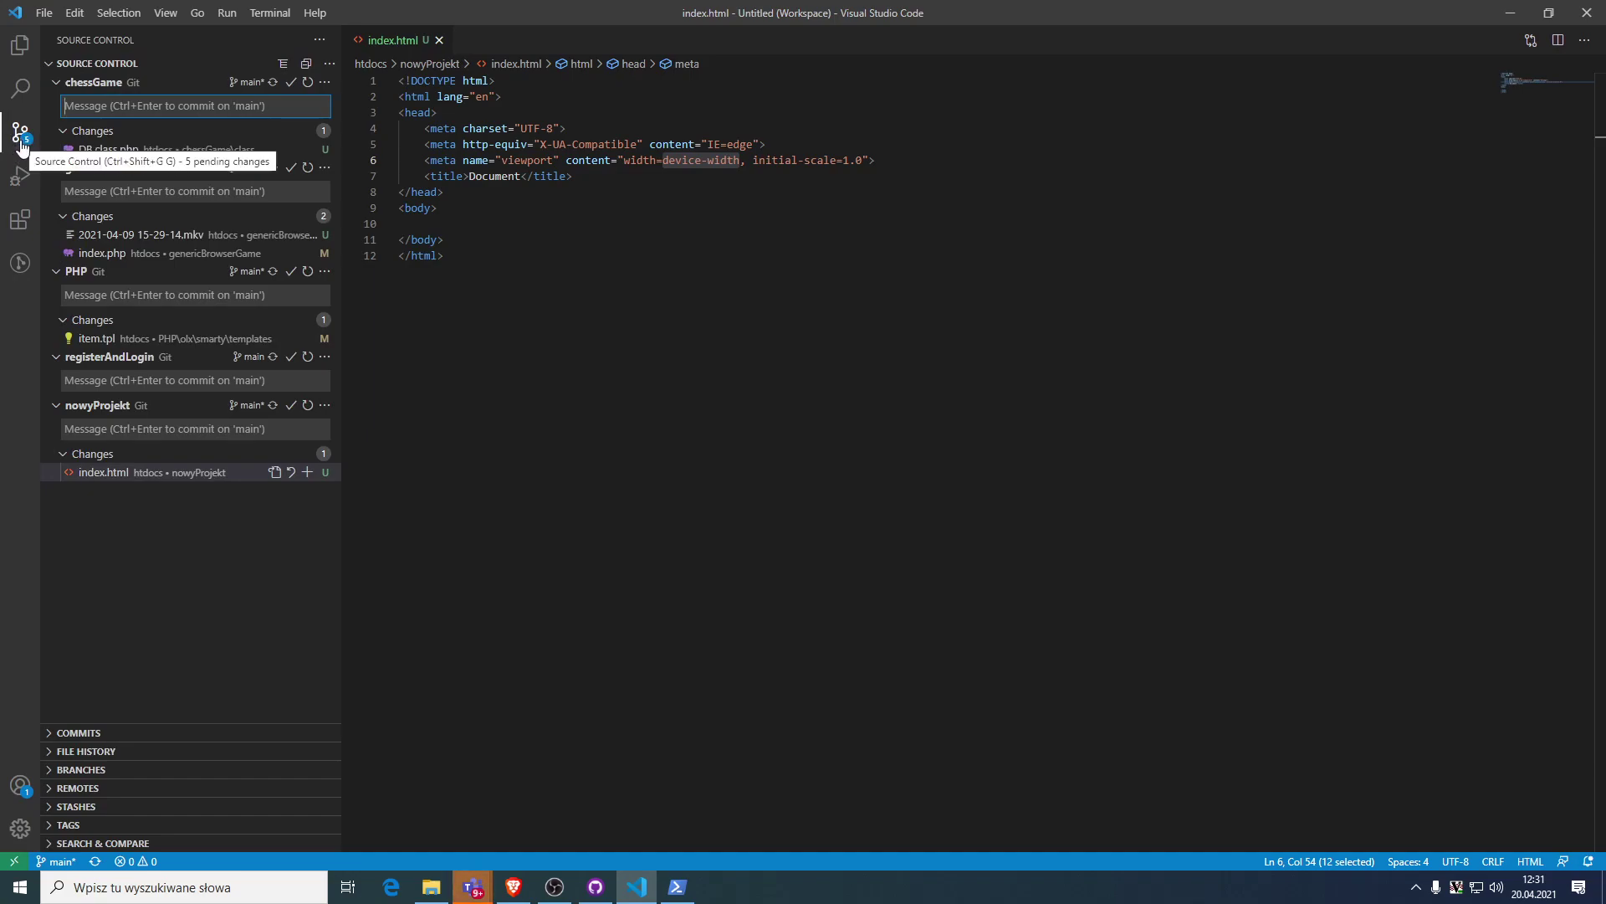
left_click(57, 83)
left_click(56, 101)
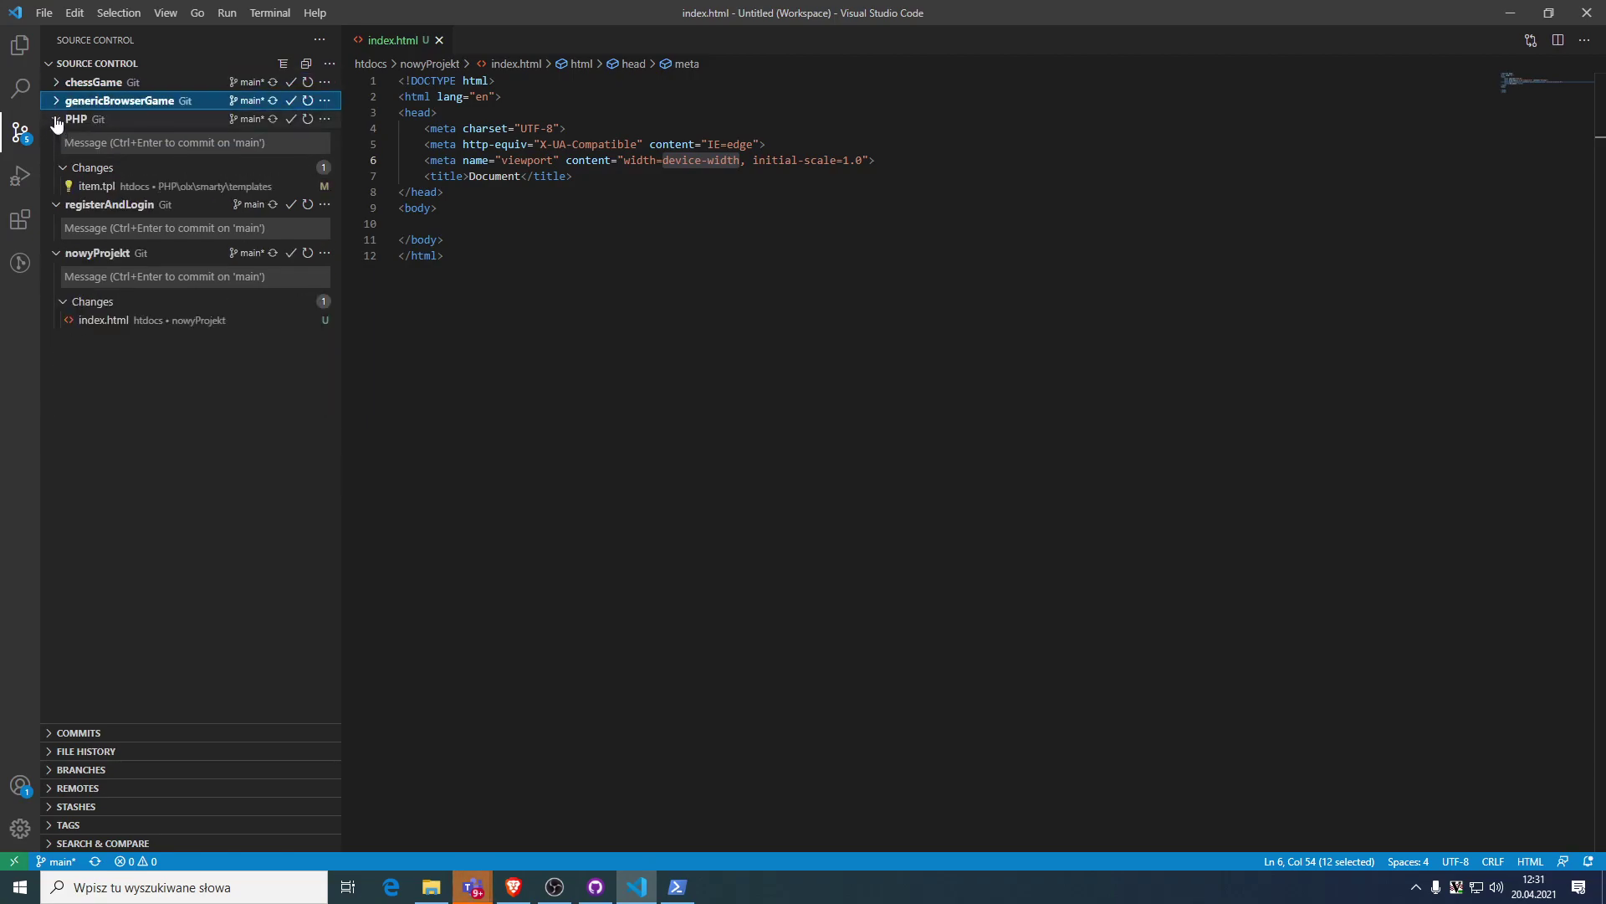
left_click(57, 120)
left_click(57, 138)
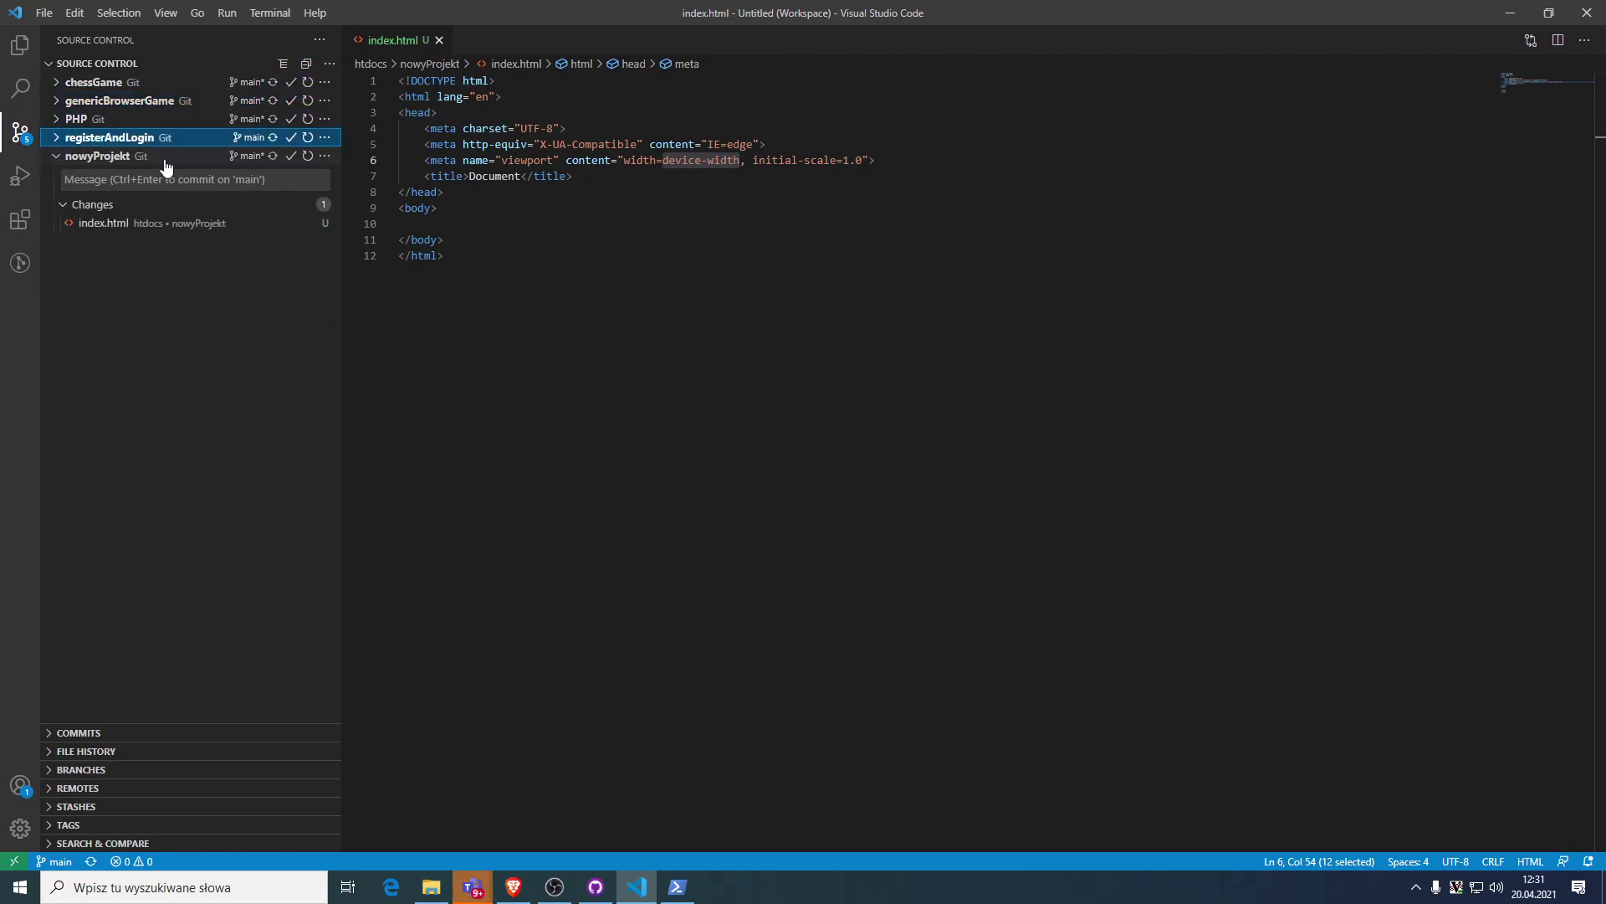
Commit the nowyProjekt changes with the message "add index html", choosing to always stage all changes, and push the commit to origin/main.
left_click(223, 181)
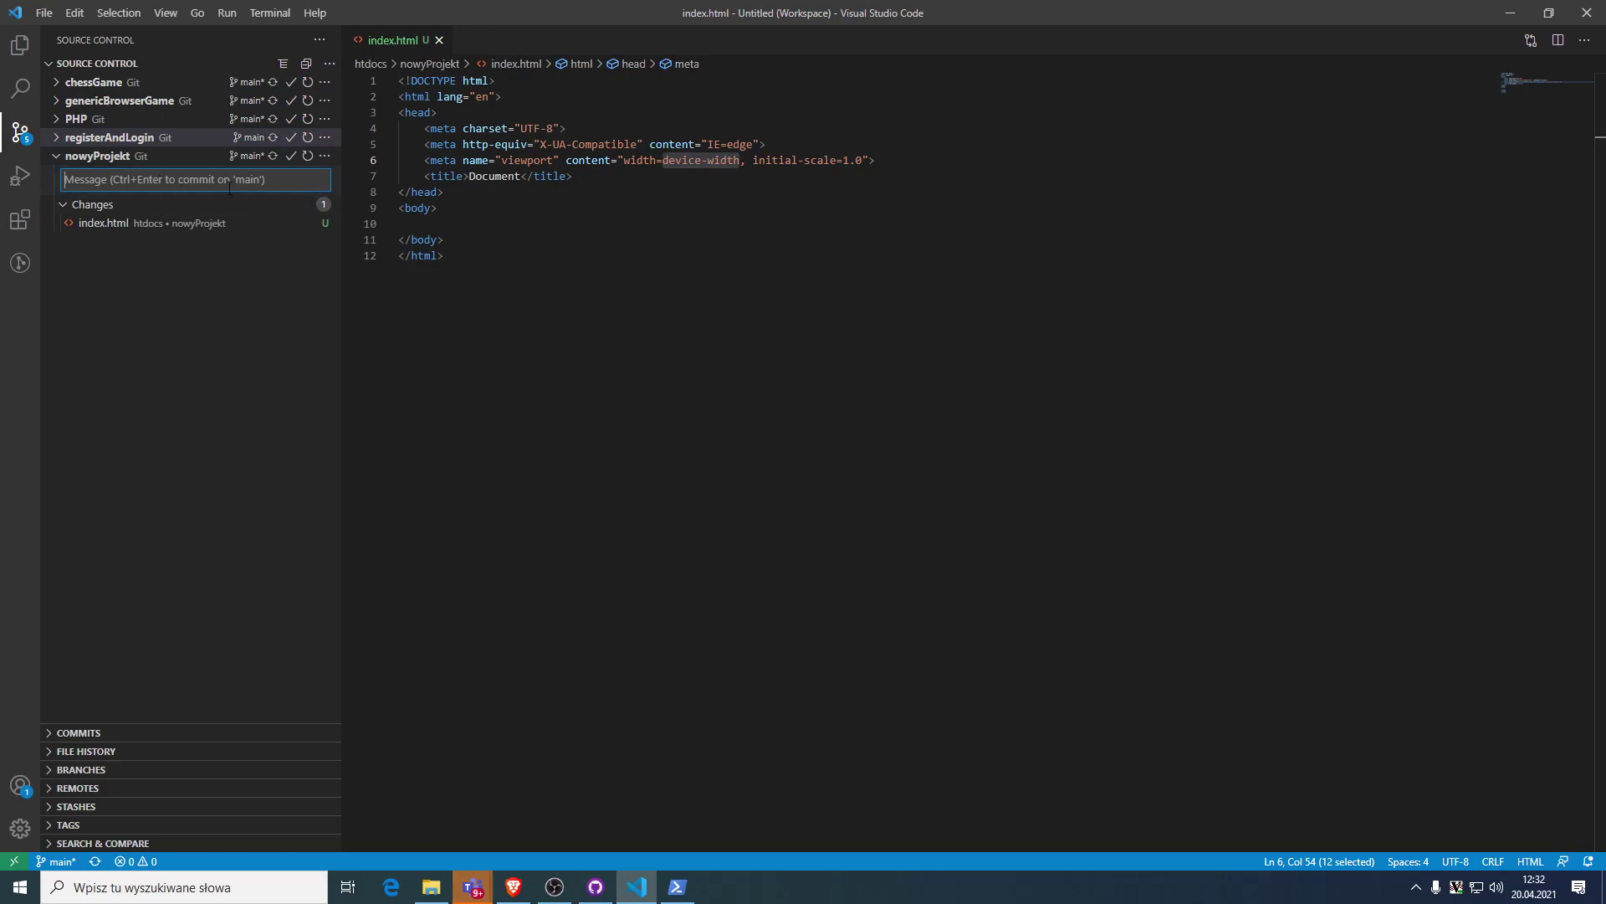
type("add index html")
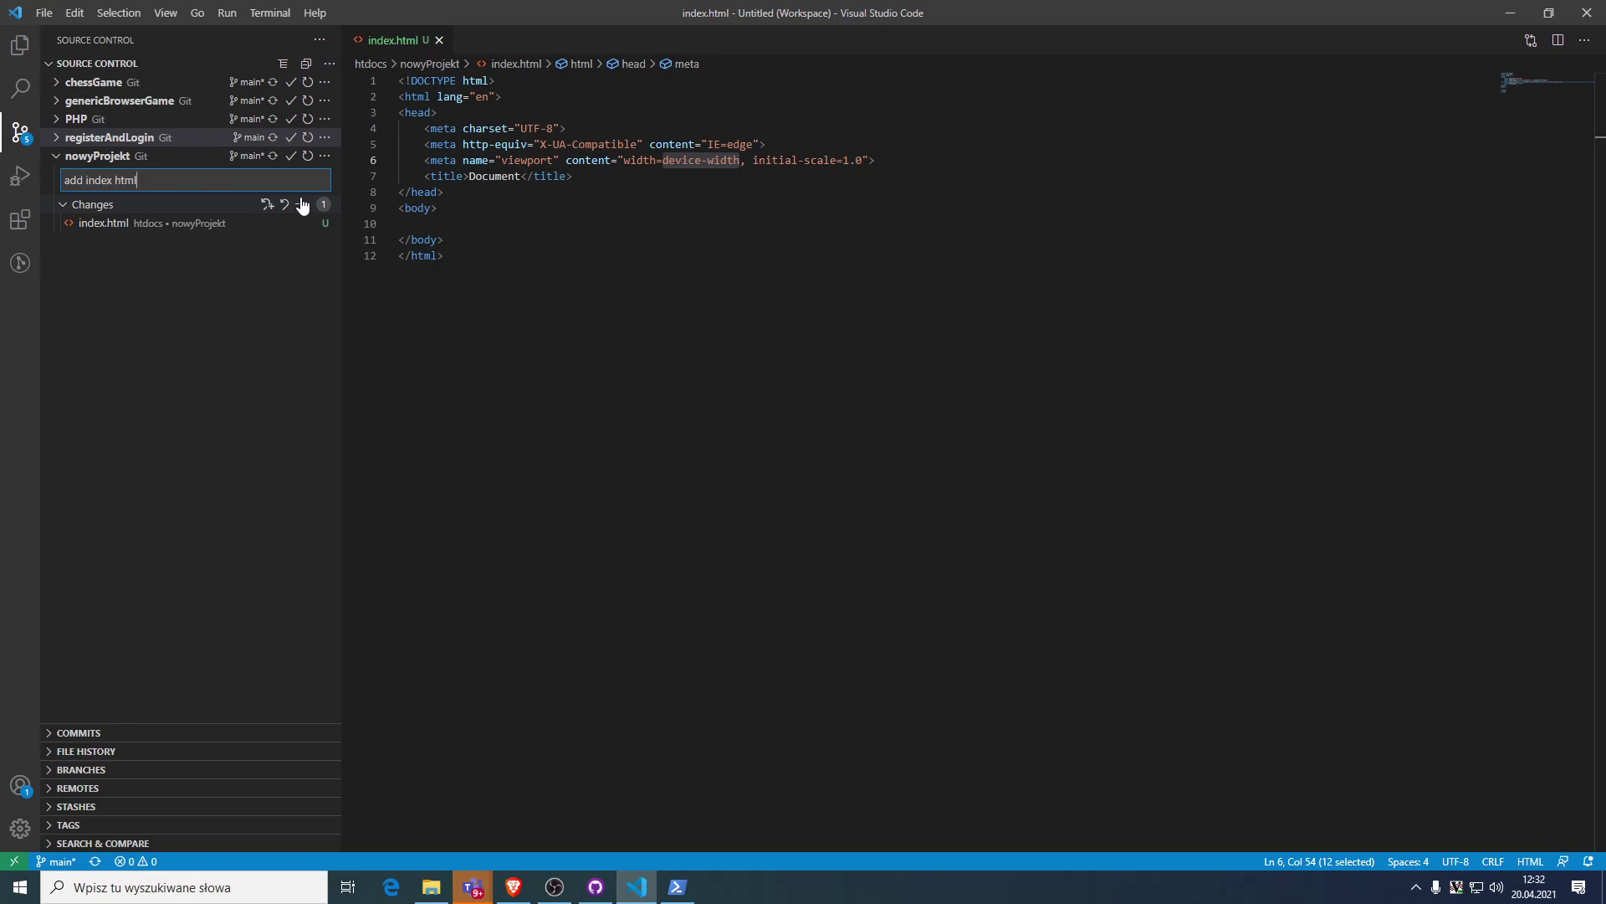
left_click(291, 157)
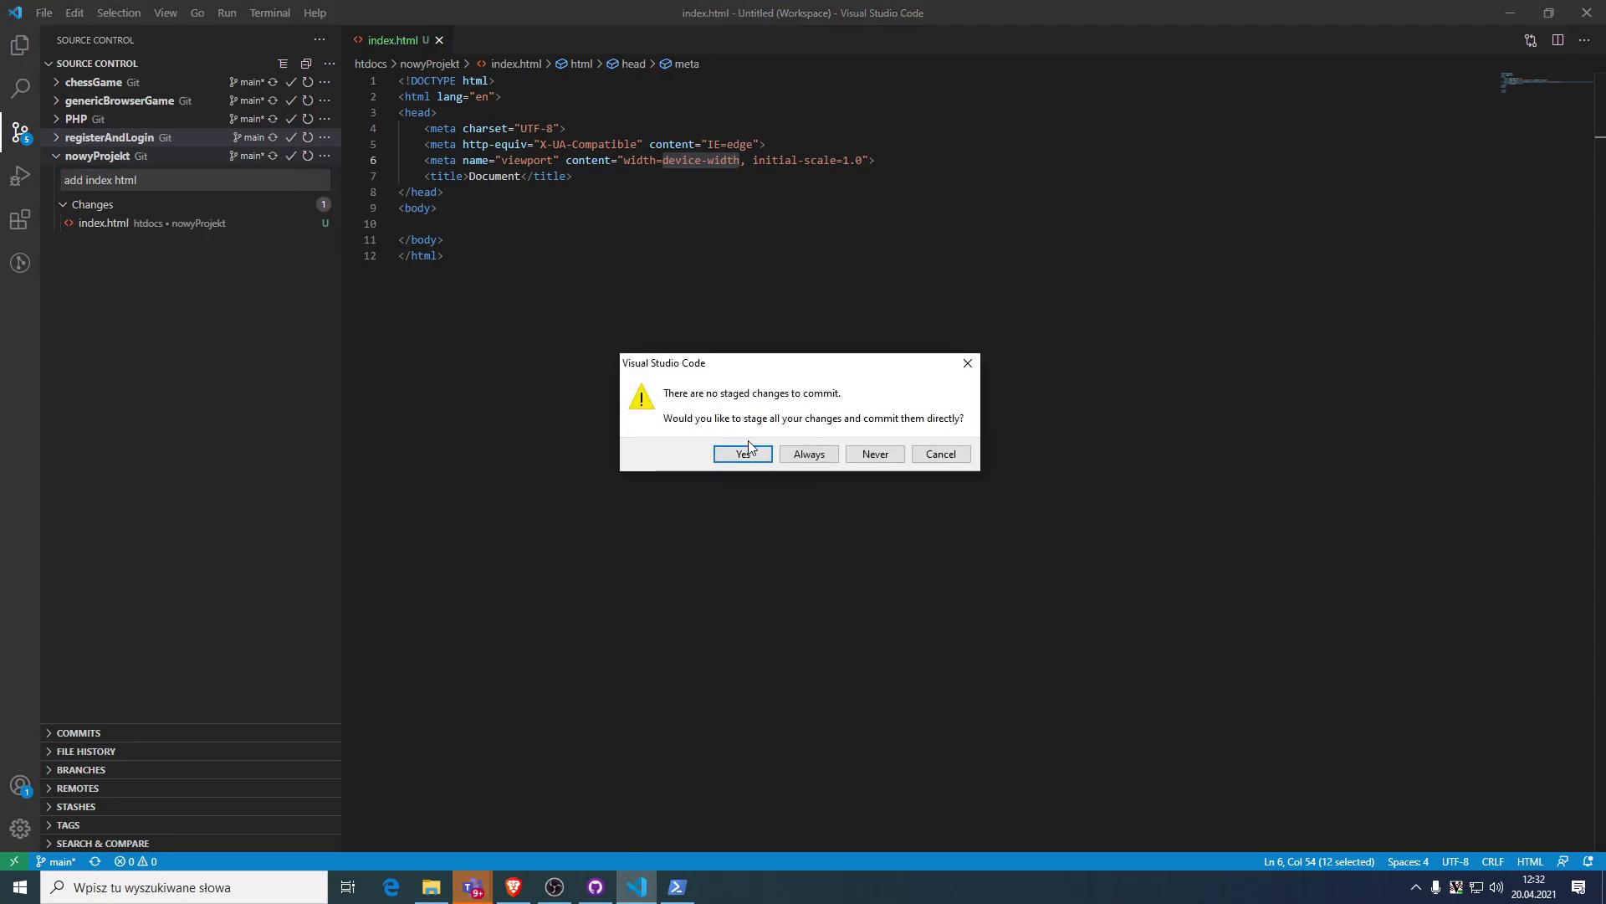
left_click(798, 457)
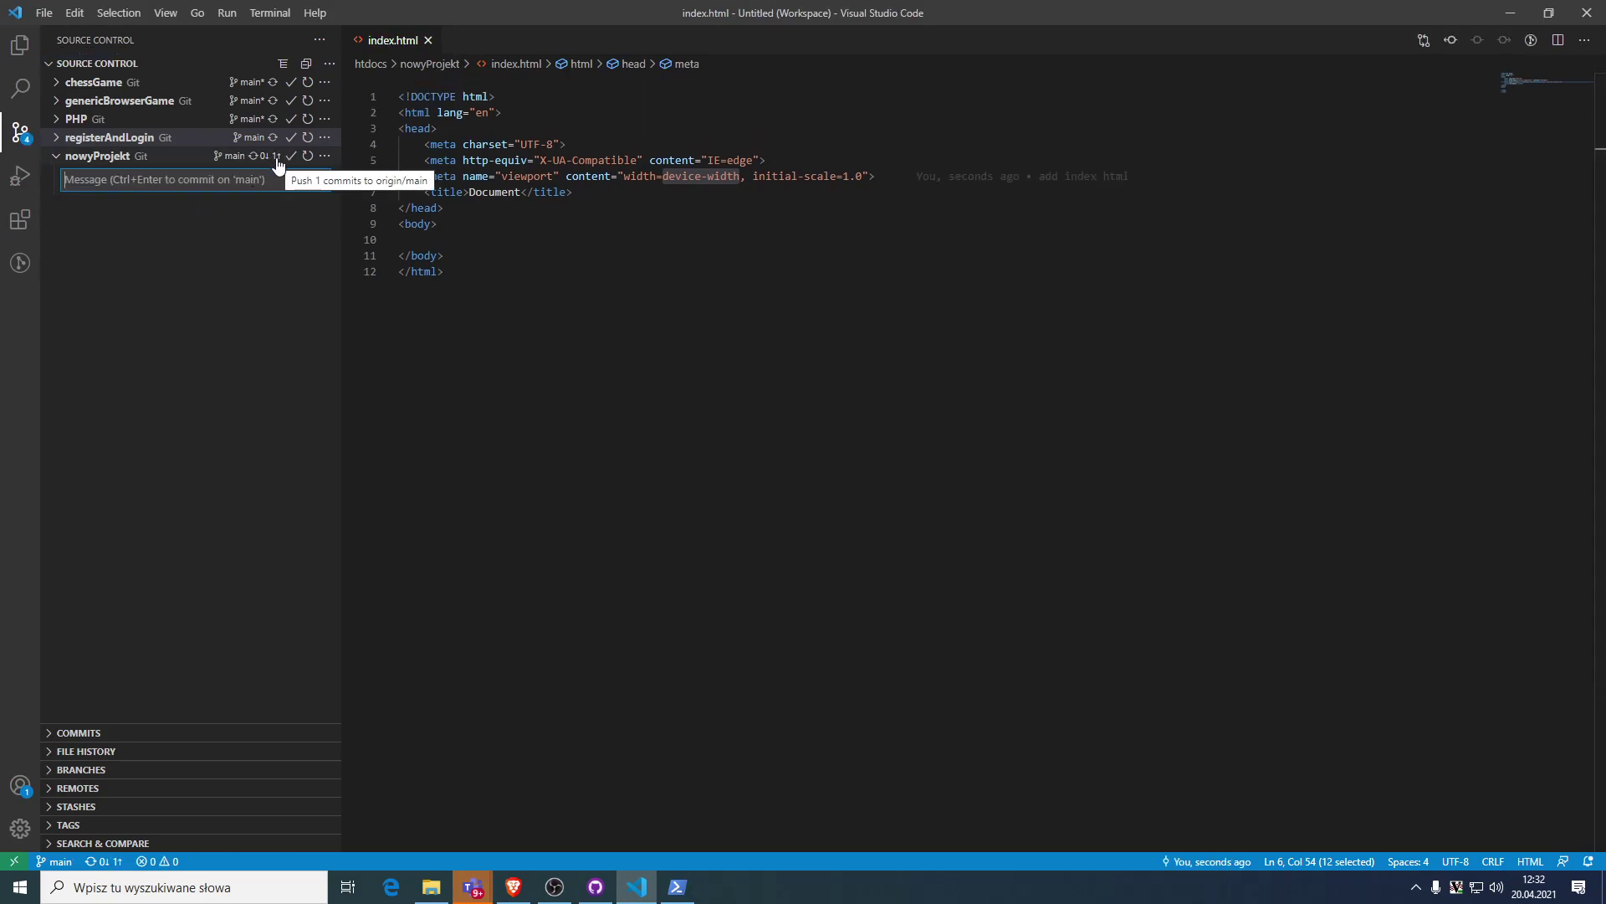
left_click(277, 157)
left_click(796, 449)
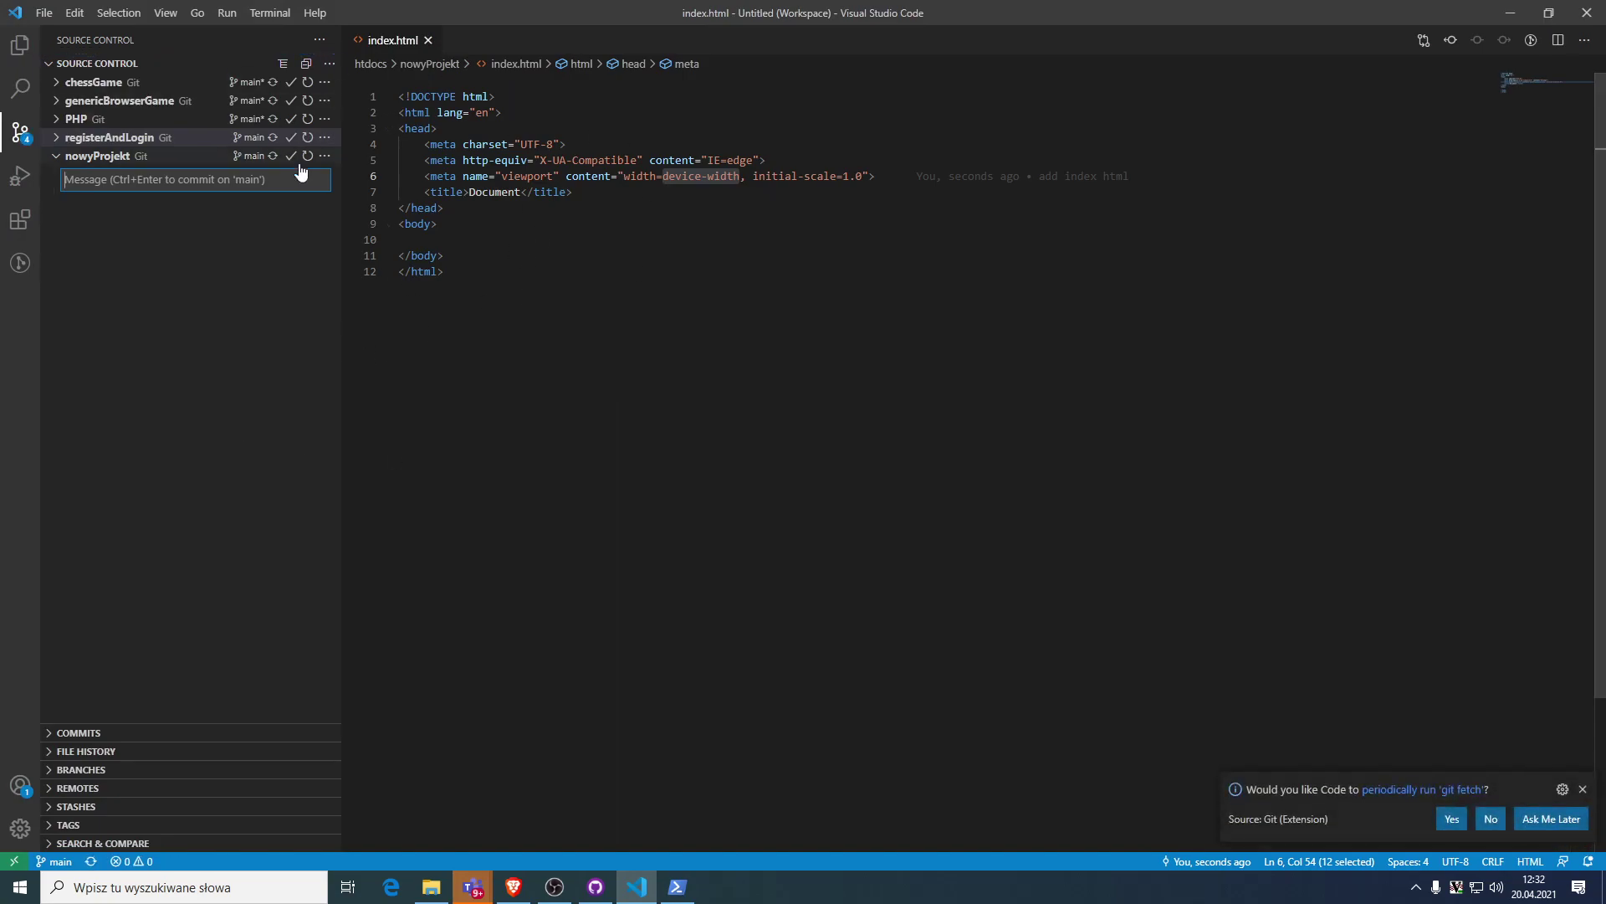
Create drugi.html in the nowyProjekt folder, insert the HTML5 boilerplate into it, and save the file.
left_click(21, 45)
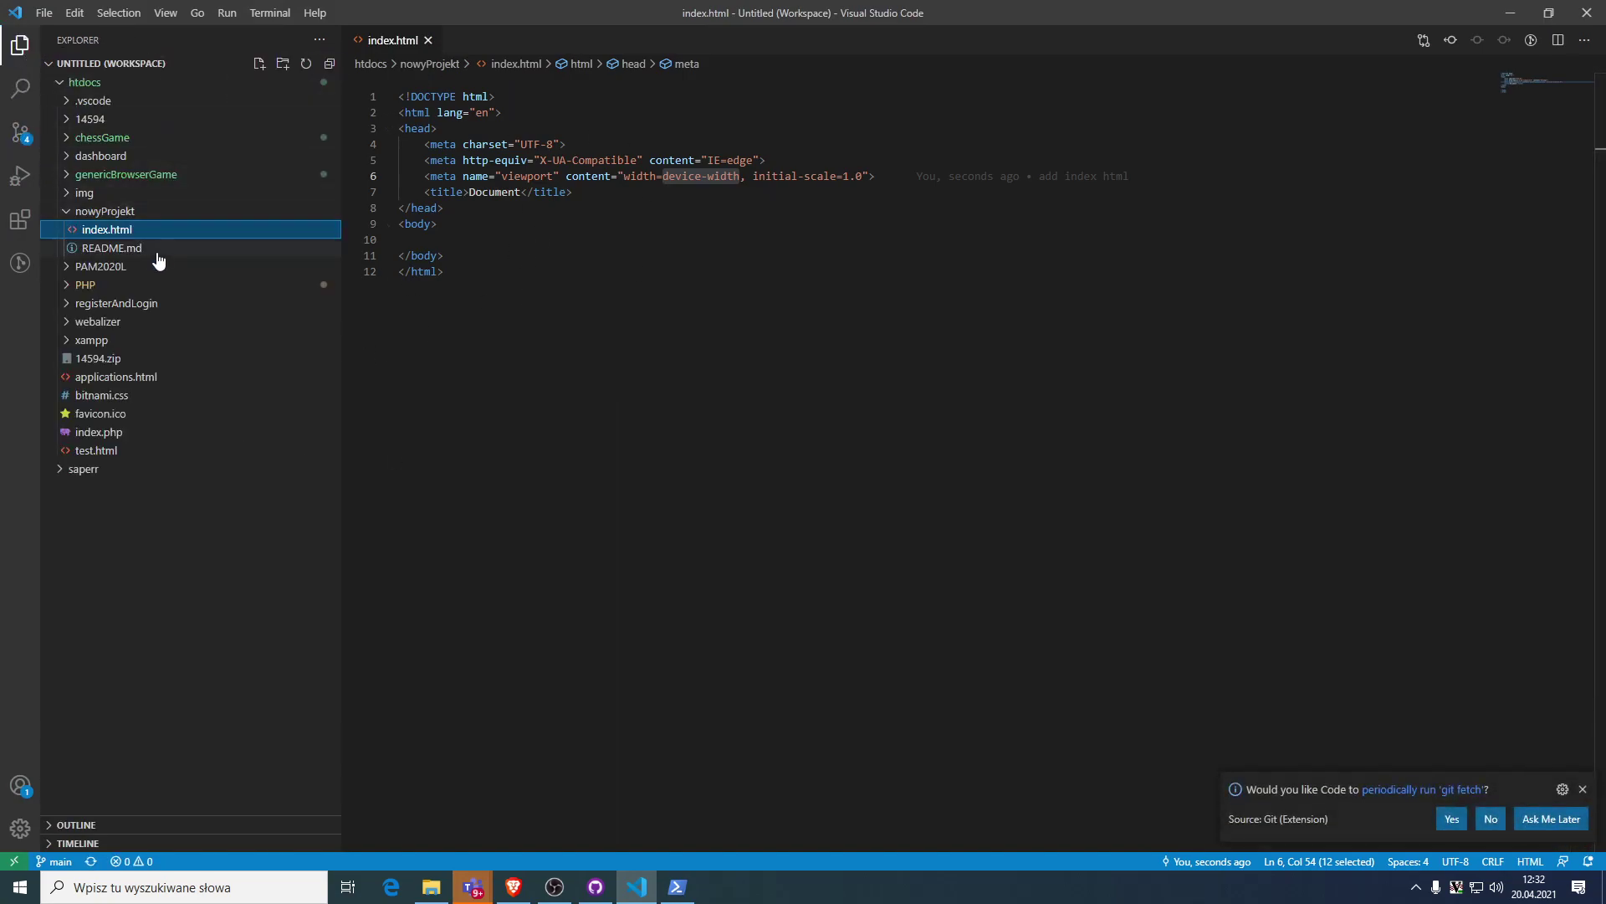
right_click(114, 220)
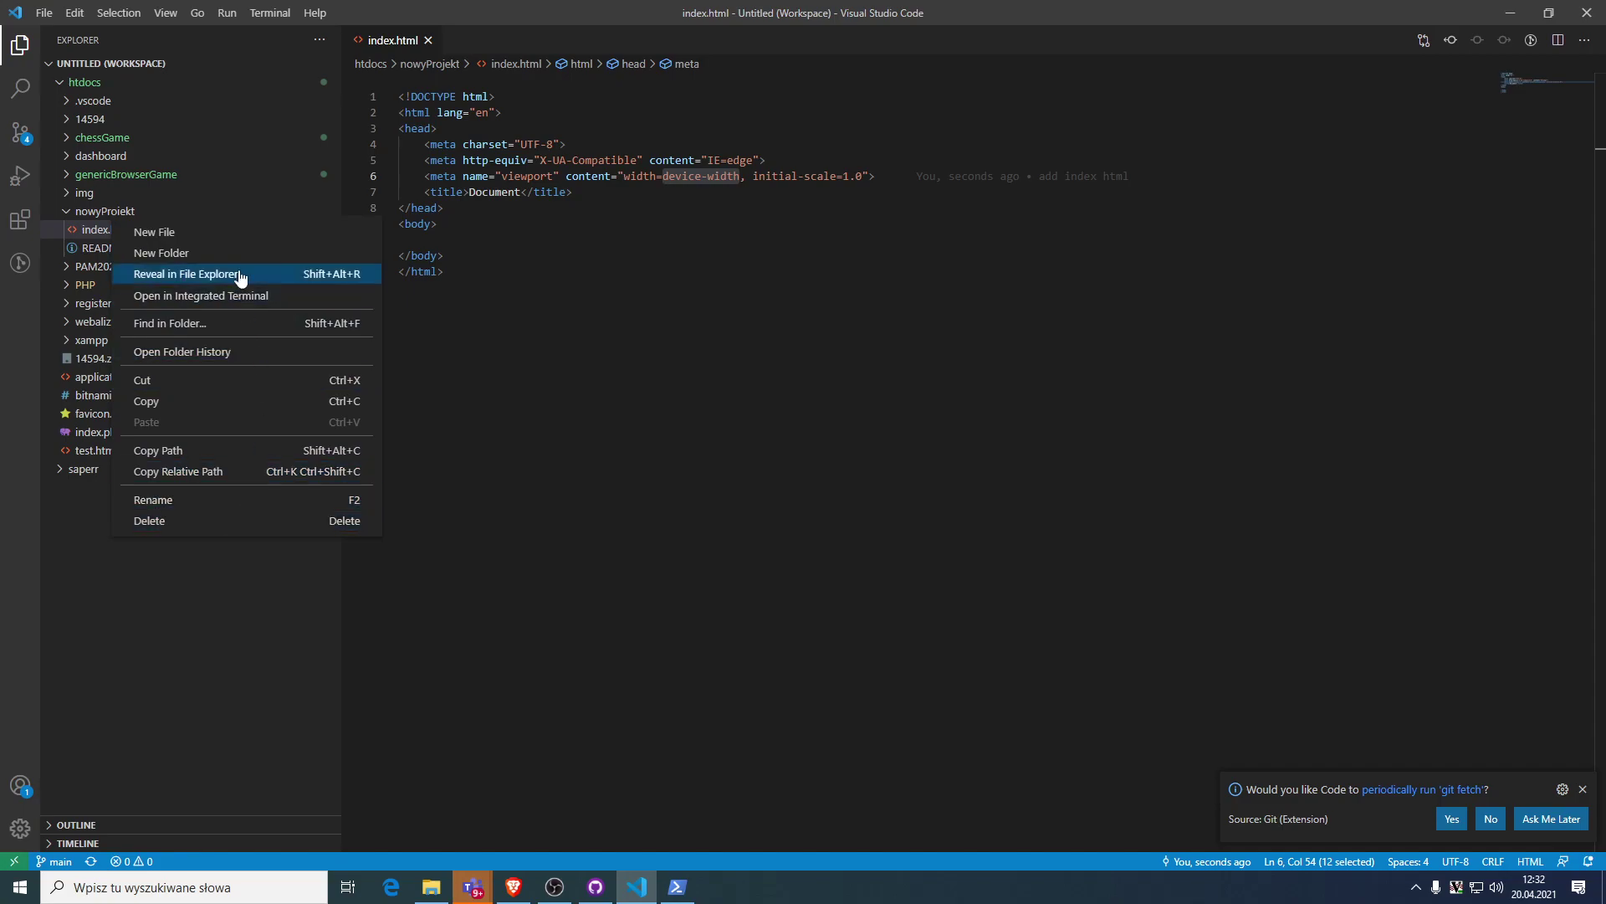
left_click(233, 240)
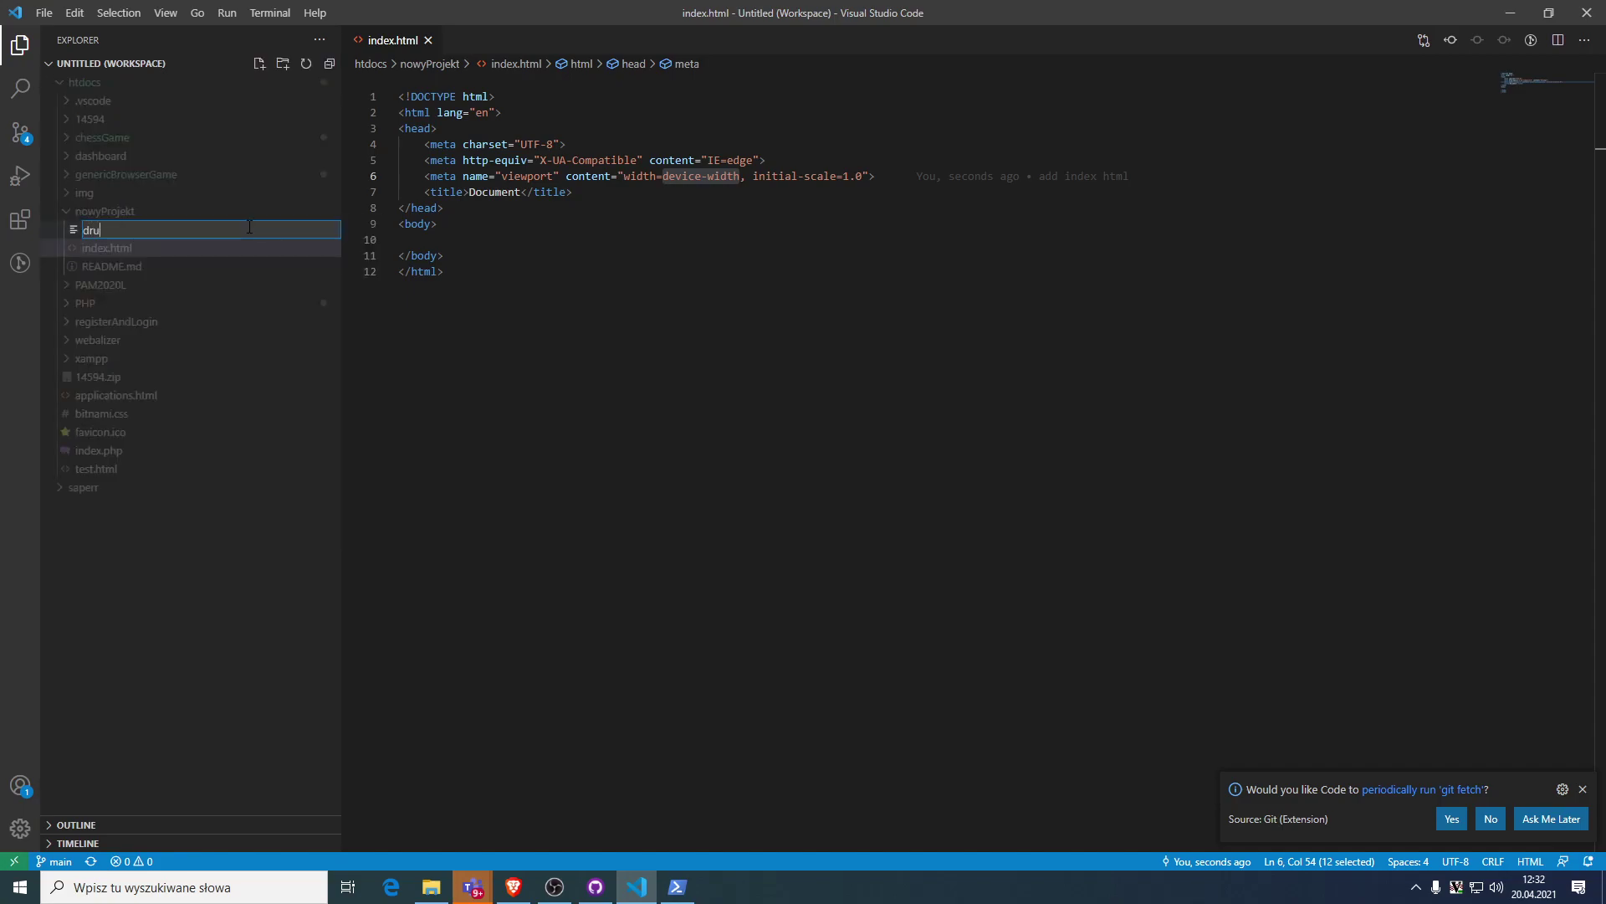
type("drugi.html")
key("Return")
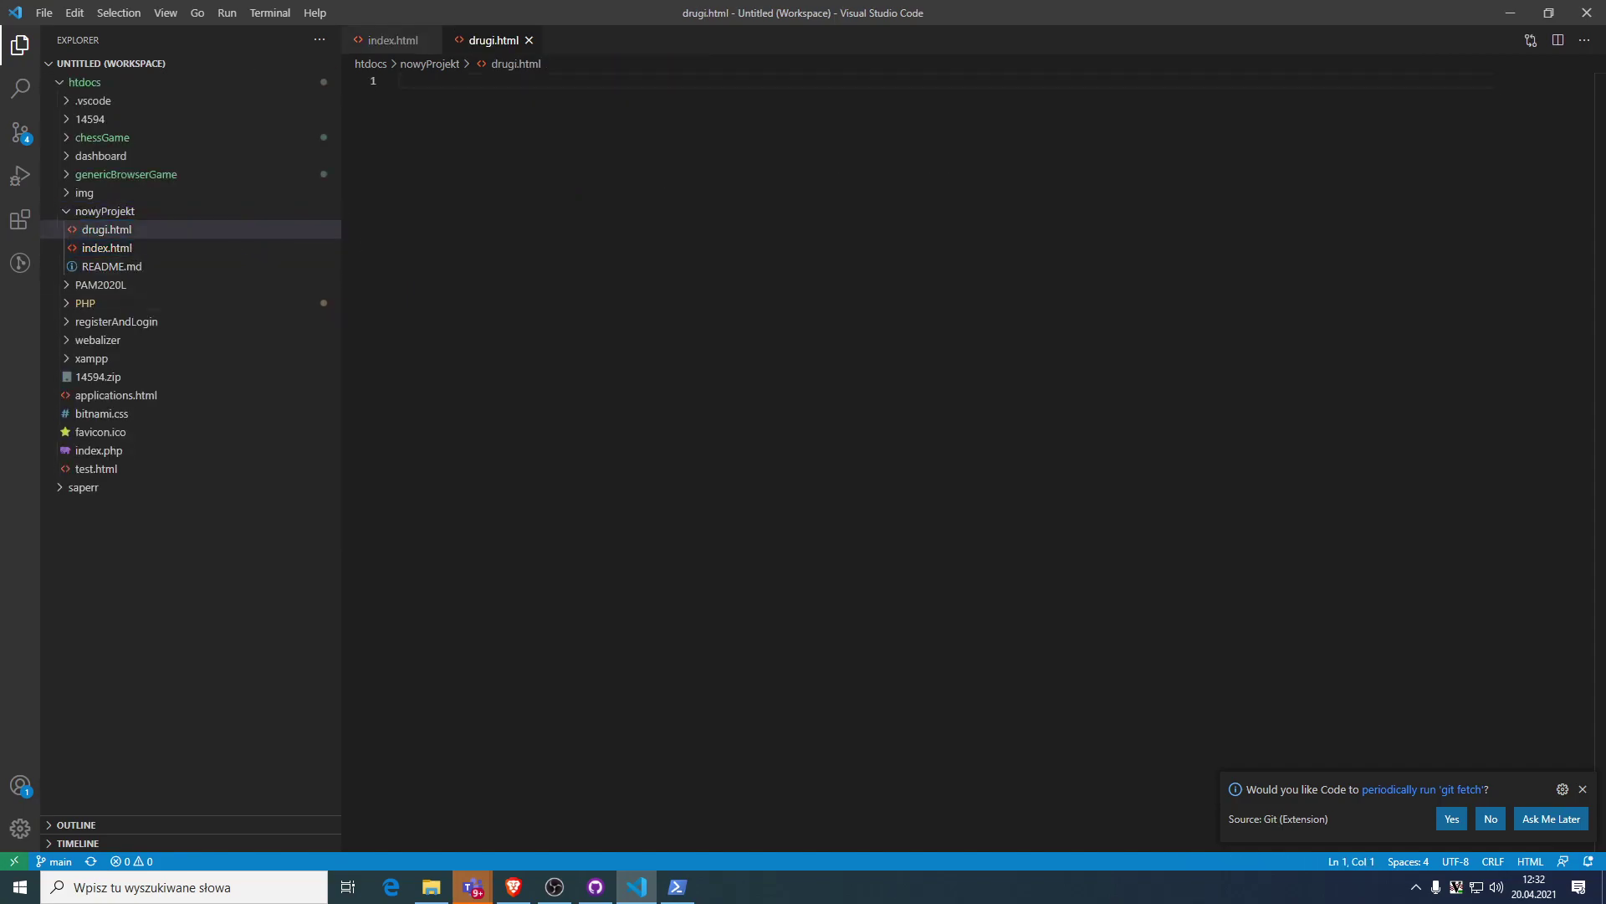
type("ht")
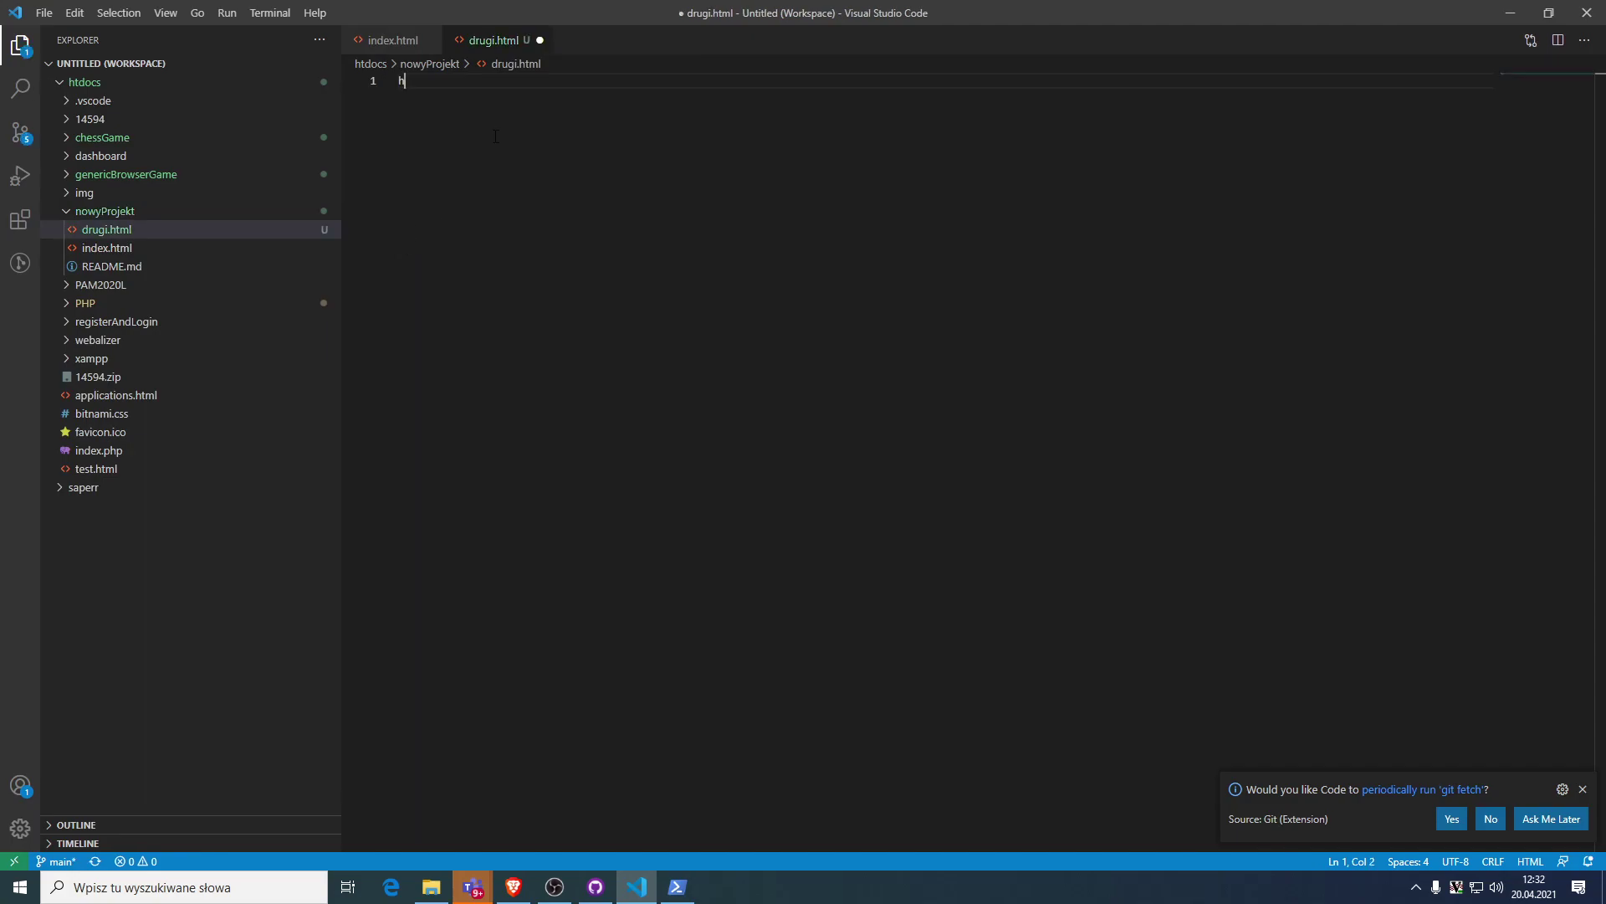
key("Return")
key("ctrl+s")
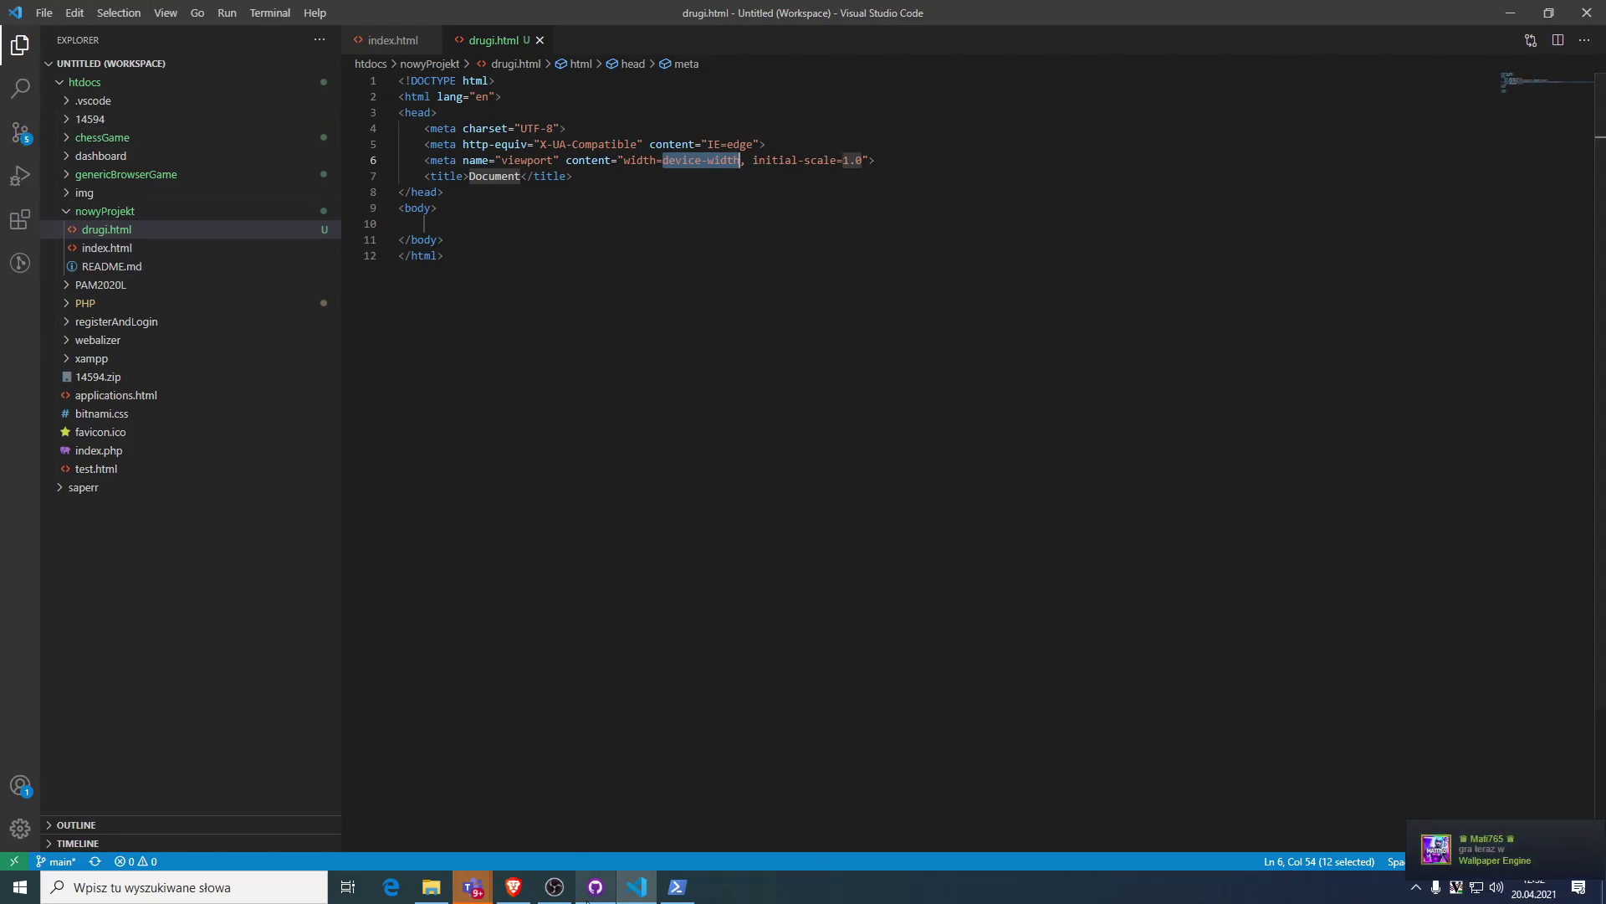
Switch to GitHub Desktop, commit drugi.html to main with the suggested summary, and push the commit to origin before closing the app.
left_click(602, 883)
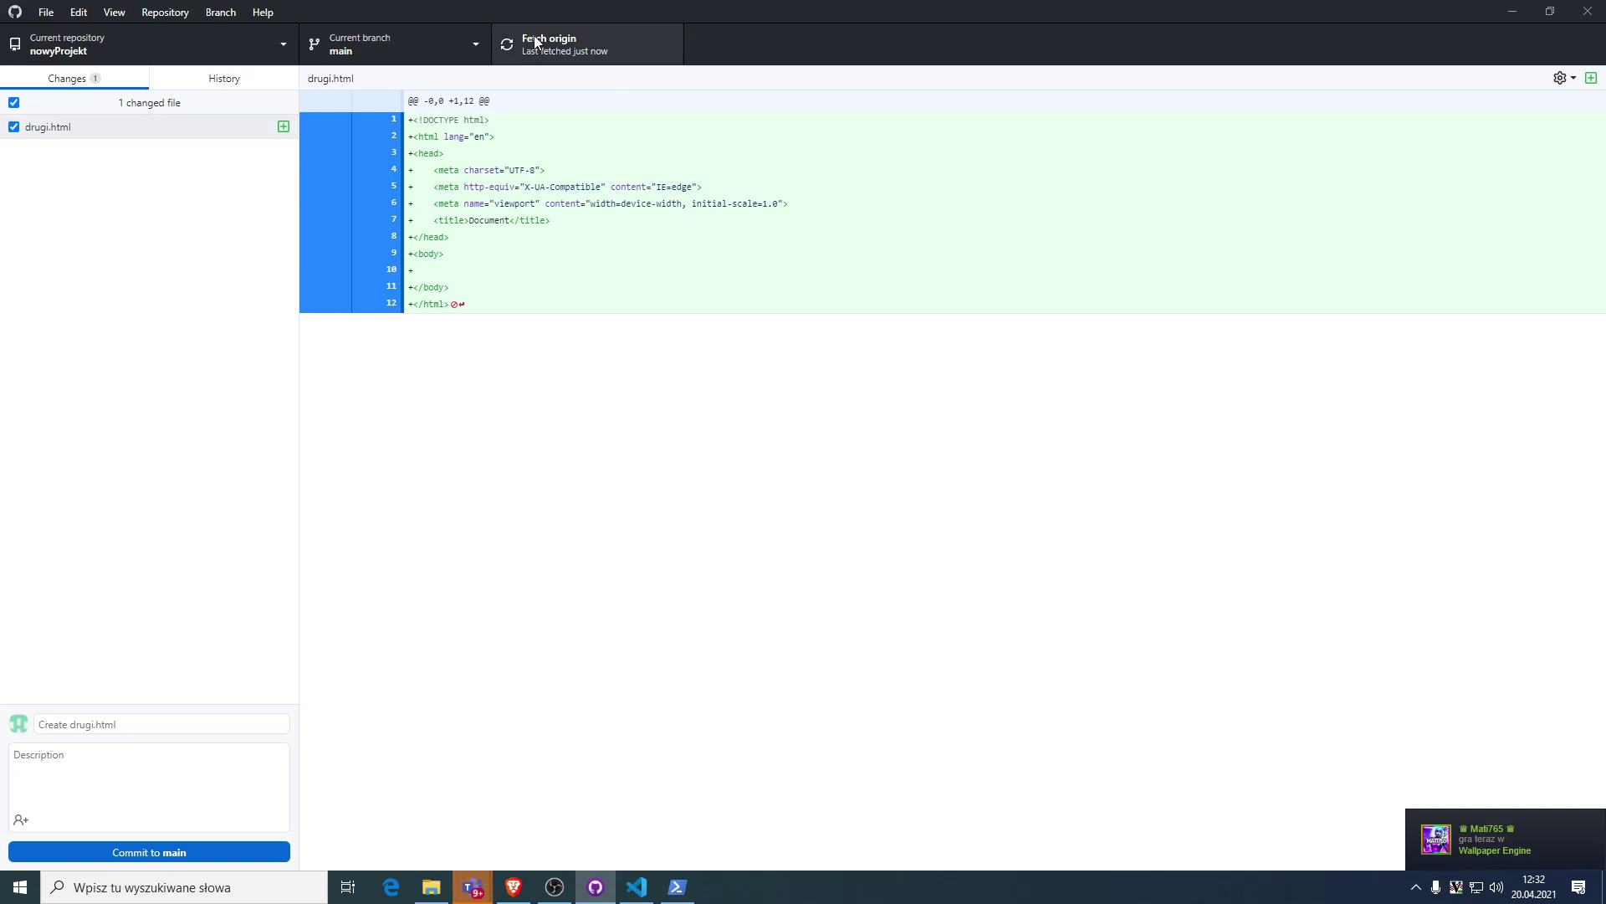
left_click(146, 744)
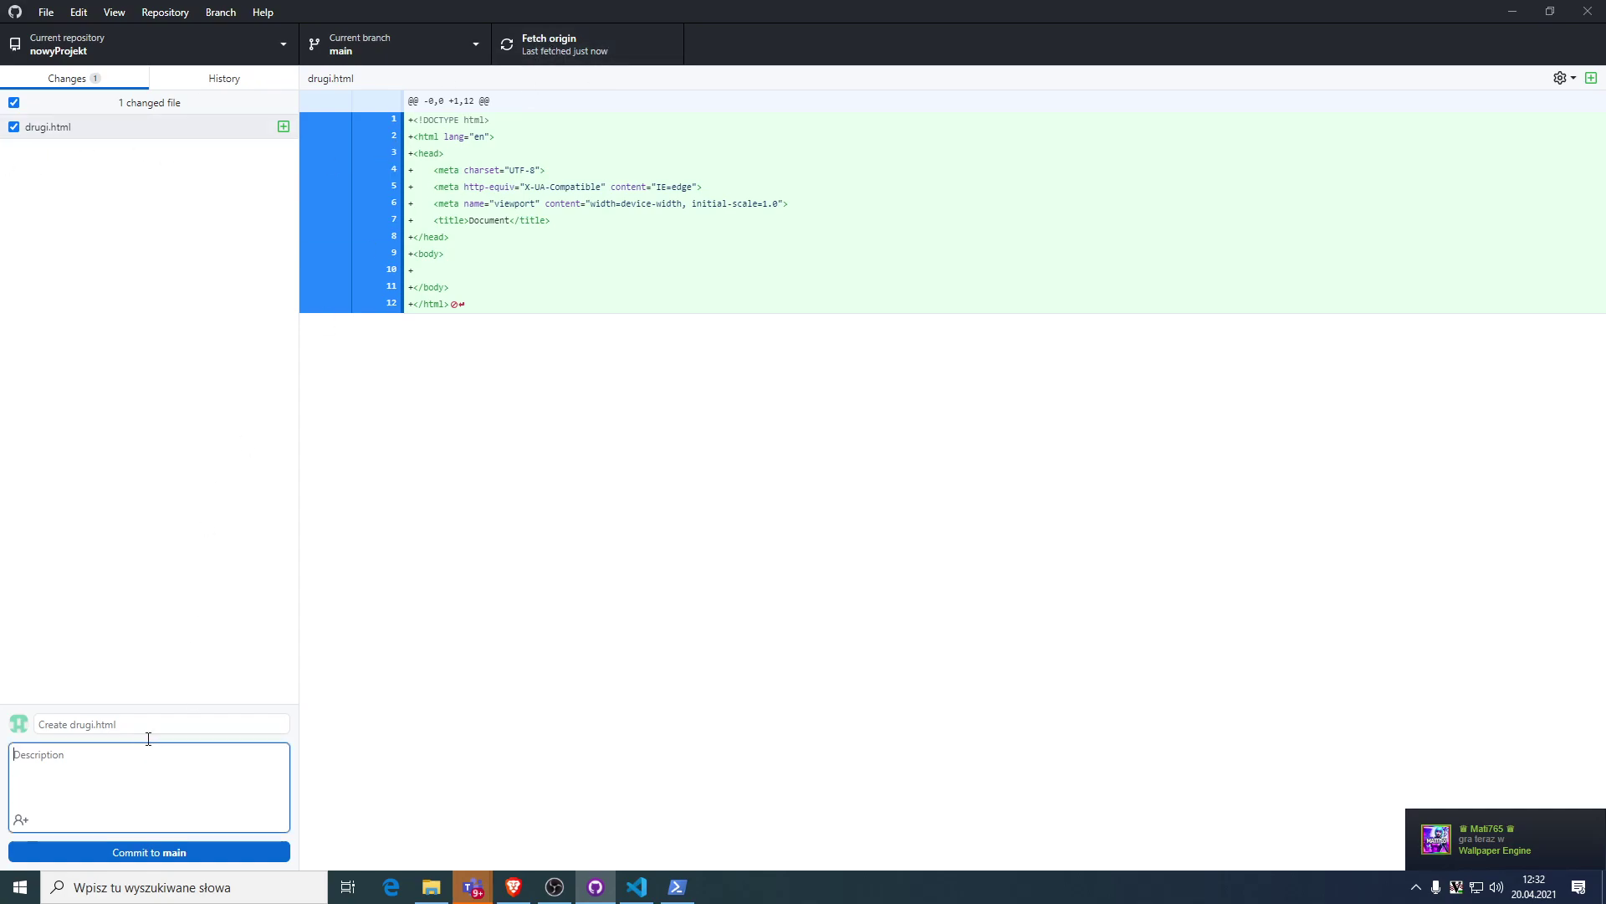
left_click(163, 850)
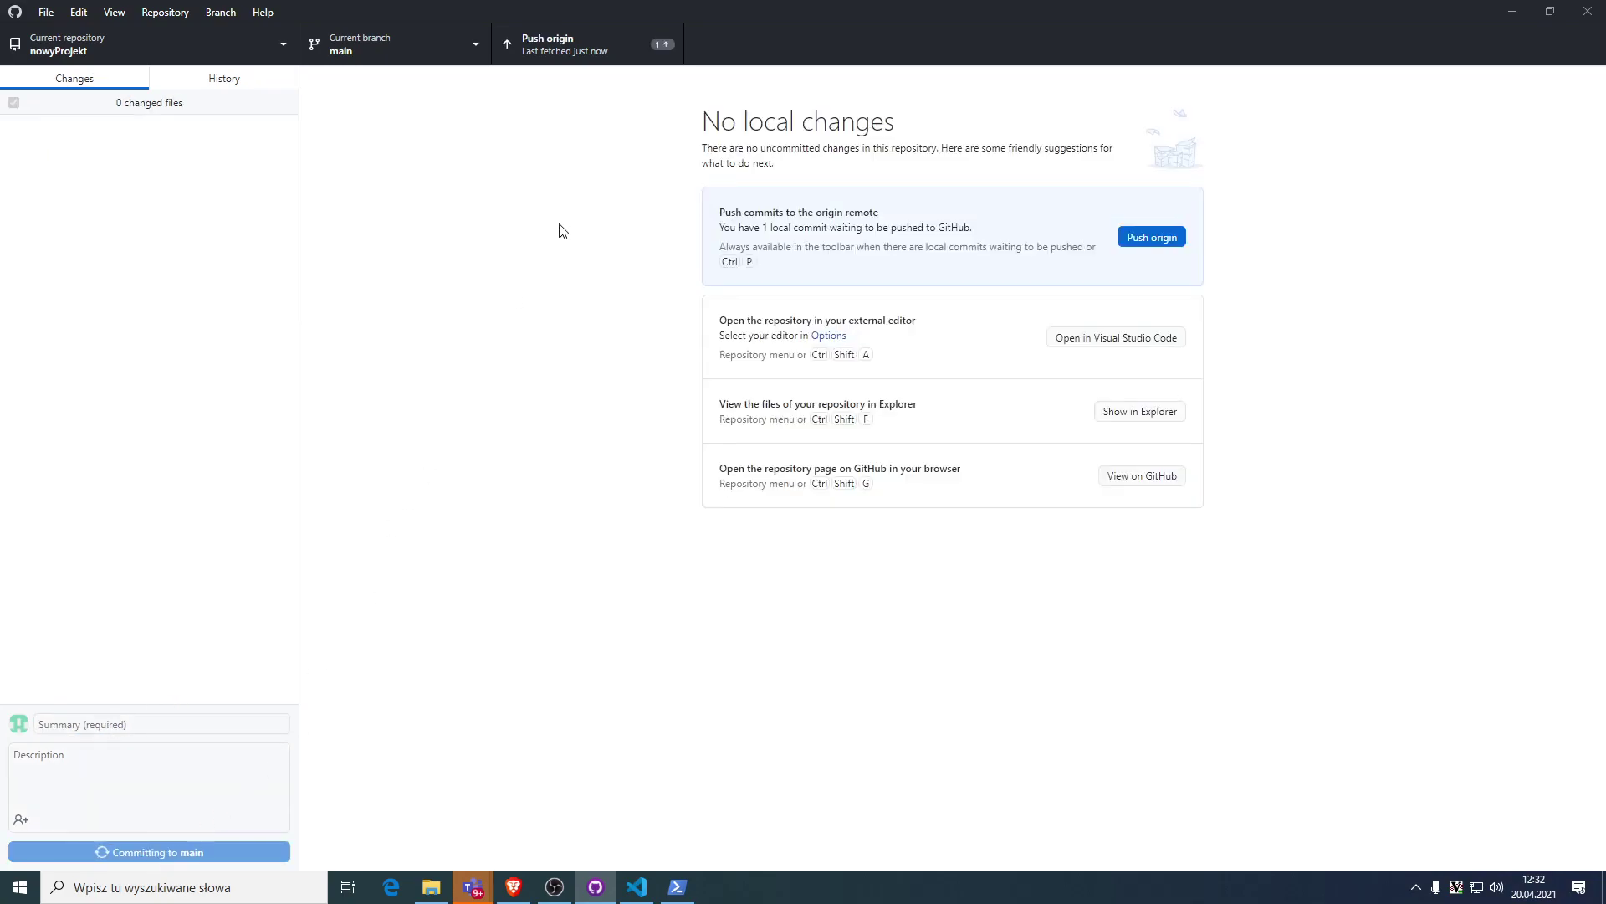
left_click(644, 47)
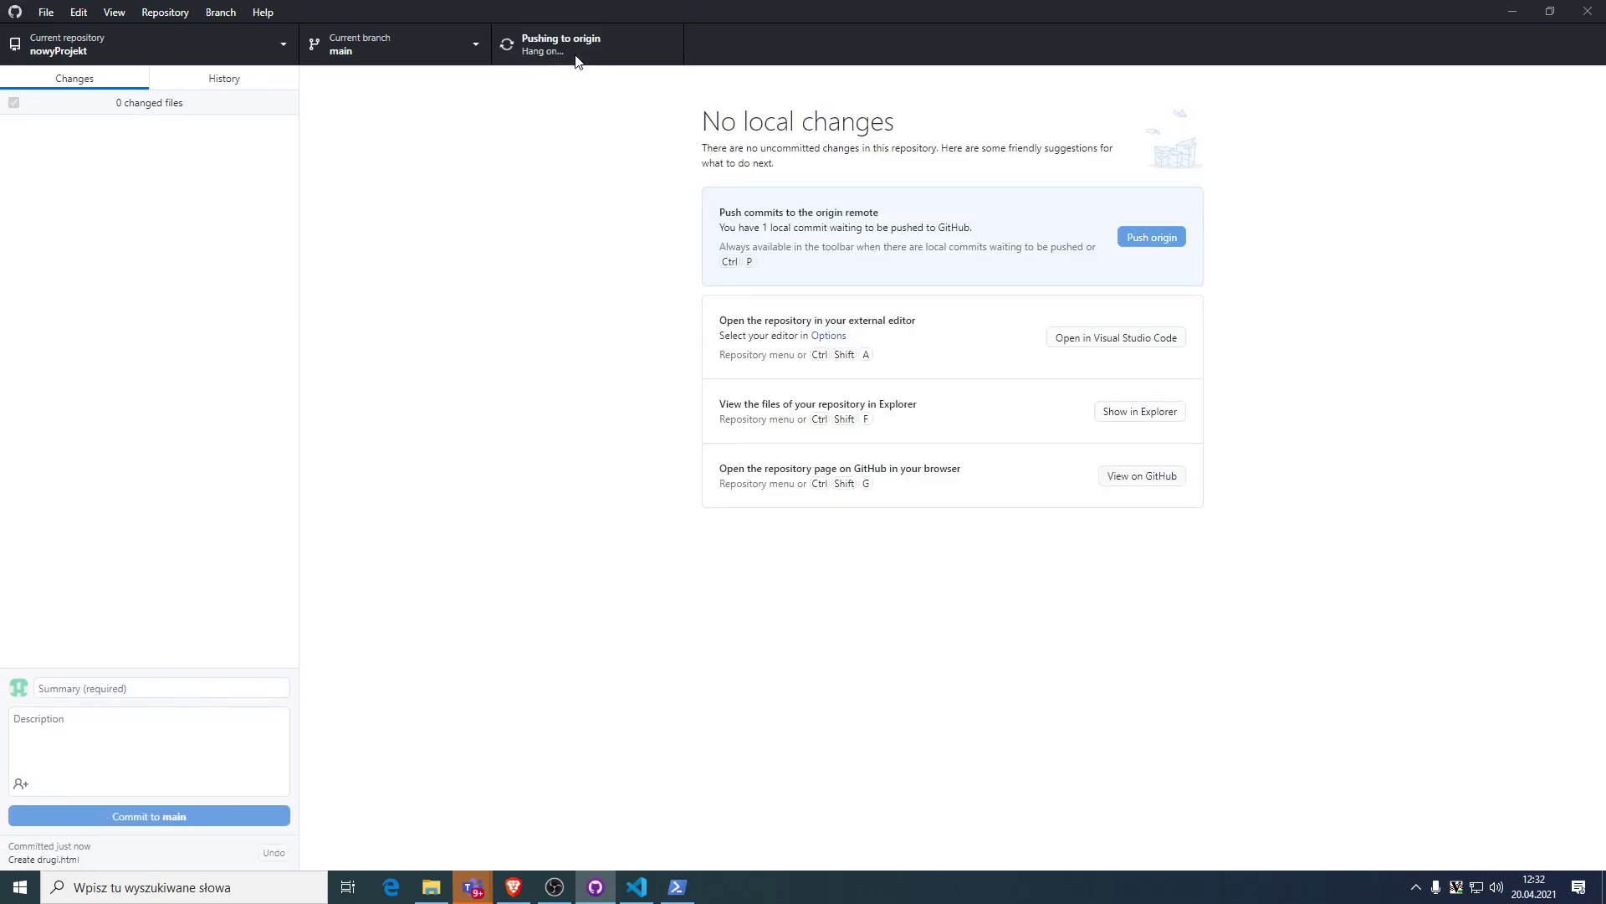
left_click(1585, 10)
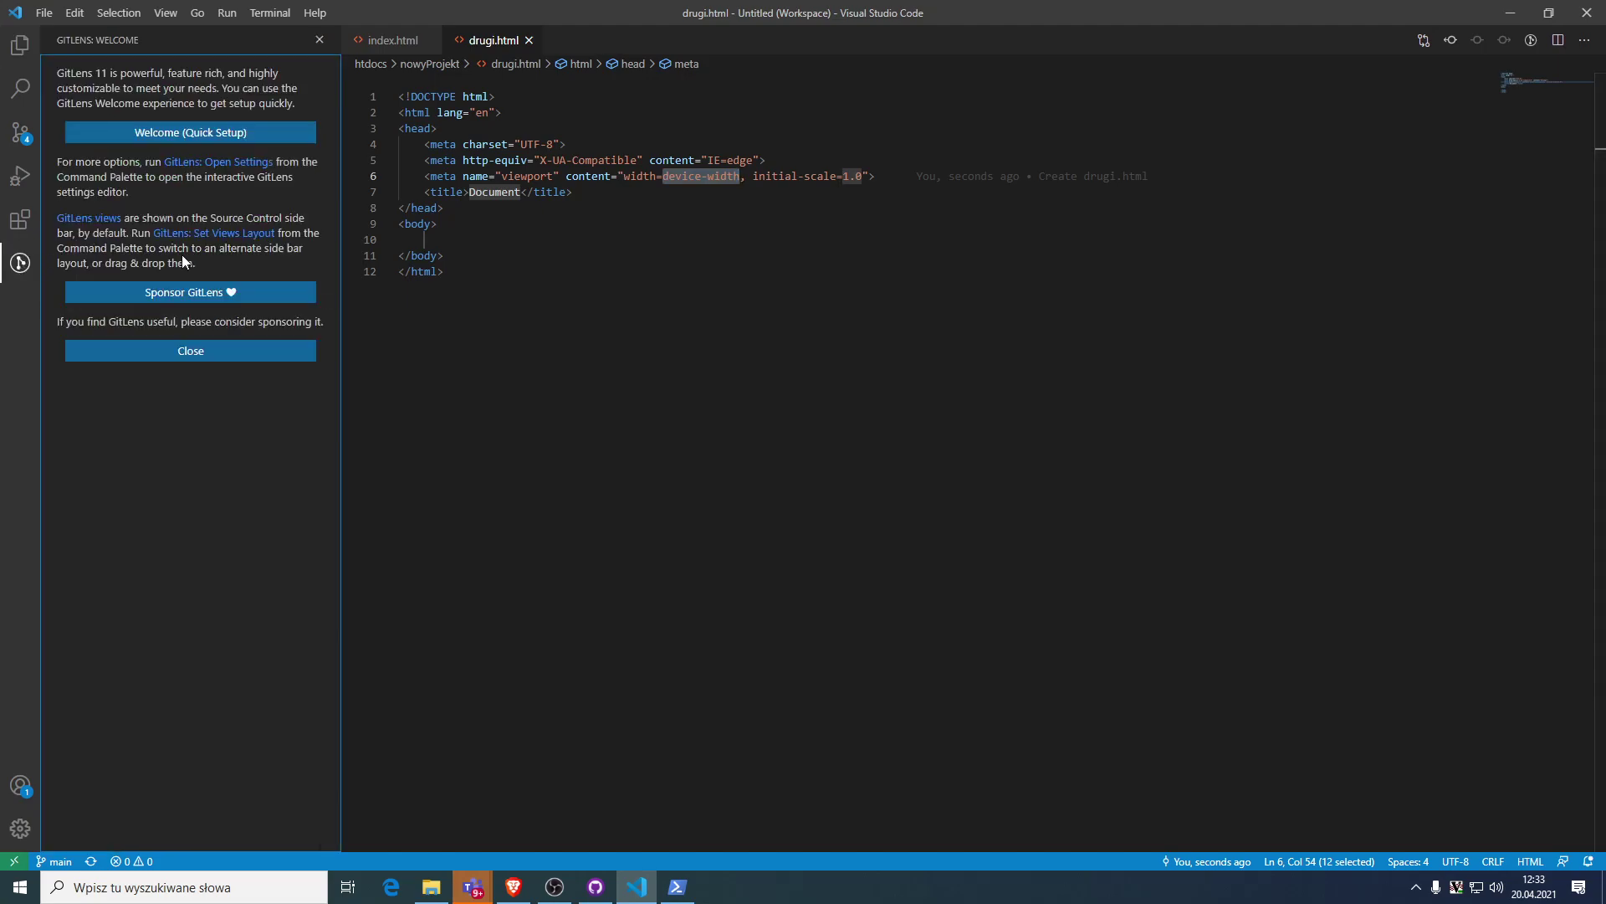
Inspect the GitLens authorship and commit annotations on the body and closing lines of drugi.html.
left_click(20, 263)
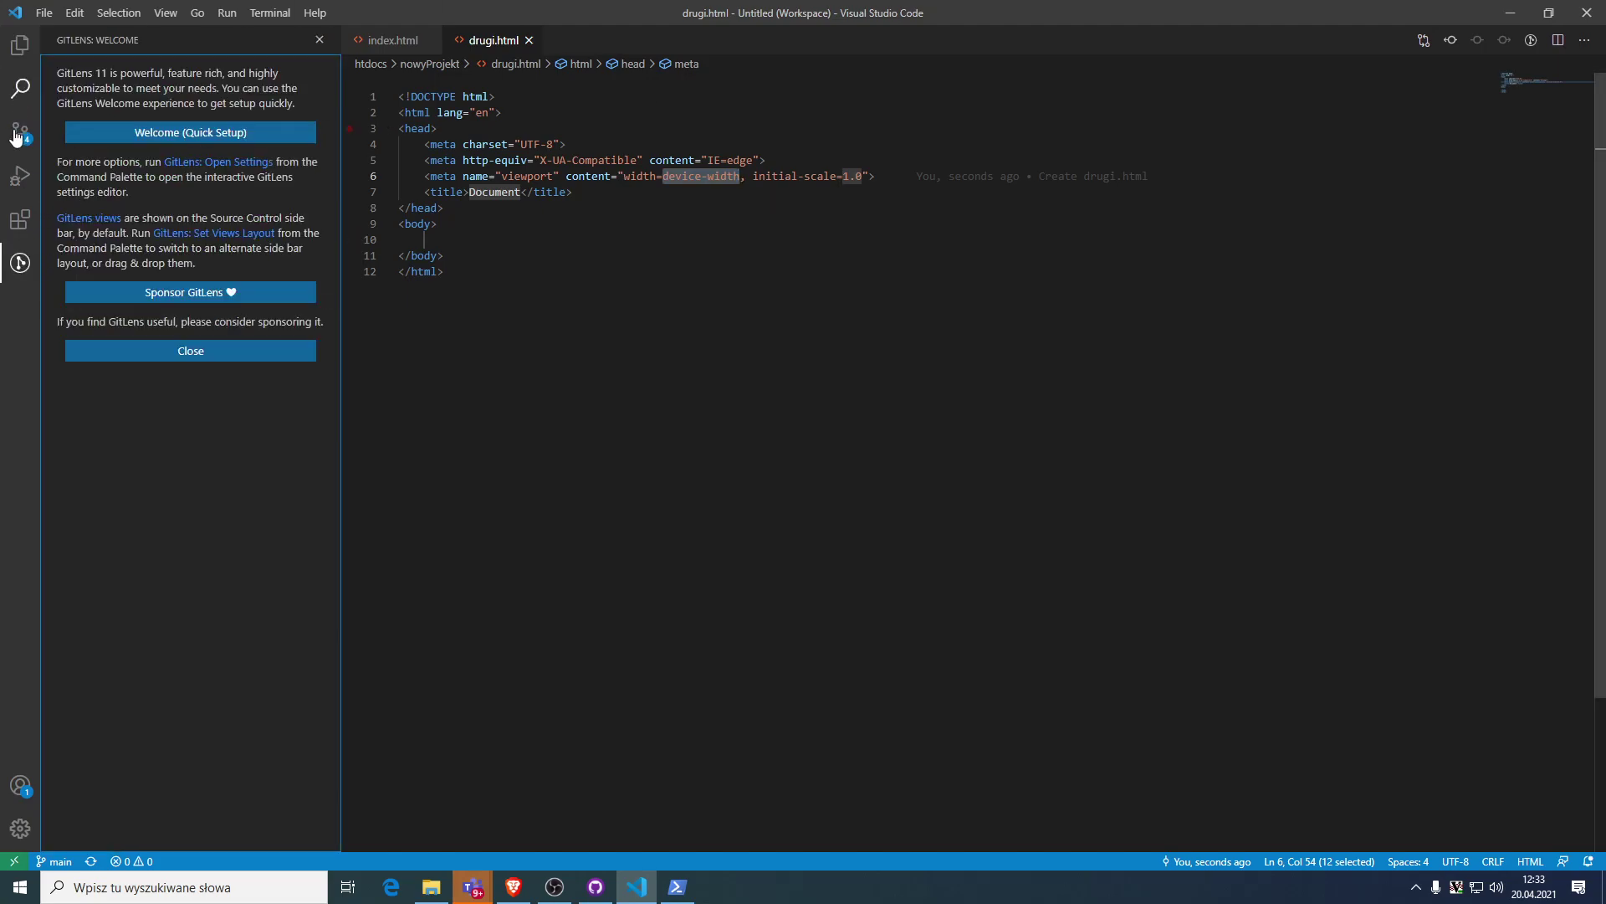
left_click(20, 263)
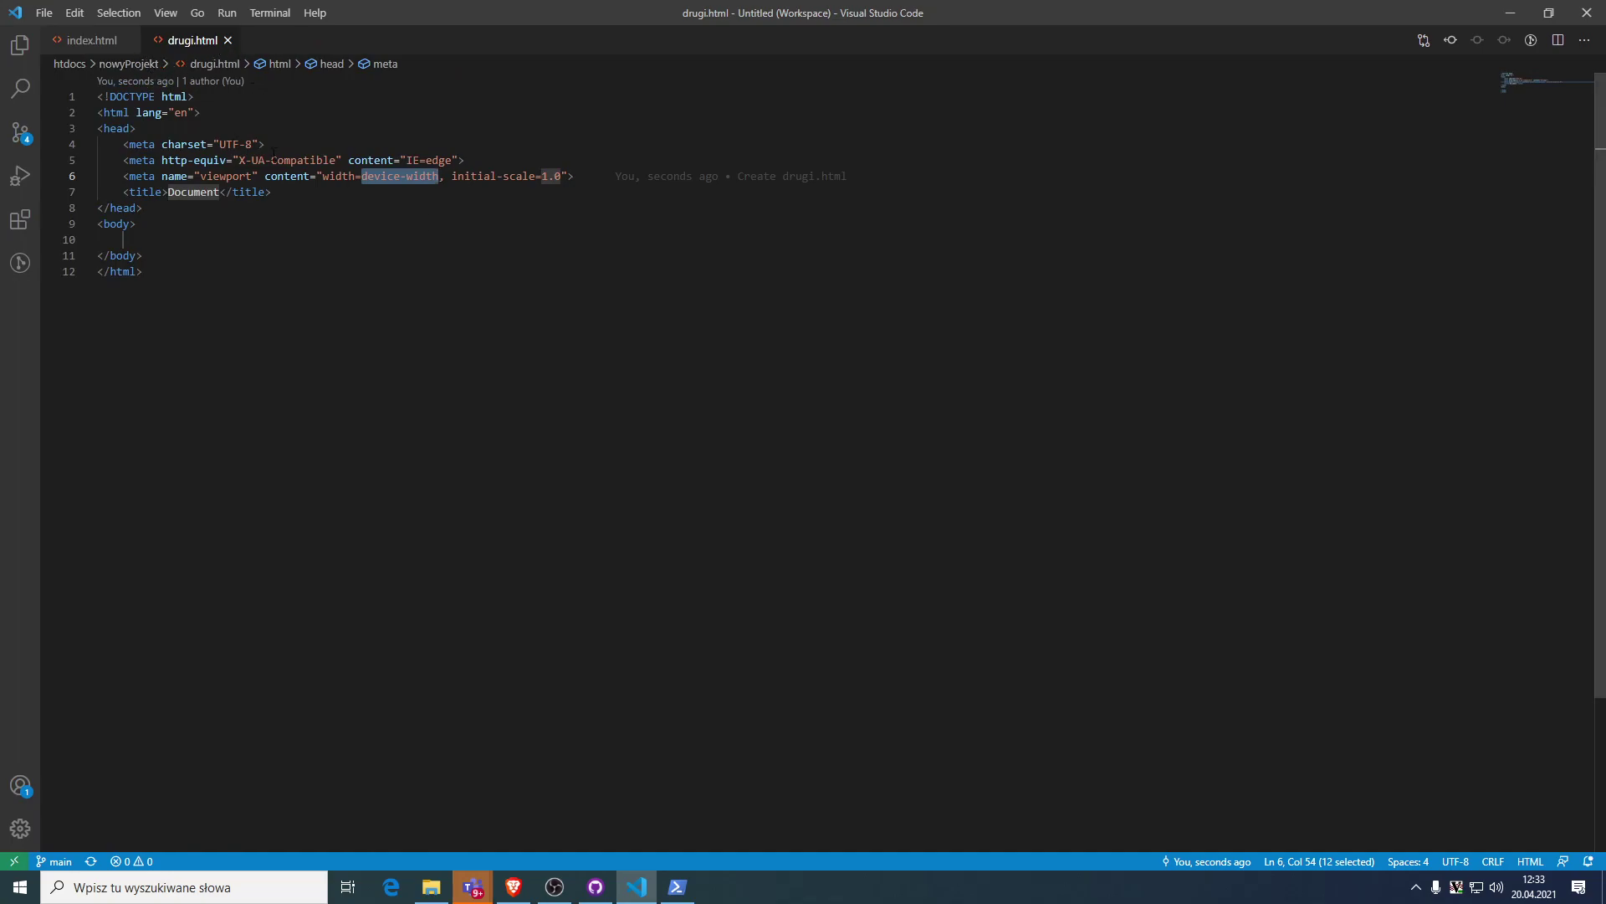
left_click_drag(183, 232, 286, 294)
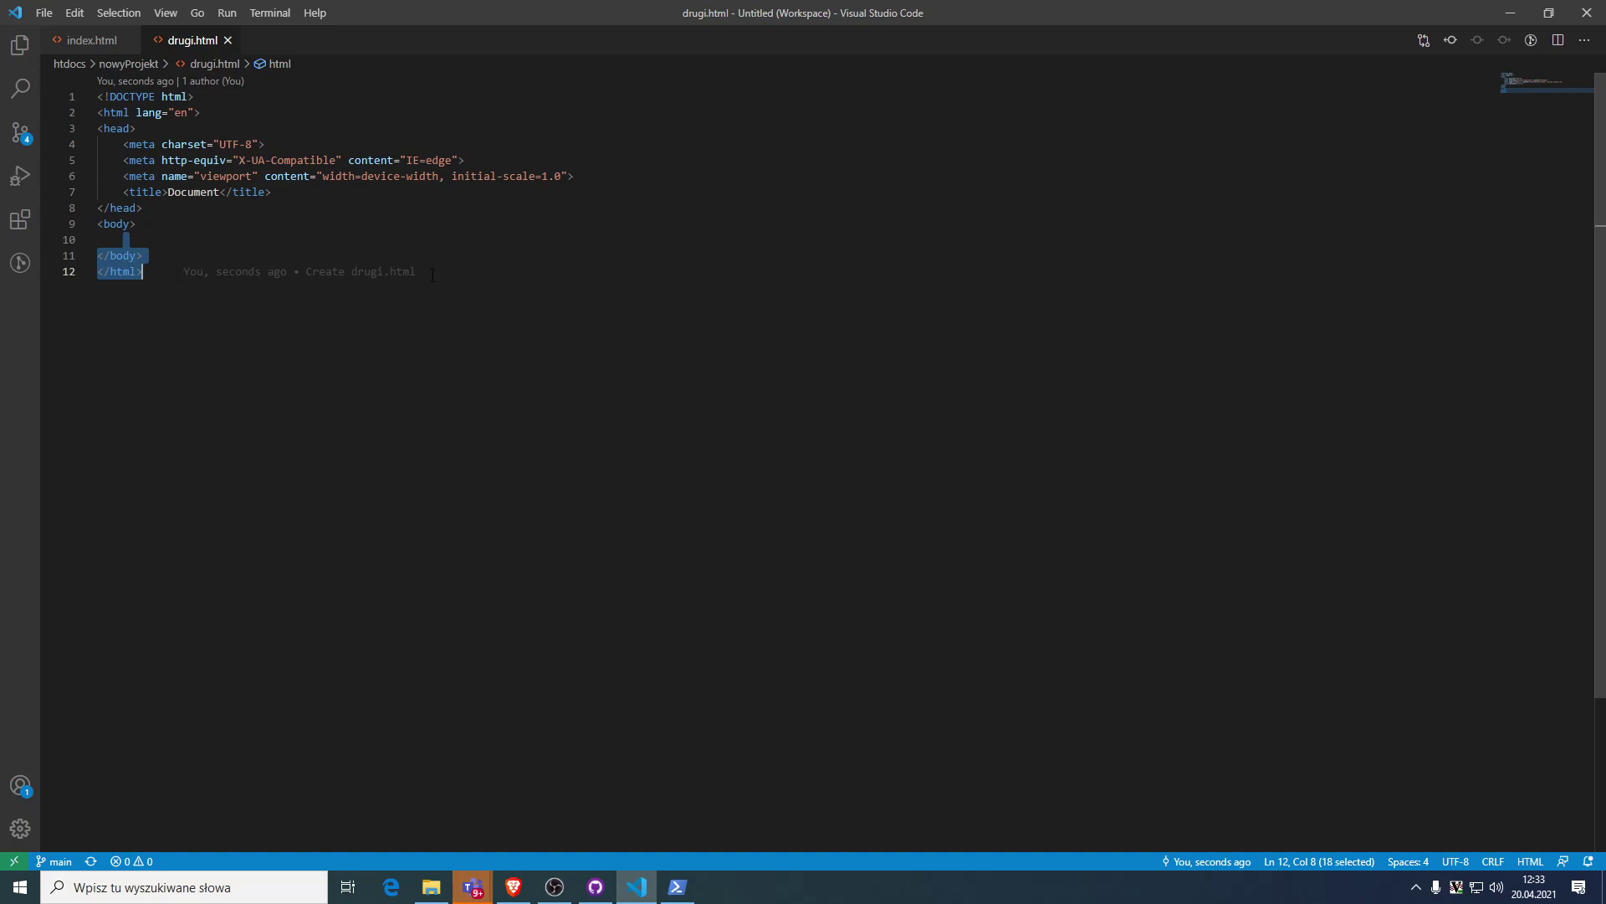
mouse_move(415, 276)
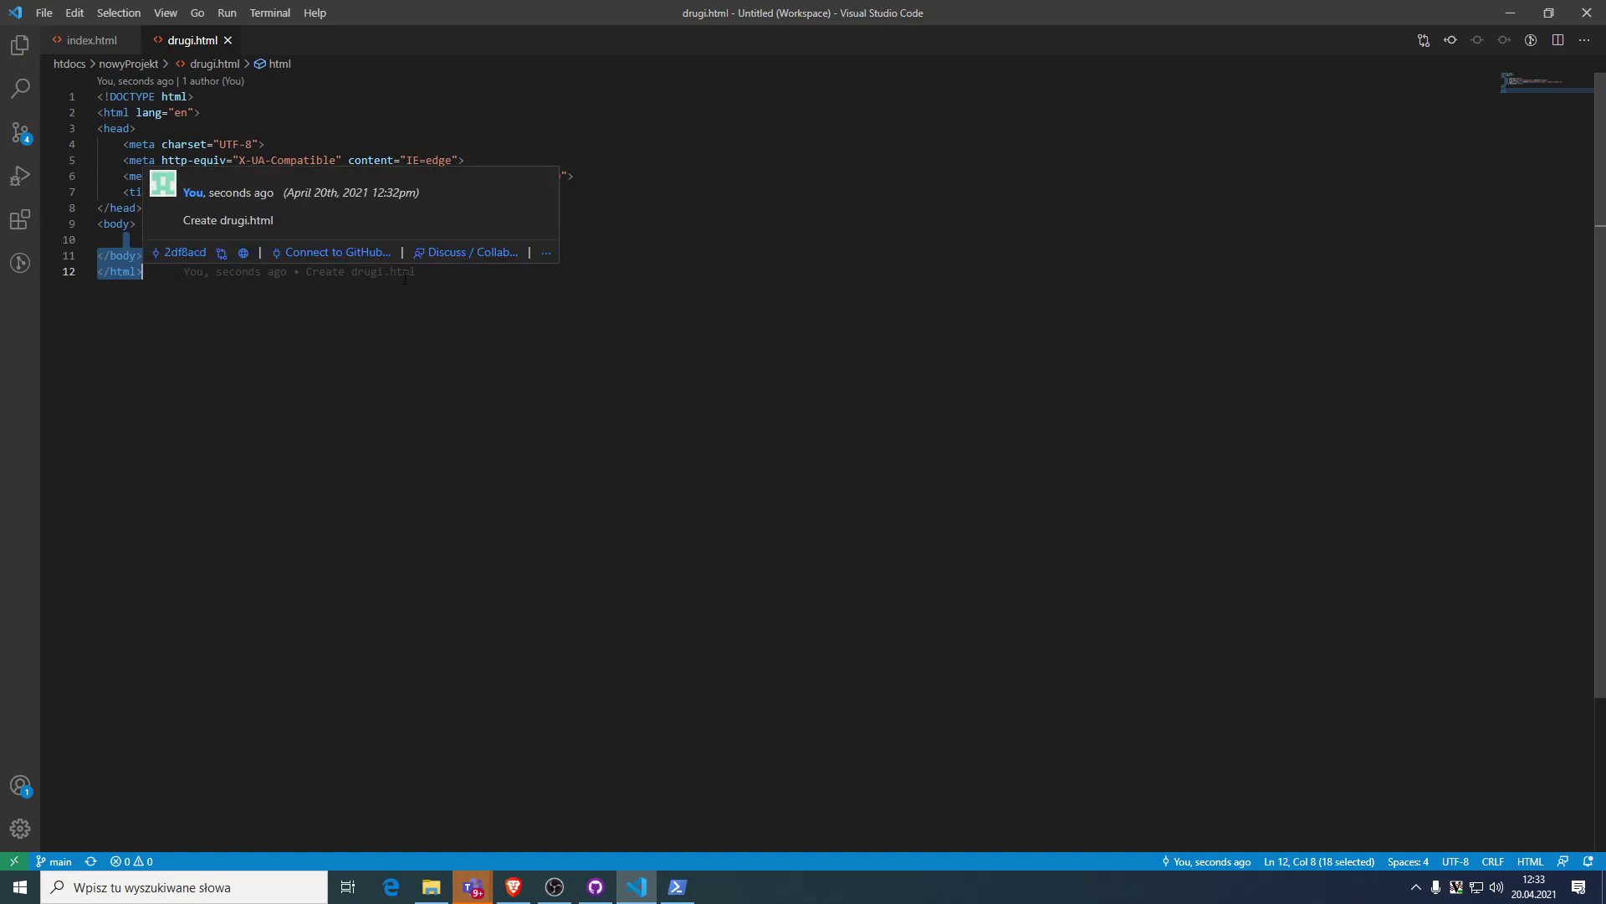
left_click(143, 255)
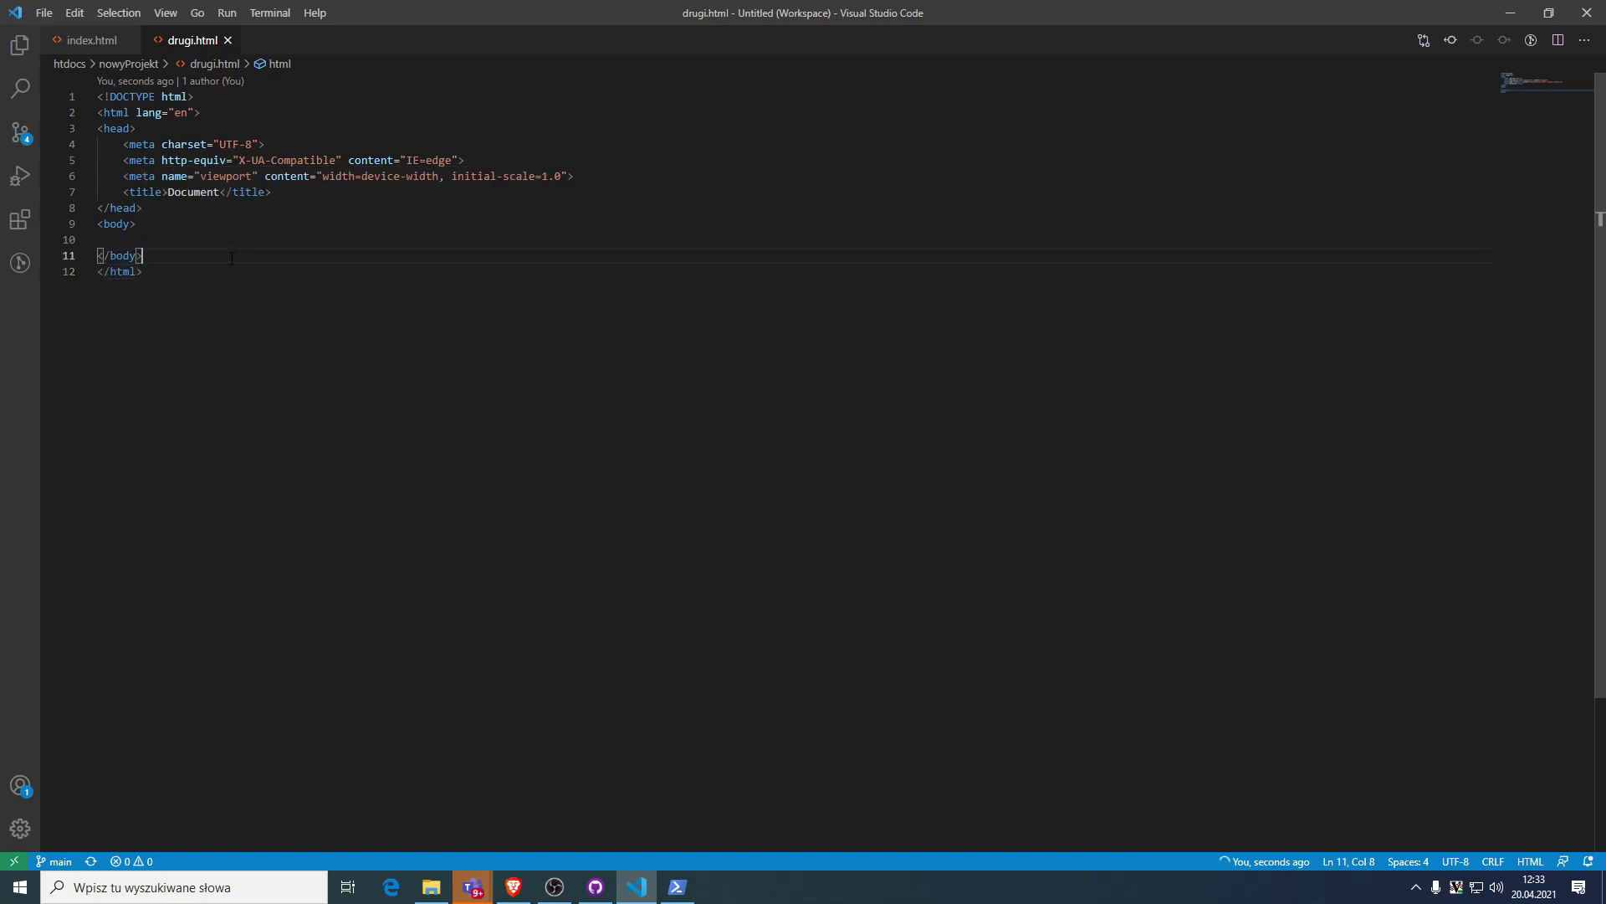
left_click_drag(144, 255, 97, 224)
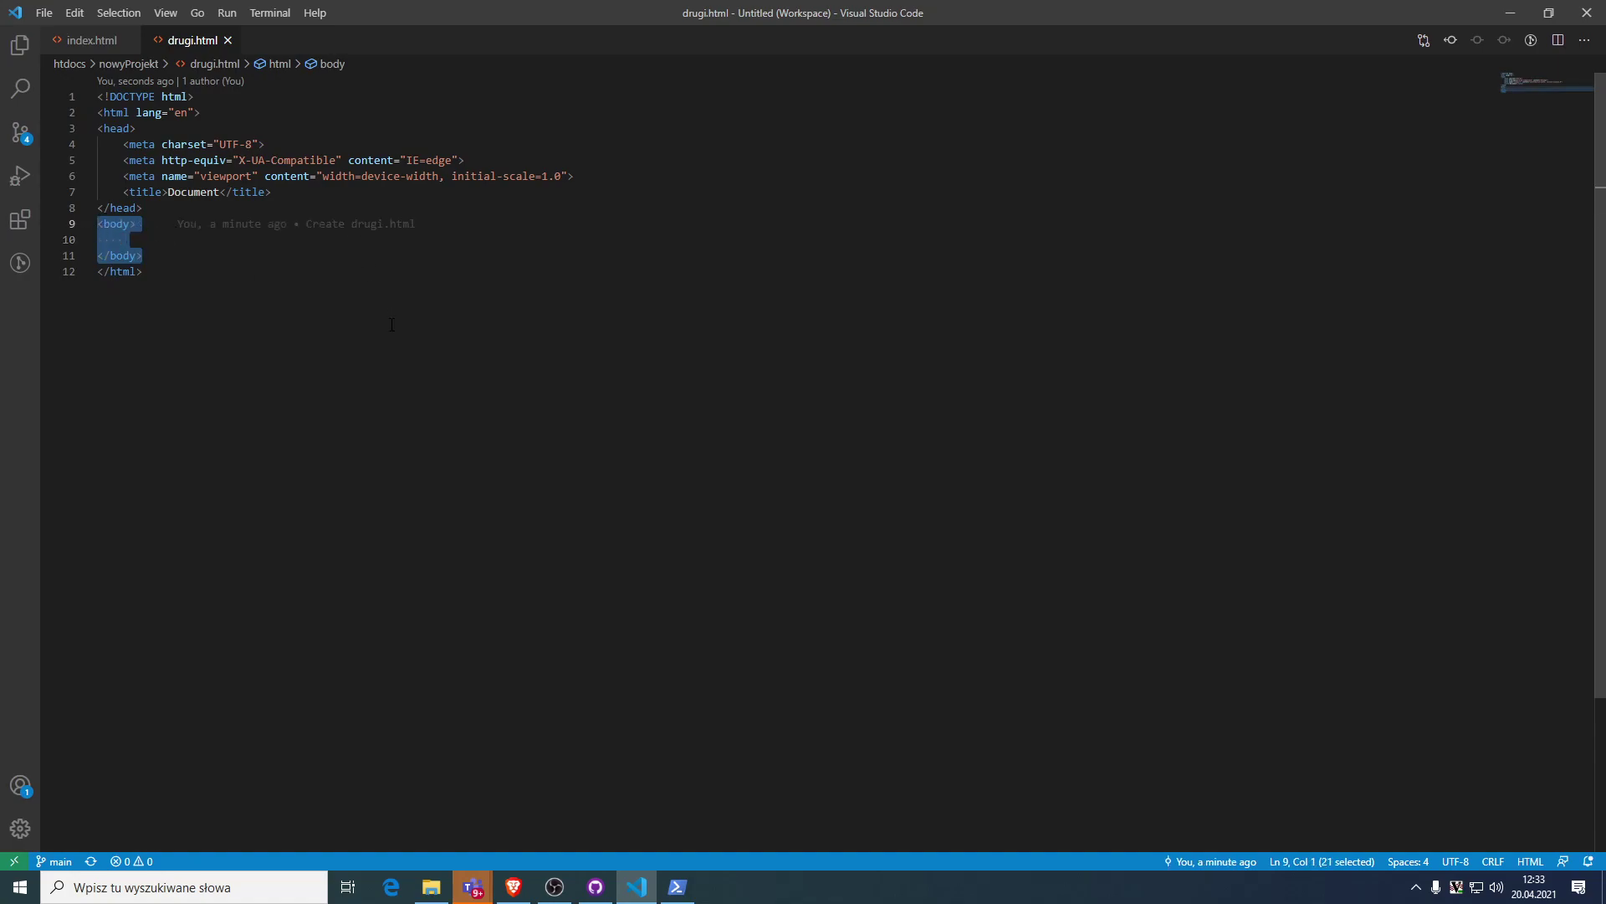
key("ctrl+shift+e")
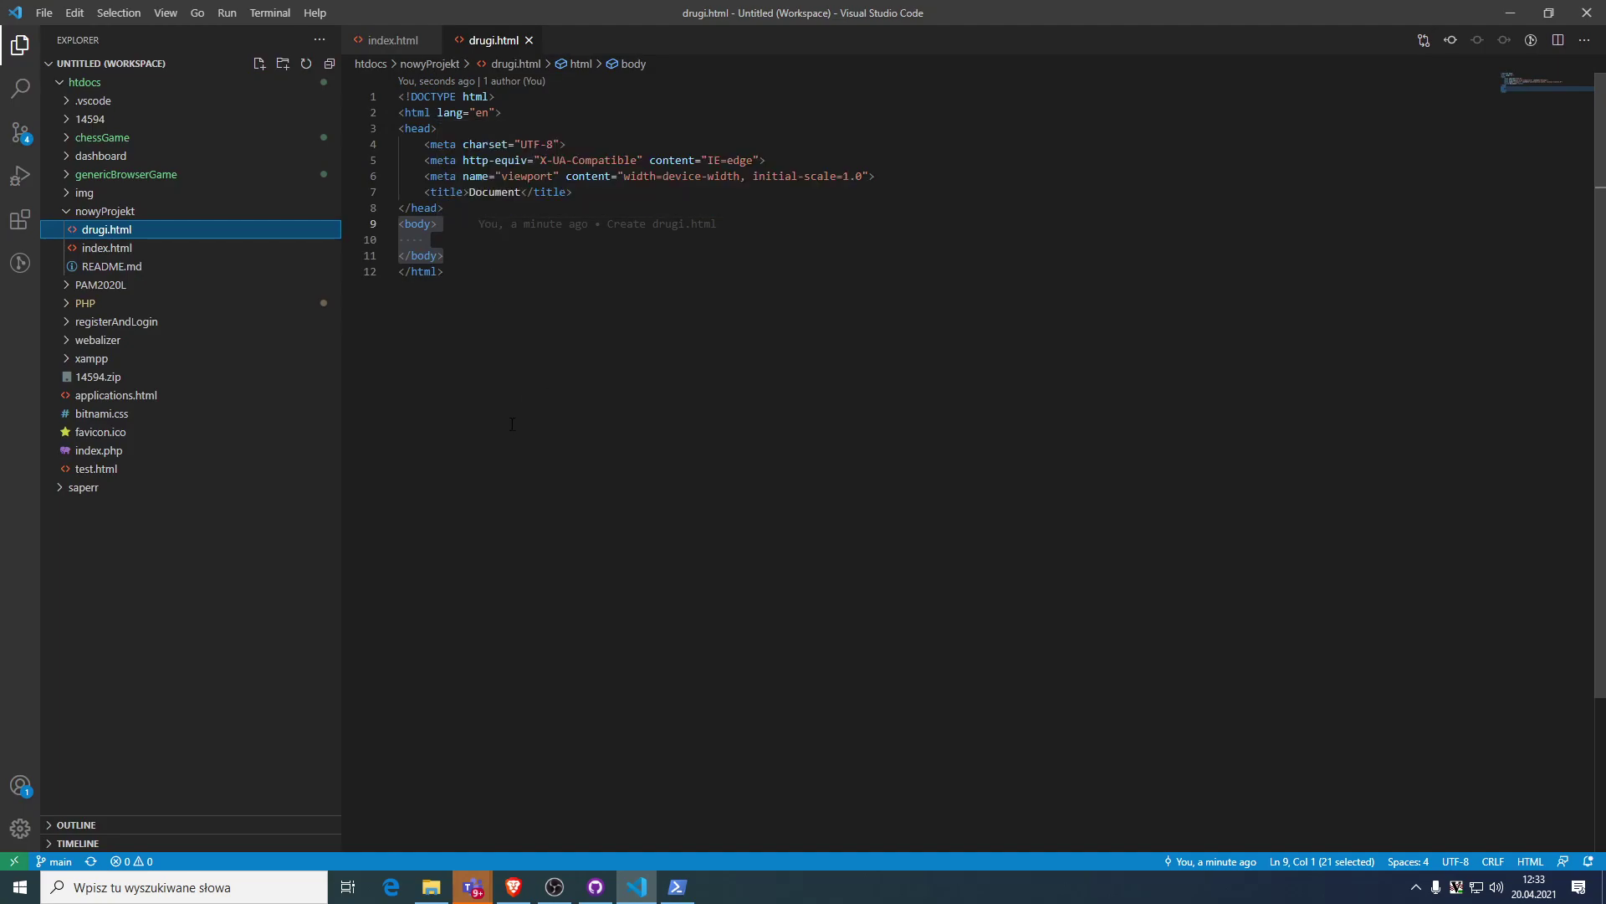
left_click(477, 318)
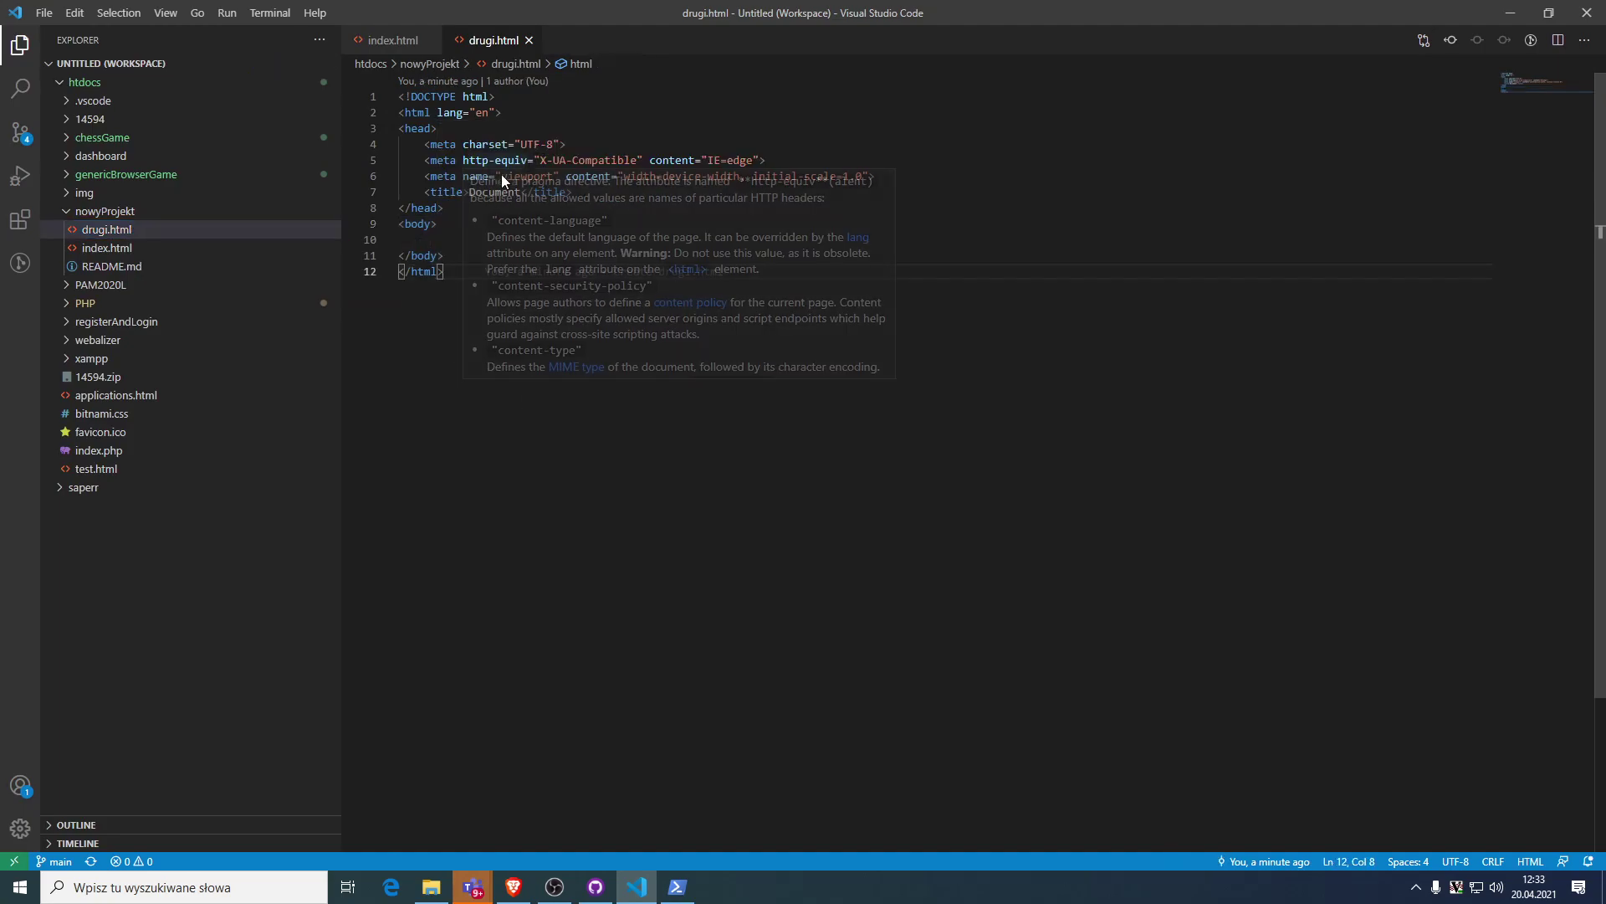
left_click(499, 239)
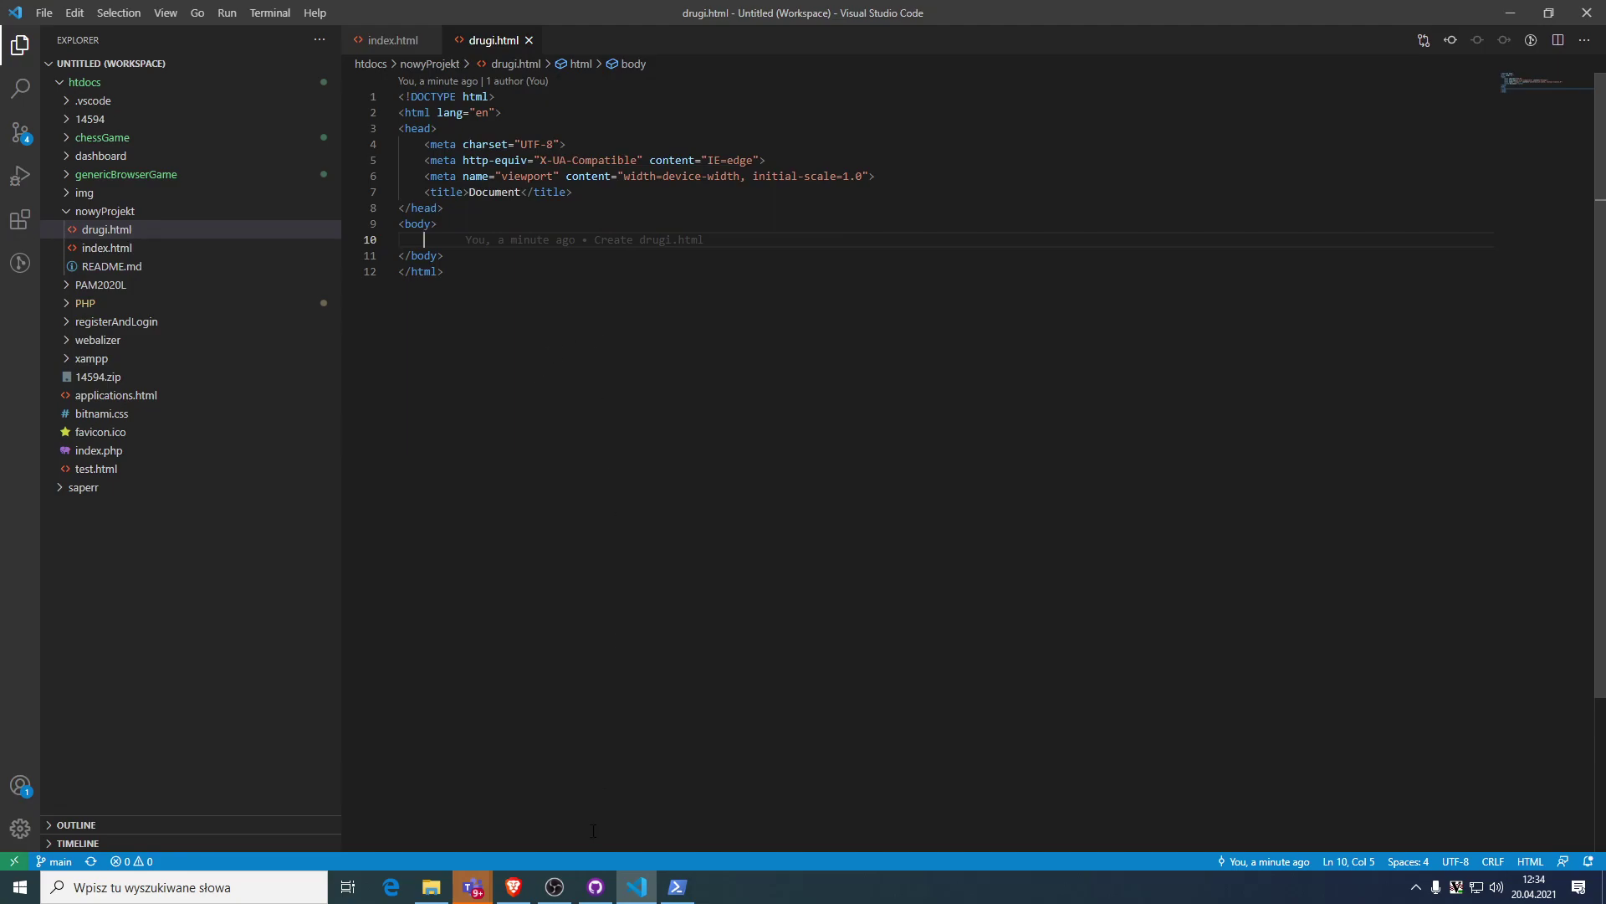
Launch Visual Studio 2019 and start creating a new project.
key("super")
type("v")
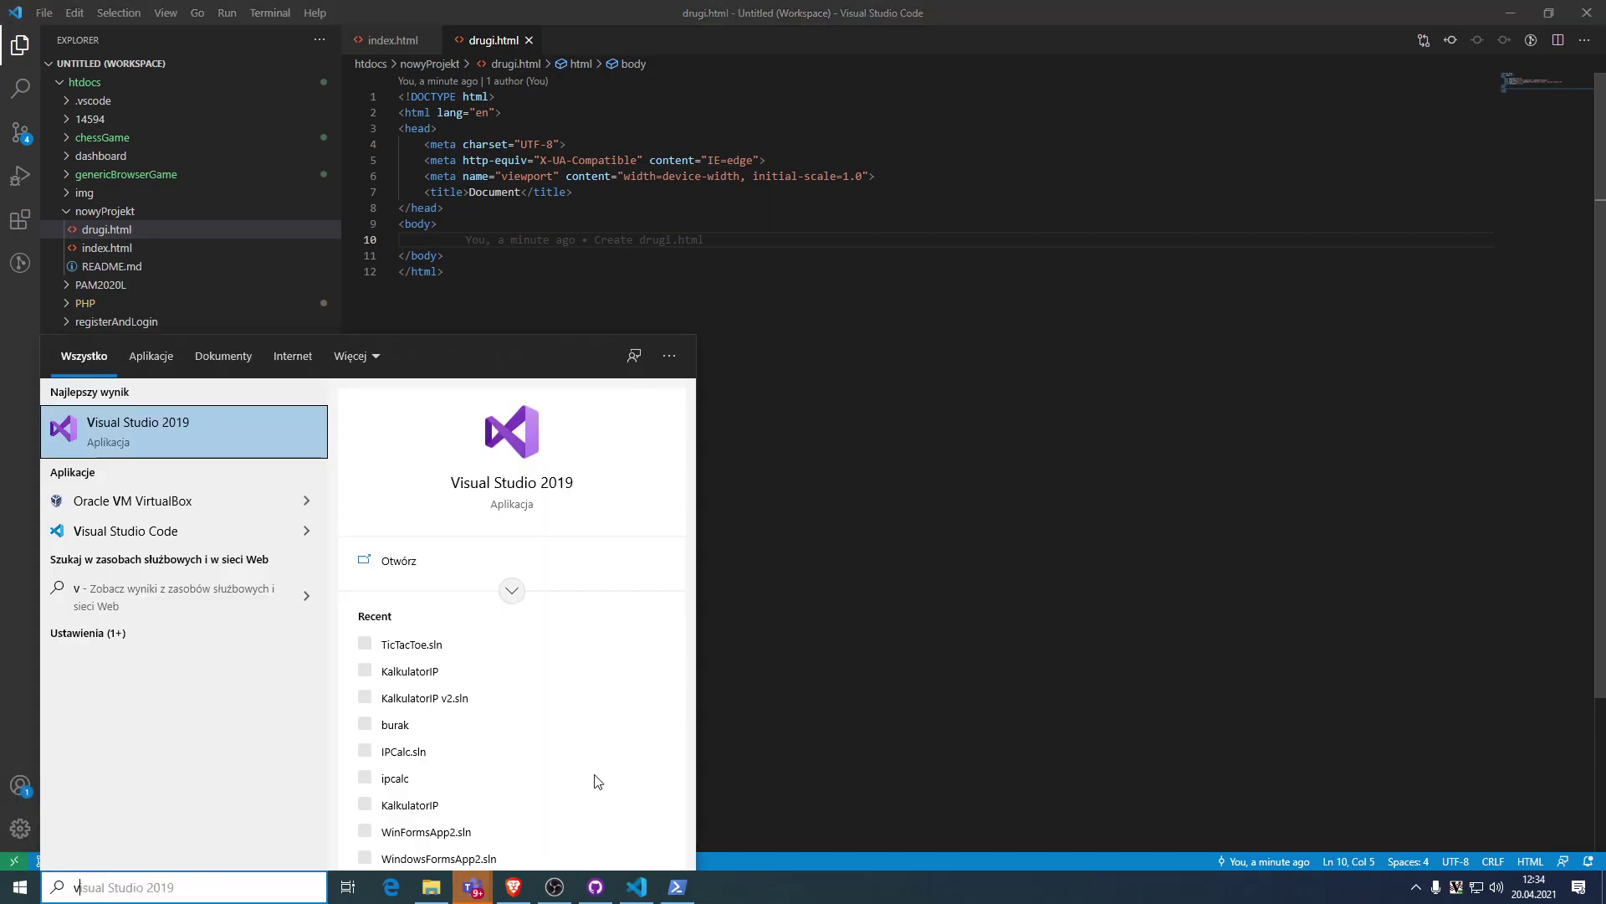
left_click(291, 447)
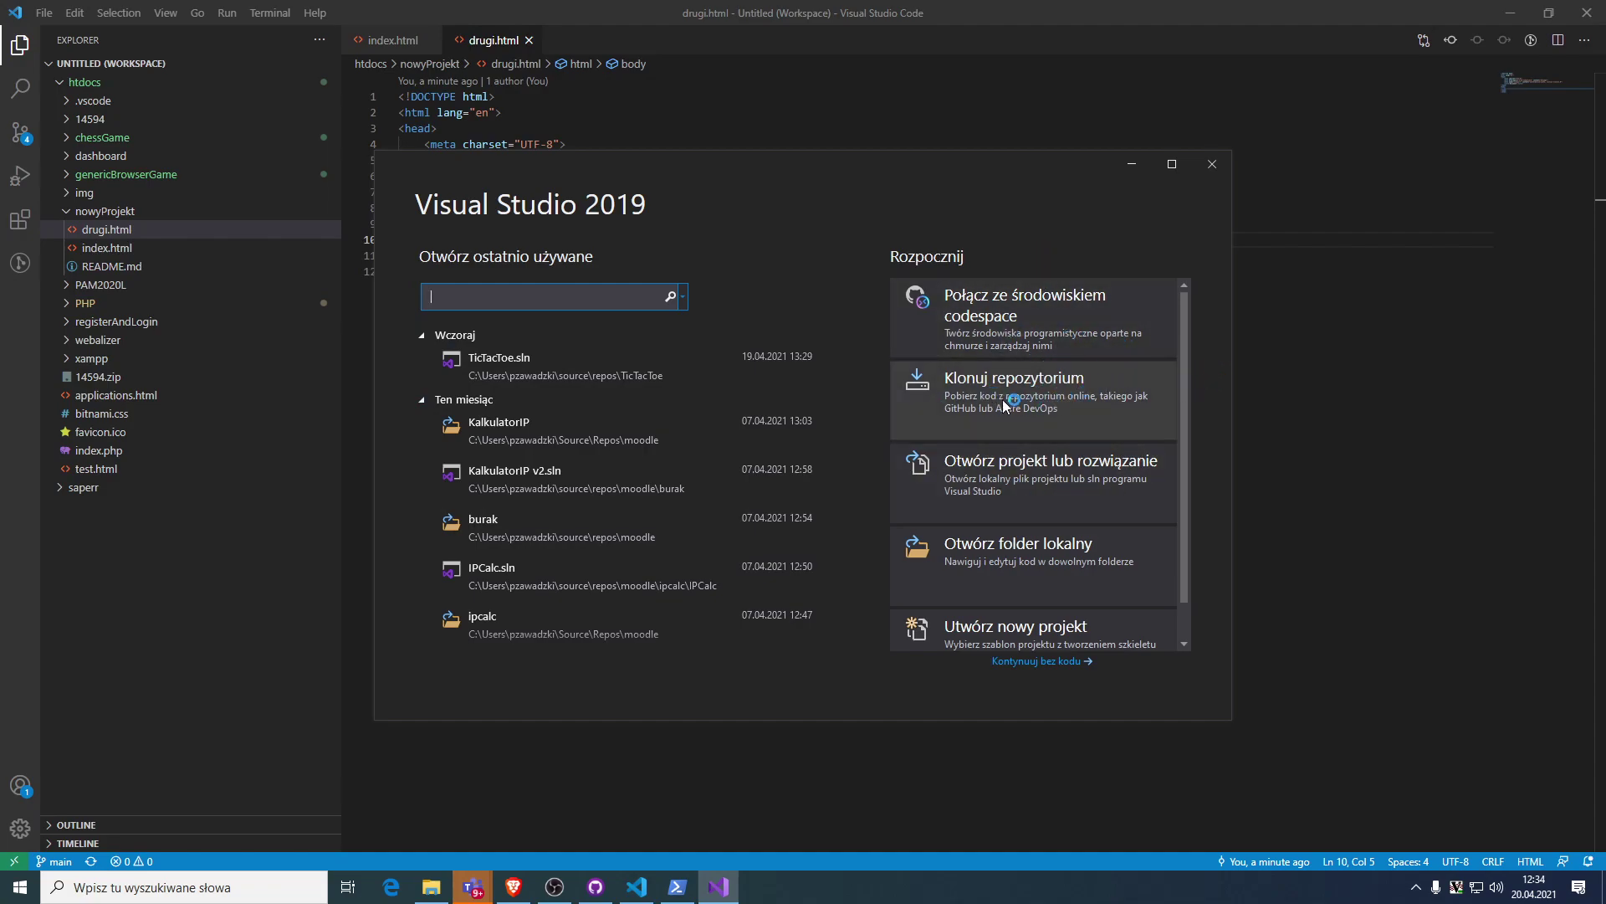
scroll(990, 576, "down", 1)
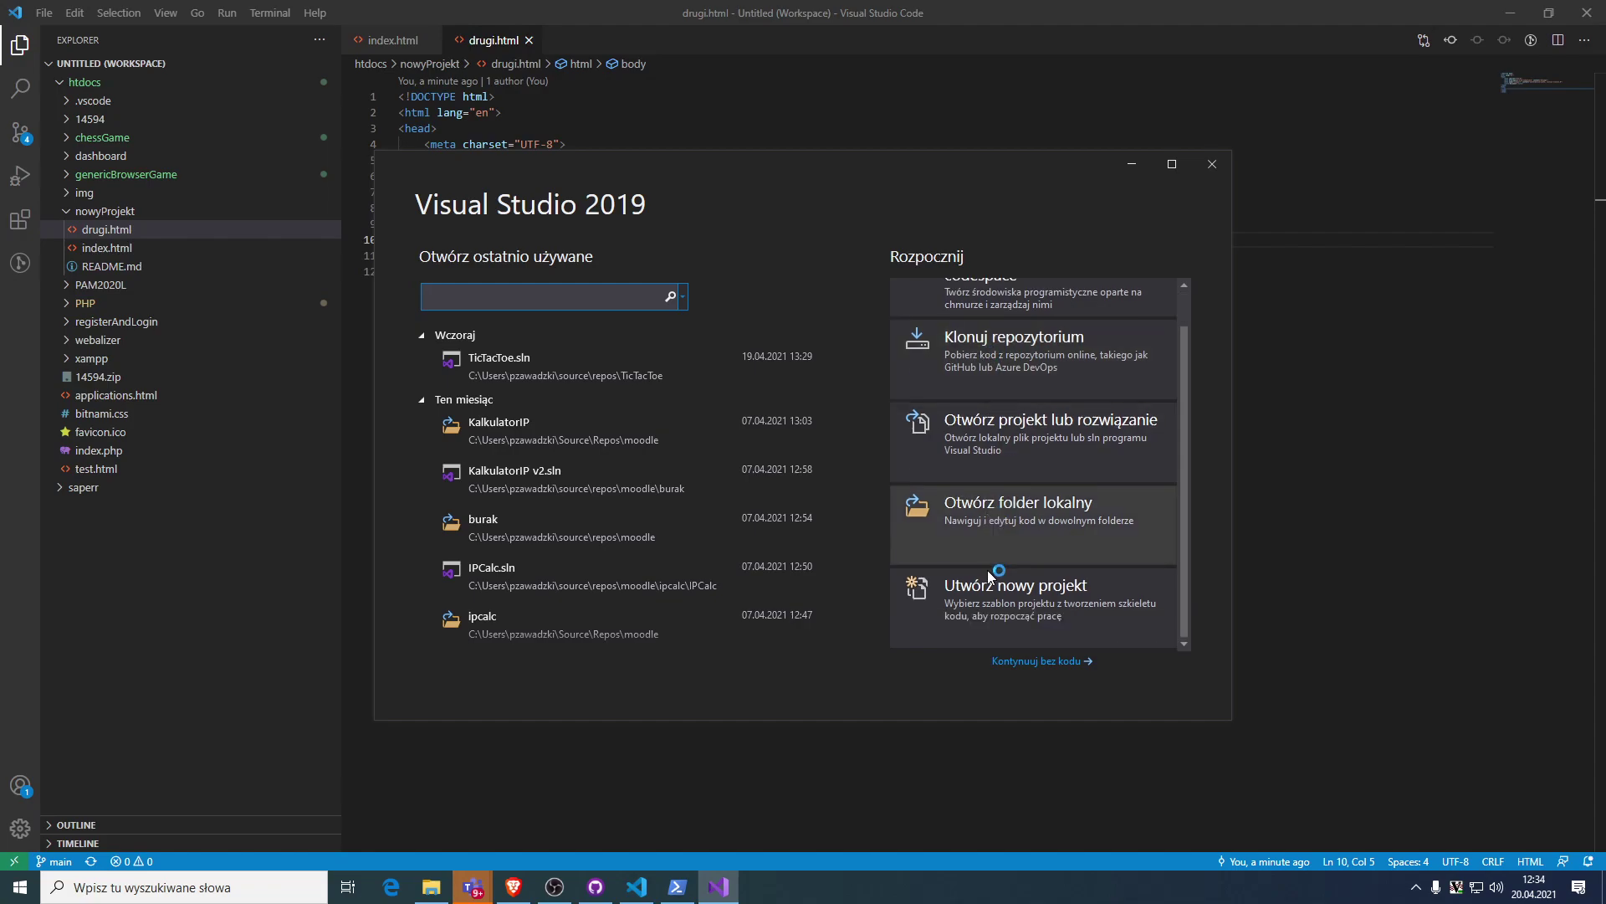
left_click(1084, 613)
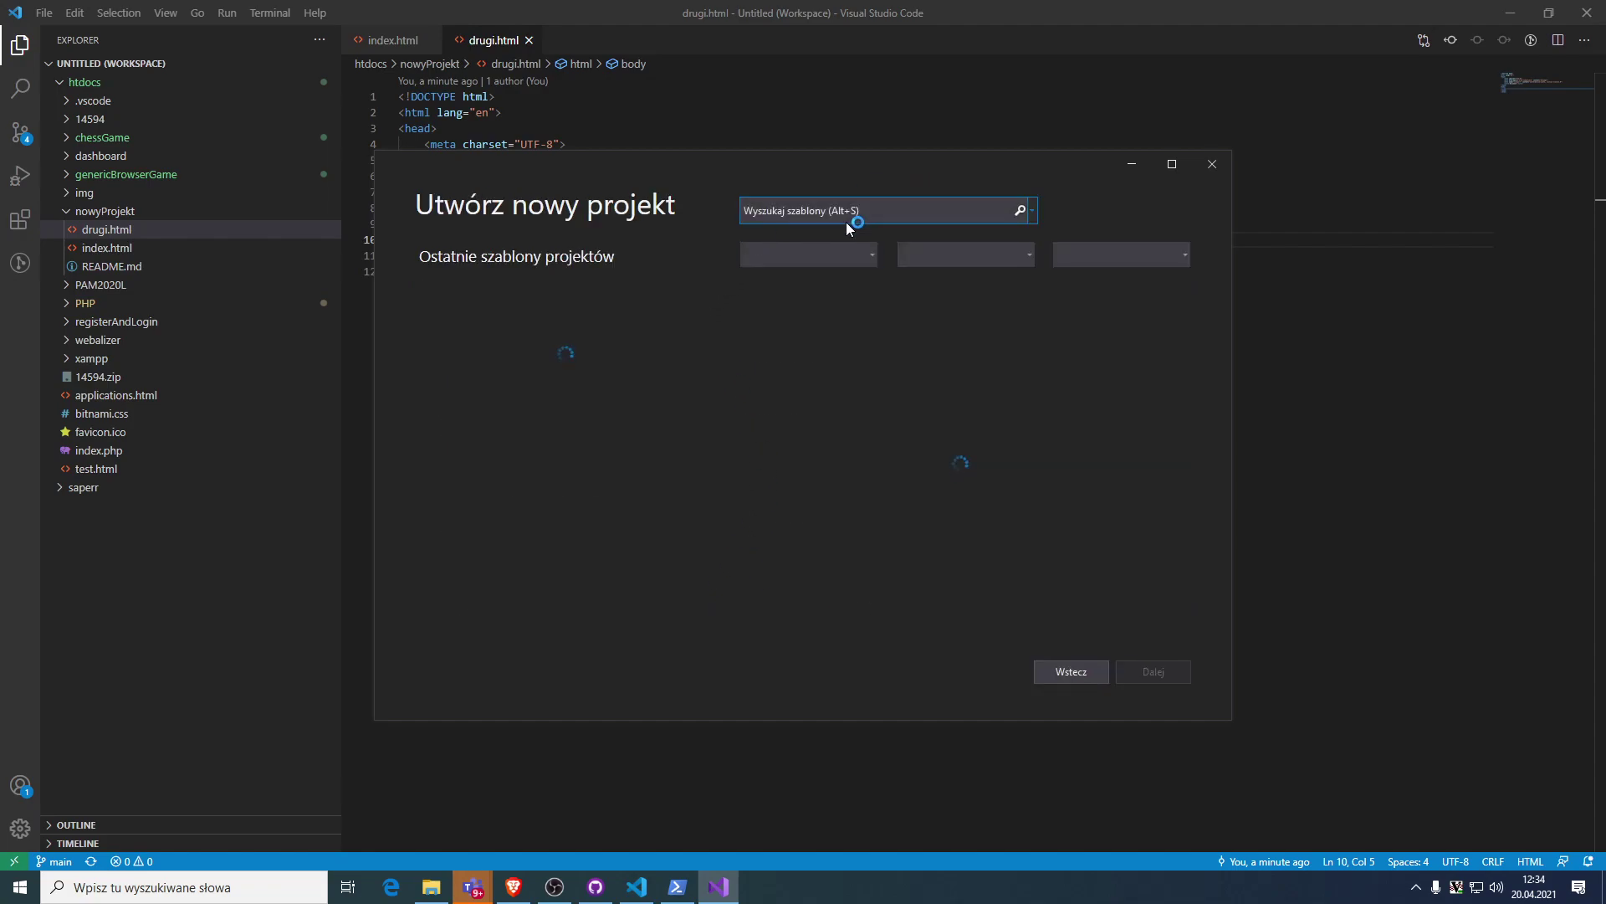
Create a C# Windows Forms App project named WinFormsApp3 with the default location and postpone the Visual Studio update.
left_click(554, 303)
left_click(571, 334)
left_click(576, 298)
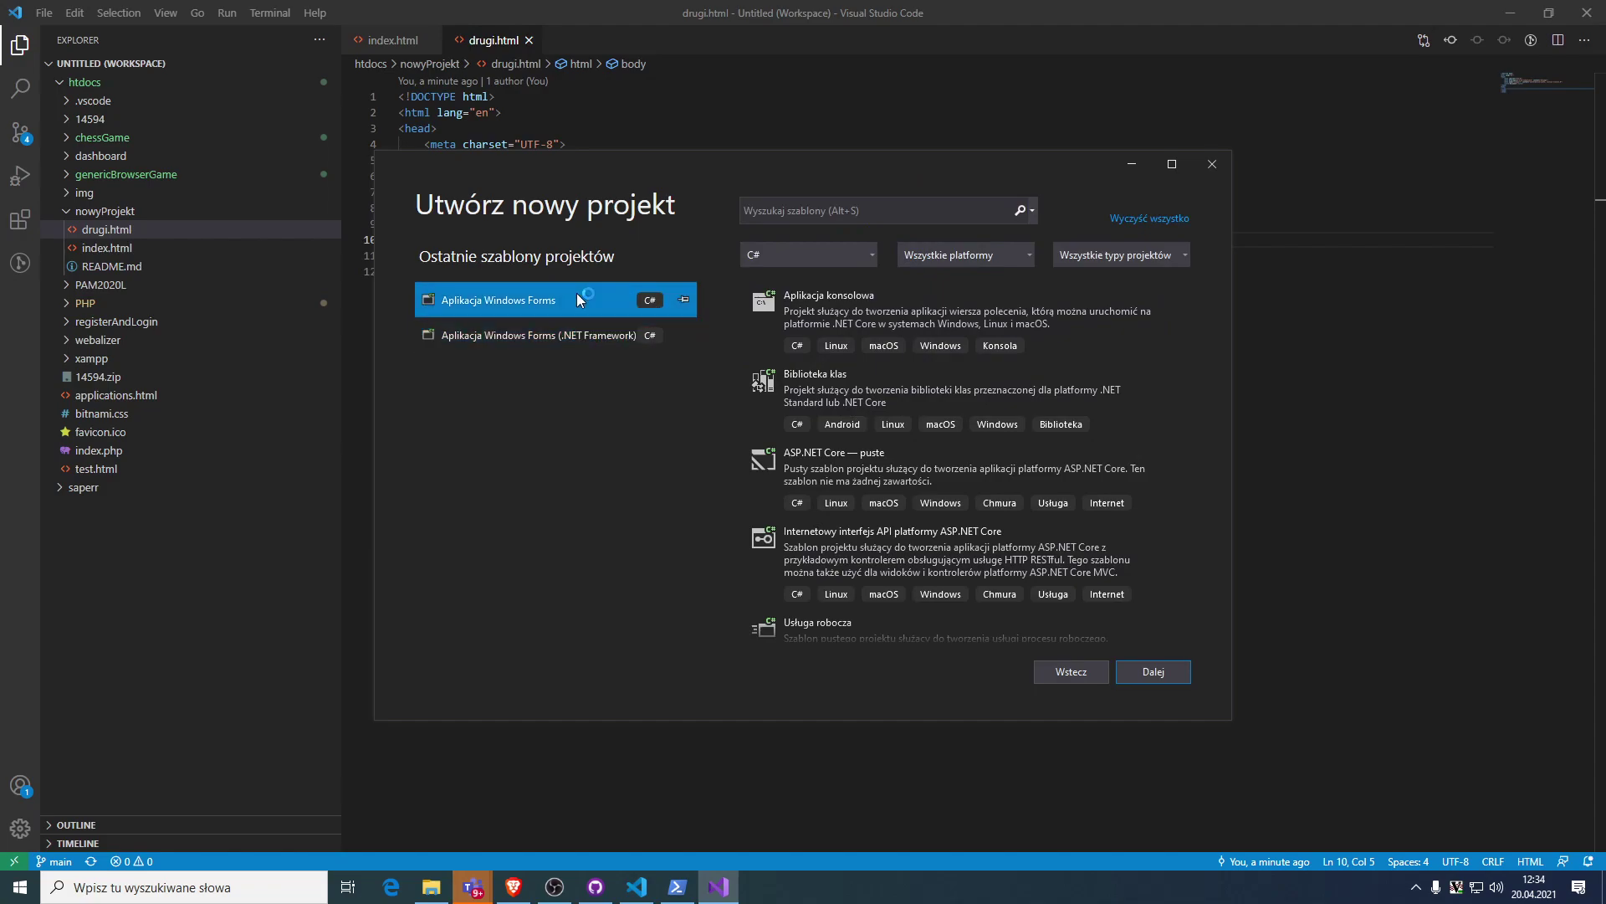
left_click(1153, 671)
left_click(1138, 662)
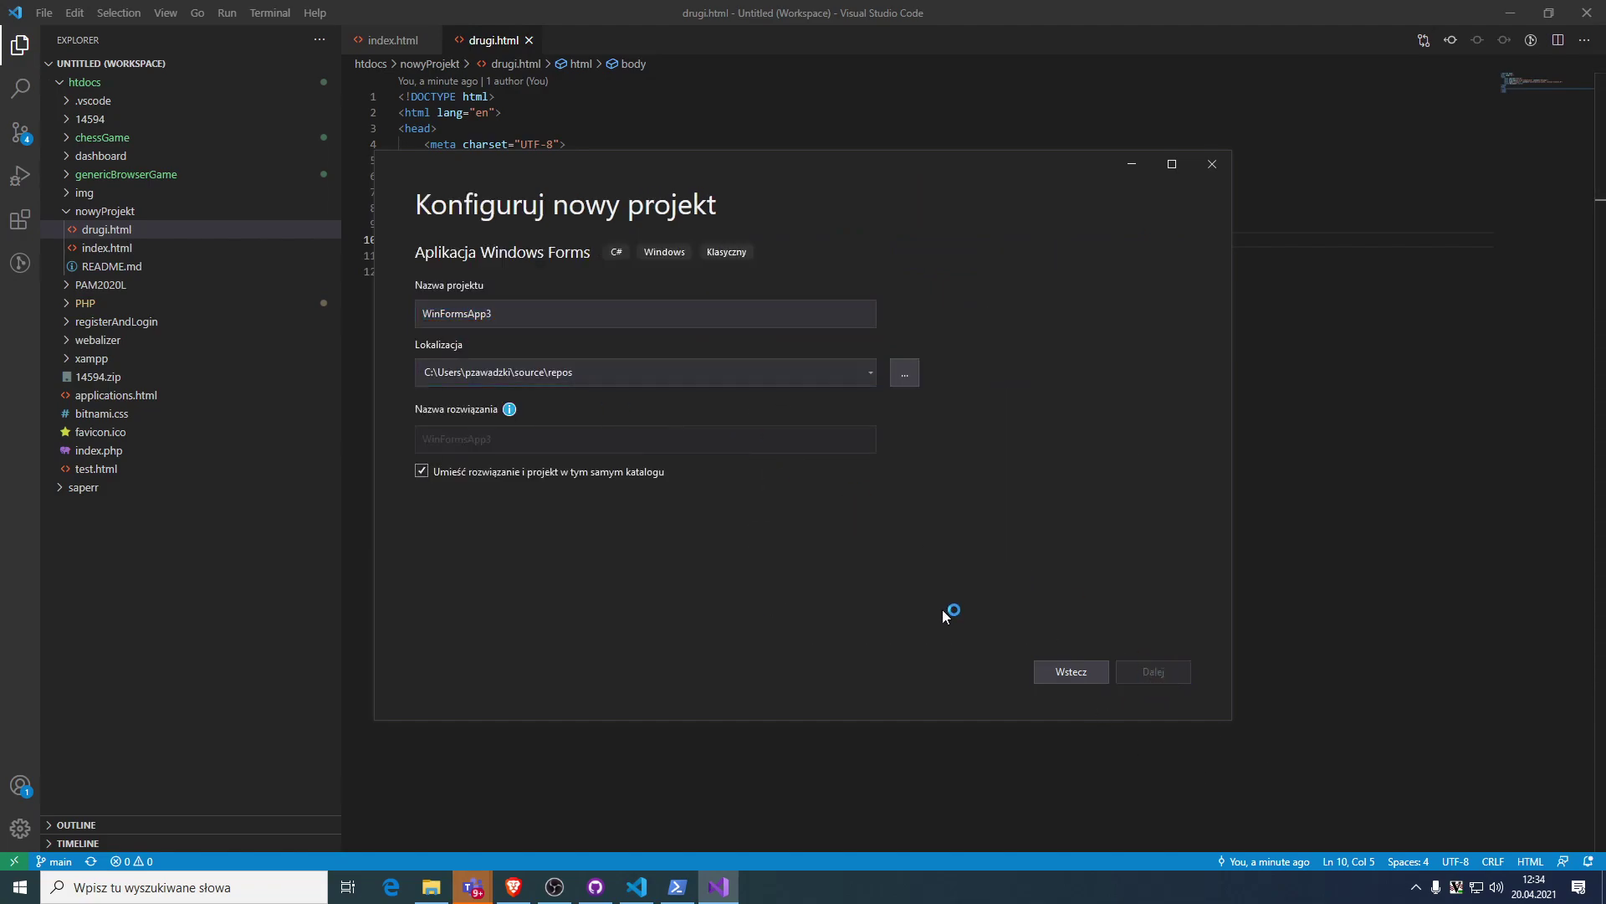
left_click(1150, 668)
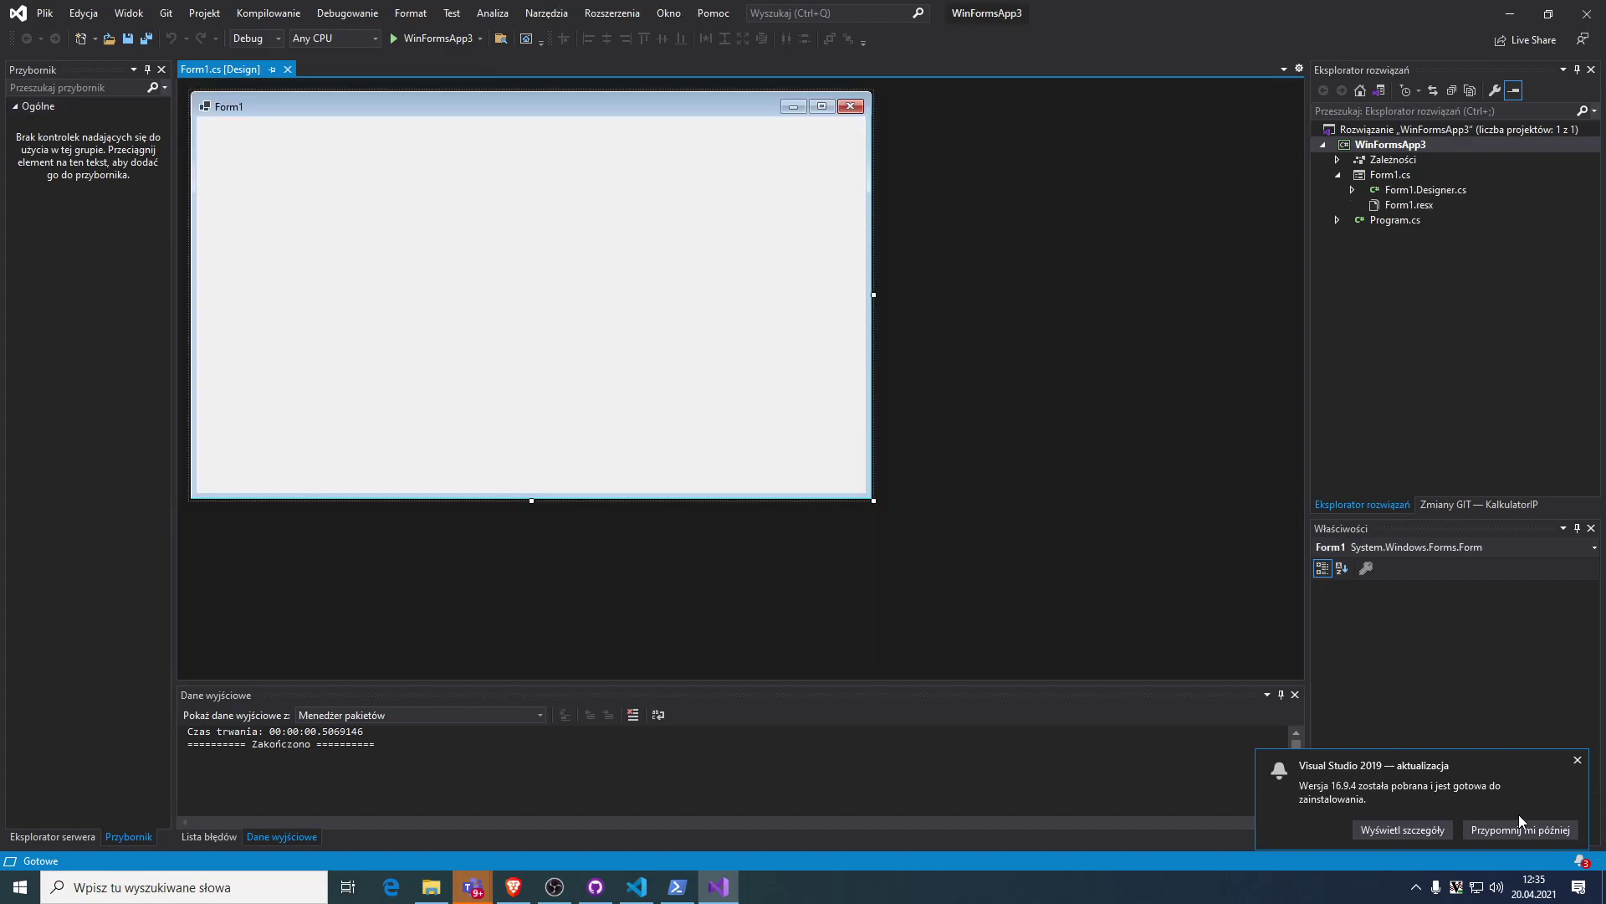
left_click(1520, 826)
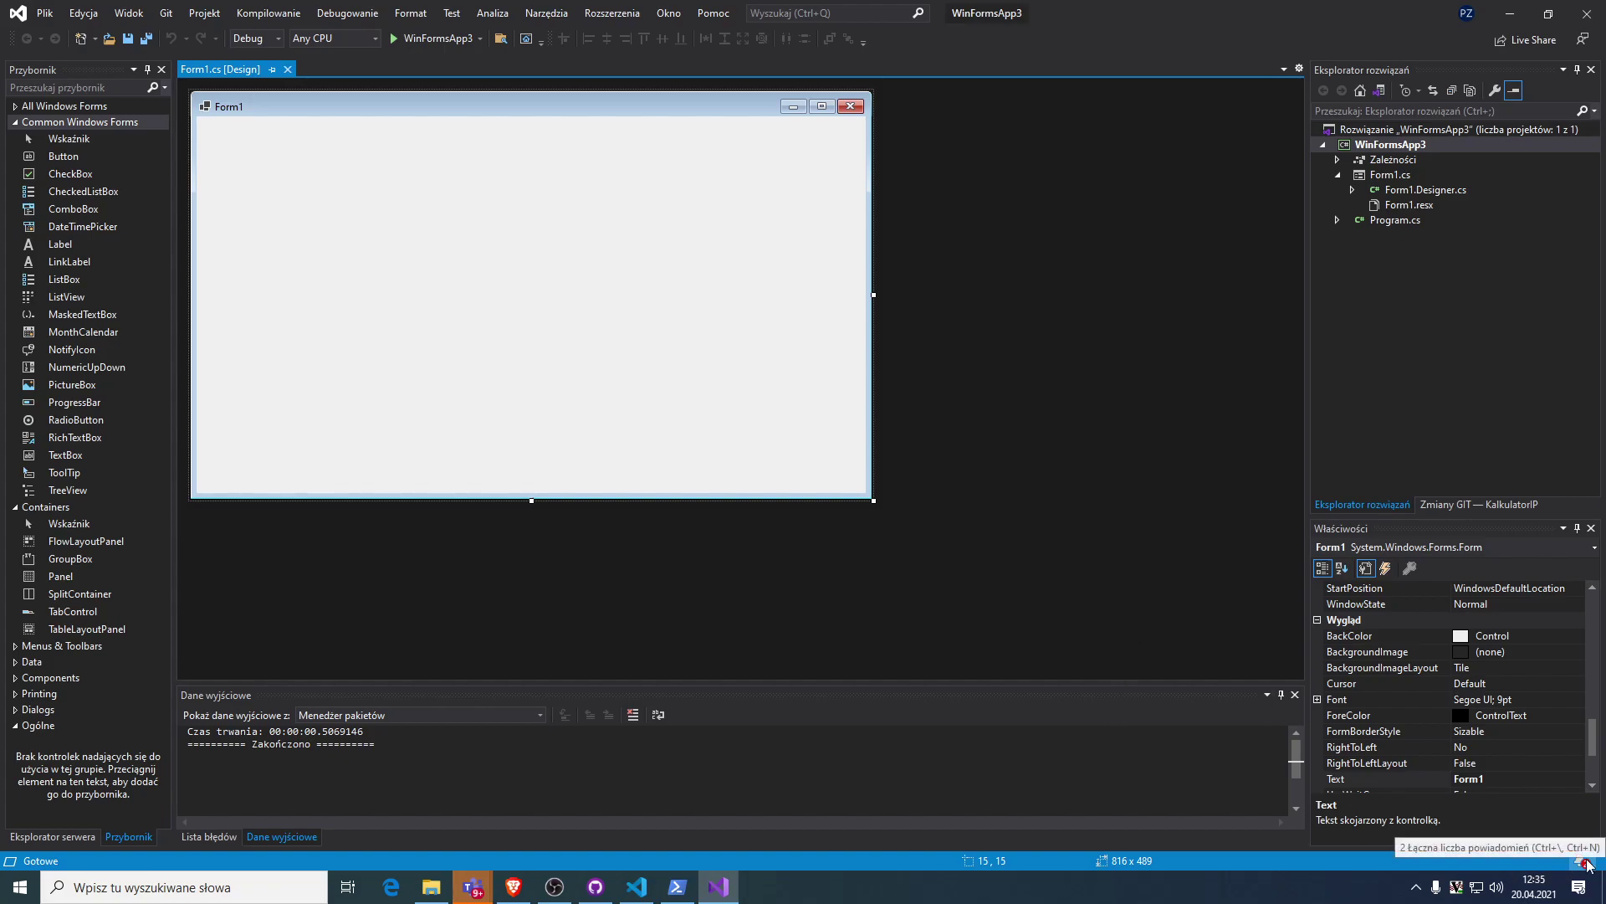
Create a Git repository for WinFormsApp3 and push it to a new public GitHub repository of the same name.
left_click(1449, 506)
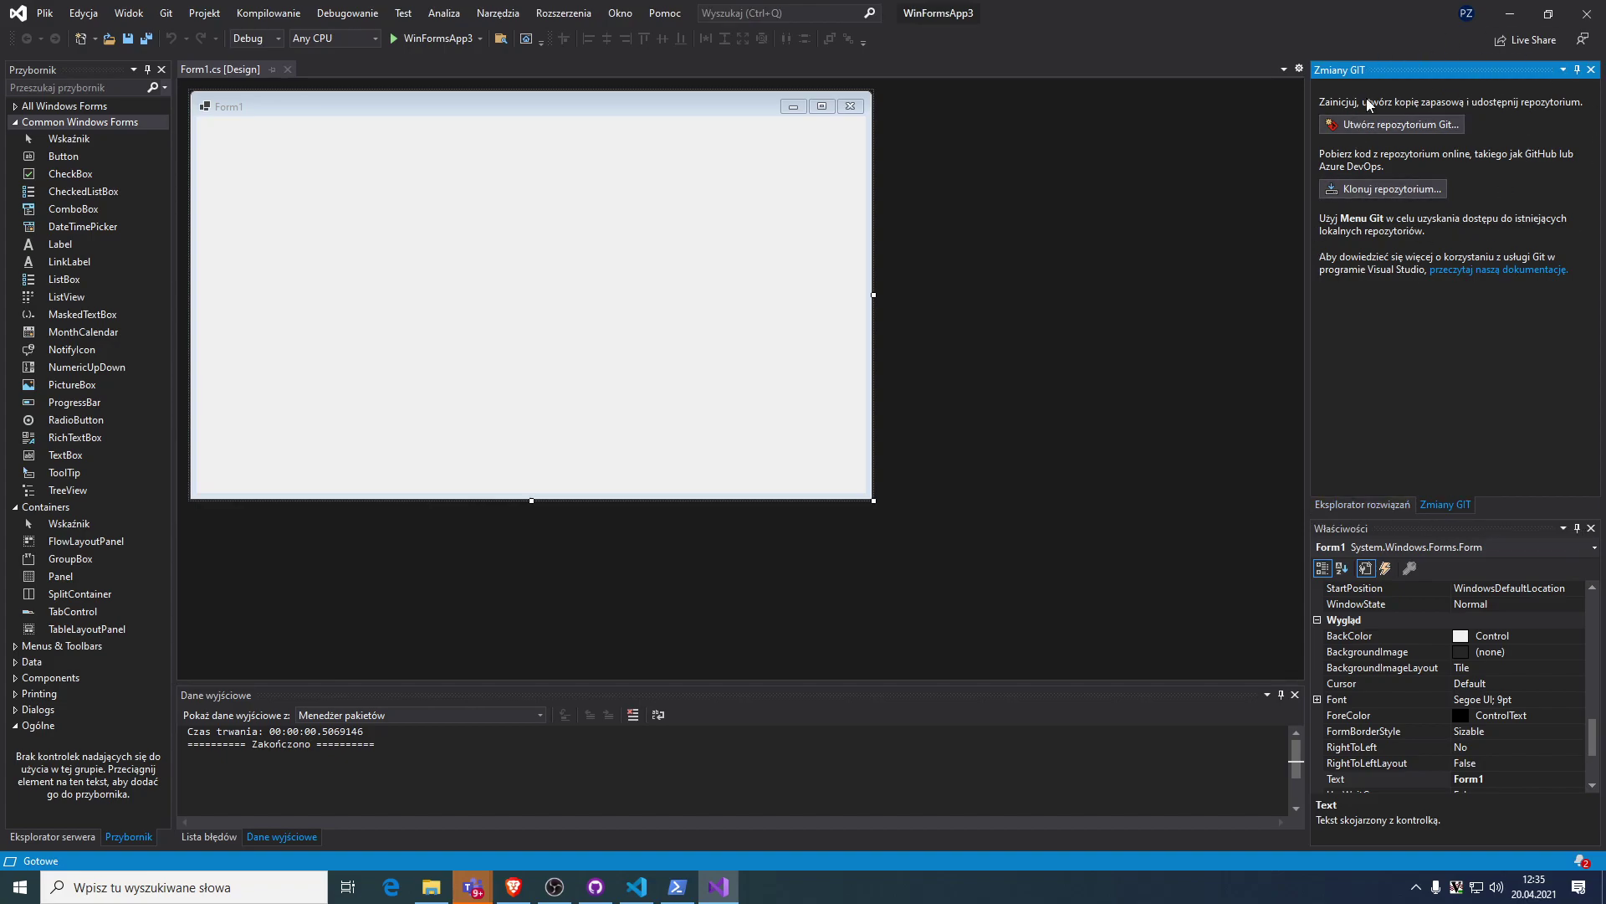
left_click(1422, 122)
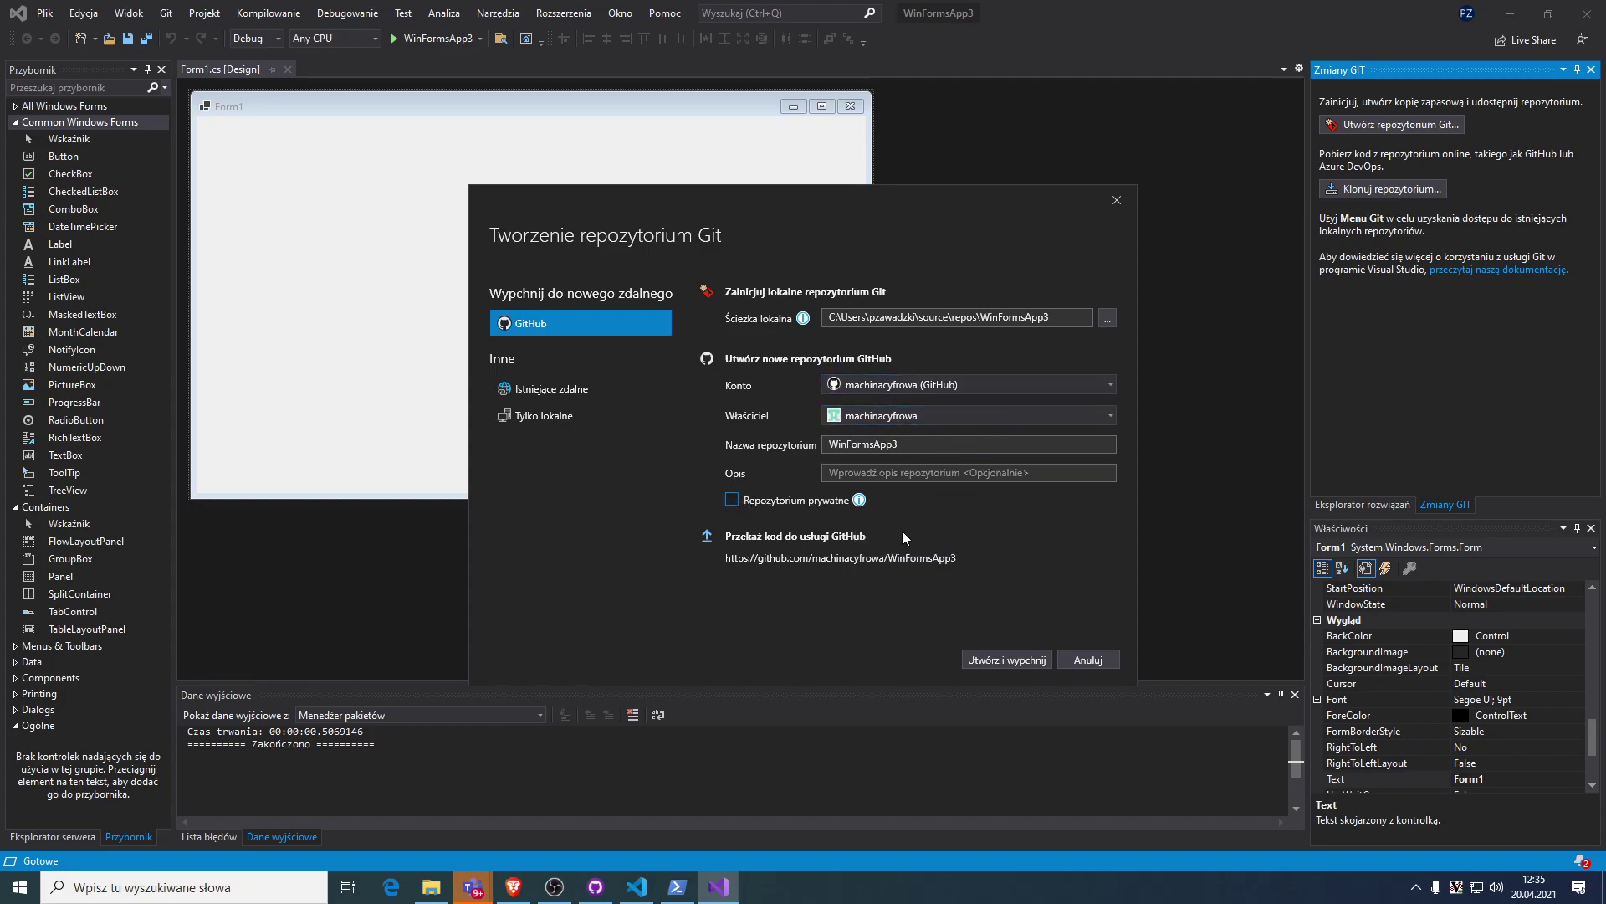
left_click(1002, 658)
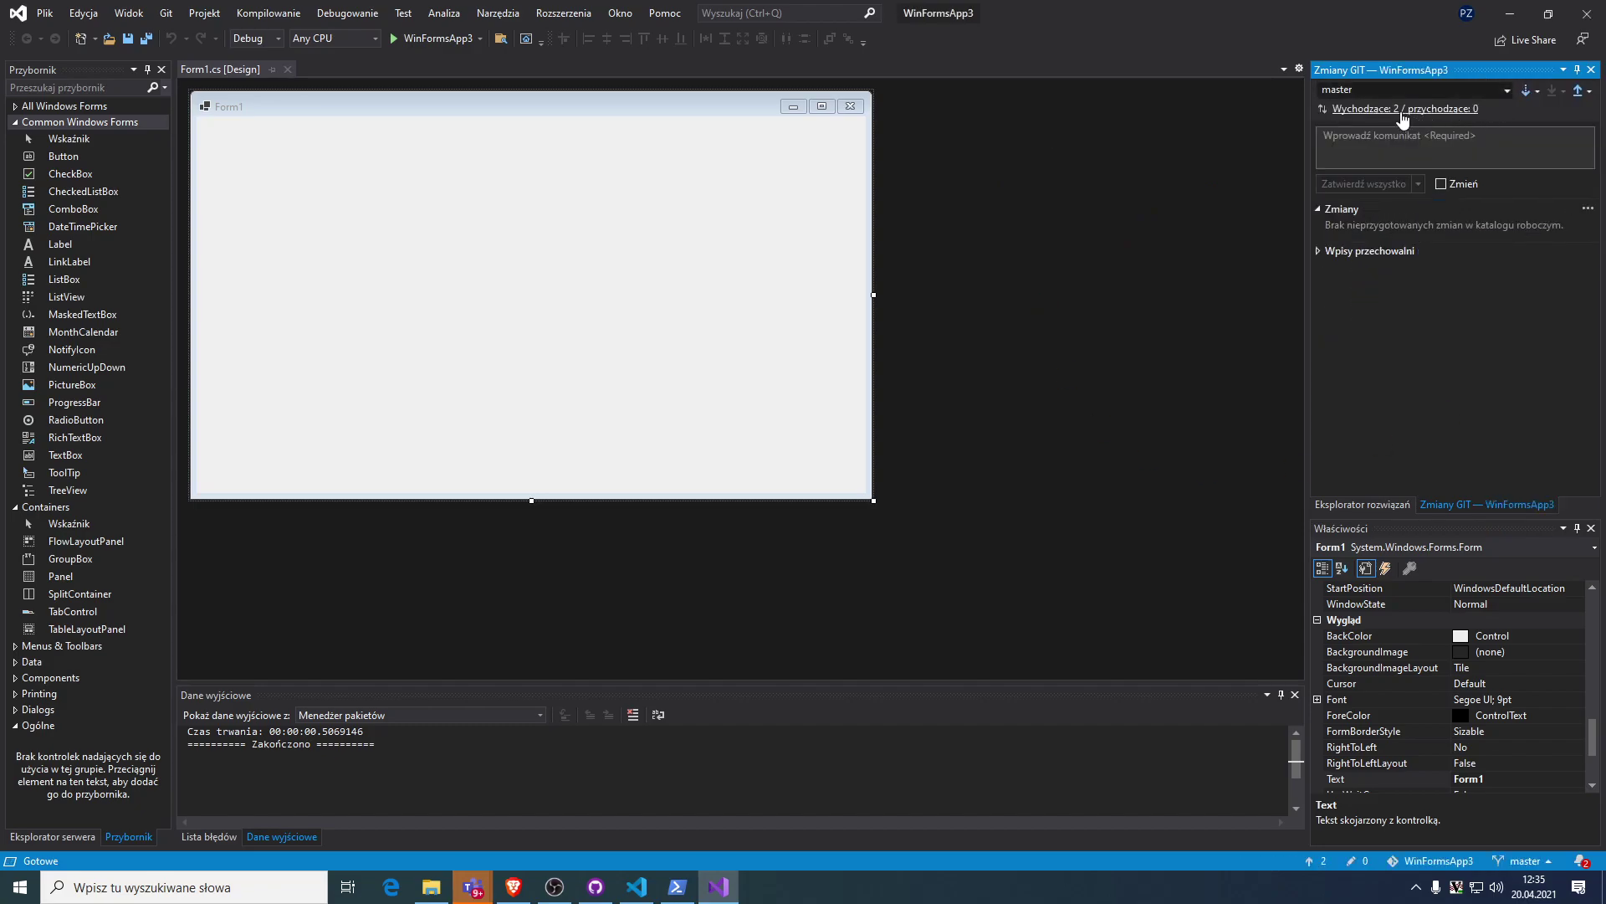
left_click(1461, 154)
type("init")
key("ctrl+a")
key("BackSpace")
Switch to GitHub Desktop and open the folder browser for adding a local repository.
left_click(595, 887)
left_click(46, 12)
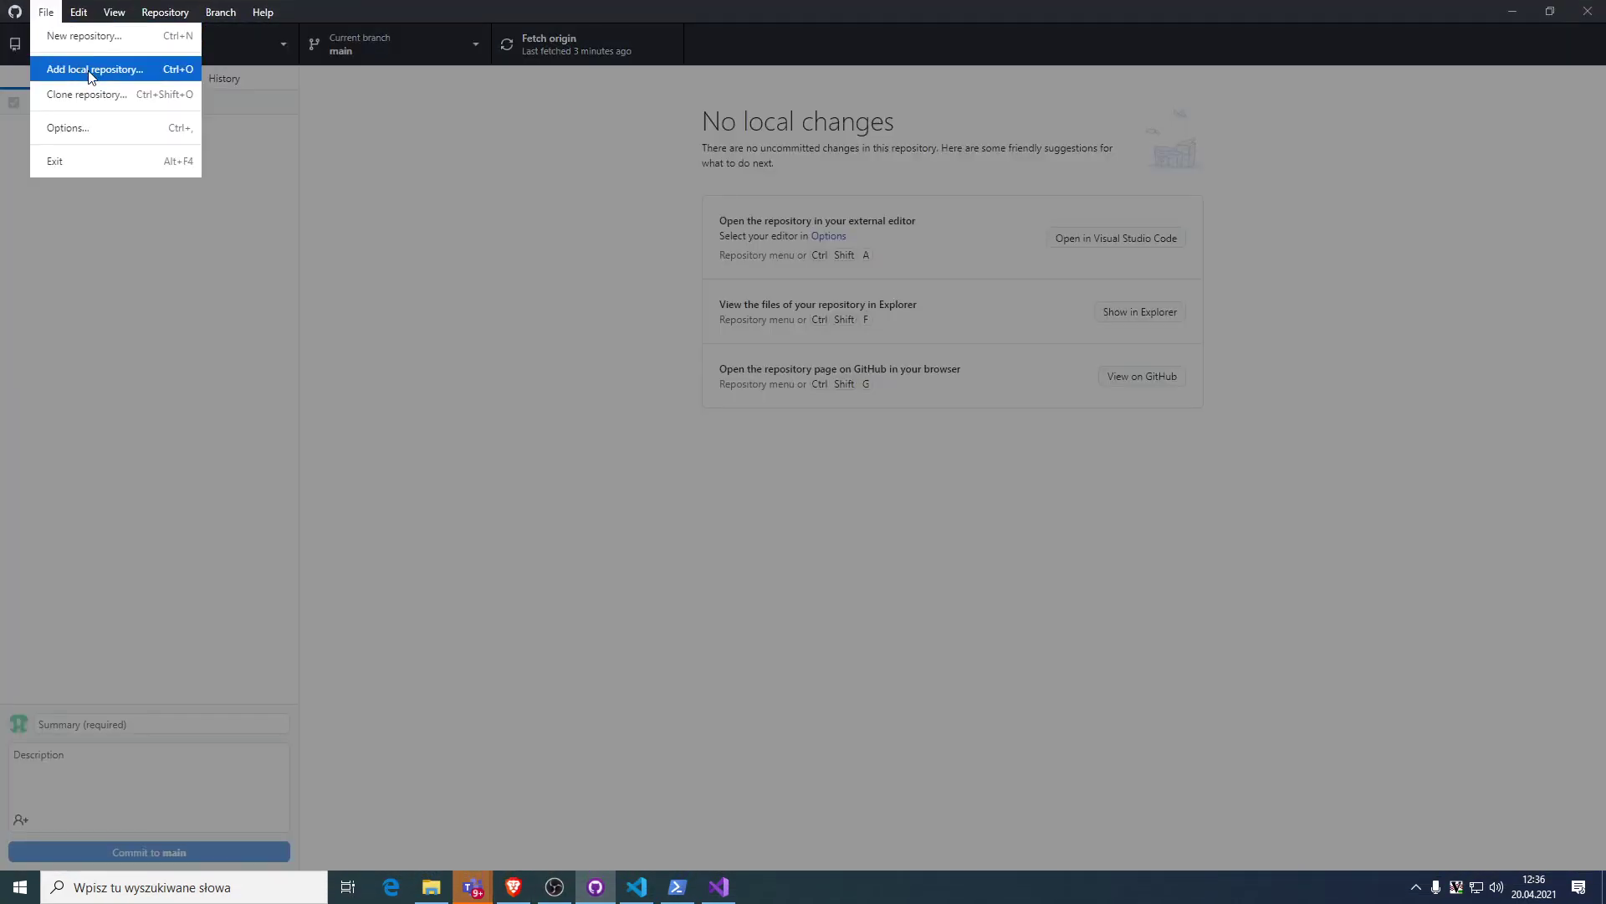
left_click(117, 70)
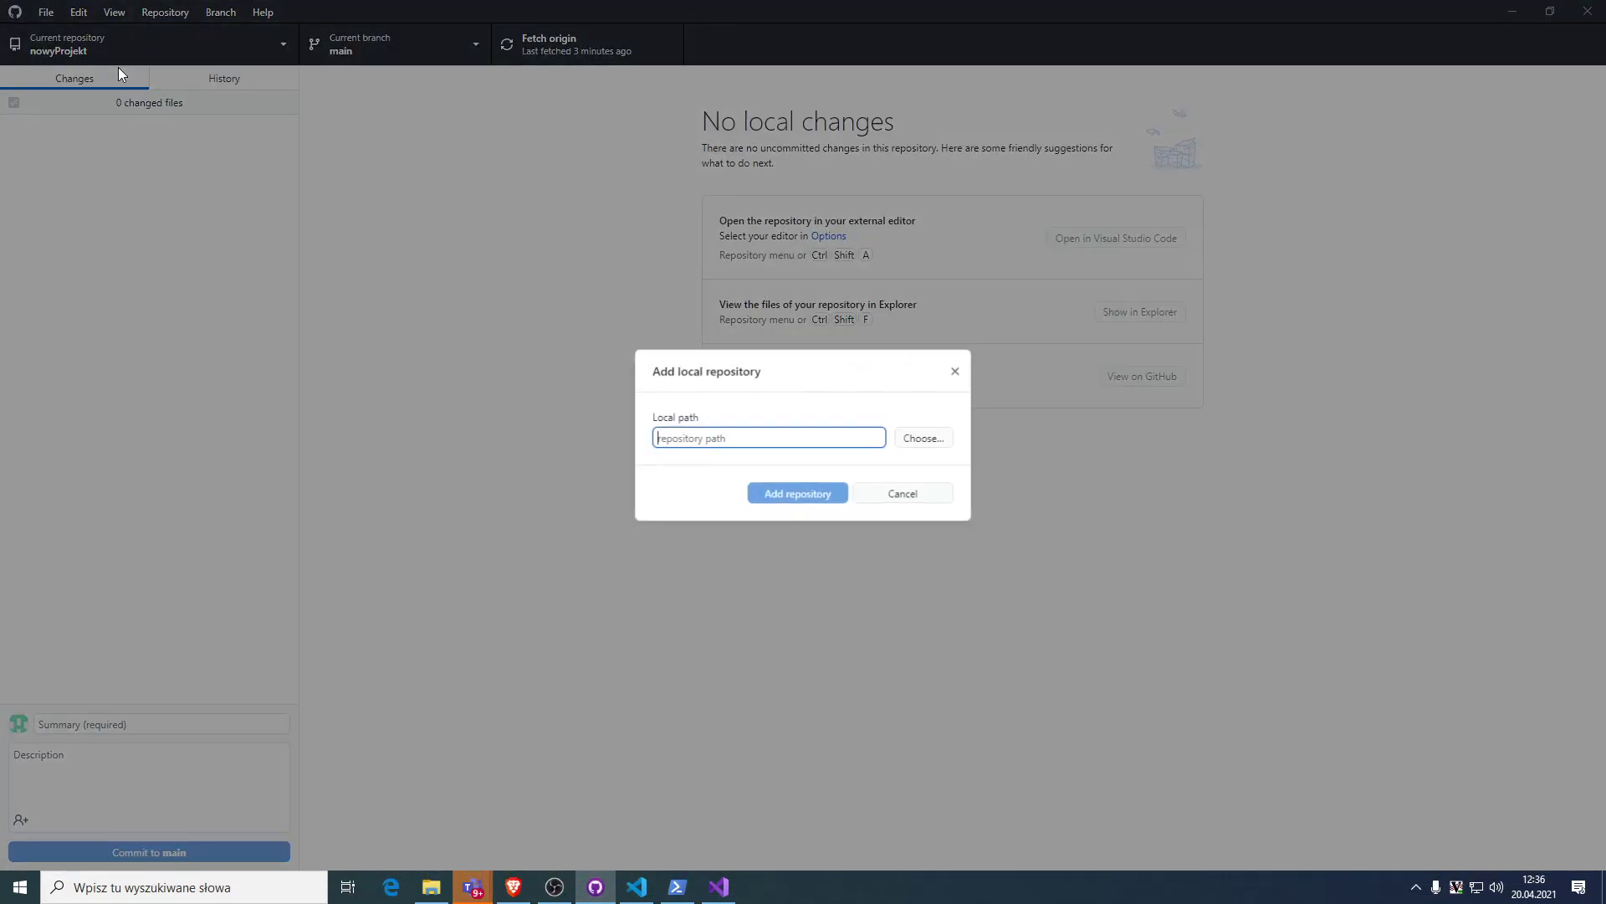
left_click(919, 440)
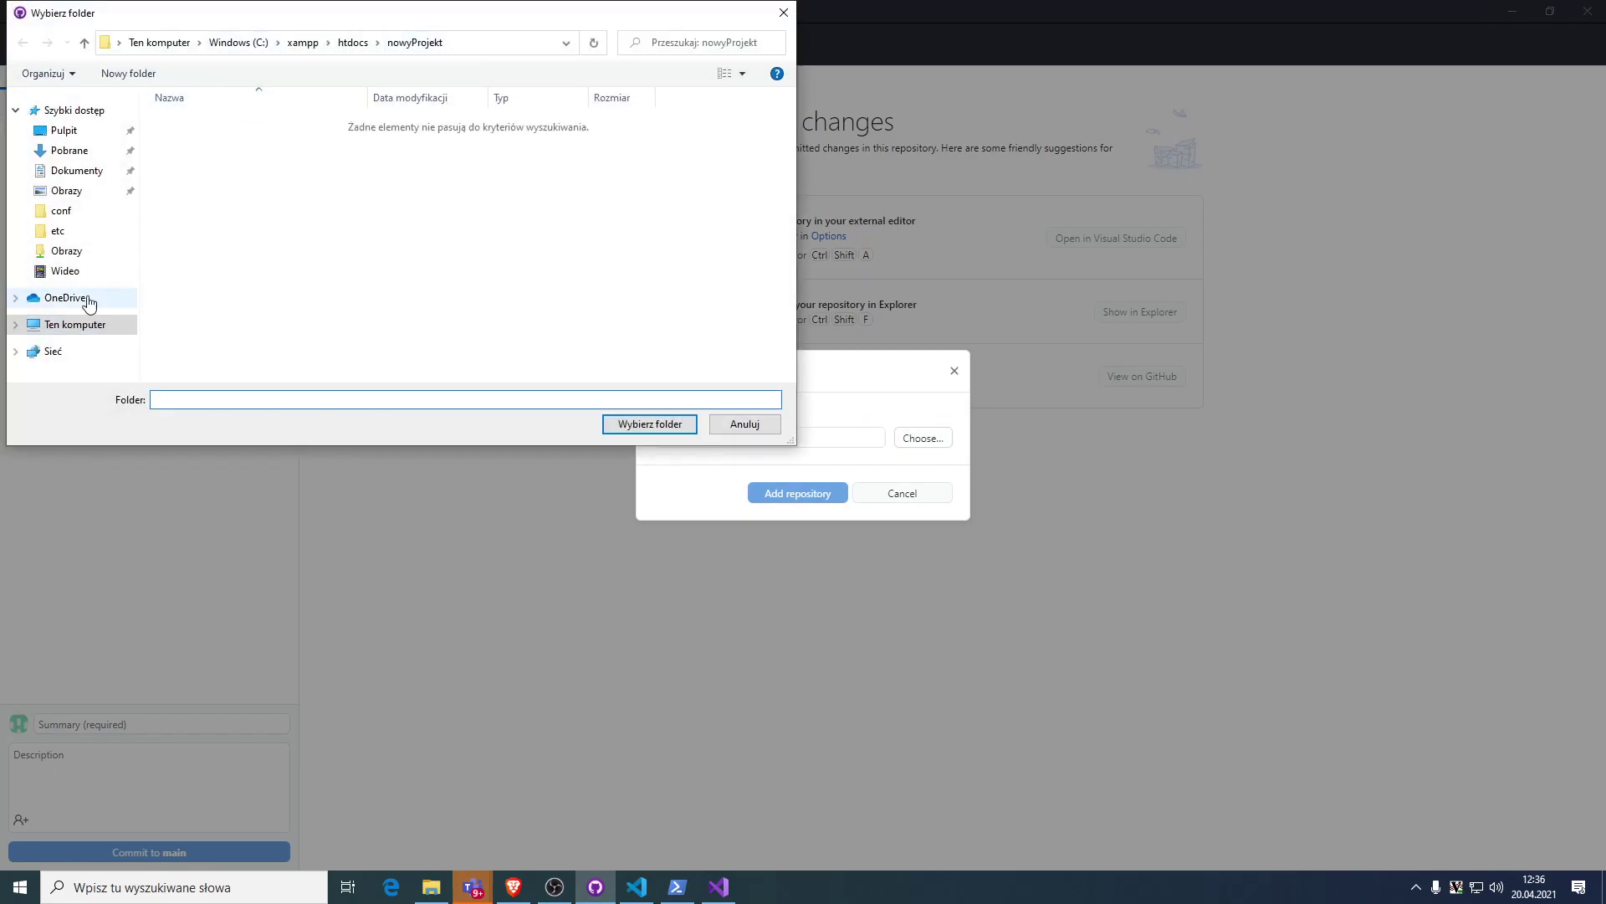
Add the WinFormsApp3 folder from source\repos in the user's profile as a local repository and make it the current repository.
left_click(113, 327)
double_click(221, 351)
left_click(216, 176)
double_click(216, 176)
double_click(205, 192)
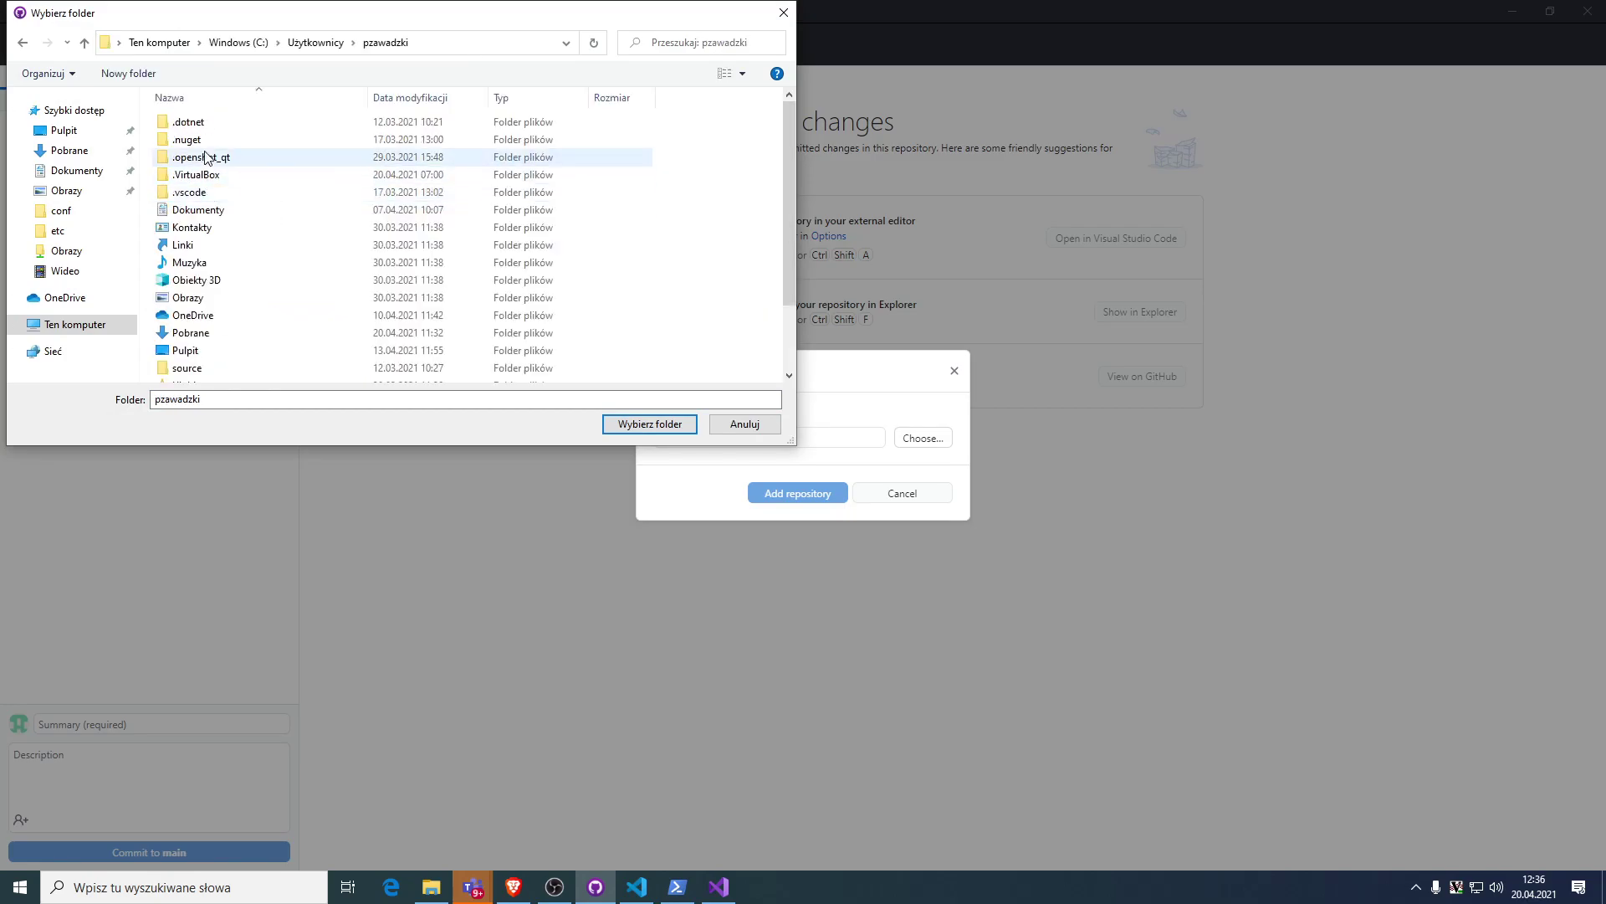
scroll(233, 276, "down", 2)
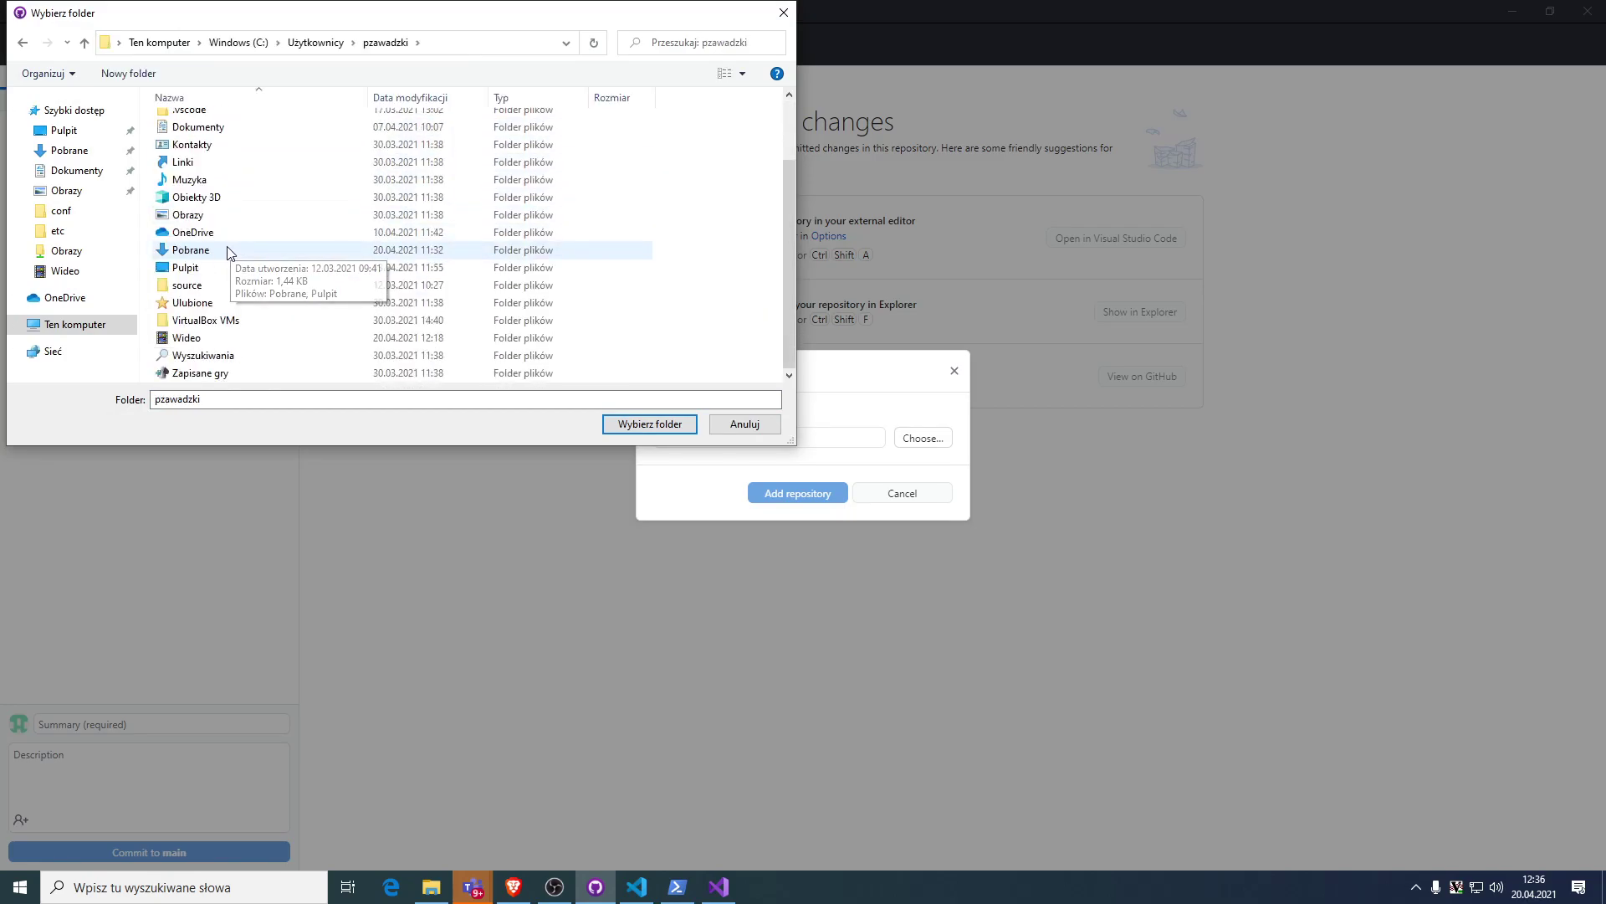
double_click(224, 290)
double_click(181, 125)
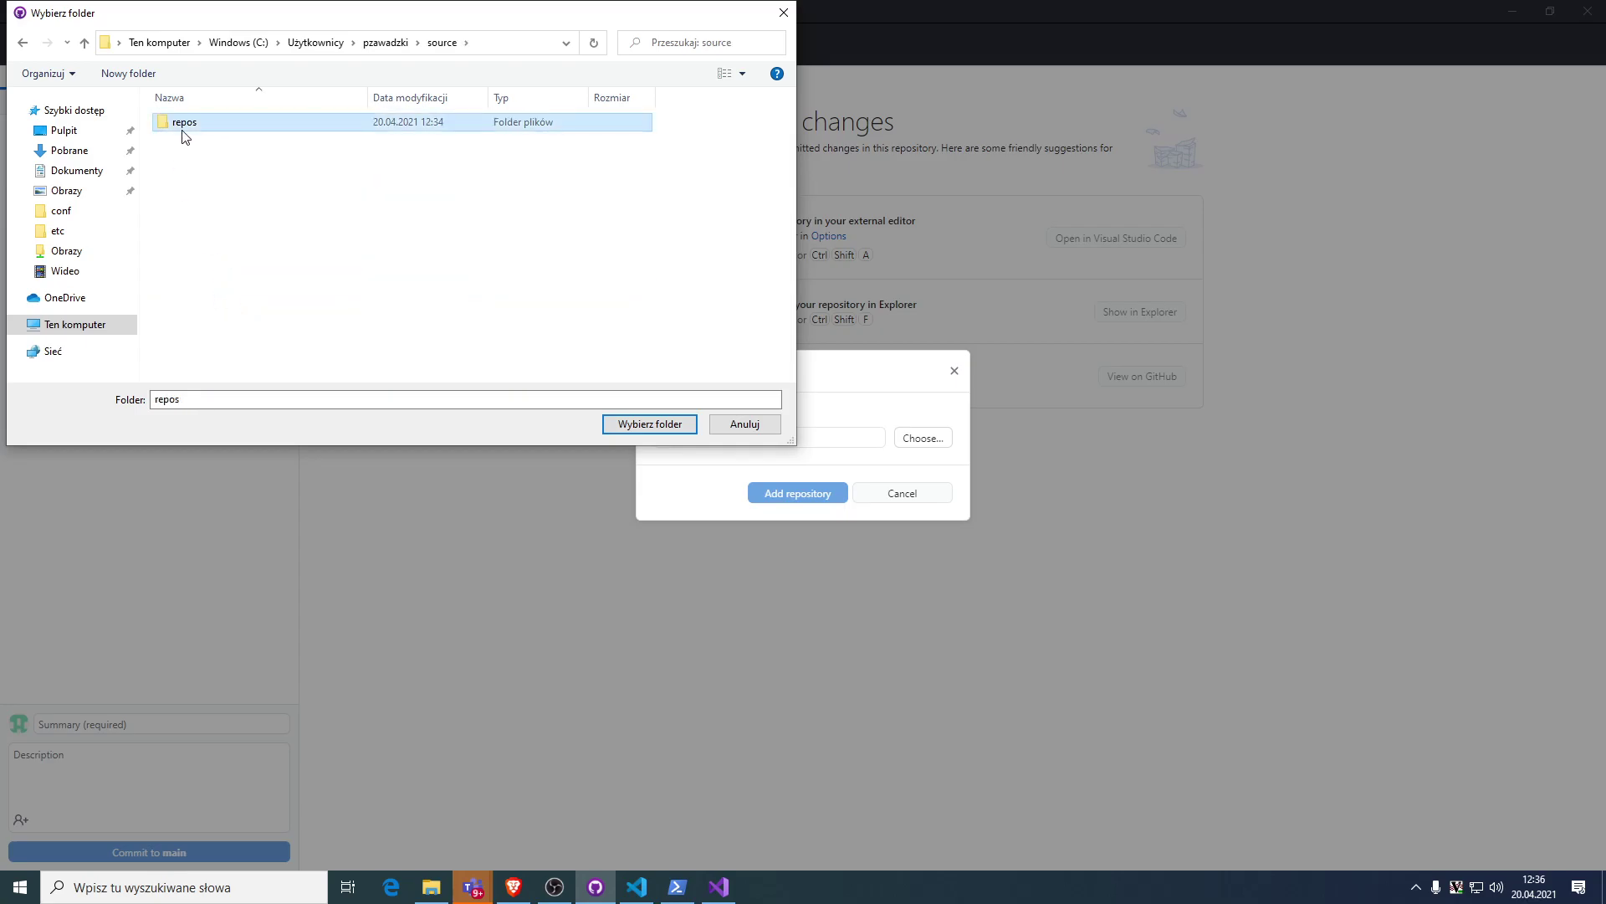
double_click(294, 279)
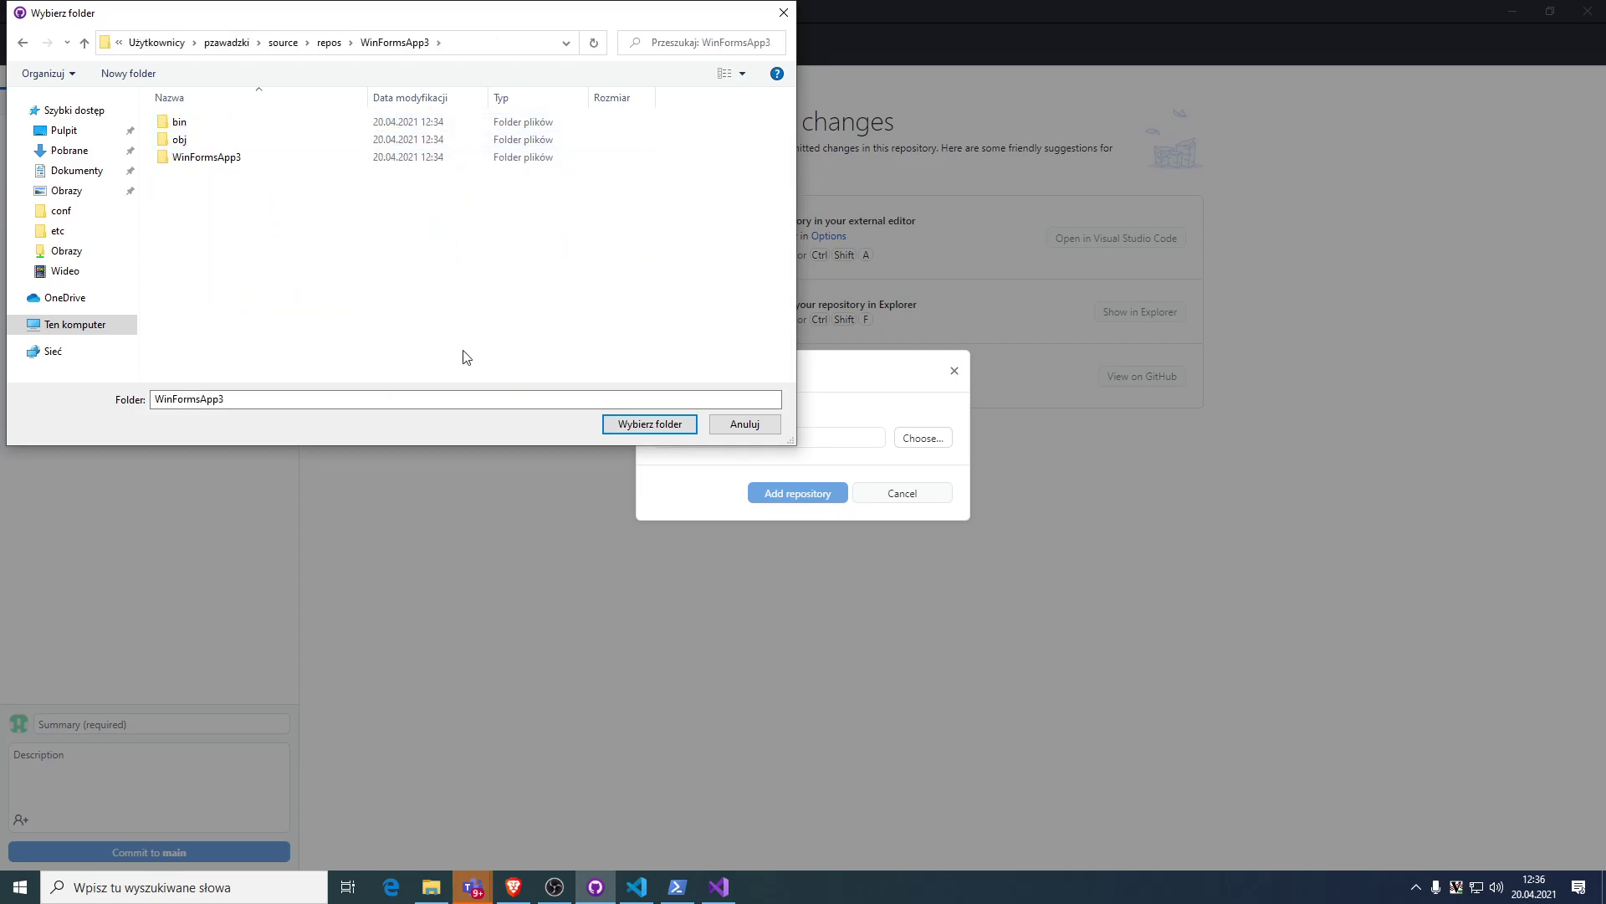
left_click(636, 424)
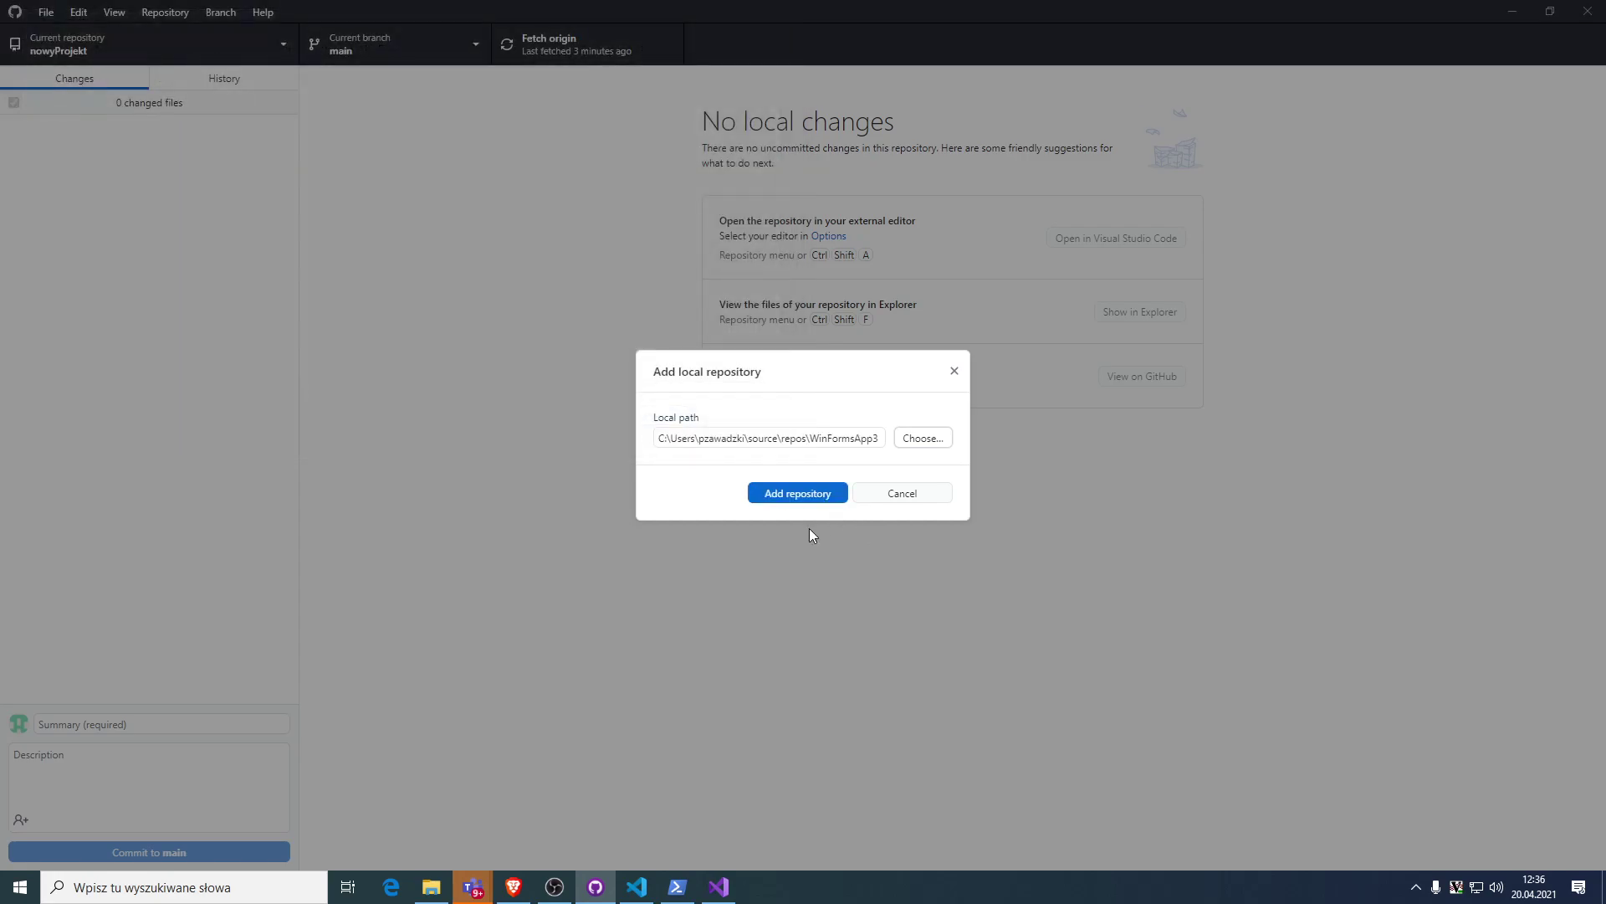
left_click(791, 497)
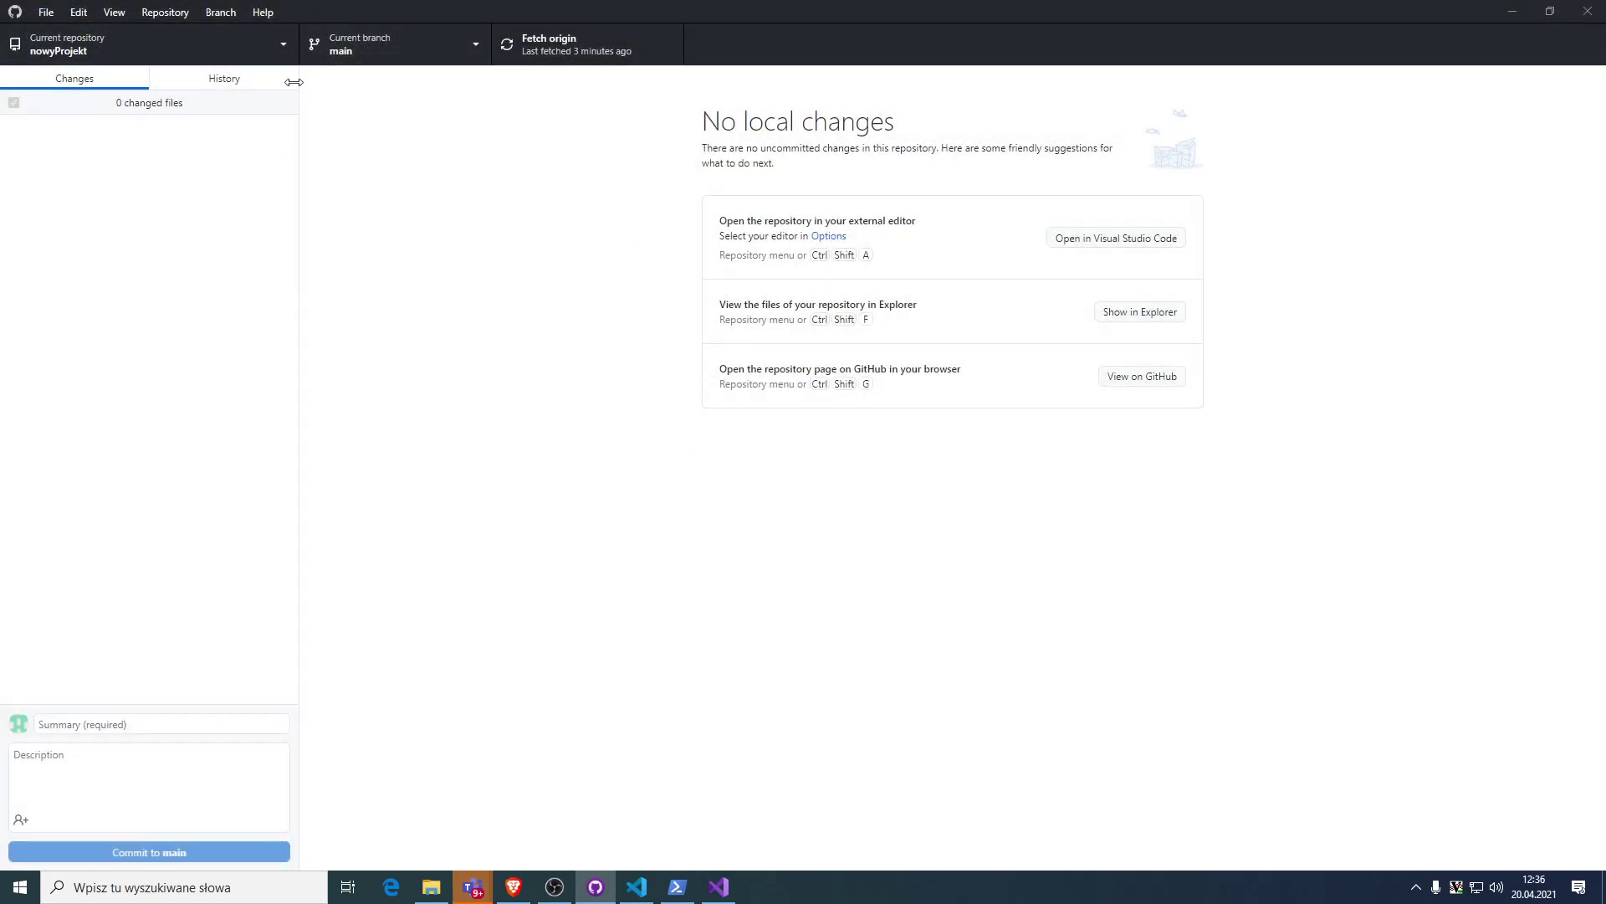
left_click(223, 56)
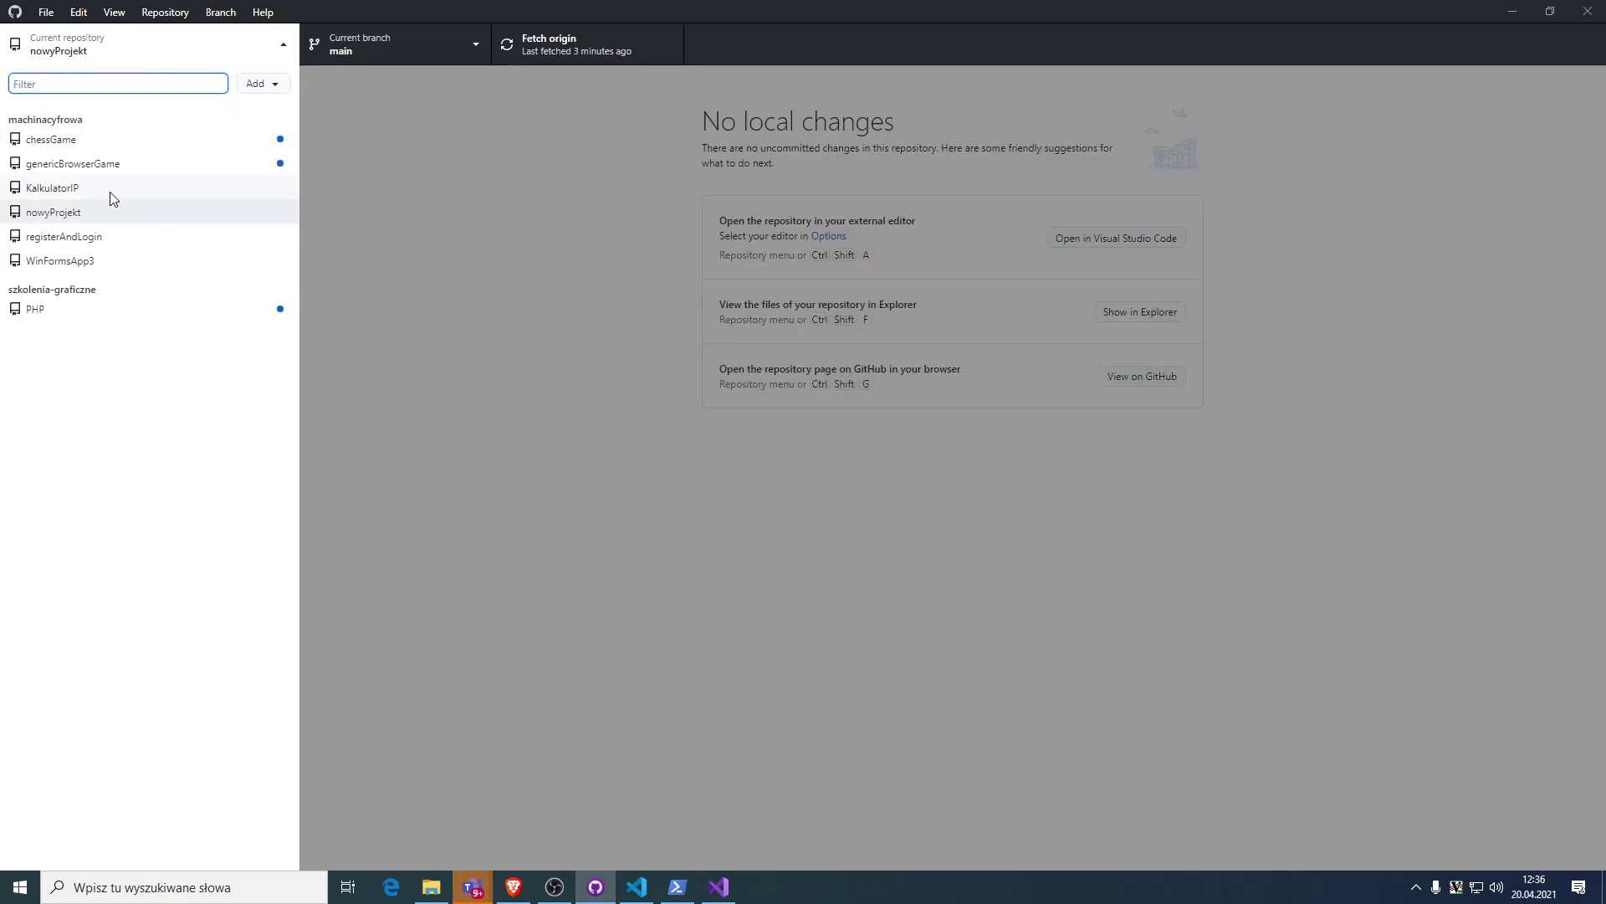
left_click(74, 261)
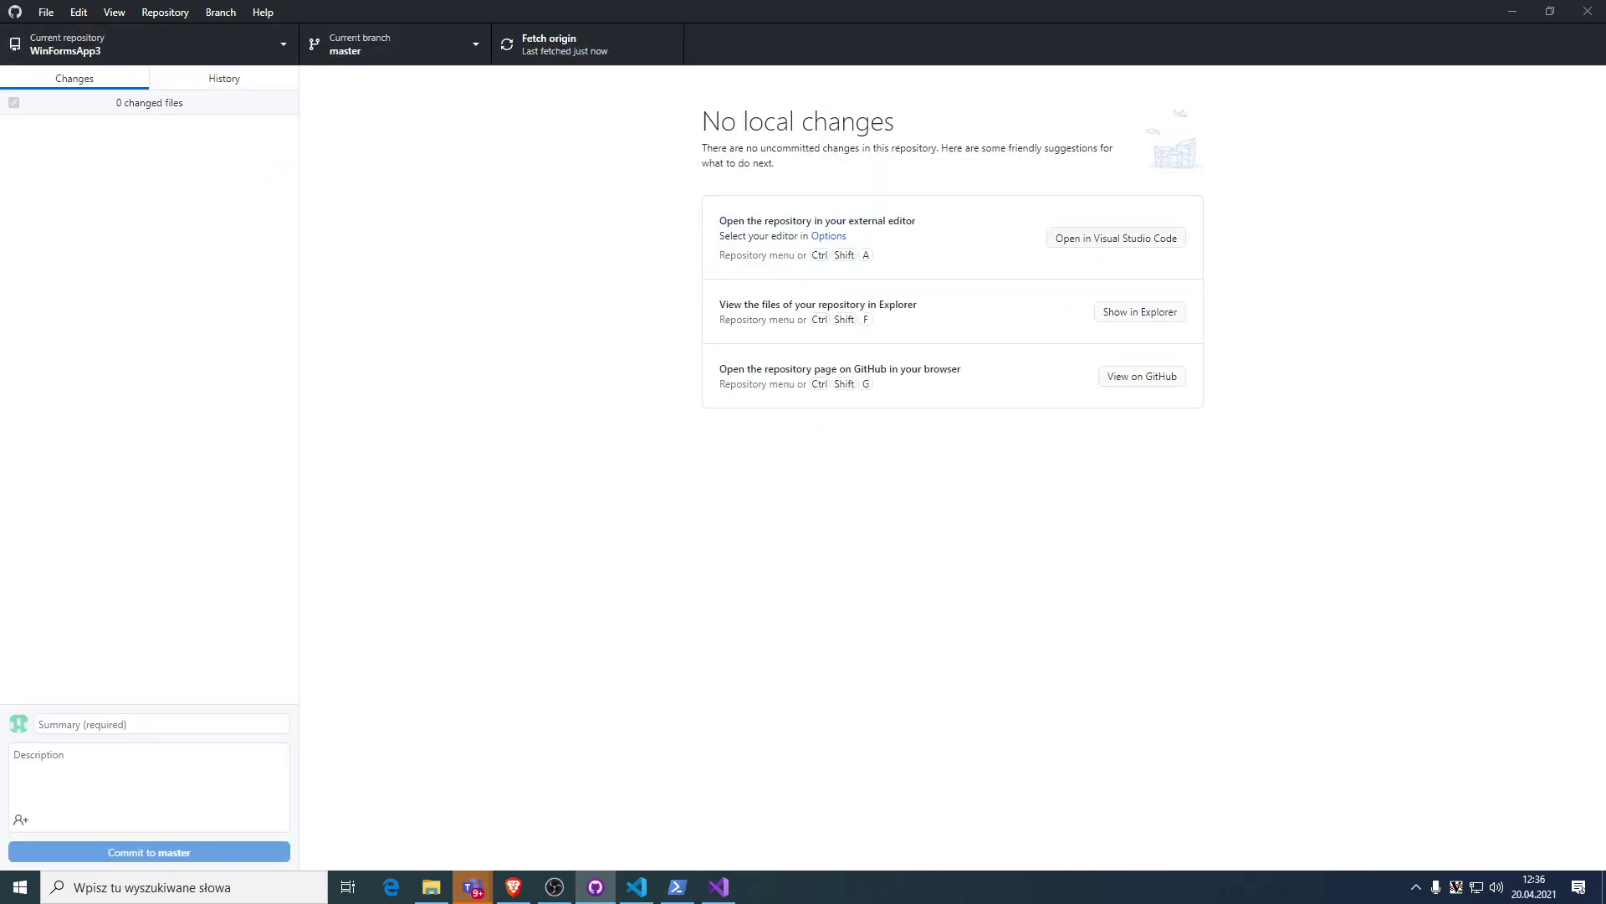
left_click(143, 52)
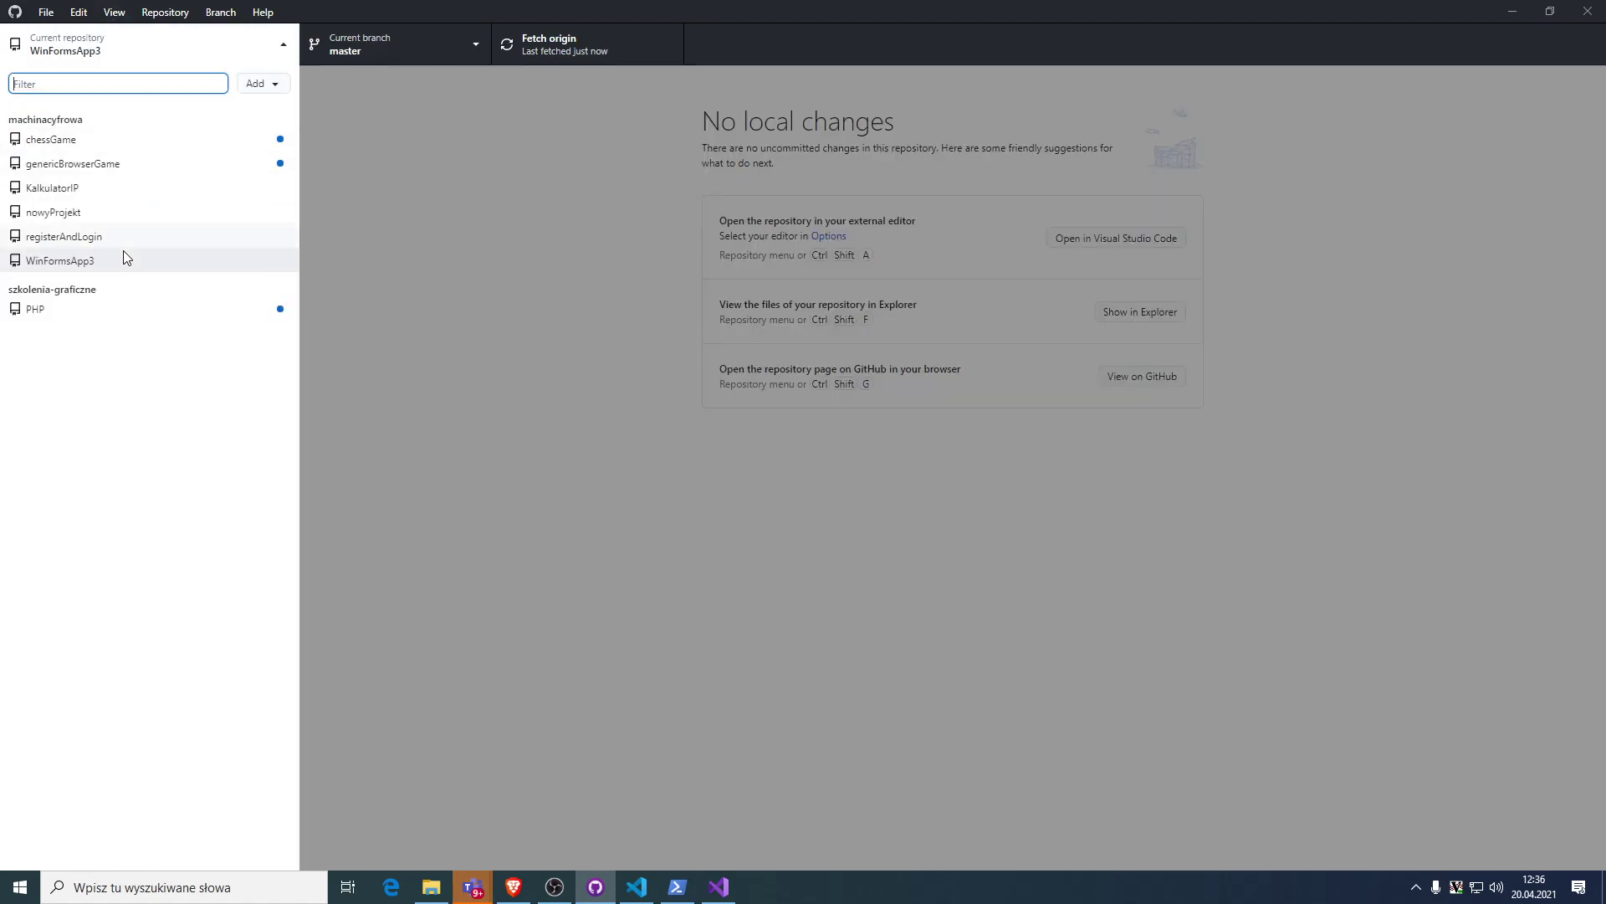
left_click(99, 264)
right_click(104, 267)
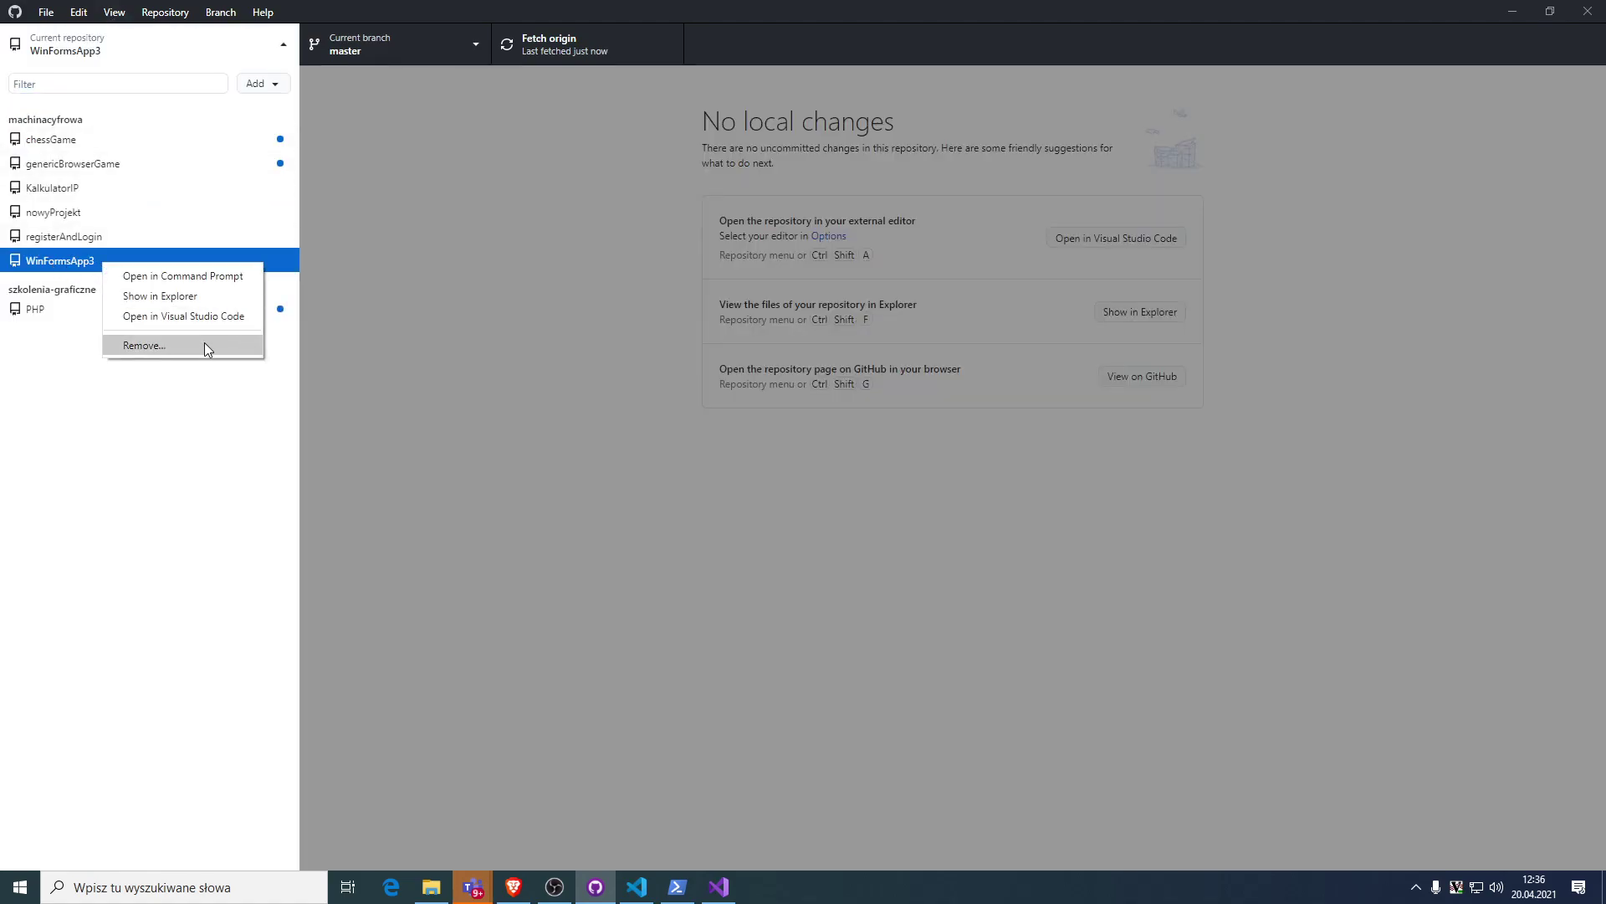
key("Escape")
key("Escape")
Open the WinFormsApp3 repository settings and view its Git config options.
key("alt+r")
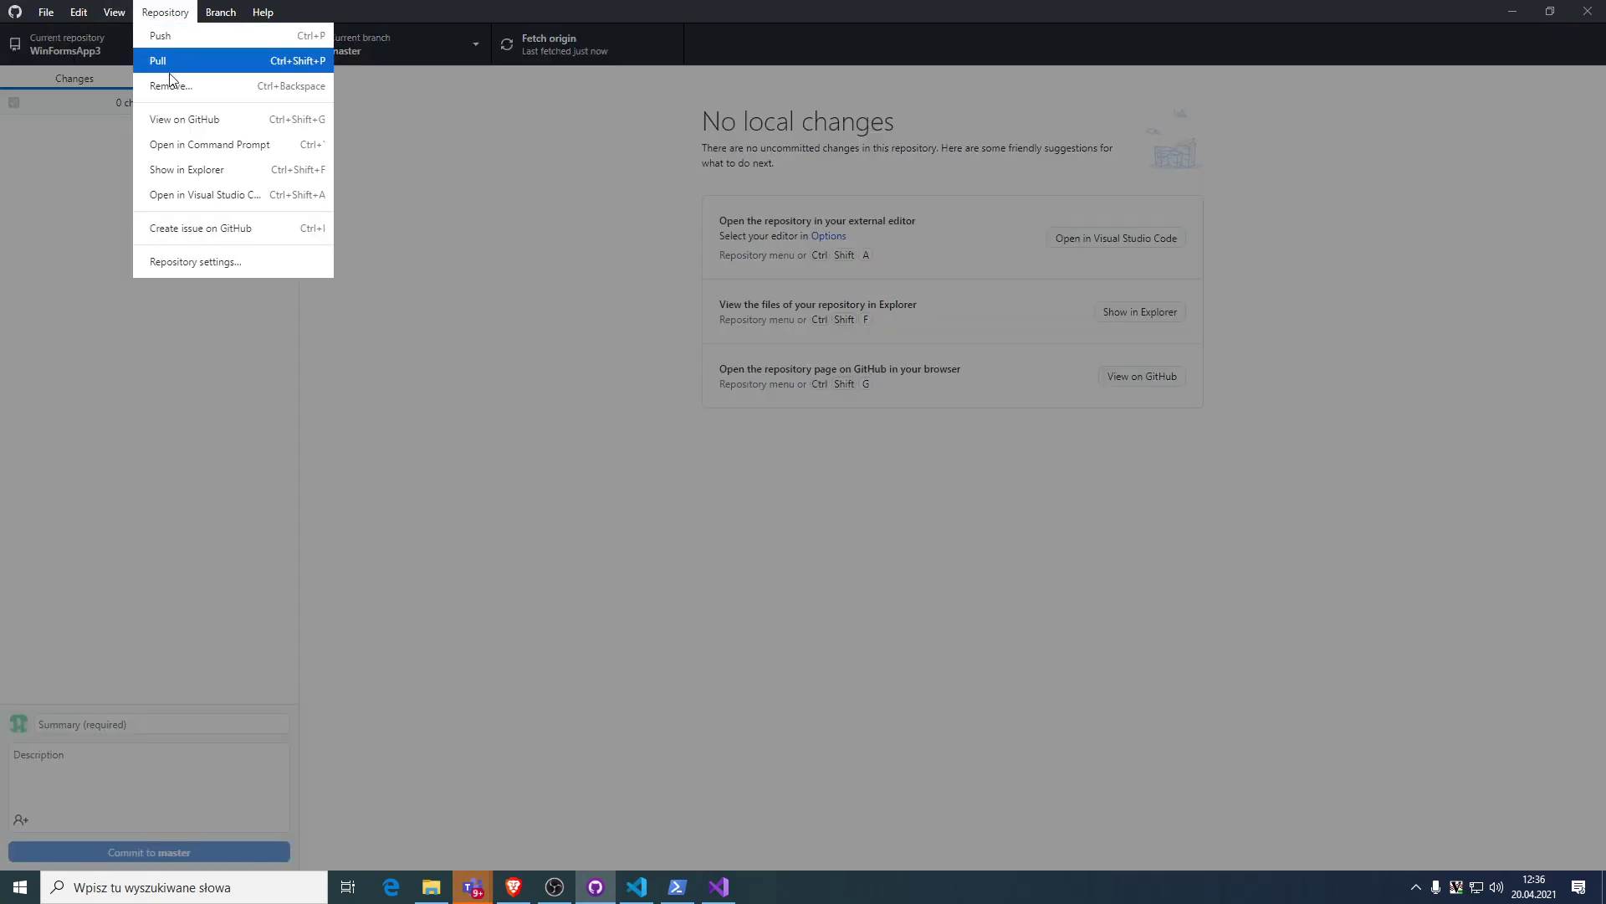
left_click(235, 258)
left_click(620, 466)
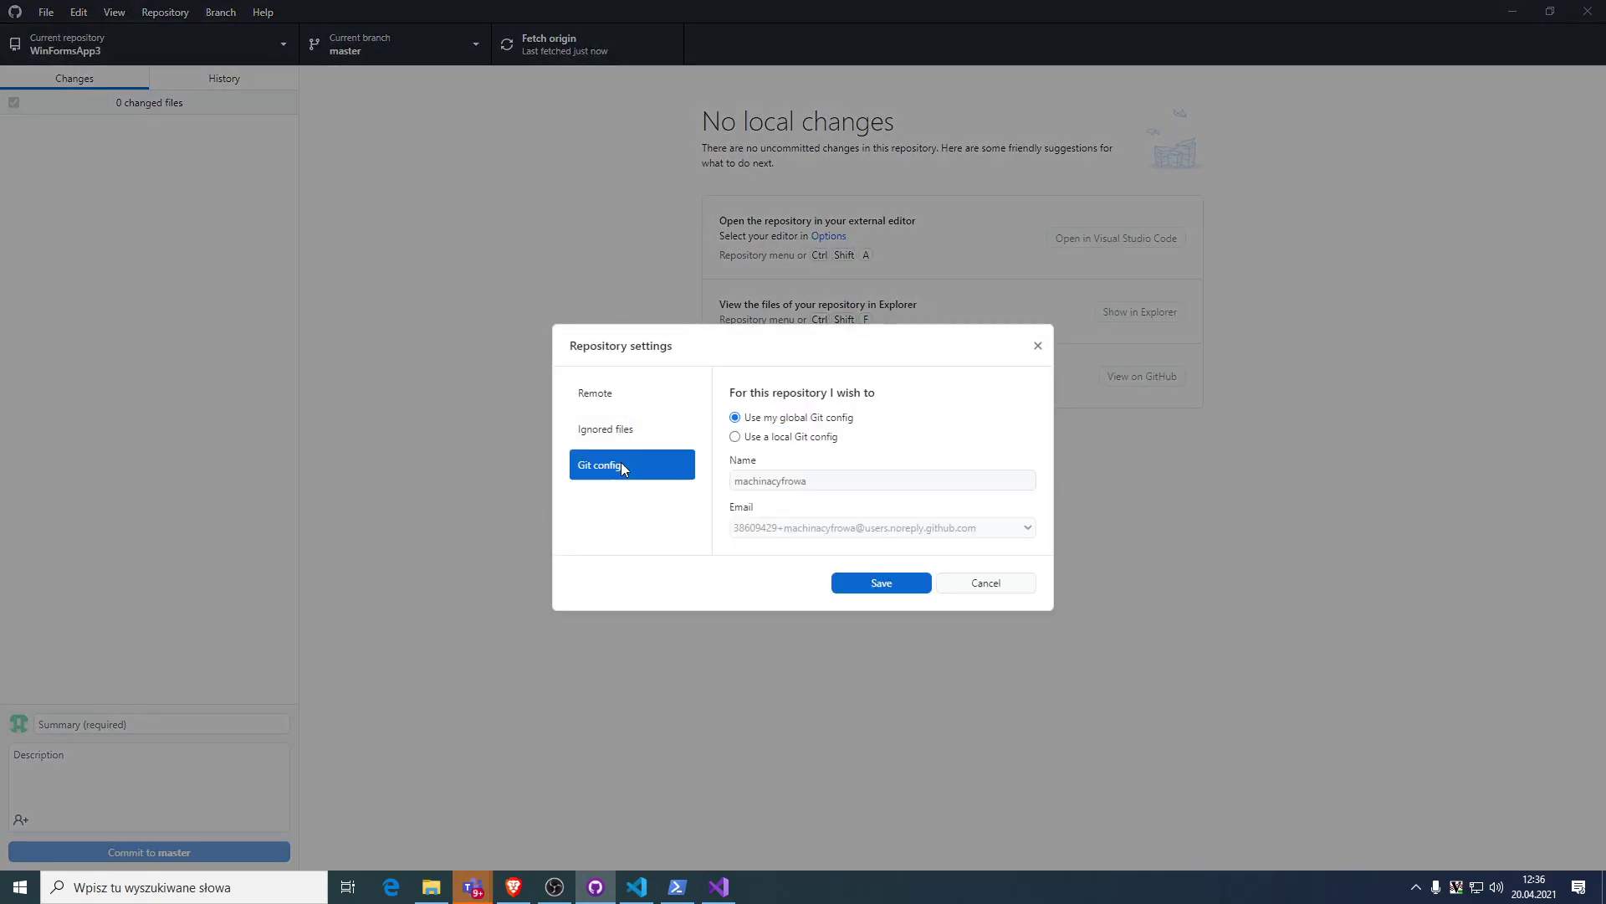
Read through the .gitignore rules of WinFormsApp3 down to the end and dismiss the repository settings without saving.
left_click(635, 429)
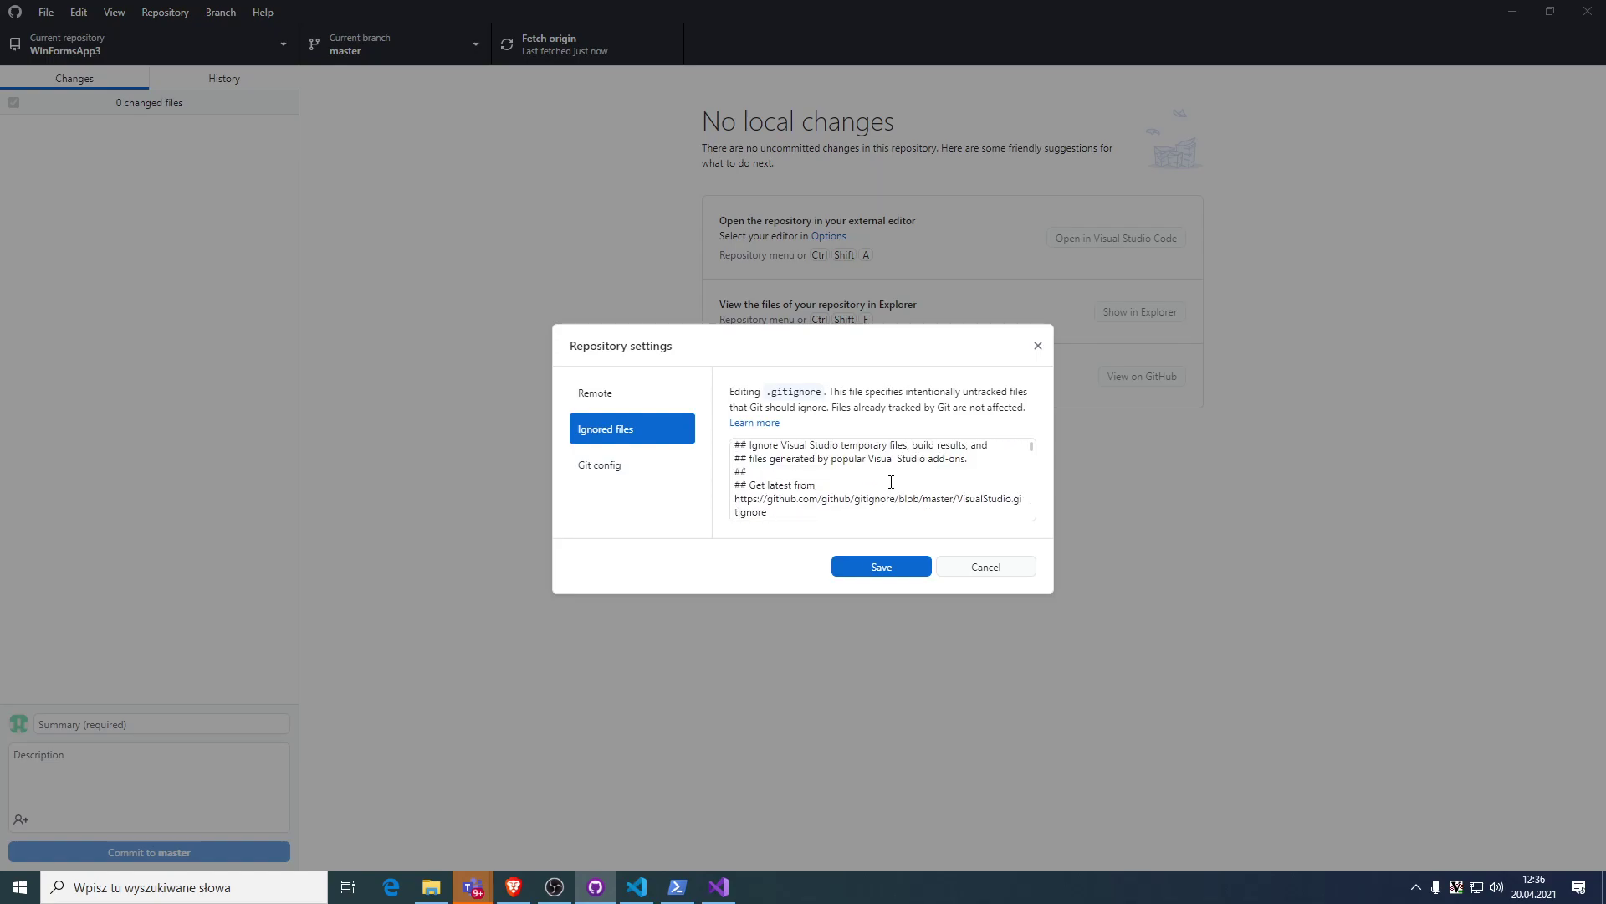
left_click_drag(1031, 447, 1035, 444)
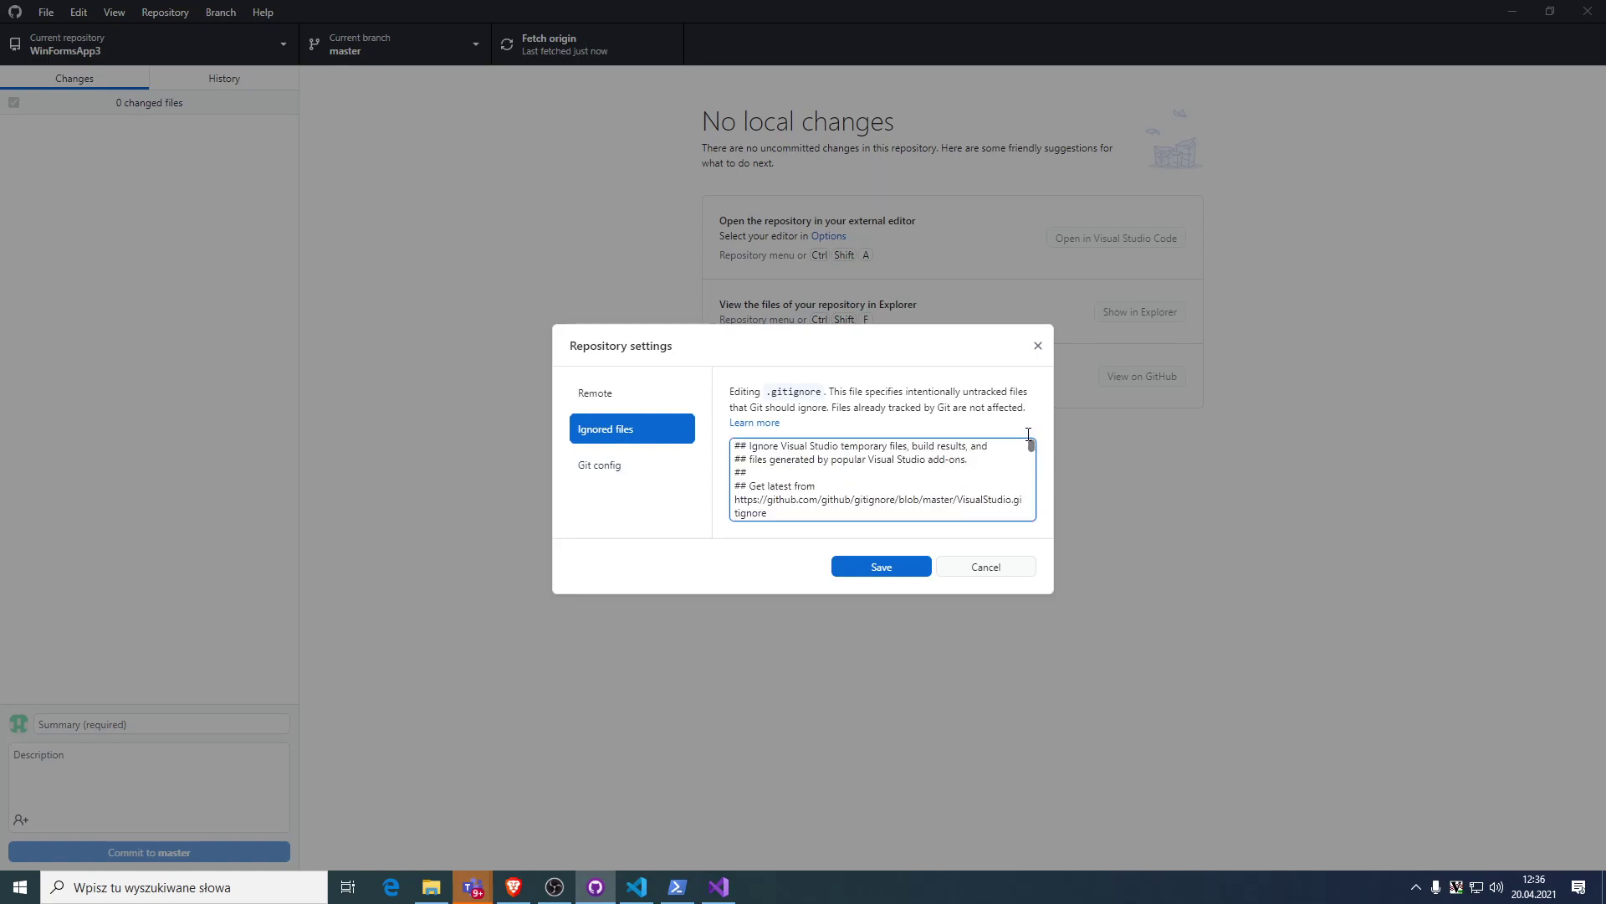
scroll(895, 497, "down", 1)
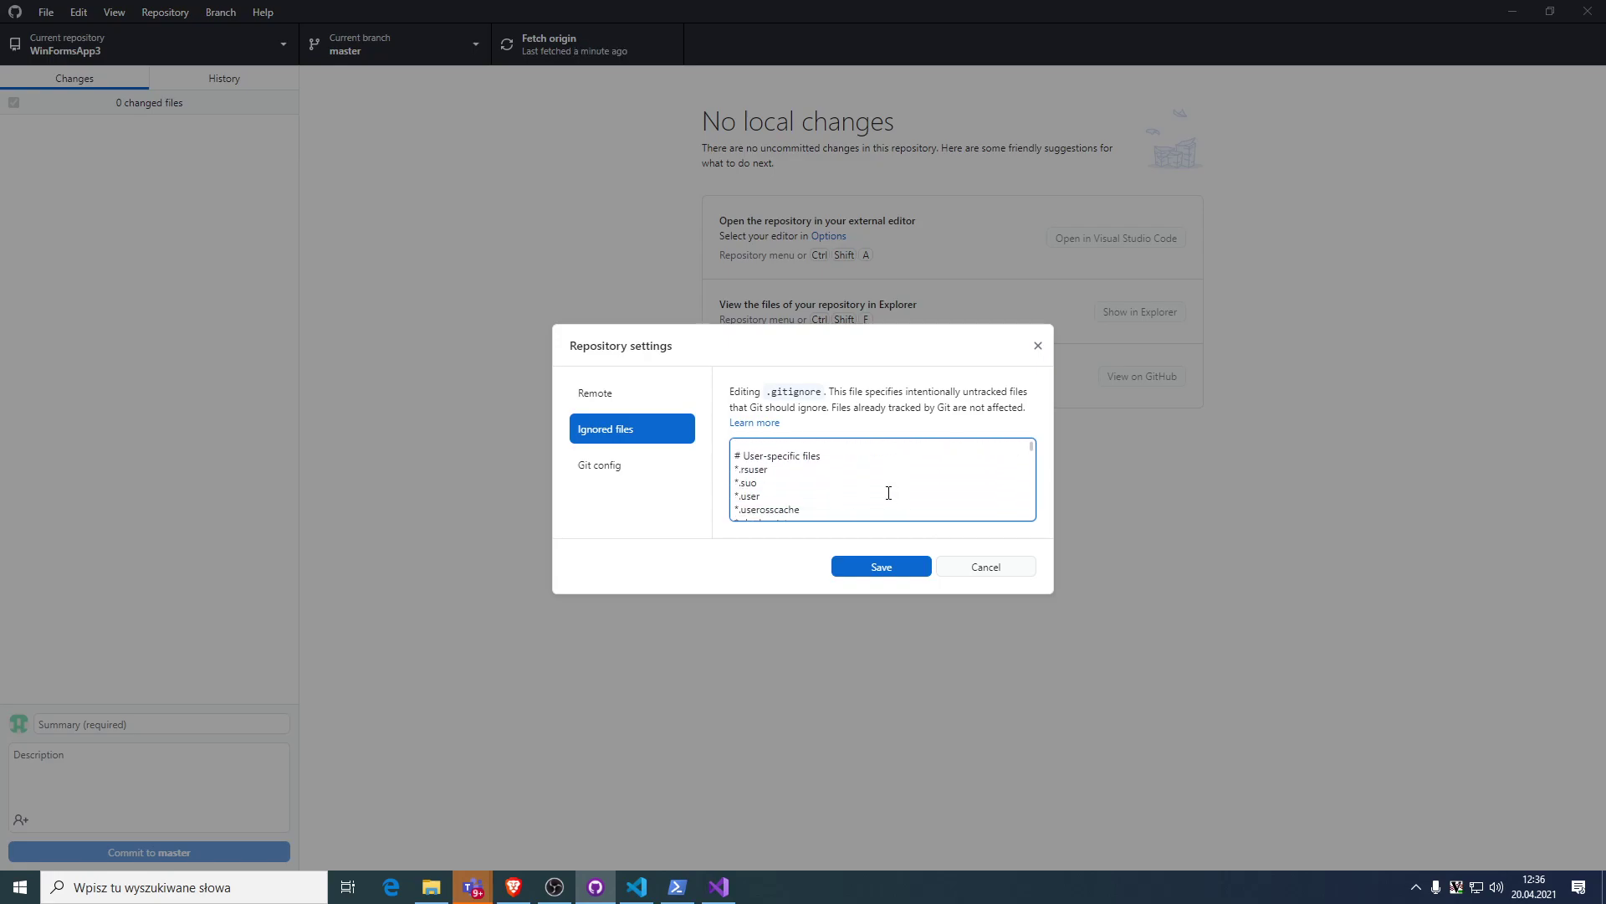
scroll(881, 487, "down", 4)
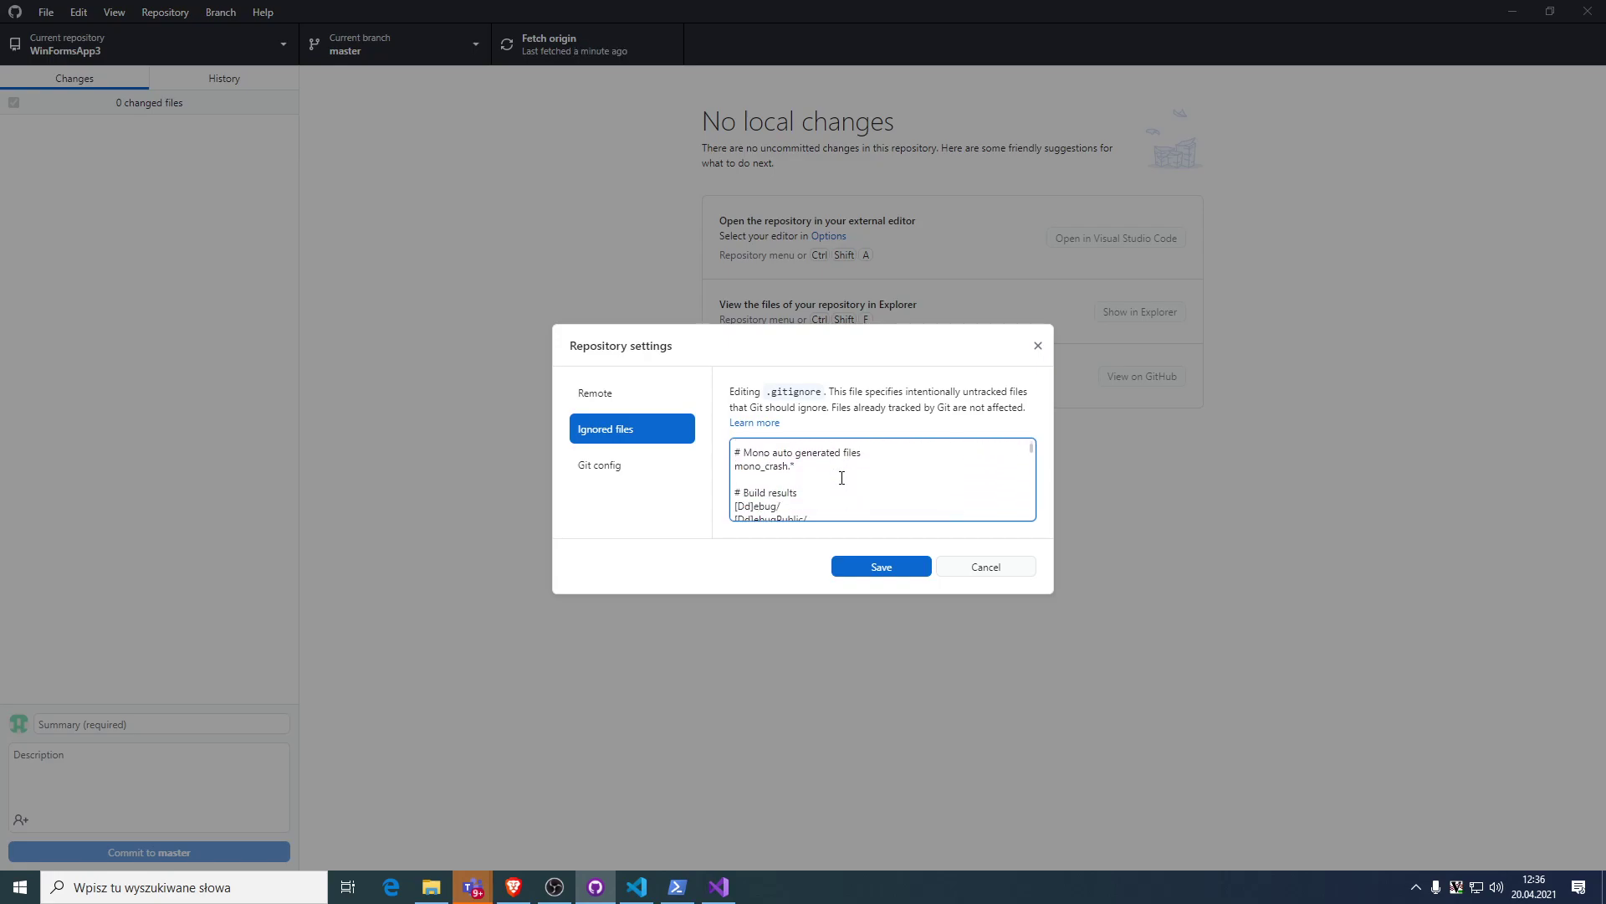
scroll(840, 478, "down", 2)
scroll(830, 476, "down", 2)
scroll(830, 476, "up", 4)
scroll(830, 476, "up", 2)
scroll(829, 474, "down", 6)
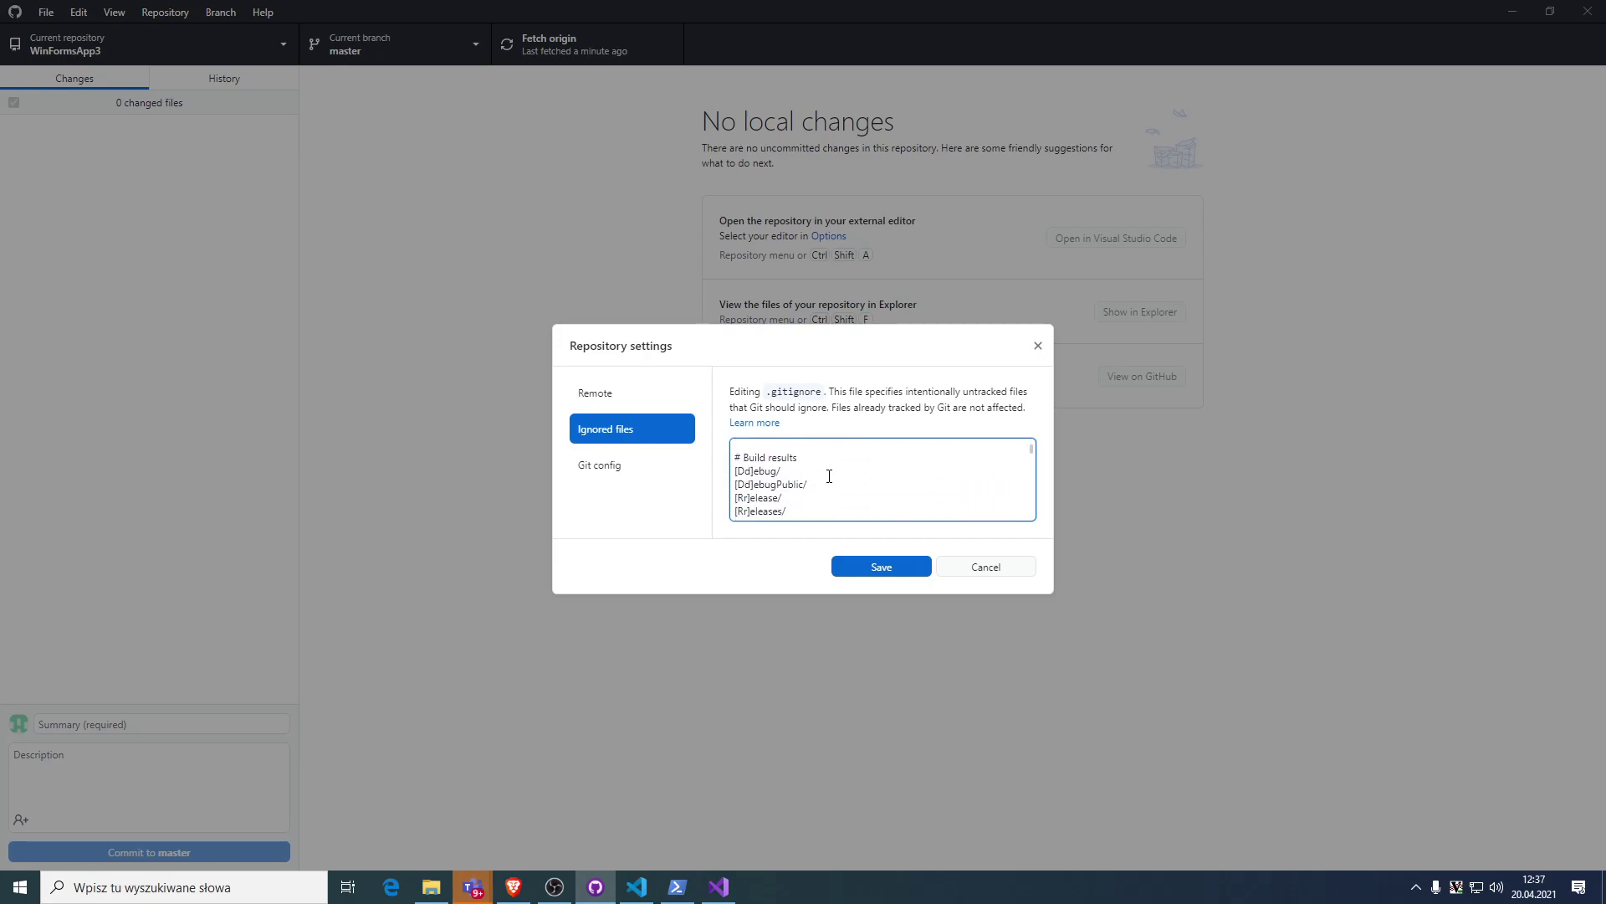
scroll(824, 473, "down", 8)
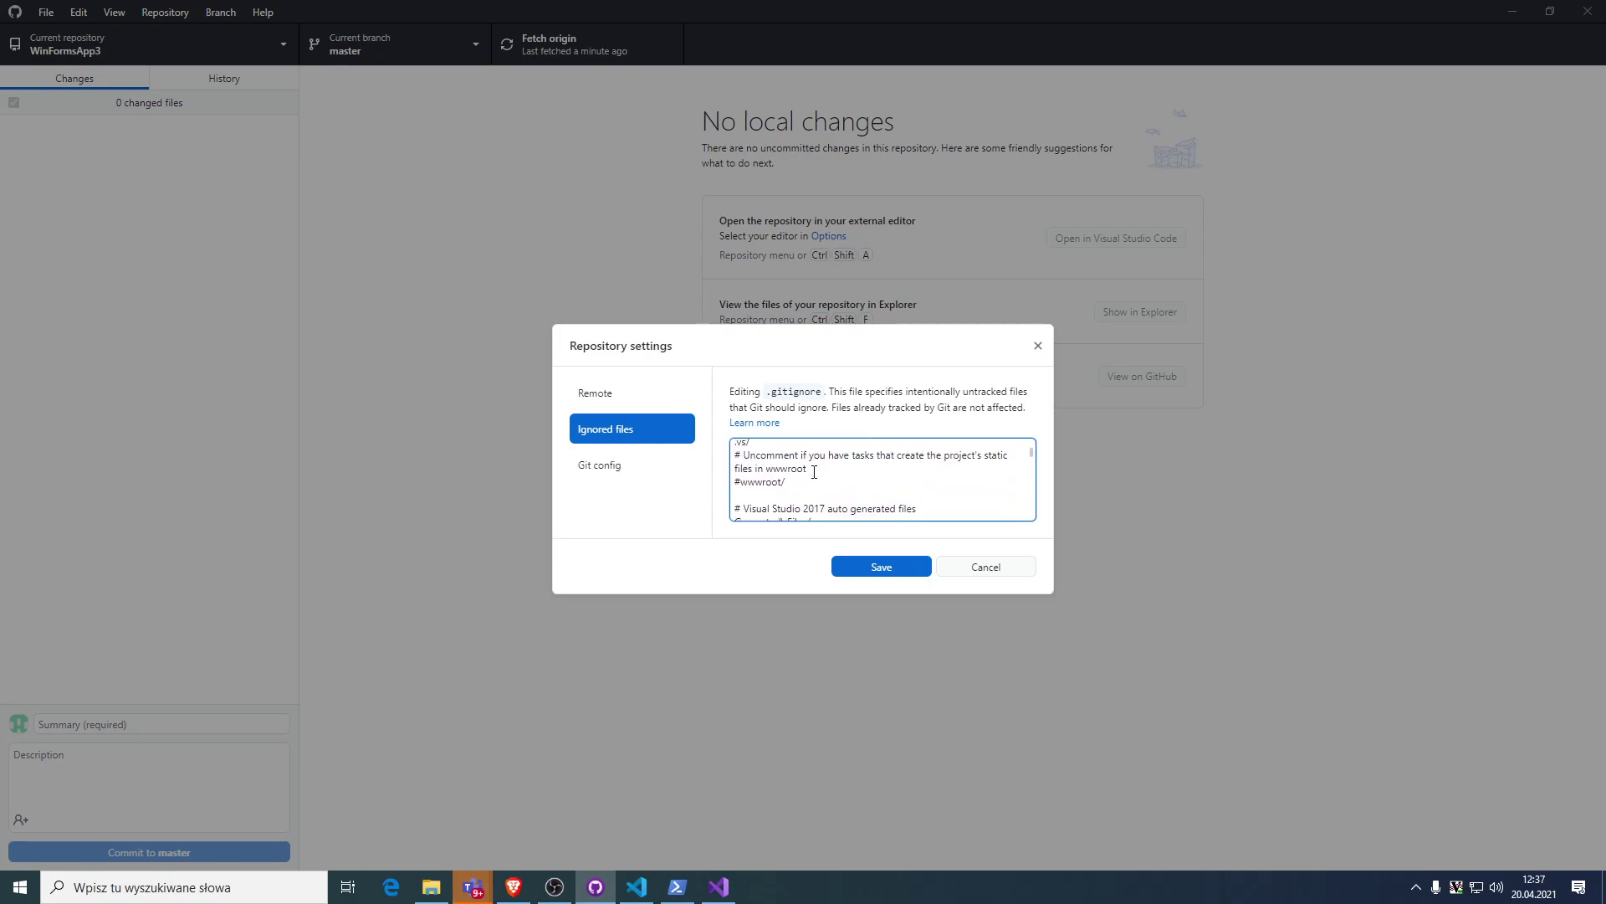
scroll(811, 471, "down", 8)
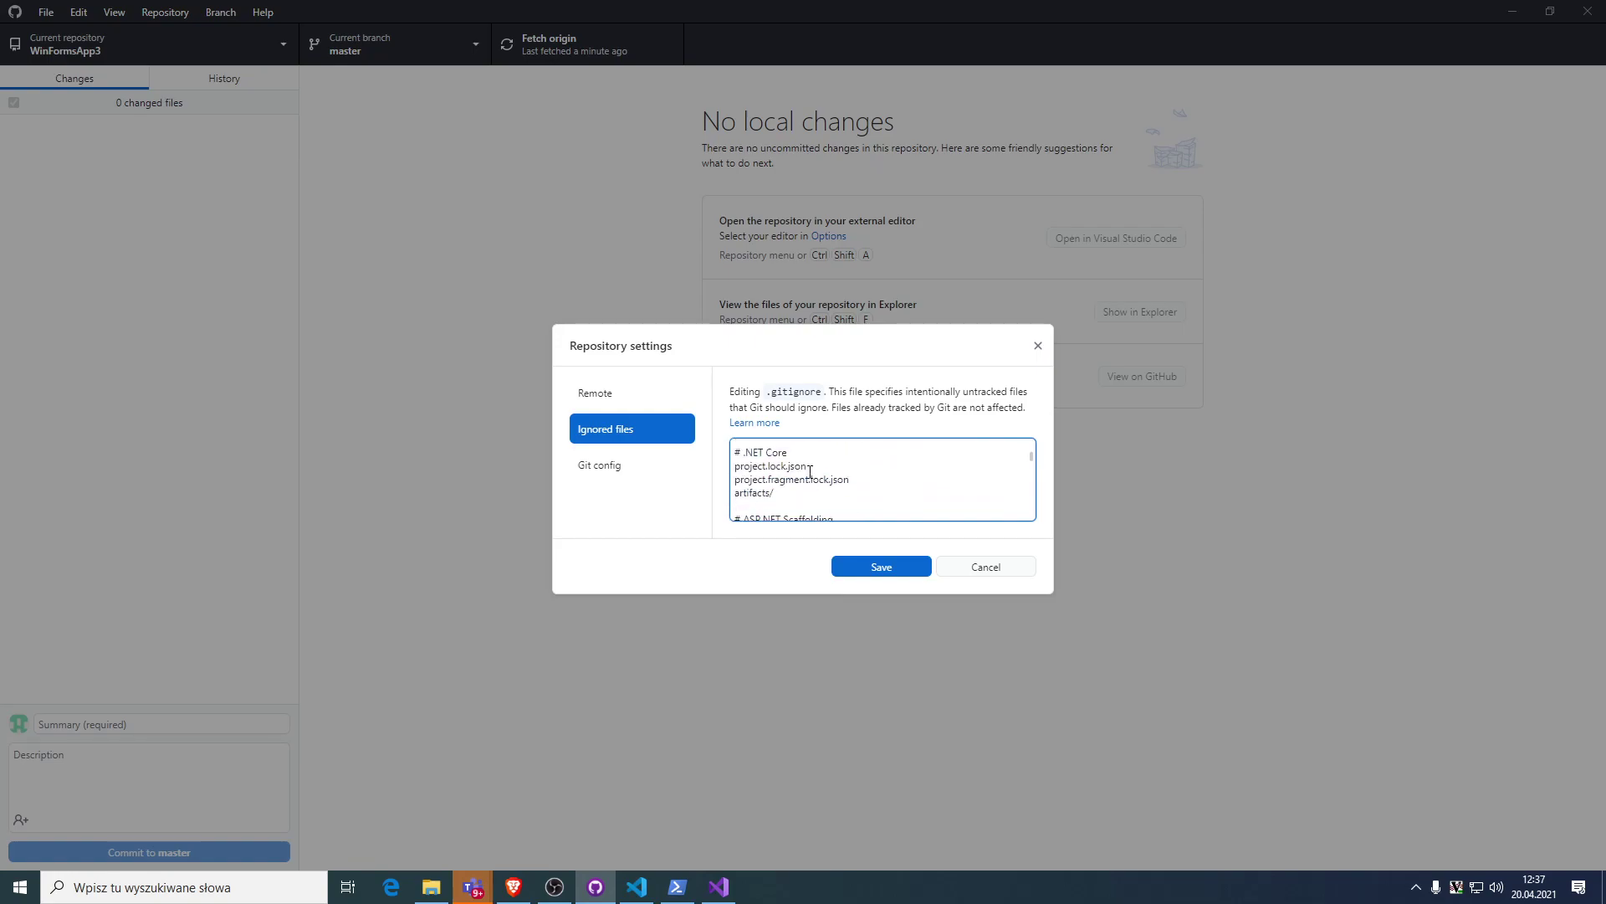
scroll(808, 472, "down", 8)
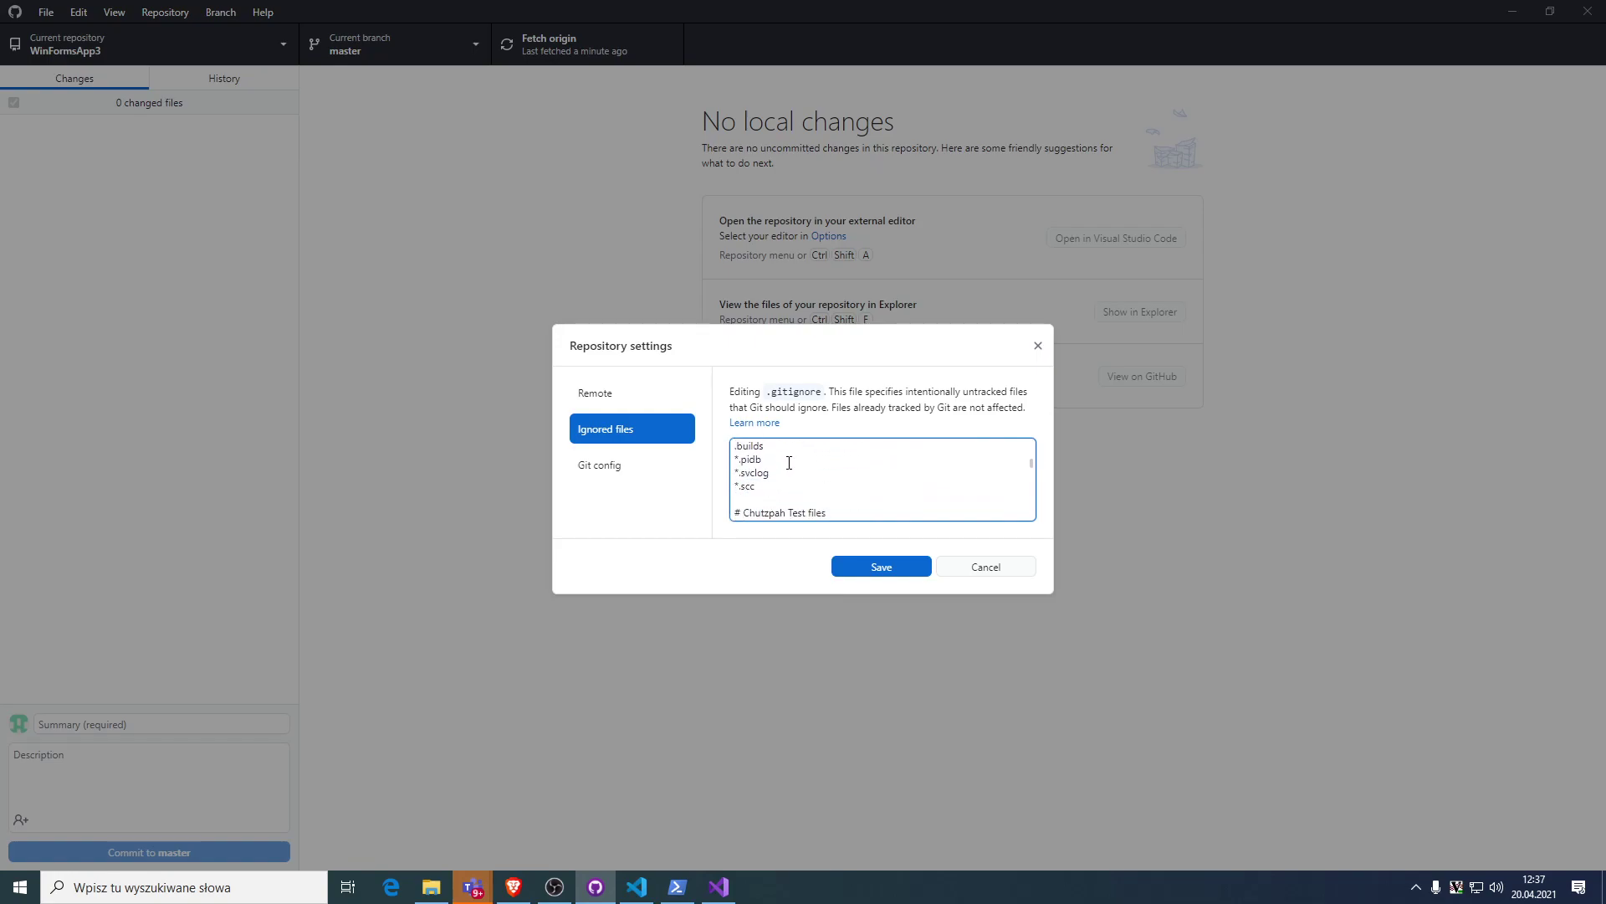
scroll(811, 470, "down", 8)
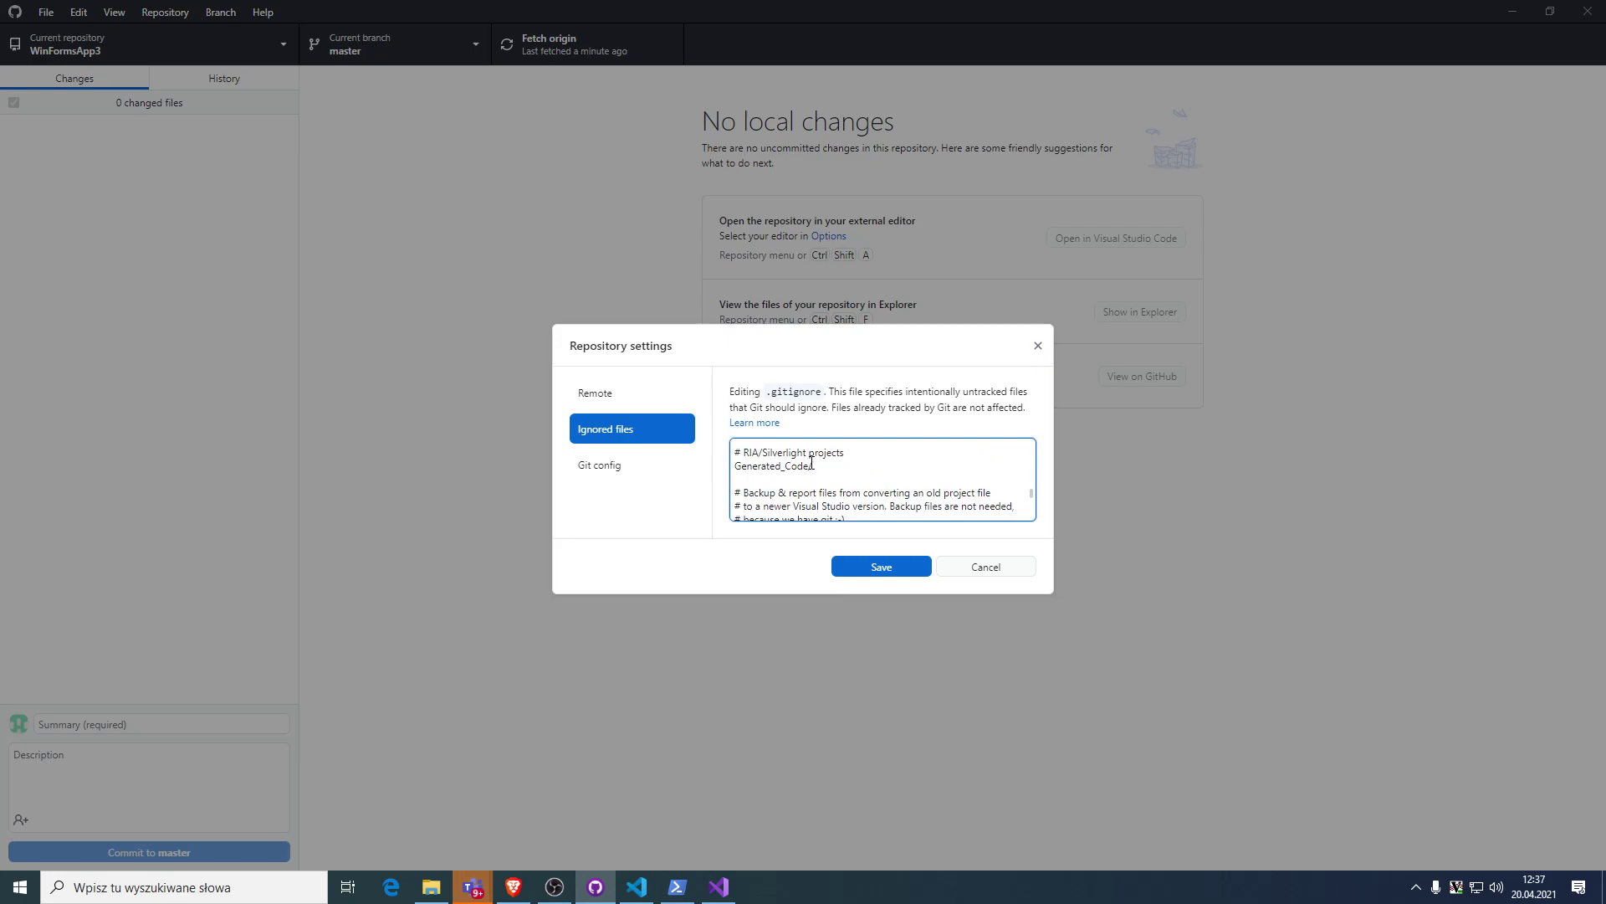
scroll(862, 485, "down", 2)
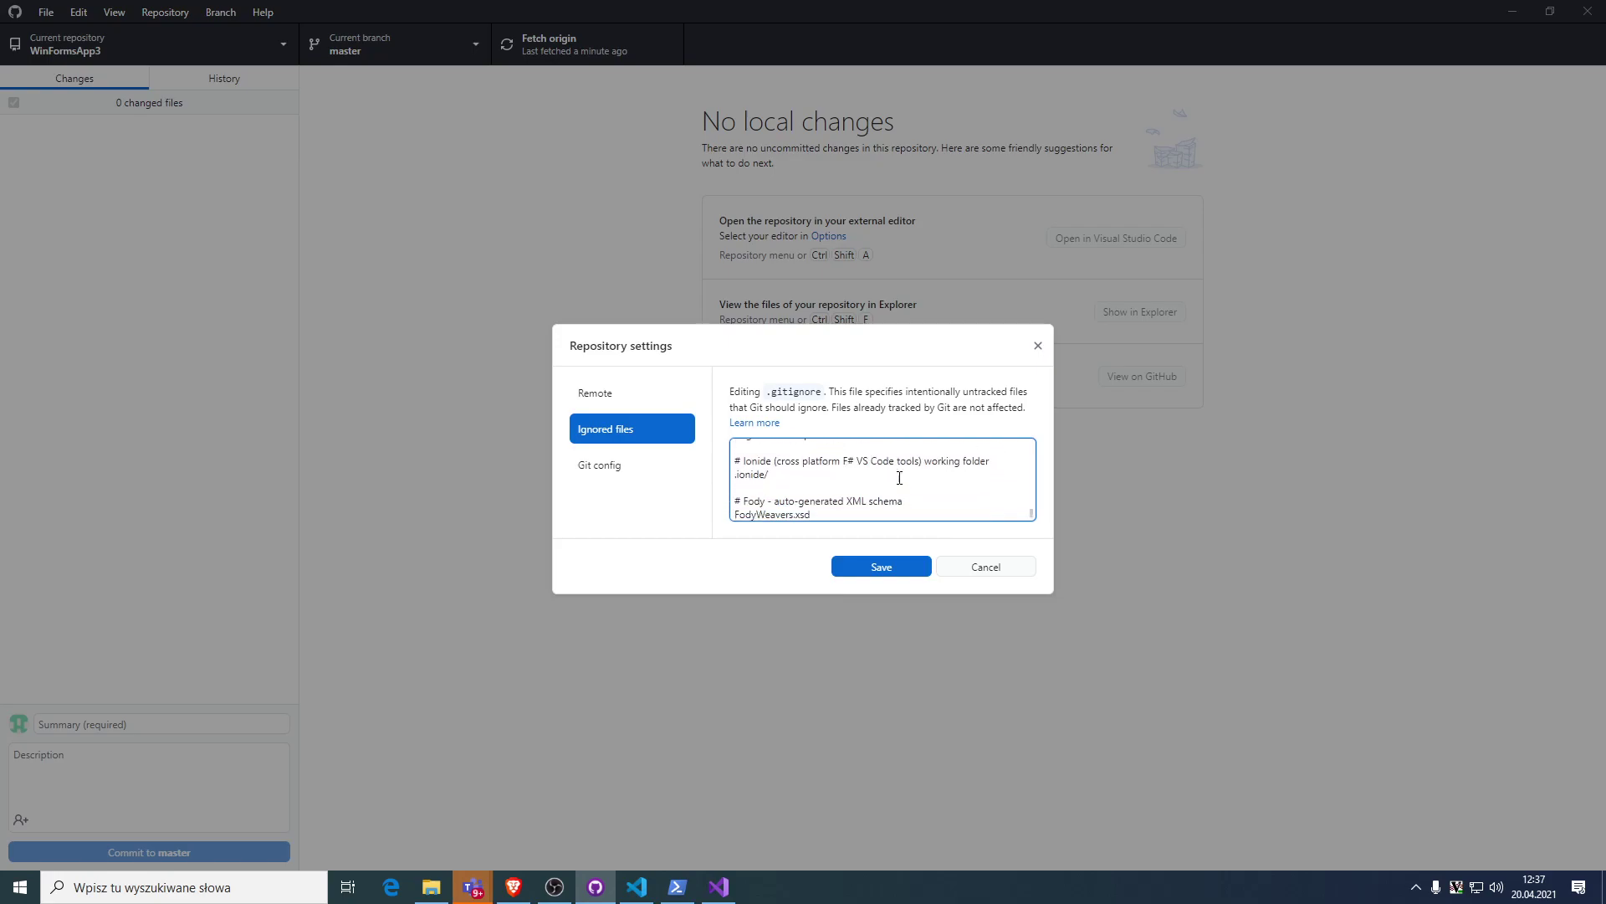
left_click(977, 575)
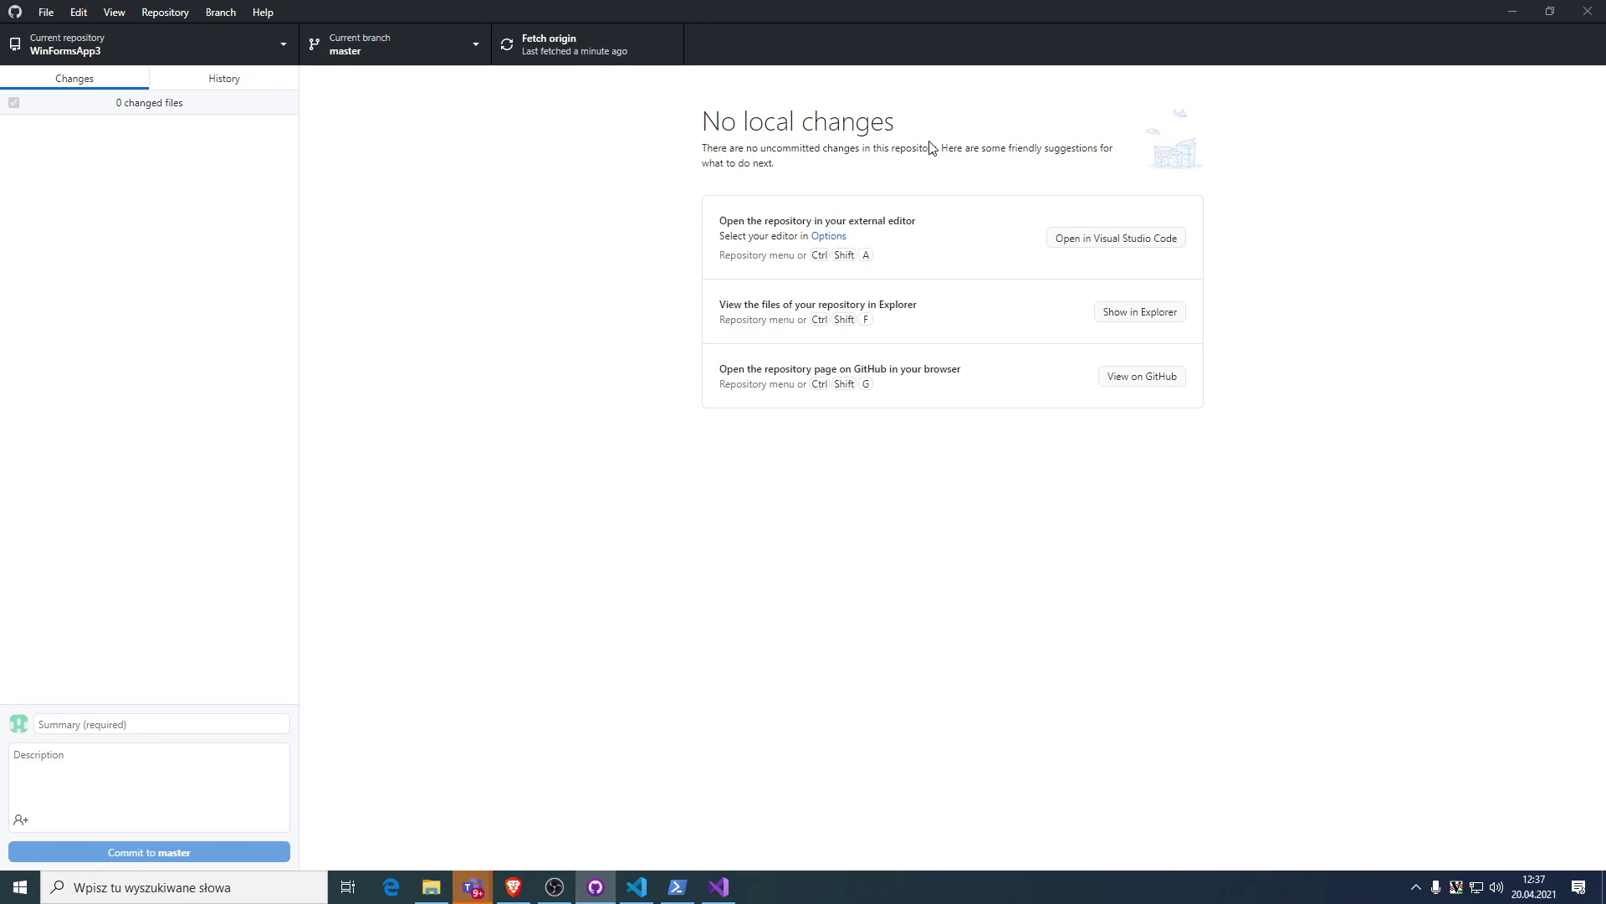
Close GitHub Desktop and Visual Studio 2019.
left_click(1587, 11)
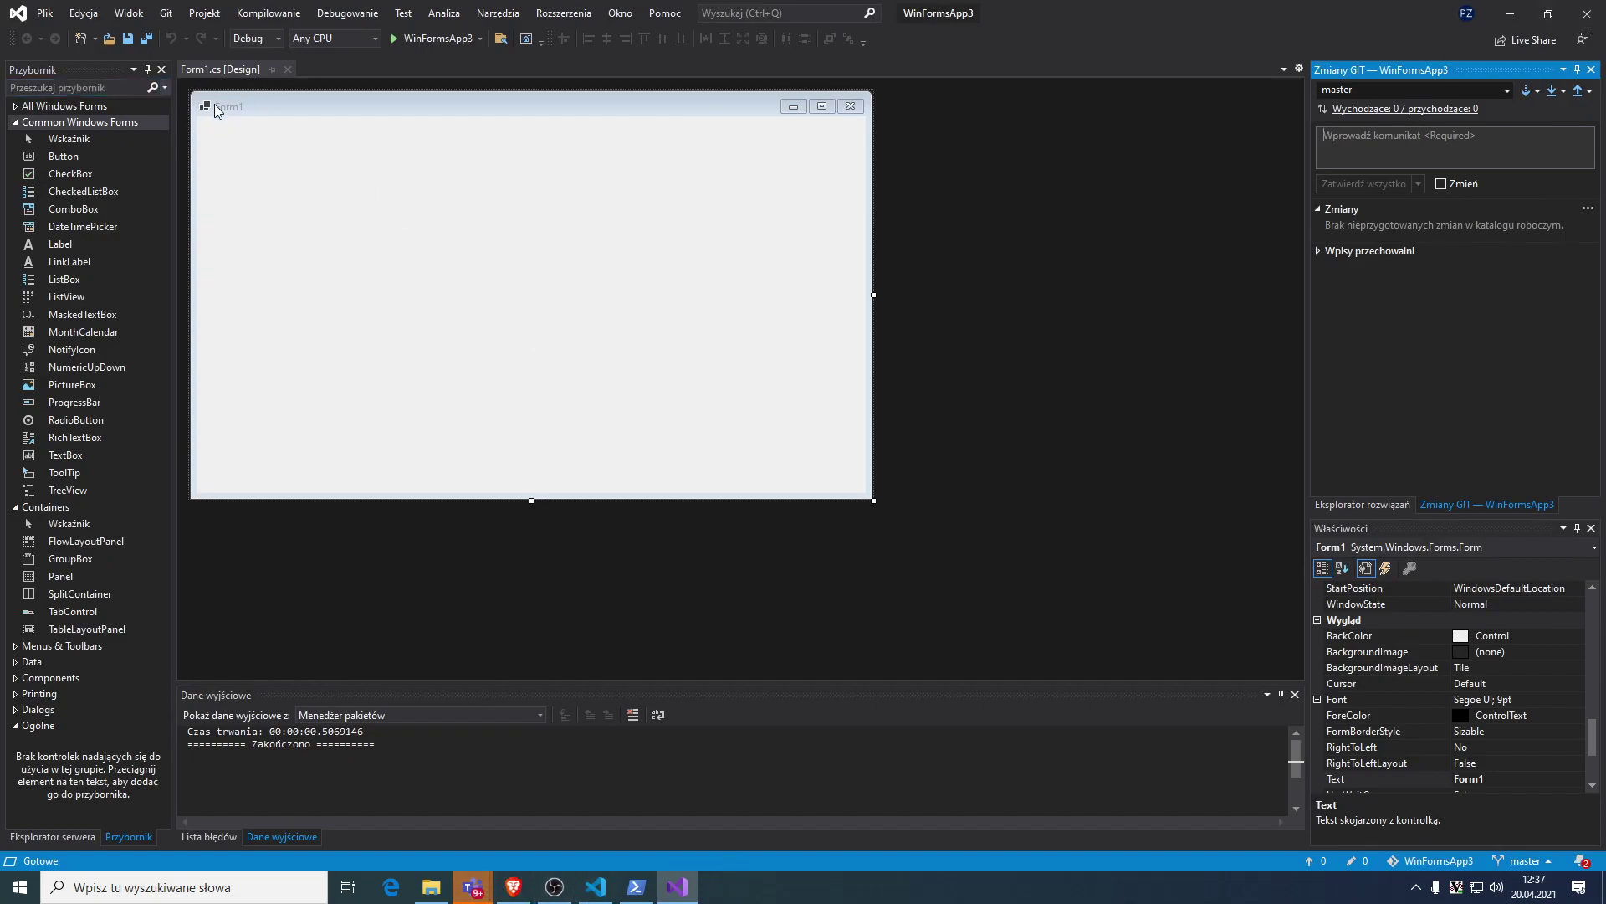
left_click(1587, 11)
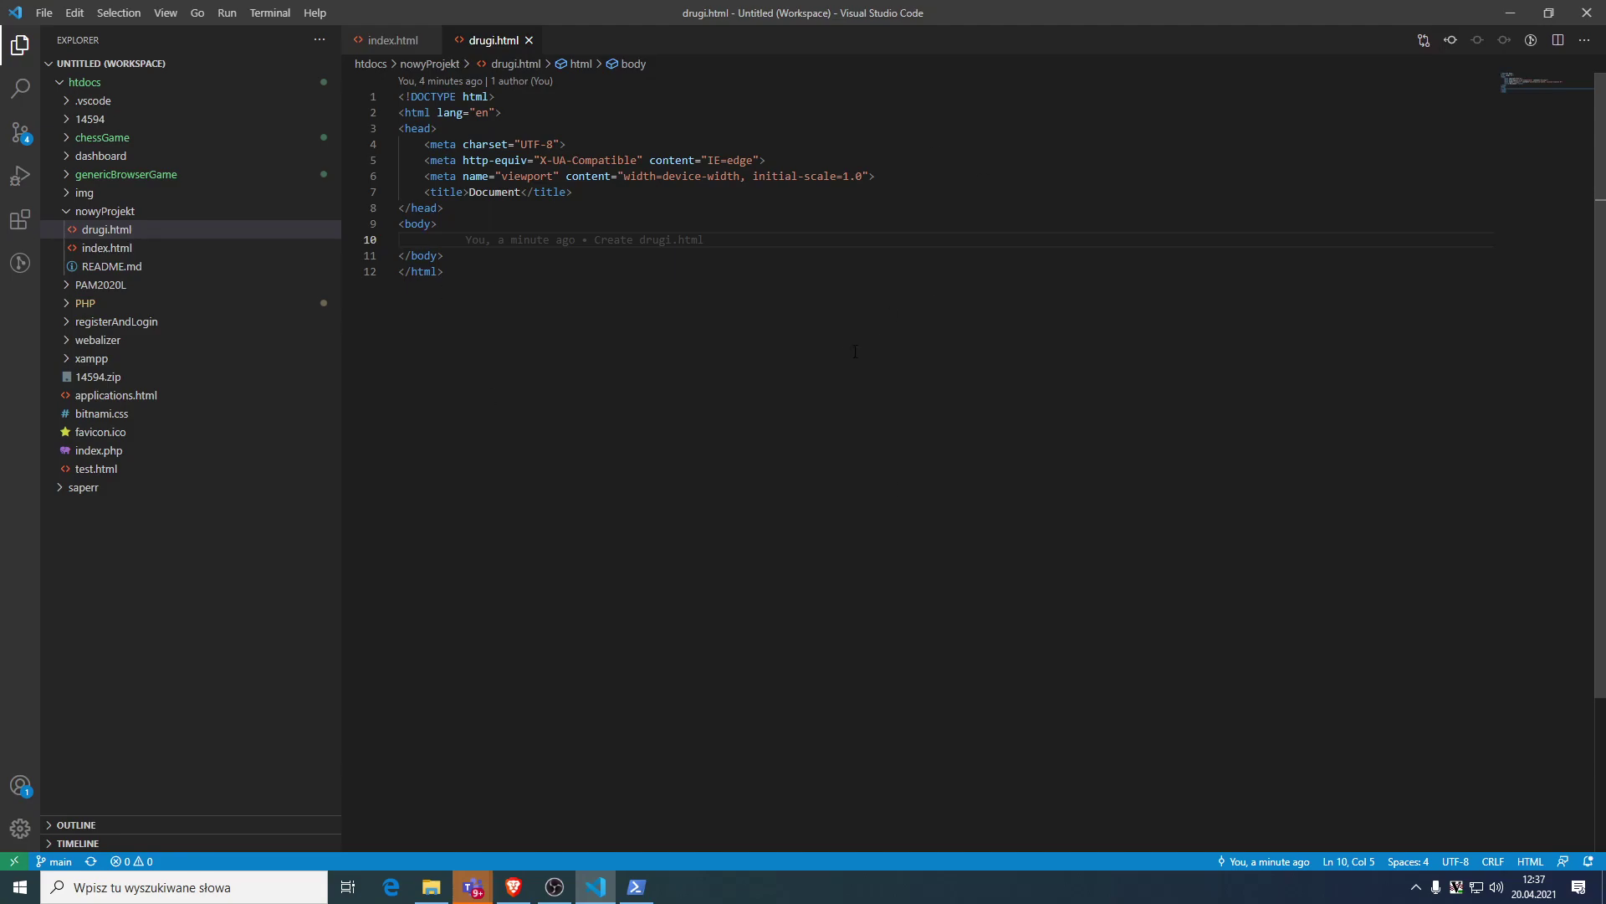
Disable the GitLens extension and reload the editor so the change takes effect.
left_click(33, 228)
left_click(236, 124)
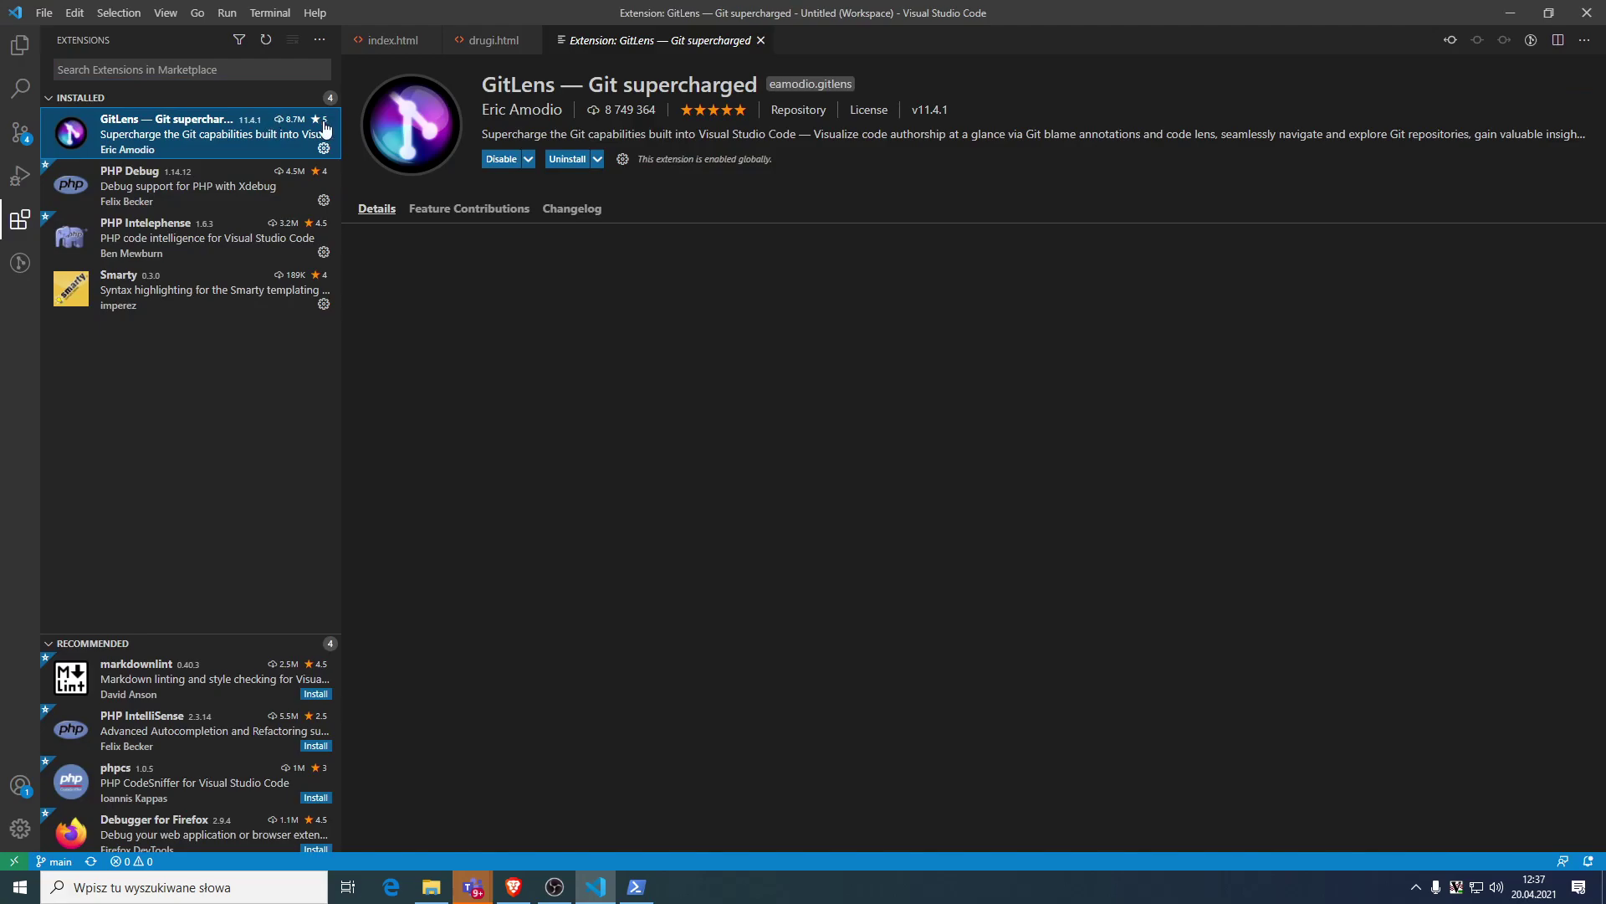
left_click(496, 159)
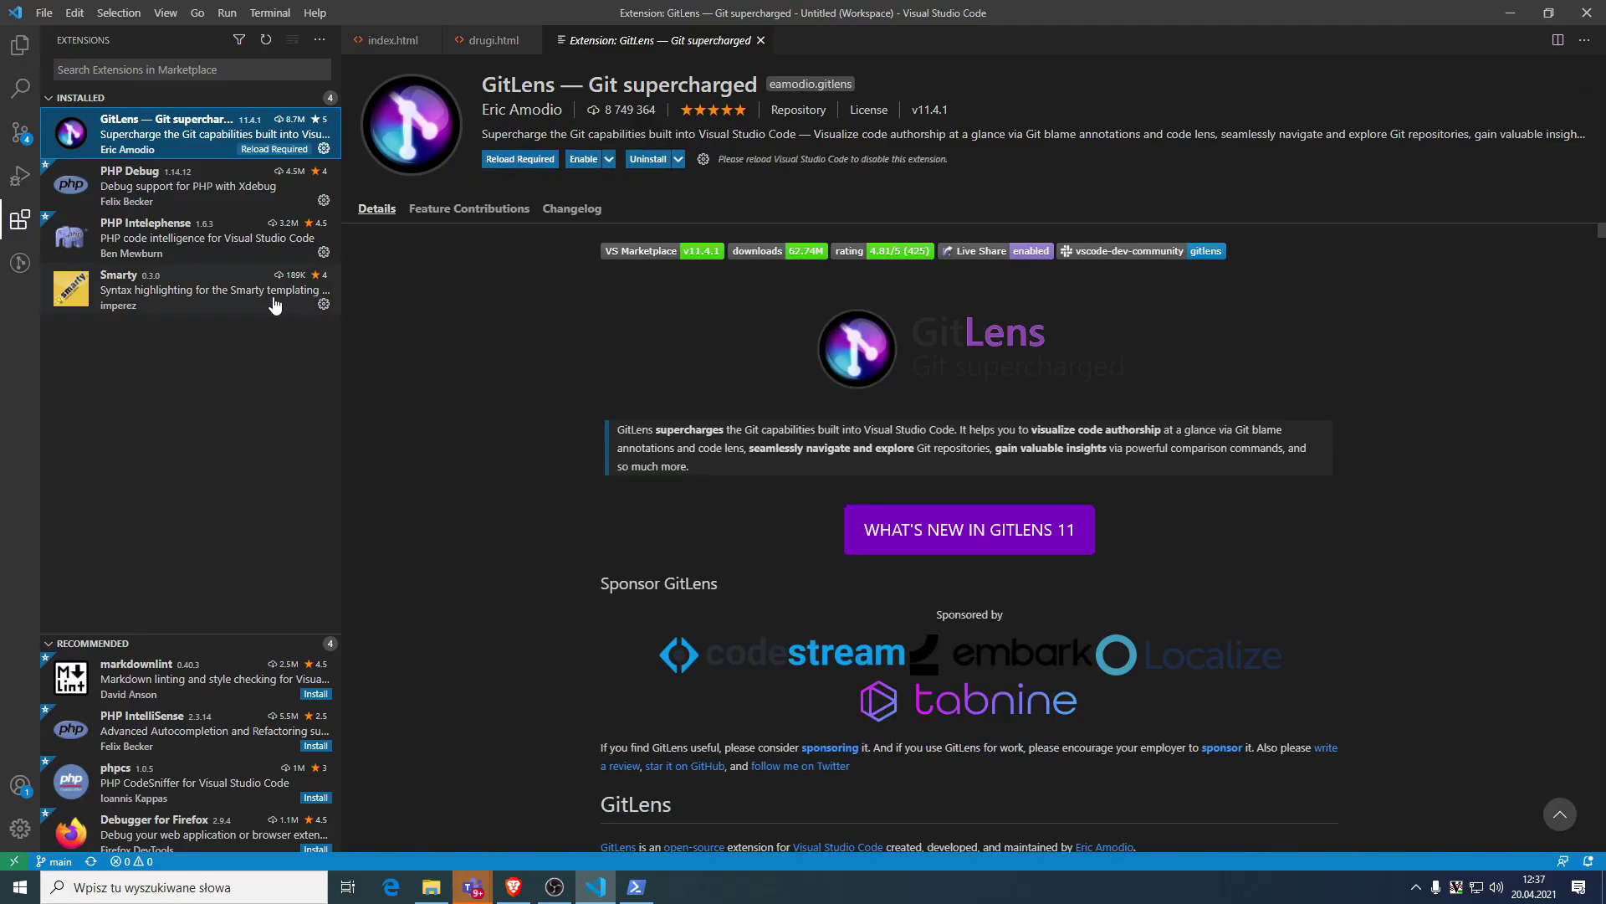
left_click(519, 159)
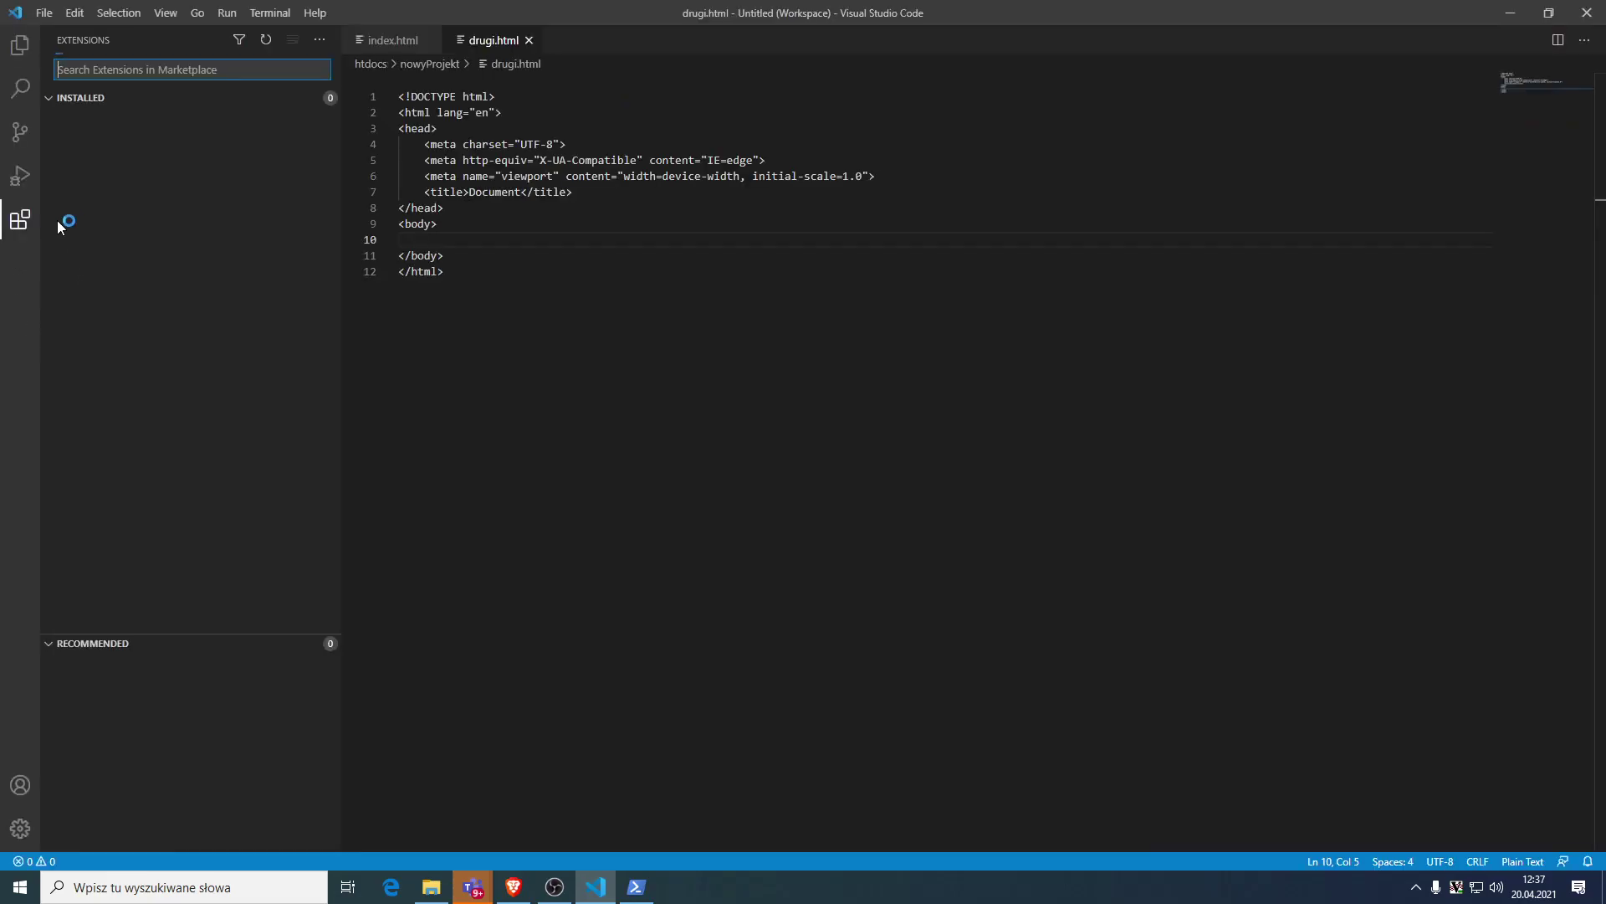
Look over the pending changes of the workspace repositories in Source Control, then return to the file explorer.
left_click(25, 133)
left_click(31, 134)
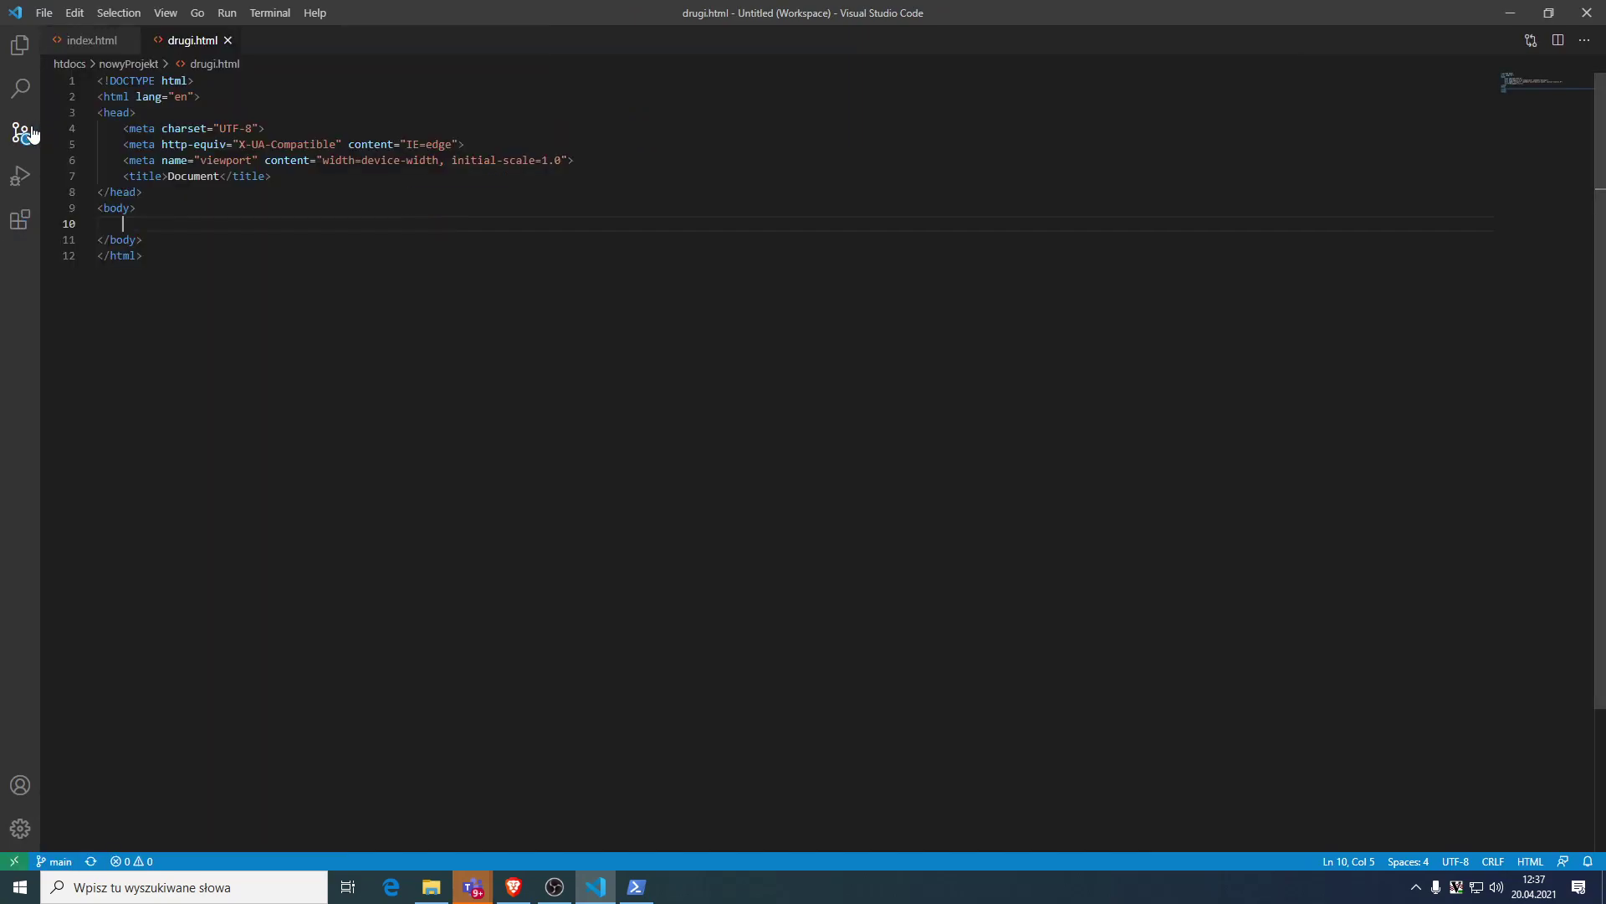
left_click(26, 134)
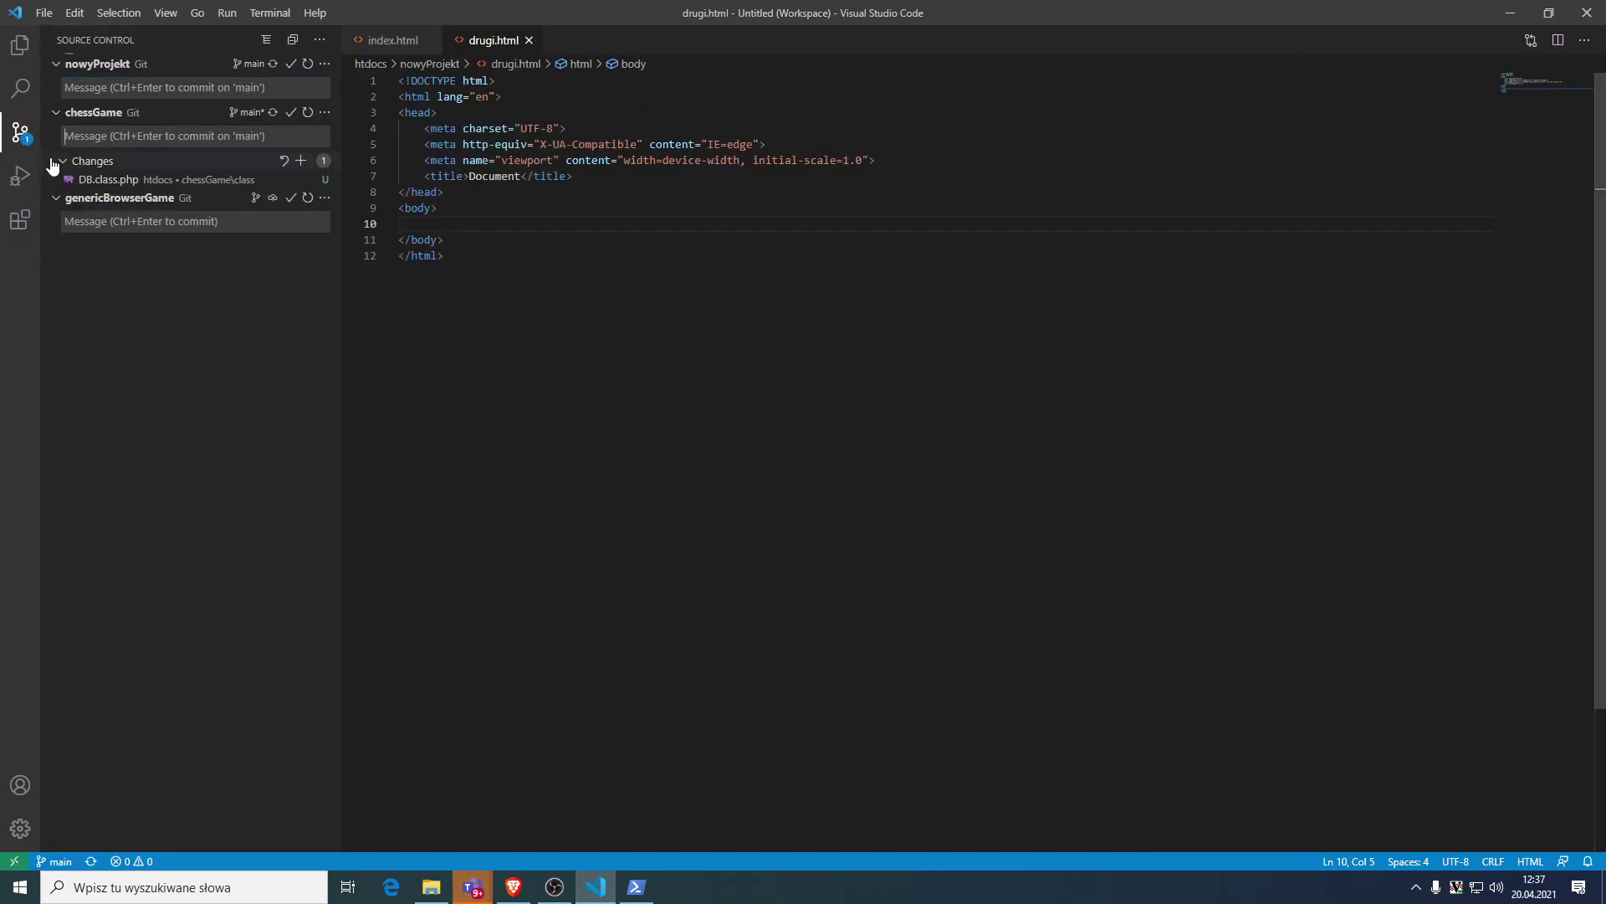
left_click(10, 141)
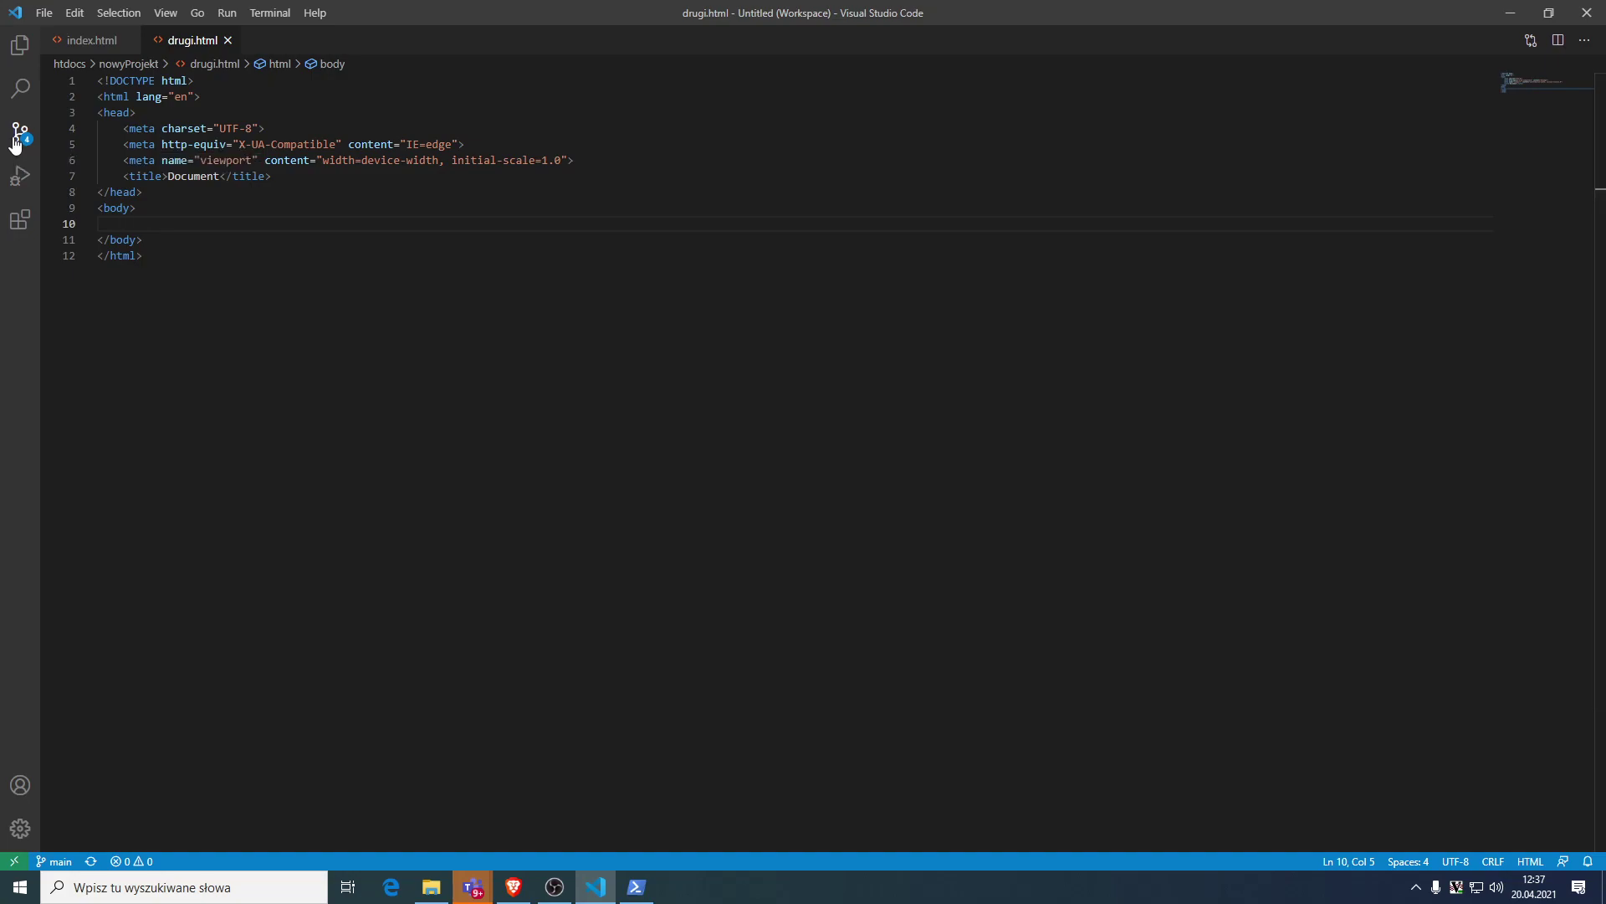
left_click(14, 143)
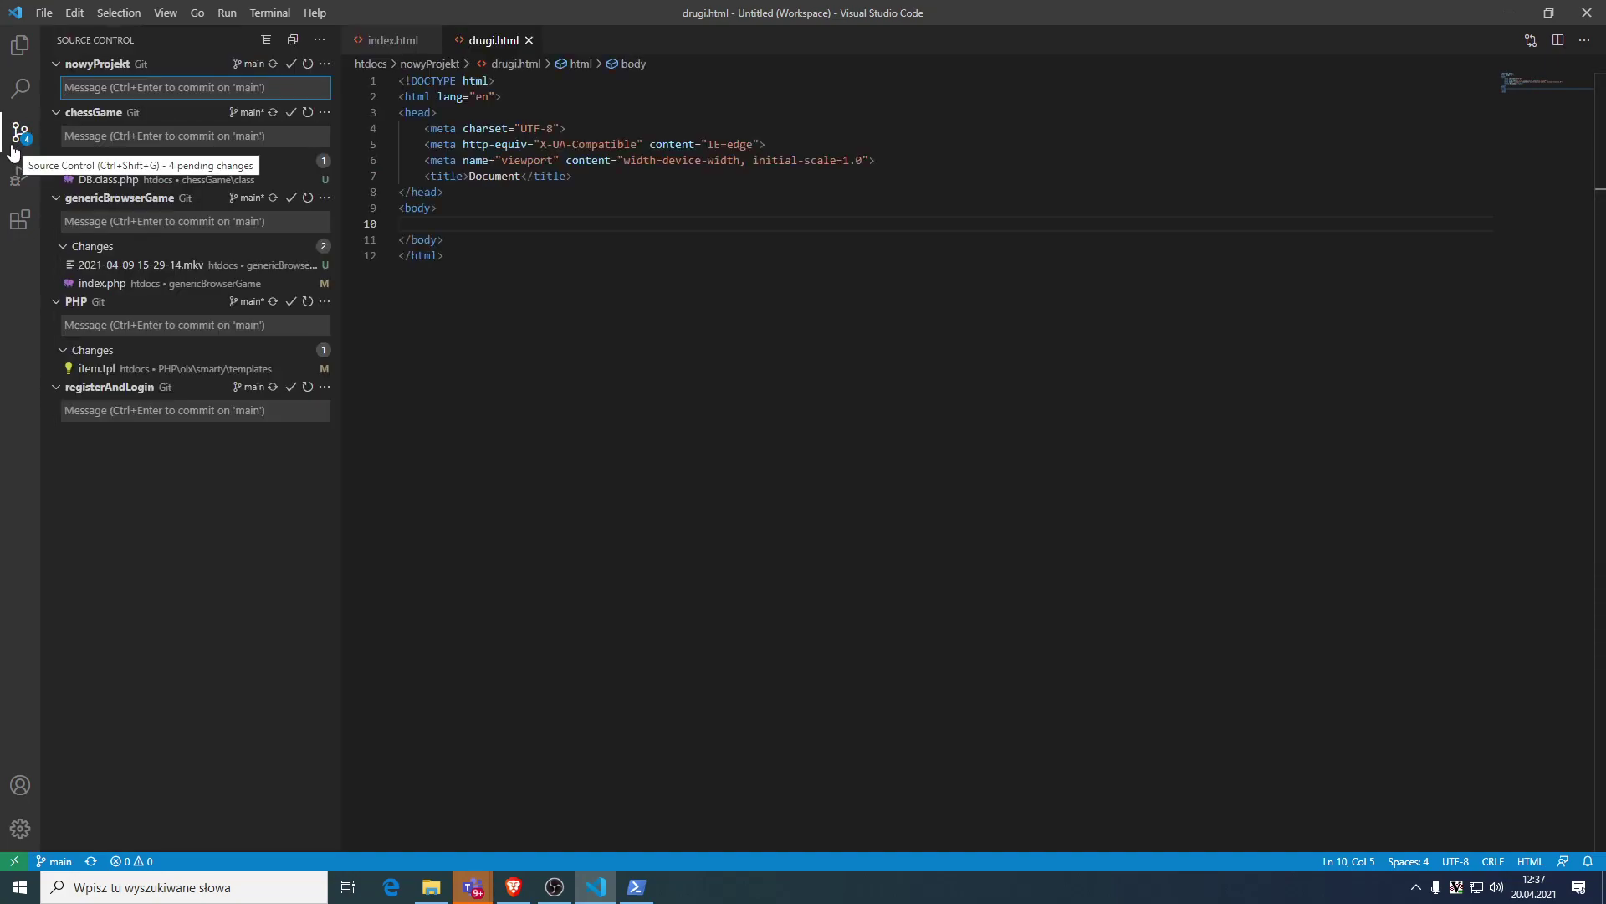
left_click(12, 147)
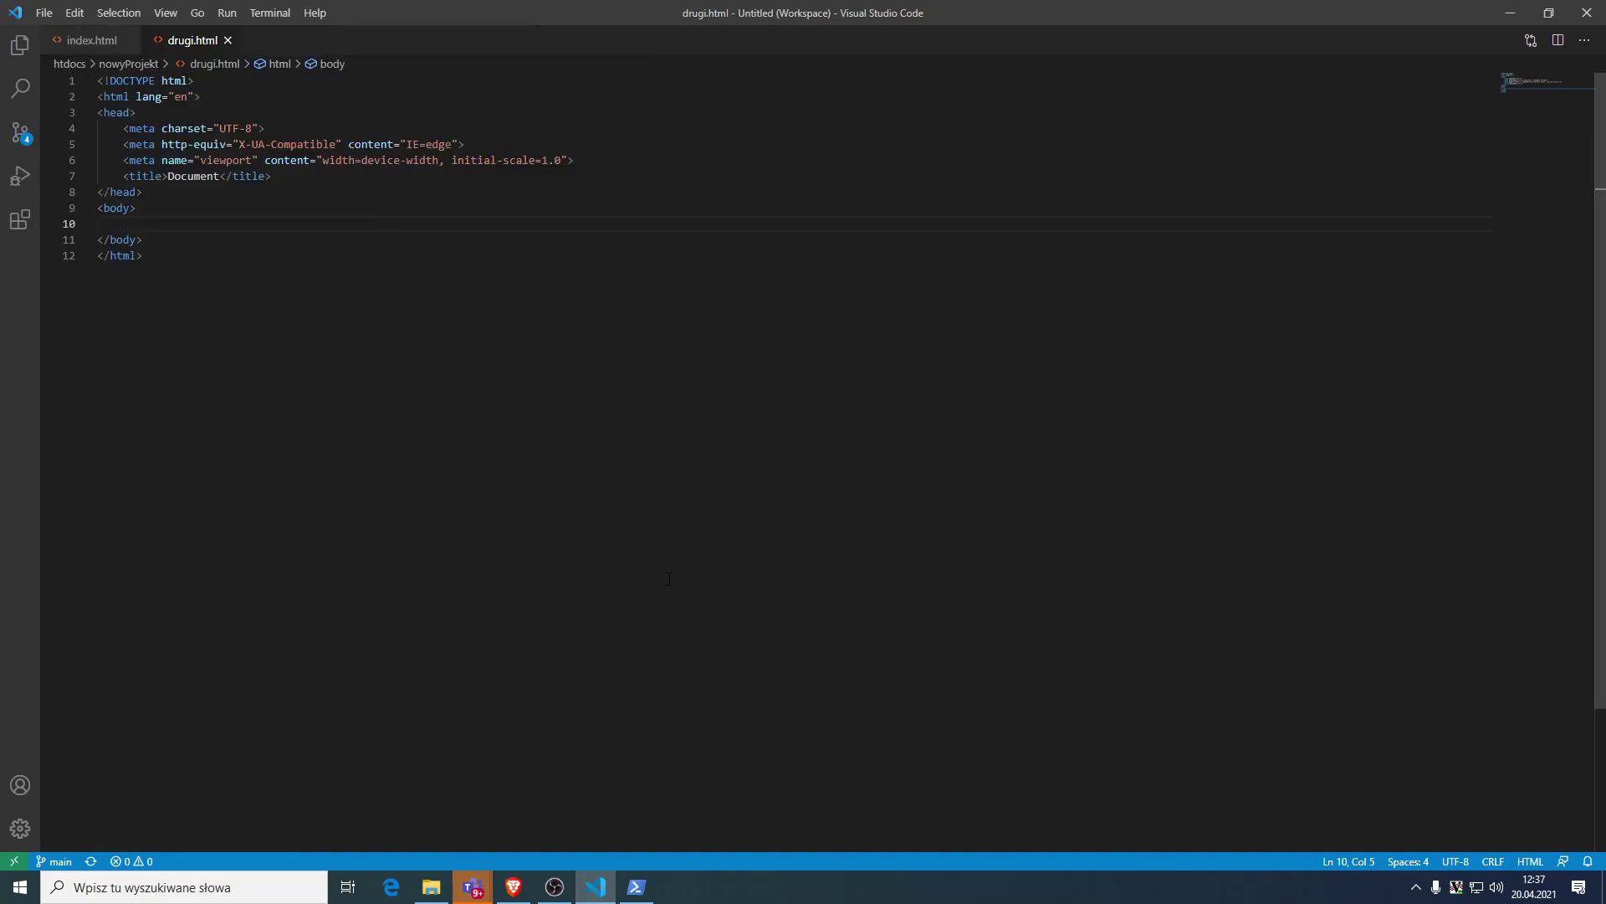
left_click(20, 44)
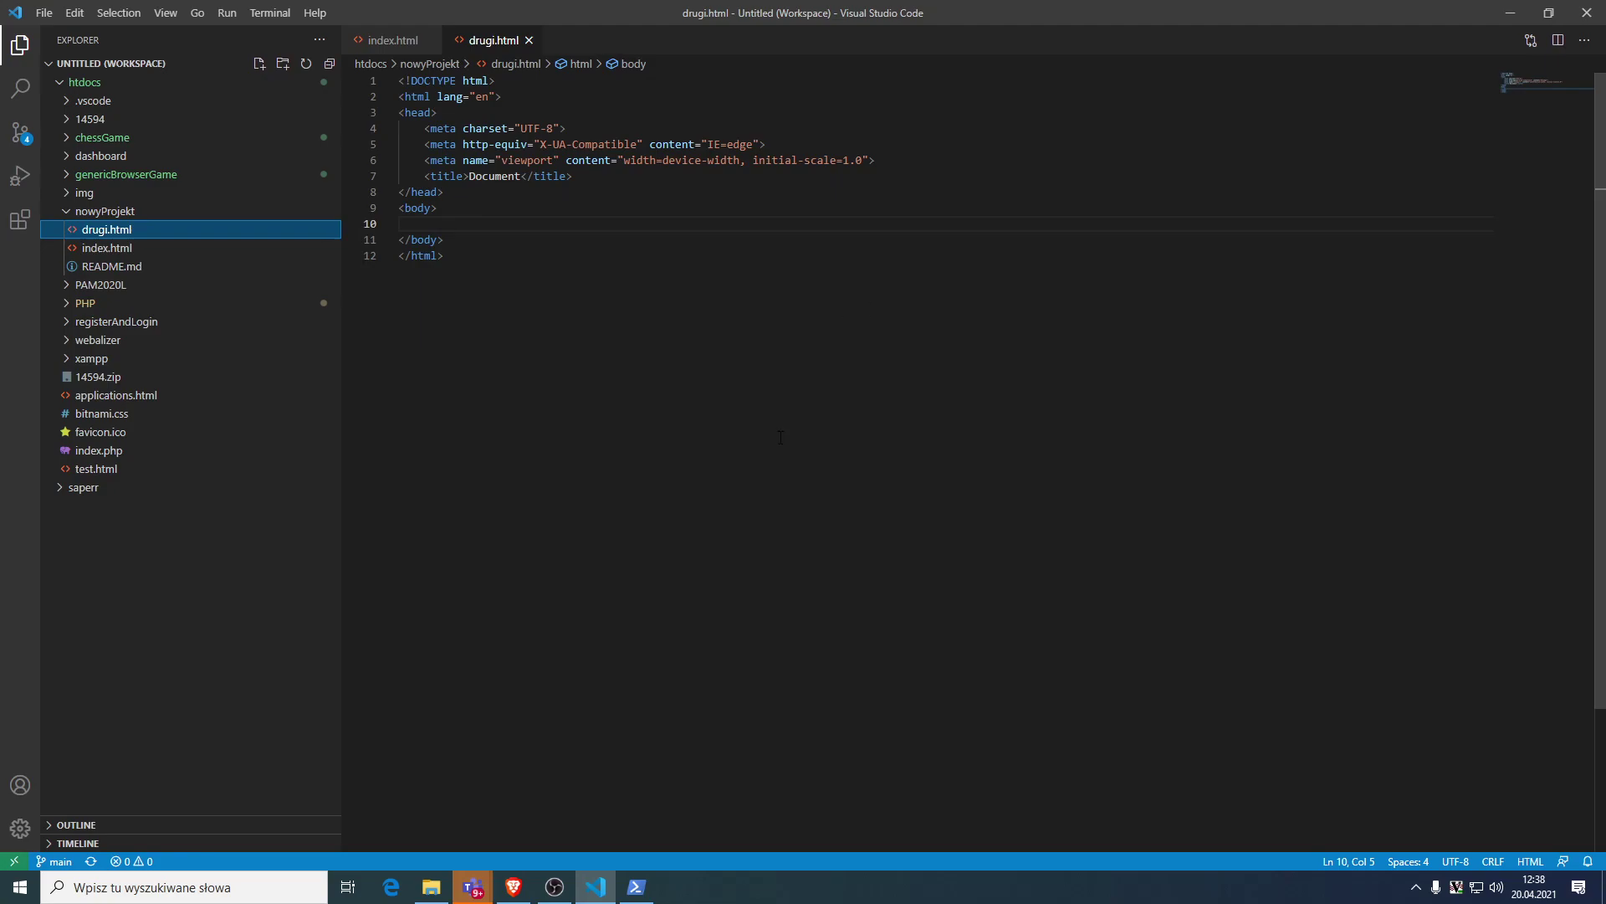
Find and launch GitHub Desktop.
key("super")
type("git")
key("Return")
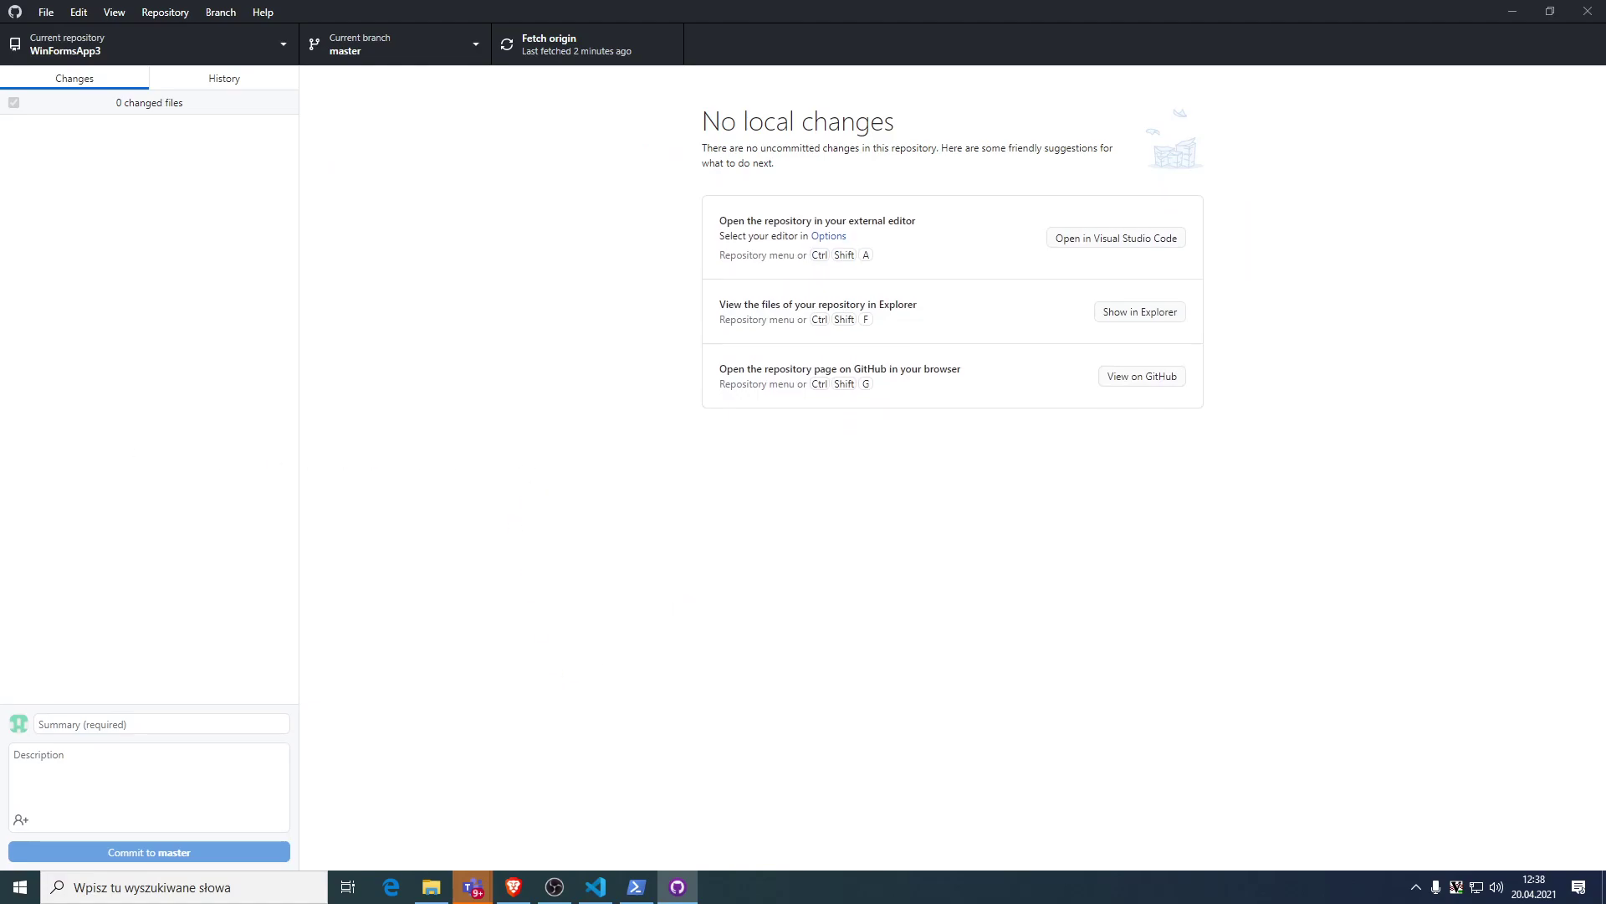
key("alt+Tab")
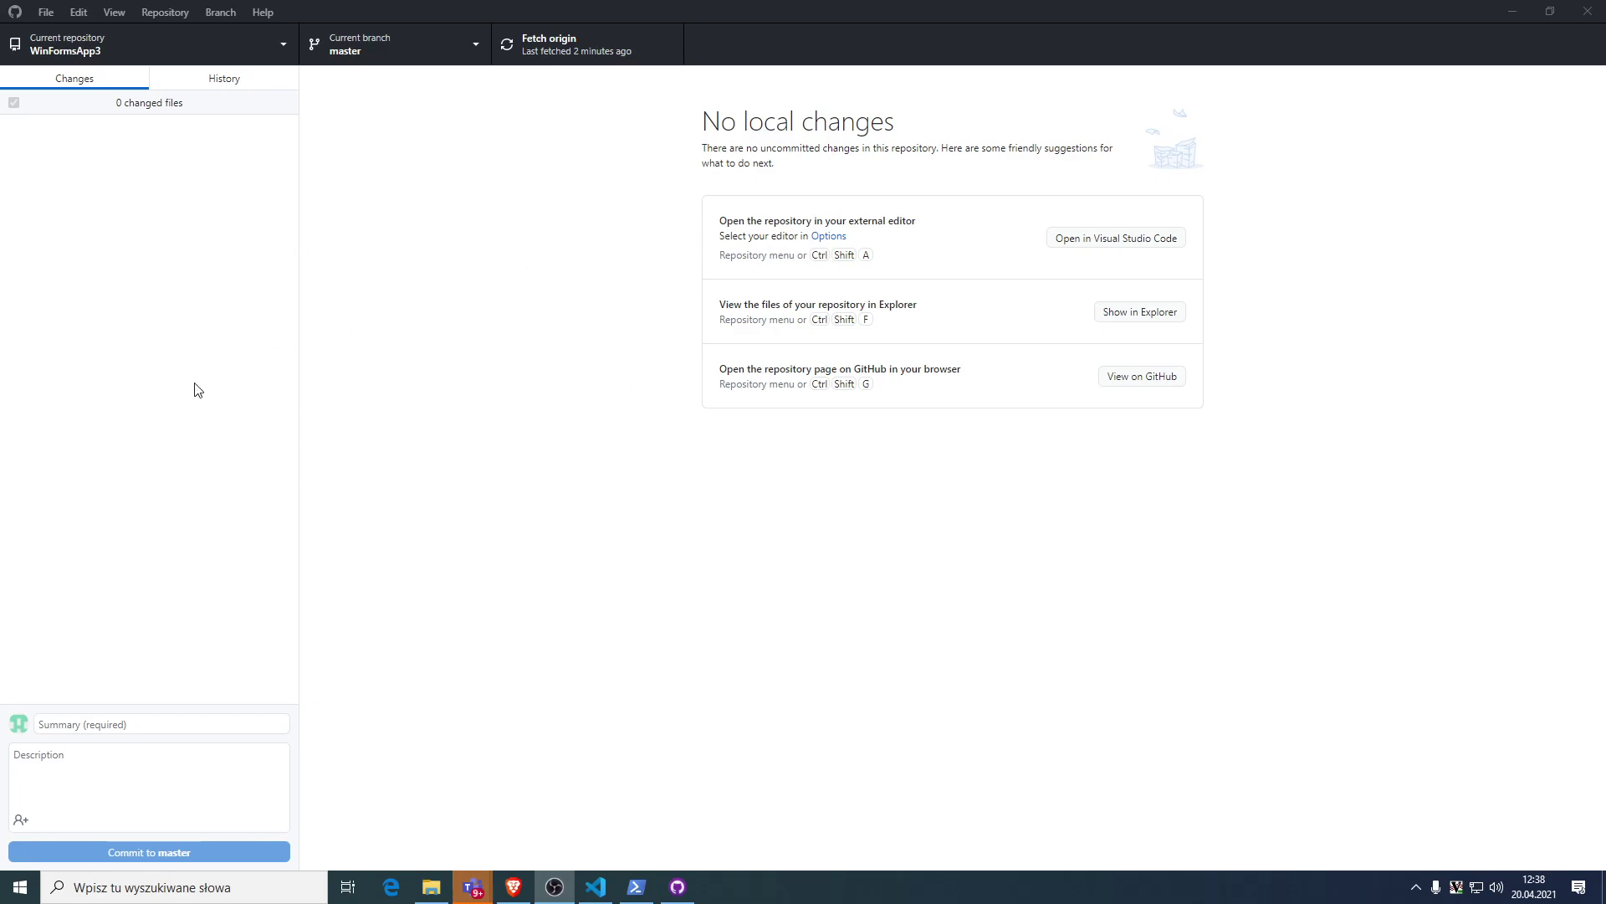
Switch to VS Code, insert an Emmet lorem placeholder paragraph in the body of drugi.html and save the file.
left_click(595, 887)
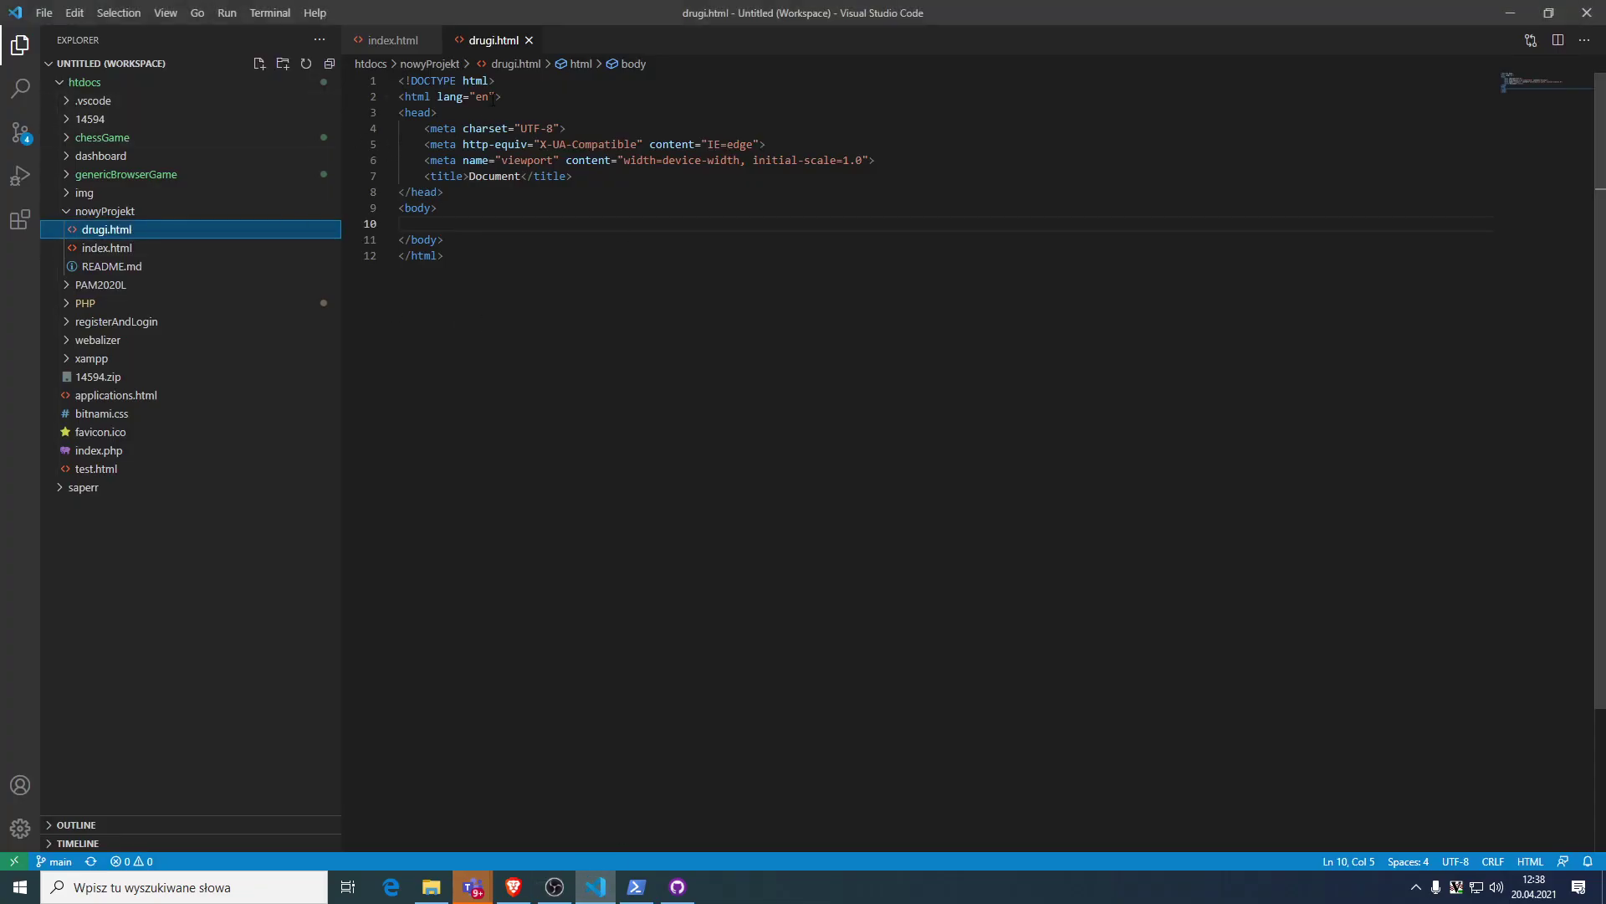
left_click(485, 219)
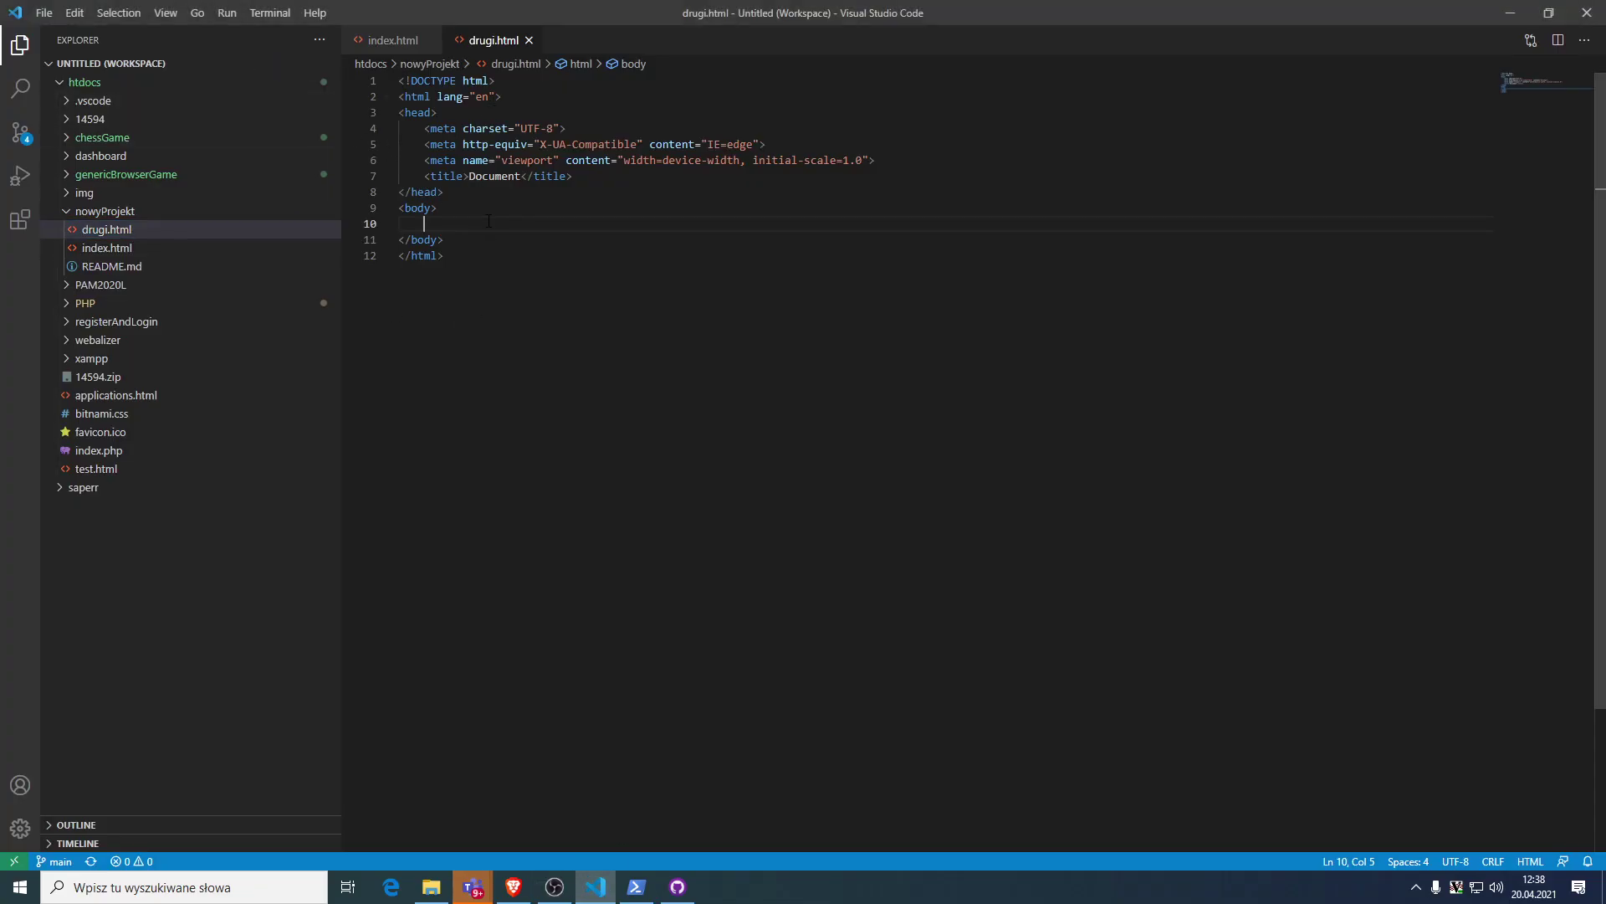
type("lore")
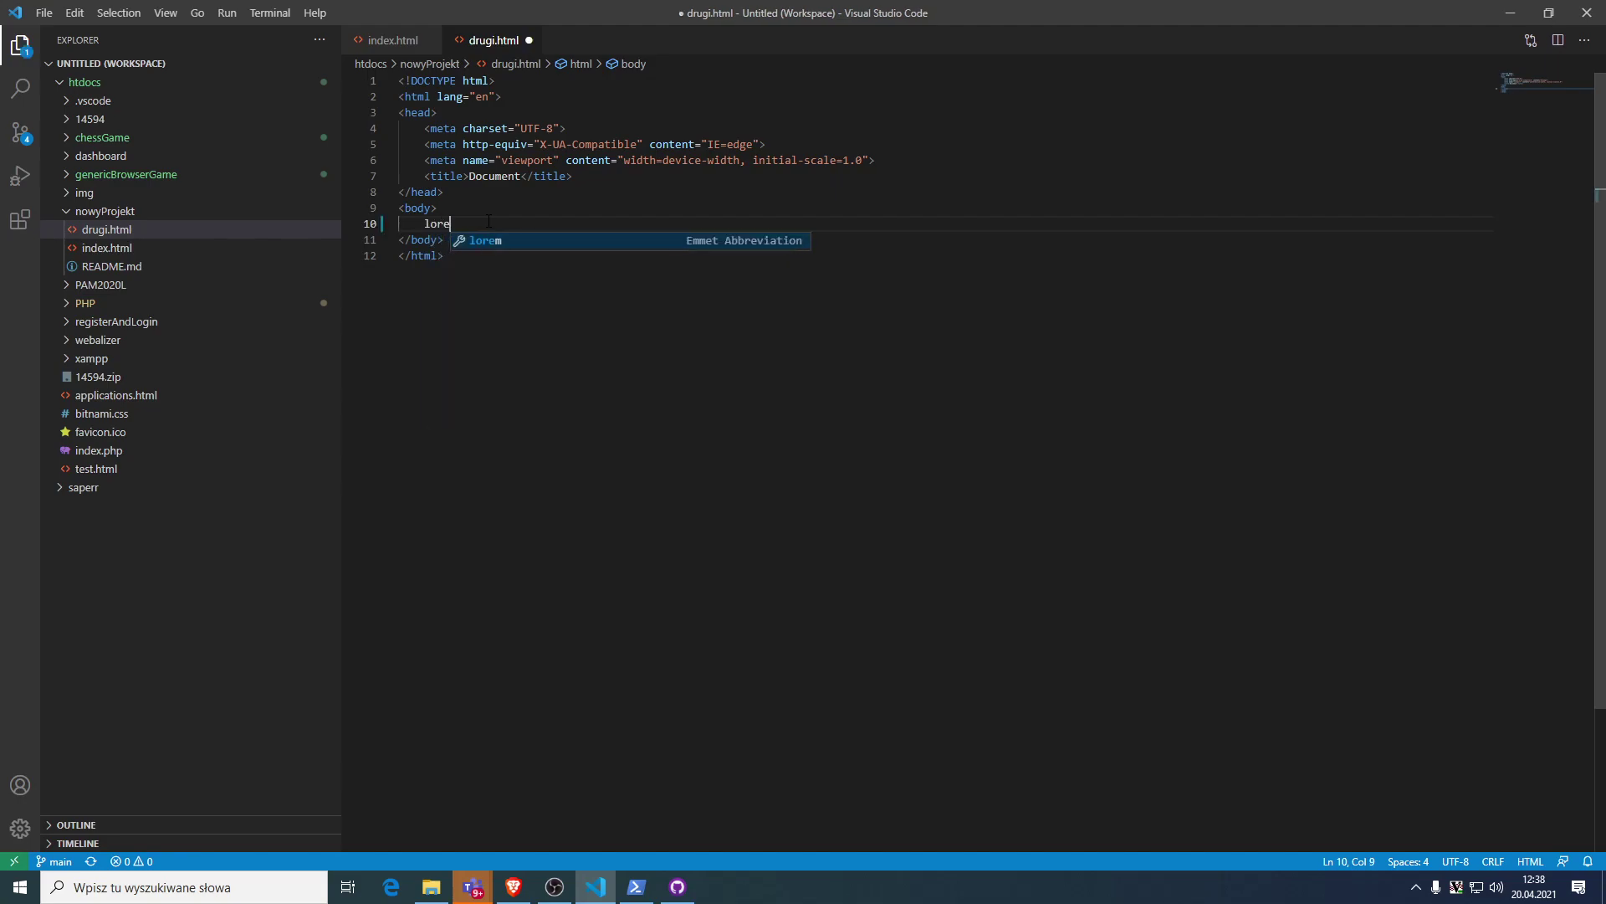
key("Tab")
key("ctrl+s")
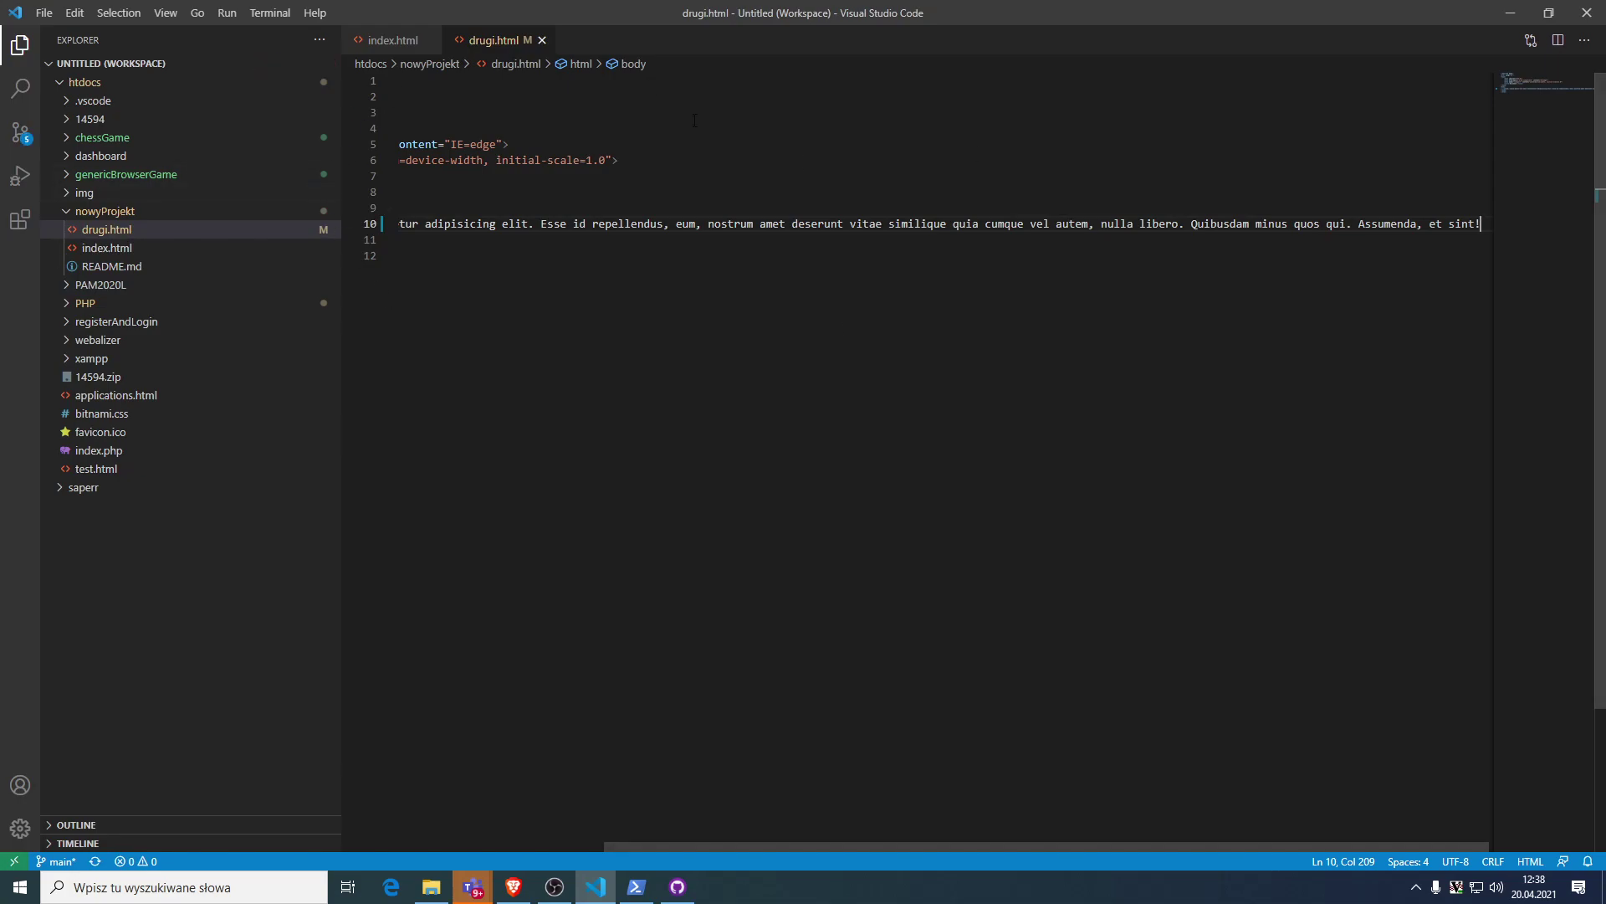
left_click_drag(760, 846, 552, 837)
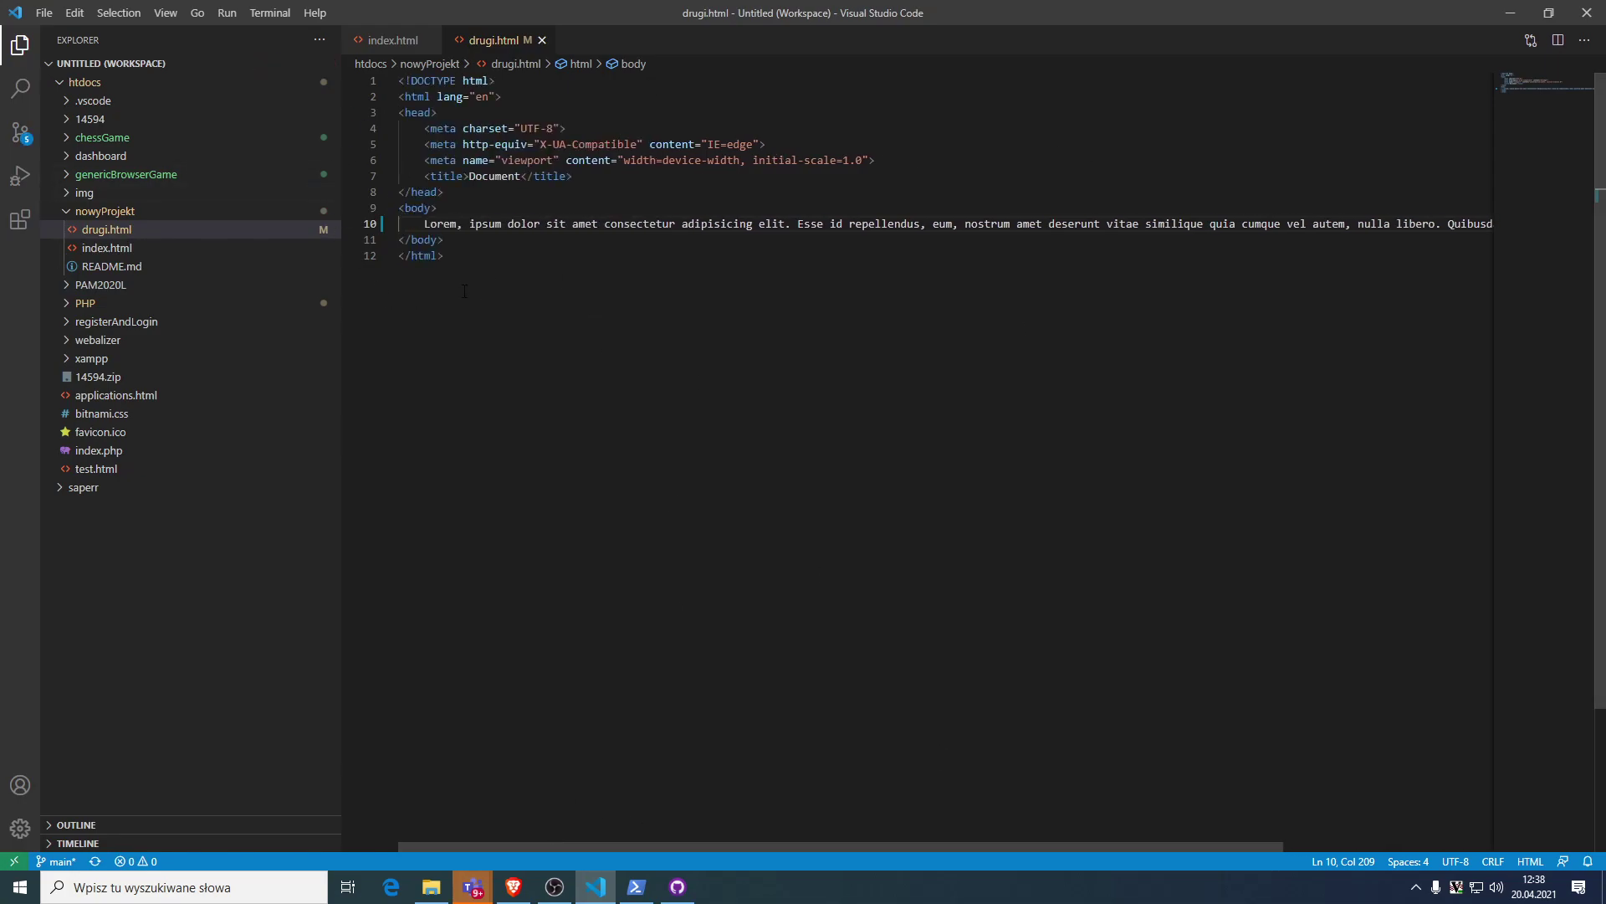
left_click_drag(425, 224, 508, 211)
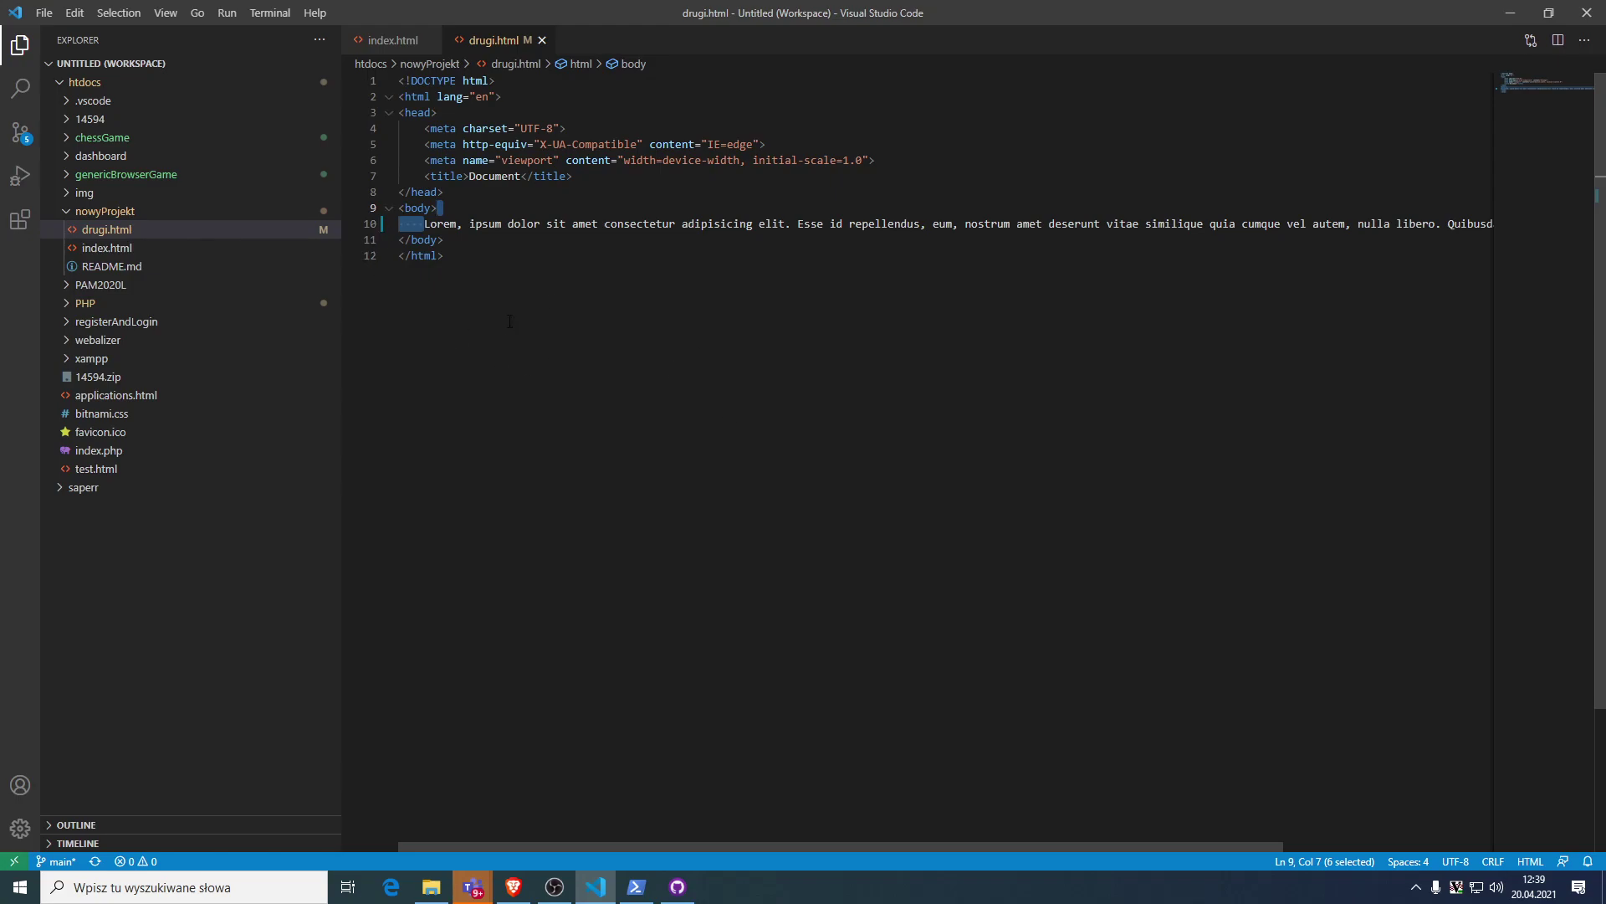
Commit the drugi.html change in nowyProjekt with the message "lorem" and sync the main branch with GitHub.
left_click(20, 132)
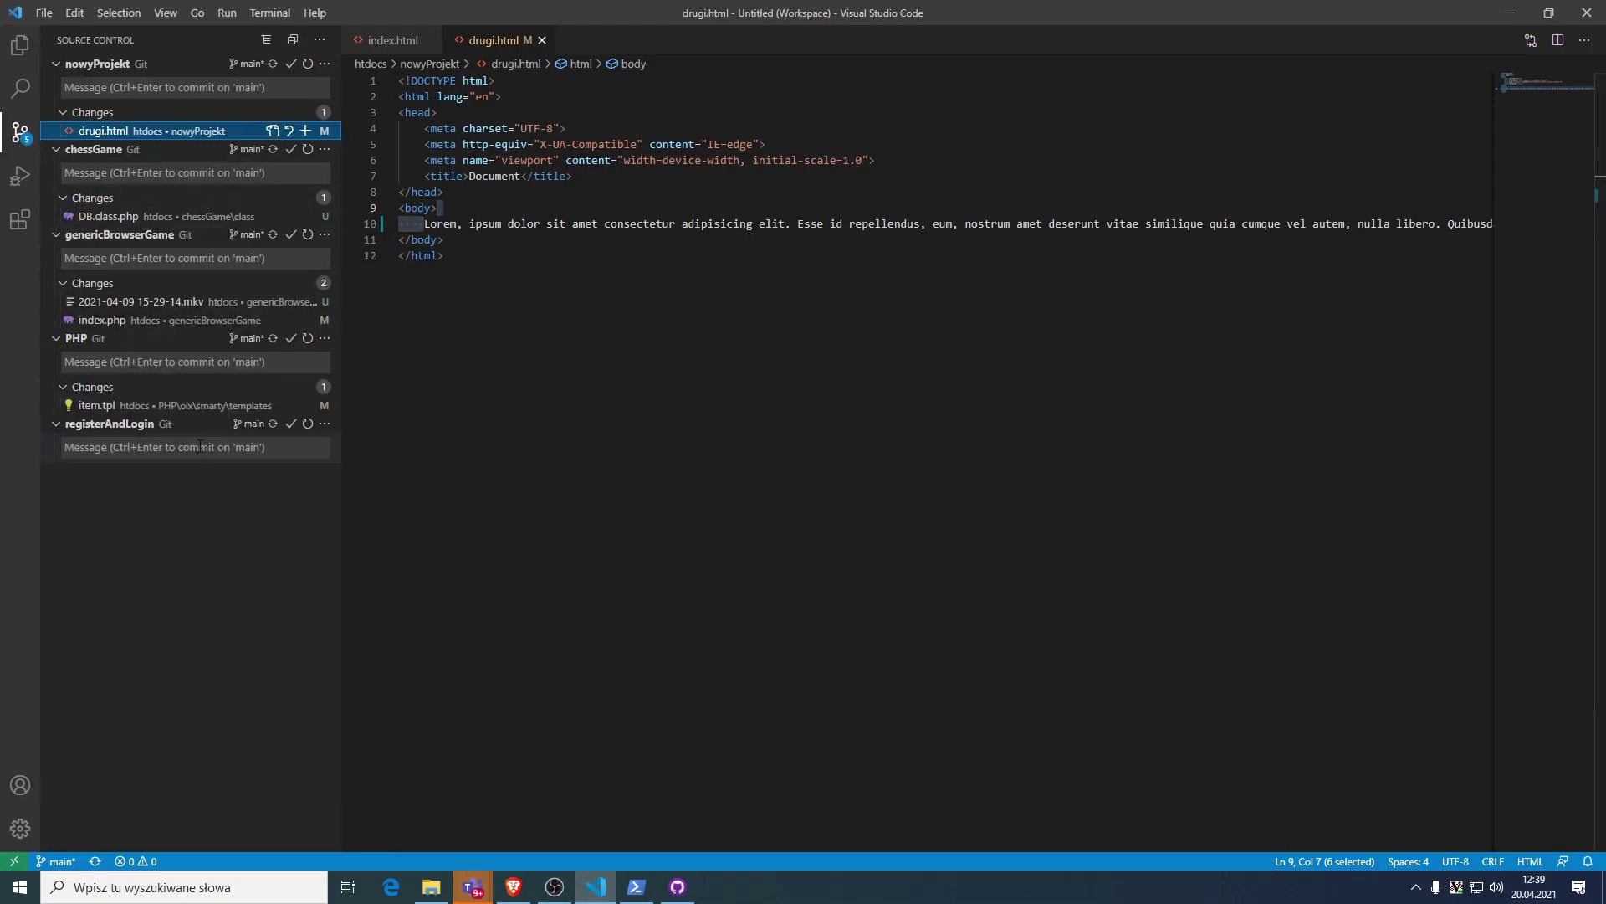
left_click(147, 87)
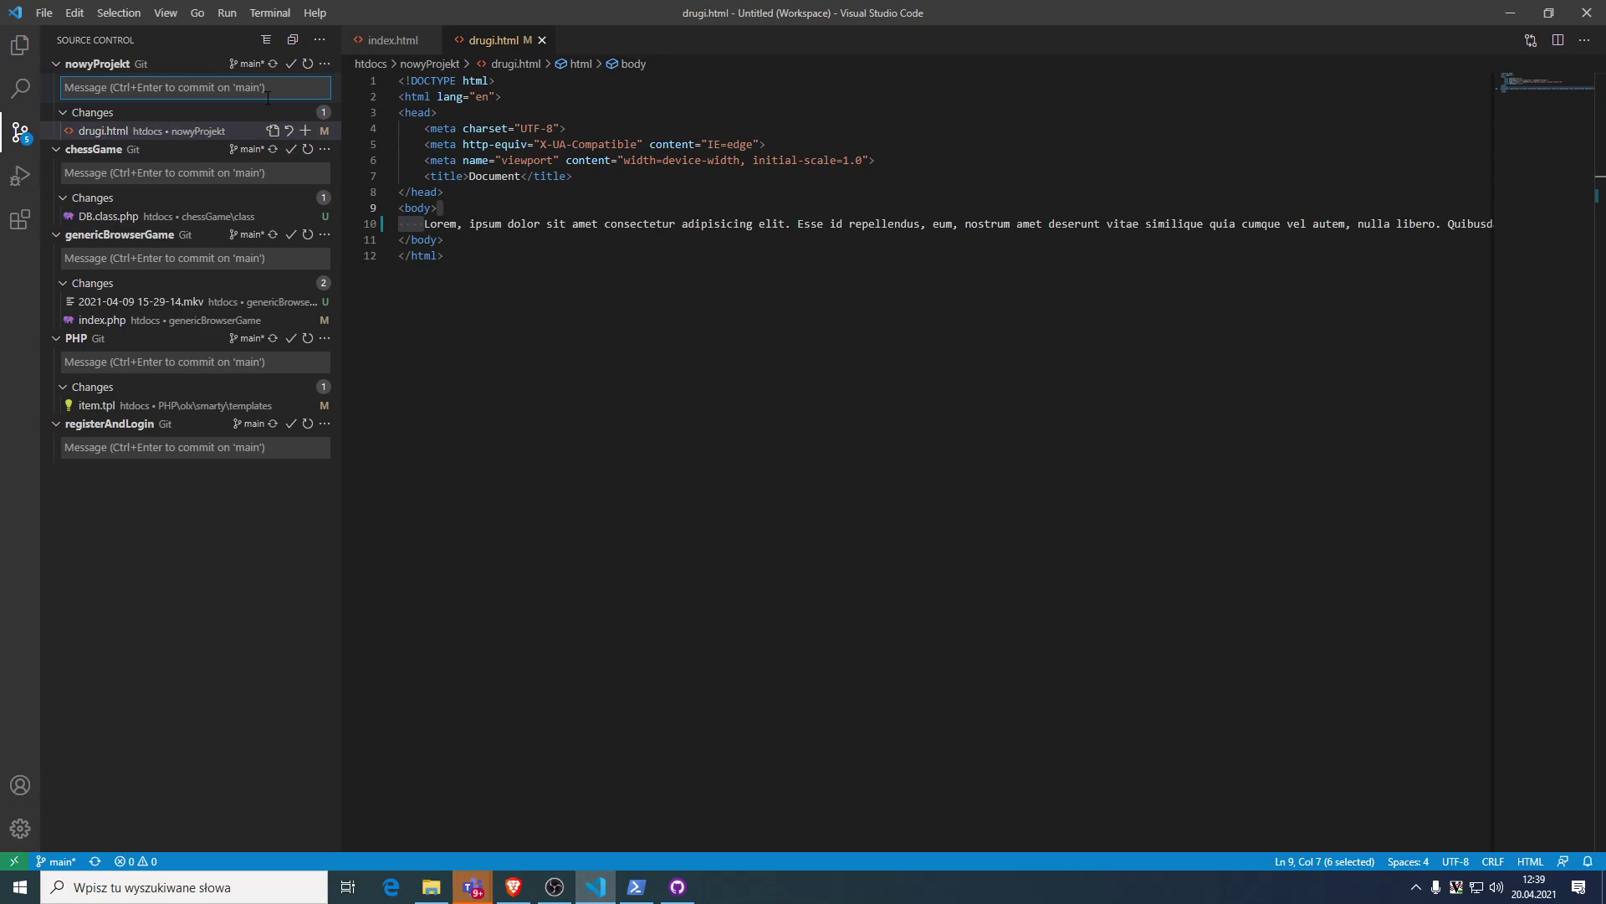
type("lorem")
left_click(290, 63)
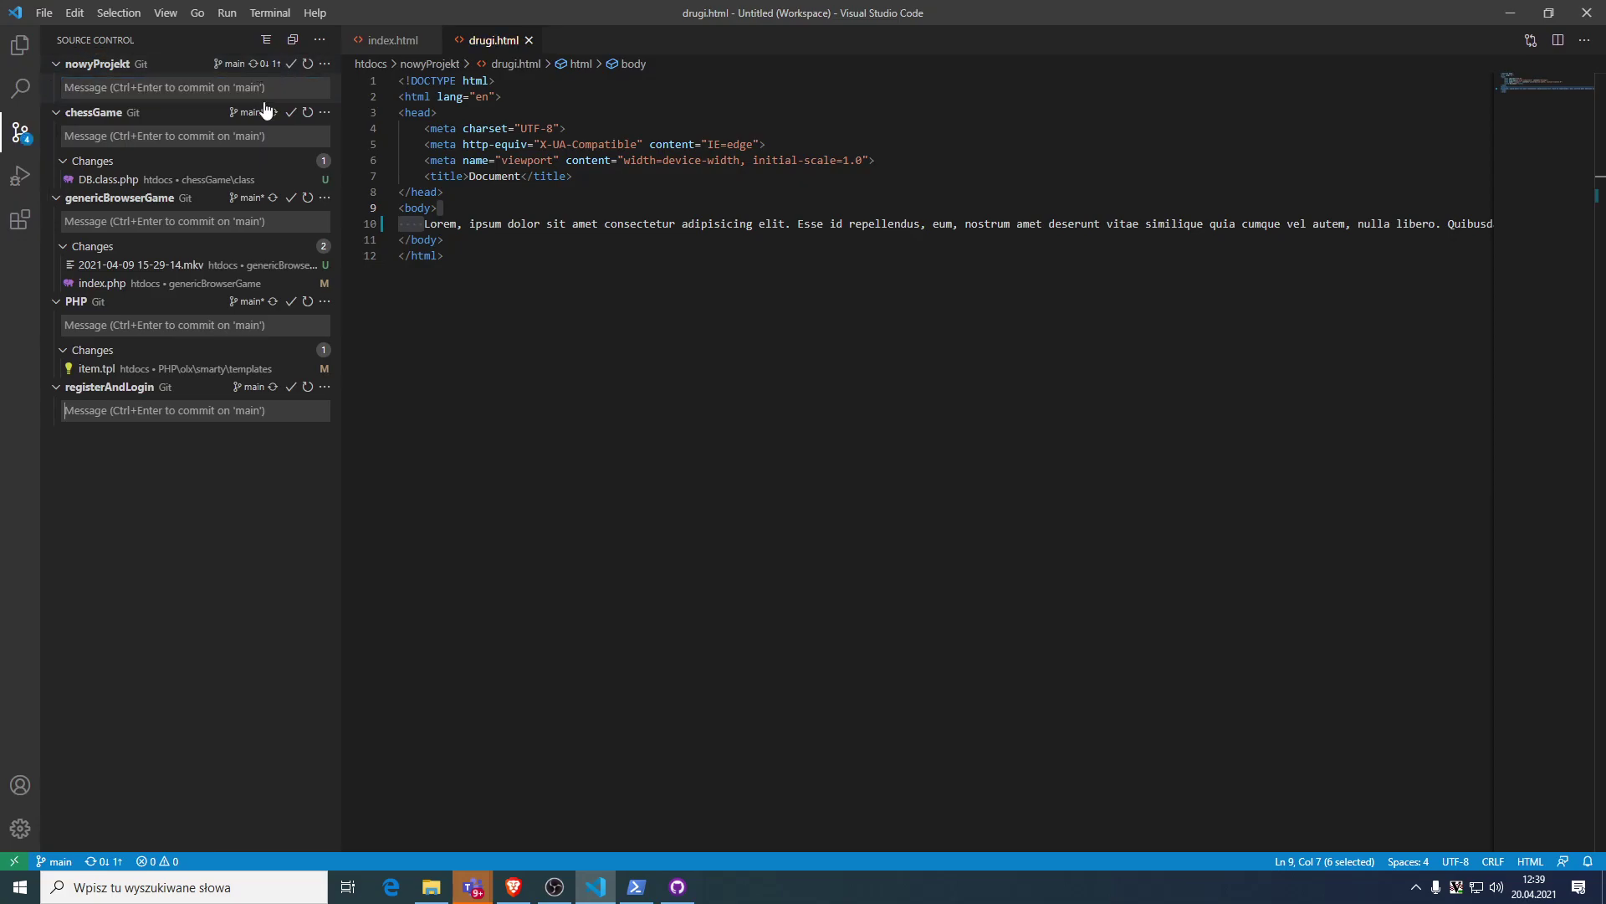
left_click(269, 64)
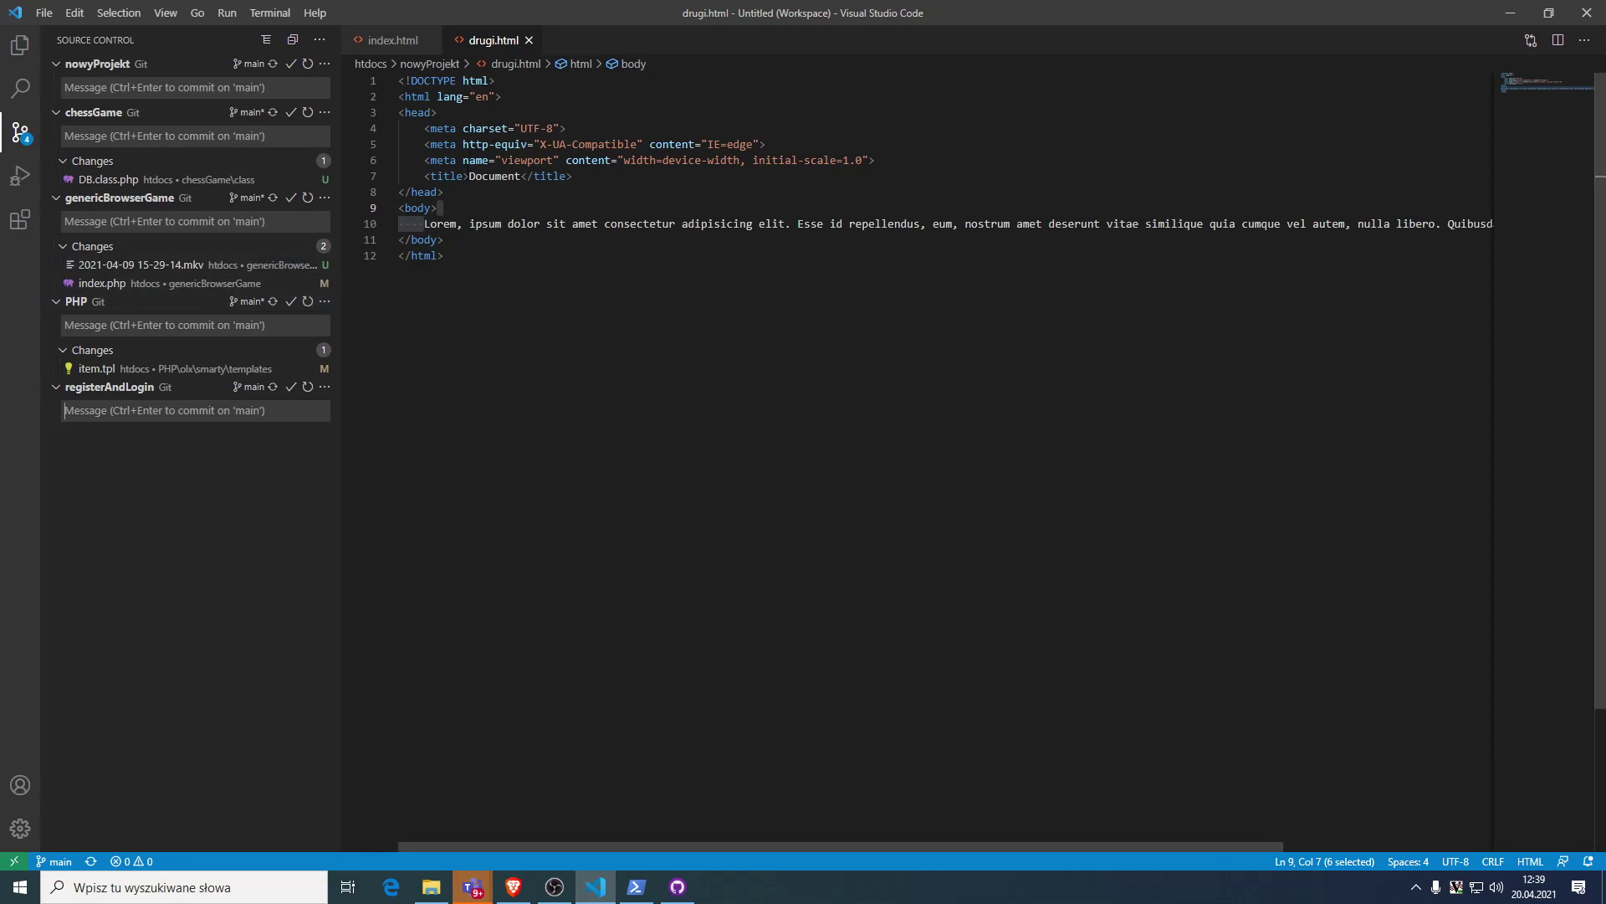
Close the drugi.html file and hide the Source Control view.
mouse_move(452, 176)
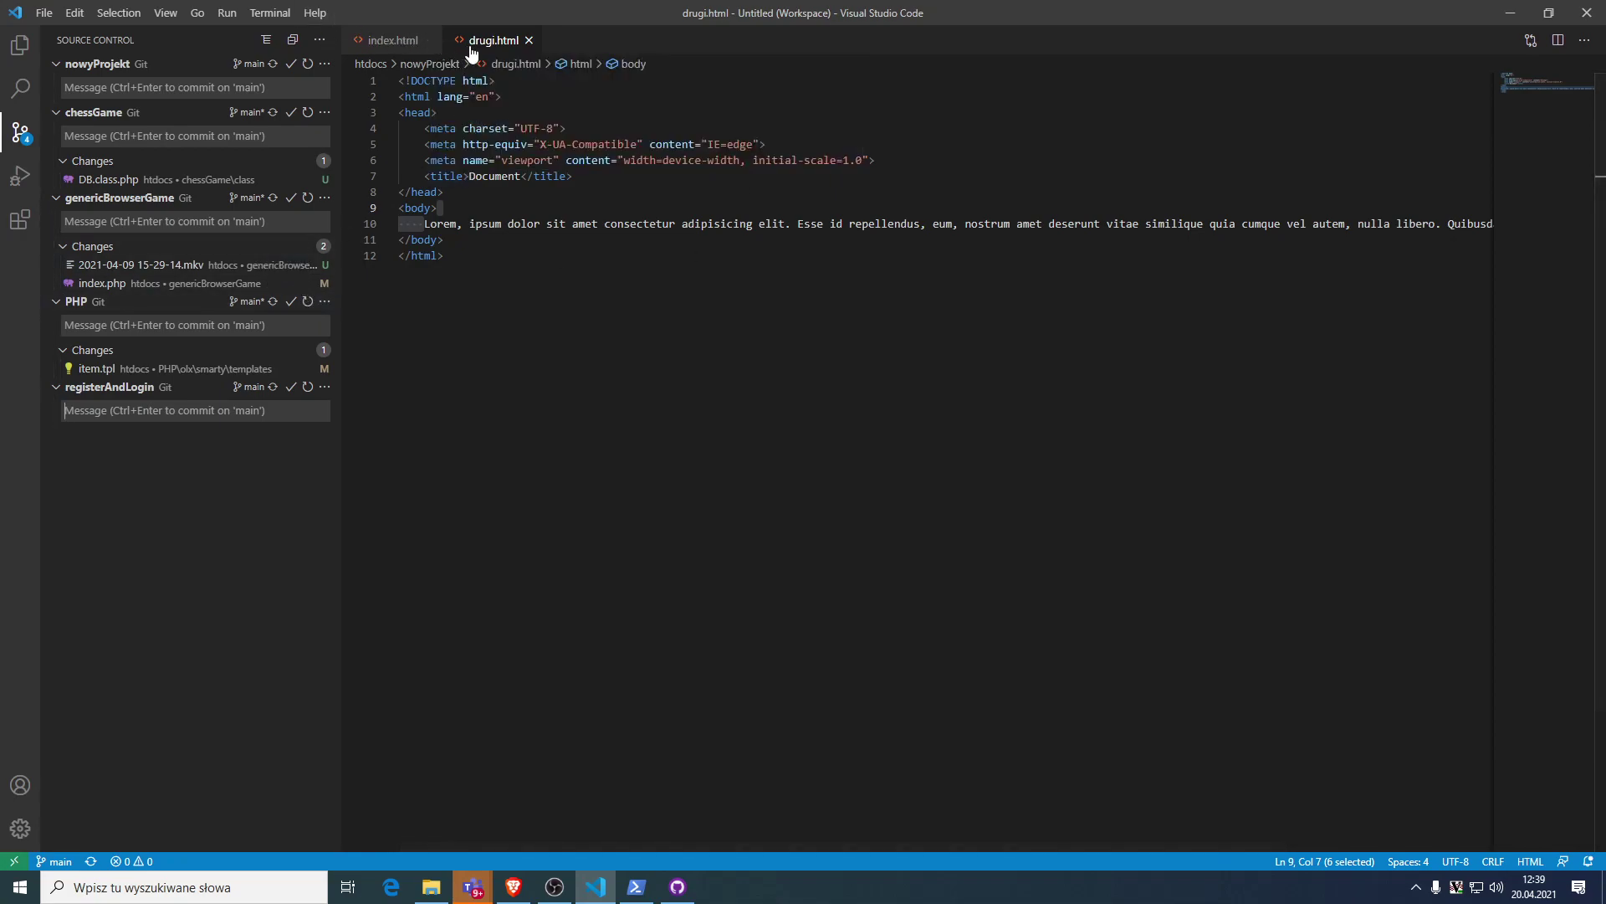
left_click(528, 41)
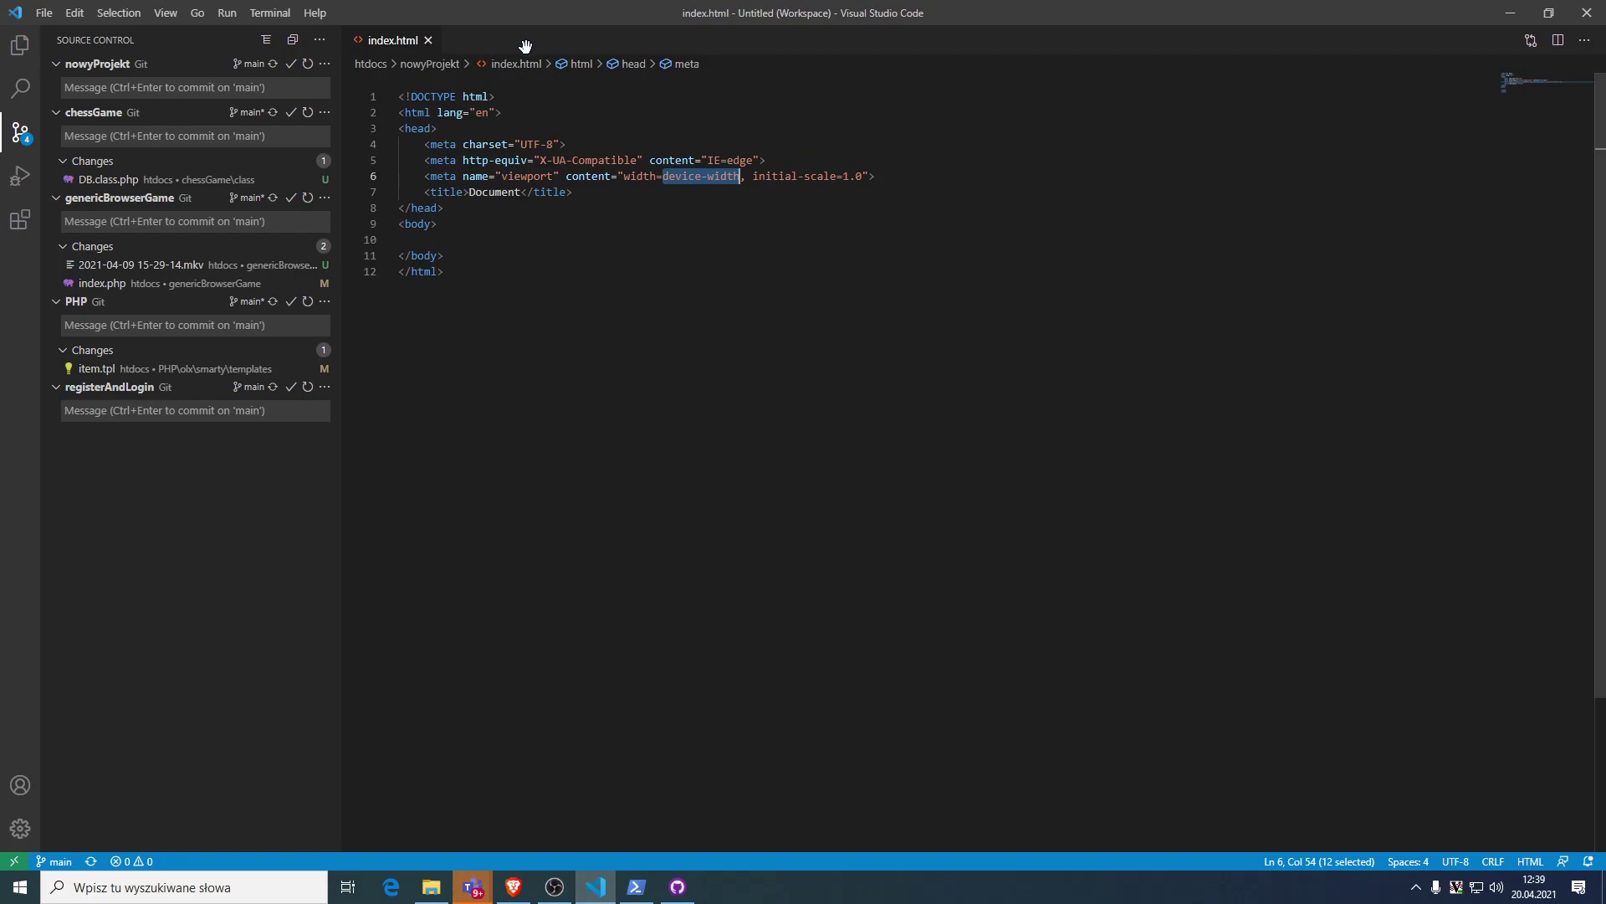
left_click(22, 138)
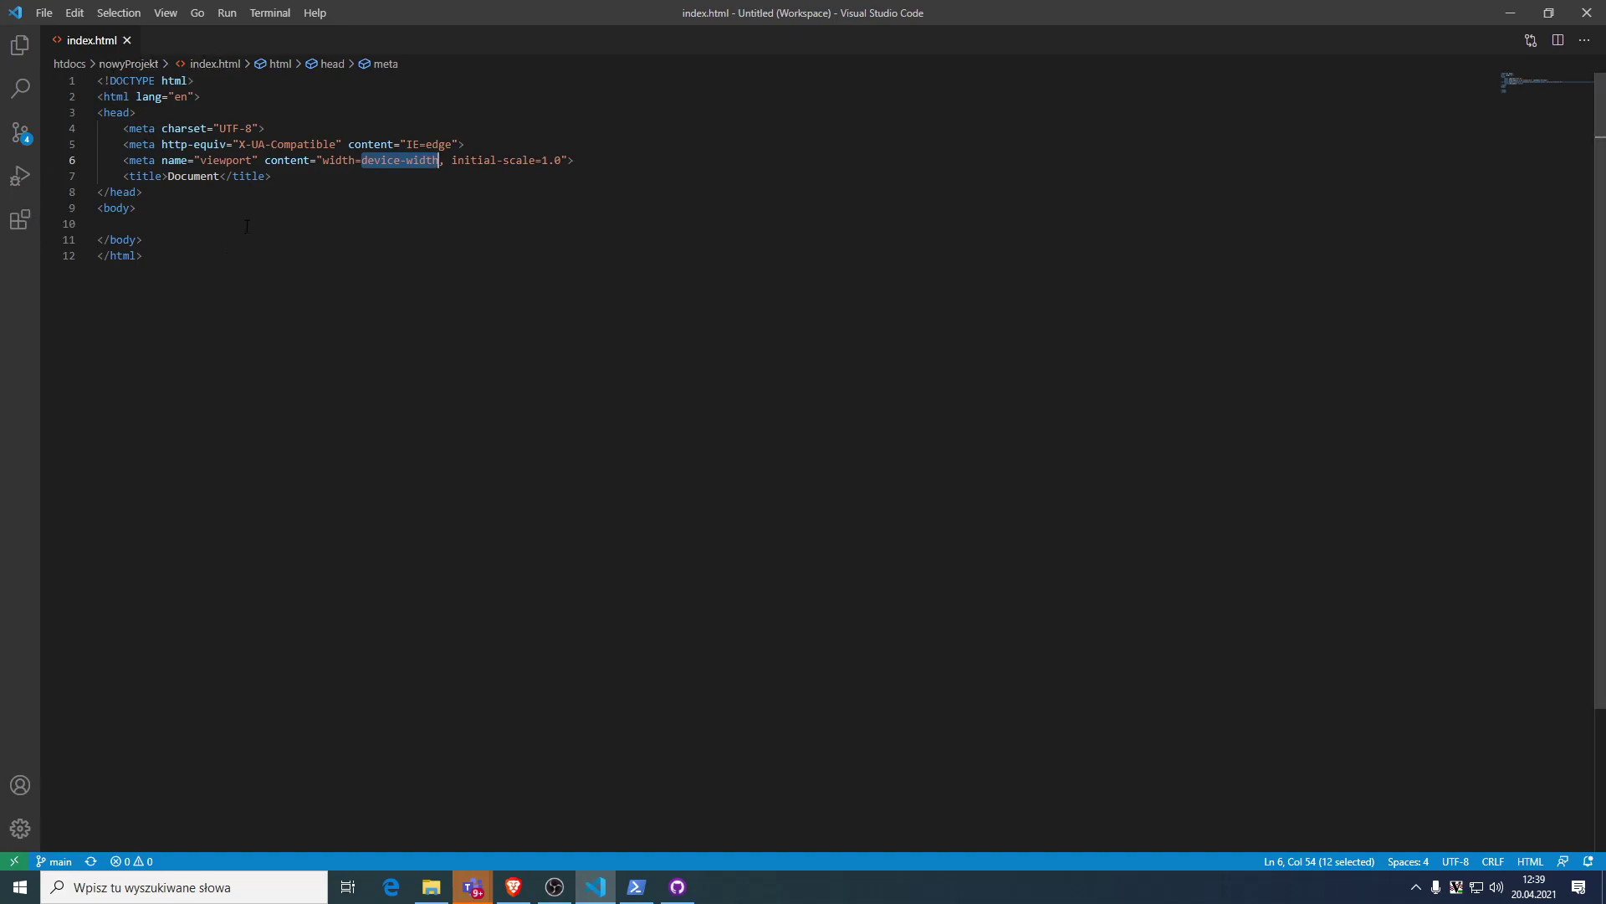
key("Down")
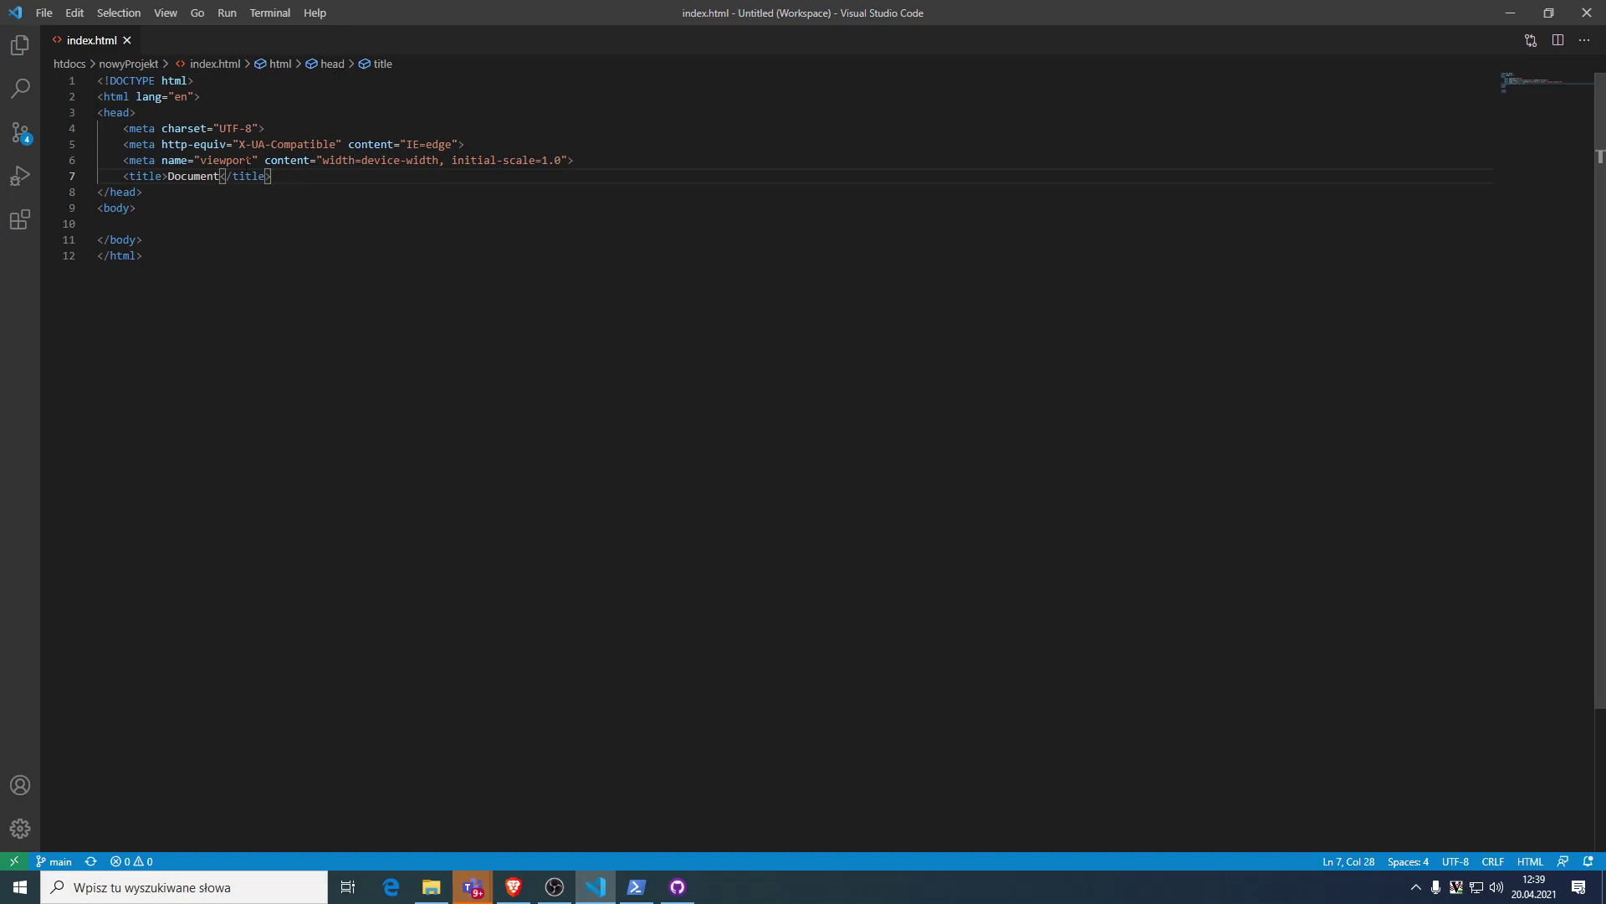
left_click(678, 886)
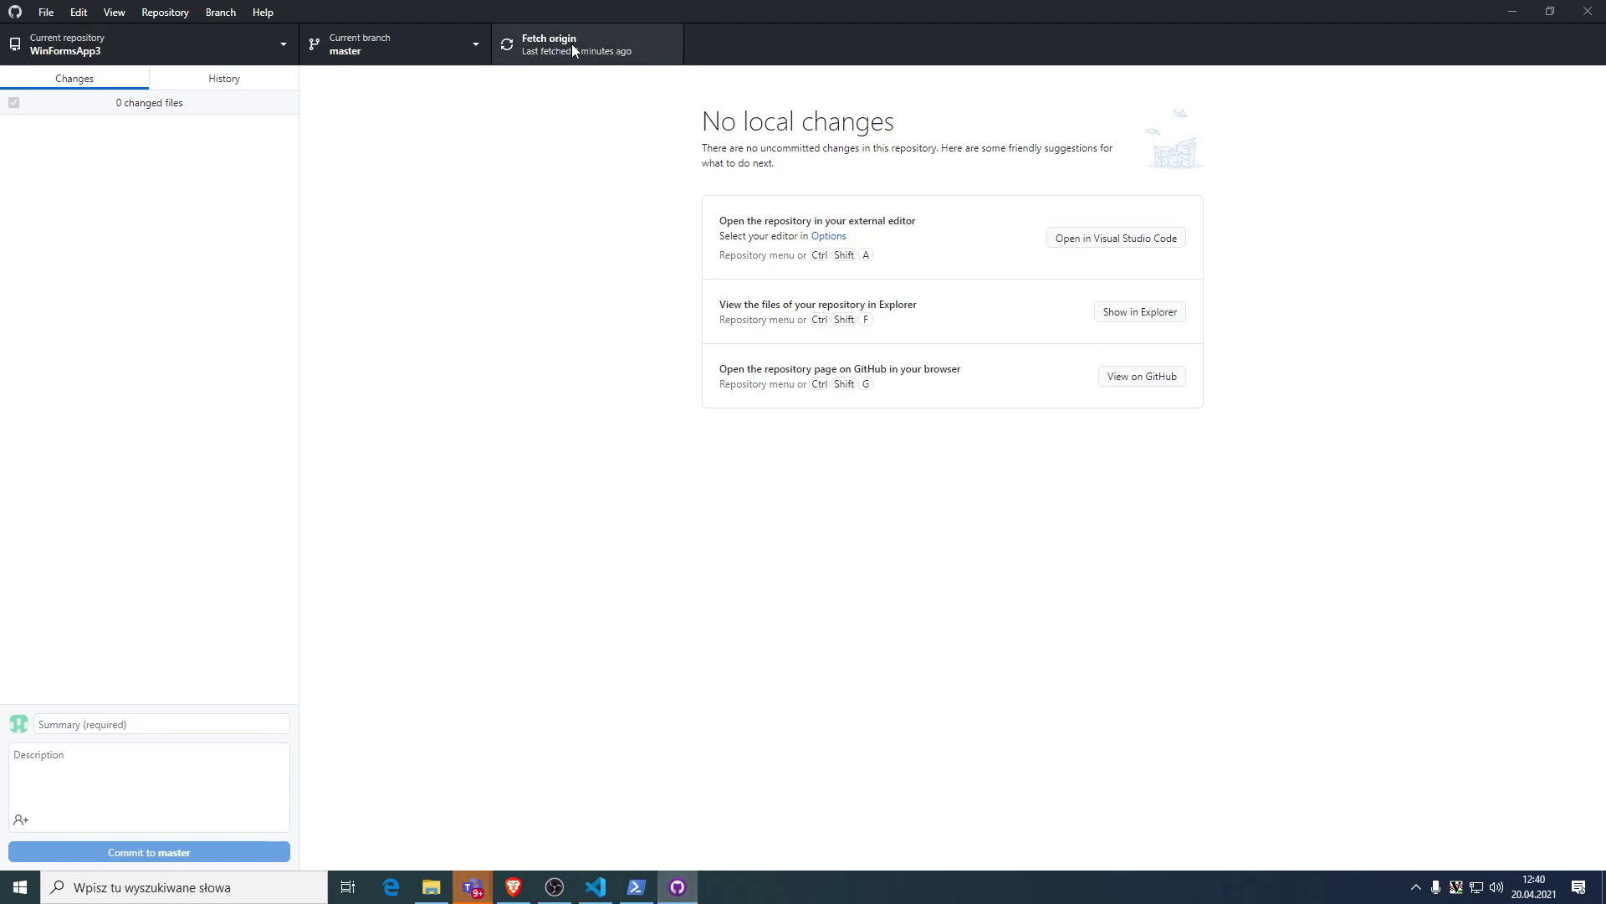
left_click(596, 886)
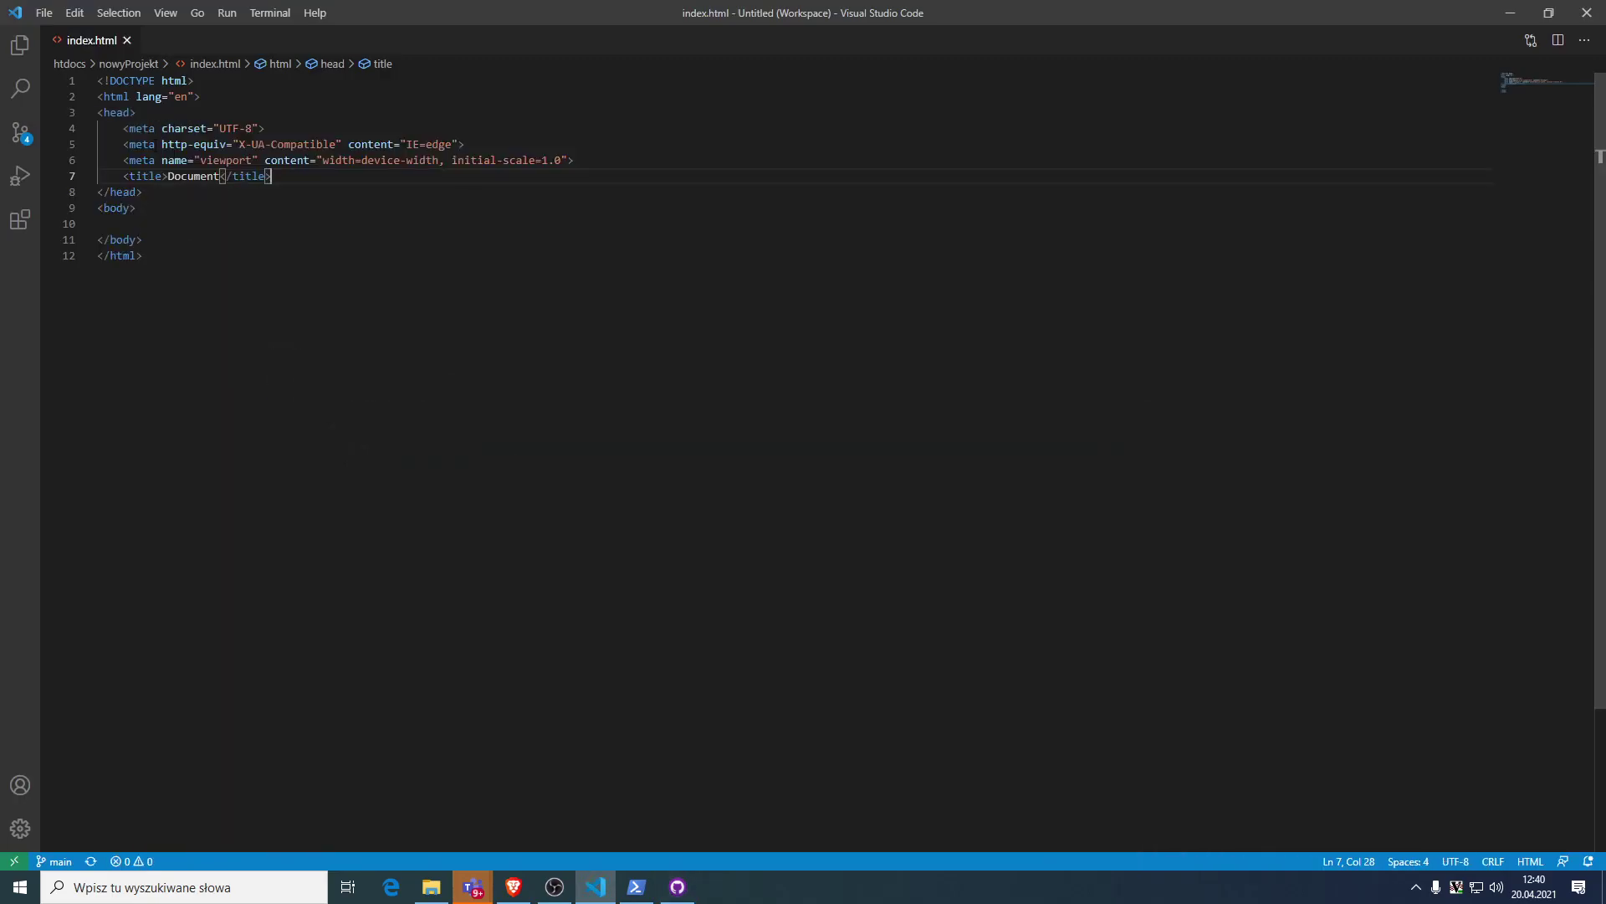
left_click(19, 132)
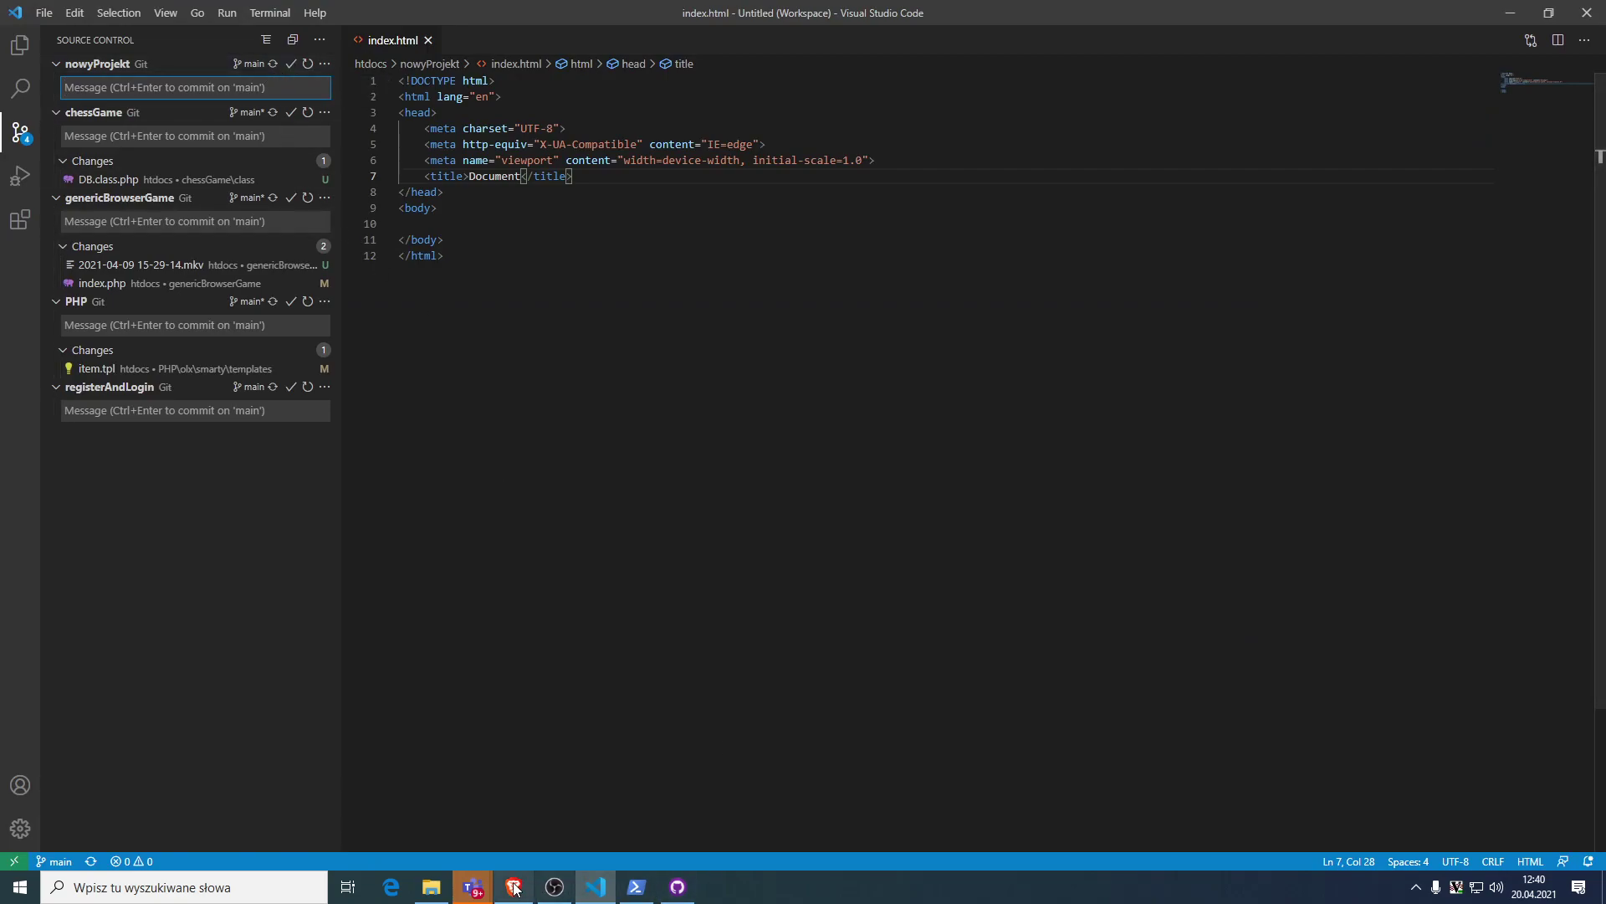
left_click(595, 887)
left_click(591, 885)
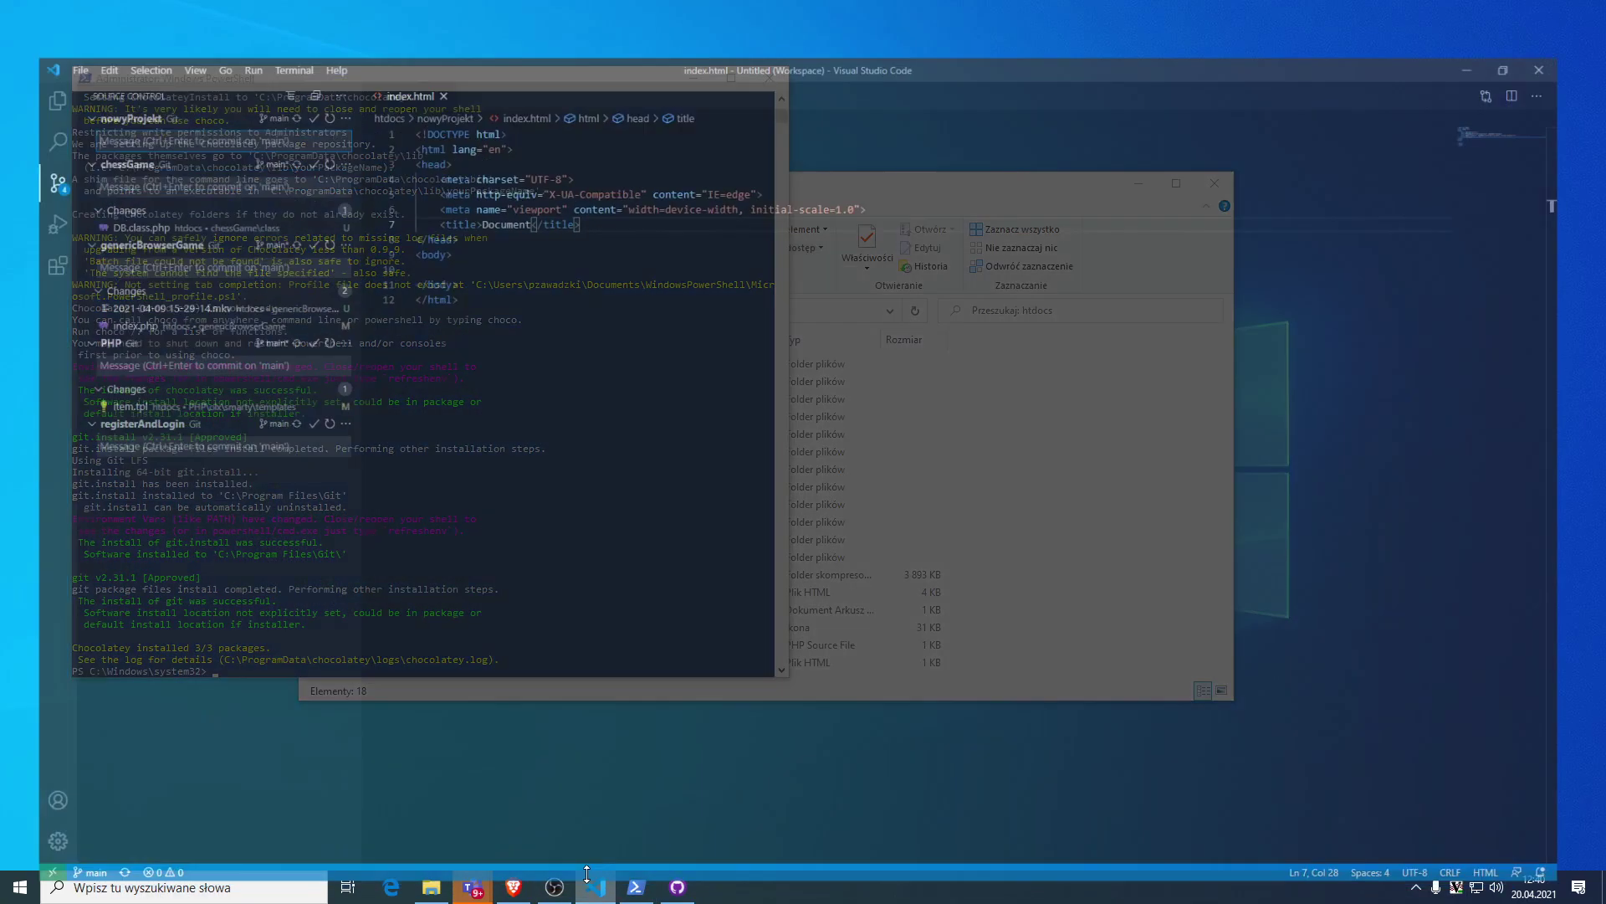
left_click(632, 512)
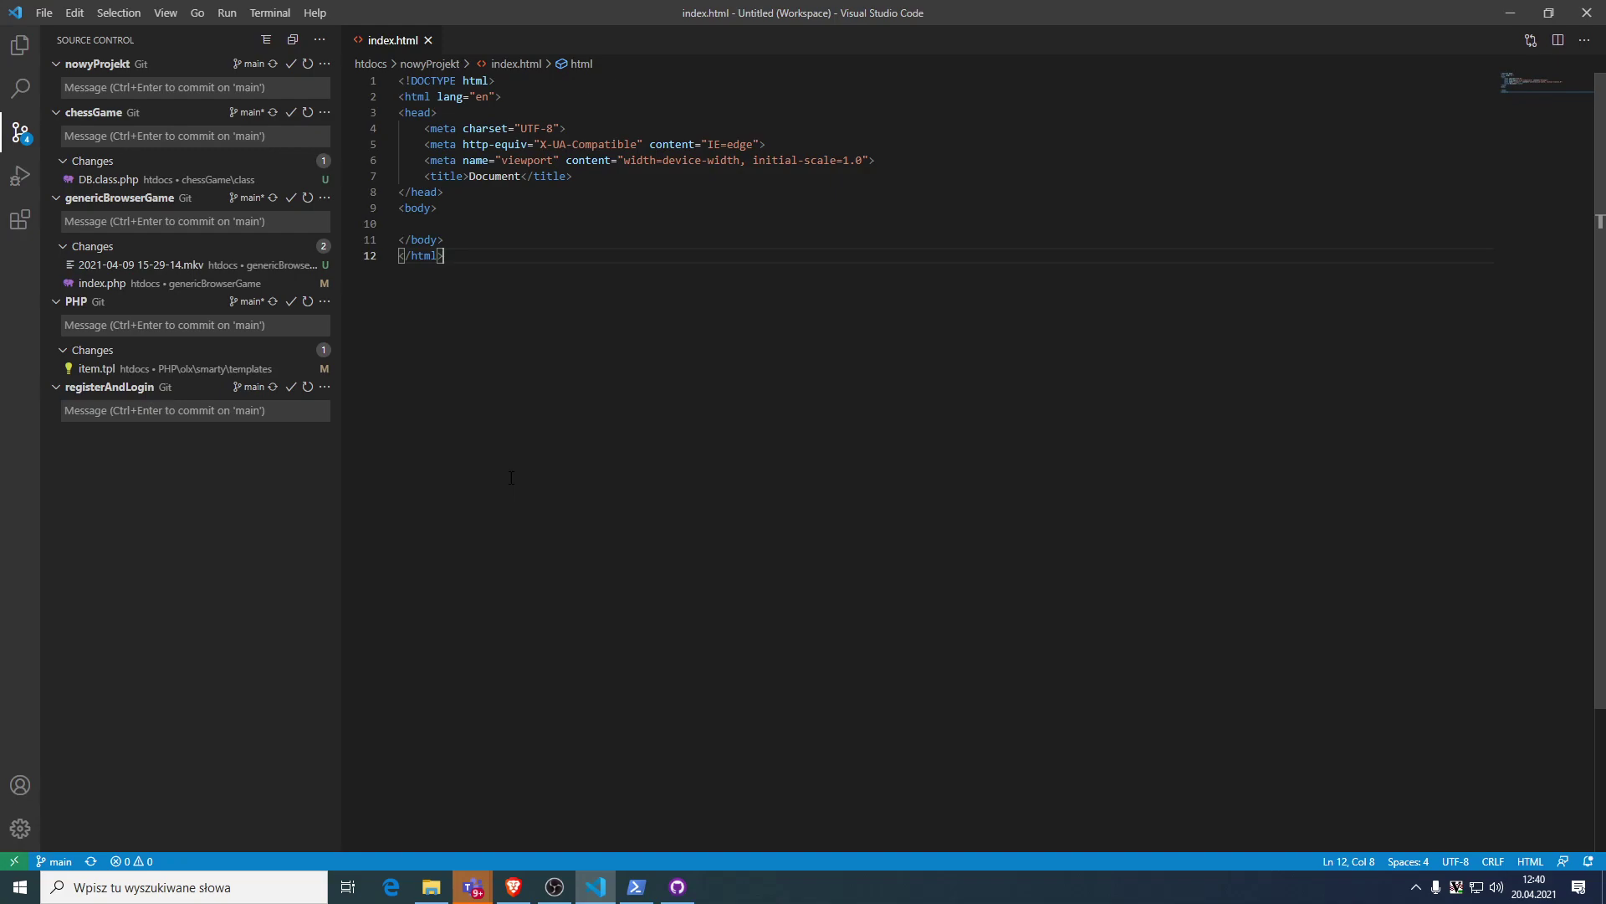
left_click(527, 222)
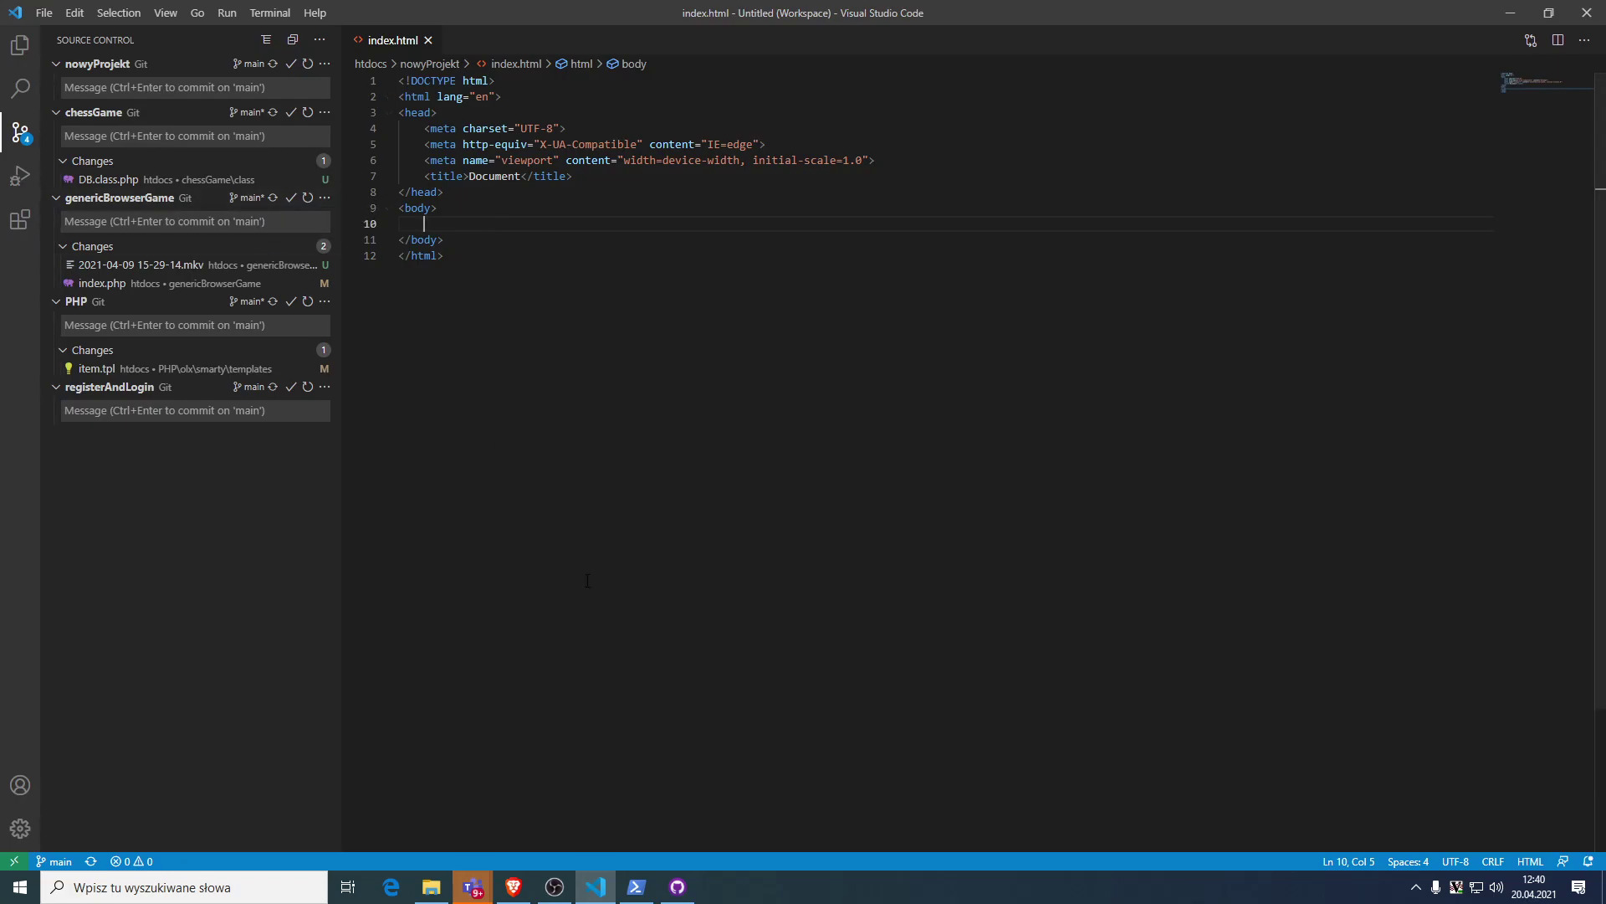
left_click(614, 891)
left_click(616, 891)
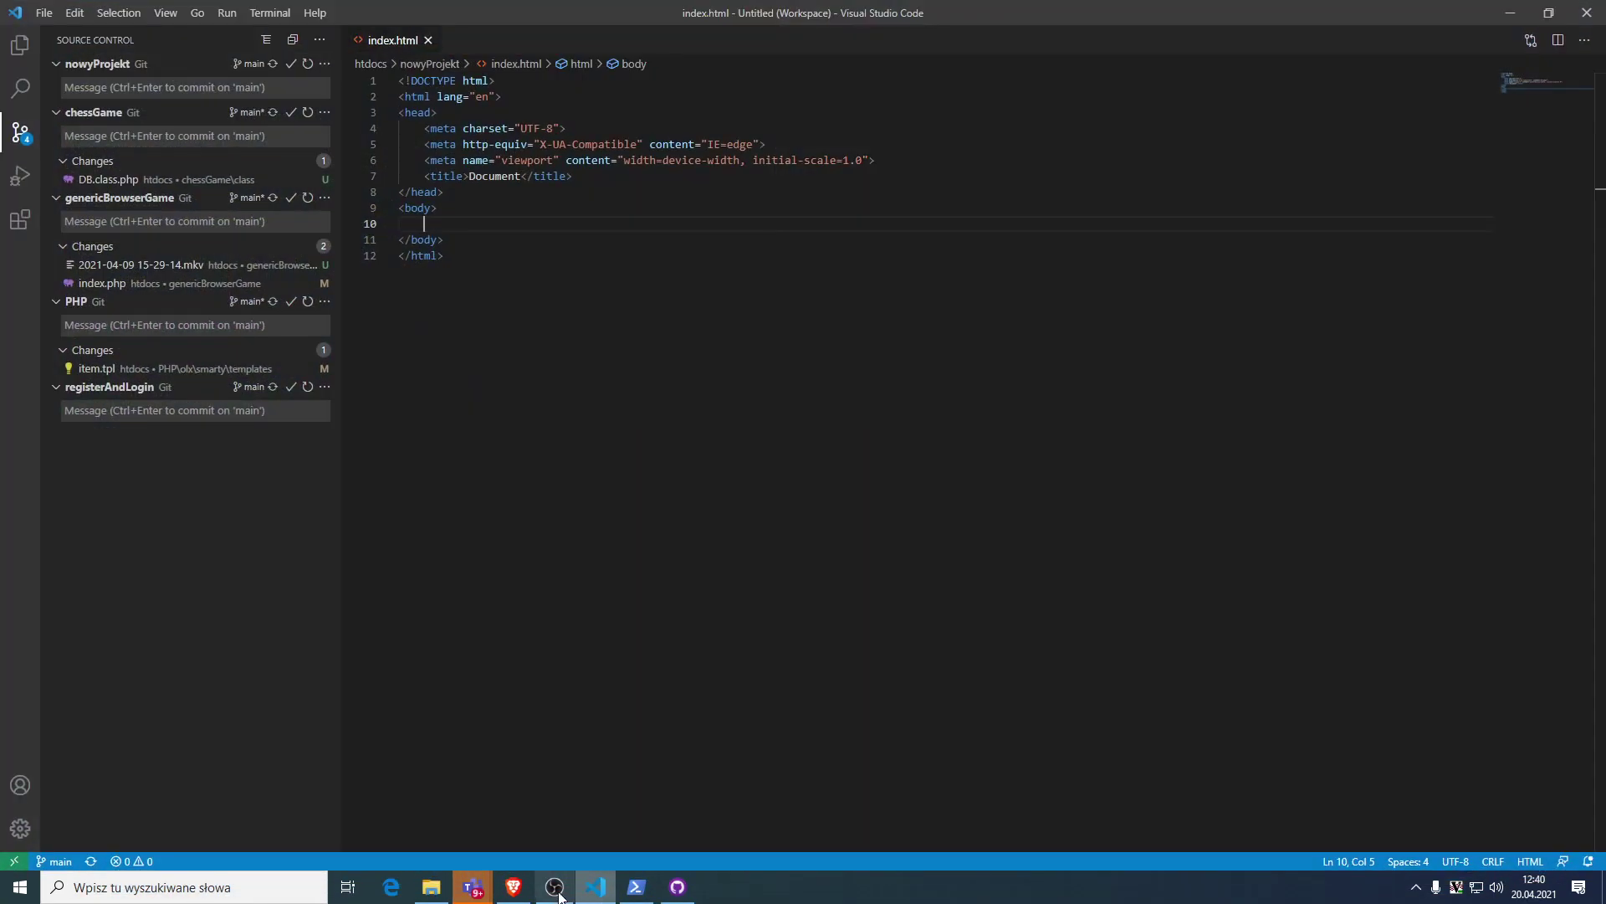
Switch to GitHub Desktop and create a branch named panel_logowania from master in the WinFormsApp3 repository.
left_click(677, 887)
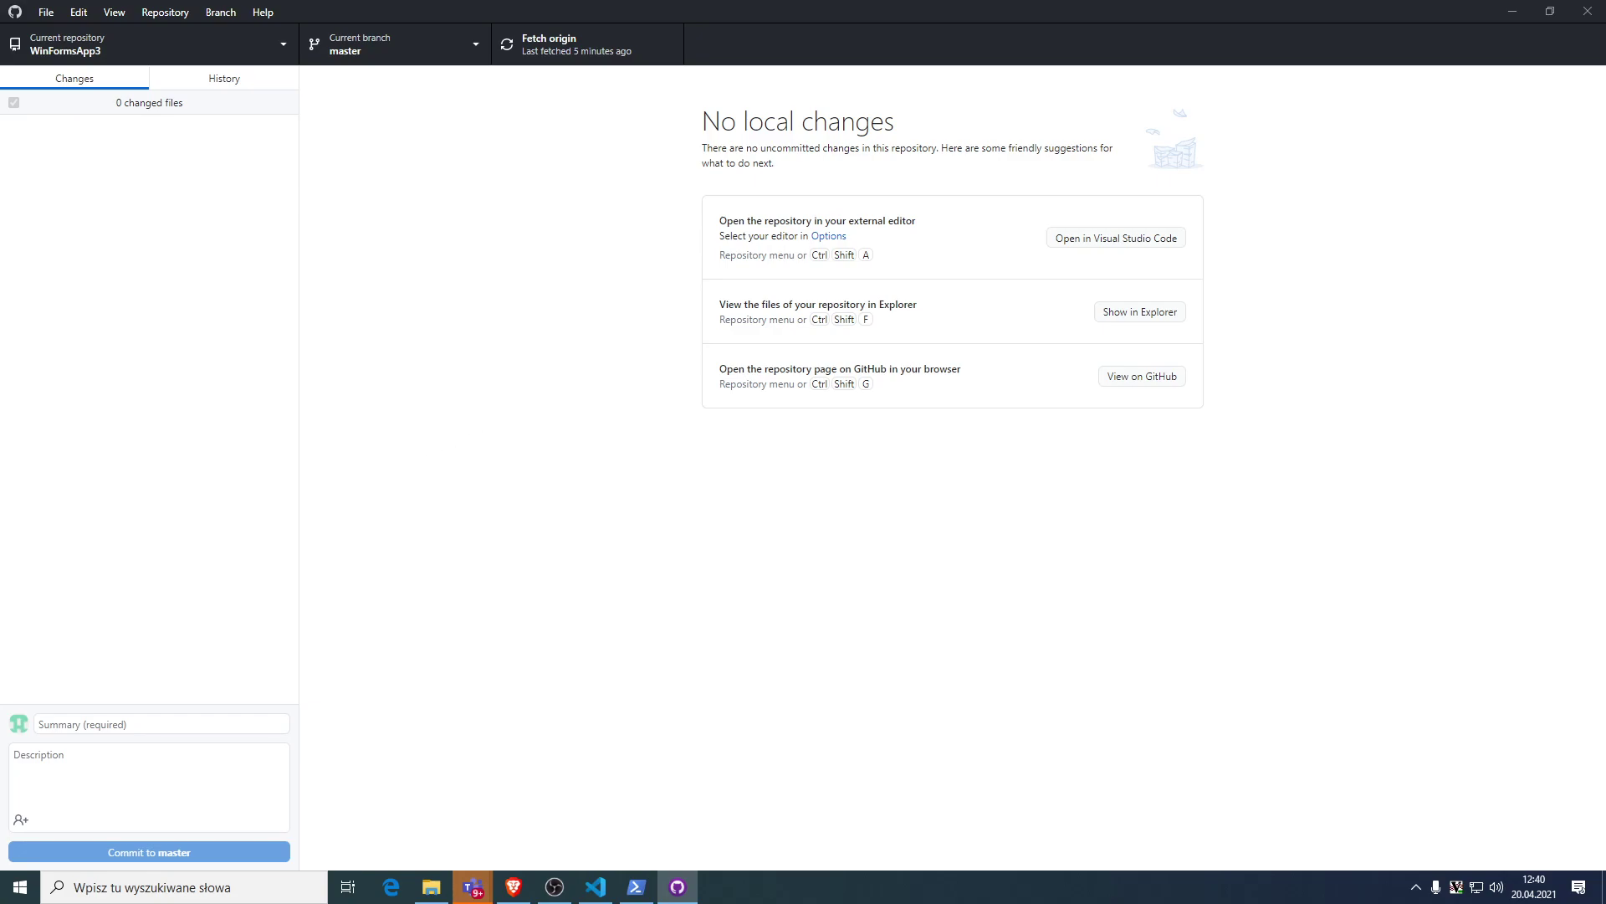
left_click(339, 44)
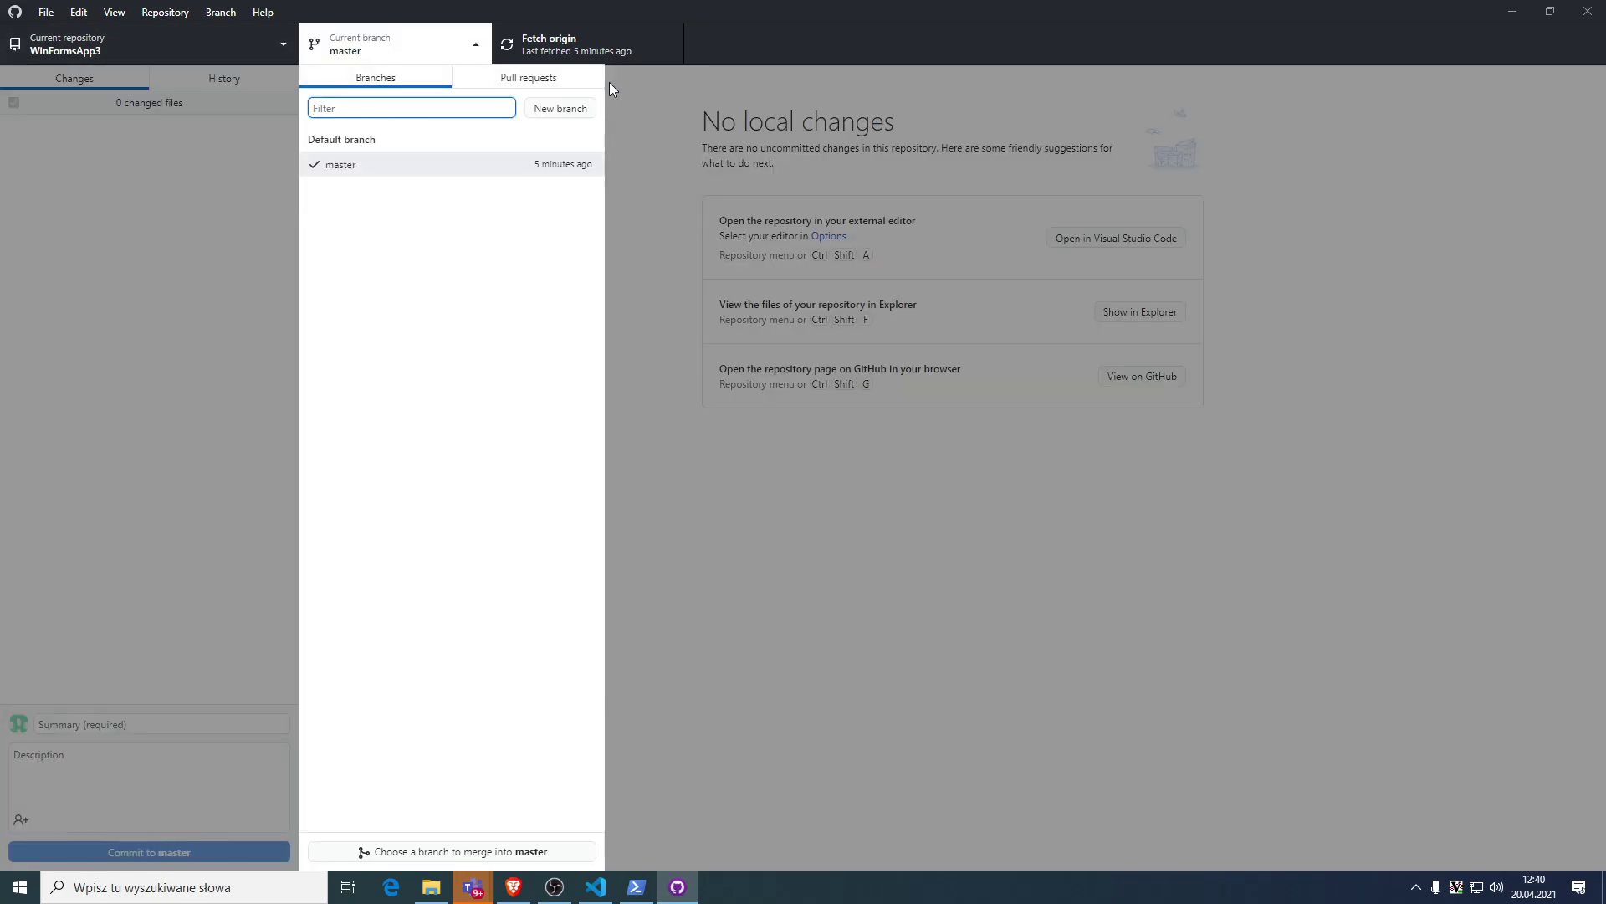
left_click(548, 110)
type("panel l")
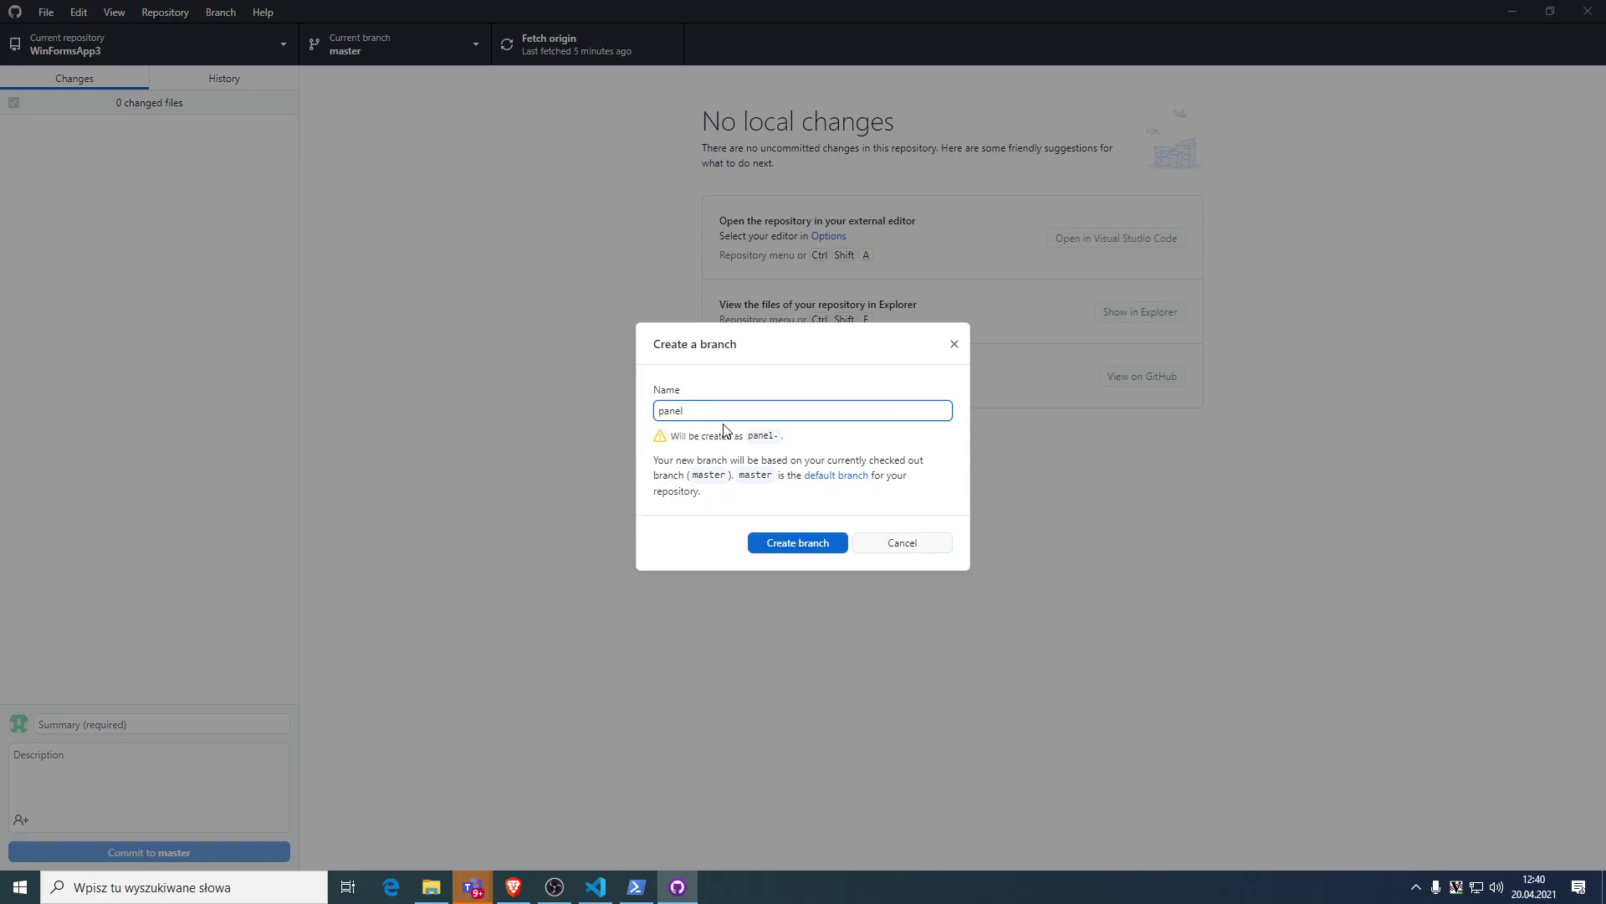
key("BackSpace")
type("_logowania")
key("Return")
Check the branch list and publish the panel_logowania branch to GitHub.
left_click(381, 35)
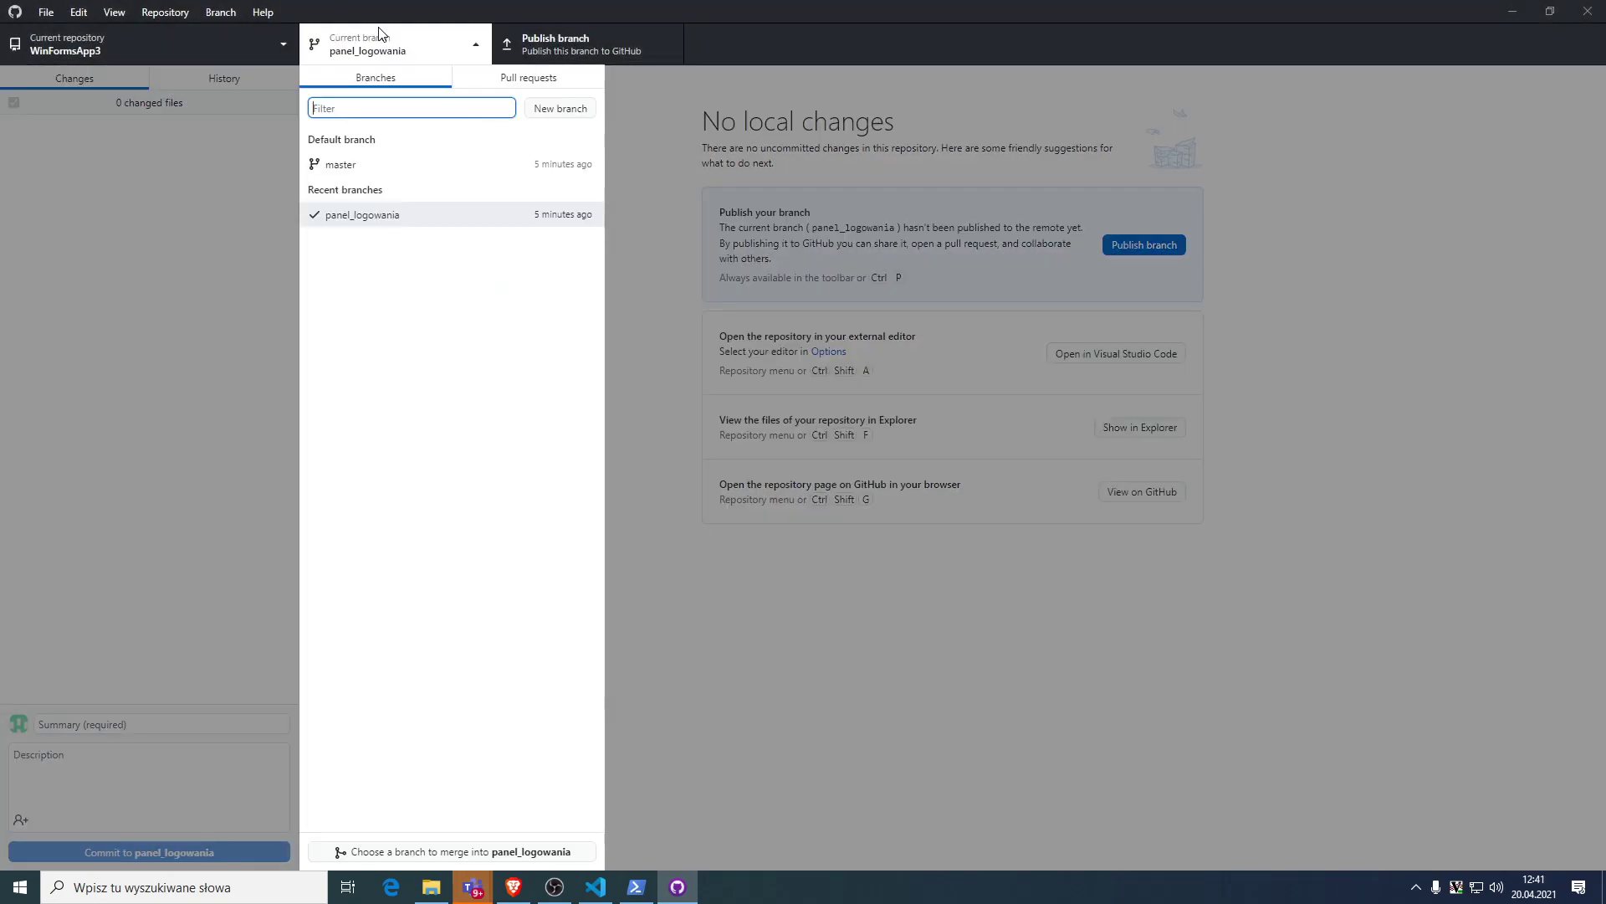
left_click(380, 37)
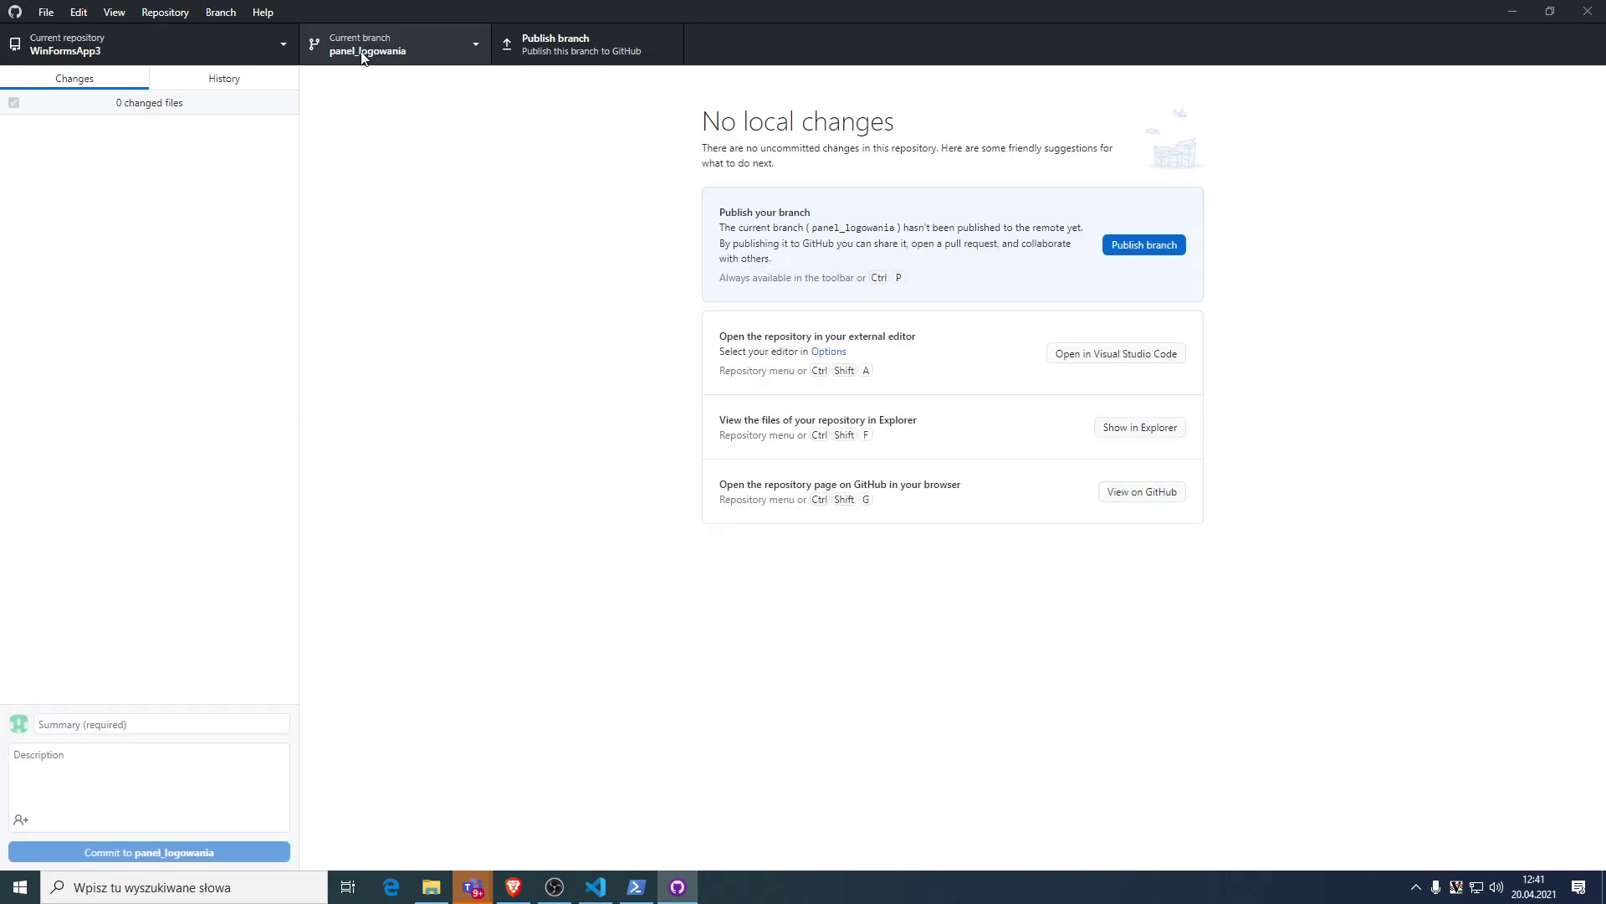
left_click(1129, 244)
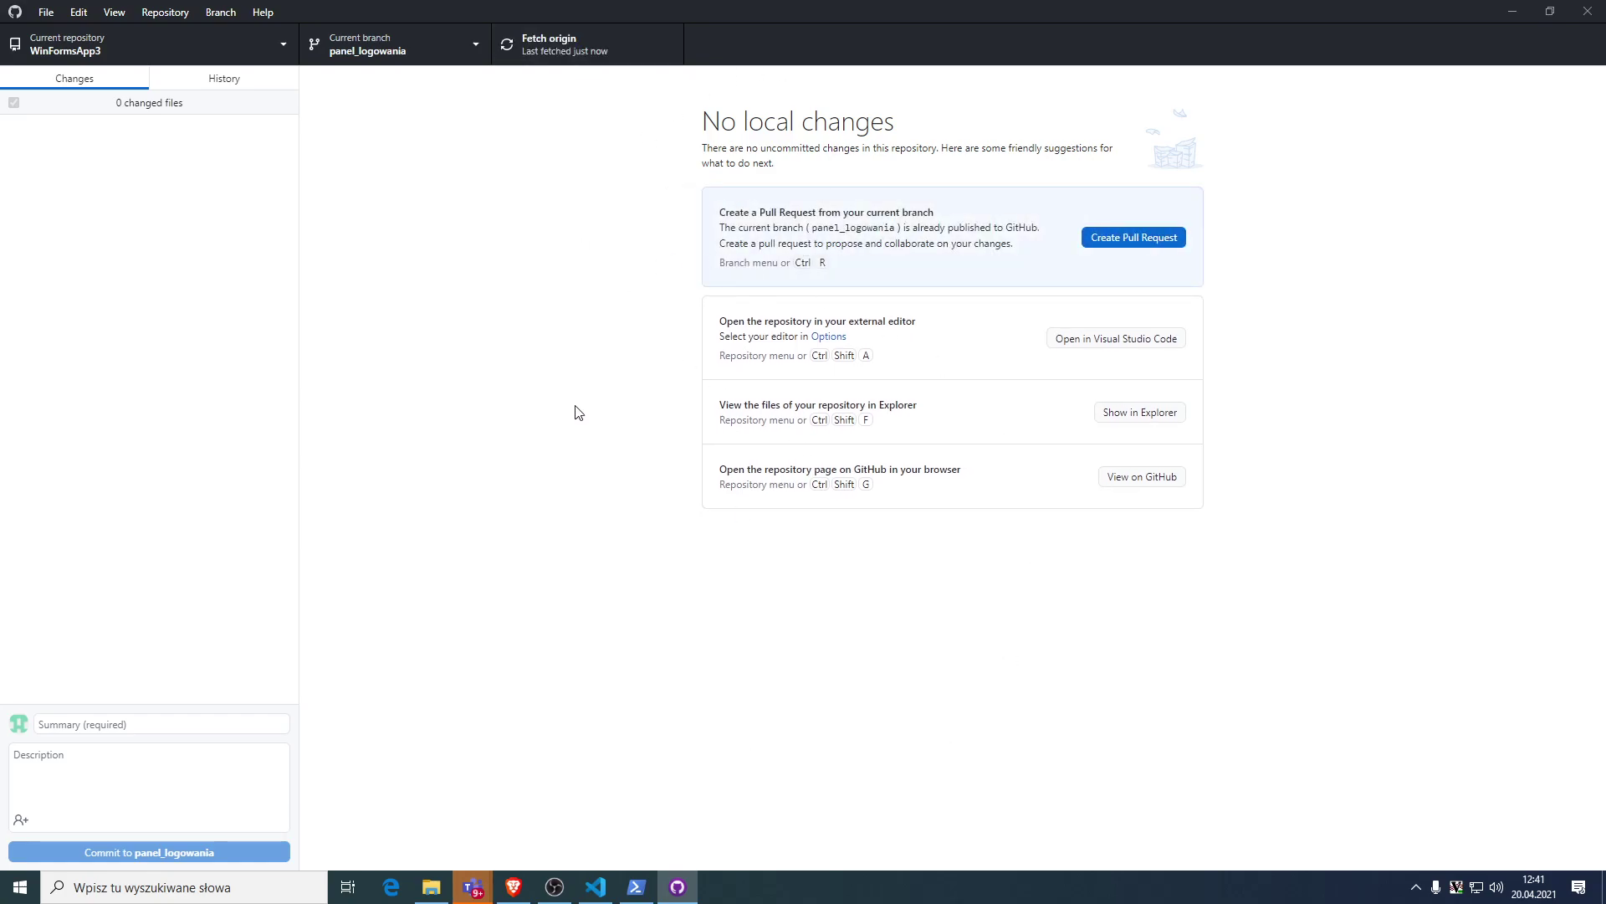
View the branches and pull requests of WinFormsApp3, then close the branch list.
left_click(462, 57)
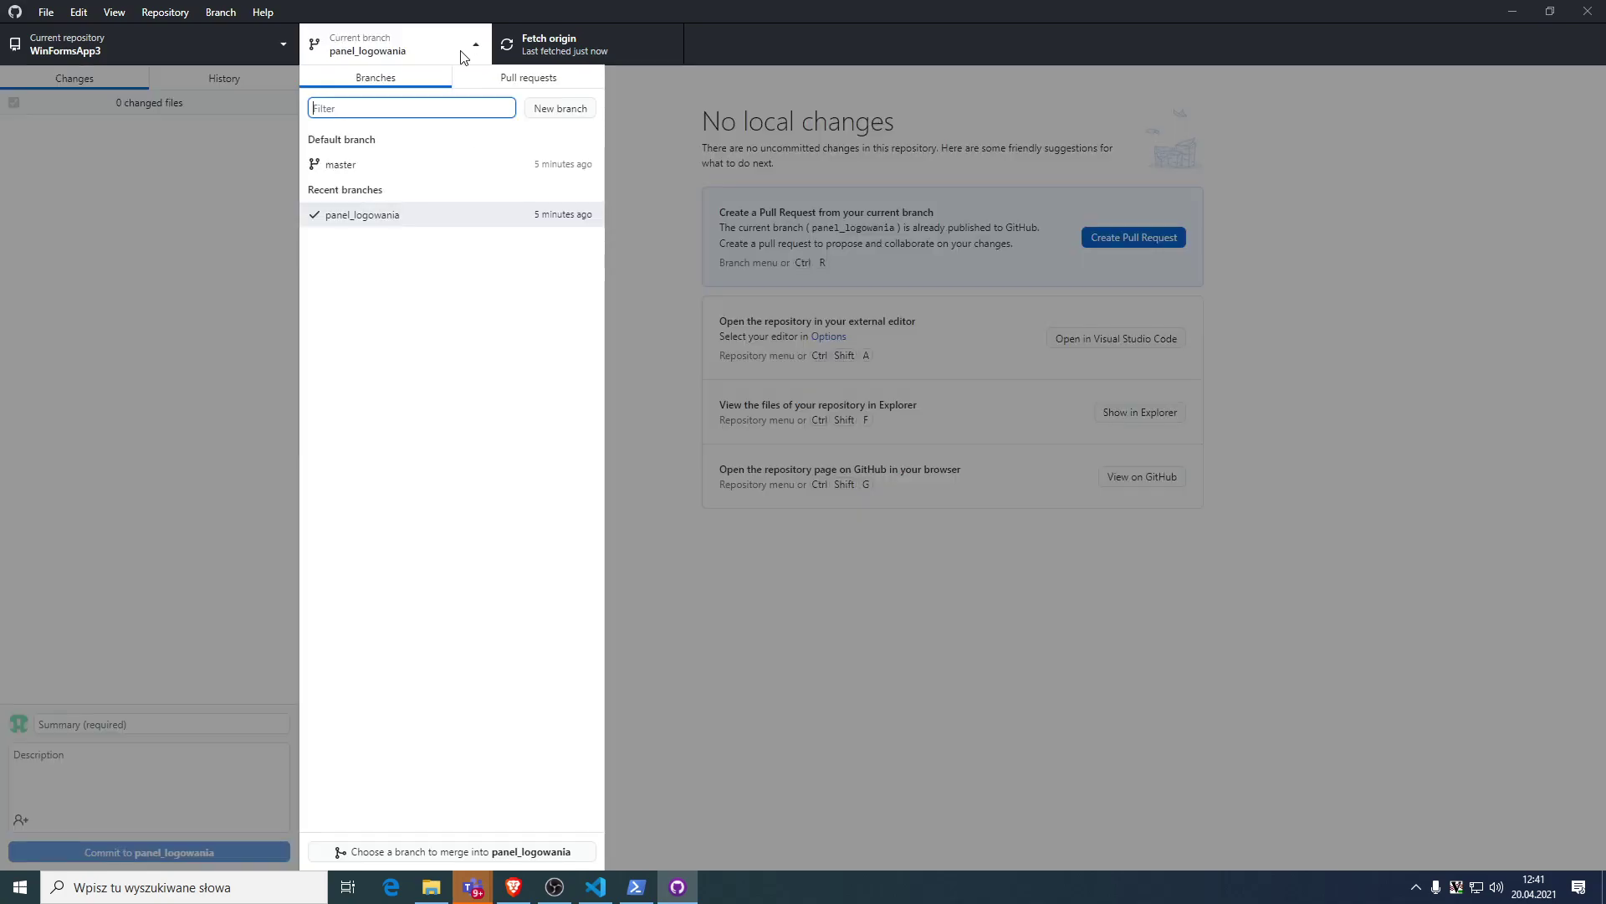
left_click(490, 85)
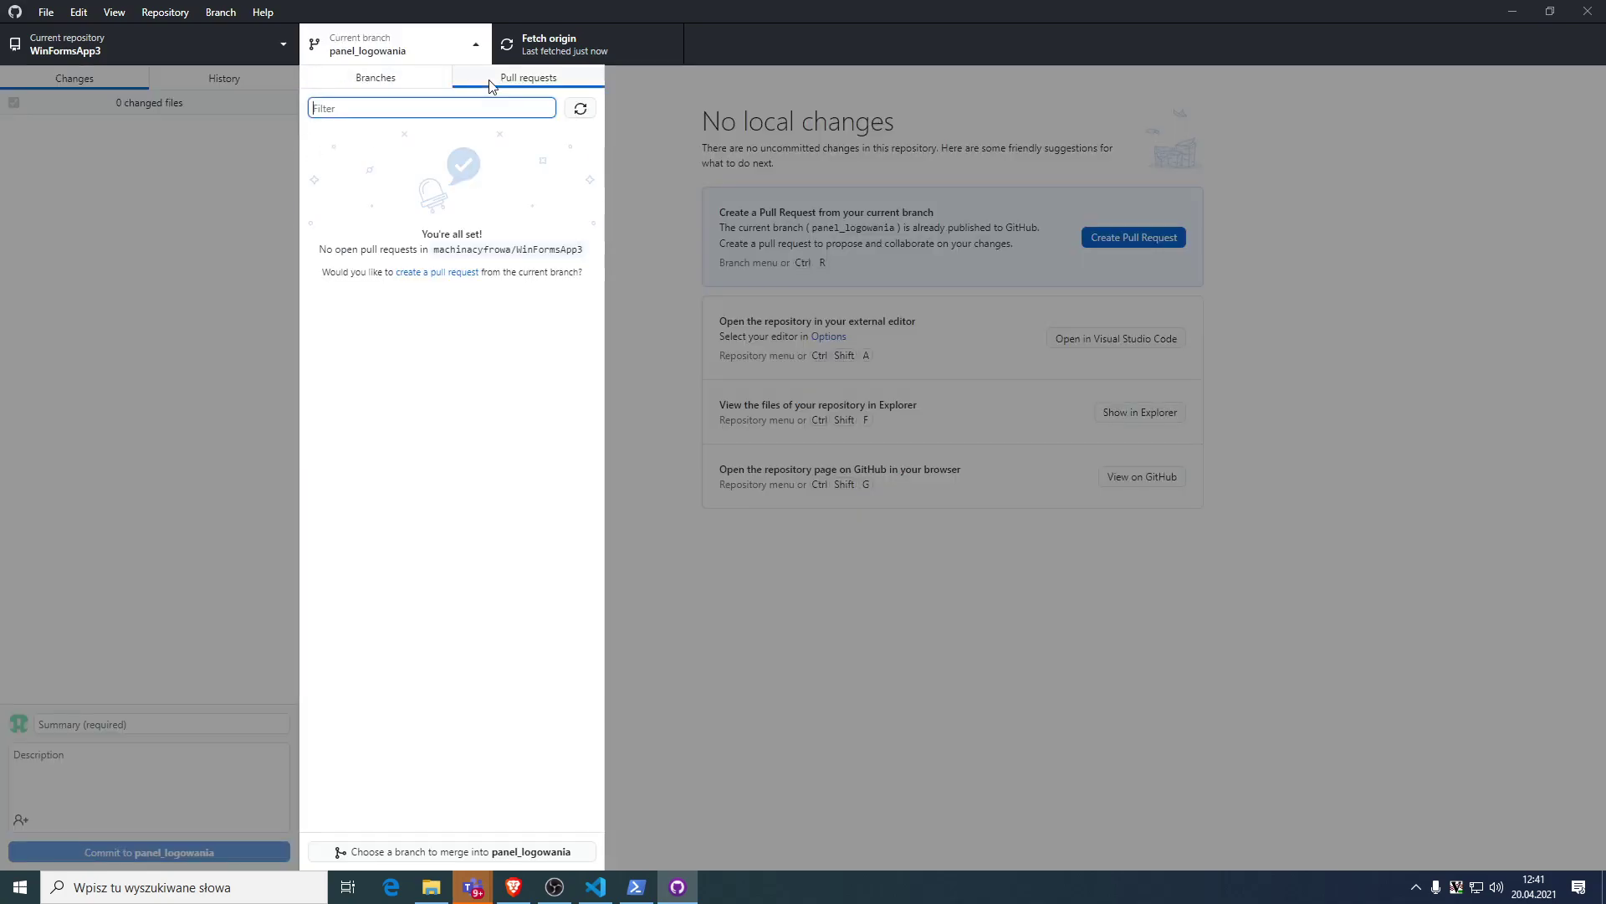
left_click(339, 57)
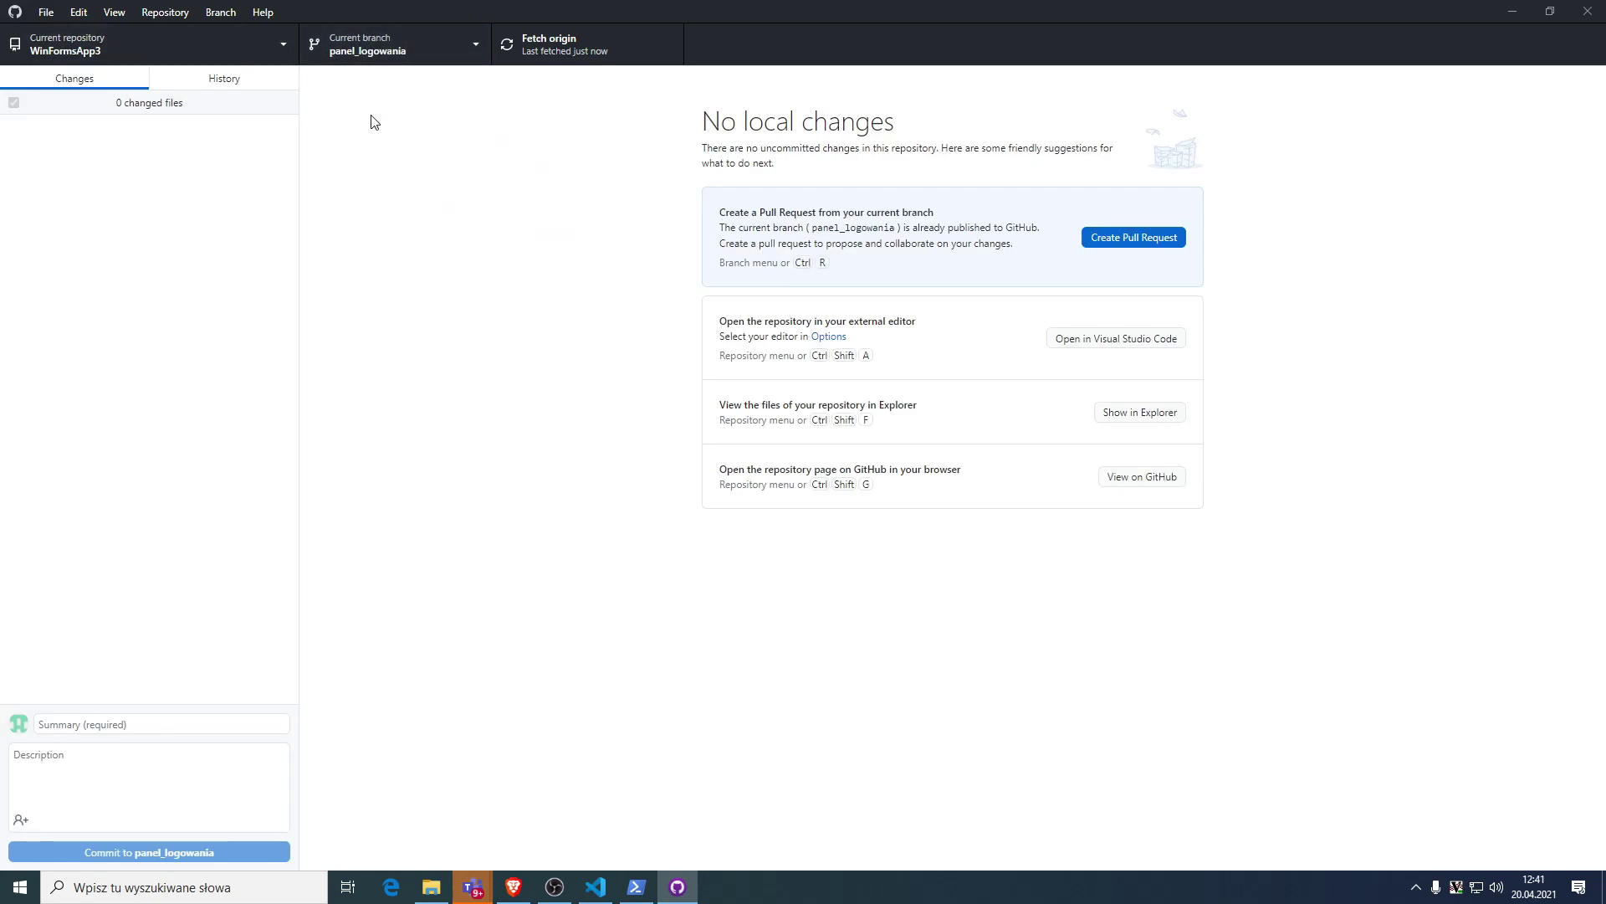
left_click(418, 59)
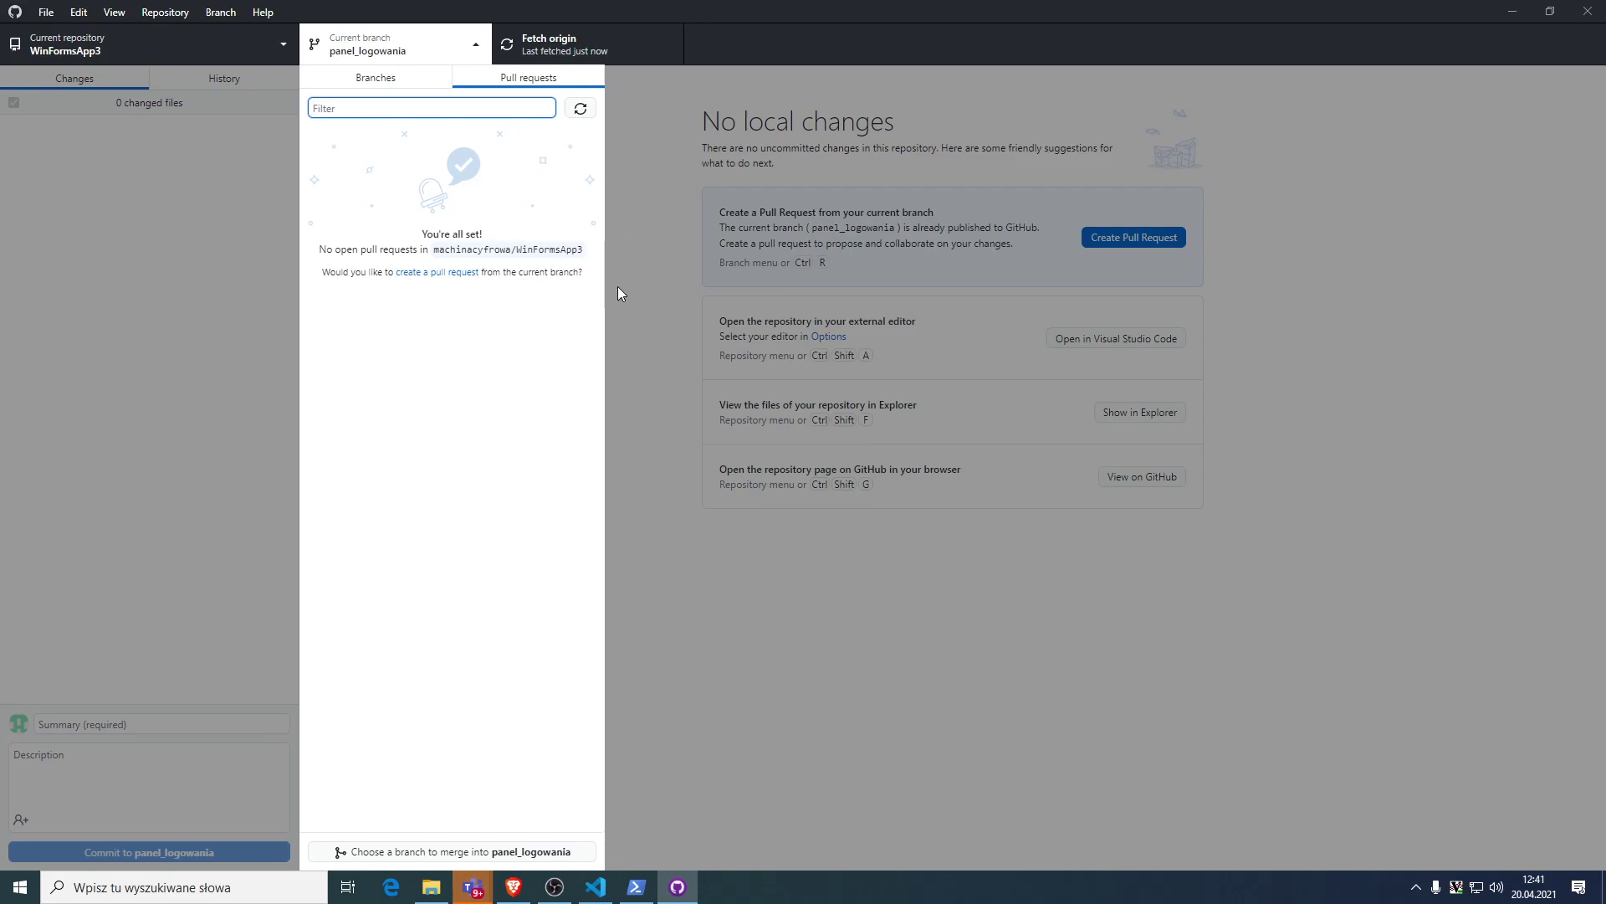
left_click(649, 345)
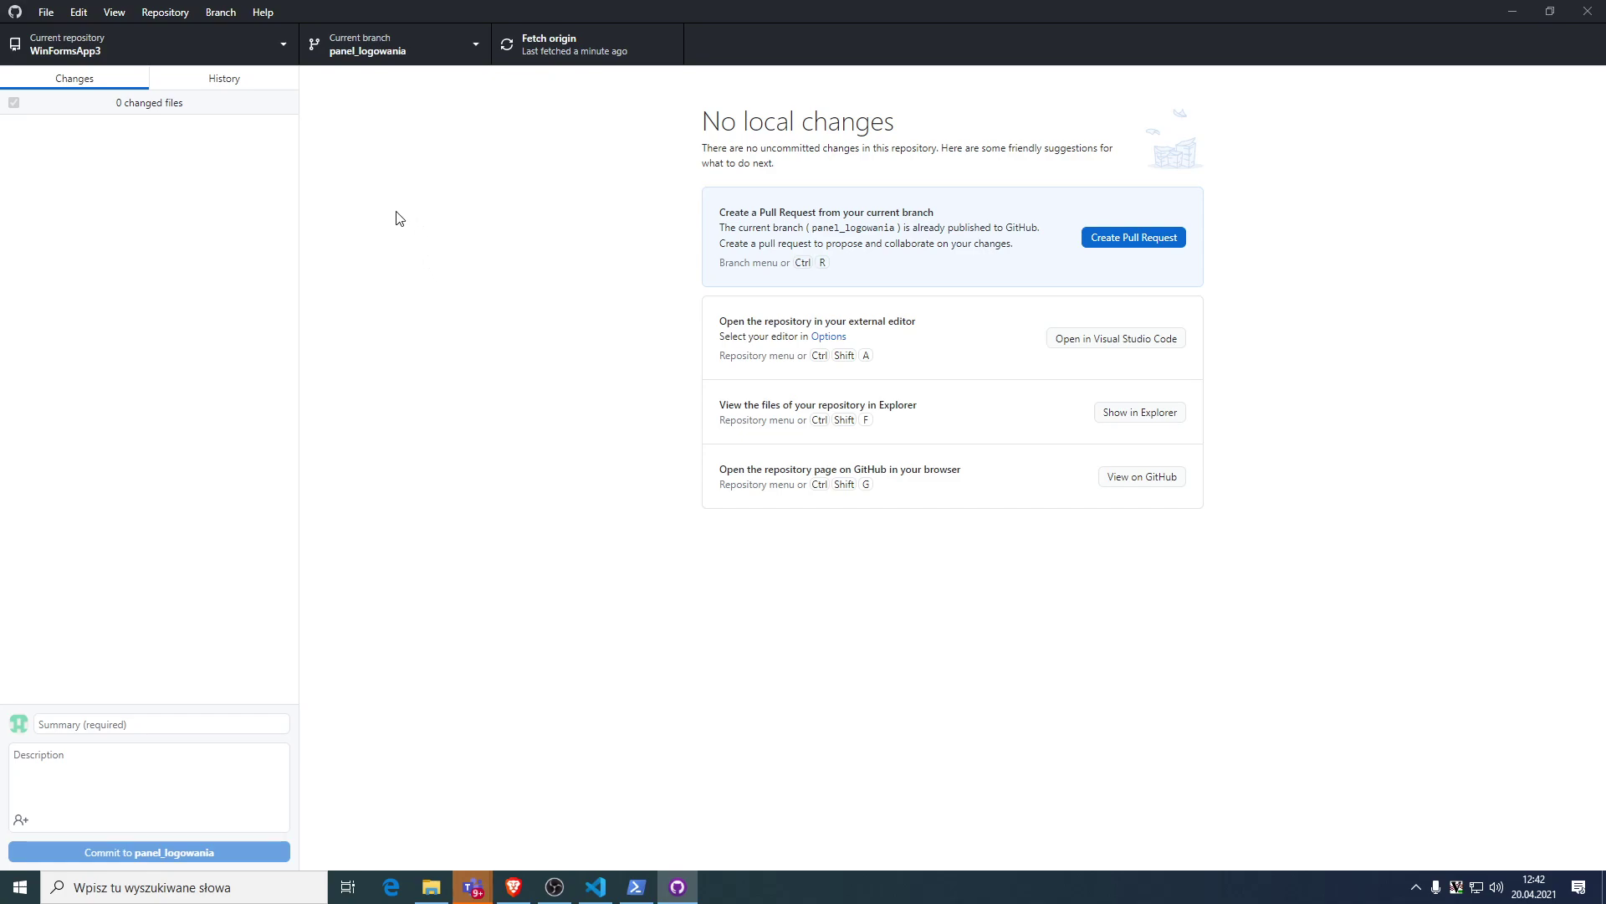
Switch to VS Code, show the file Explorer and place the cursor in the empty body line of index.html.
left_click(596, 887)
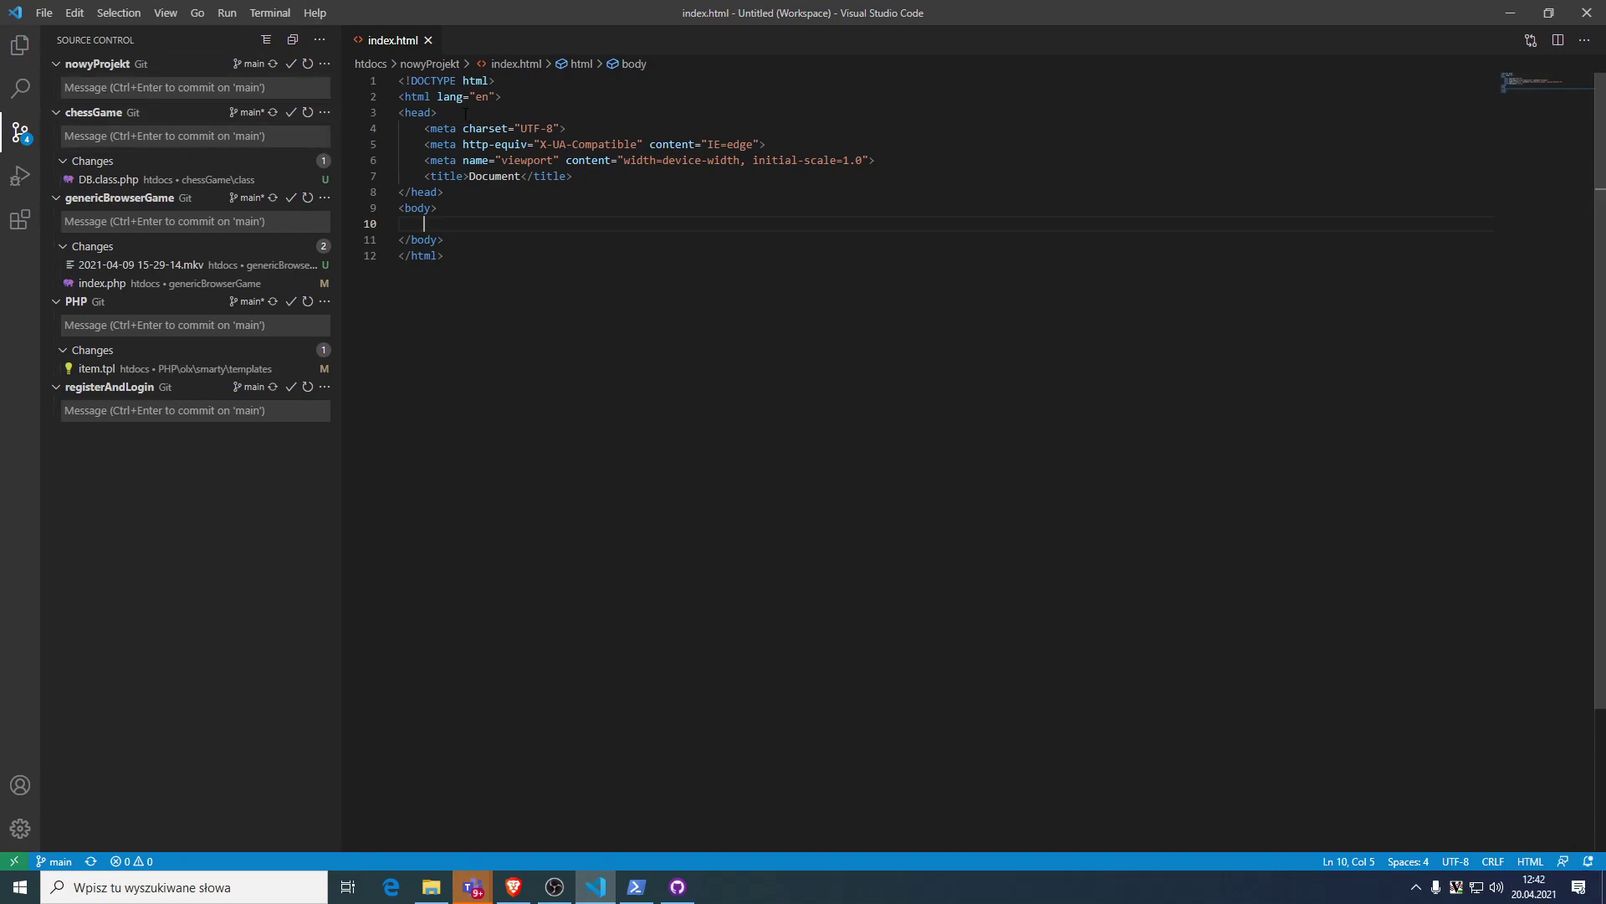
key("ctrl+shift+e")
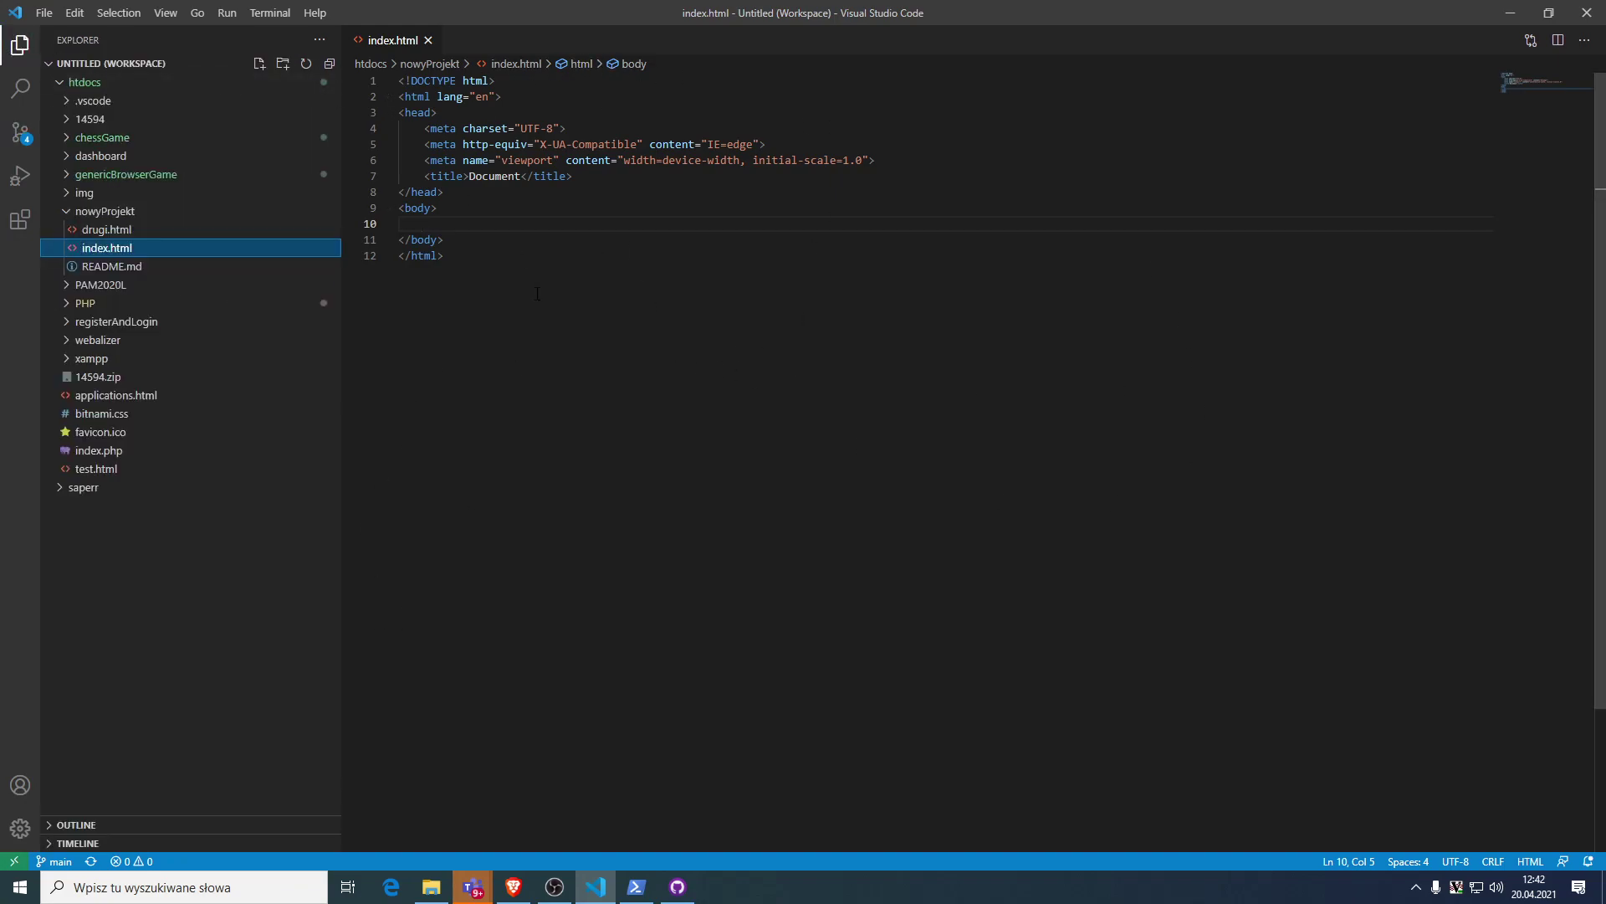
left_click(471, 225)
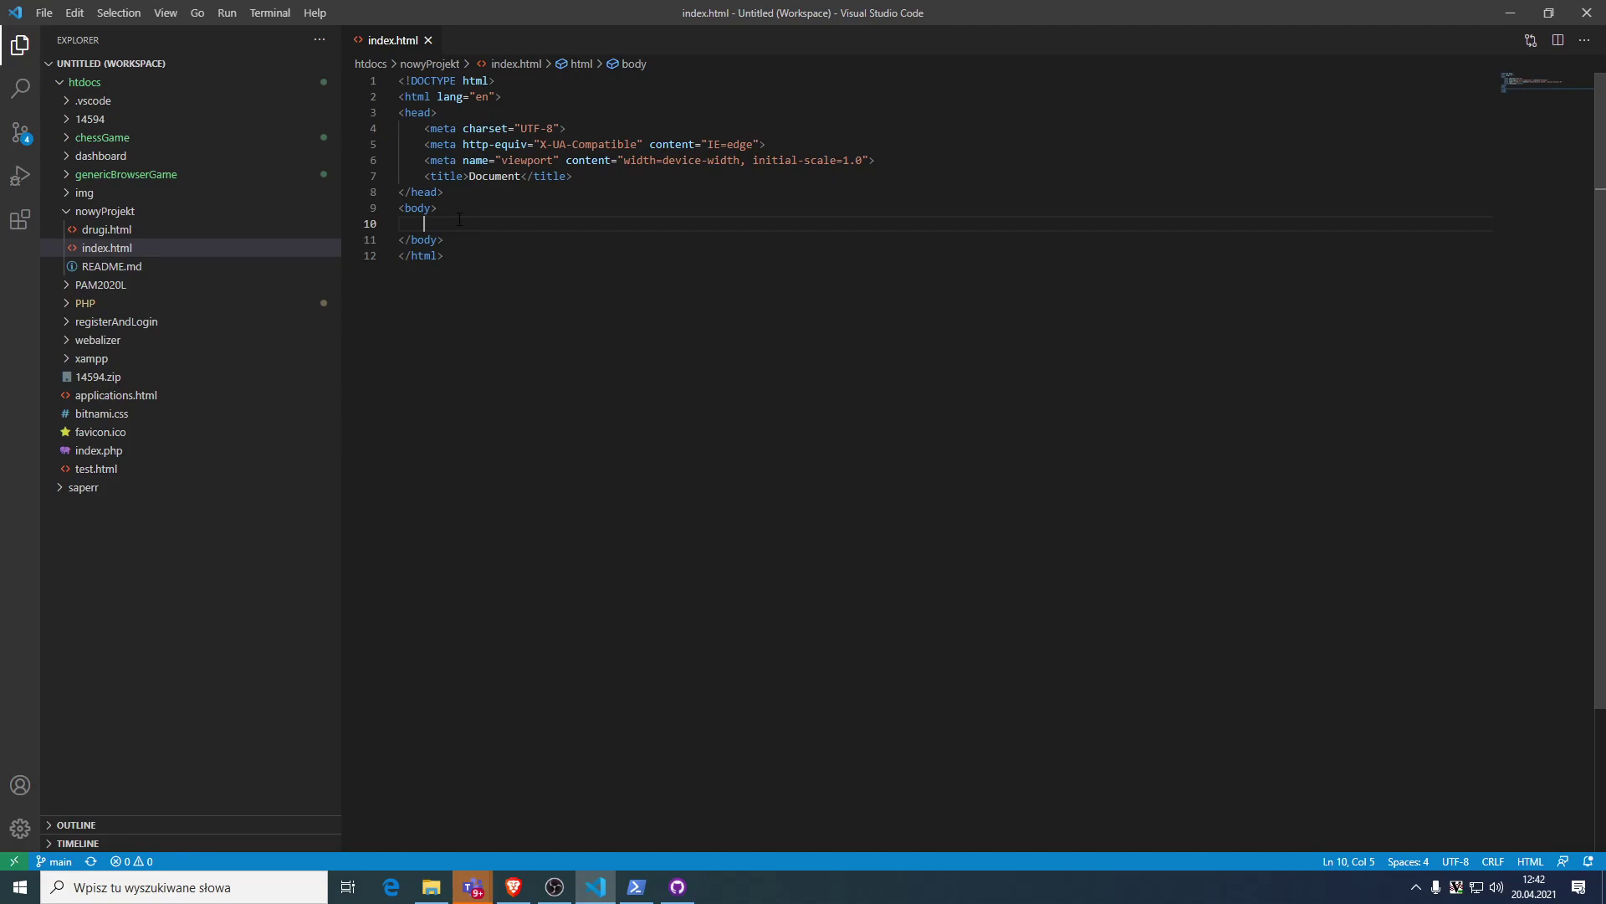
left_click(513, 255)
left_click(542, 224)
Switch to GitHub Desktop and examine the WinFormsApp3 commit history and the actions available for both commits.
left_click(663, 887)
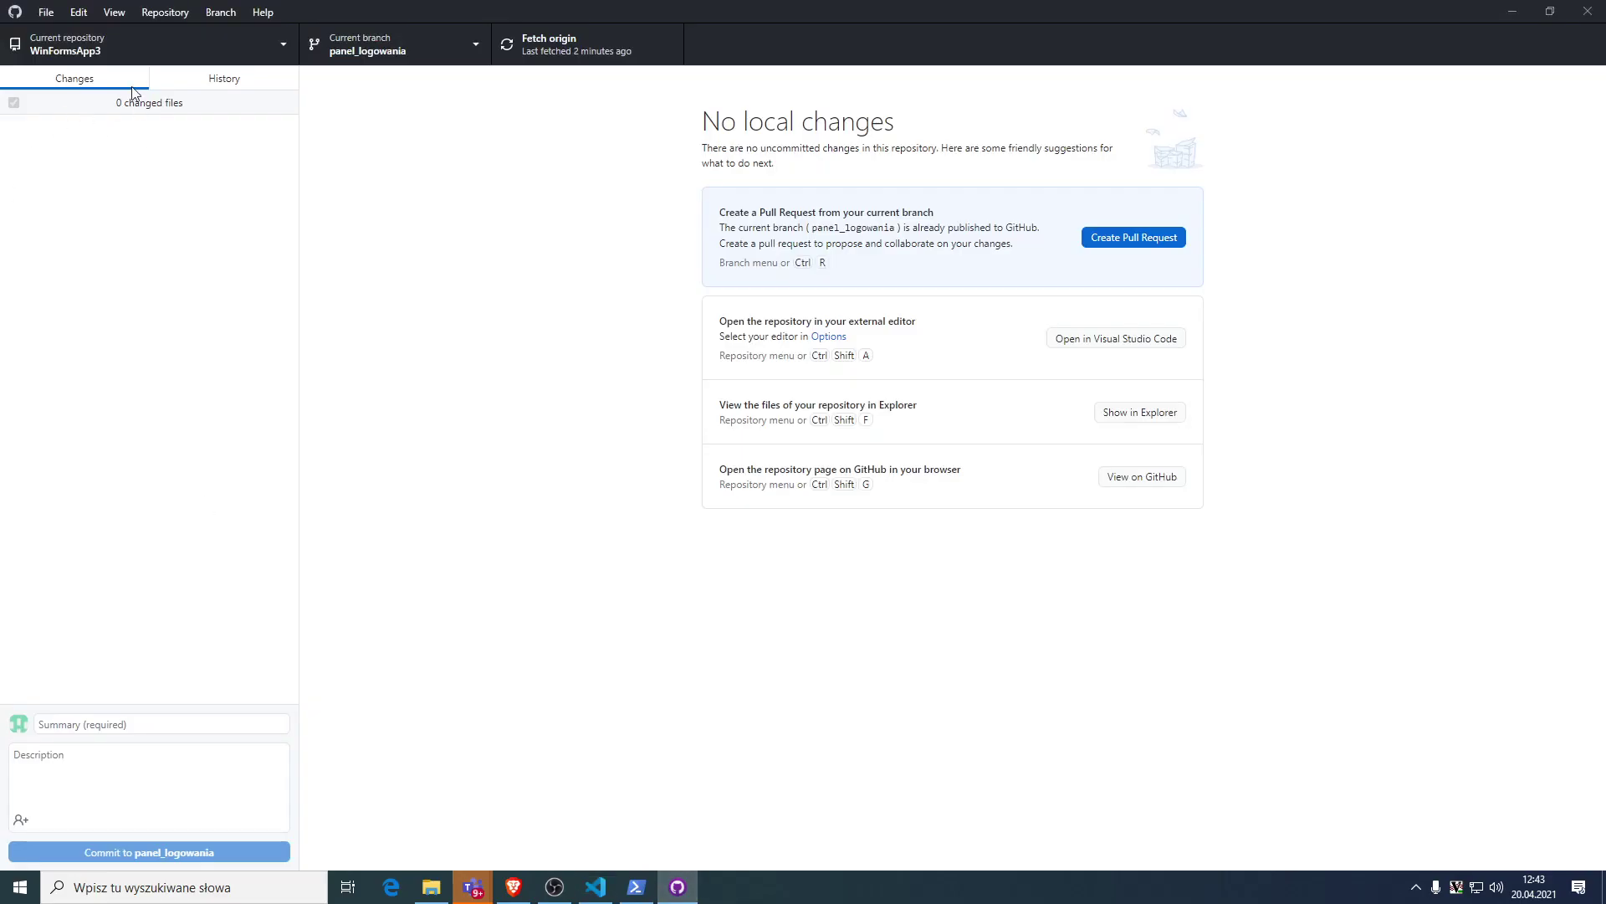
left_click(191, 79)
right_click(87, 174)
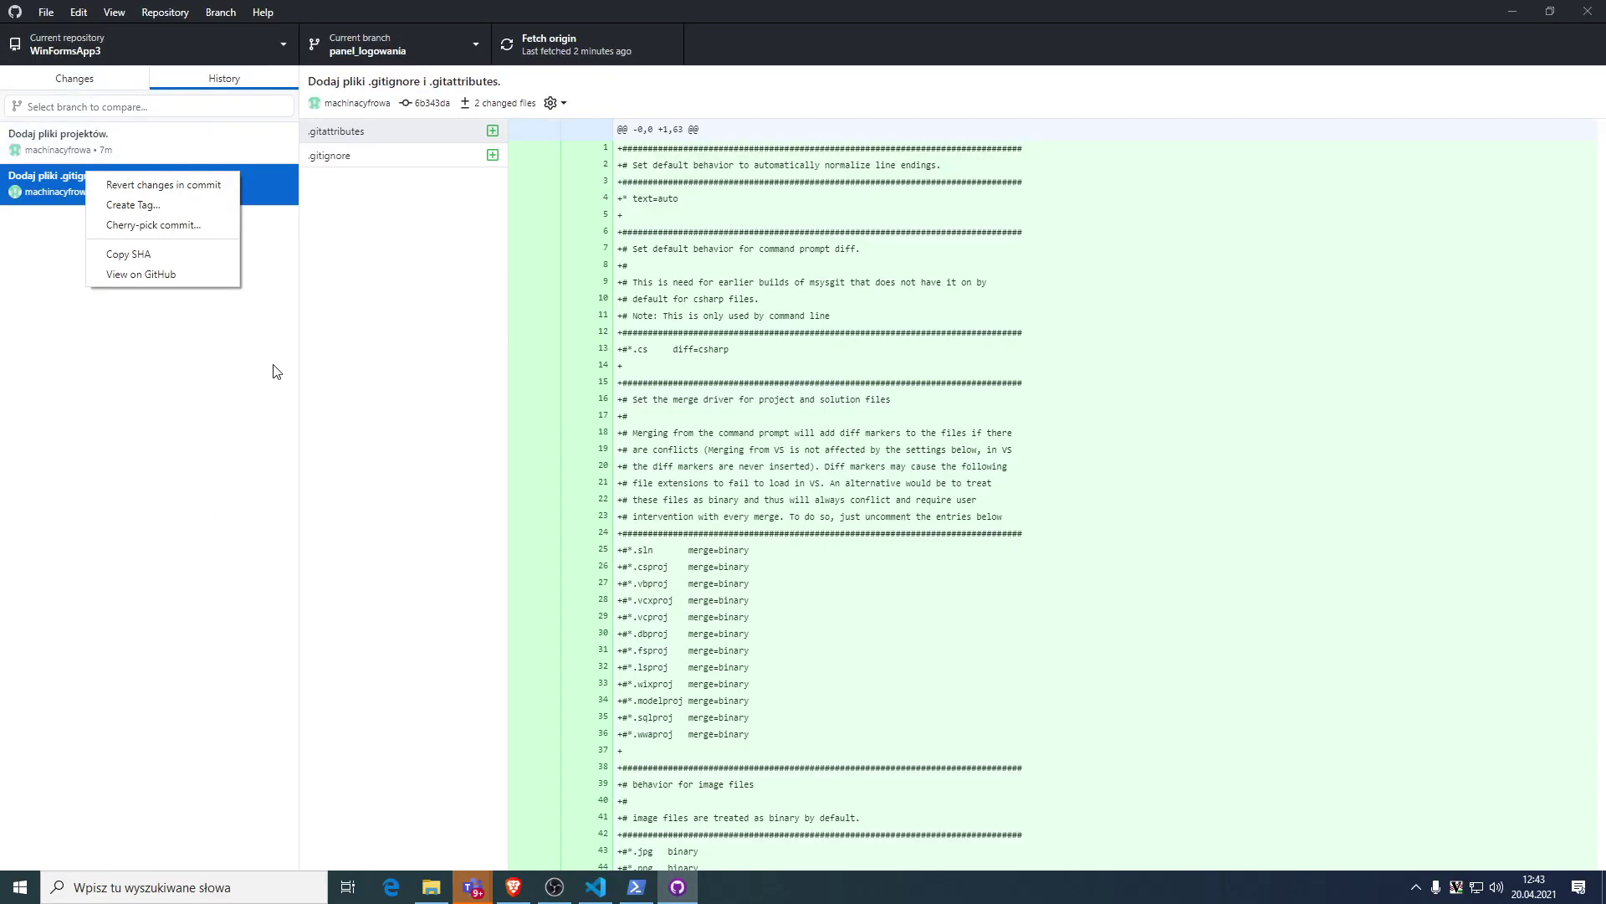
right_click(191, 143)
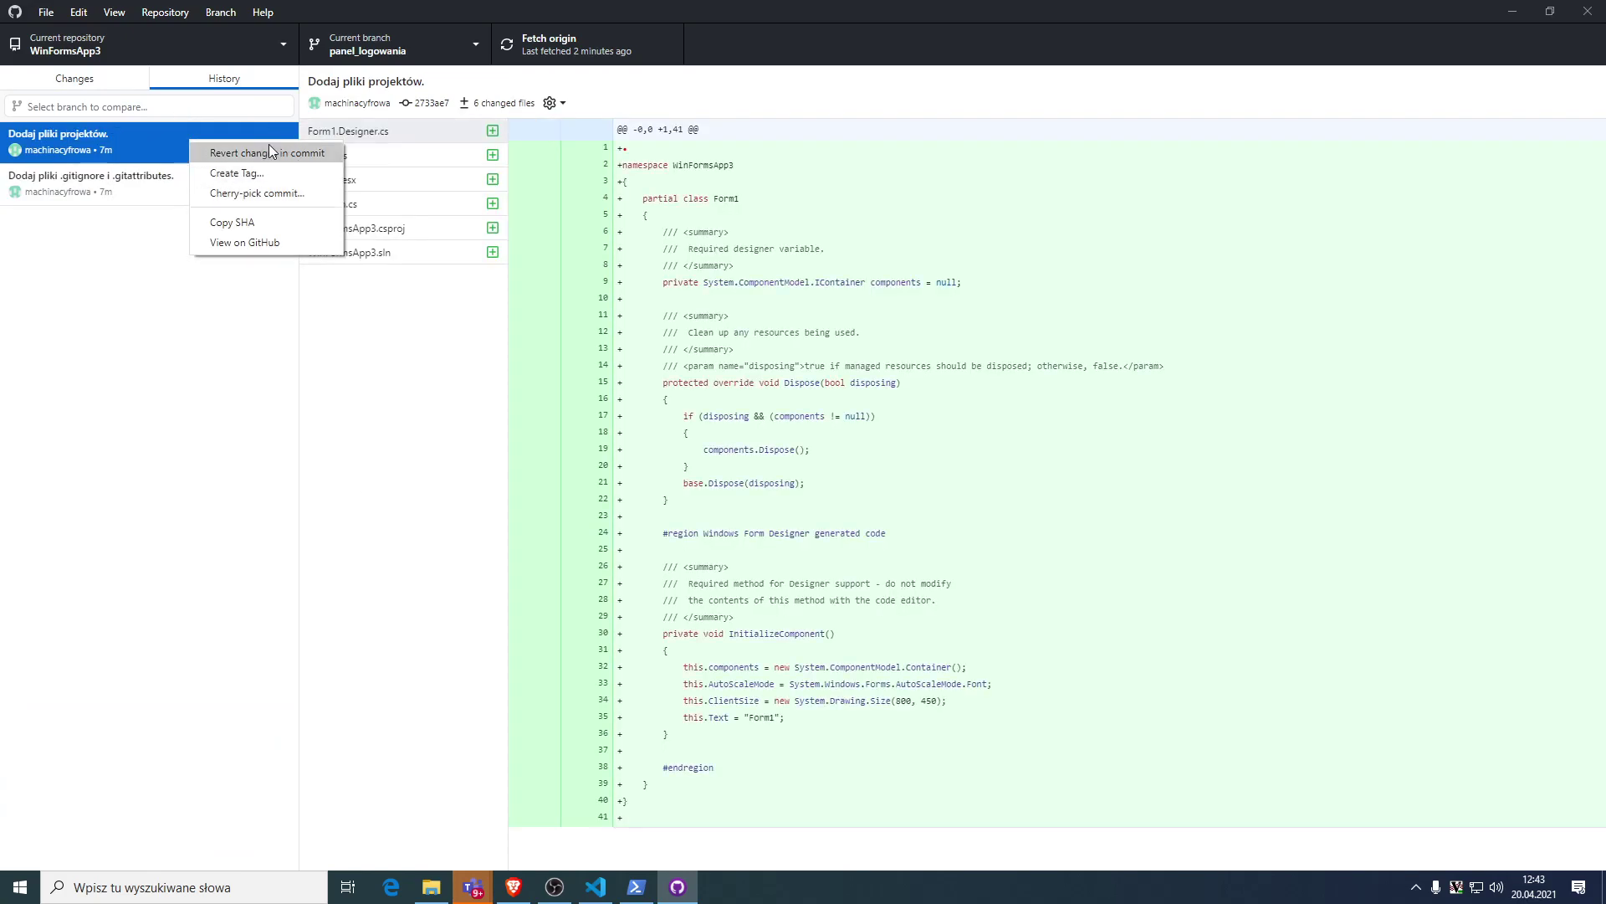
left_click(238, 343)
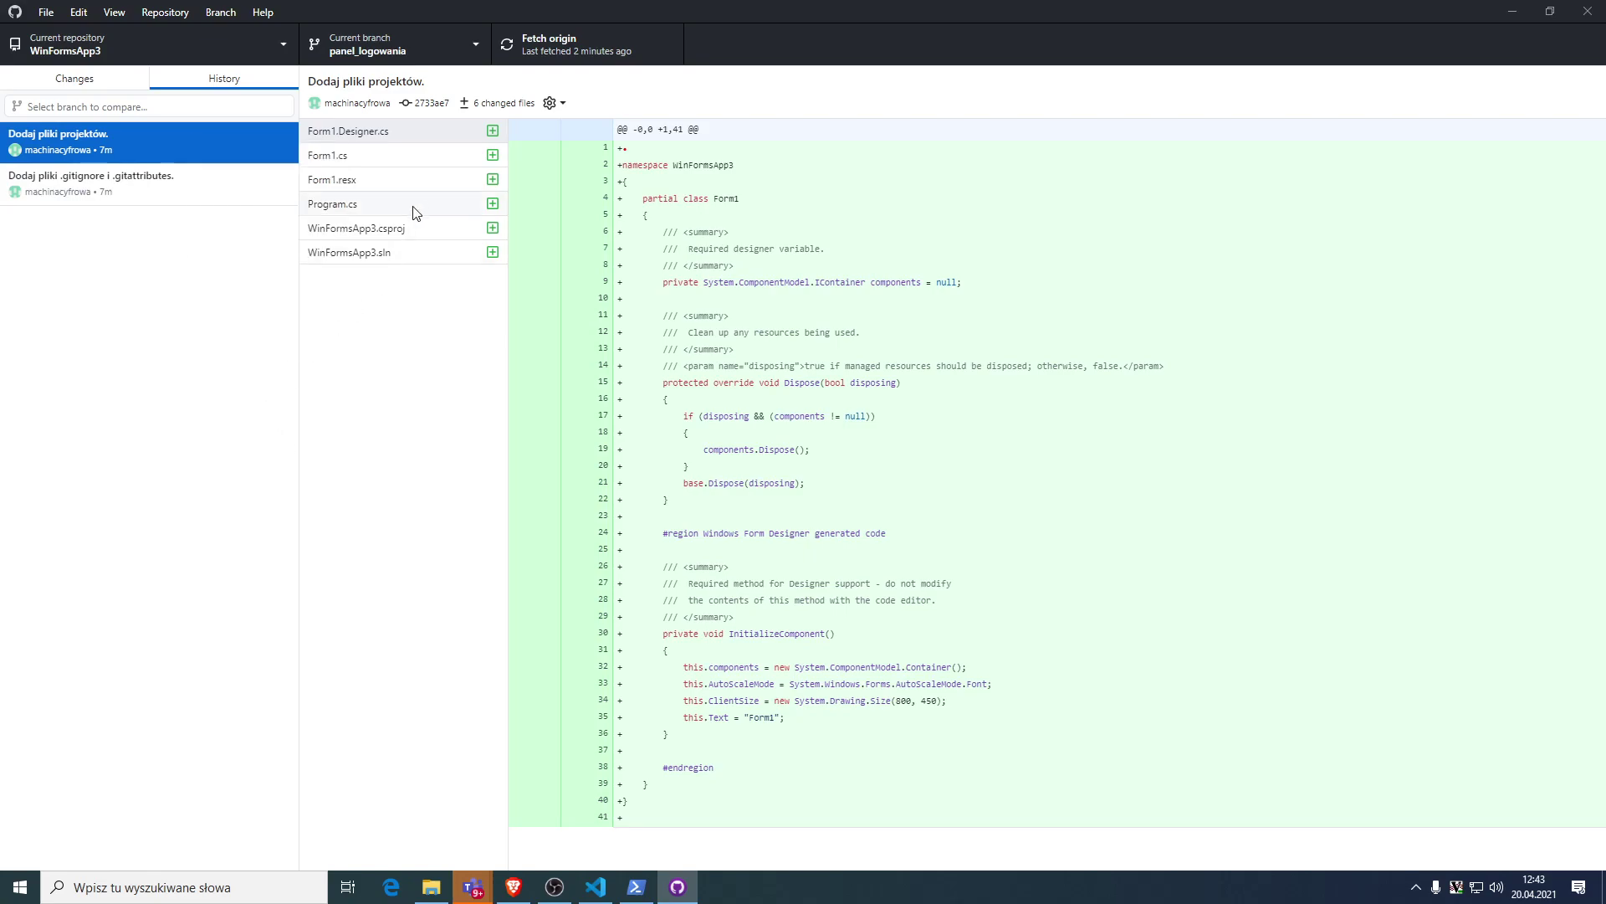